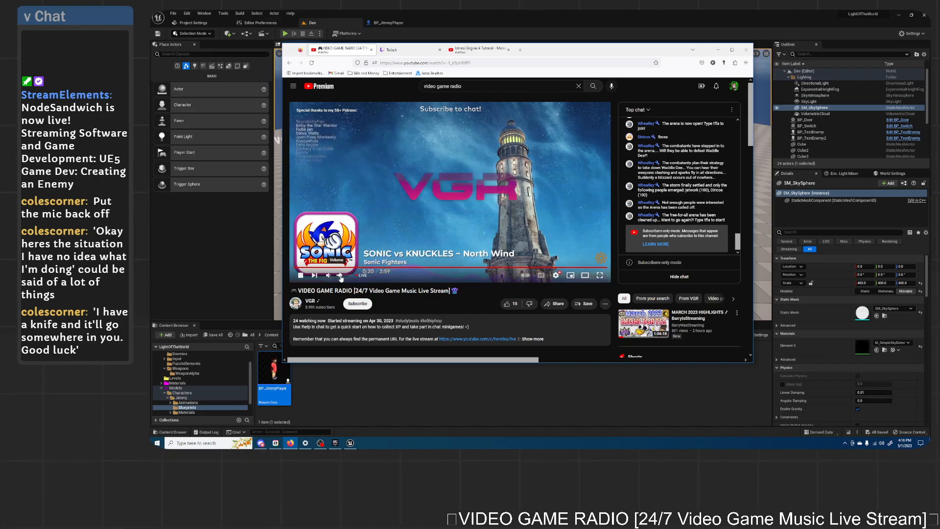
Step: Bring up the Unreal Engine 4 Melee AI Part 2 tutorial in the browser, and return to the level in the editor
click(479, 49)
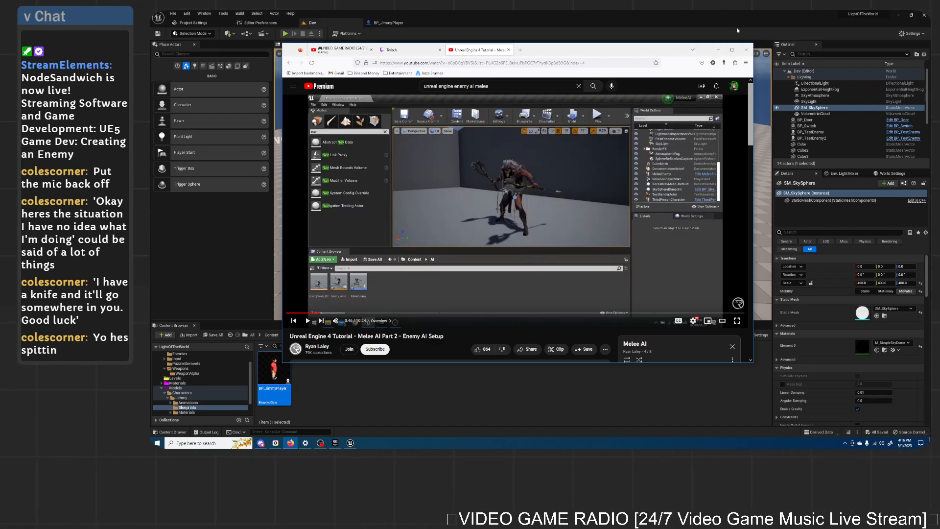
click(717, 51)
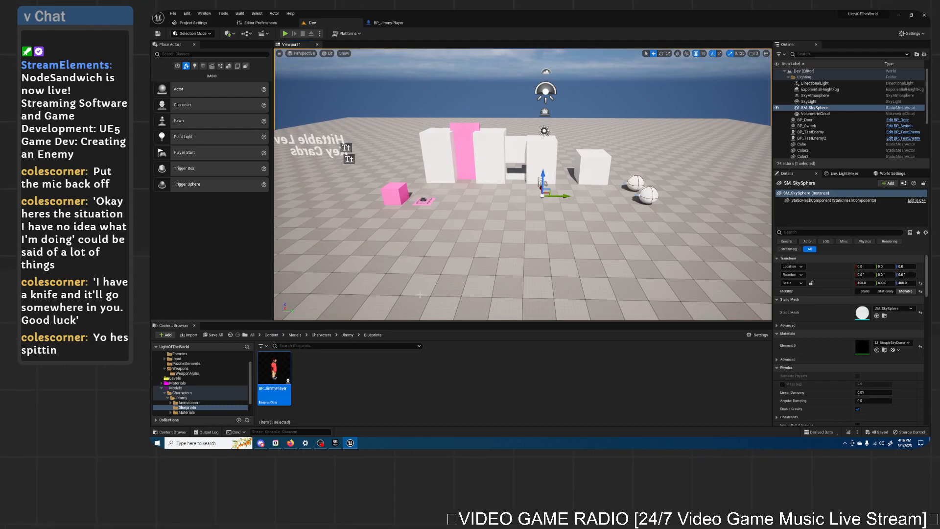
mouse_move(488, 240)
right_down()
mouse_move(499, 236)
mouse_move(488, 234)
right_up()
key(w)
key(s)
Step: Duplicate the BP_JimmyPlayer blueprint as BP_JimmyEnemy and open the copy for editing
click(371, 391)
right_click(274, 375)
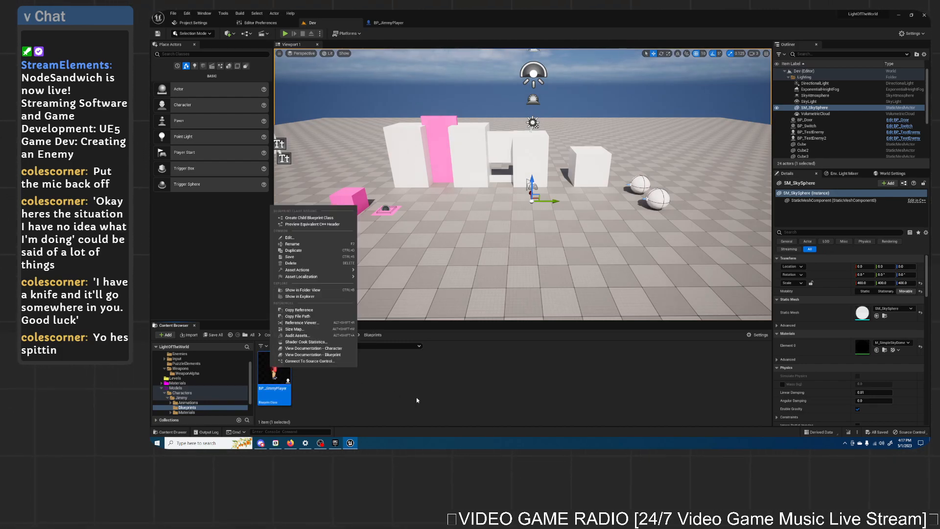
click(311, 251)
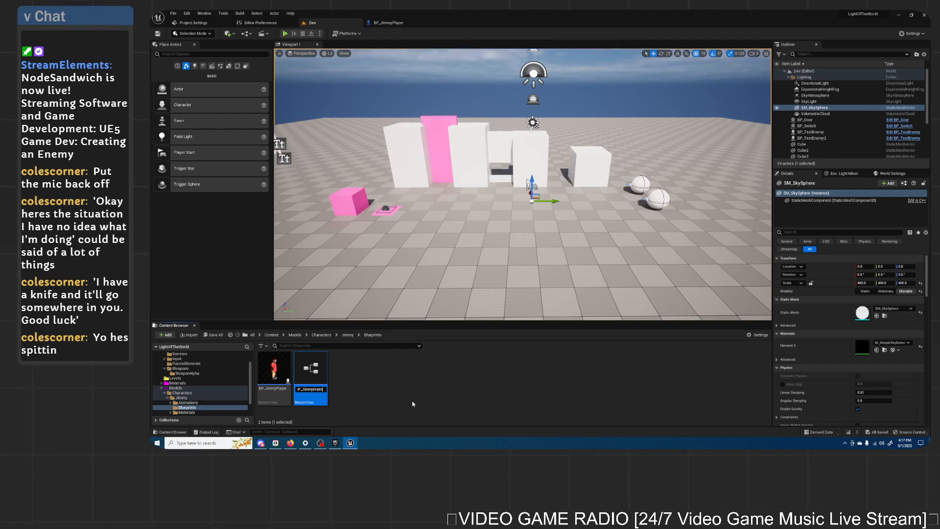
key(Return)
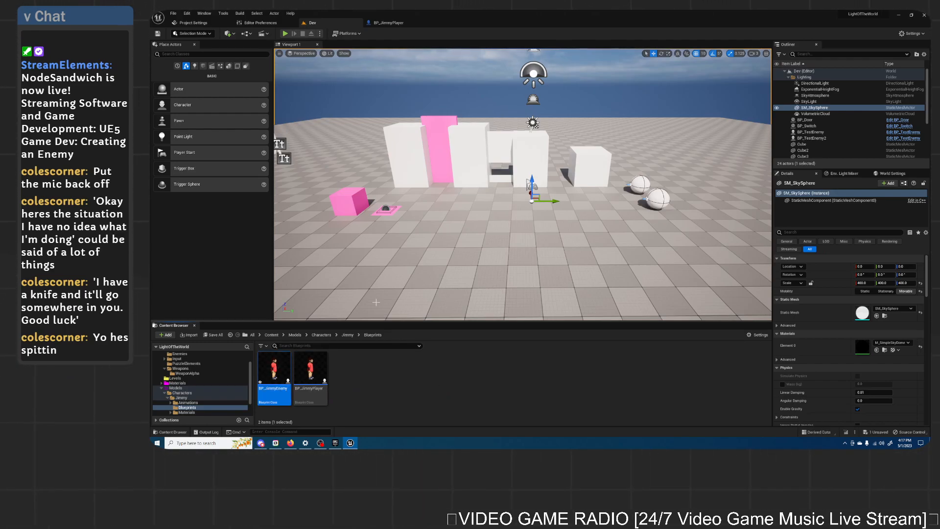
double_click(278, 374)
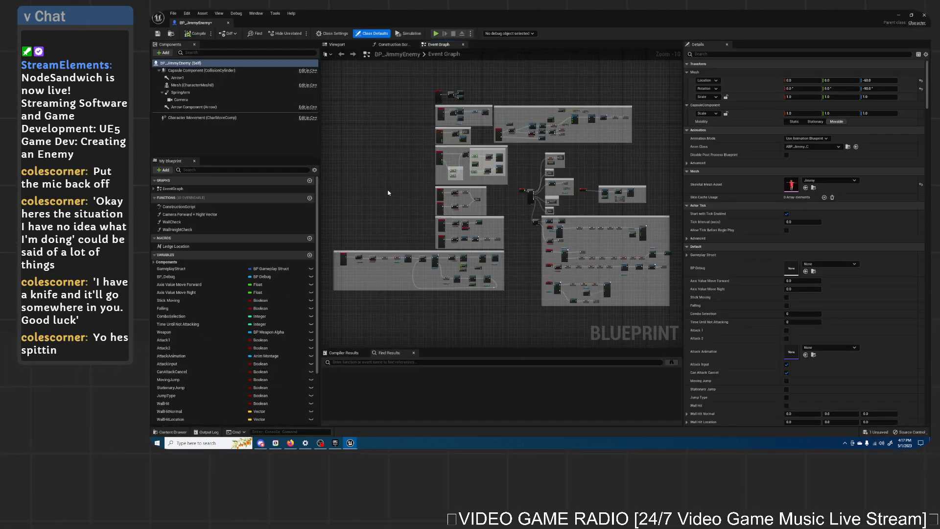
Step: Switch to the browser and open the Melee AI Part 1 - Character Setup video from the tutorial playlist
click(290, 443)
scroll(344, 308, down, 4)
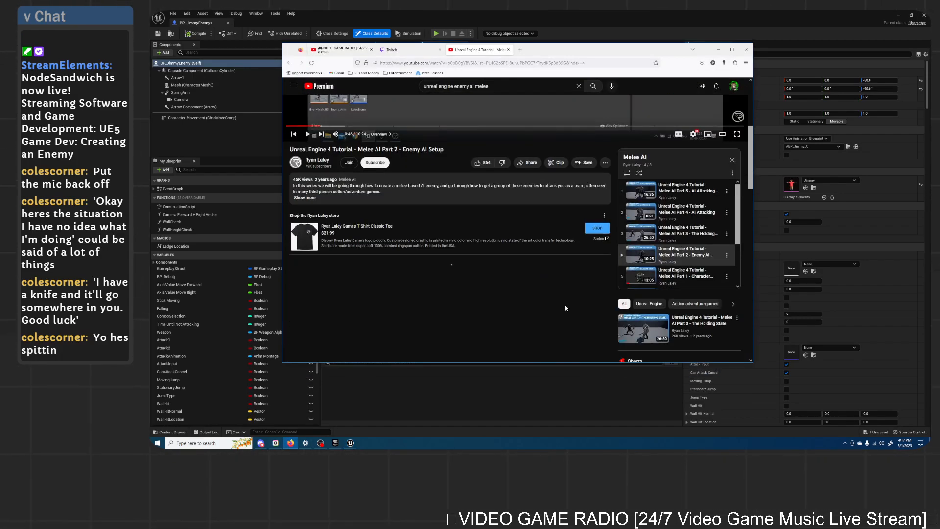
click(688, 277)
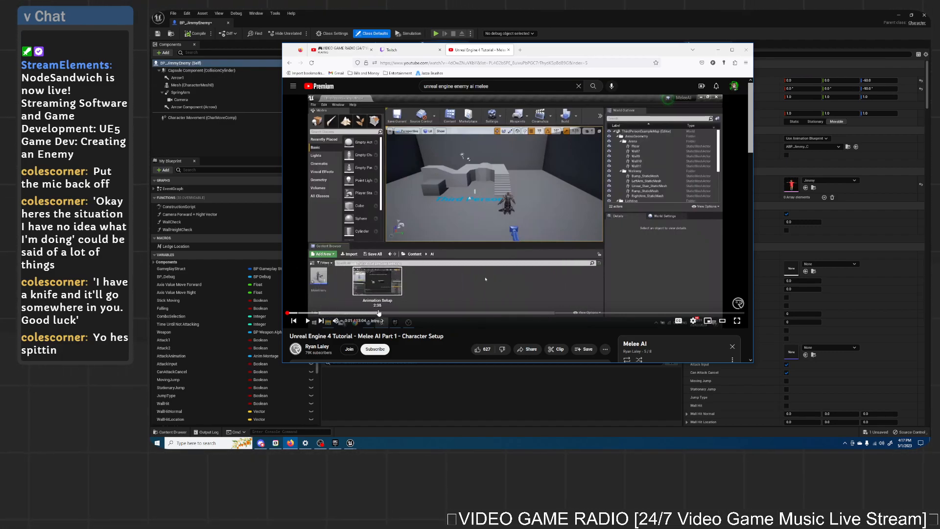
Step: Skim the Character Setup video from the animation setup chapter through the slot setup to its end, and return to the blueprint editor
click(385, 313)
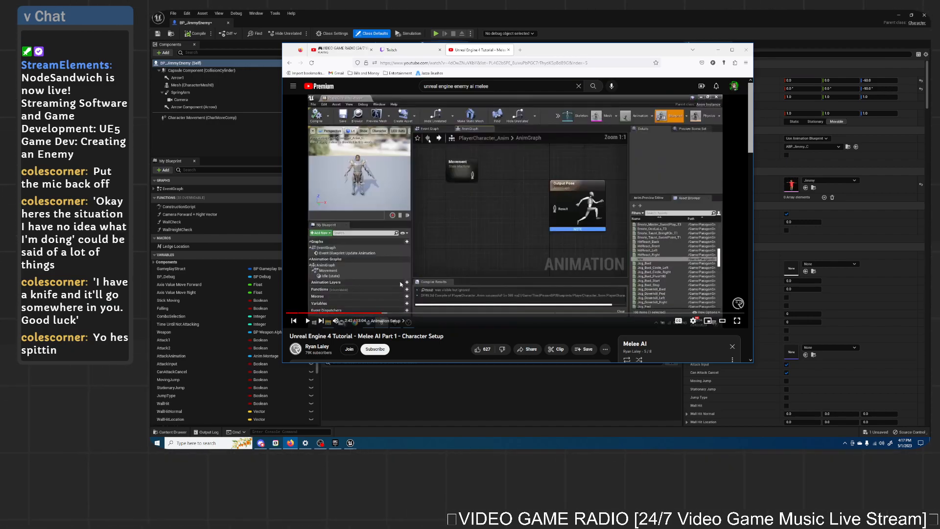
right_click(423, 266)
click(402, 338)
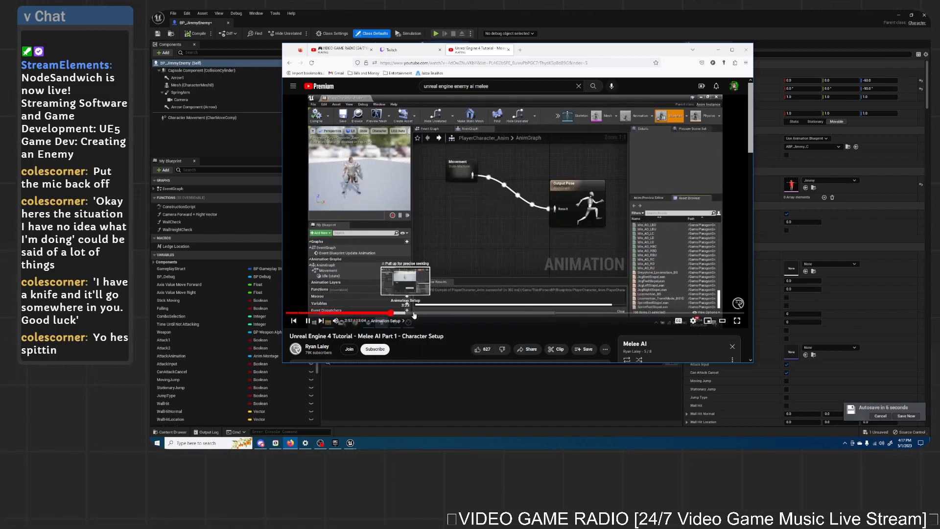
click(670, 228)
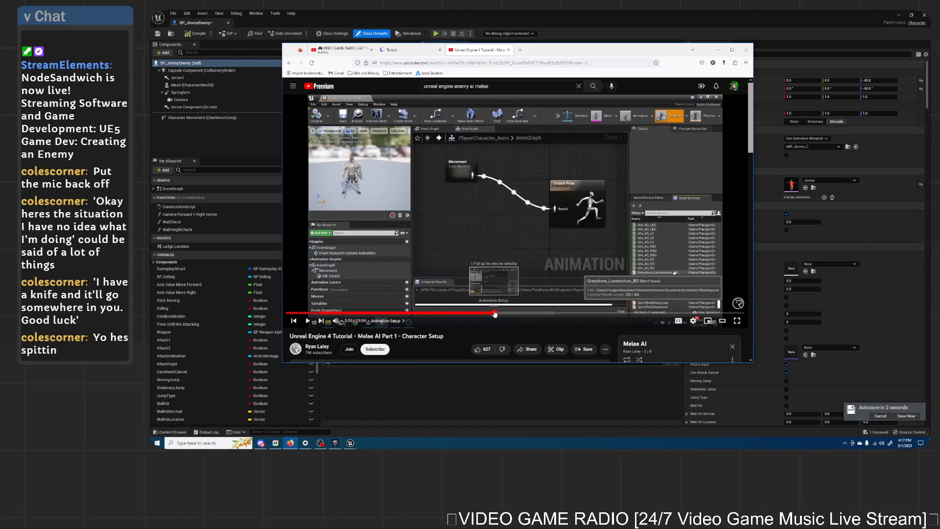
click(494, 314)
click(526, 314)
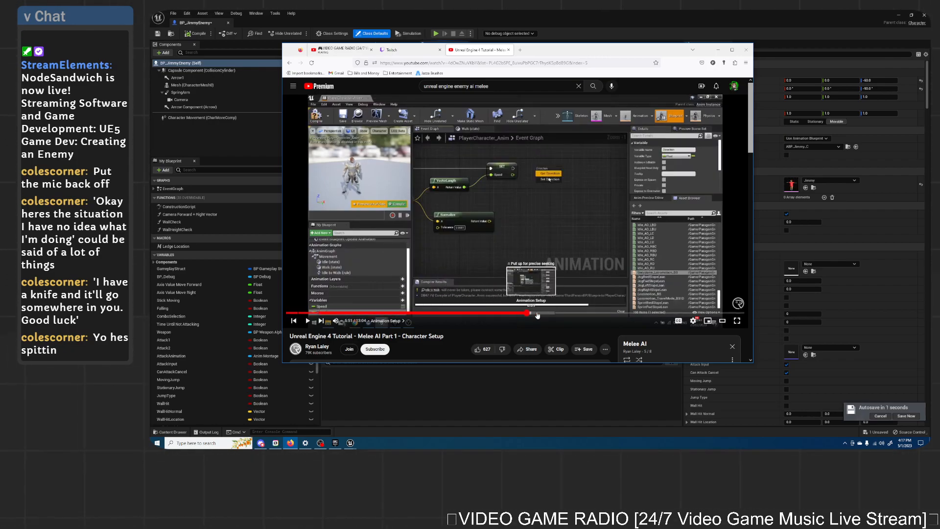
click(554, 314)
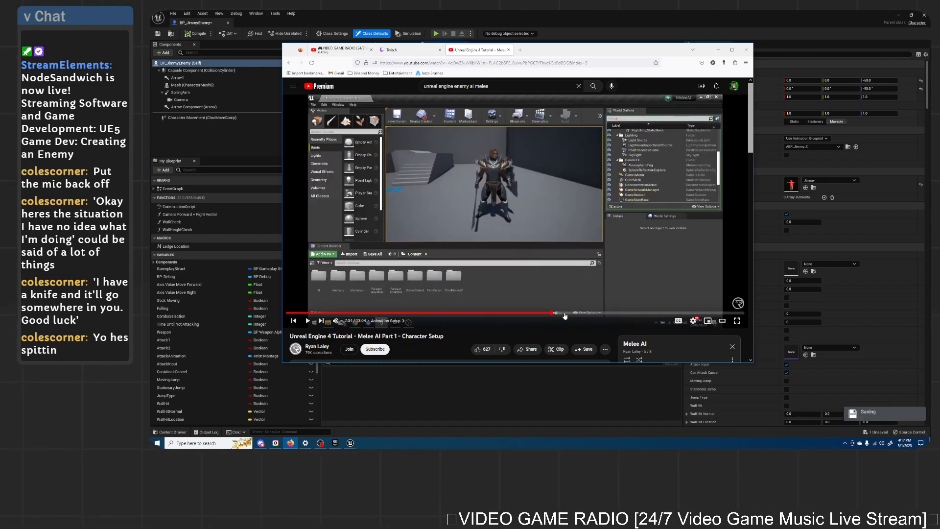
click(597, 313)
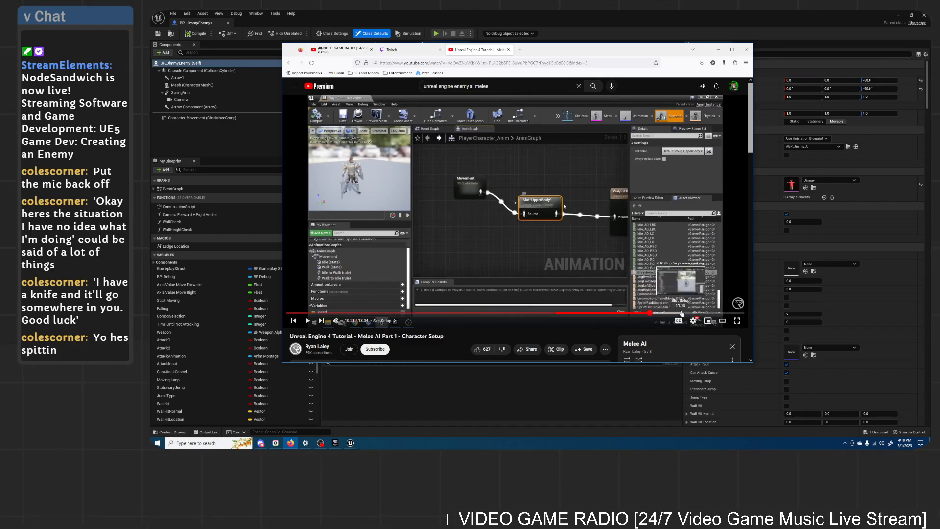
click(649, 312)
click(680, 314)
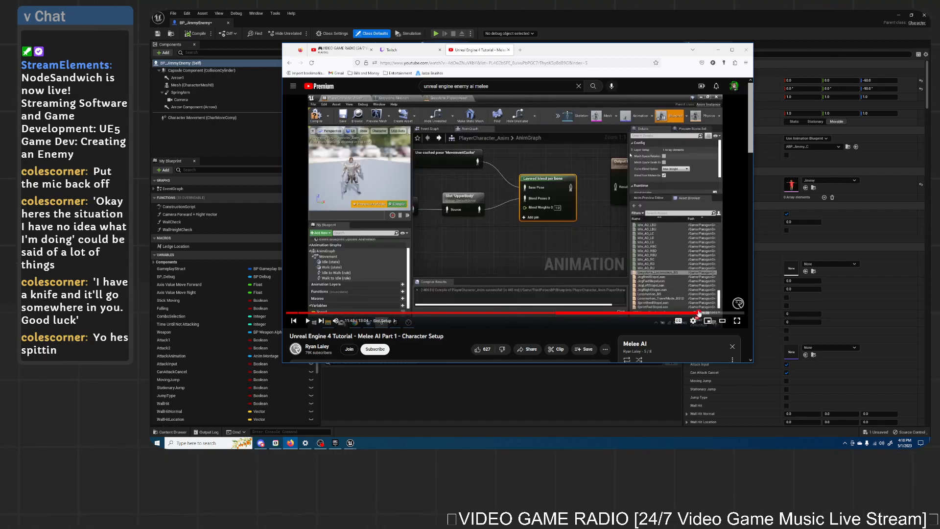
click(724, 313)
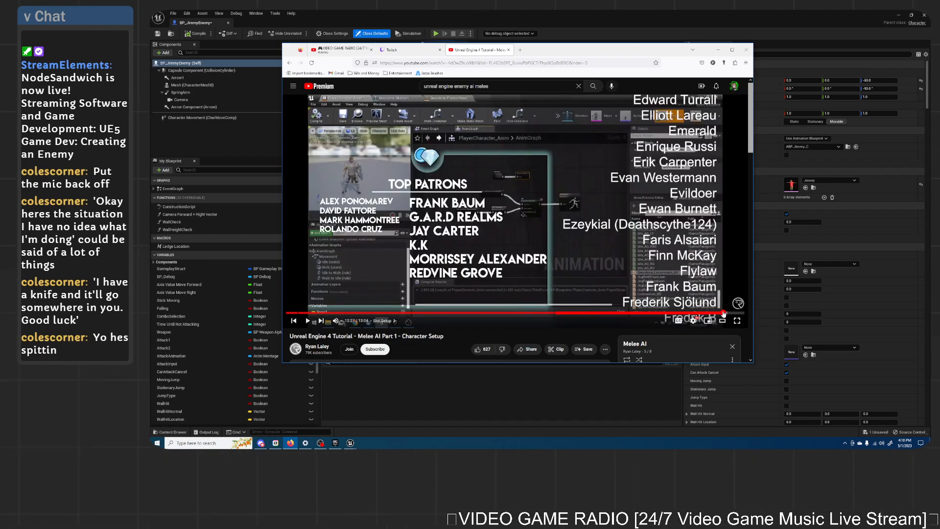
click(717, 49)
Step: Delete all nodes from BP_JimmyEnemy's Event Graph, and compile and save the blueprint
scroll(519, 220, down, 1)
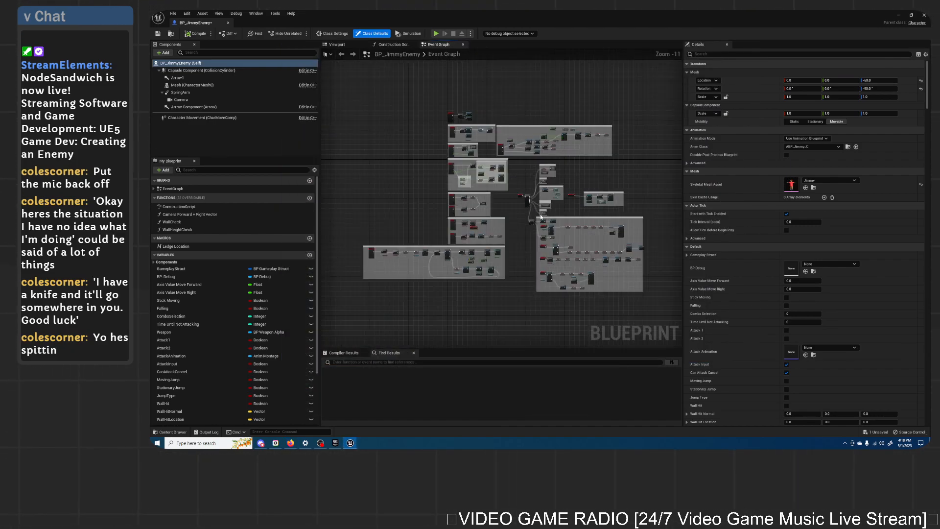
right_drag(523, 231, 519, 231)
drag(555, 239, 346, 89)
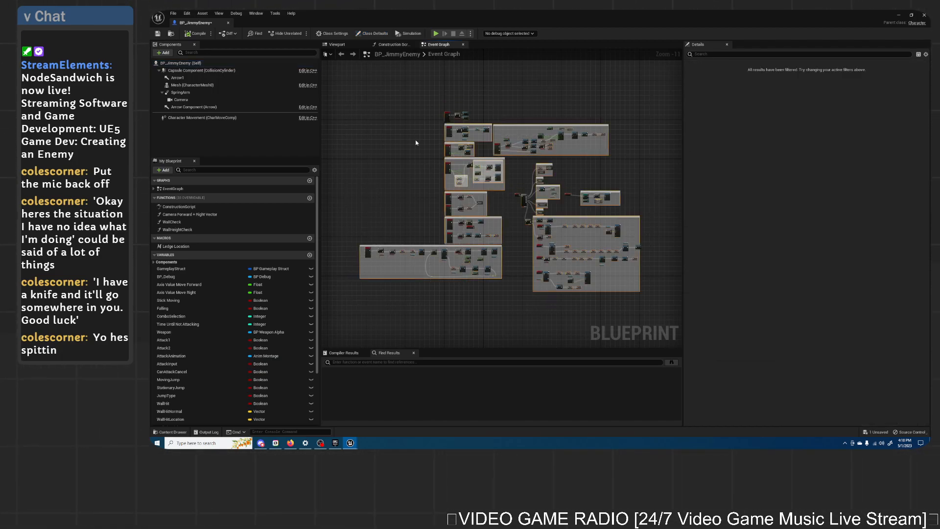
key(Delete)
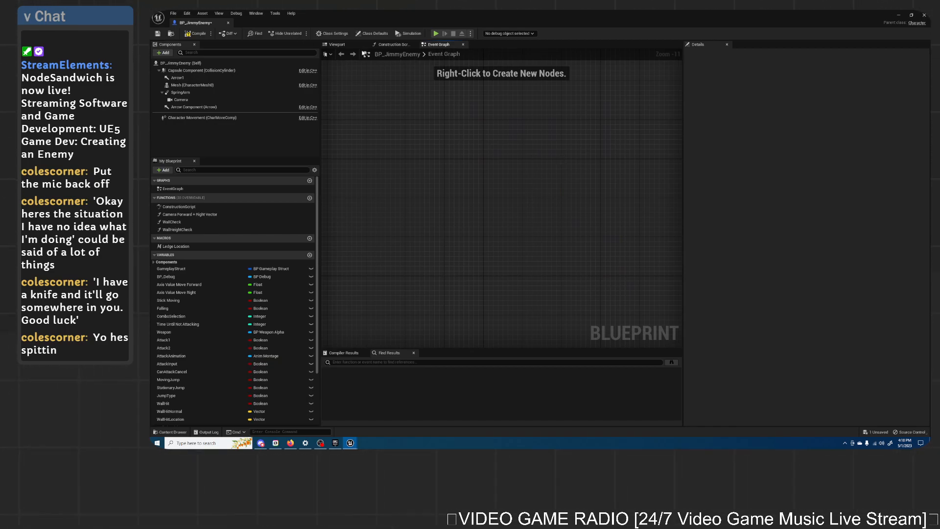
click(195, 33)
click(158, 33)
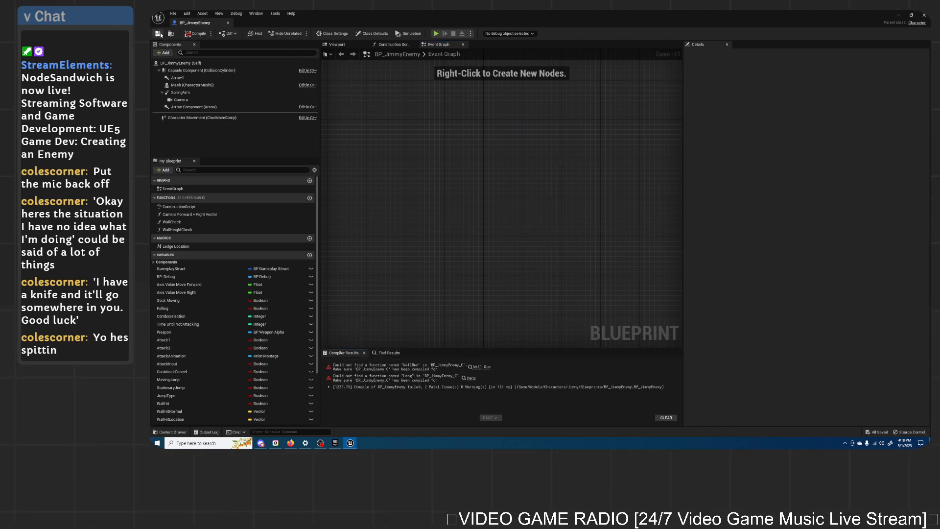
Step: Delete the CanDodgeRoll, Damage, CanDrop, CanWallJump, CanMove, CanHang and Climbing variables from BP_JimmyEnemy
scroll(202, 337, down, 3)
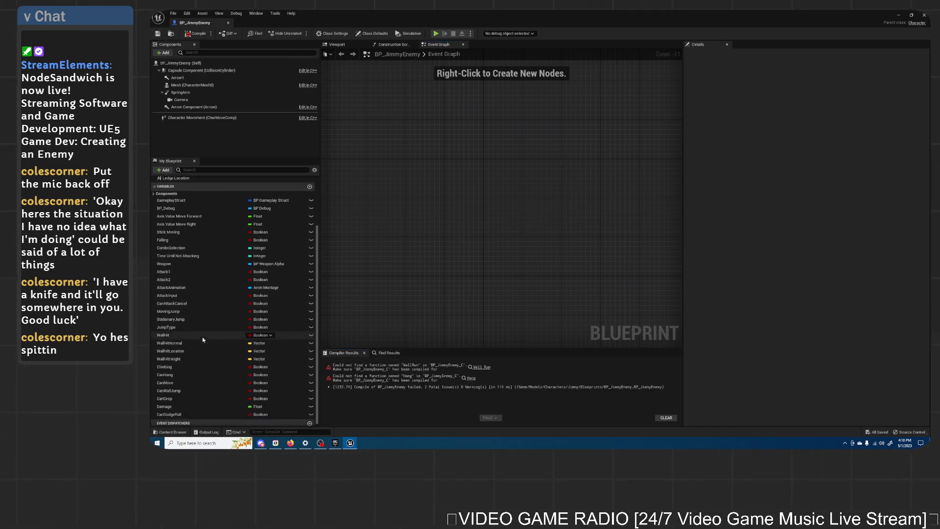
click(178, 412)
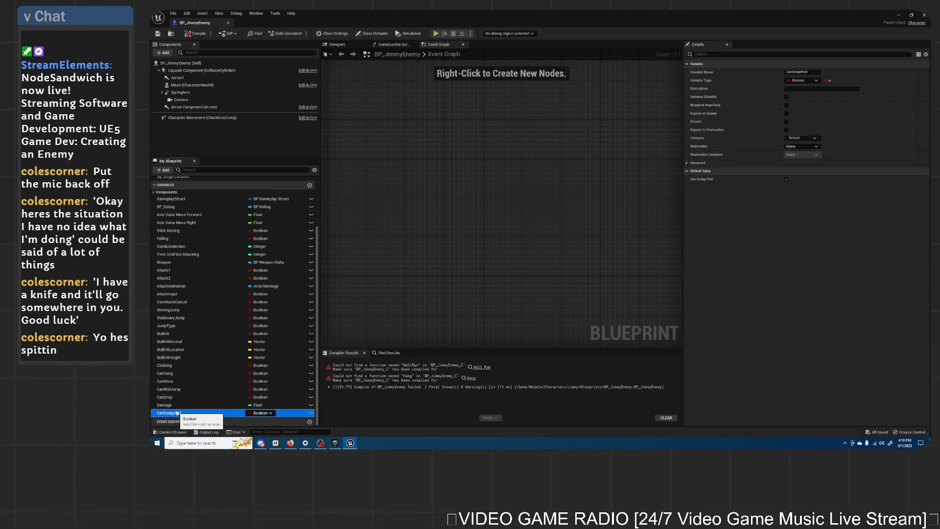
key(Delete)
click(167, 414)
key(Delete)
click(168, 414)
key(Delete)
click(168, 413)
key(Delete)
click(168, 413)
key(Delete)
click(167, 413)
key(Delete)
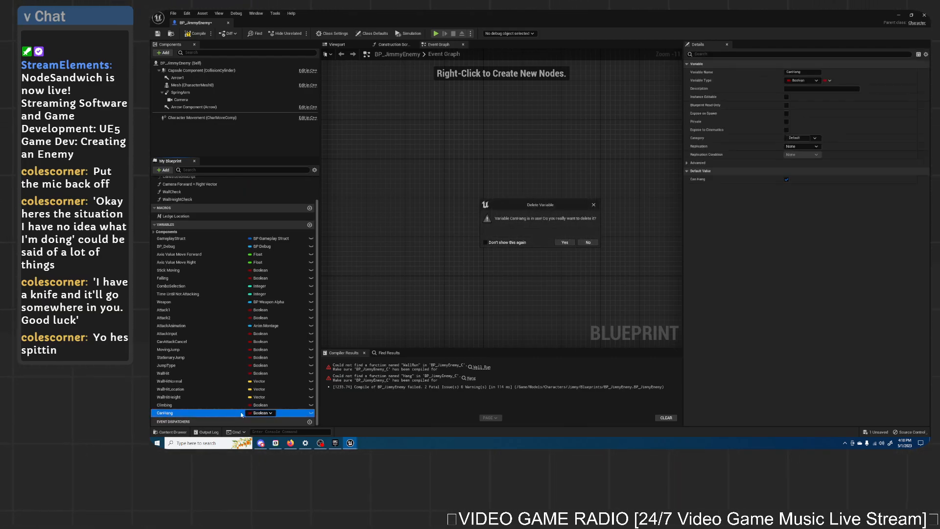
click(555, 242)
click(190, 412)
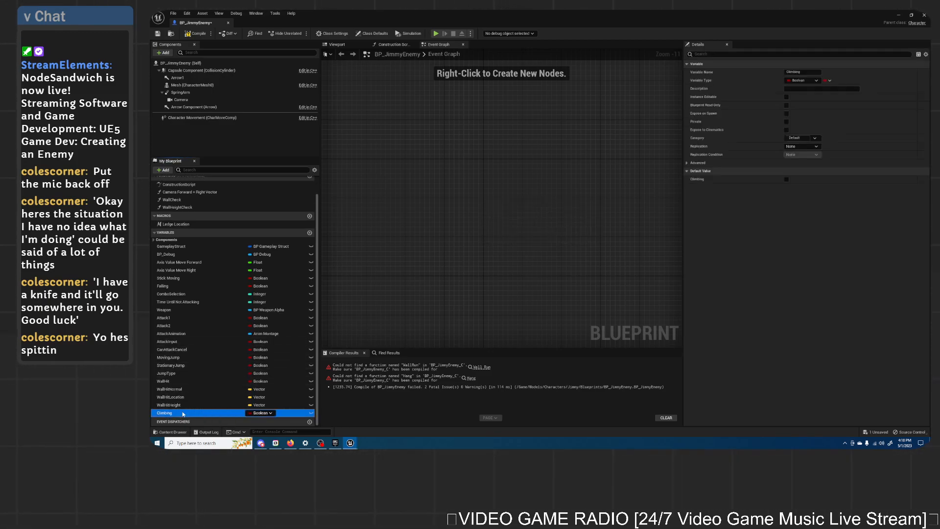
key(Delete)
click(564, 243)
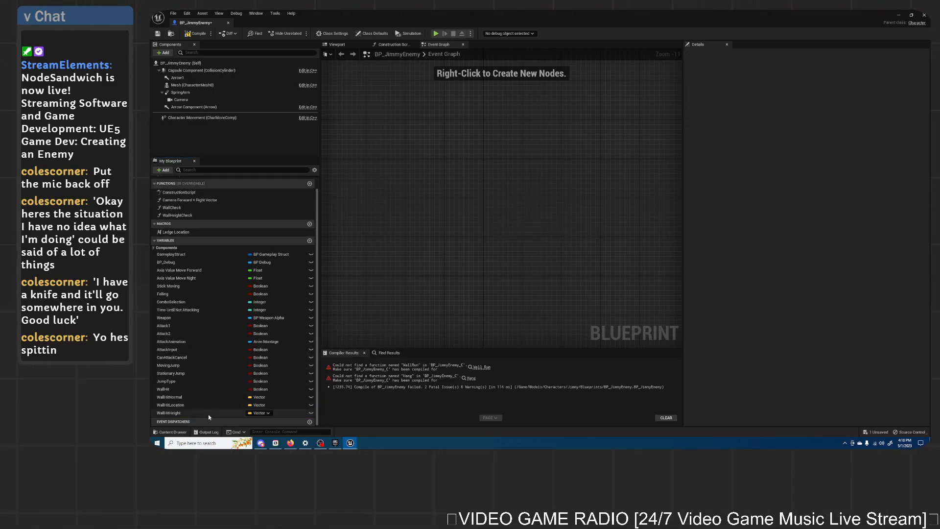
Step: Delete the wall detection variables WallHitHeight, WallHitLocation, WallHitNormal and WallHit
click(193, 414)
key(Delete)
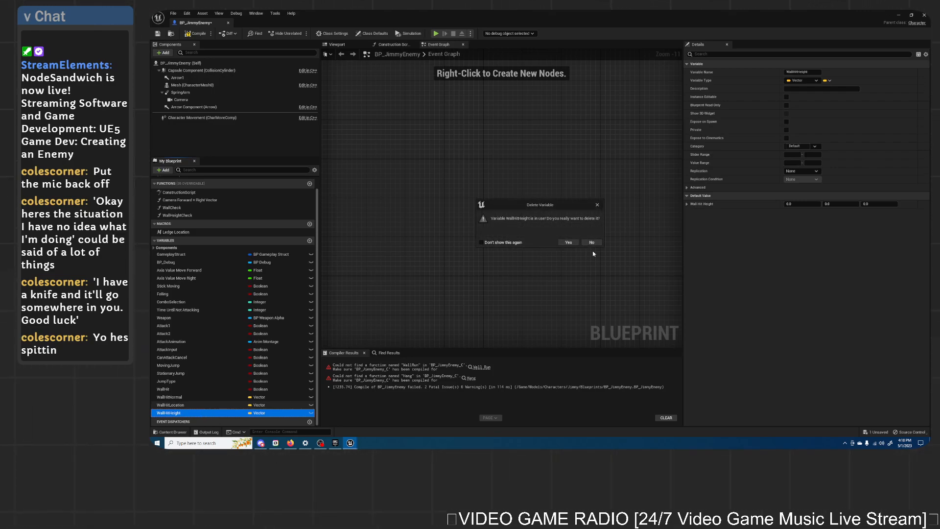
click(566, 243)
click(164, 416)
click(164, 413)
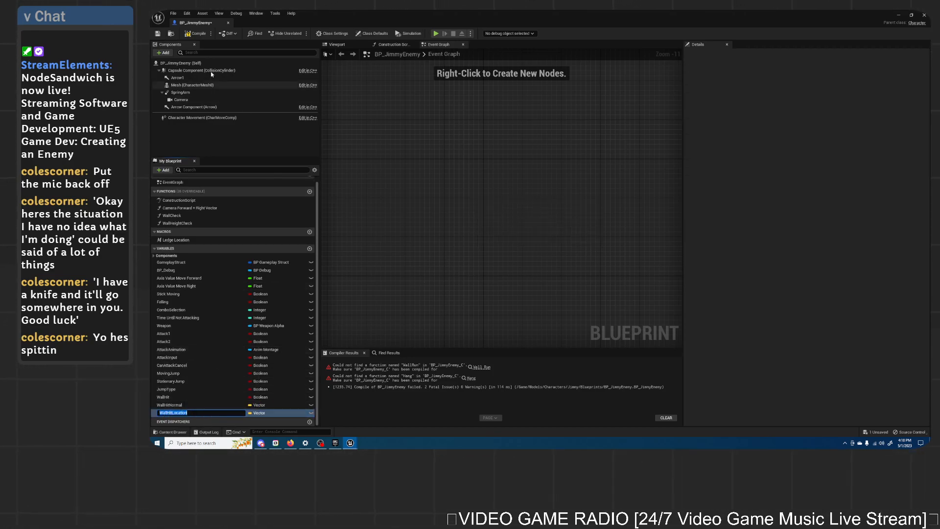
click(187, 414)
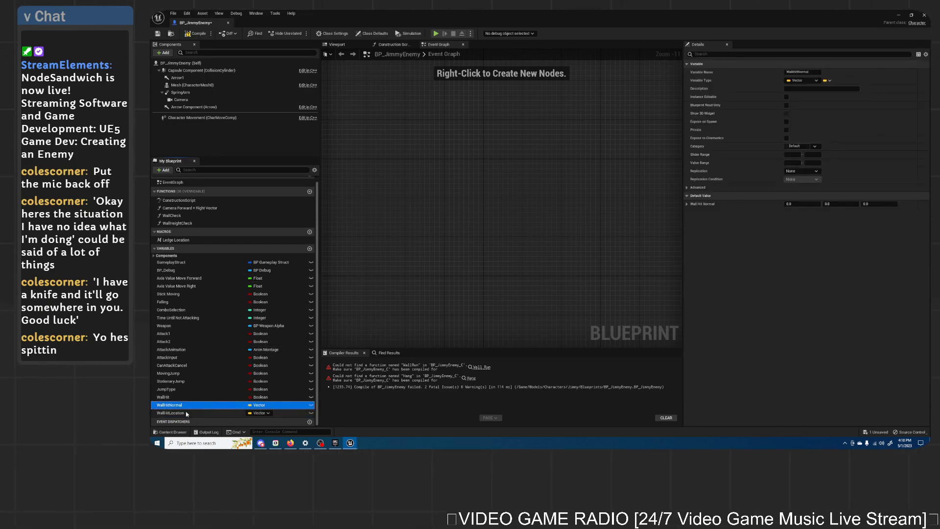
key(Delete)
click(569, 243)
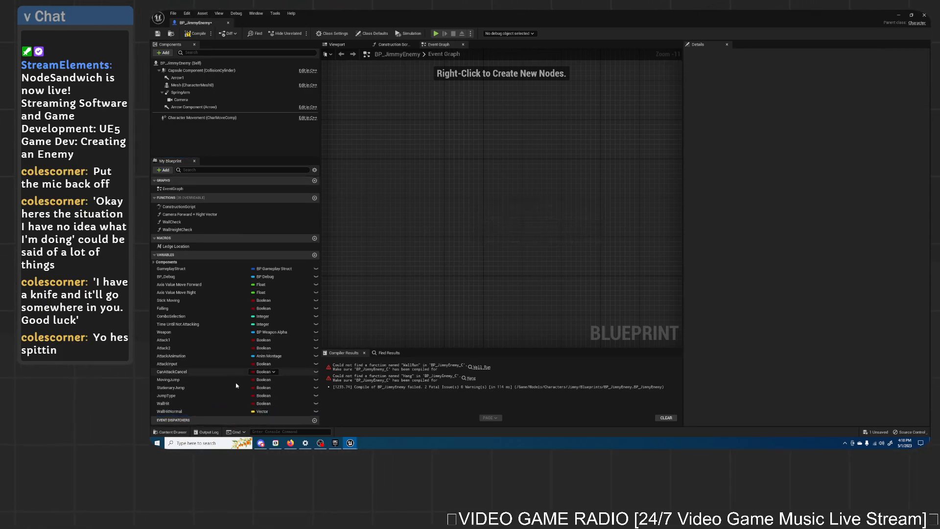
click(196, 411)
key(Delete)
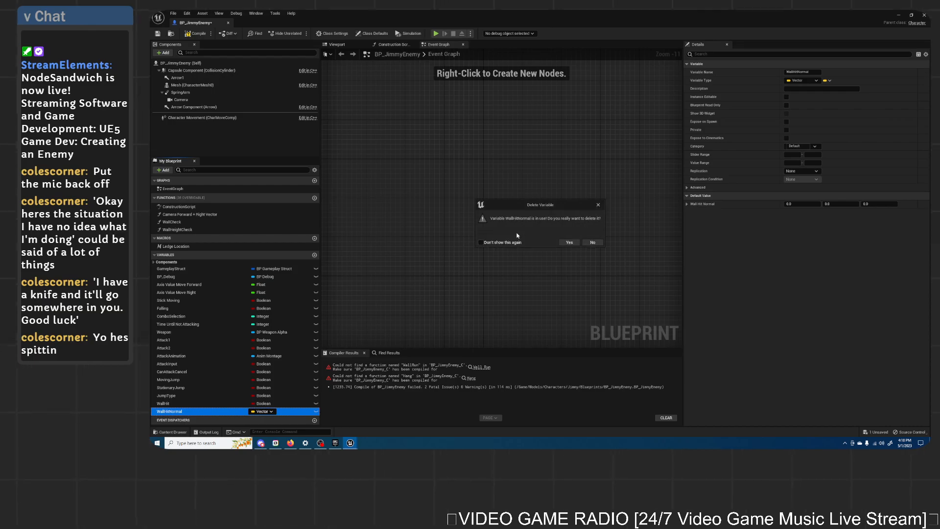
click(578, 242)
click(194, 403)
key(Delete)
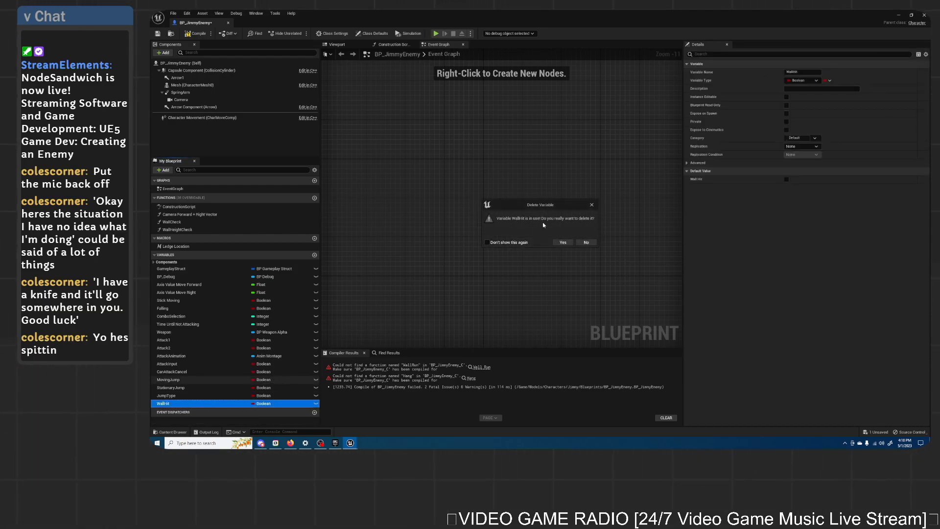
click(569, 242)
Step: Delete the jump variables JumpType, StationaryJump and MovingJump from the blueprint
click(179, 395)
key(Delete)
click(180, 388)
key(Delete)
click(179, 380)
key(Delete)
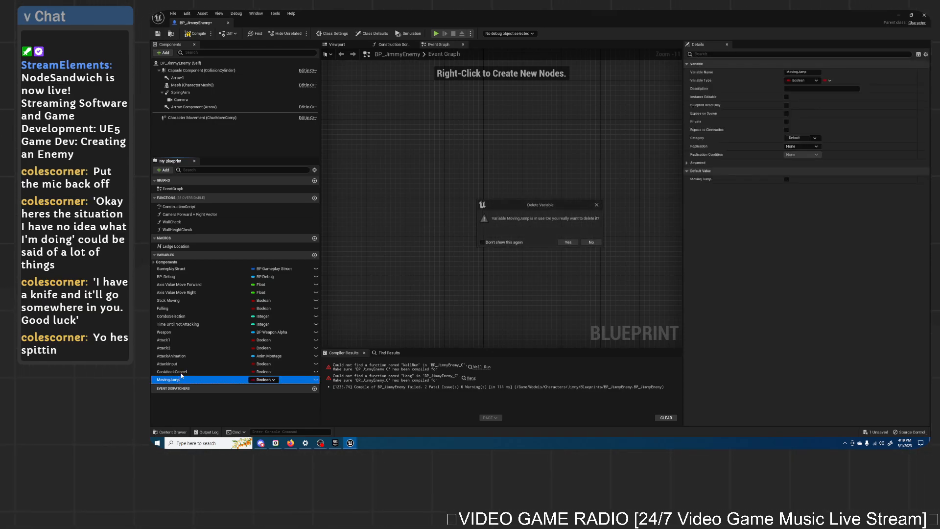
click(566, 242)
Step: Delete the combat variables CanAttackCancel, AttackInput, AttackAnimation, Attack2, Attack1, Weapon, Time Until Not Attacking and ComboSelection
click(180, 371)
key(Delete)
click(180, 363)
key(Delete)
click(181, 356)
key(Delete)
click(181, 348)
key(Delete)
click(181, 340)
key(Delete)
click(181, 333)
key(Delete)
click(182, 325)
key(Delete)
click(181, 316)
key(Delete)
Step: Delete the remaining variables Falling, Stick Moving, Axis Value Move Right, Axis Value Move Forward, BP_Debug and GameplayStruct
click(182, 308)
key(Delete)
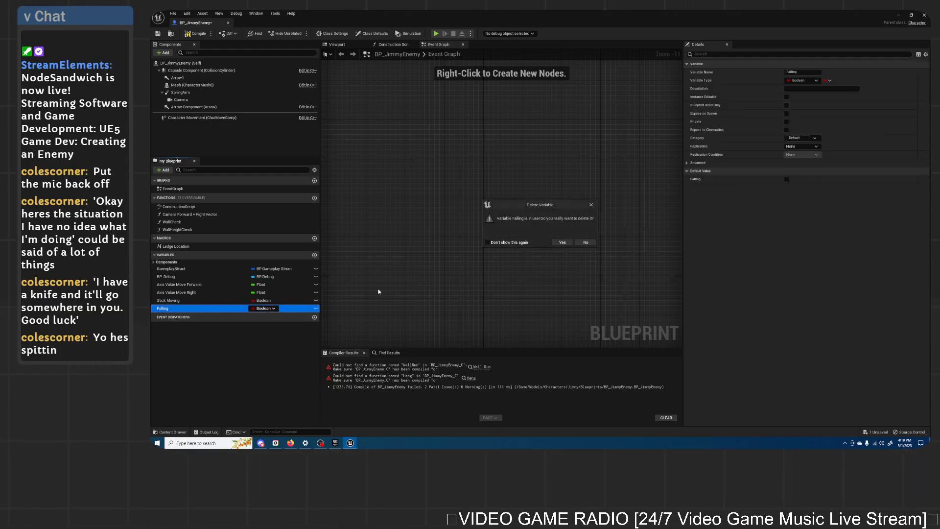
key(Return)
click(192, 300)
key(Delete)
key(Delete)
click(182, 284)
key(Delete)
click(182, 277)
key(Delete)
click(184, 269)
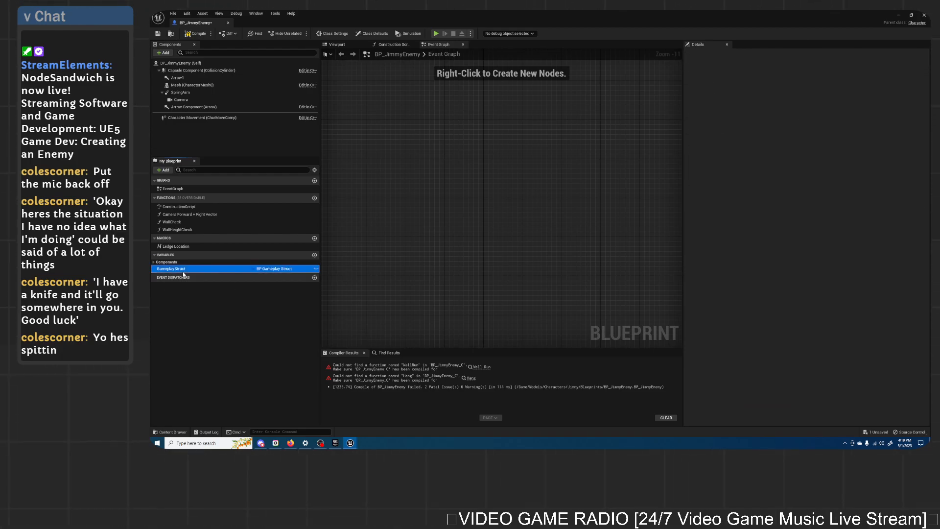
key(Delete)
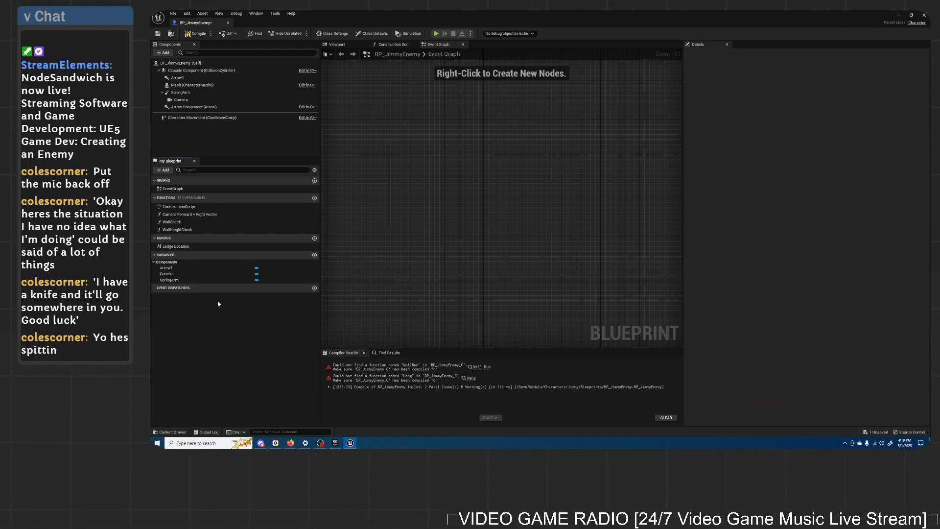
Step: Delete the Ledge Location macro and the functions WallHeightCheck, WallCheck and Camera Forward + Right Vector
right_click(219, 298)
click(171, 341)
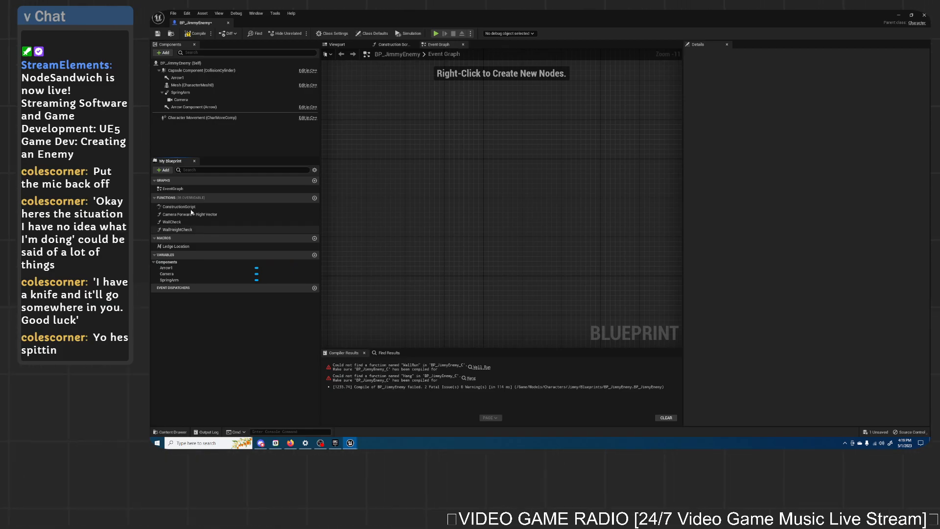
click(172, 247)
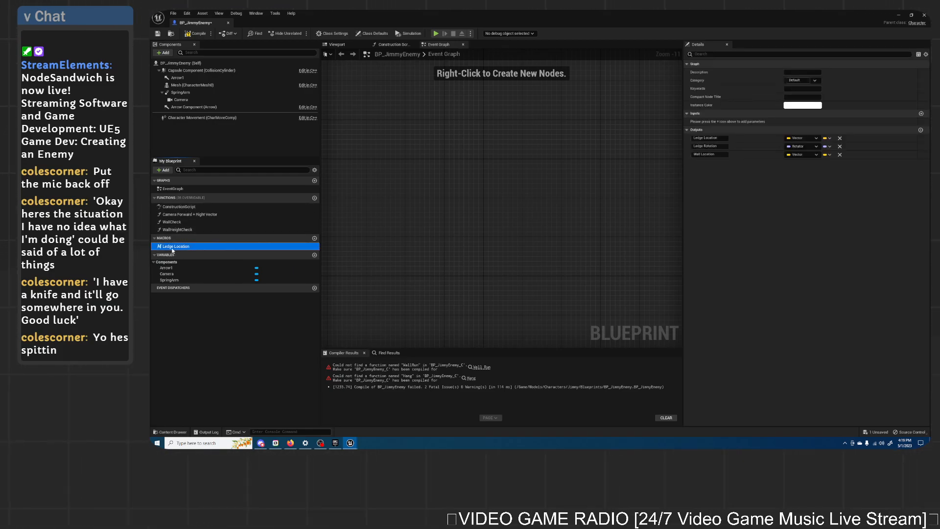
key(Delete)
click(184, 230)
key(Delete)
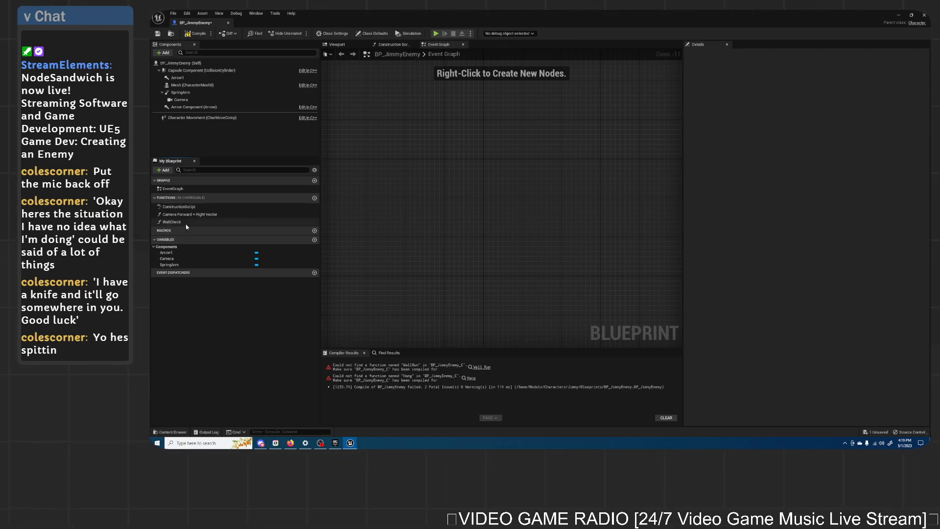
click(186, 223)
key(Delete)
click(188, 215)
key(Delete)
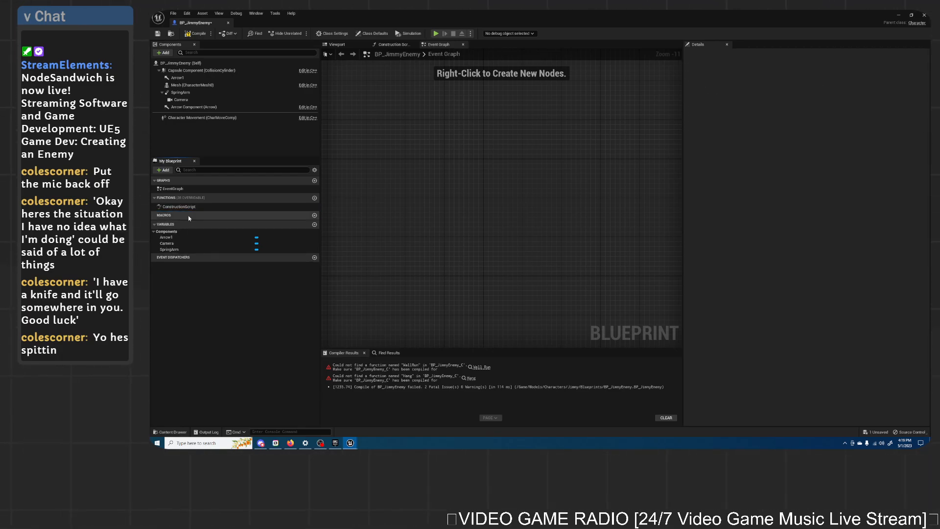
Step: Compile and save BP_JimmyEnemy, dock its editor in the main window and return to the Dev level
click(185, 35)
click(158, 34)
drag(203, 23, 440, 26)
click(348, 23)
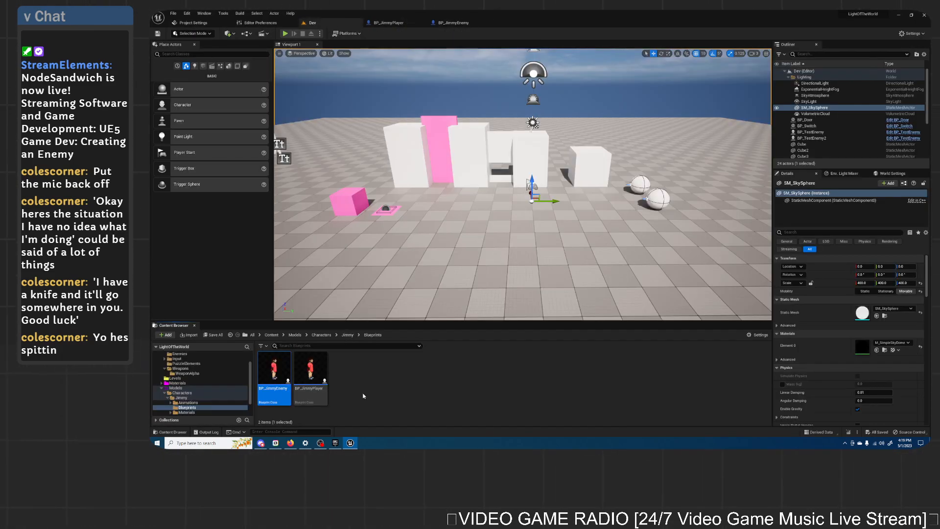
Step: Try out BP_JimmyEnemy by placing it on the level floor, viewing it up close and deleting it again
drag(274, 370, 618, 220)
key(f)
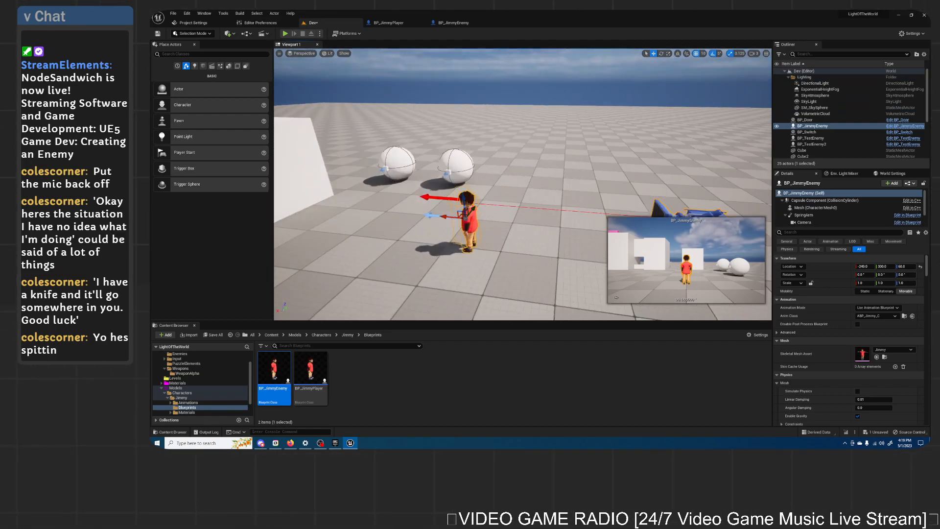
key(d)
right_drag(515, 127, 406, 134)
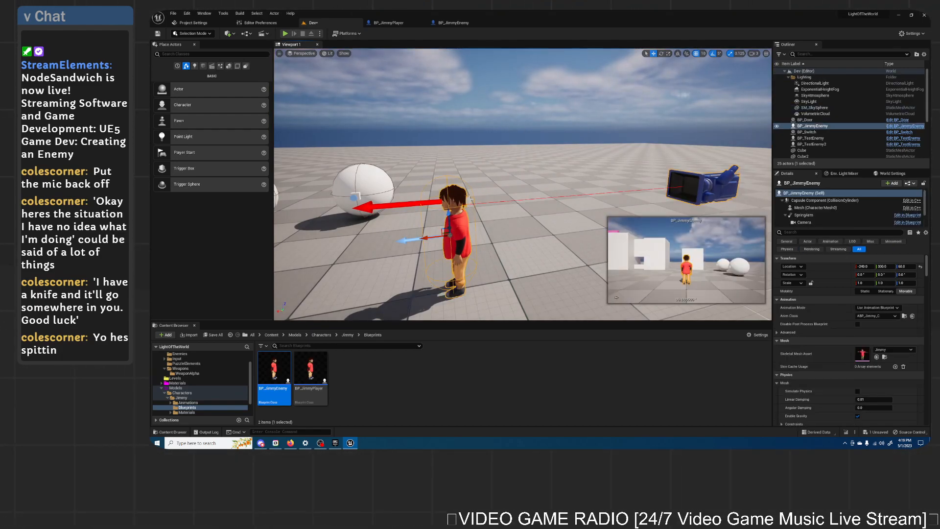
key(Delete)
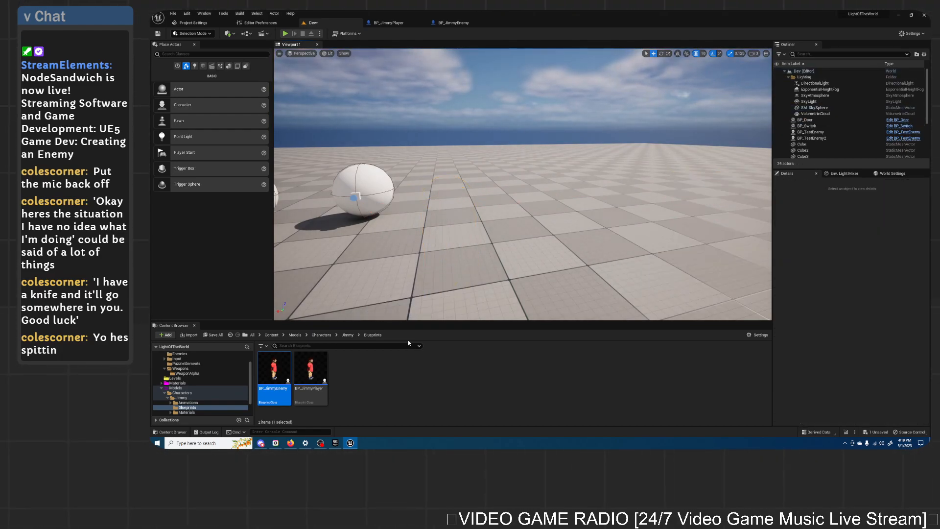
click(347, 334)
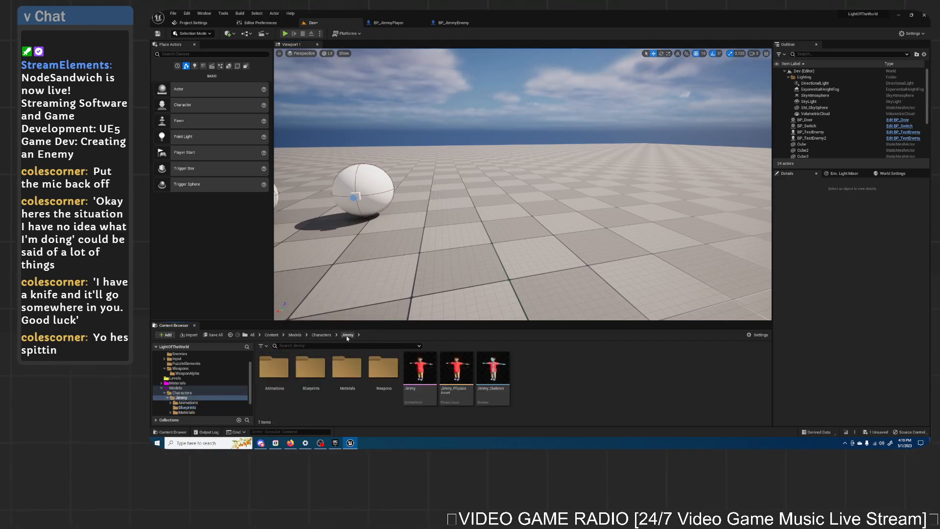
double_click(347, 371)
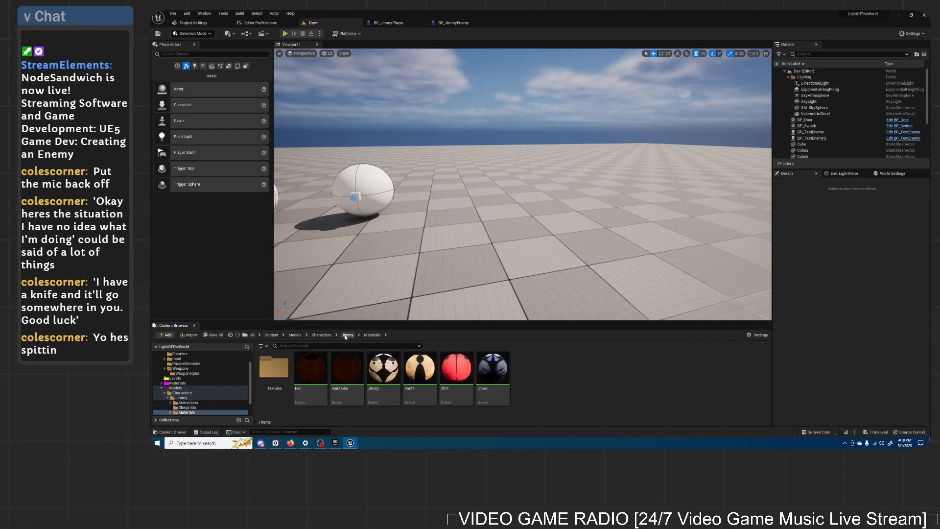
right_click(551, 382)
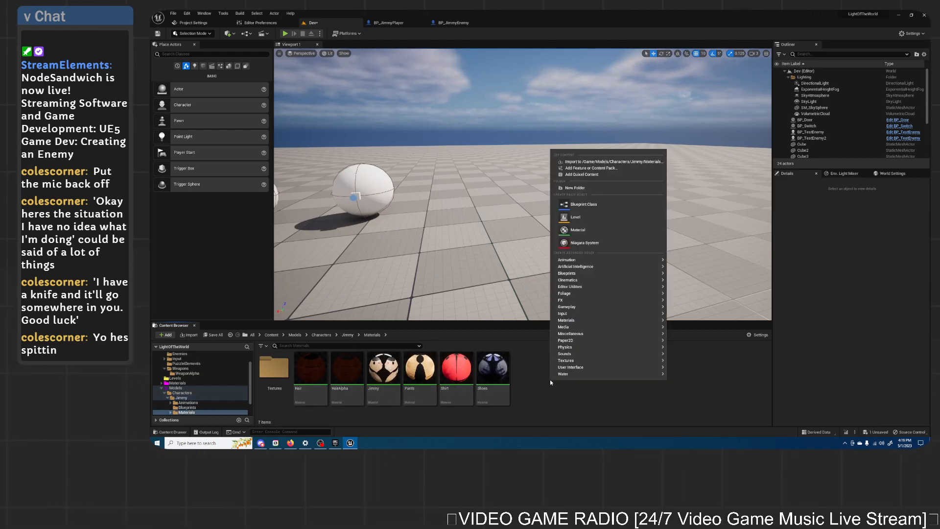
click(539, 384)
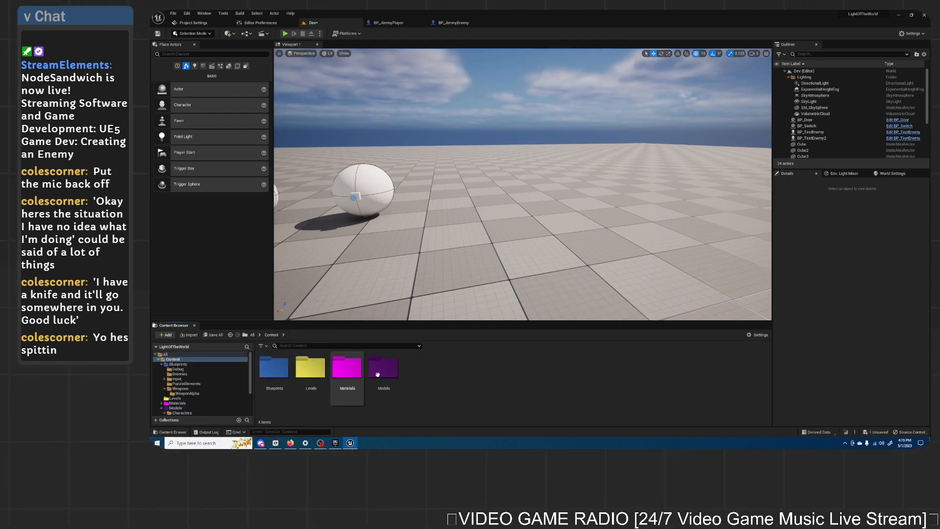
Step: In the Materials/Procedural folder, create a material instance of M_Overlay and name it M_Overlay_Enemy
double_click(345, 373)
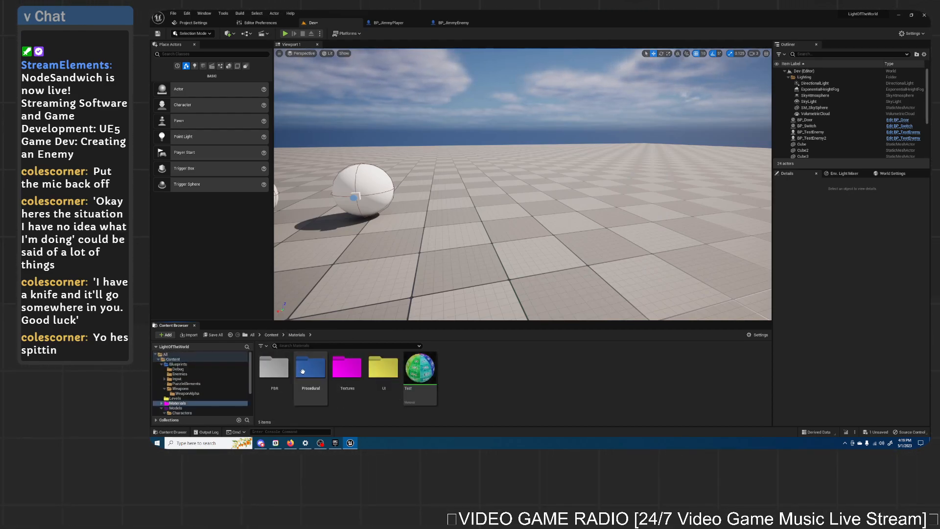
double_click(311, 368)
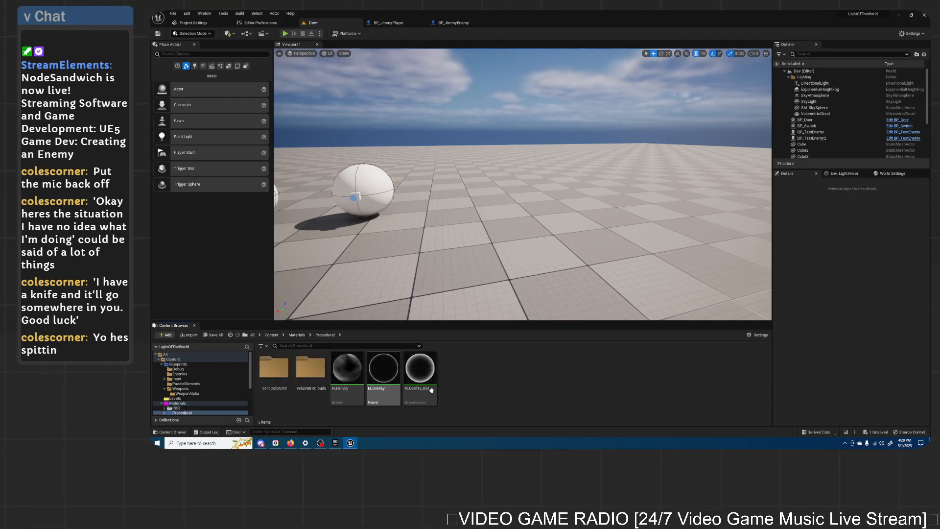
click(394, 398)
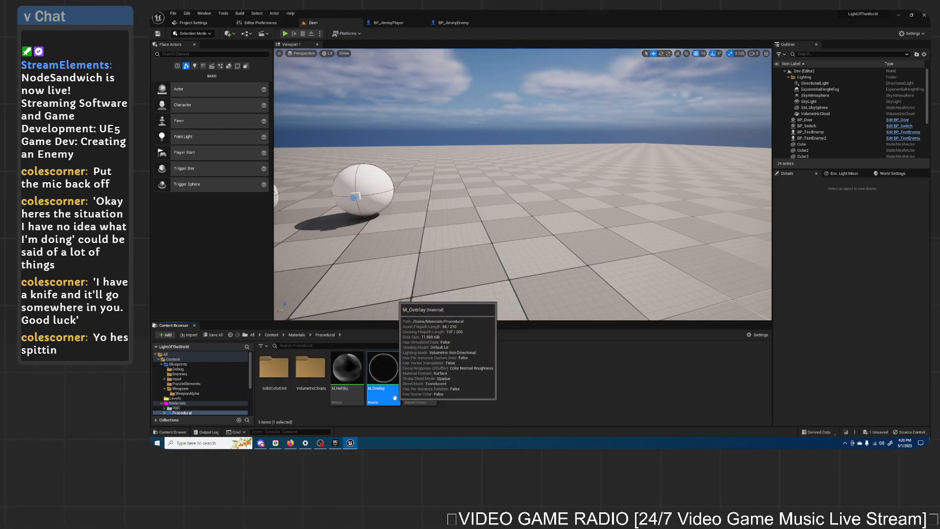
right_click(395, 398)
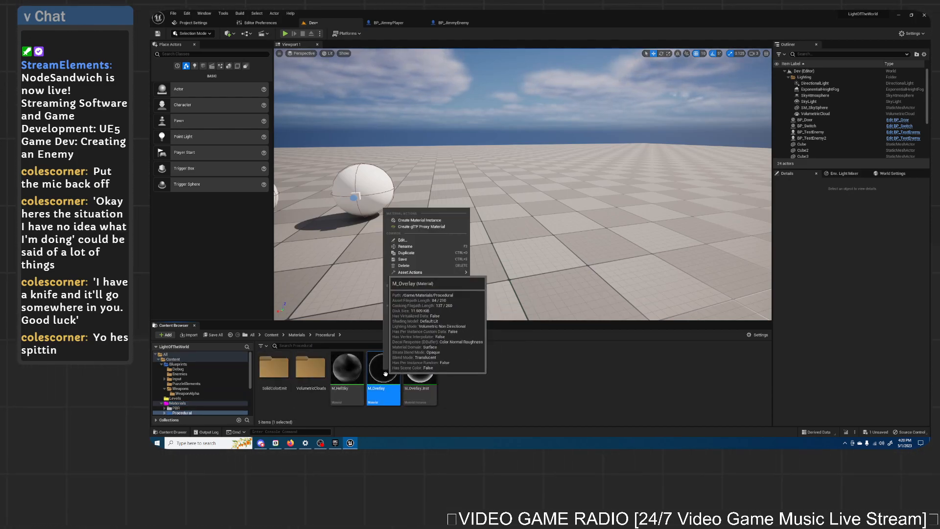
click(419, 219)
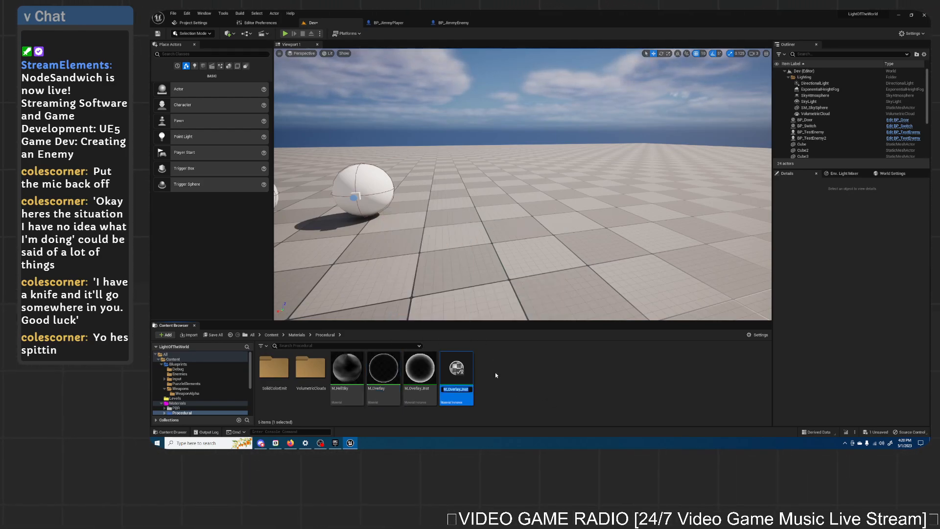
key(End)
key(BackSpace)
key(BackSpace)
key(BackSpace)
key(BackSpace)
text(Enemy)
key(Return)
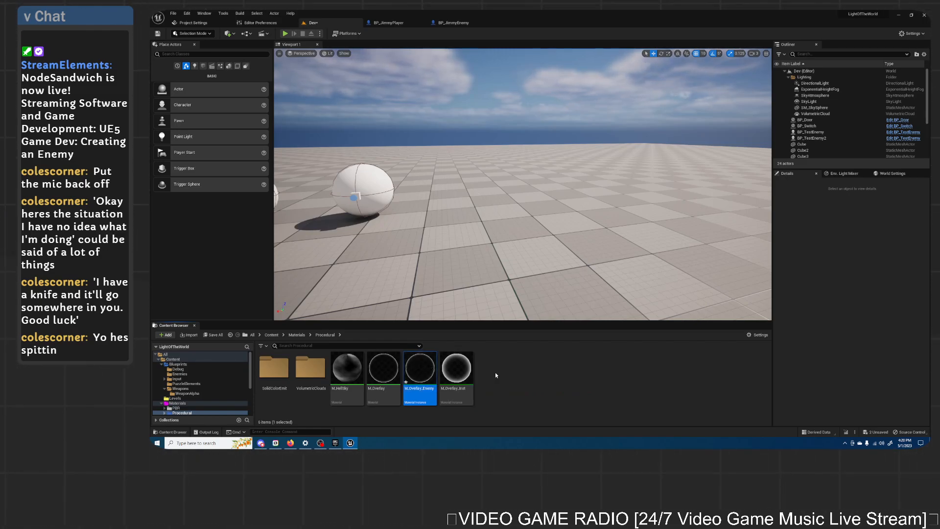
Step: Open M_Overlay_Enemy, enable overrides for BaseReflectFractionIn and ExponentIn, and set ExponentIn to about 1.3
double_click(416, 372)
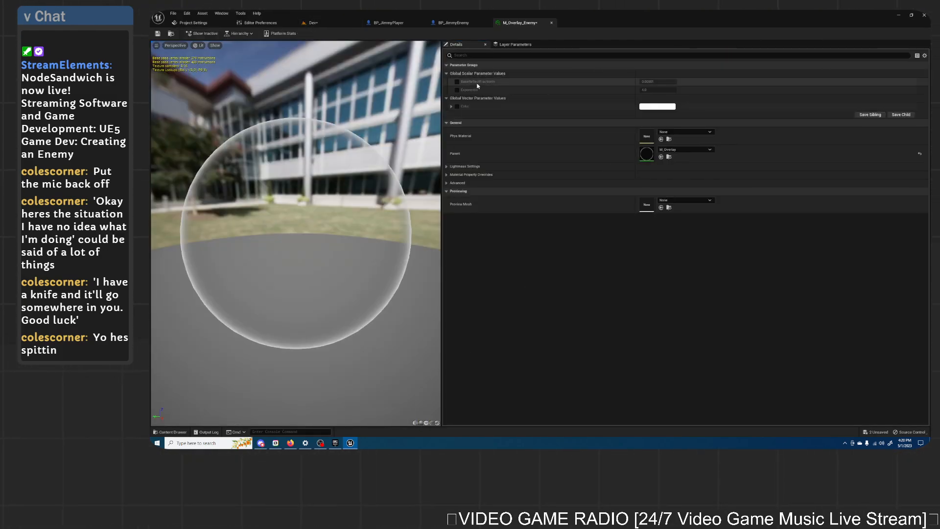
click(457, 90)
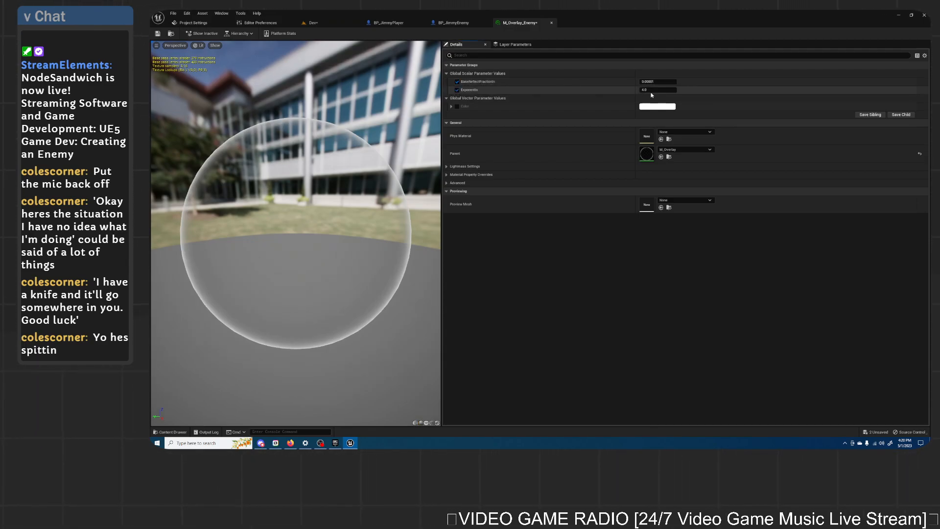
mouse_move(656, 89)
mouse_down()
mouse_move(678, 90)
mouse_move(639, 90)
mouse_up()
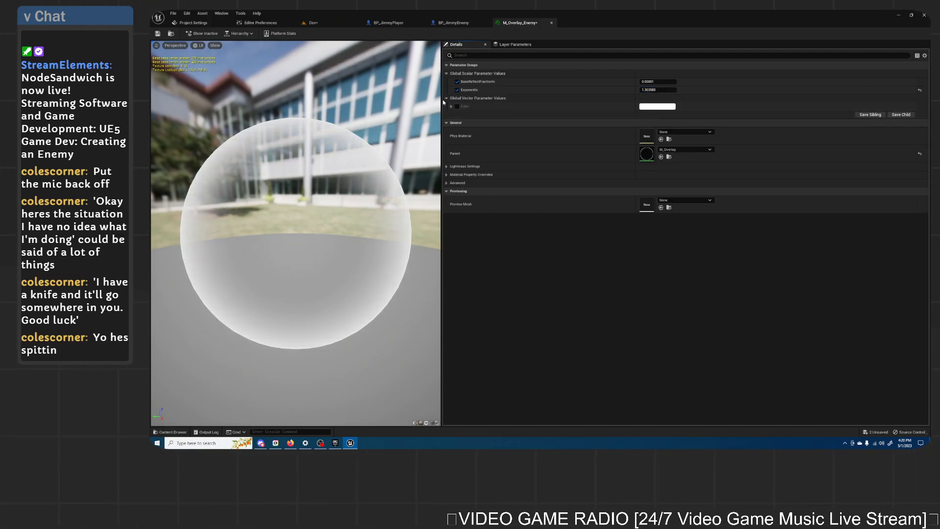
Step: Set the Color parameter of M_Overlay_Enemy to a bright purple with a hue of about 276 and a value of 1.0
click(642, 107)
drag(733, 131, 735, 160)
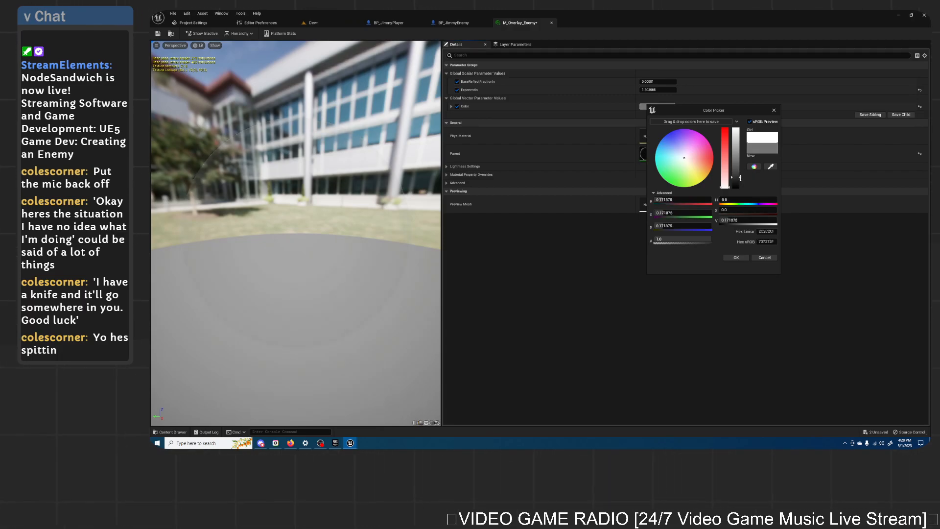
drag(739, 166, 740, 117)
drag(689, 160, 687, 132)
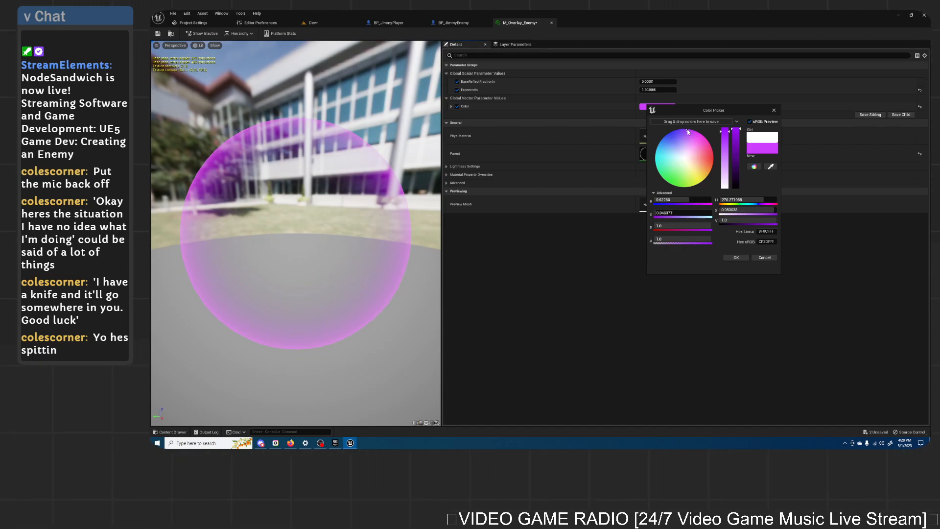
click(738, 259)
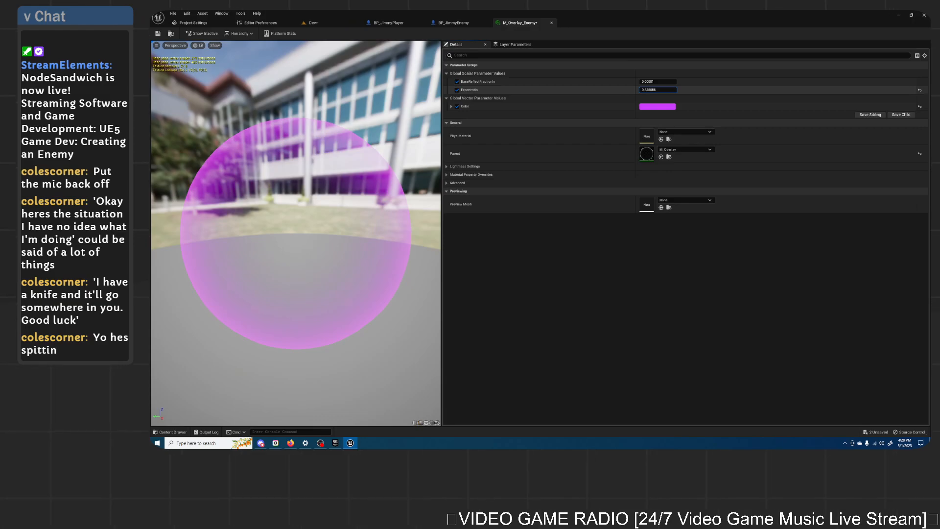
Step: Set BaseReflectFractionIn to about 1.0 and ExponentIn to about 1.33, and darken the purple Color to a value of about 0.54
drag(657, 90, 678, 90)
click(666, 107)
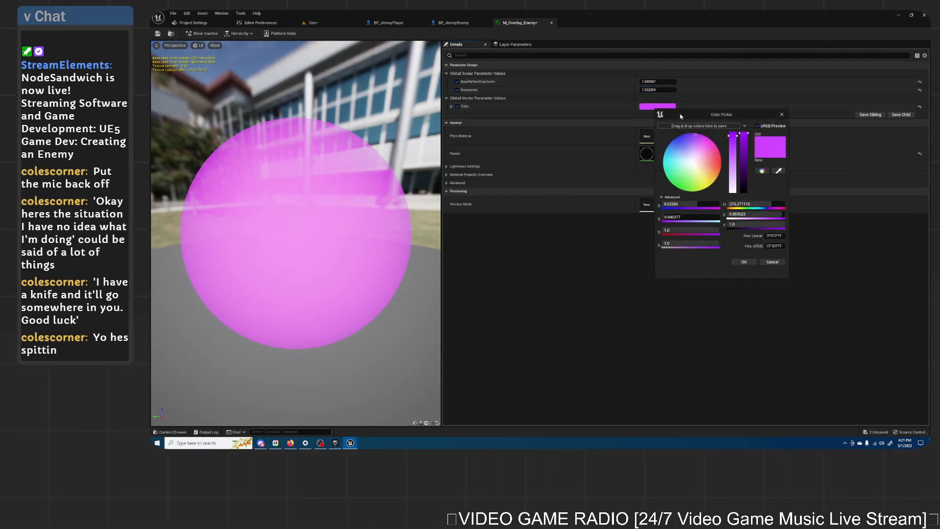
mouse_move(748, 143)
mouse_down()
mouse_move(746, 168)
mouse_move(746, 159)
mouse_up()
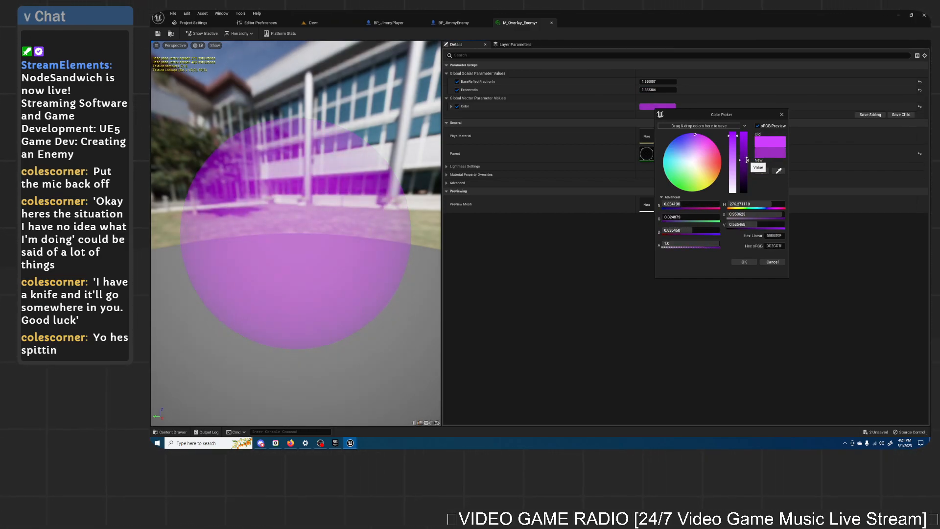
click(744, 263)
Step: Save the M_Overlay_Enemy material instance and close its editor
click(157, 34)
click(338, 25)
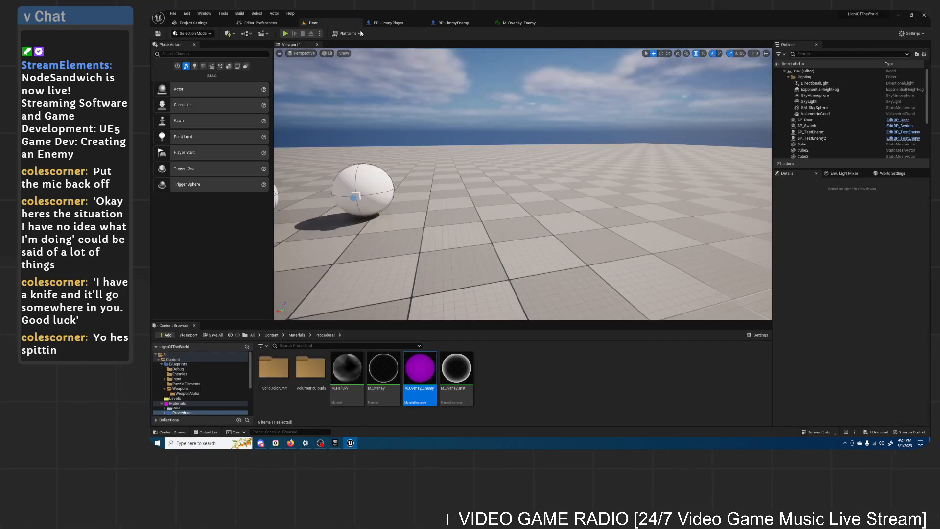
click(550, 24)
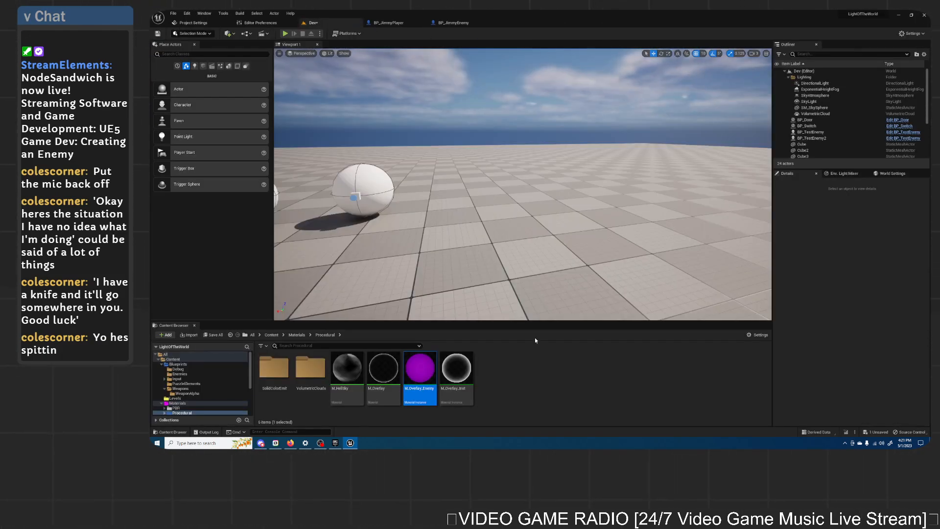
Step: Open BP_JimmyEnemy from Models/Characters/Jimmy/Blueprints and select its Mesh component with the blueprint's 3D view showing
click(293, 336)
click(271, 336)
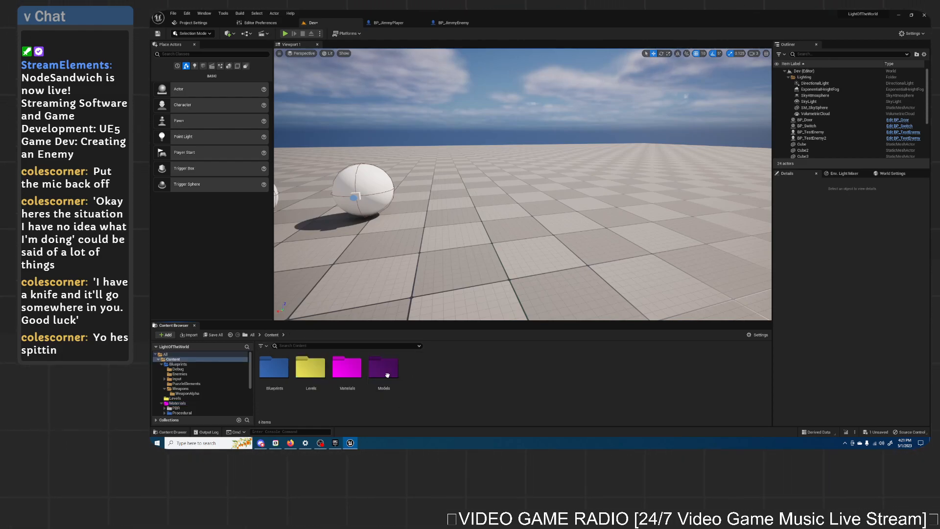
double_click(397, 373)
click(284, 371)
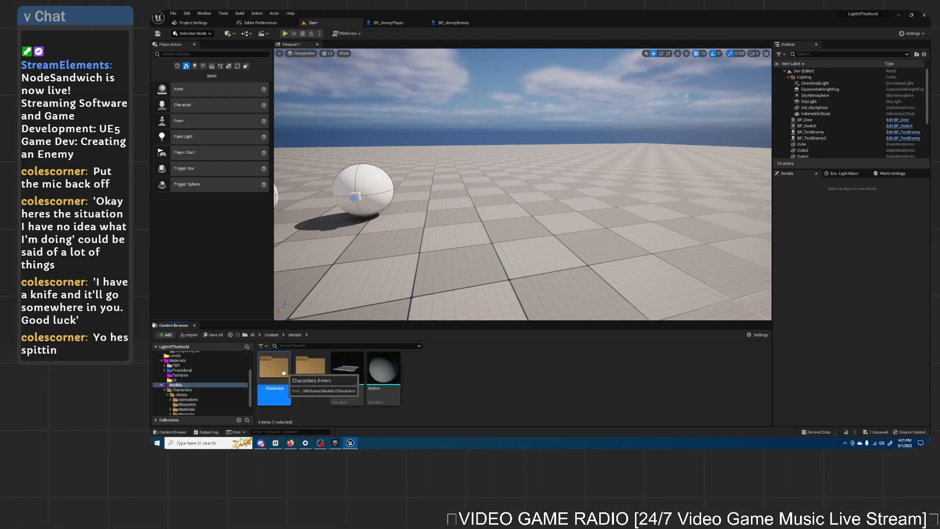
double_click(283, 372)
double_click(281, 374)
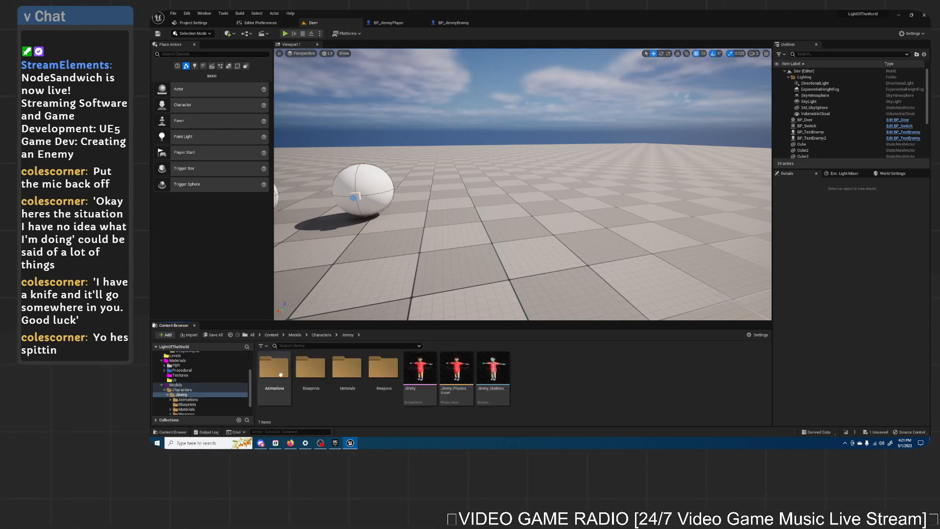
double_click(311, 369)
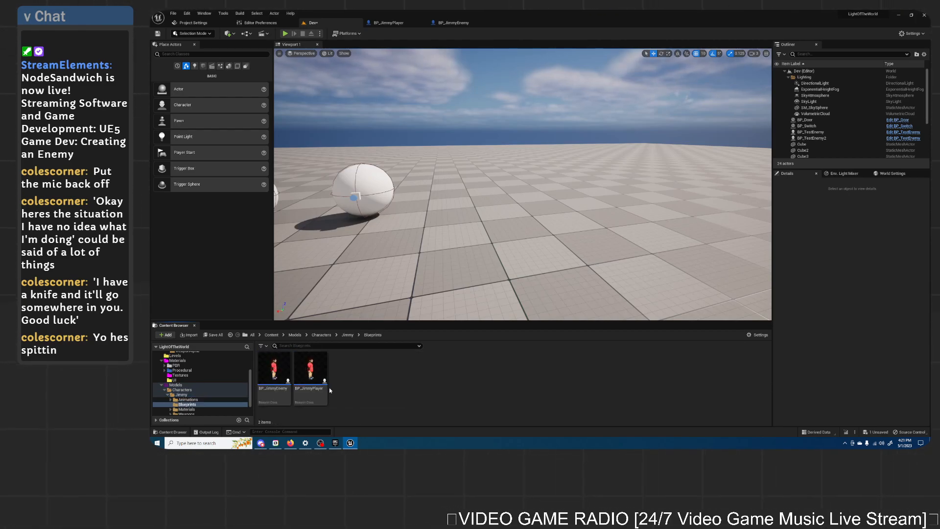
double_click(274, 369)
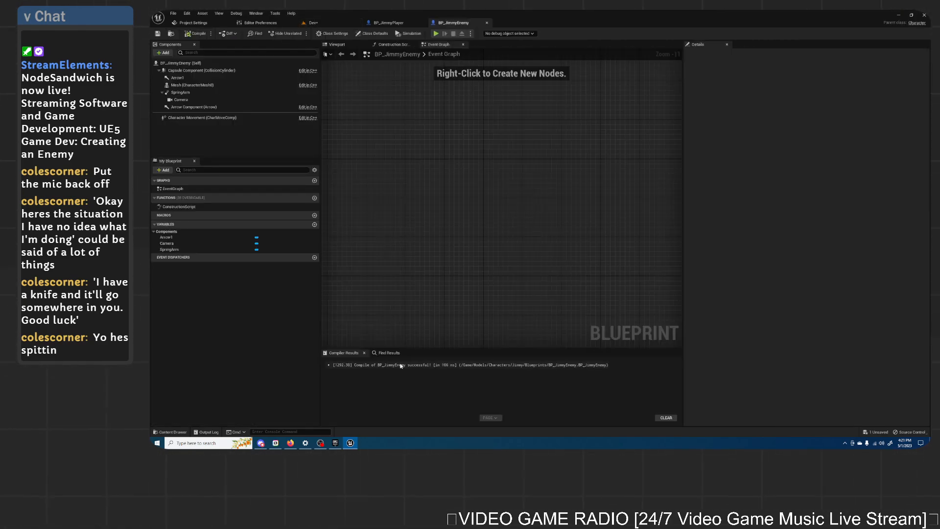
click(347, 45)
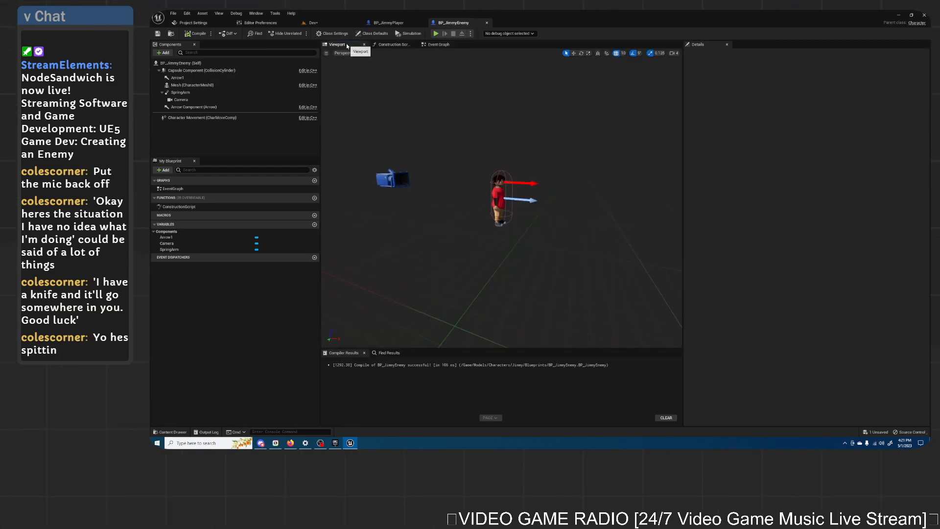
click(192, 85)
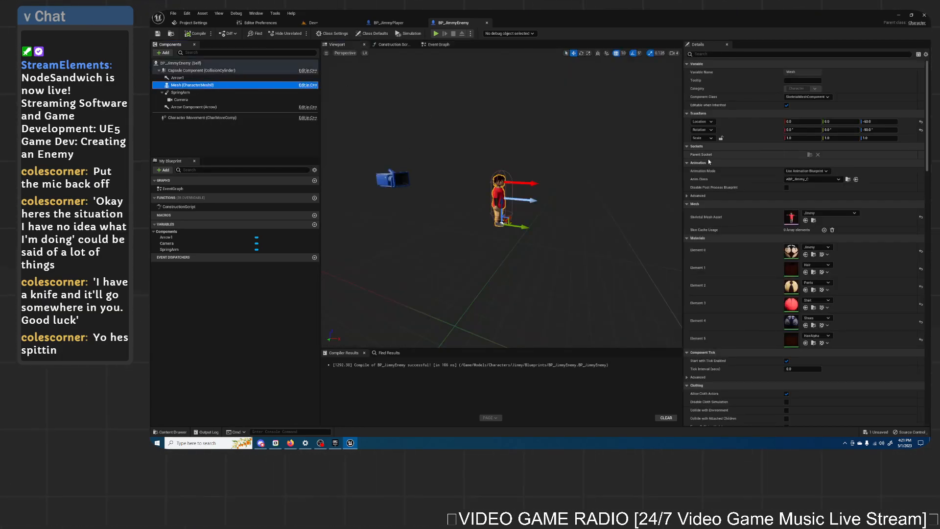
Step: Look through the Mesh component's properties, from its materials and physics settings down to its events
scroll(750, 256, down, 6)
scroll(750, 257, down, 6)
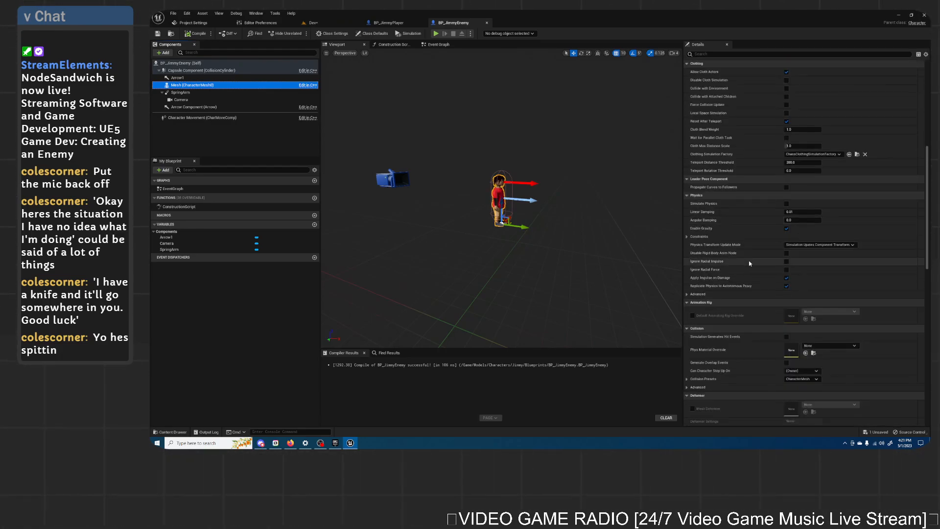
scroll(749, 264, down, 6)
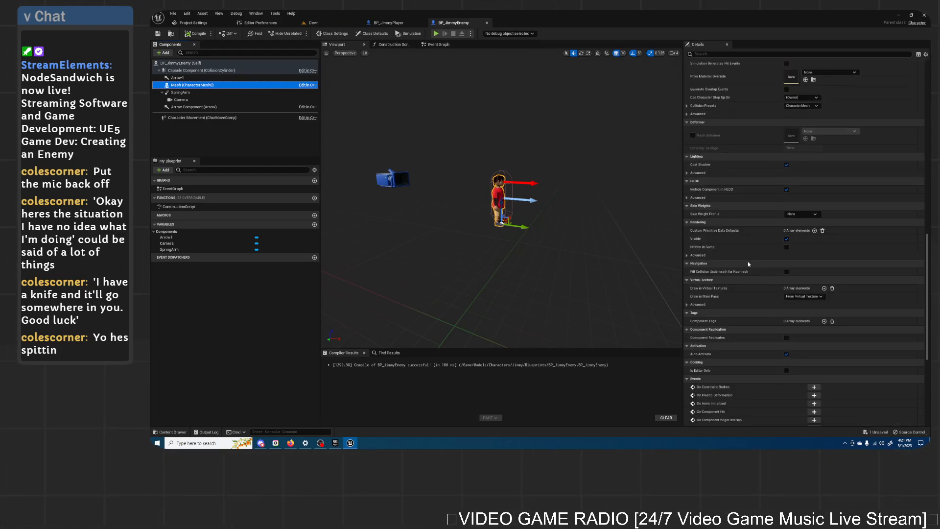
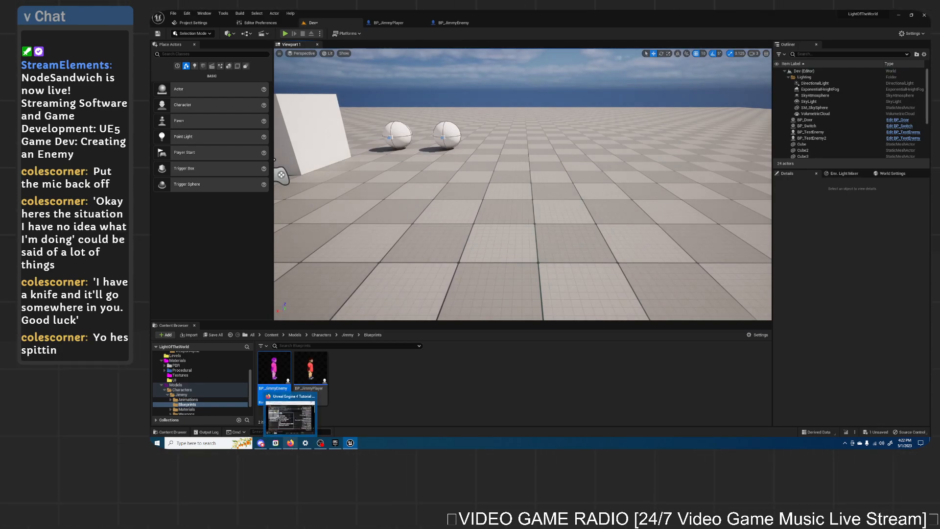
Step: Switch to the browser and watch the Melee AI Part 2 enemy setup tutorial for the assets an AI enemy needs
click(289, 414)
scroll(477, 183, down, 4)
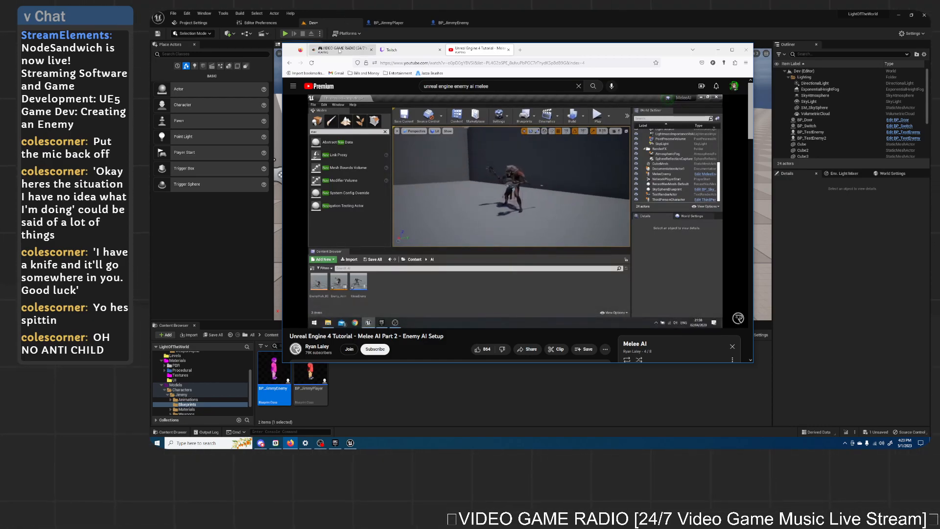
click(341, 50)
mouse_move(333, 277)
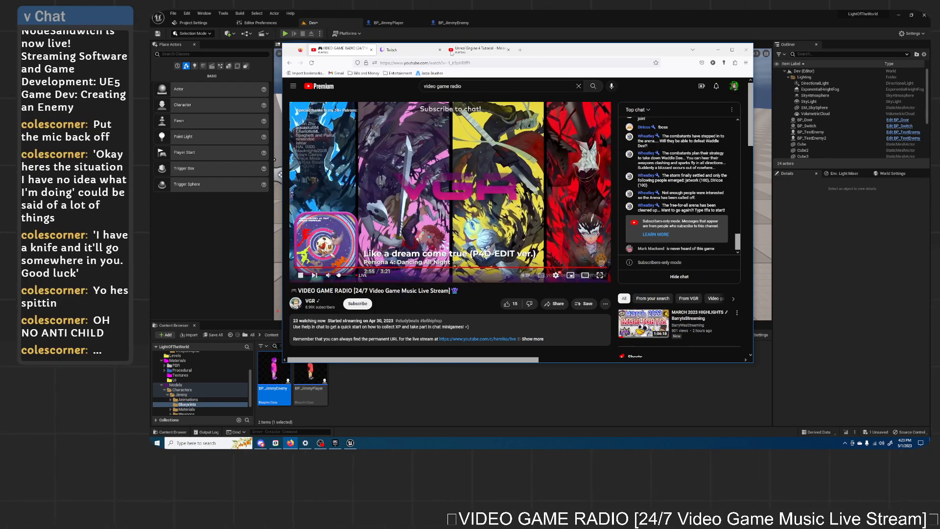
click(479, 49)
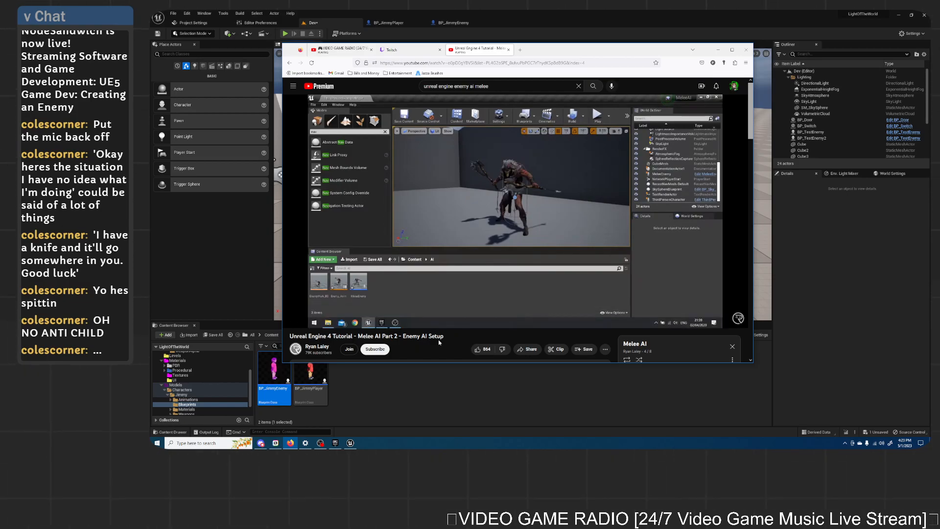
scroll(442, 340, down, 3)
scroll(507, 324, down, 1)
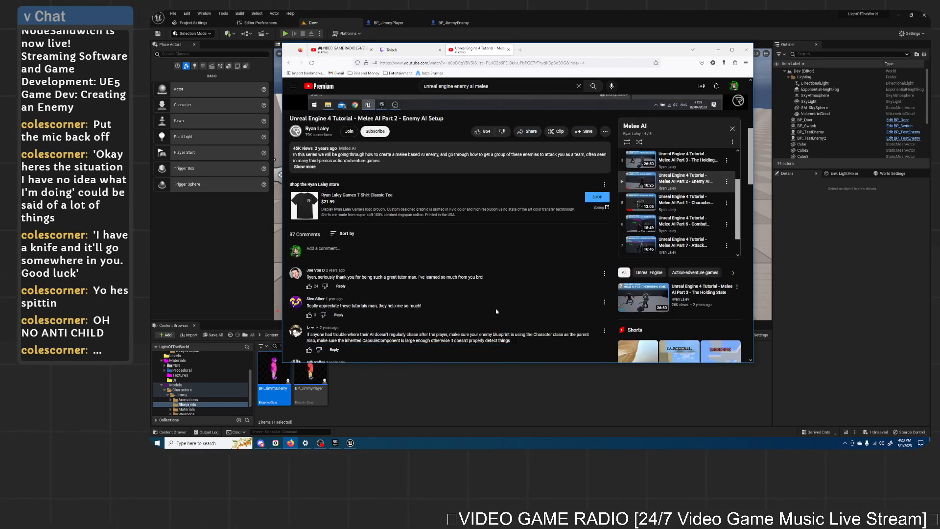
scroll(419, 336, up, 4)
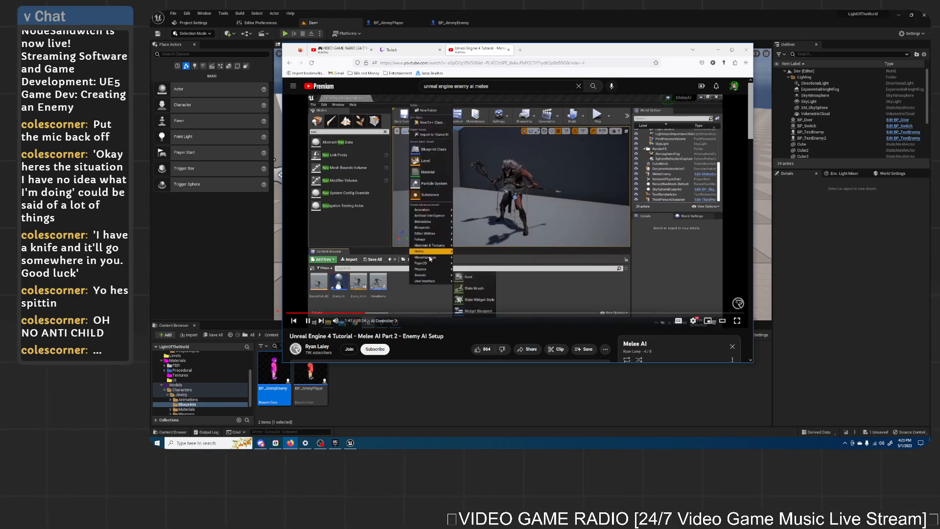
Step: Switch back to Unreal Editor and create a Blueprint Class with AIController as its parent in Jimmy's Blueprints folder
click(416, 403)
right_click(386, 385)
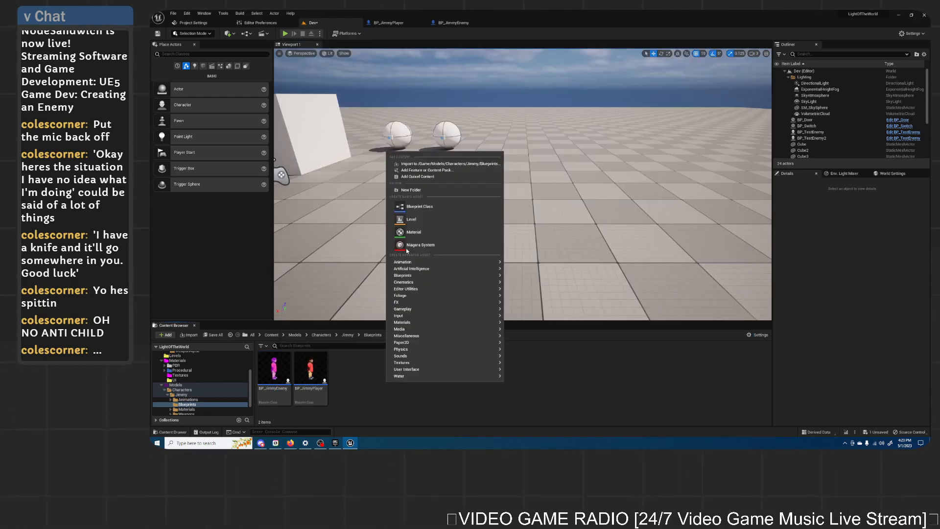
mouse_move(412, 261)
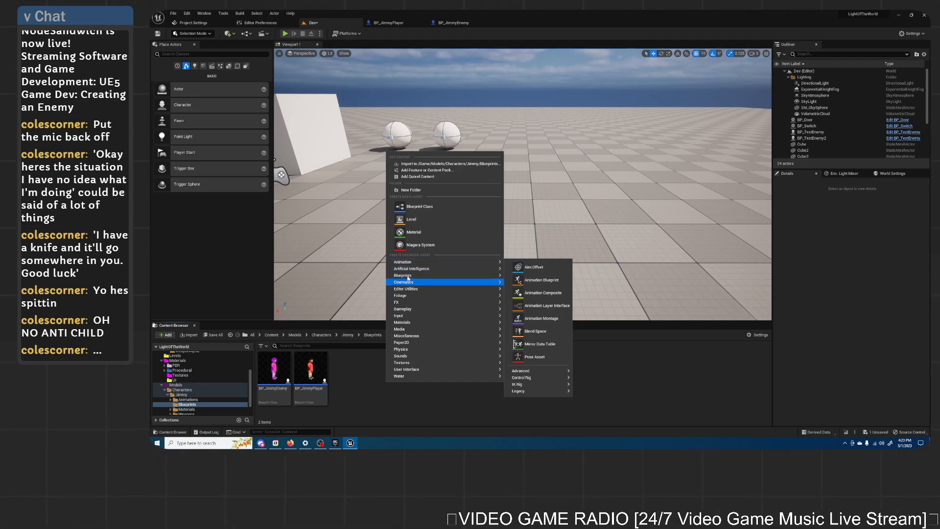
mouse_move(408, 278)
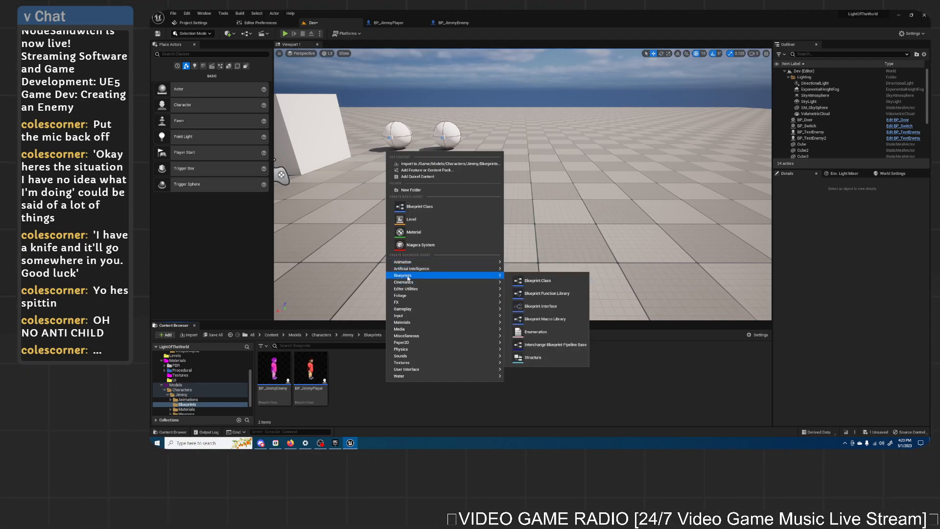
click(541, 280)
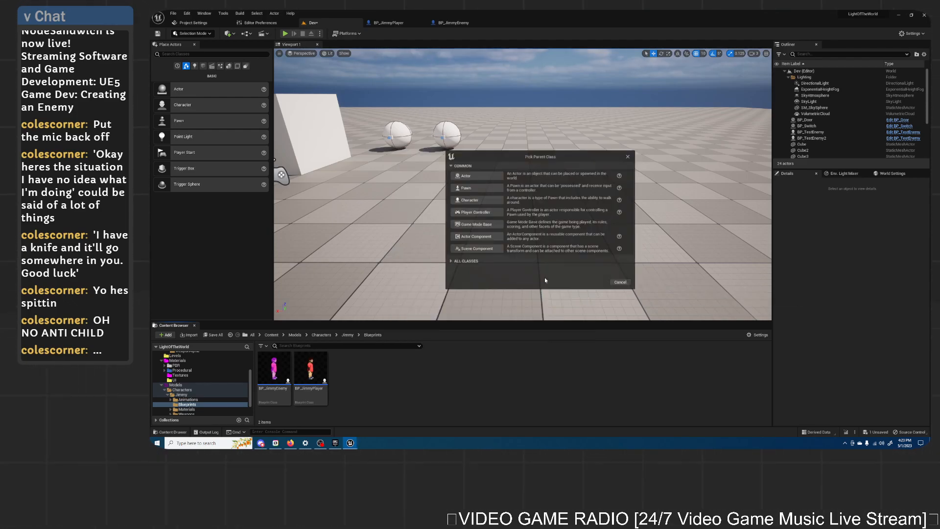
click(451, 262)
text(ai)
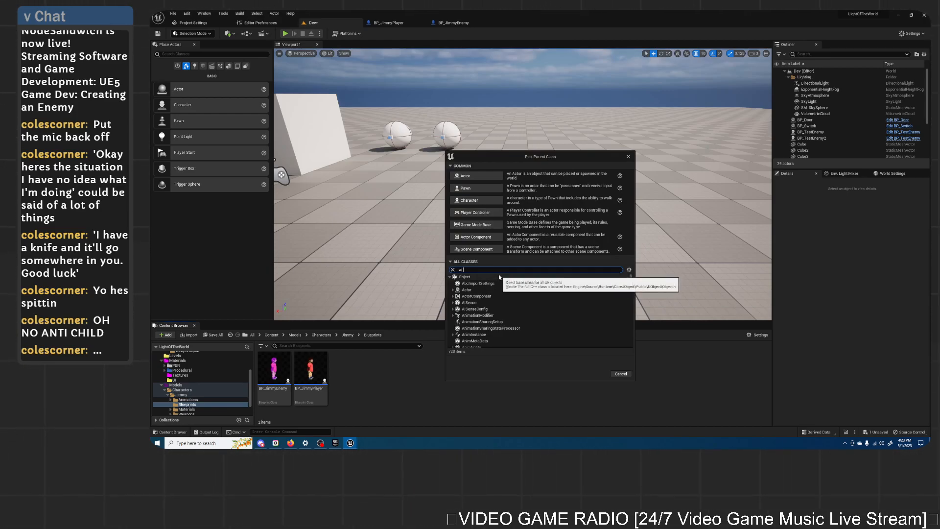
text( controller)
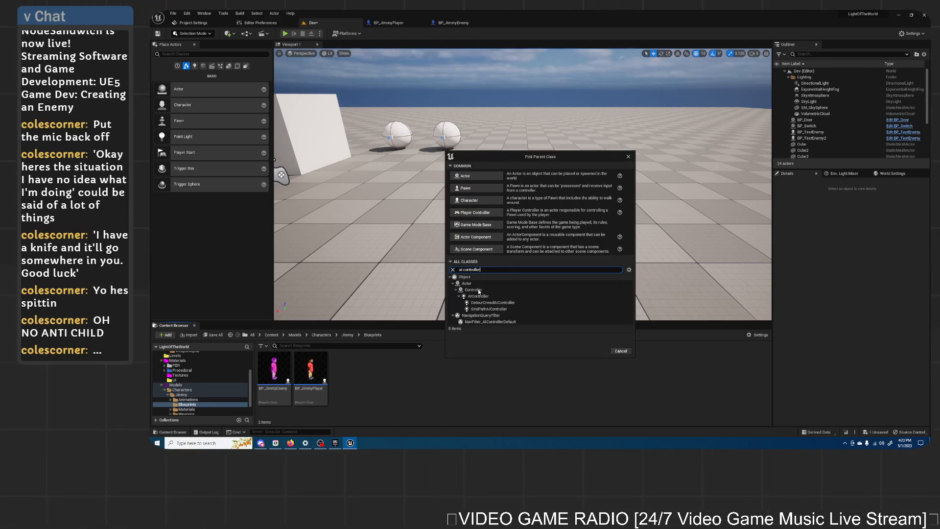
click(478, 296)
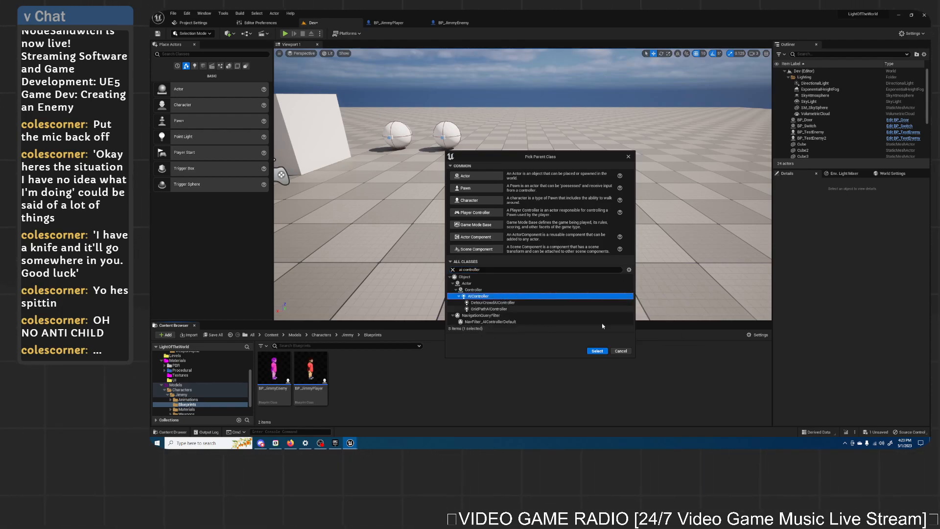
click(598, 351)
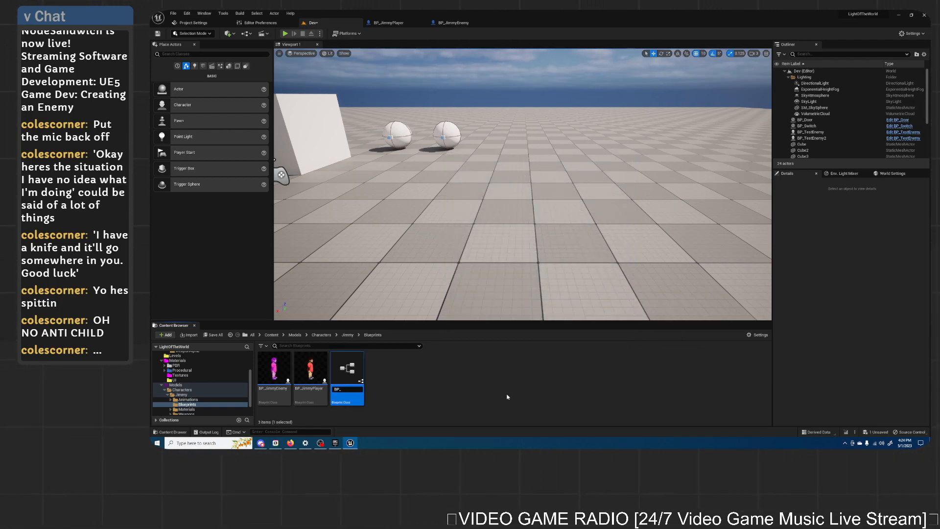
Step: Name the new AI controller blueprint BP_JimmyEnemyController
text(BP_J)
text(immyEnemyC)
text(ontroller)
key(Return)
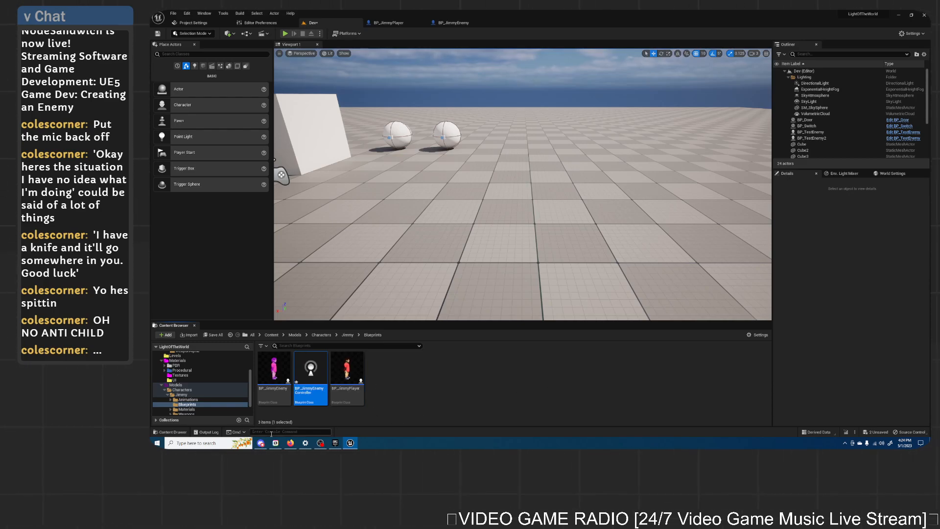
Step: Check the browser tutorial, return to Unreal Editor and create a Behavior Tree named BT_JimmyEnemy in Jimmy's Blueprints folder
click(291, 442)
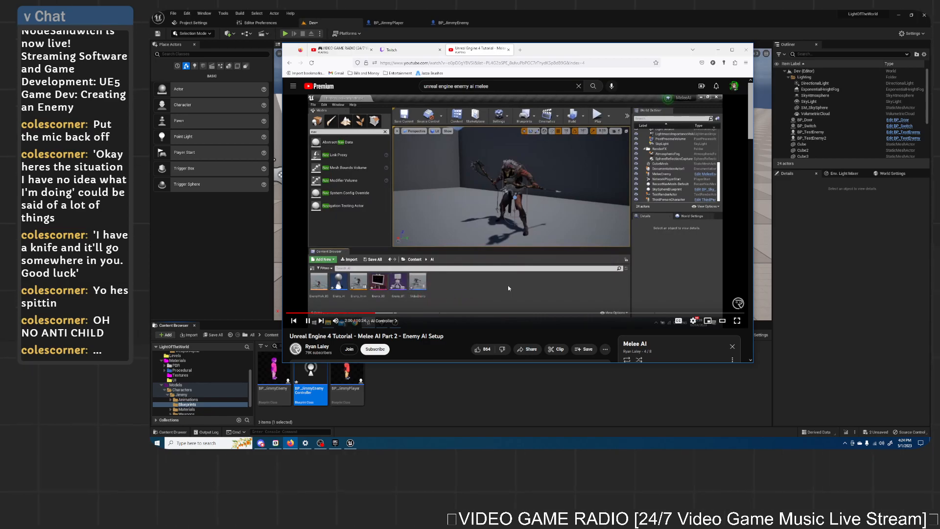
click(399, 391)
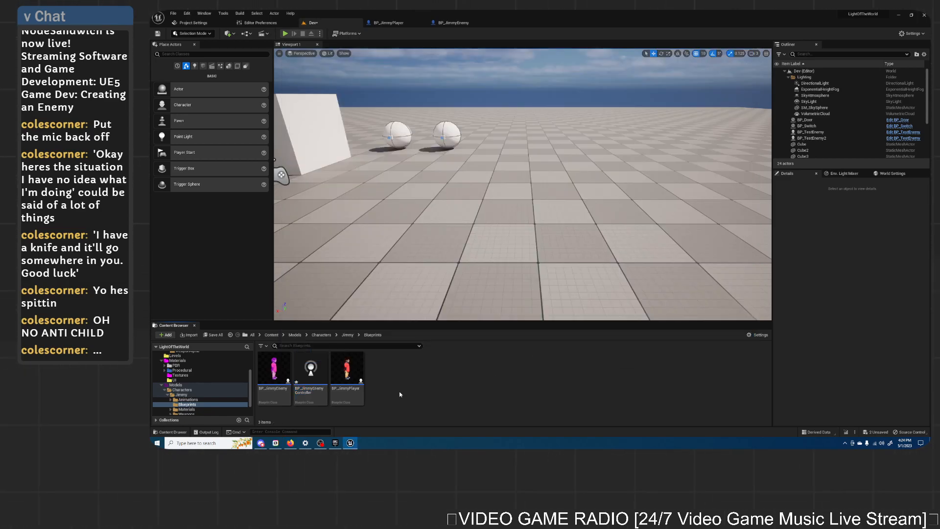
right_click(399, 394)
mouse_move(443, 272)
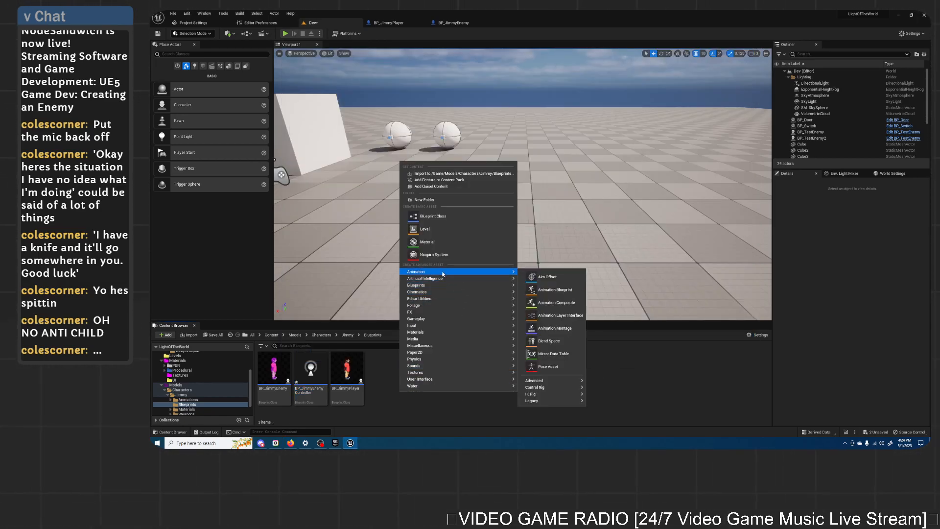
click(545, 283)
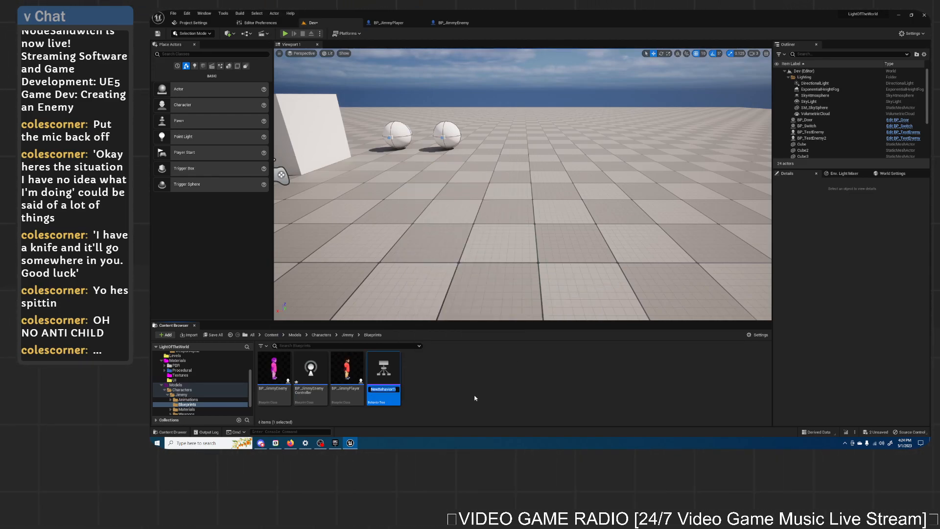
text(BT_JimmyEn)
key(Return)
Step: Create a Blackboard named BB_JimmyEnemy beside the behavior tree and save all unsaved assets
right_click(474, 397)
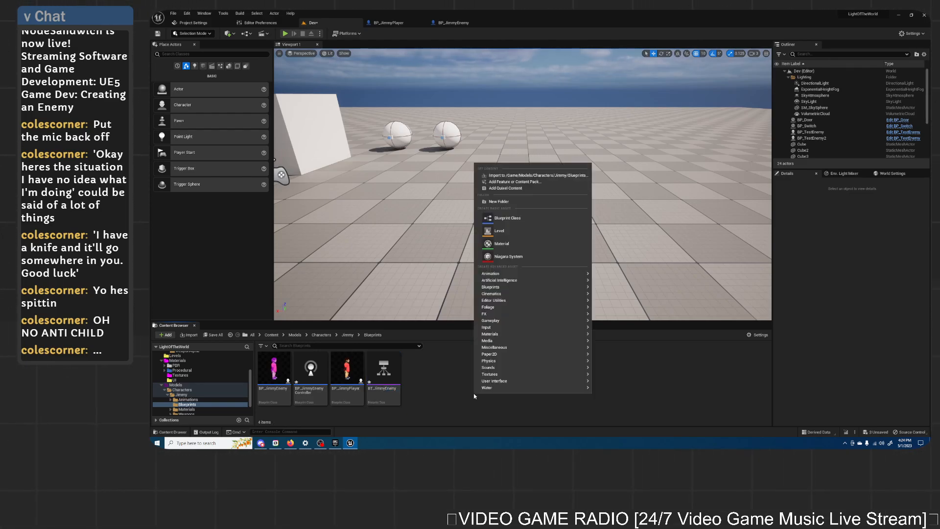
mouse_move(502, 282)
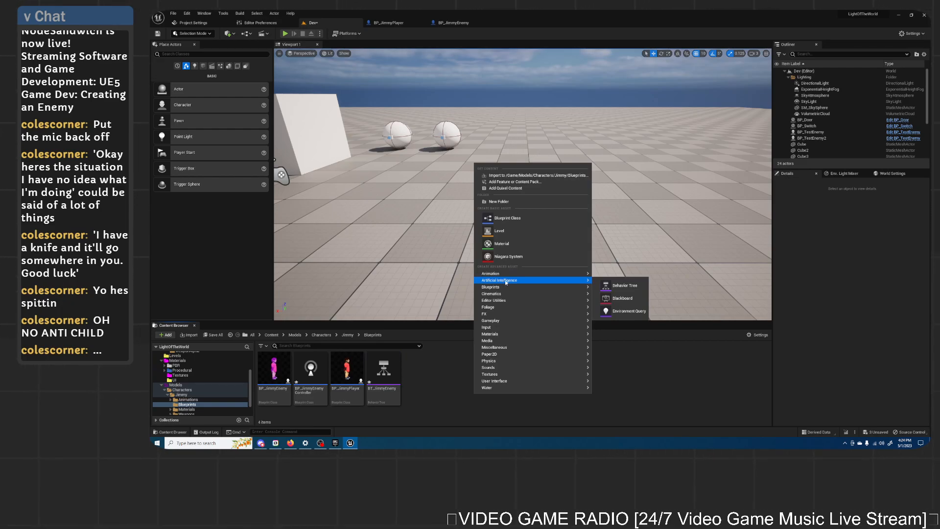
click(623, 298)
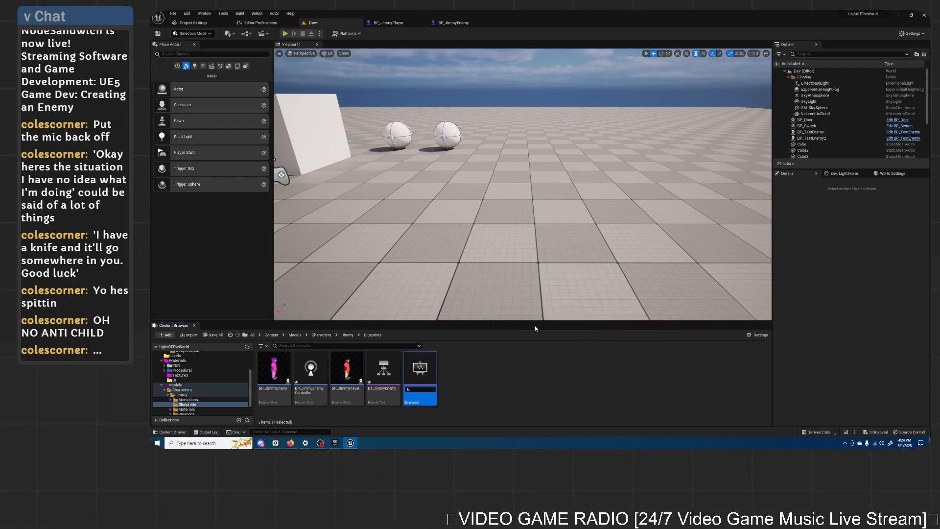
text(BB_Jimmy)
text(Enemy)
key(Return)
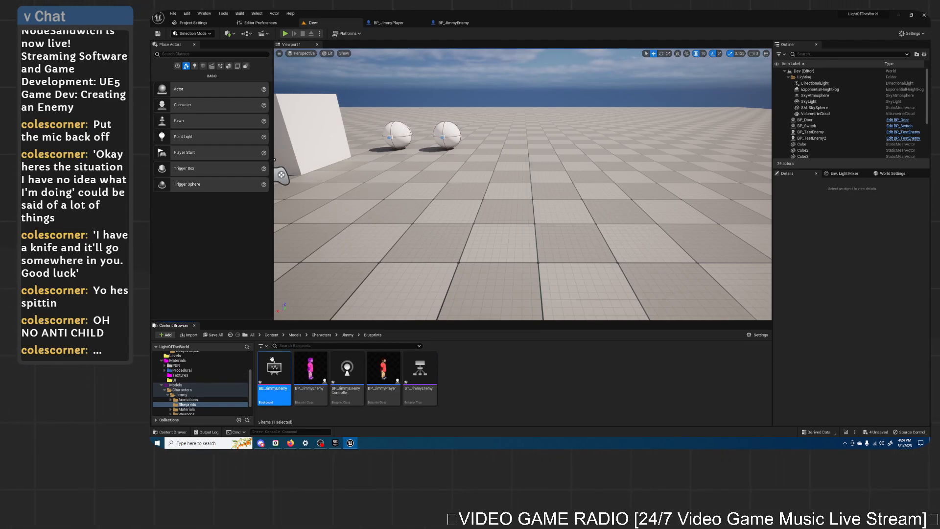
click(214, 334)
click(588, 296)
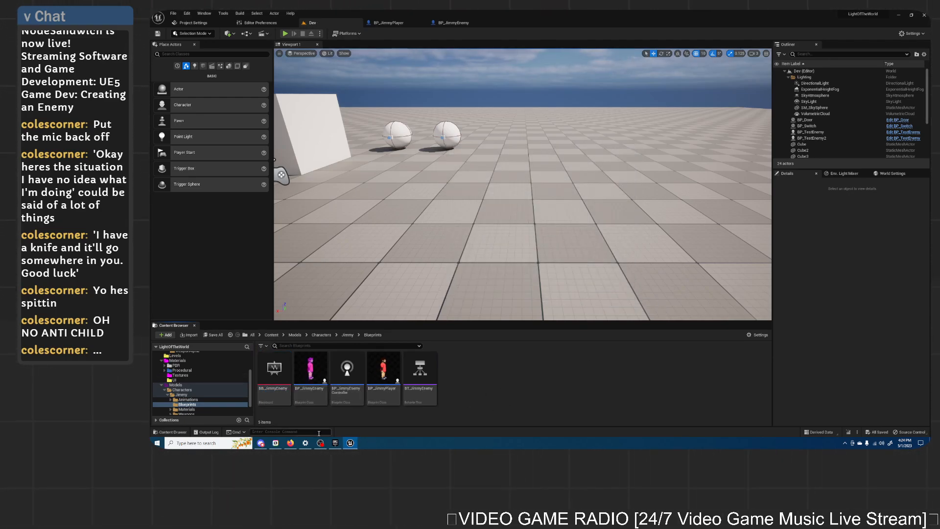
Step: Watch and pause the tutorial's AI controller section in the browser, and open BP_JimmyEnemy's Event Graph in Unreal Editor
click(291, 443)
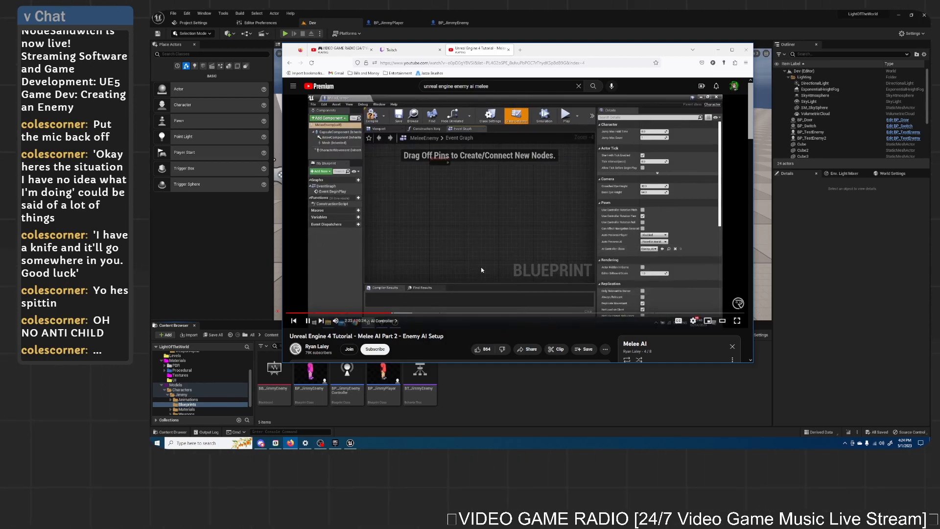
click(494, 256)
click(478, 407)
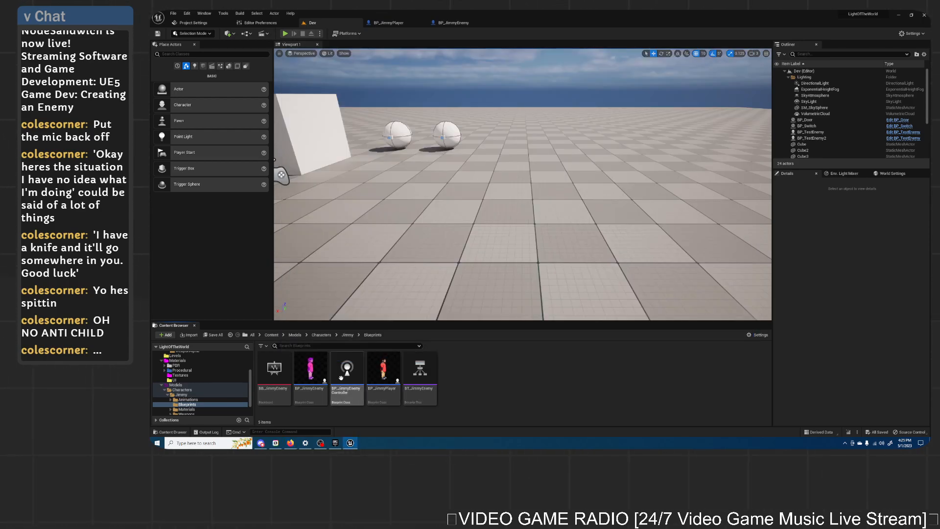
double_click(311, 376)
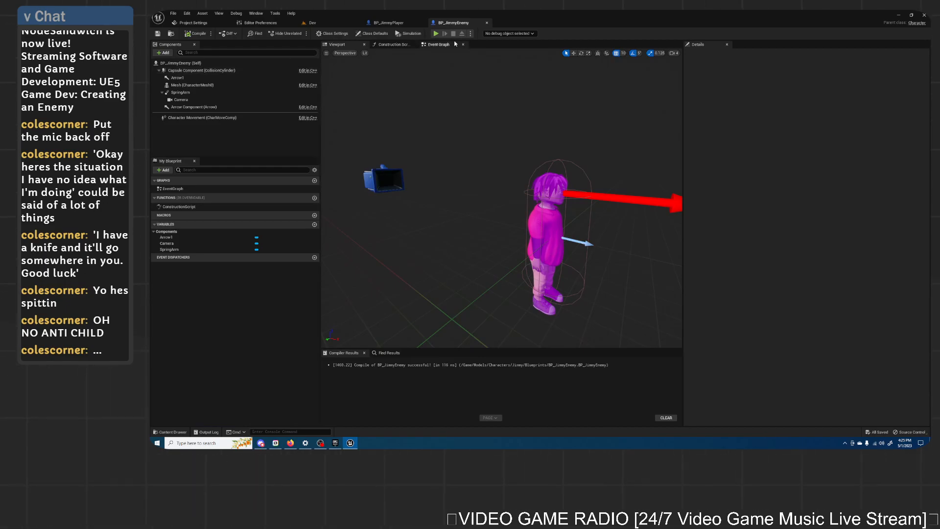
click(438, 44)
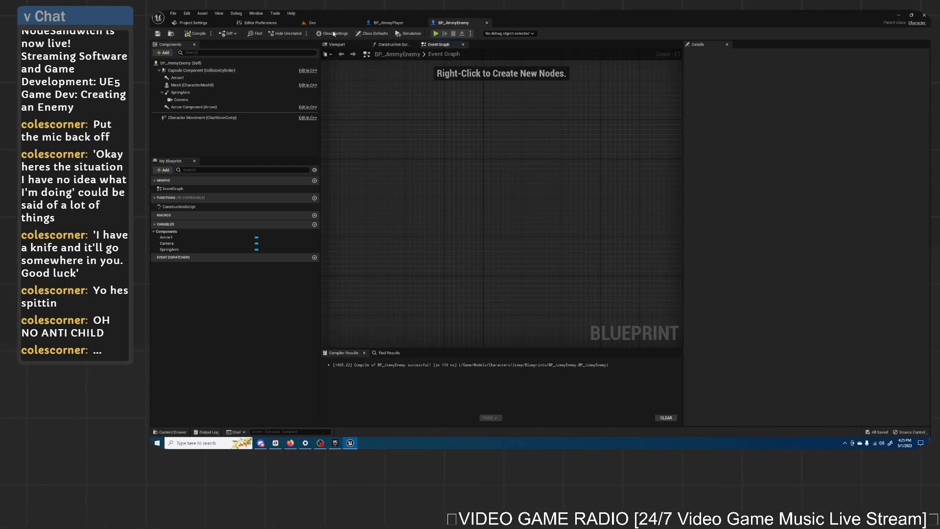
Step: Recheck the paused AI controller section of the browser tutorial, then return to Unreal Editor
click(312, 22)
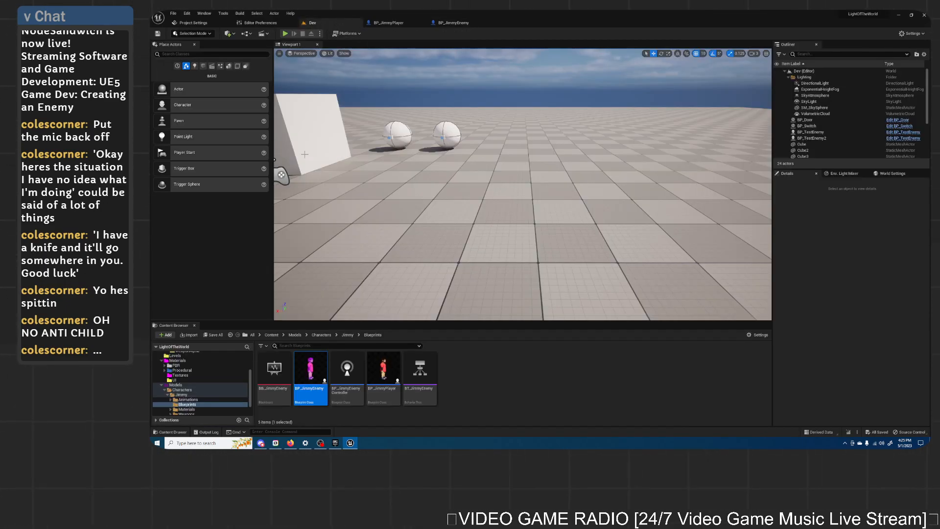
click(291, 442)
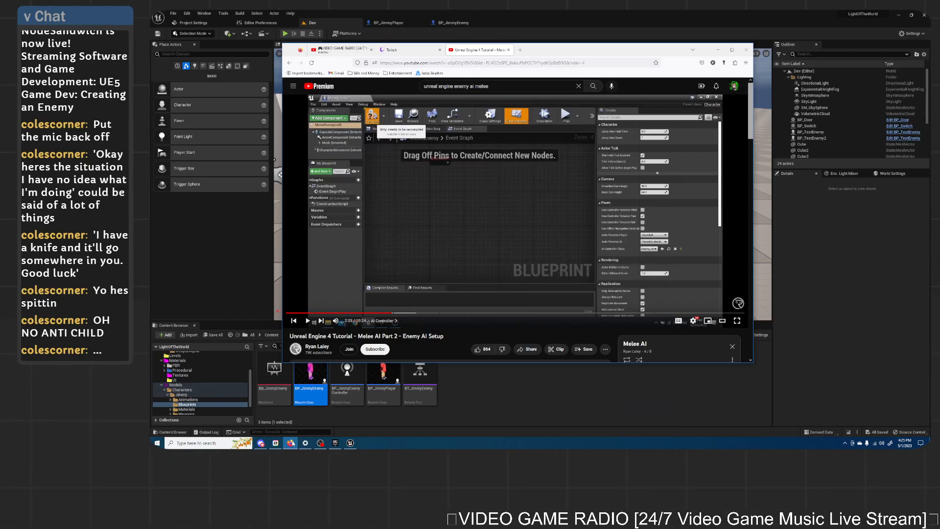
click(291, 443)
Step: Set BP_JimmyEnemy's AI Controller Class to BP_JimmyEnemyController in its class defaults, then compile and save the blueprint
click(453, 22)
click(386, 35)
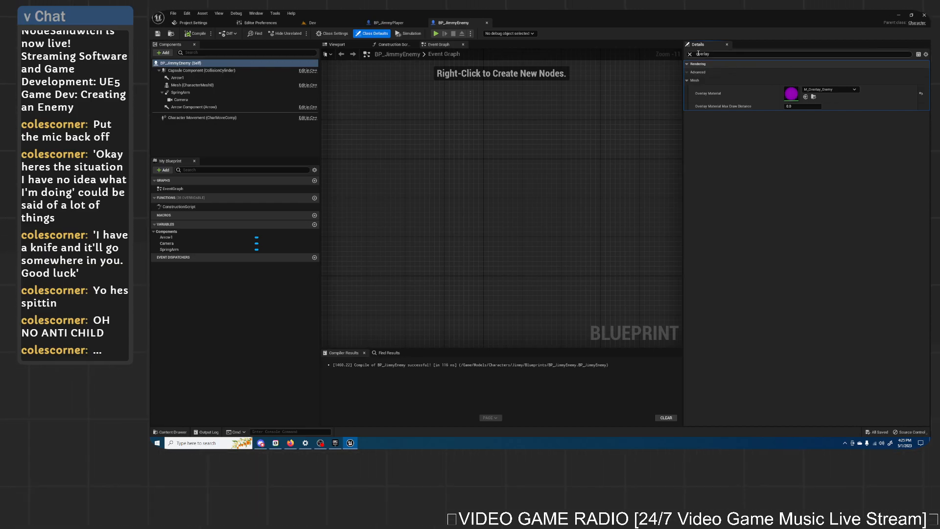
click(690, 54)
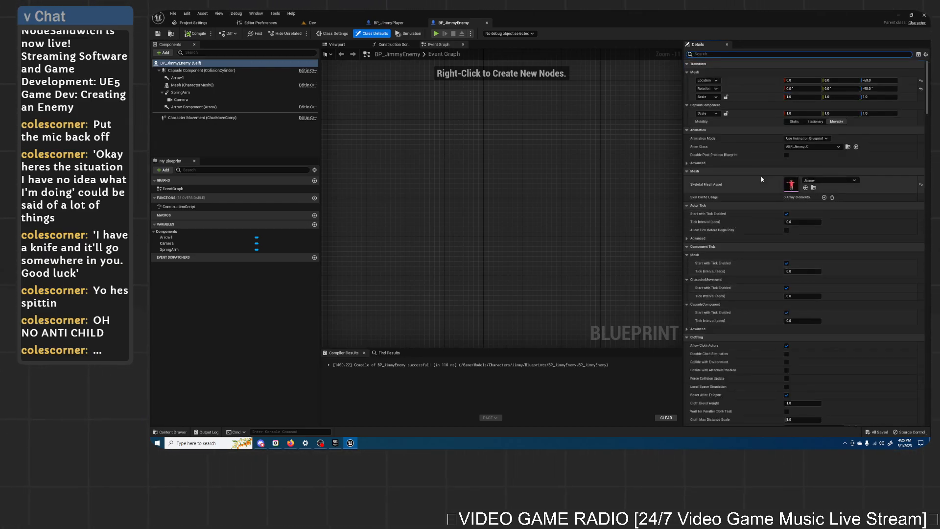
text(s)
text(on)
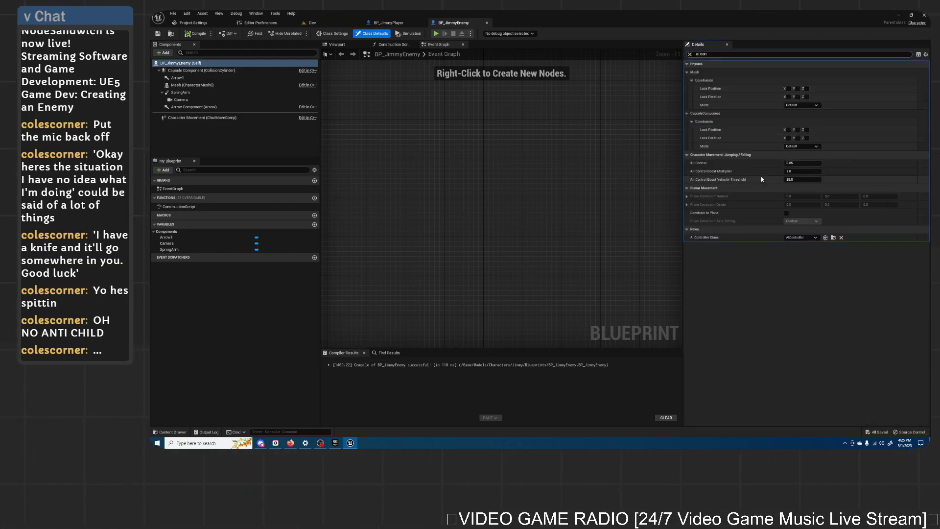
click(798, 238)
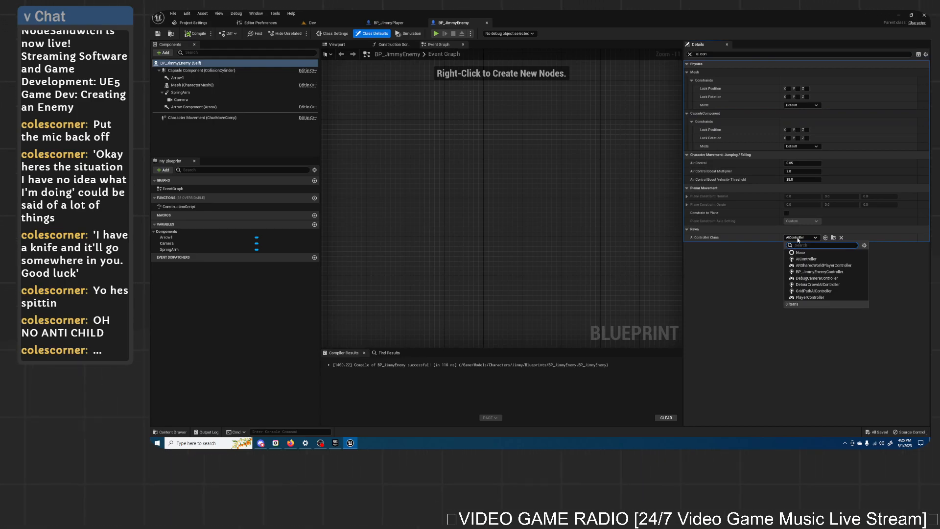
click(819, 272)
click(194, 33)
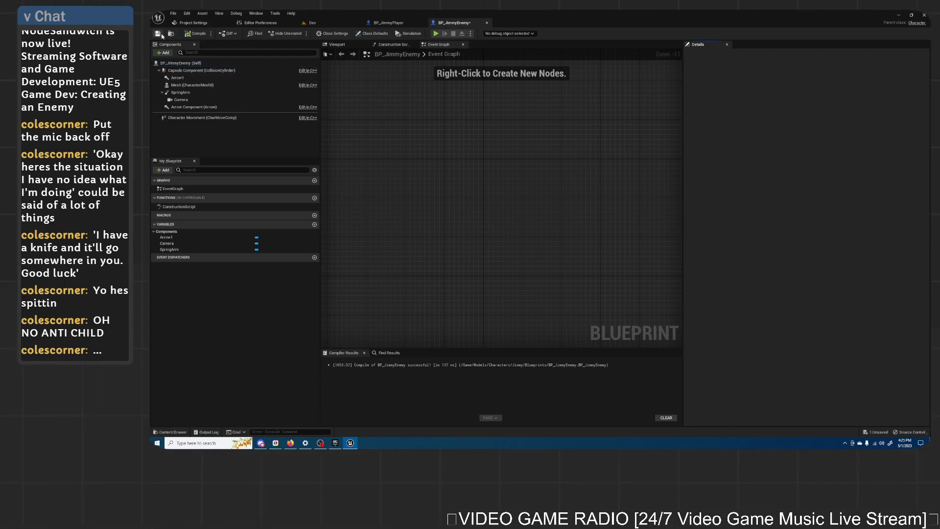
Step: Watch the tutorial up to its behavior tree section, then return to the Dev level and close the BP_JimmyPlayer editor
click(290, 442)
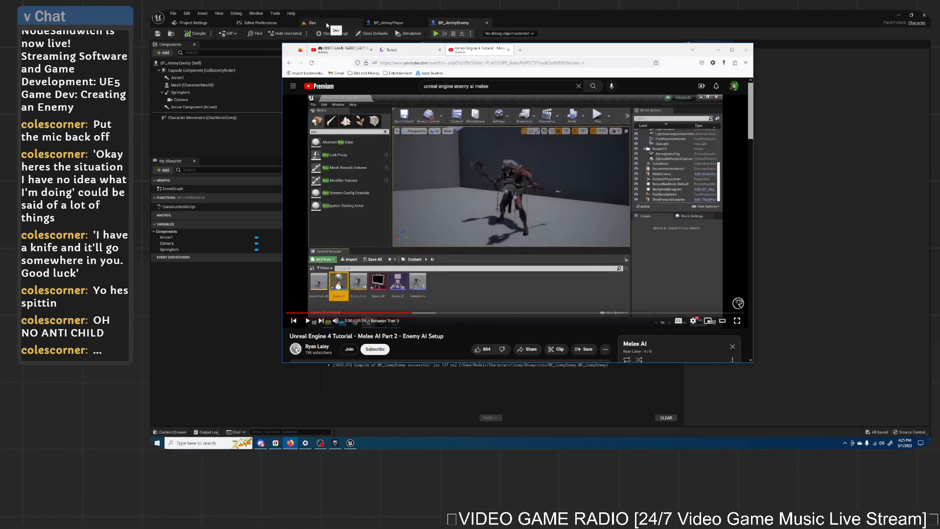
click(327, 25)
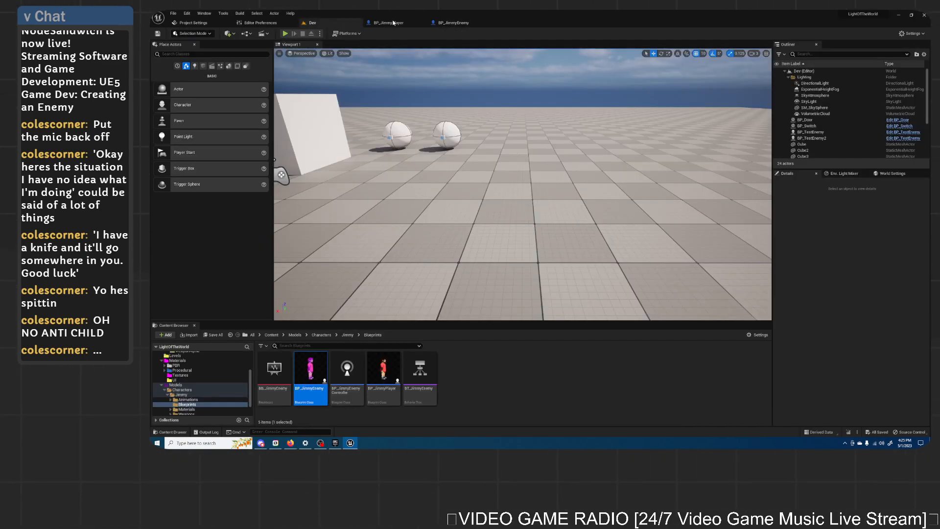
click(424, 24)
click(522, 408)
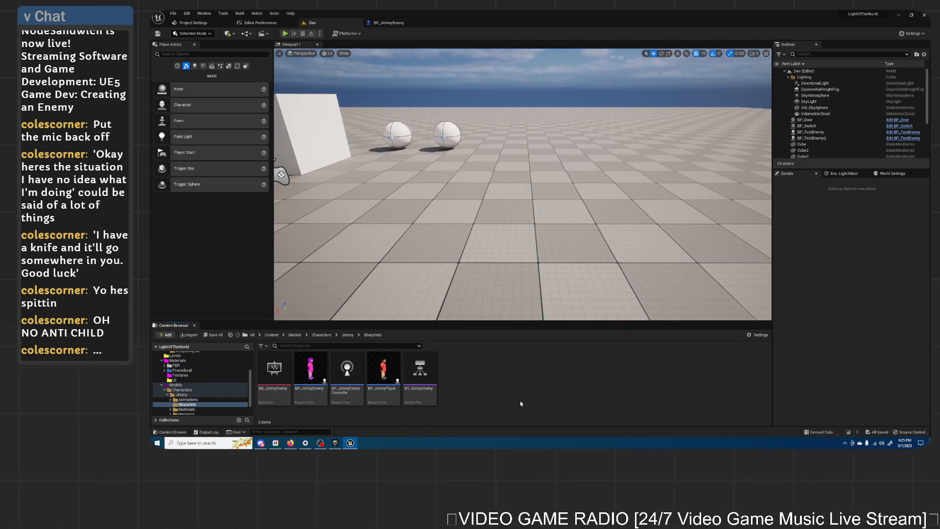
Step: Open BP_JimmyEnemyController's Event Graph and delete the Event Tick node
double_click(361, 378)
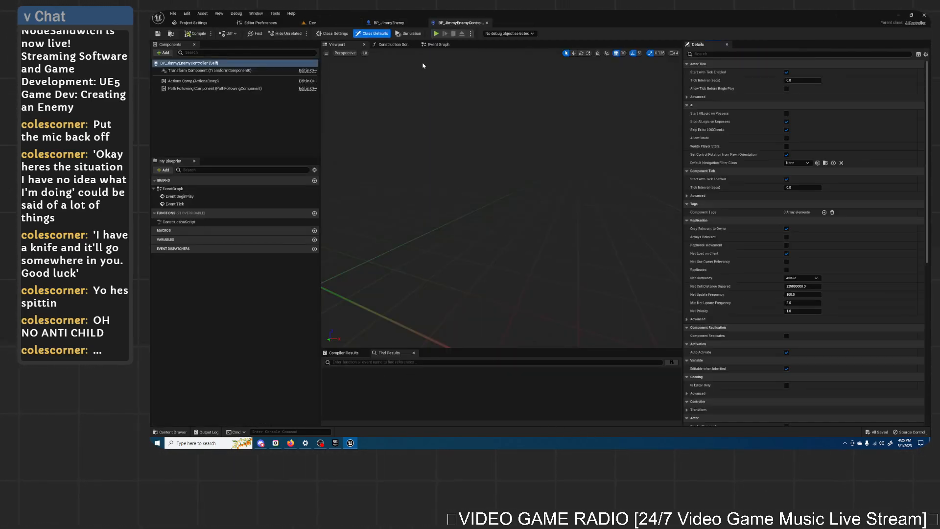
click(439, 44)
click(521, 235)
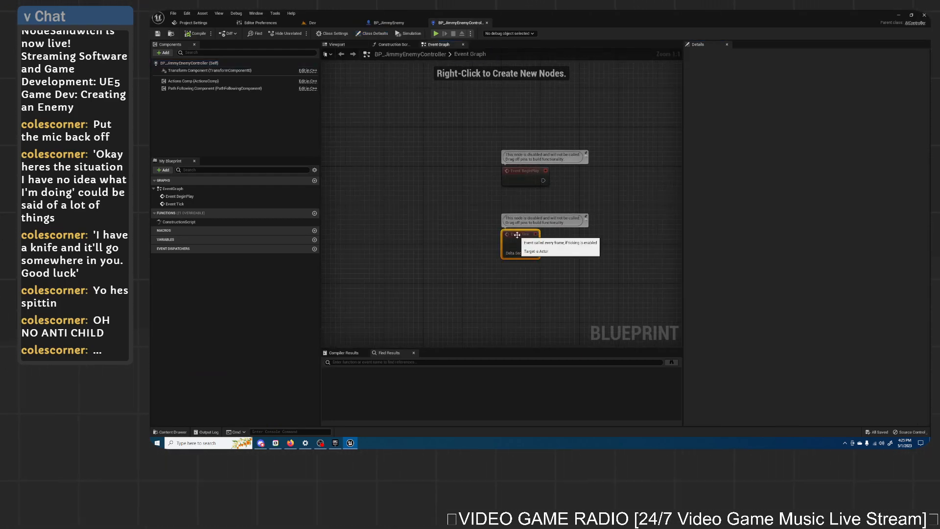
key(Delete)
Step: Connect Event BeginPlay to a Run Behavior Tree node using BT_JimmyEnemy as BTAsset, align it, and compile and save the controller
drag(543, 180, 564, 183)
text(run)
click(595, 222)
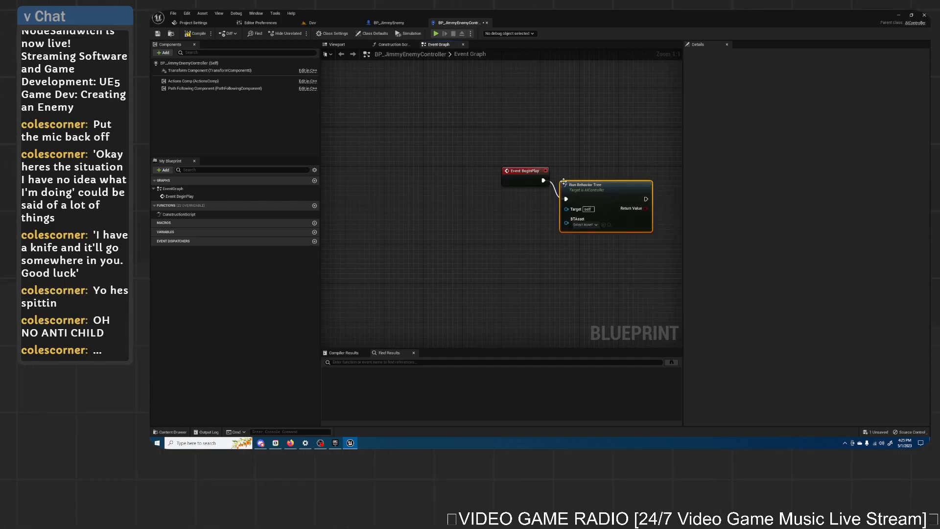
drag(600, 187, 610, 168)
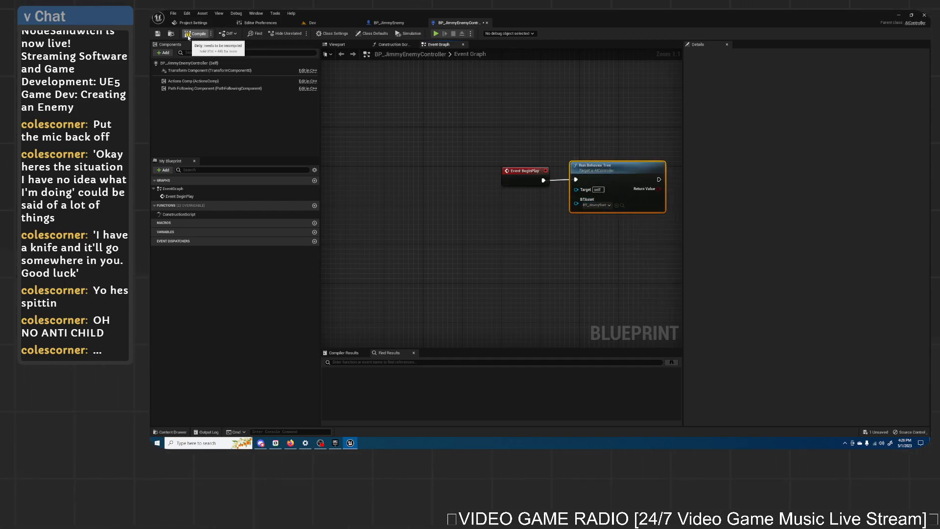
click(159, 34)
Step: Open the BT_JimmyEnemy behavior tree and check its Blackboard Asset against the browser tutorial
click(326, 24)
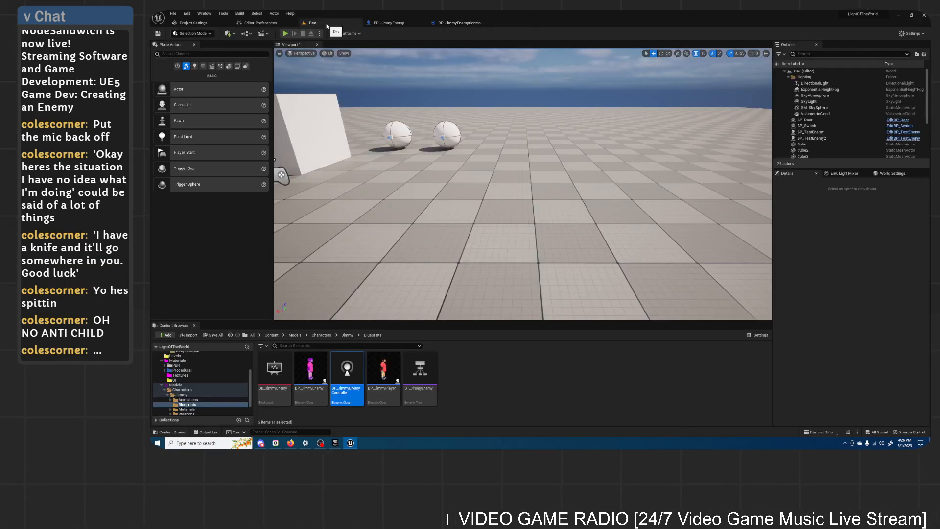
double_click(420, 372)
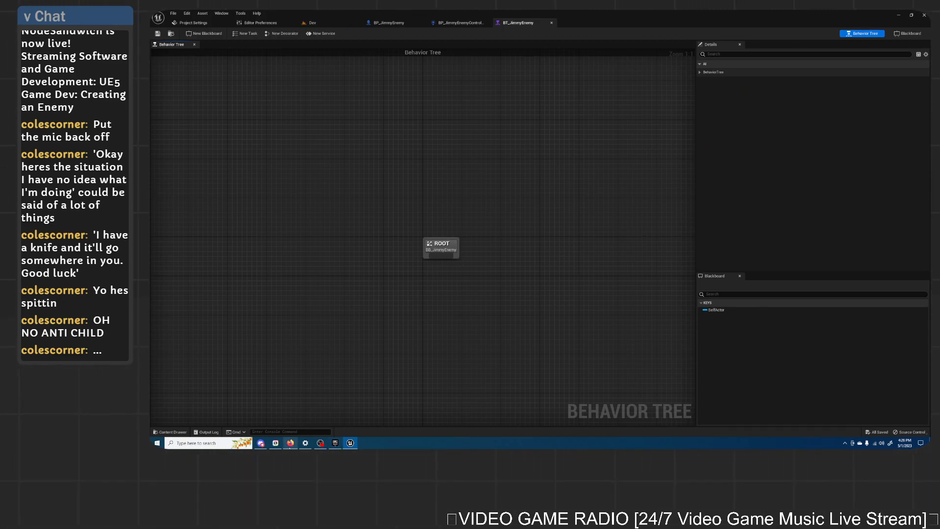
mouse_move(290, 445)
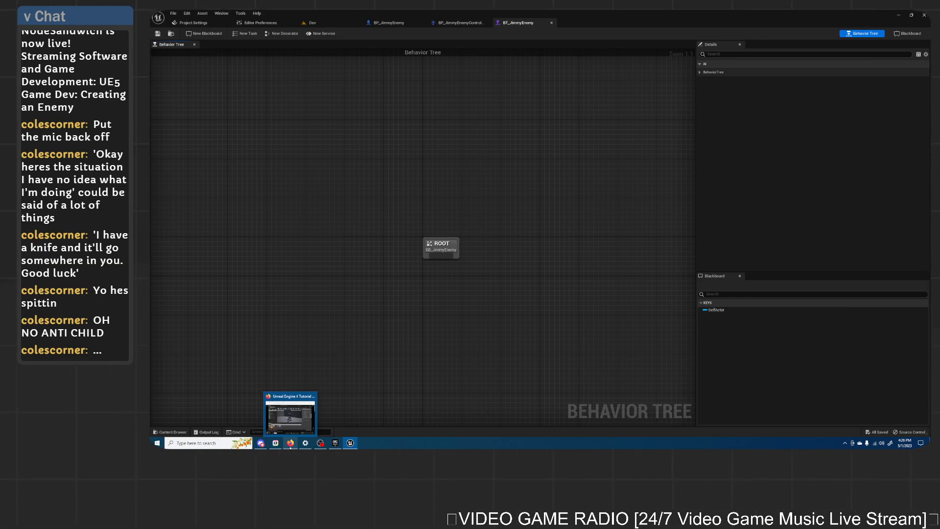
click(291, 444)
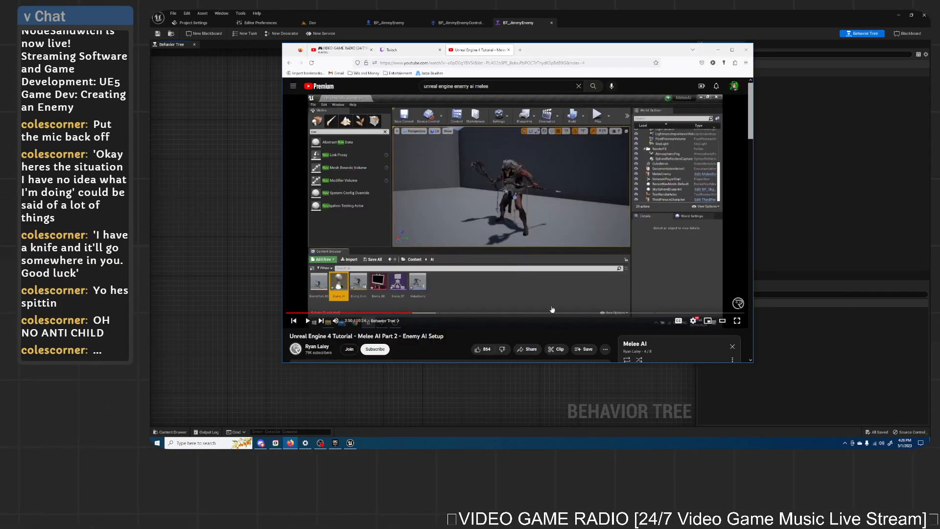
click(518, 241)
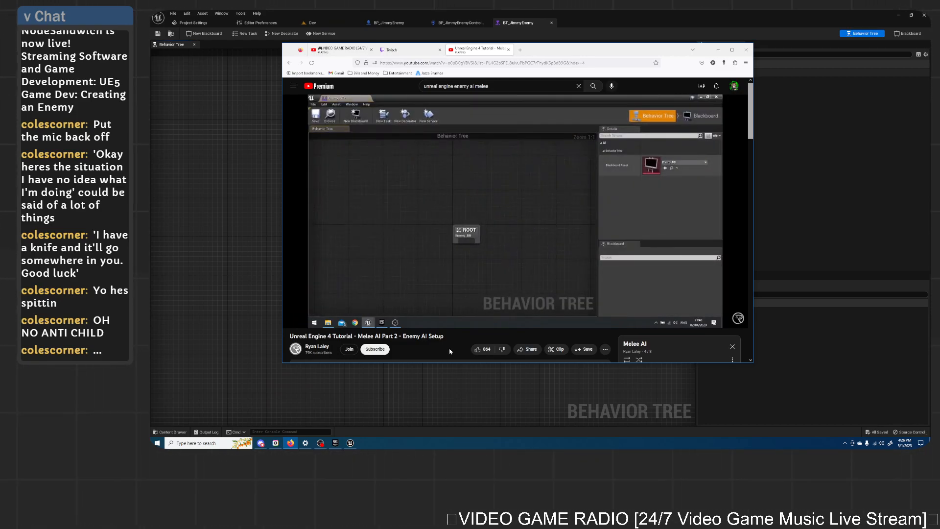
click(818, 181)
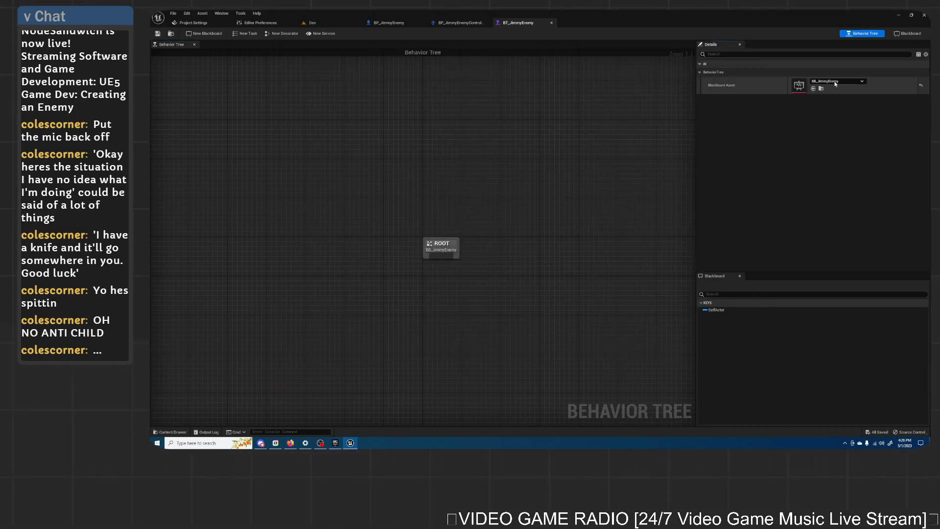
Step: Follow the tutorial's blackboard section and add a Vector key named TargetLocation to BB_JimmyEnemy
click(290, 443)
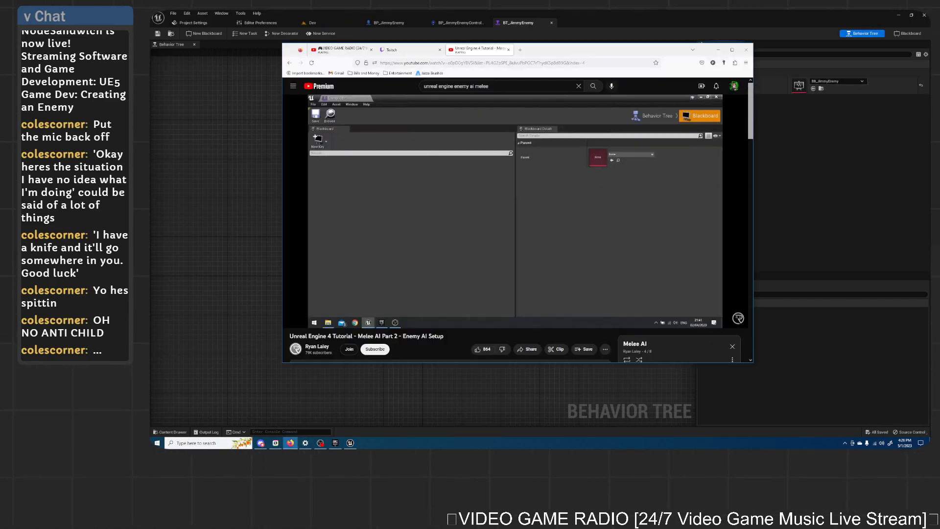
click(350, 442)
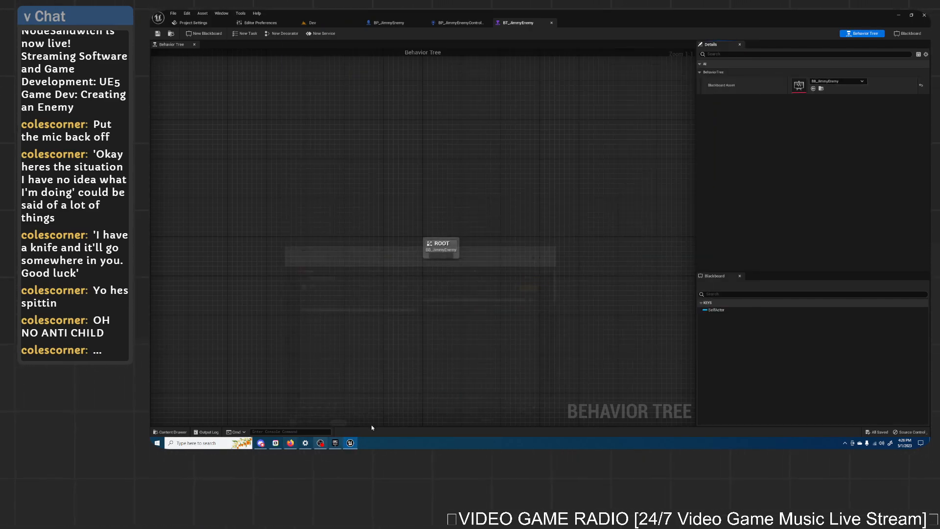
click(904, 34)
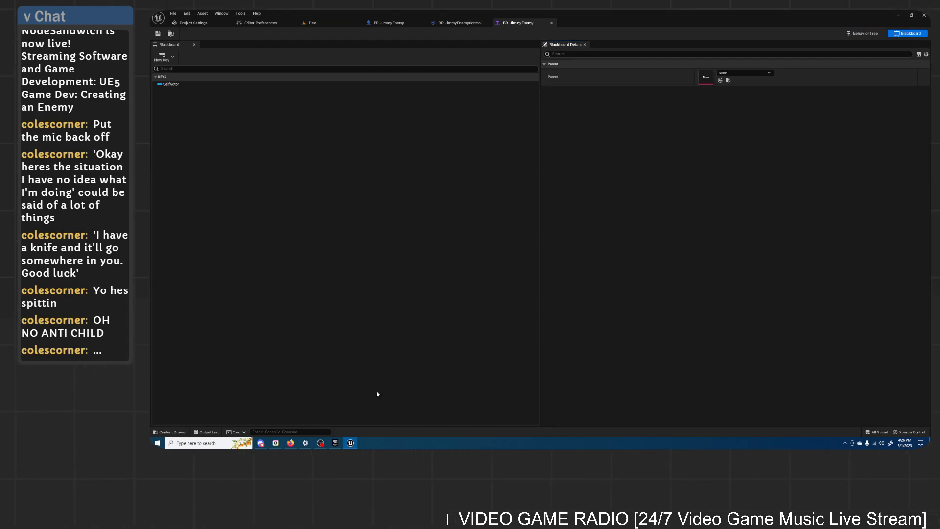
click(297, 446)
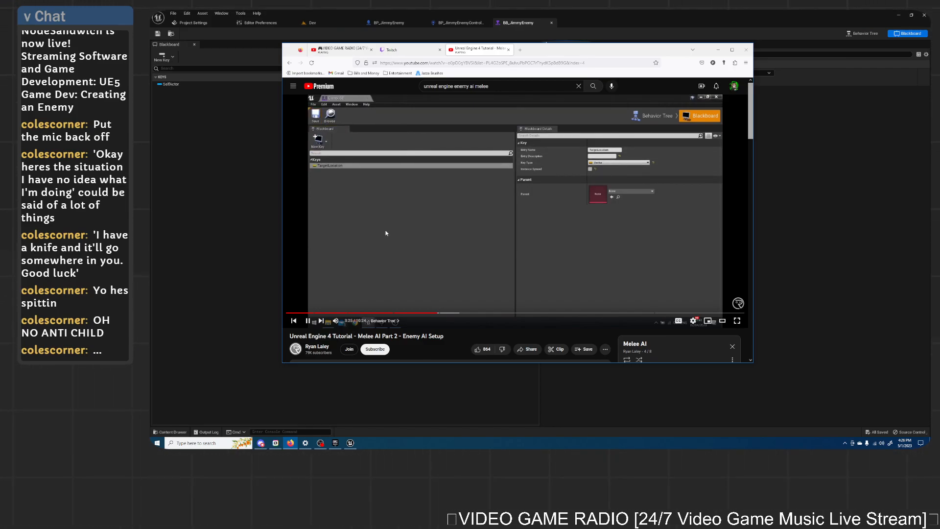
click(163, 57)
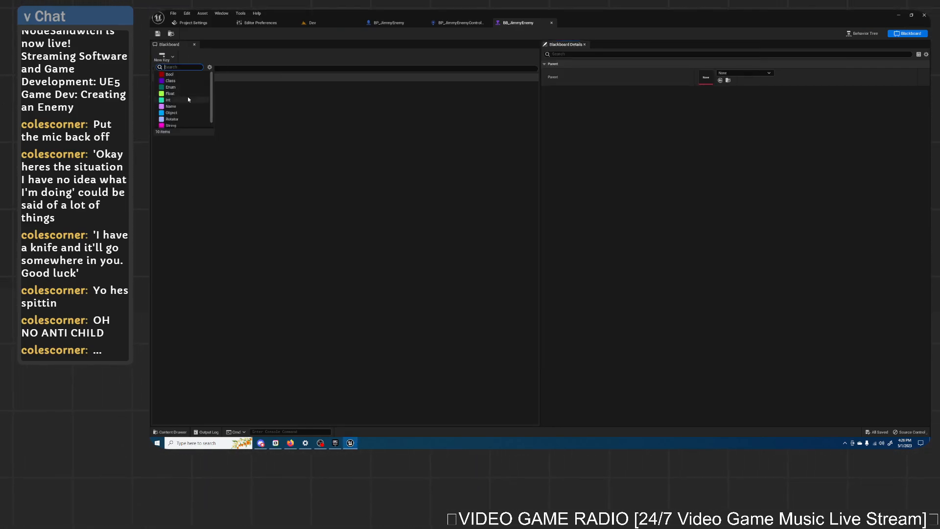
click(172, 125)
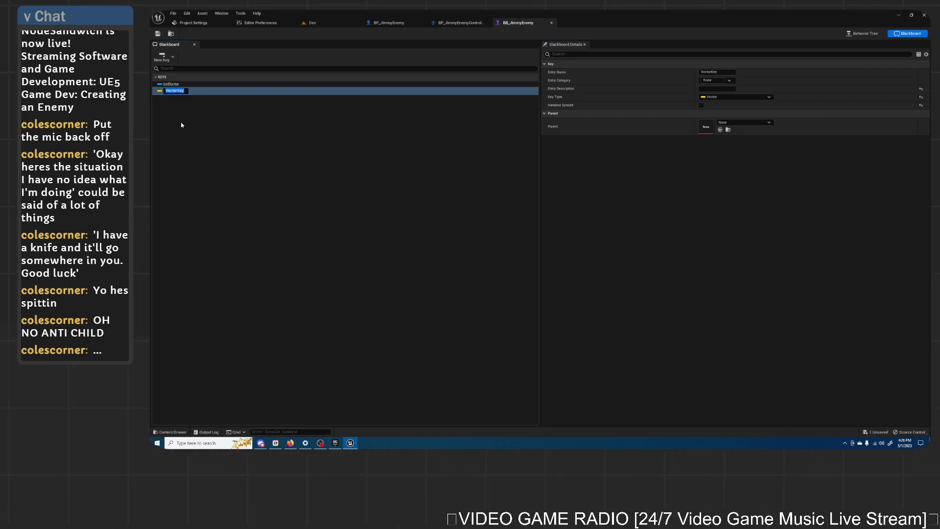
text(TargetLocation)
key(Return)
Step: Recheck the tutorial's blackboard key list and delete the SelfActor key from BB_JimmyEnemy
click(291, 443)
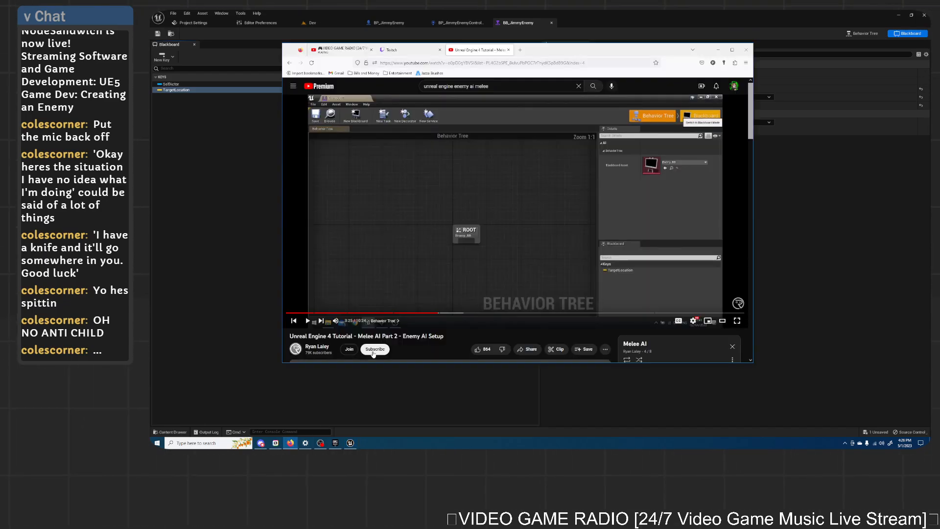
click(435, 313)
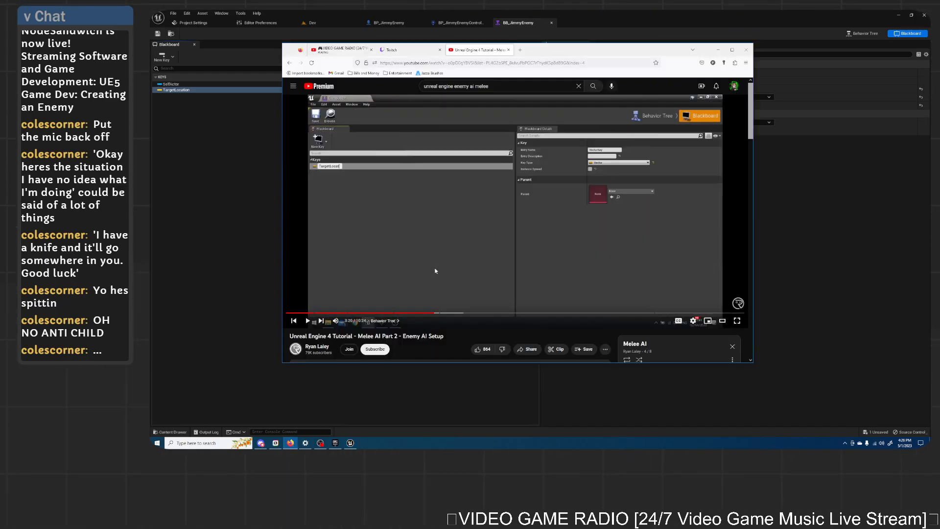
click(483, 257)
click(175, 84)
right_click(175, 85)
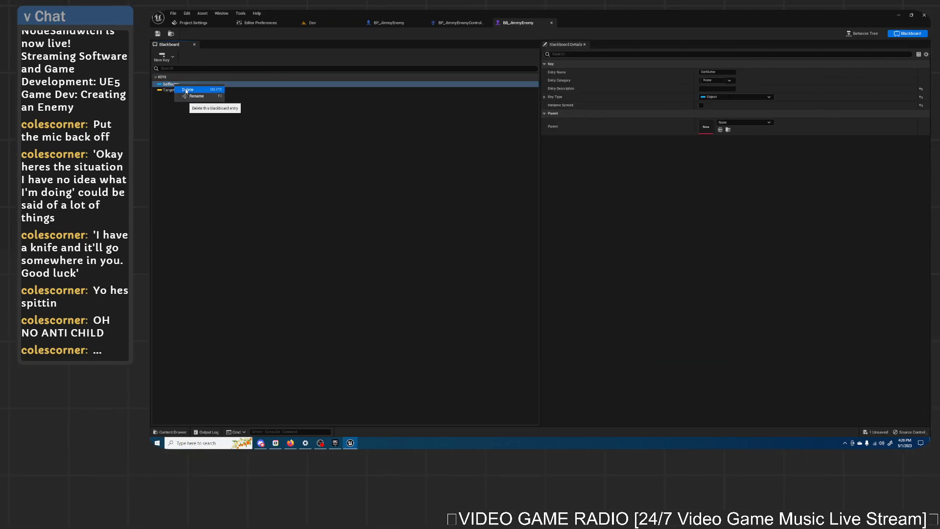
click(186, 90)
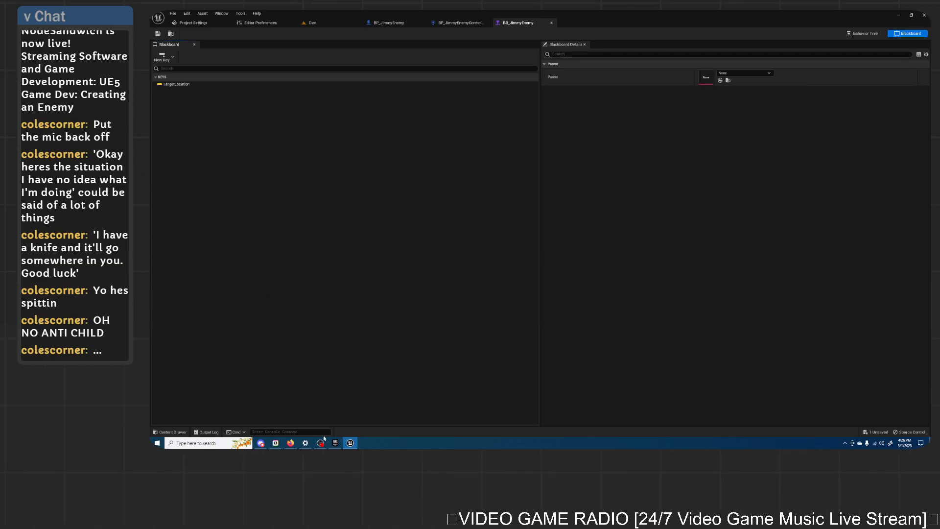
Step: Watch the tutorial's selector and sequence node section in the browser and pause it
click(291, 443)
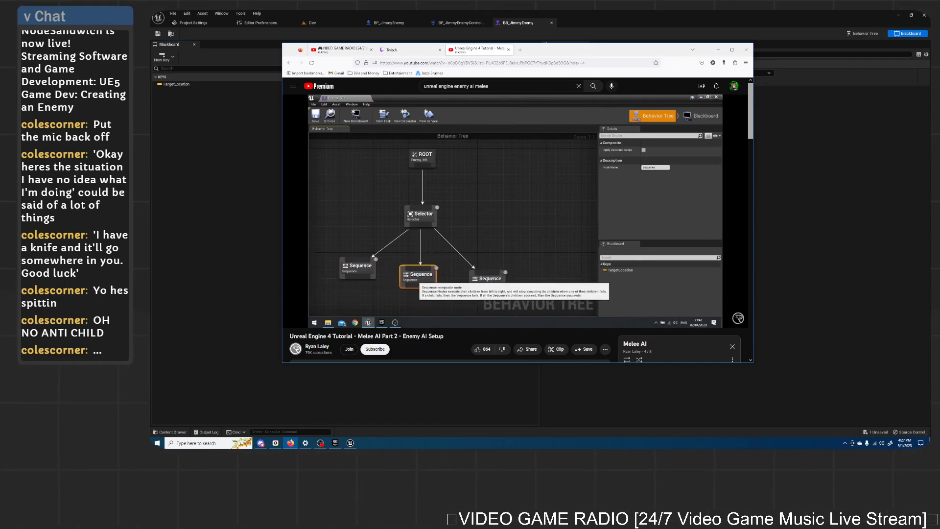
right_click(512, 156)
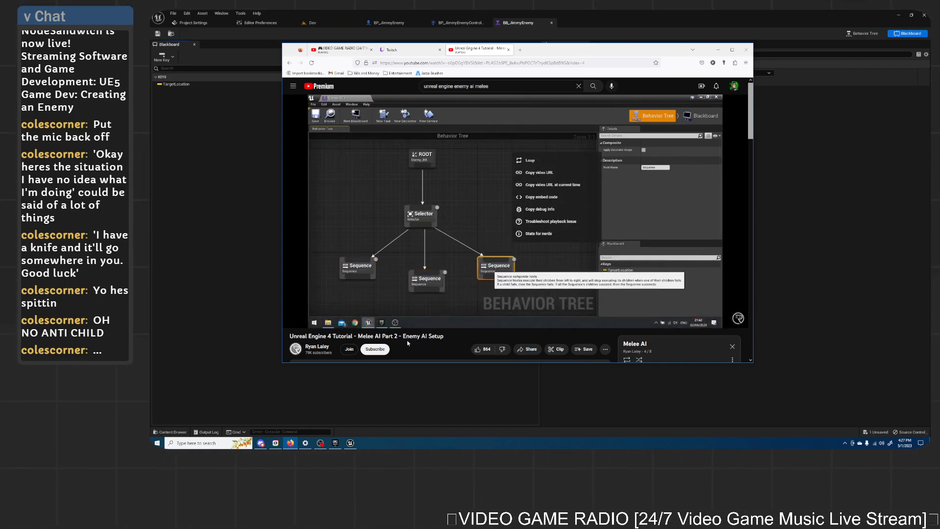
click(469, 257)
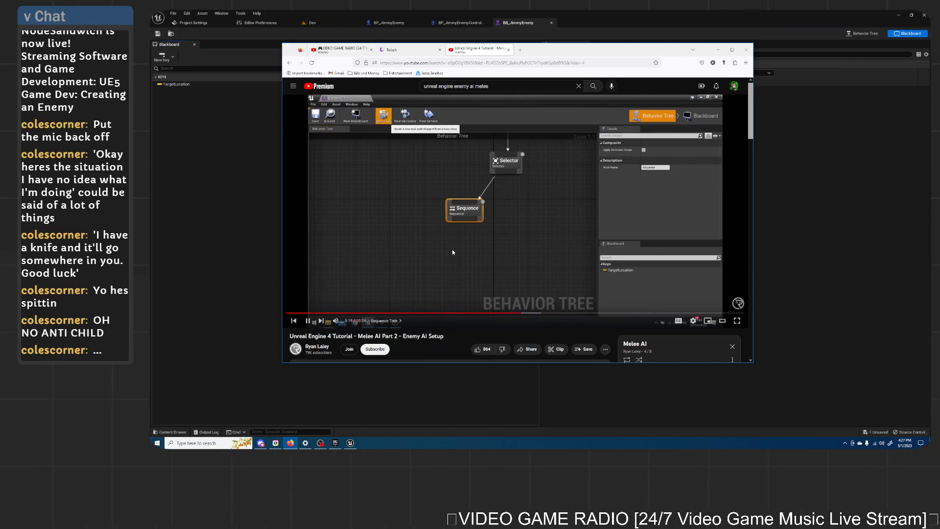
click(458, 228)
Step: Switch back to Unreal Editor and display the BT_JimmyEnemy behavior tree graph
click(636, 23)
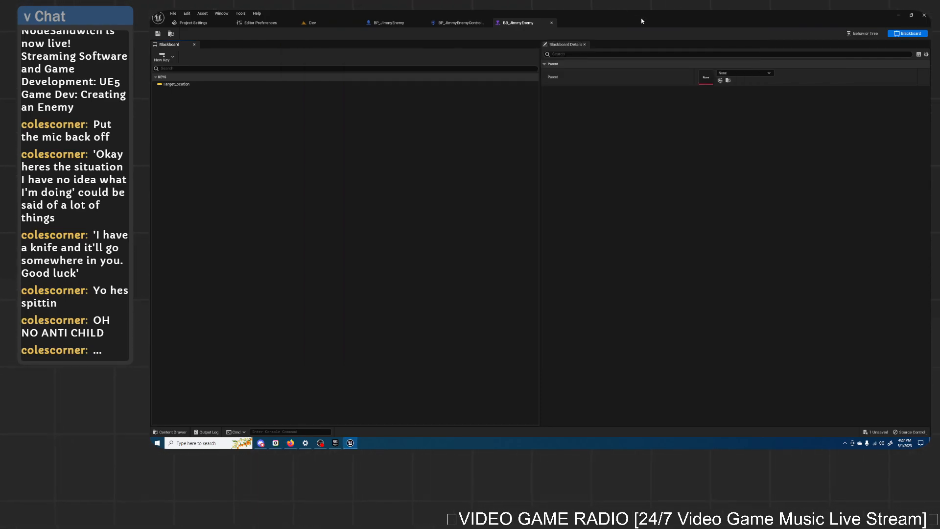
click(861, 34)
right_drag(464, 279, 470, 233)
drag(449, 210, 446, 244)
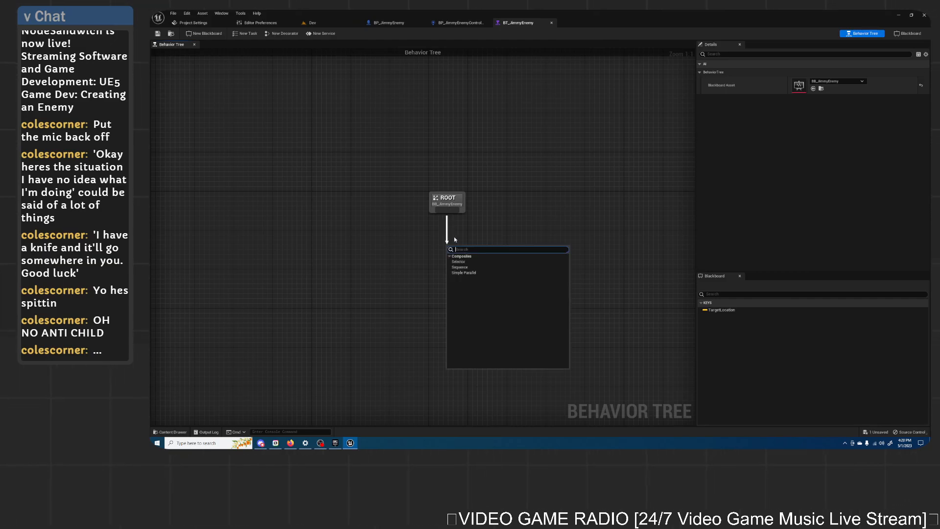
click(460, 267)
right_drag(459, 267, 478, 213)
key(Delete)
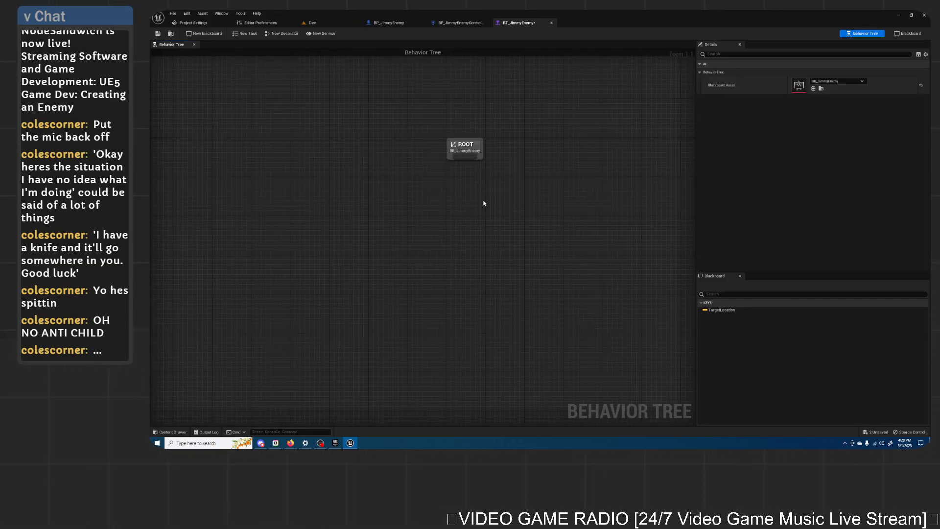
Step: Add a Selector under ROOT and a Sequence under the Selector, arranging the Selector below ROOT and the Sequence down to its left
drag(465, 157, 407, 270)
click(488, 218)
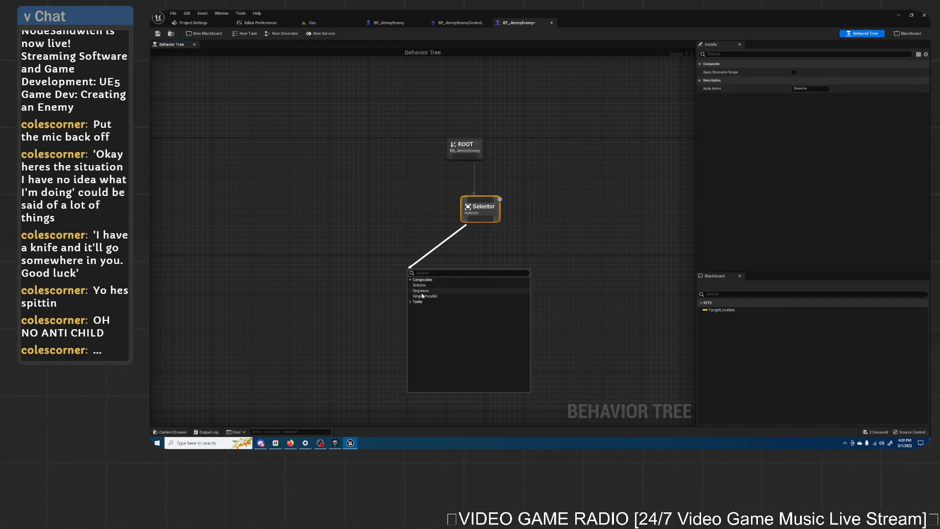
click(420, 290)
drag(479, 214, 460, 213)
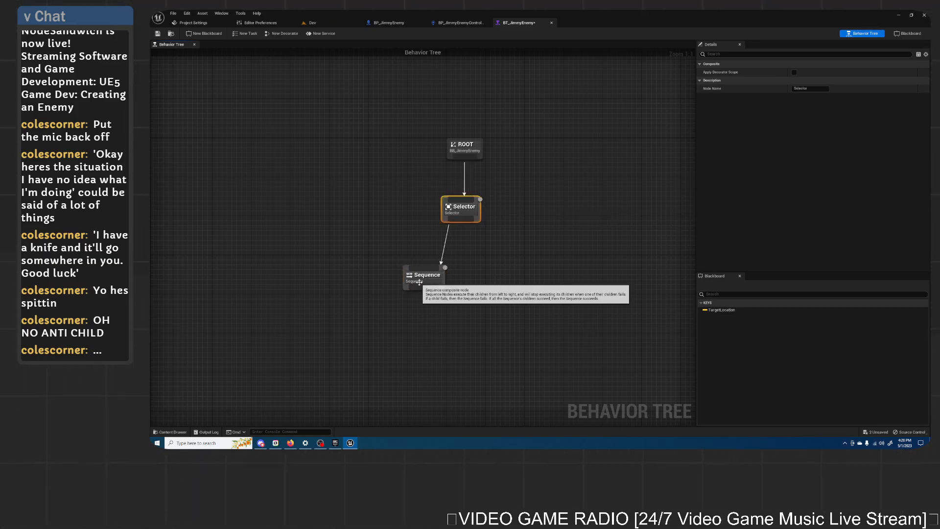
drag(421, 284, 406, 288)
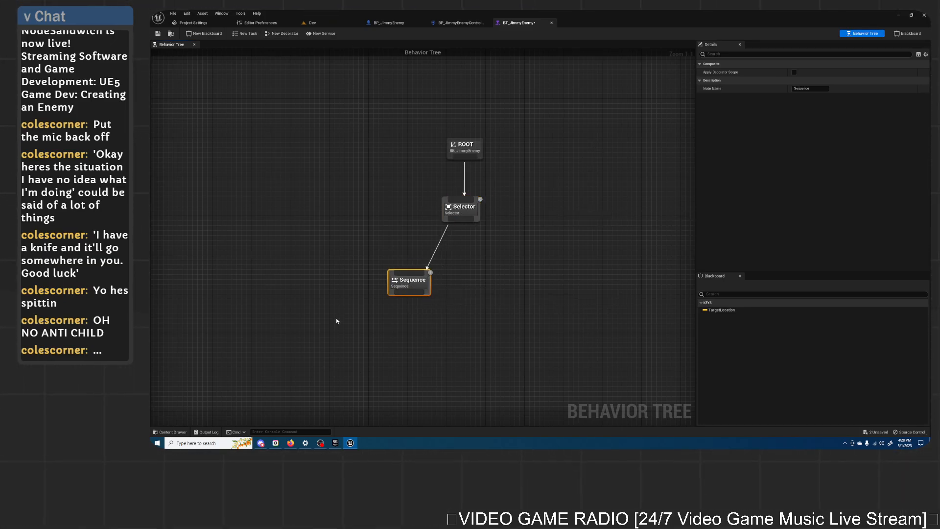
Step: Create a folder named JimmyEnemy in the Content Browser's Jimmy Blueprints folder
click(312, 23)
click(477, 387)
right_click(476, 387)
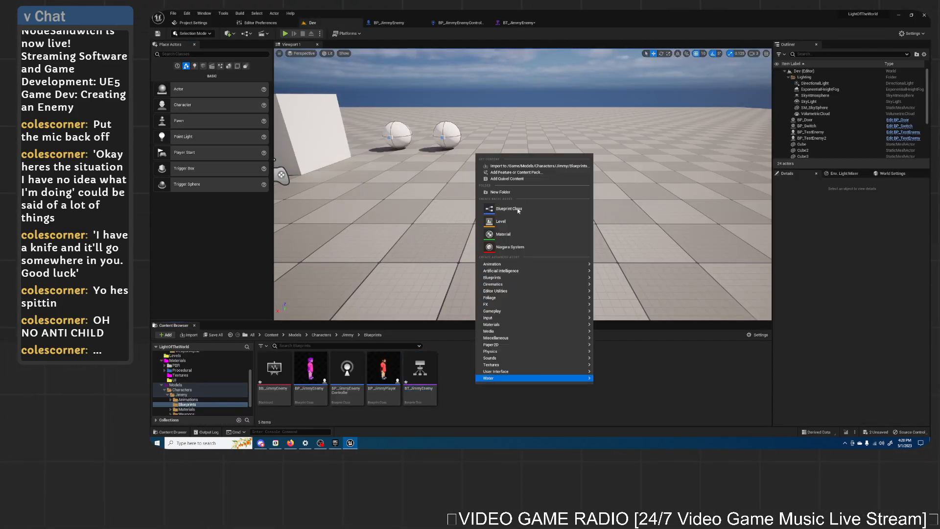
click(502, 192)
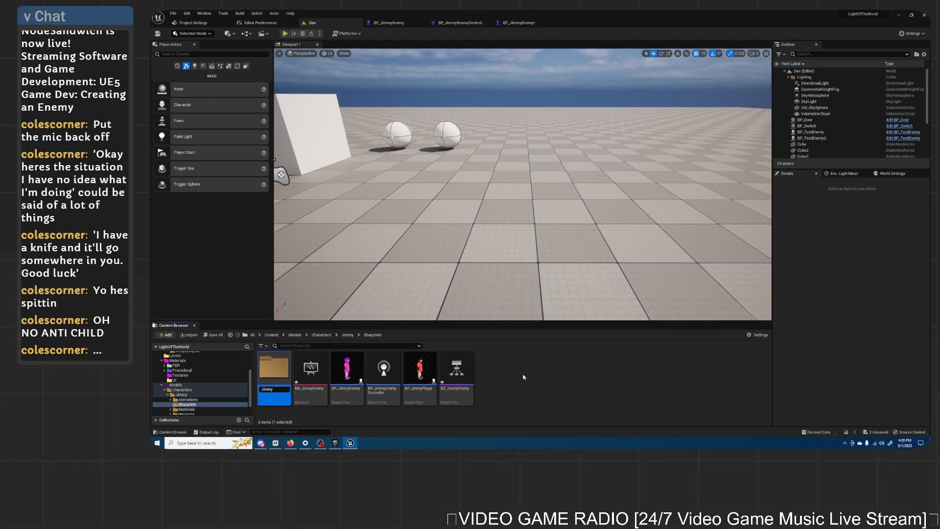
Step: Move BB_JimmyEnemy, BP_JimmyEnemy, BP_JimmyEnemyController and BT_JimmyEnemy into the JimmyEnemy folder
click(347, 372)
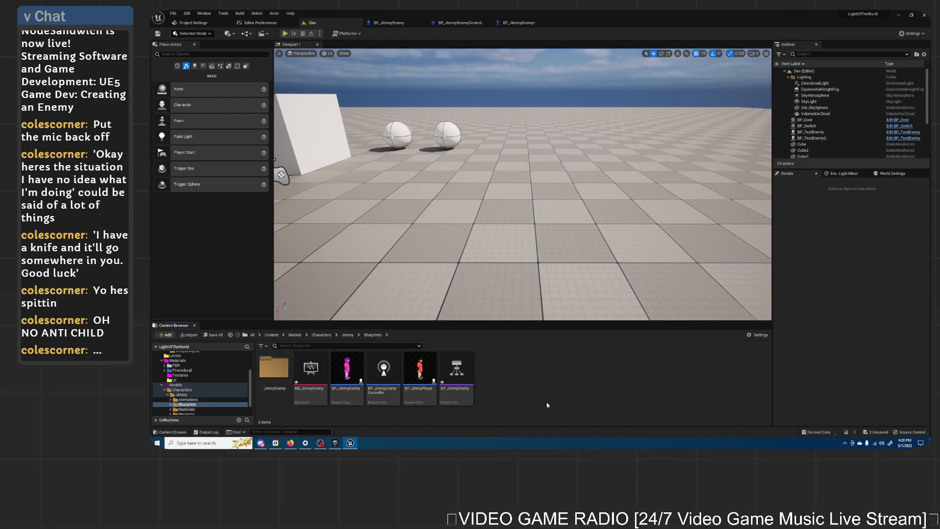
ctrl+click(384, 372)
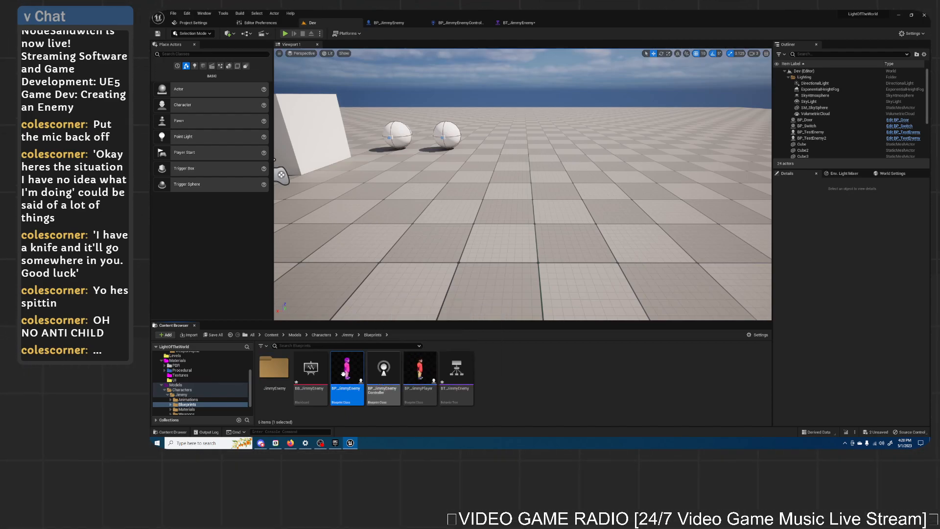
ctrl+click(310, 372)
ctrl+click(462, 399)
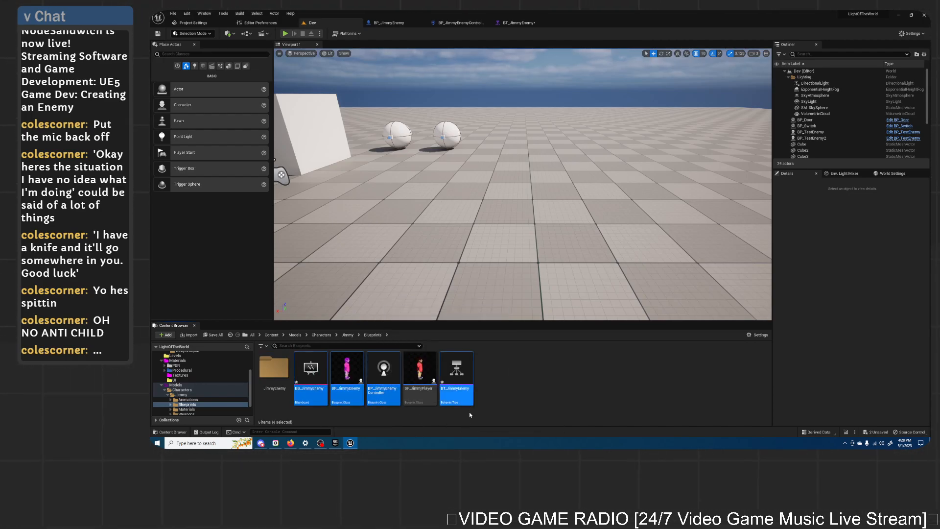
drag(347, 372, 276, 376)
click(295, 386)
click(274, 368)
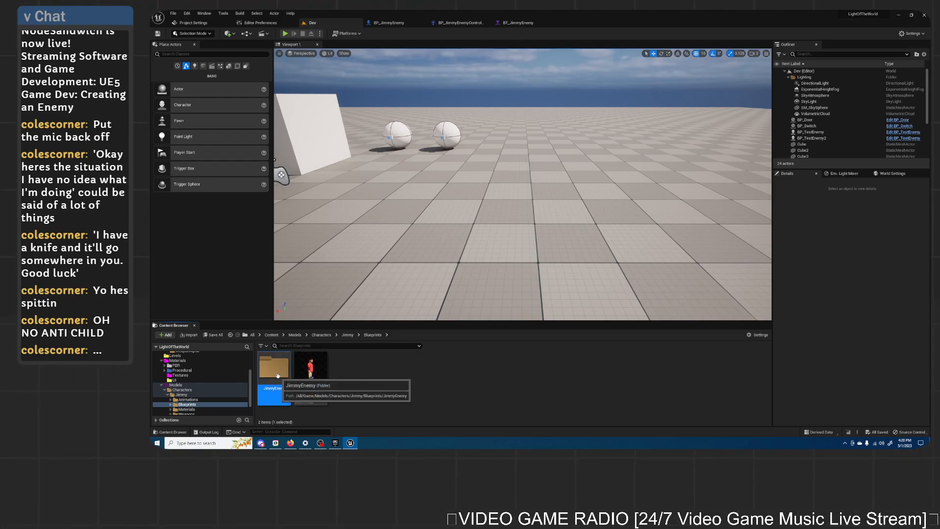
Step: Open the JimmyEnemy folder and create a subfolder named Tasks in it
double_click(275, 368)
right_click(439, 388)
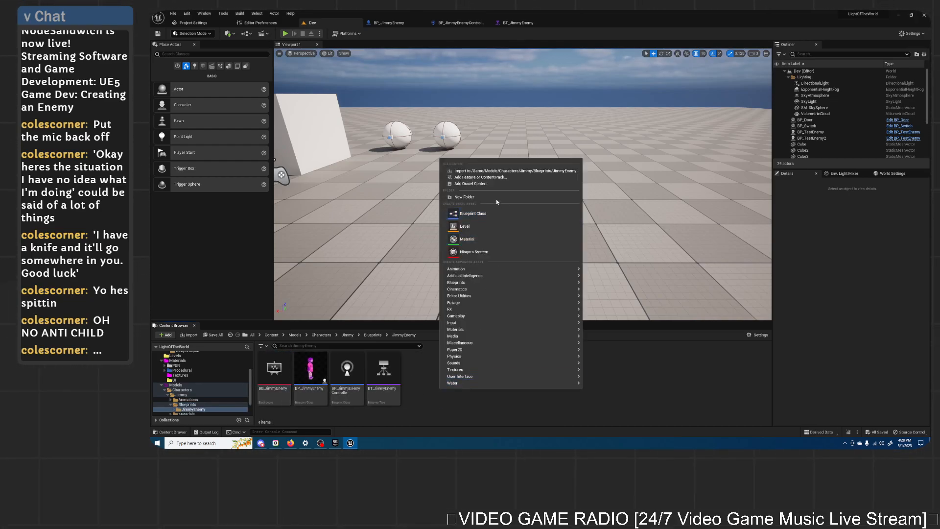
click(458, 197)
text(Tasks)
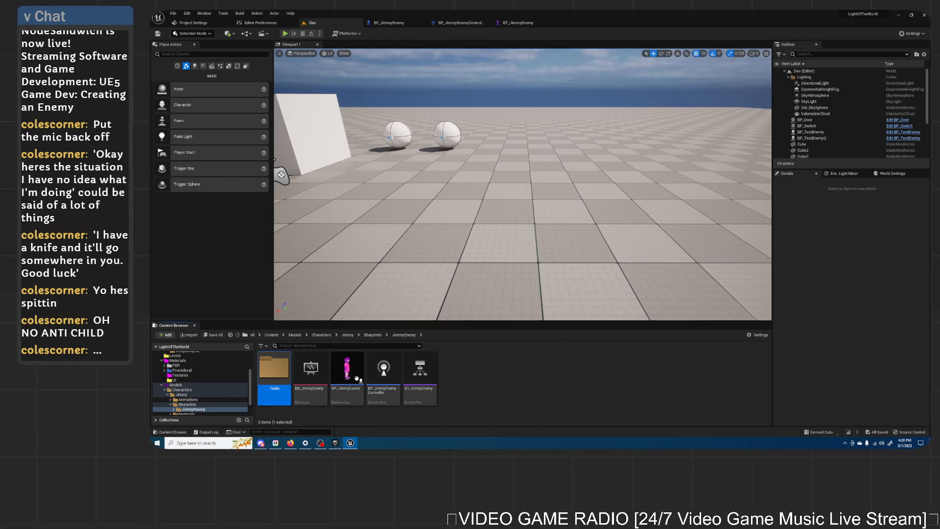
click(470, 382)
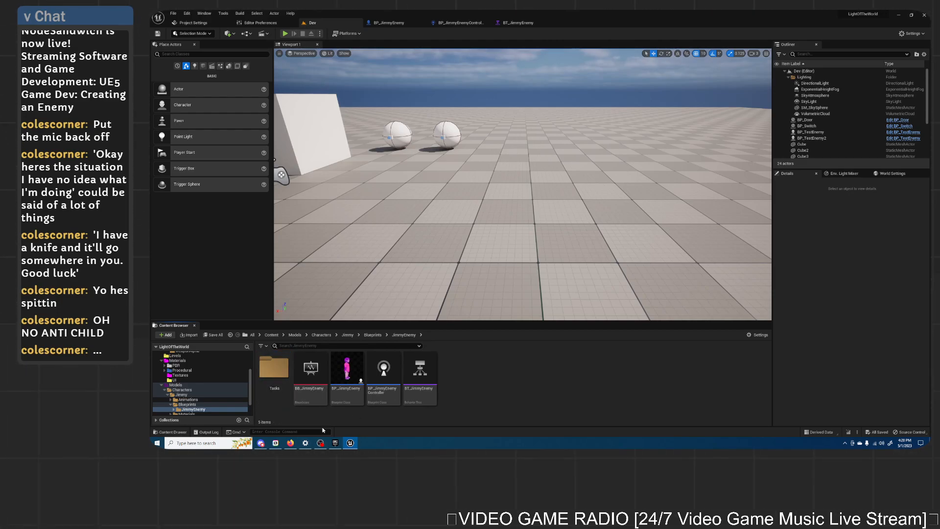
Step: Check the browser tutorial's task blueprint and start a new task from BT_JimmyEnemy, choosing the Tasks folder as its save location
click(290, 443)
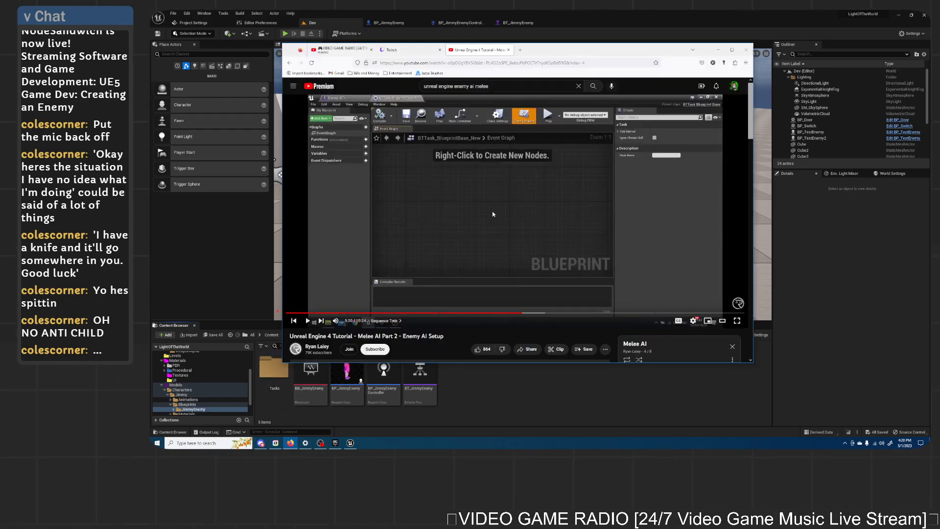
click(498, 405)
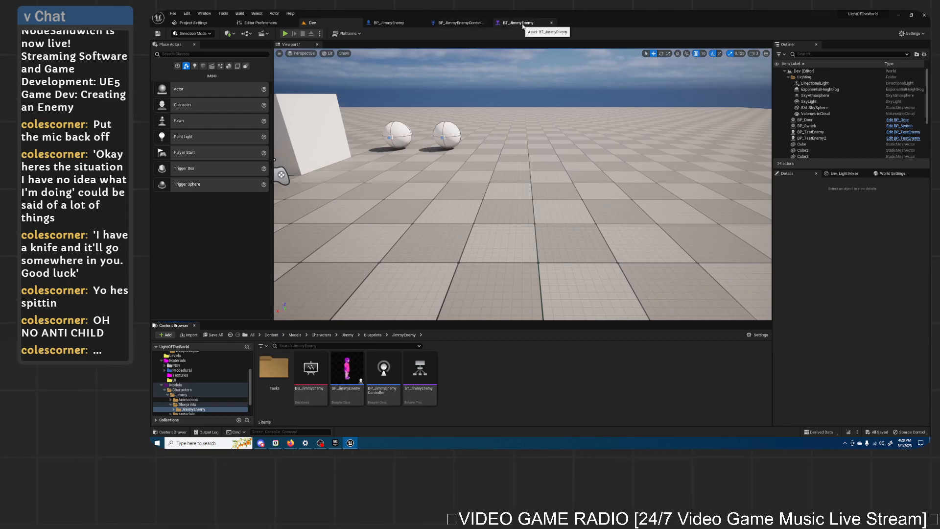
click(453, 23)
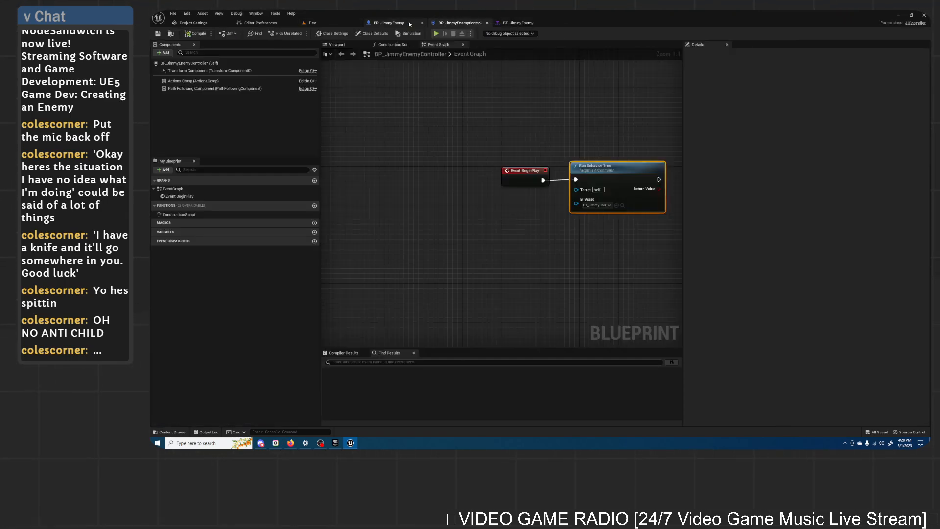
click(518, 24)
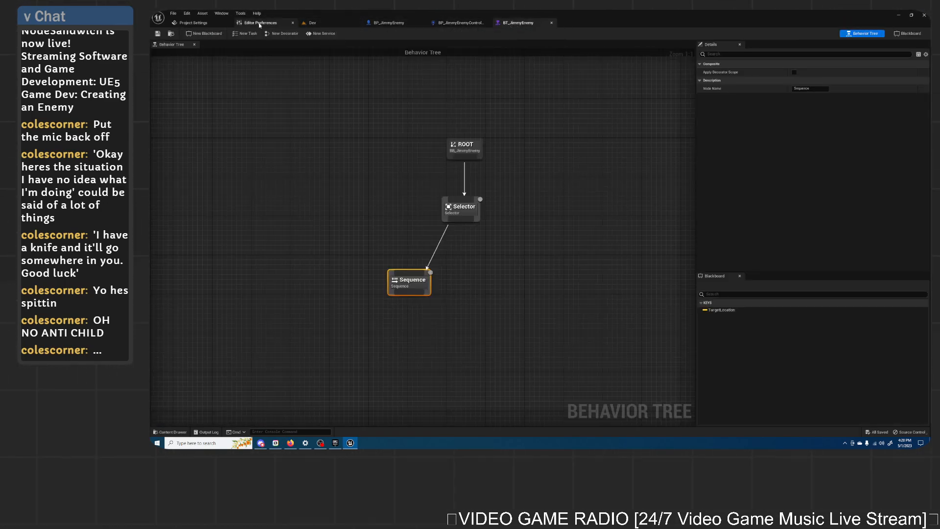
click(245, 34)
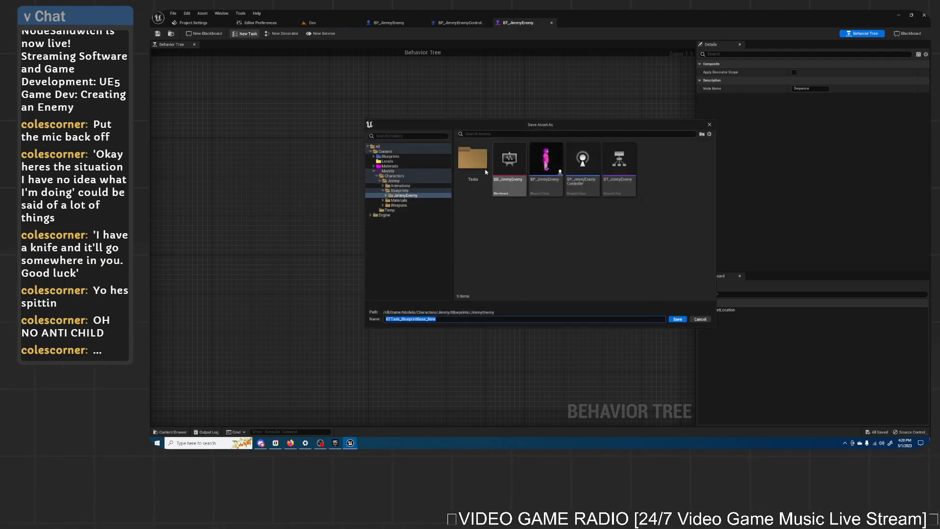
double_click(473, 158)
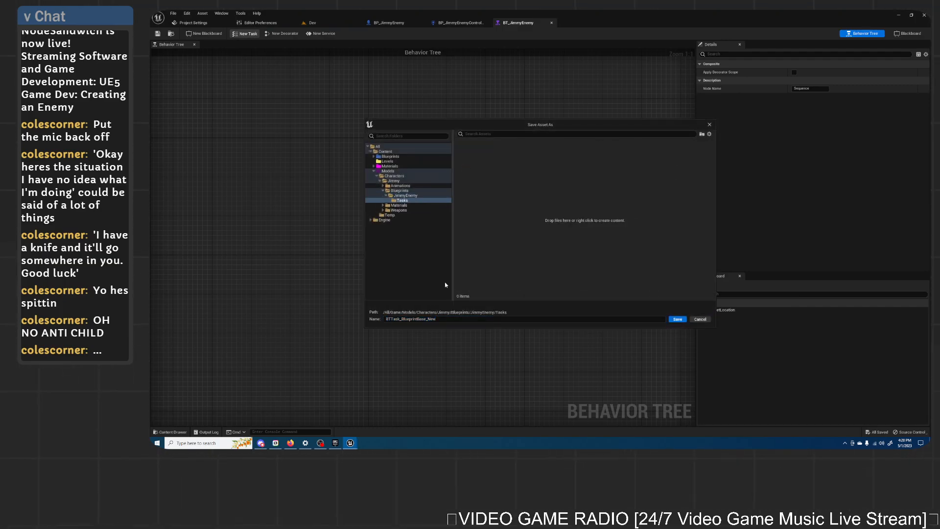
Step: Watch the tutorial's part on naming the new task in the browser, pause it and return to the editor
click(292, 442)
click(506, 280)
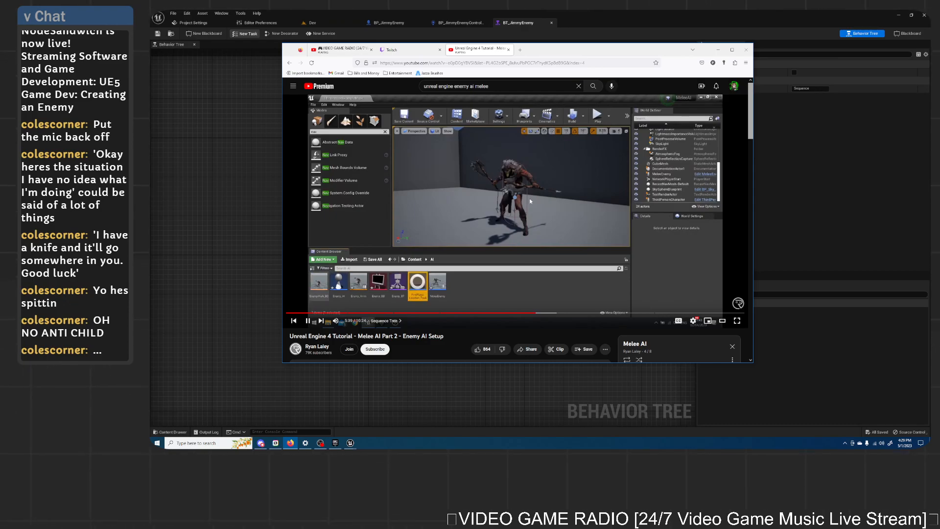
click(434, 257)
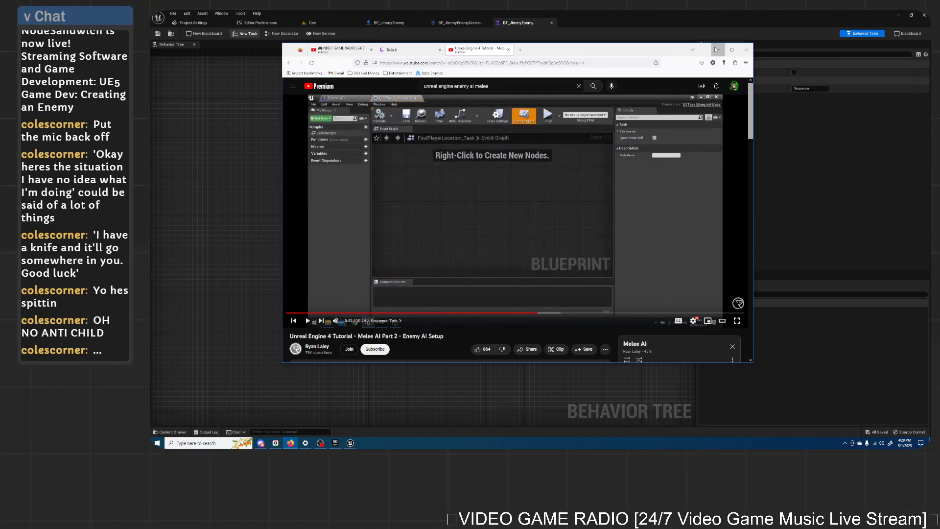
click(718, 49)
Step: Name the new task BTT_FindPlayerLocation and save it
click(470, 319)
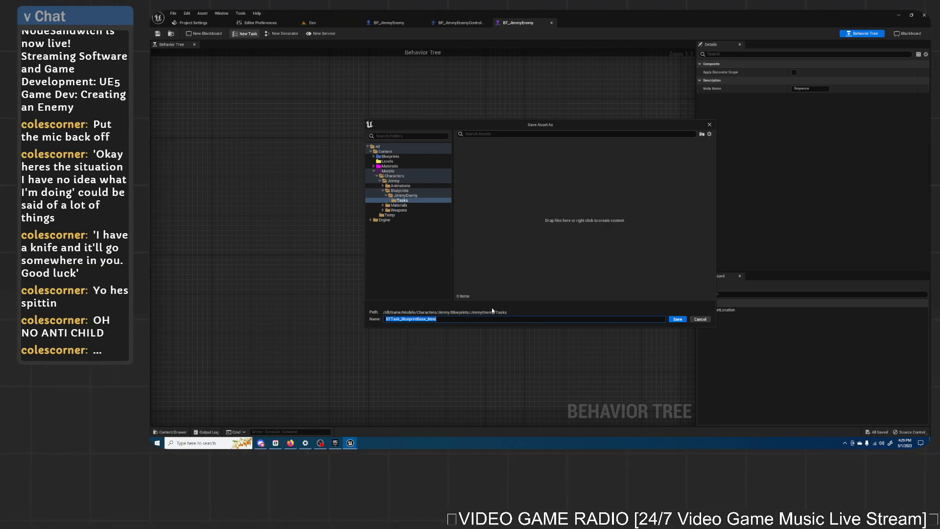
text(BTT_FindPlayerLocation)
key(Return)
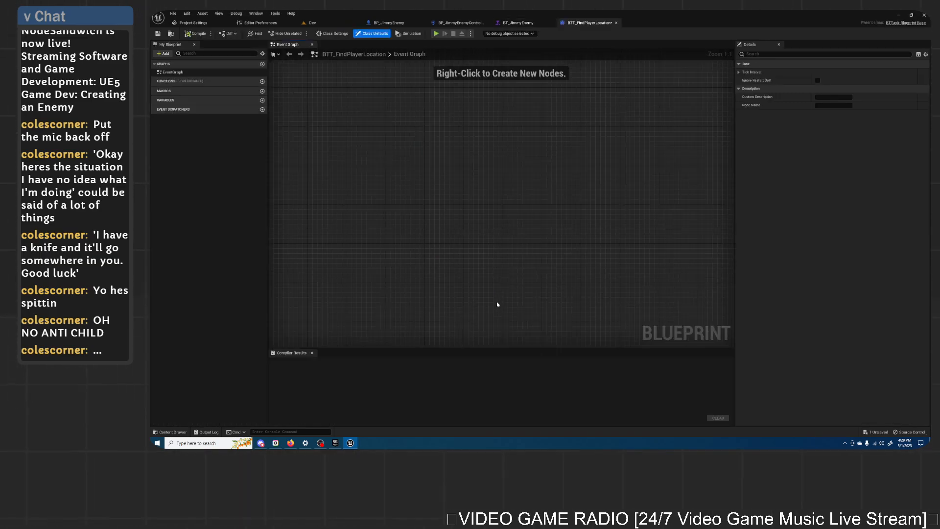
Step: Return to the Dev level and open Content Browser 2 alongside the existing Content Browser
click(311, 23)
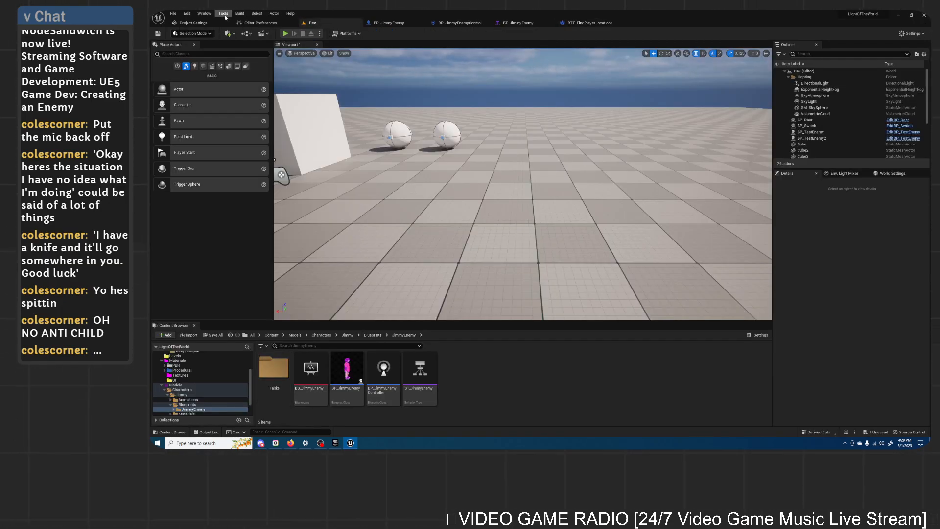
click(204, 13)
mouse_move(216, 30)
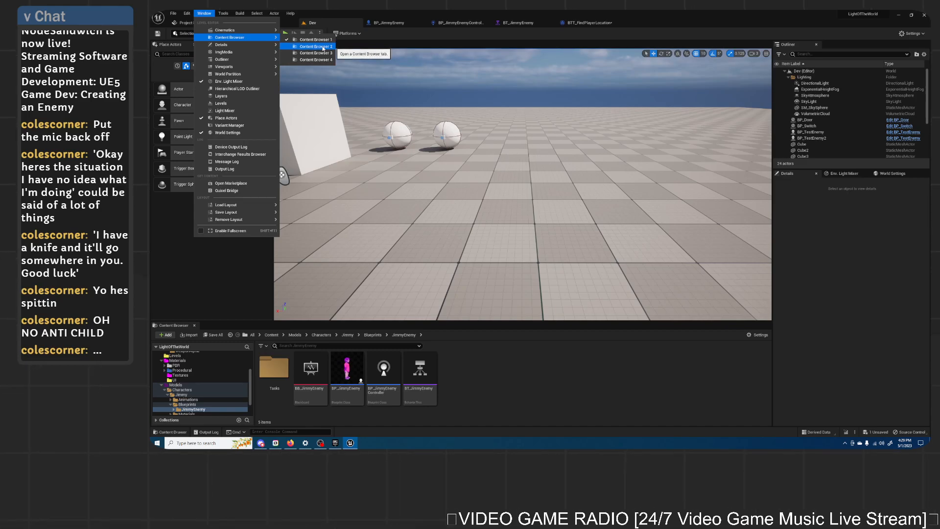
click(313, 46)
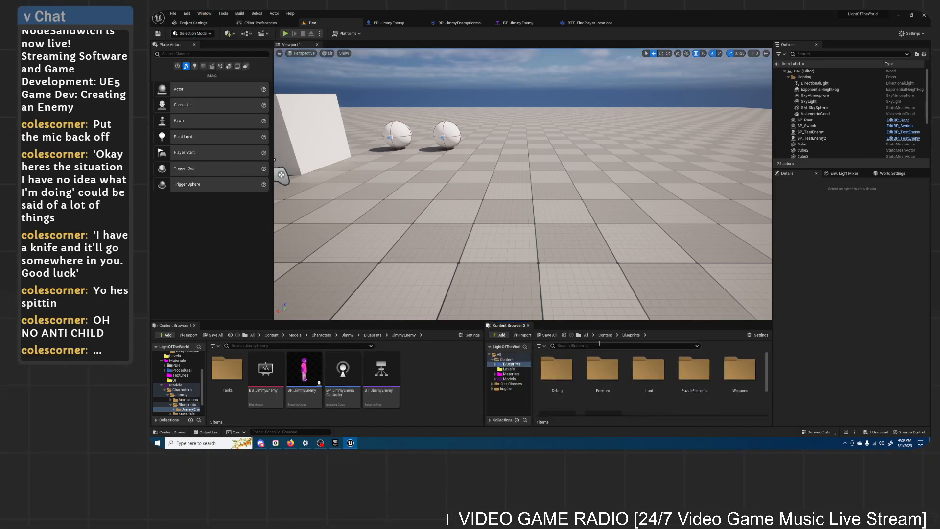
scroll(656, 381, down, 1)
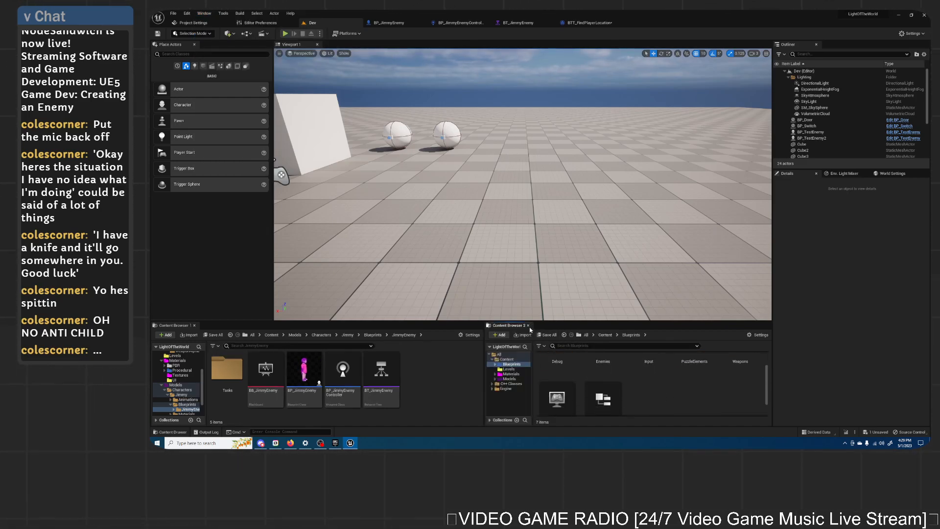
Step: Create a folder named AITasks in Content/Blueprints using the second Content Browser and open it
right_click(671, 387)
click(696, 208)
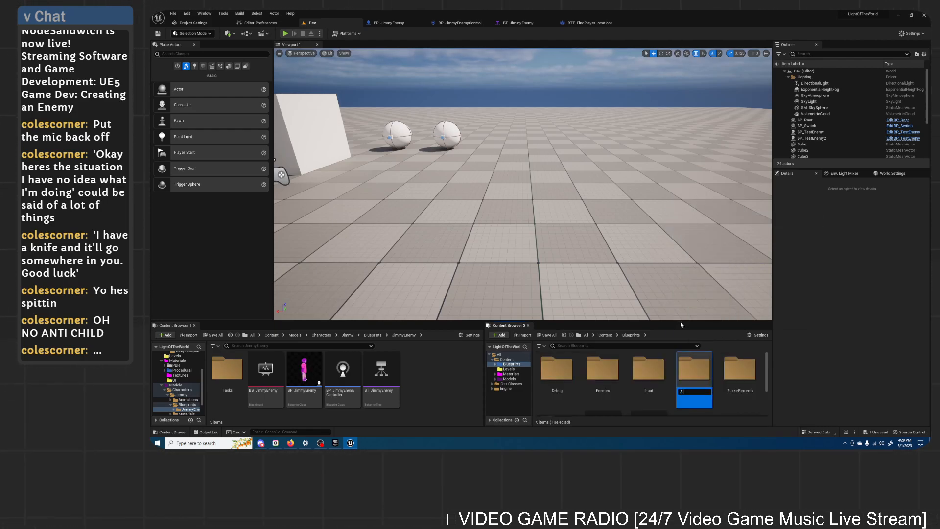
text(AITasks)
key(Return)
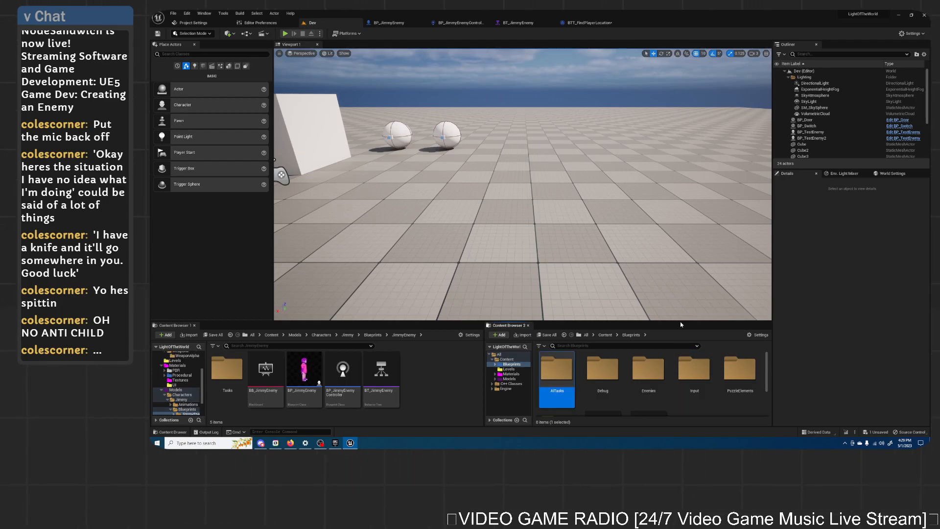
double_click(558, 371)
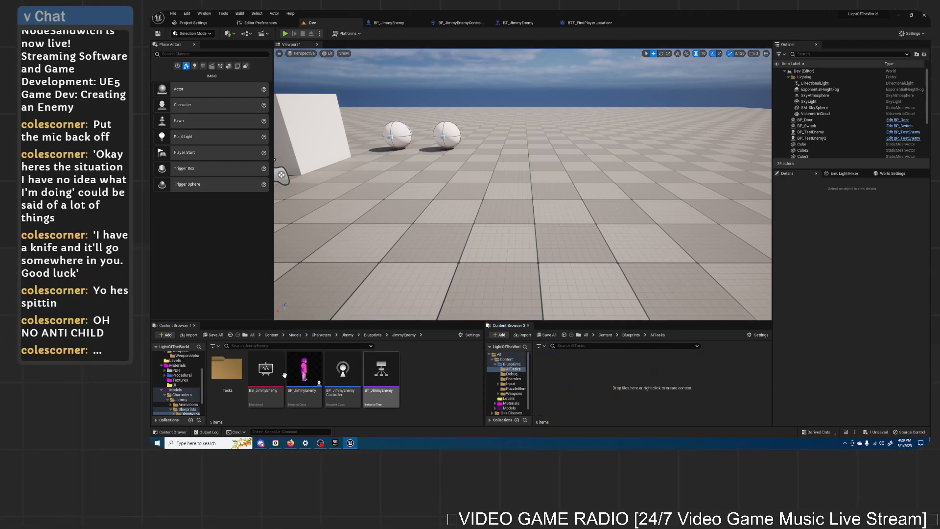
Step: Move BTT_FindPlayerLocation from the JimmyEnemy Tasks folder into AITasks and go back to the JimmyEnemy folder
double_click(226, 370)
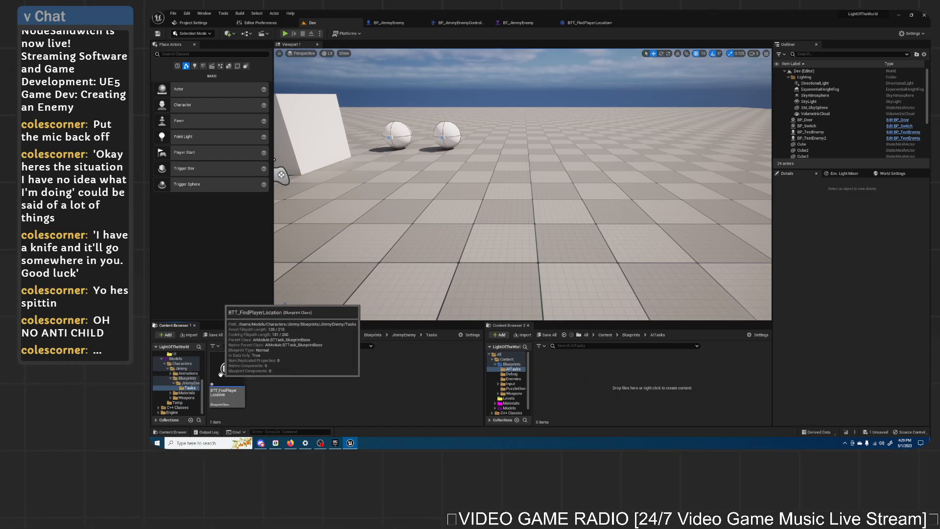
drag(227, 375, 633, 380)
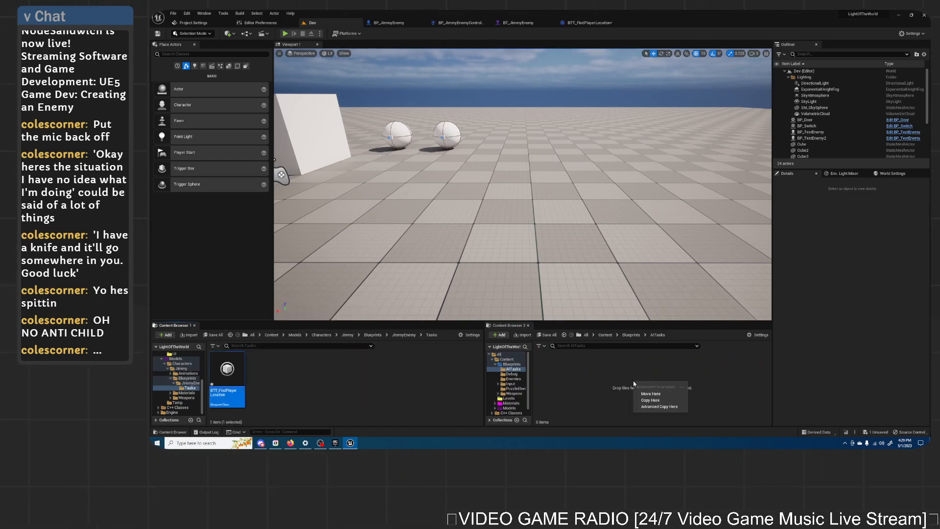
click(656, 395)
click(403, 335)
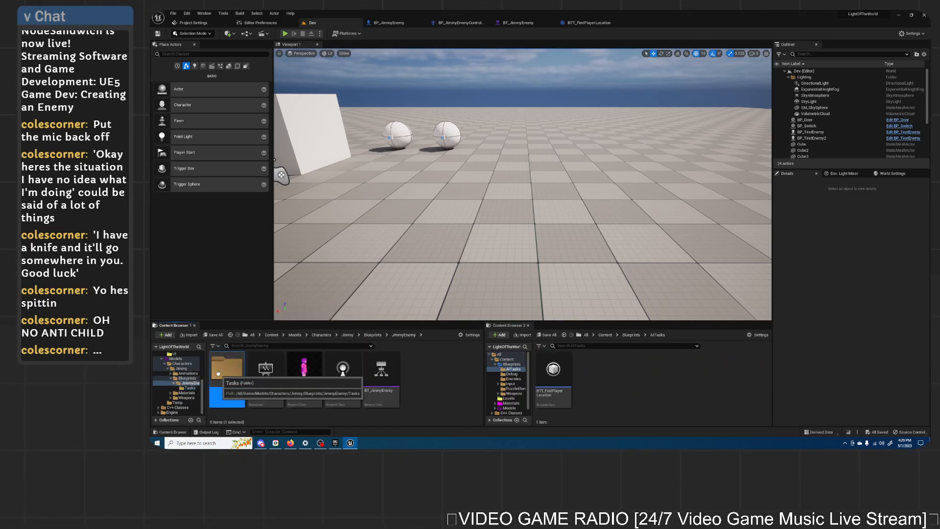
Step: Delete the Tasks folder from the JimmyEnemy folder
right_click(223, 372)
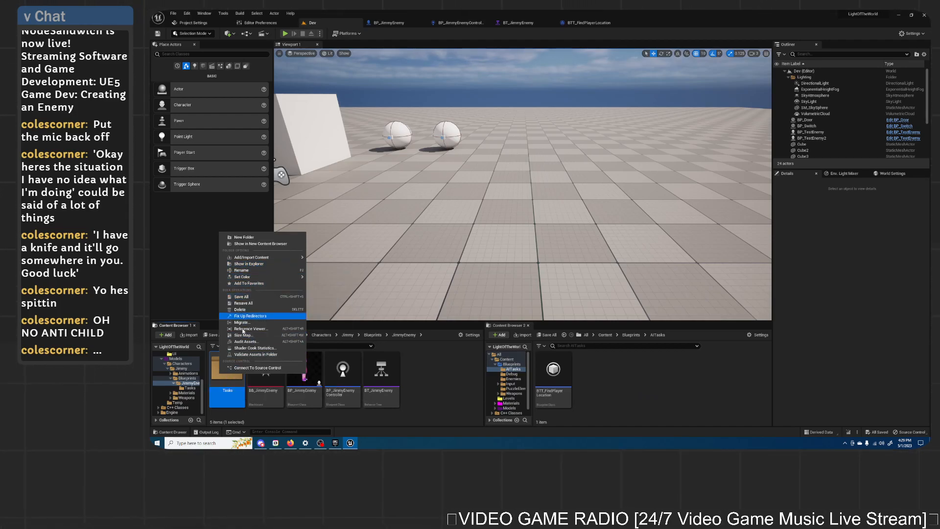
click(245, 309)
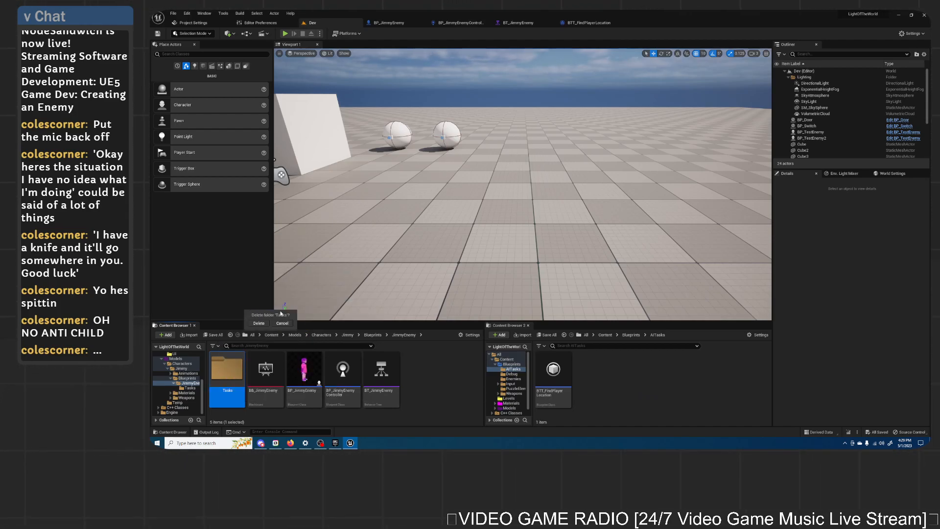
click(258, 323)
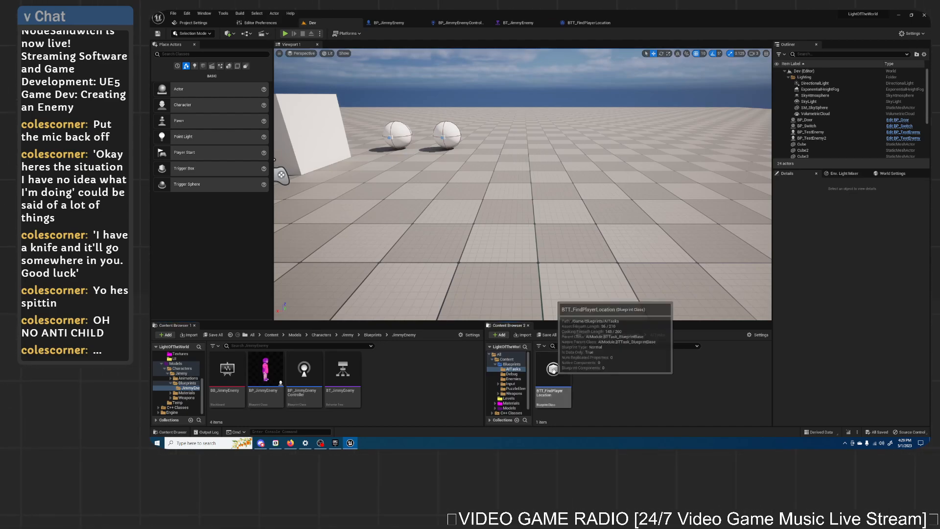
Step: Open the BTT_FindPlayerLocation event graph and watch the tutorial in Firefox up to the Event Receive Execute AI node
click(579, 22)
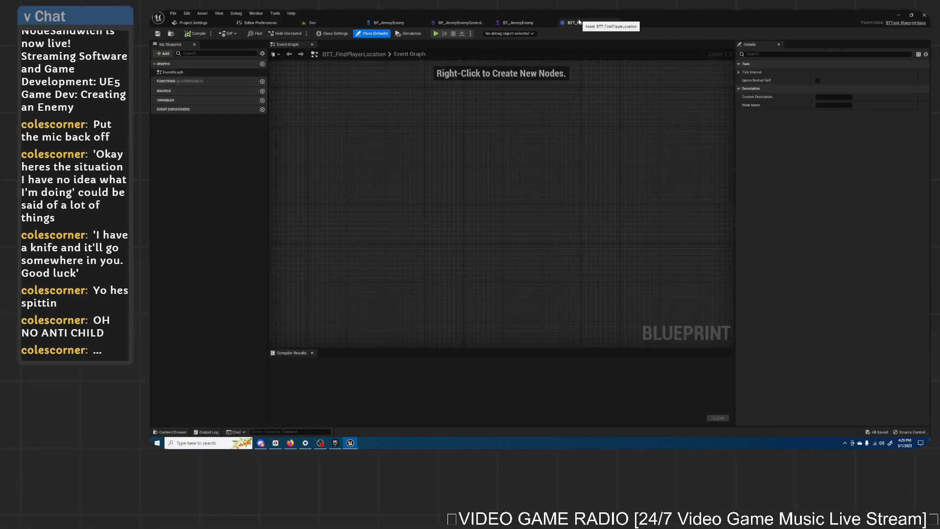
click(289, 443)
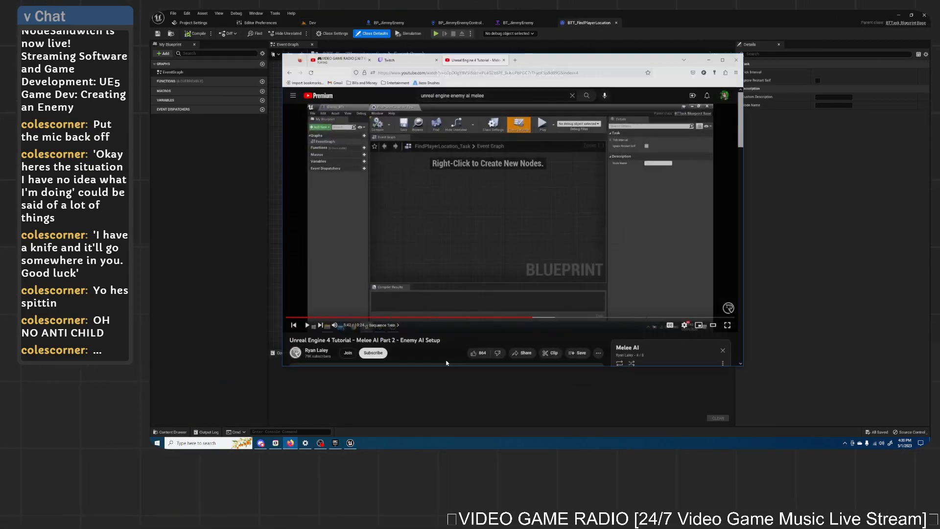
click(468, 212)
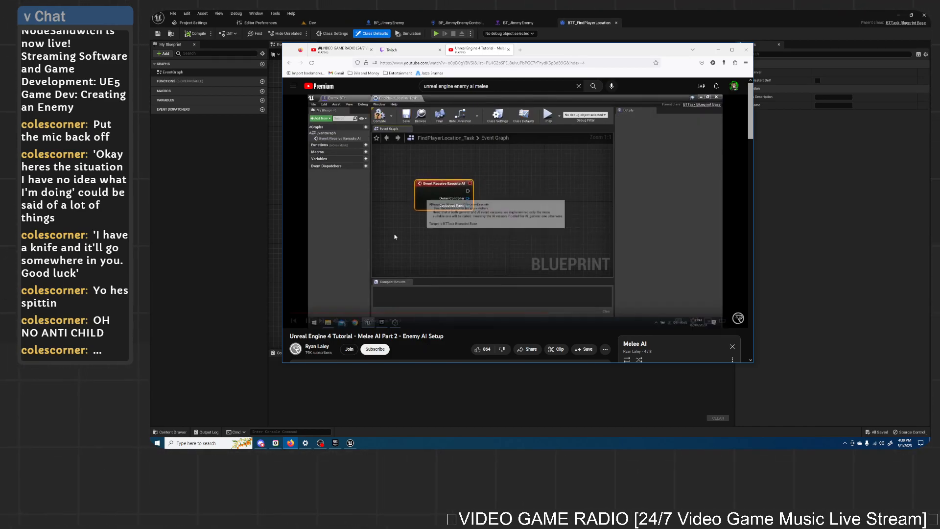
click(407, 208)
click(690, 14)
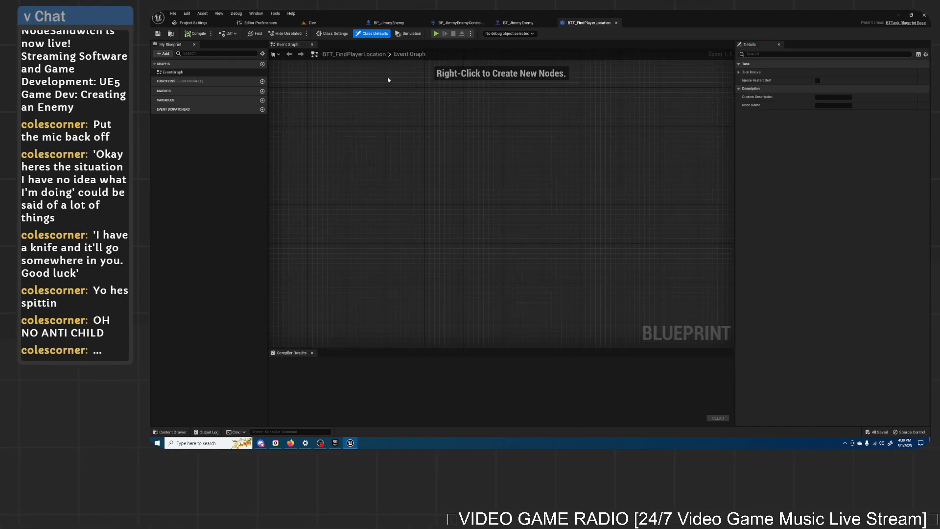
Step: Add an Event Receive Execute AI node to the BTT_FindPlayerLocation event graph and position it near the middle
right_click(437, 187)
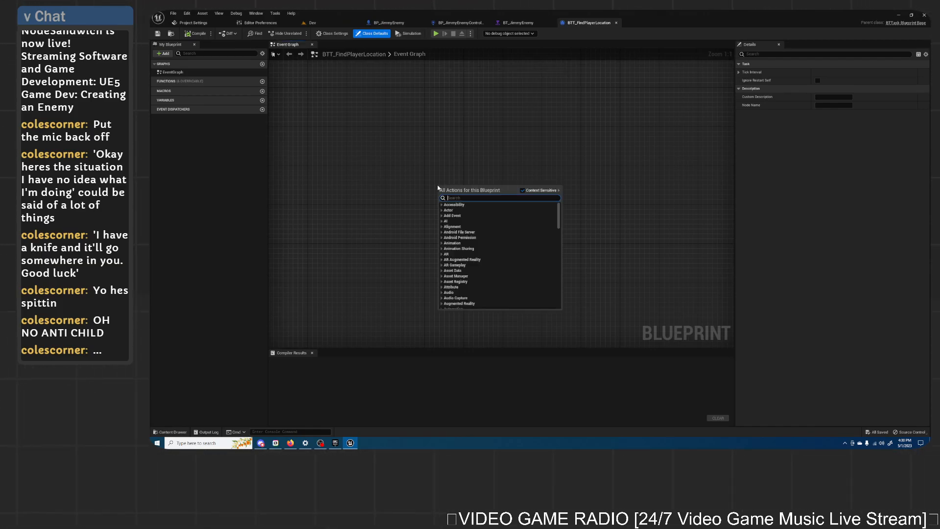
text(reciev)
key(BackSpace)
key(BackSpace)
key(BackSpace)
key(BackSpace)
key(BackSpace)
key(BackSpace)
text(execute ai)
key(Return)
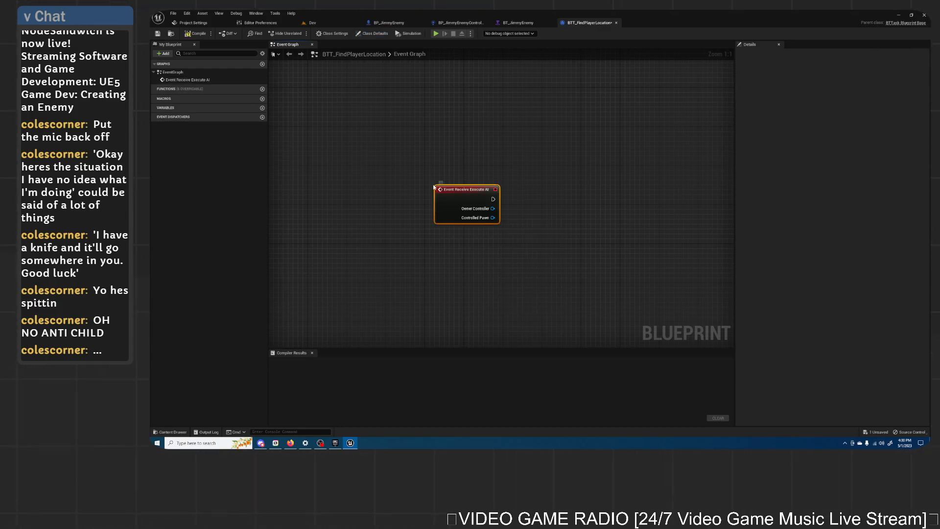
drag(468, 220, 459, 205)
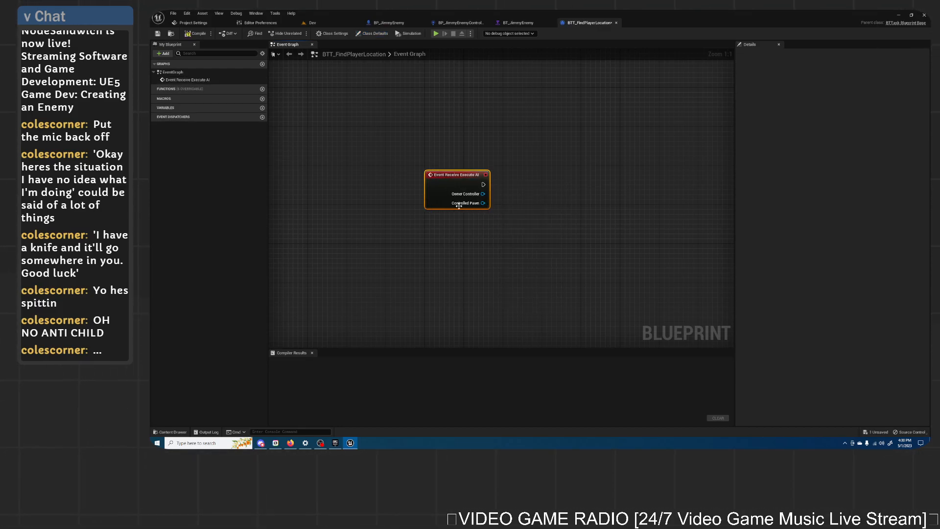
Step: Watch how the tutorial in Firefox sets the blackboard target location from the player's location, and return to the task's graph
click(290, 444)
click(491, 225)
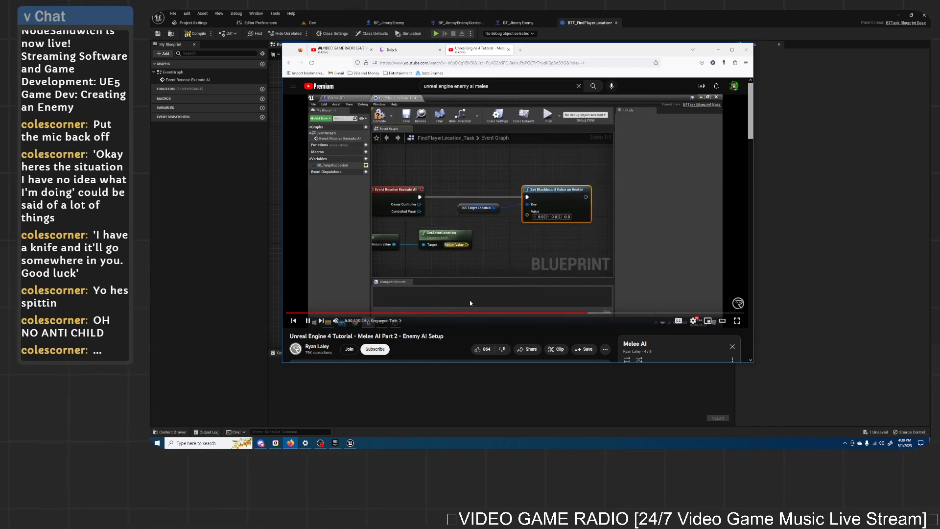
click(490, 262)
click(653, 22)
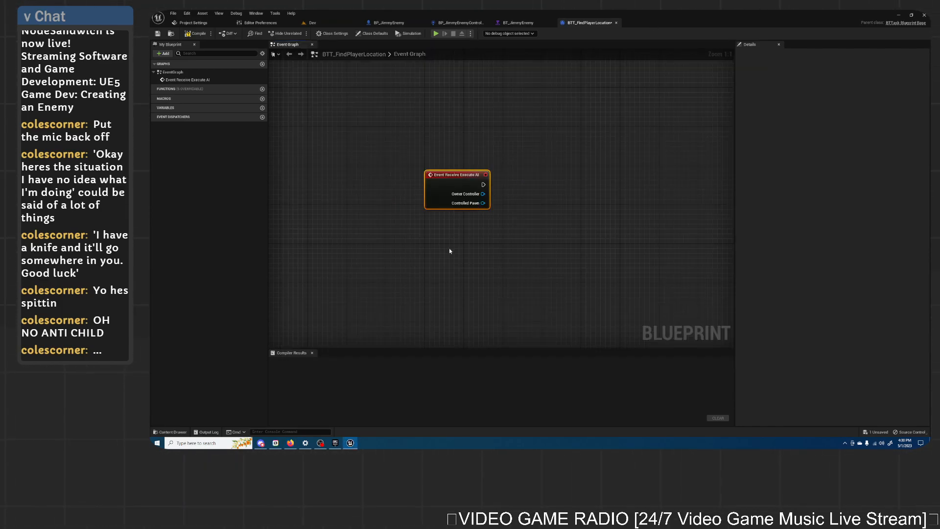
click(291, 443)
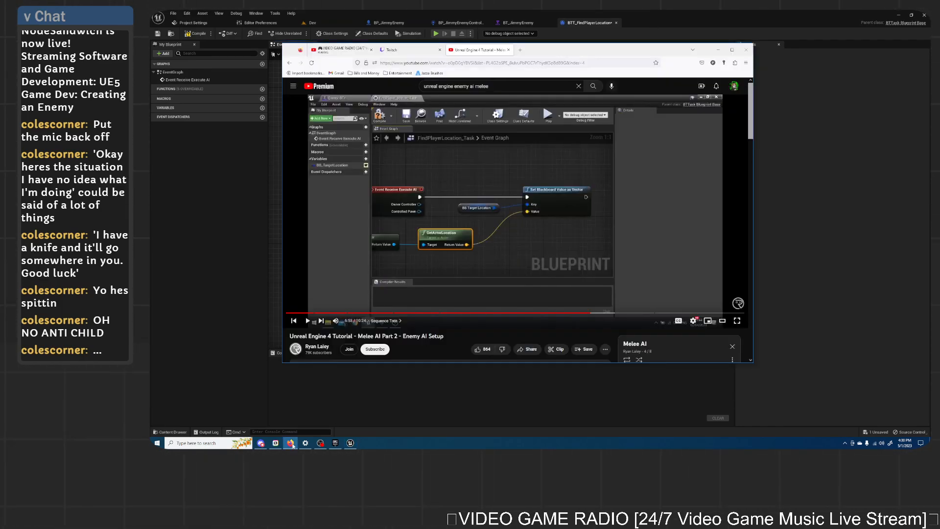
click(290, 443)
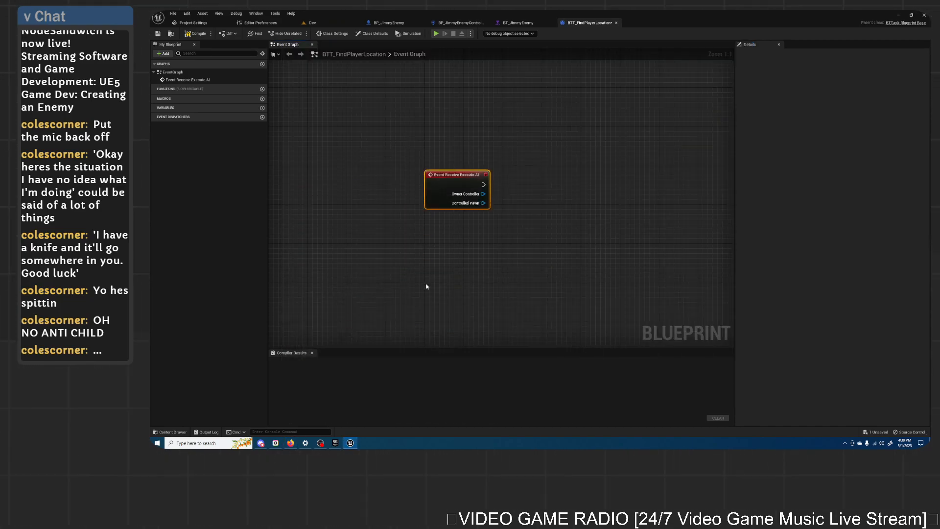
Step: Add a Get Player Character node below the event and feed its return value into a Get Actor Location node
right_click(454, 253)
text(get player)
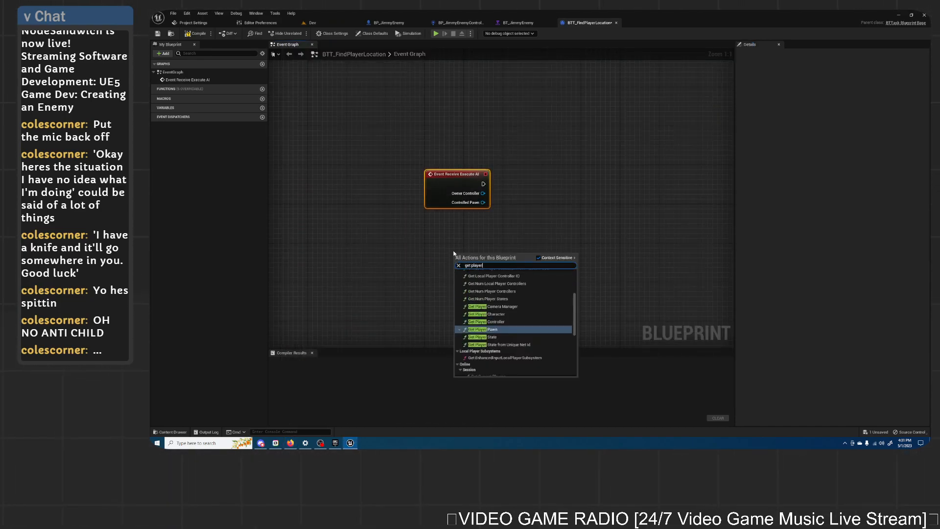
text( cha)
key(Return)
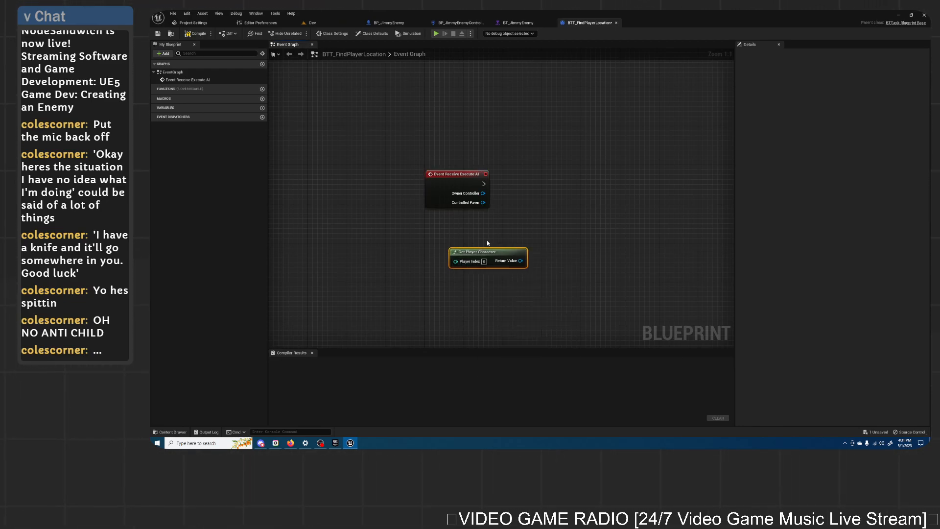
drag(491, 254, 521, 248)
text(get actor locat)
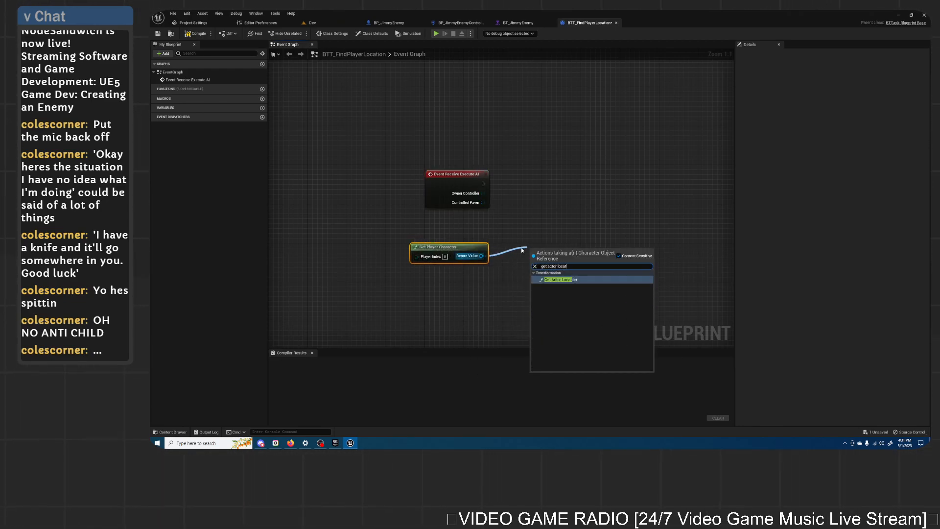
key(Return)
Step: Create an instance-editable variable named BB_TargetLocation with the type Blackboard Key Selector
click(262, 108)
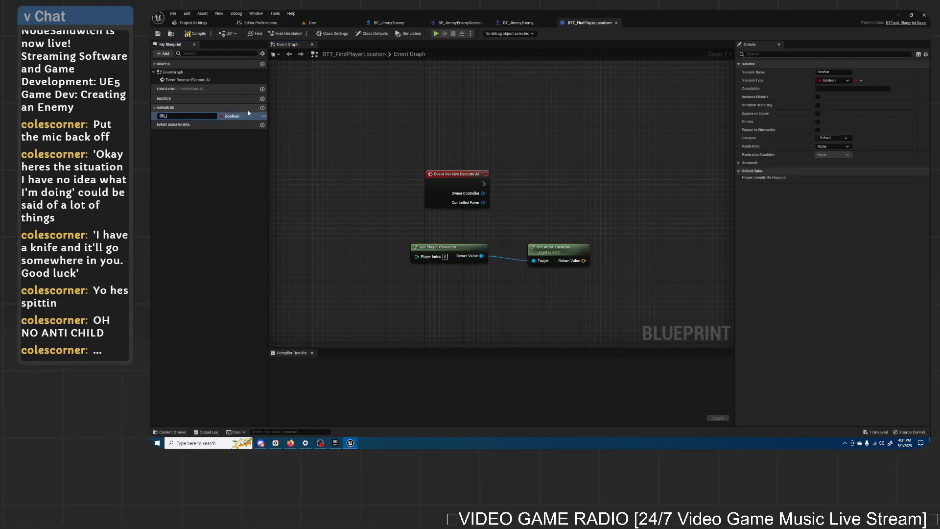
text(BB_TargetLocation)
key(Return)
click(834, 80)
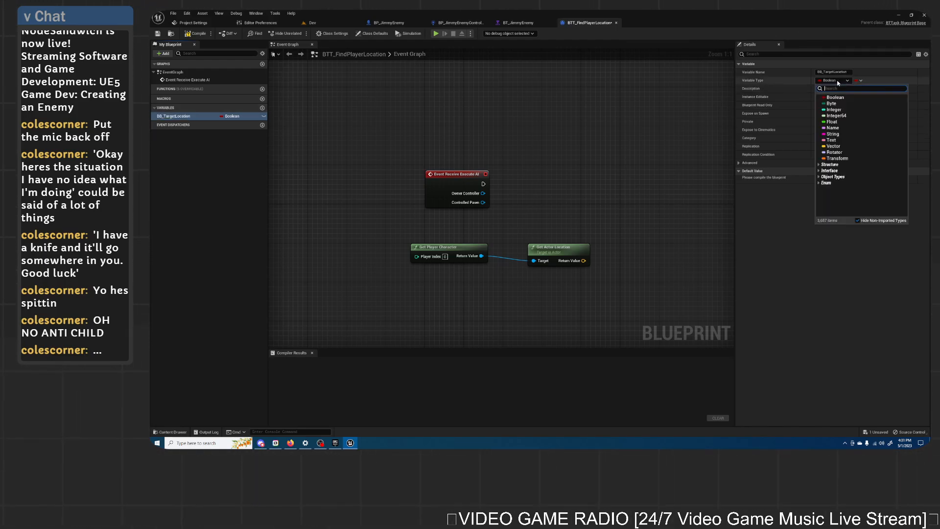
text(black)
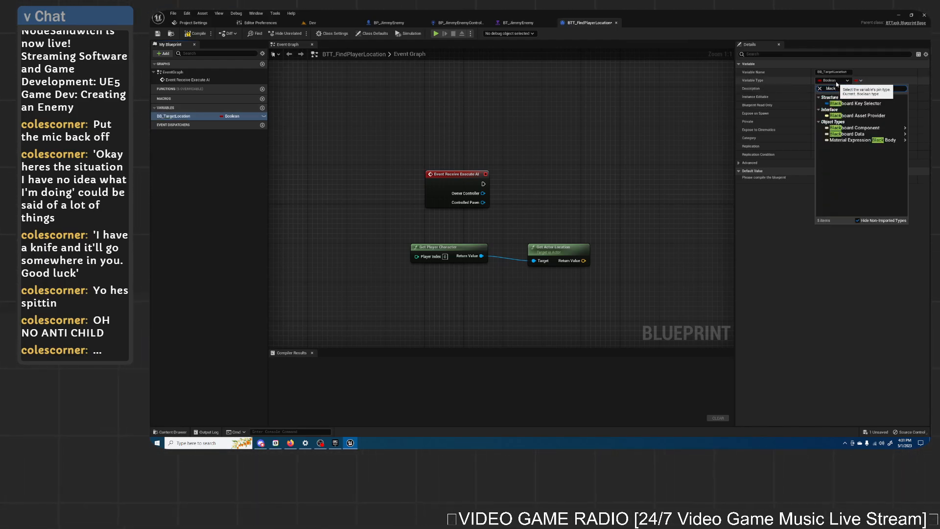
click(841, 103)
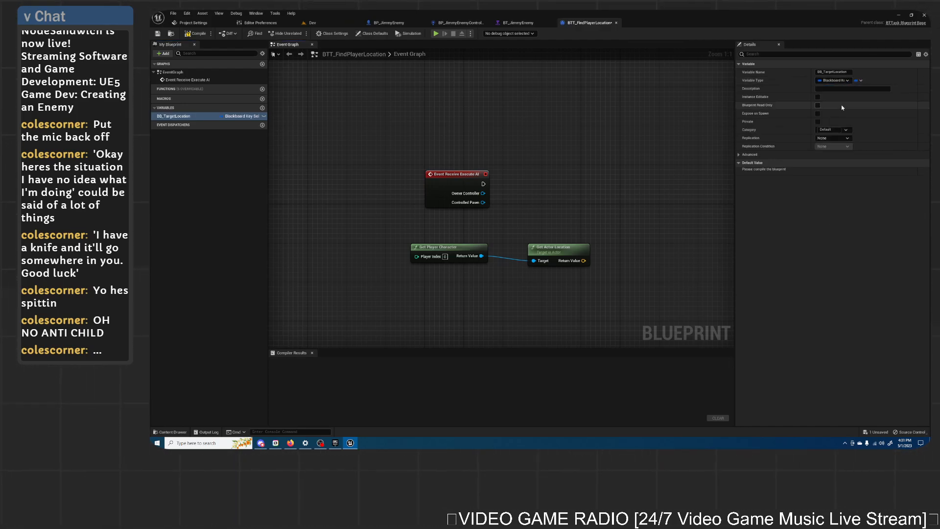
click(263, 116)
drag(182, 116, 562, 213)
click(548, 232)
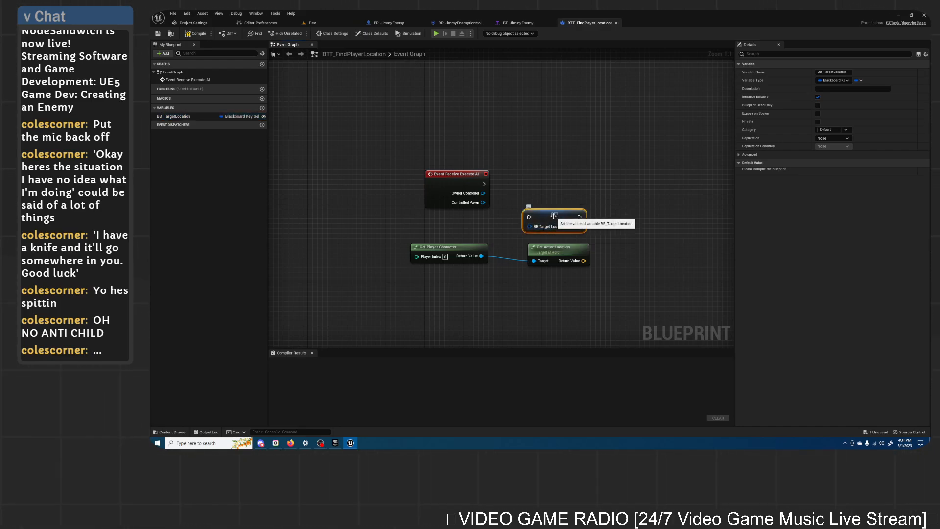
key(Delete)
right_click(553, 219)
text(set)
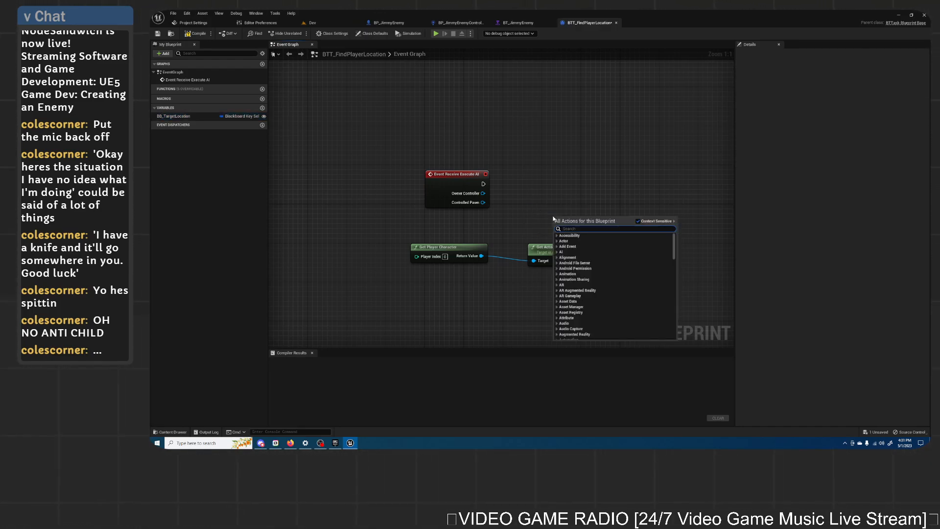
text( bb)
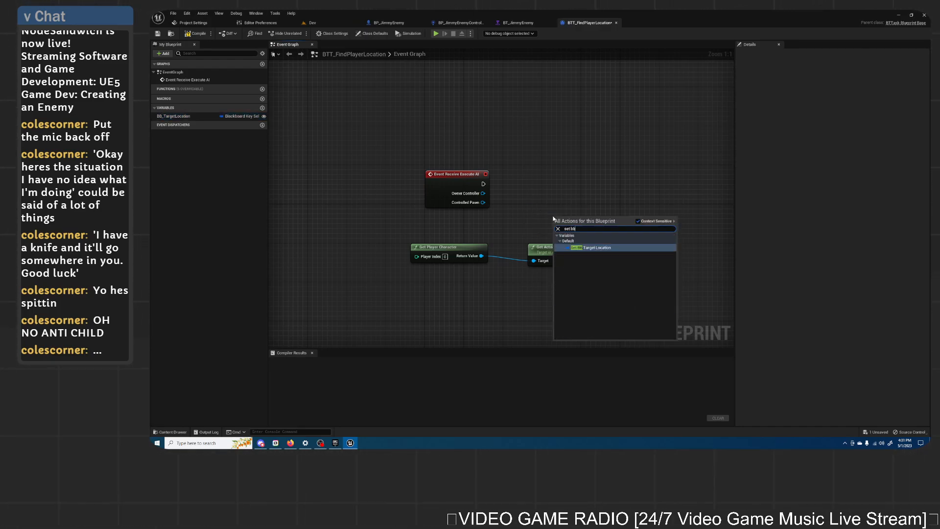
key(BackSpace)
key(BackSpace)
key(BackSpace)
key(BackSpace)
key(BackSpace)
key(BackSpace)
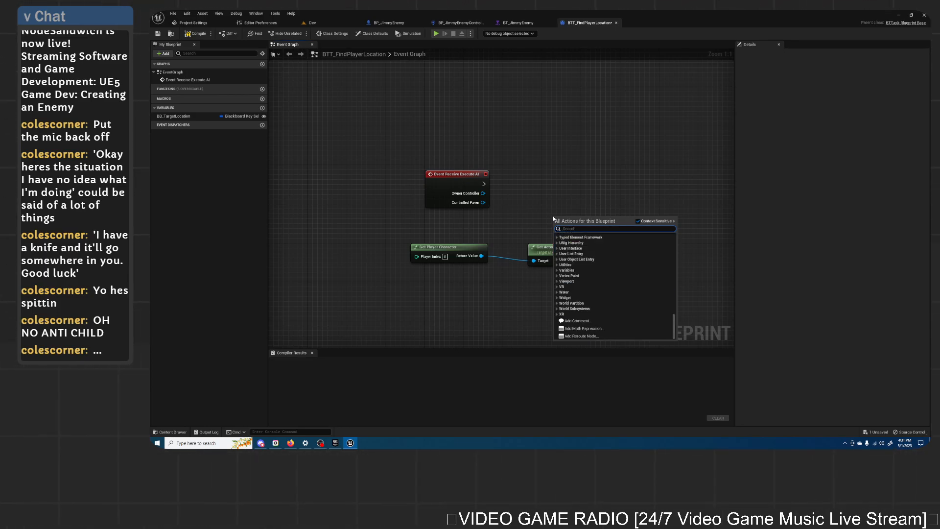
click(522, 152)
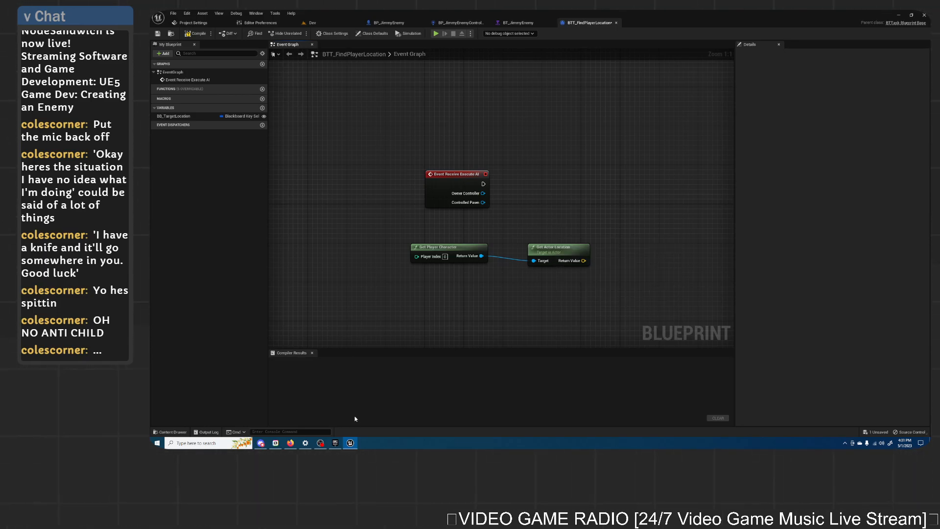
Step: Check the tutorial in Firefox and add a Set Blackboard Value as Vector node to the task's event graph
click(290, 443)
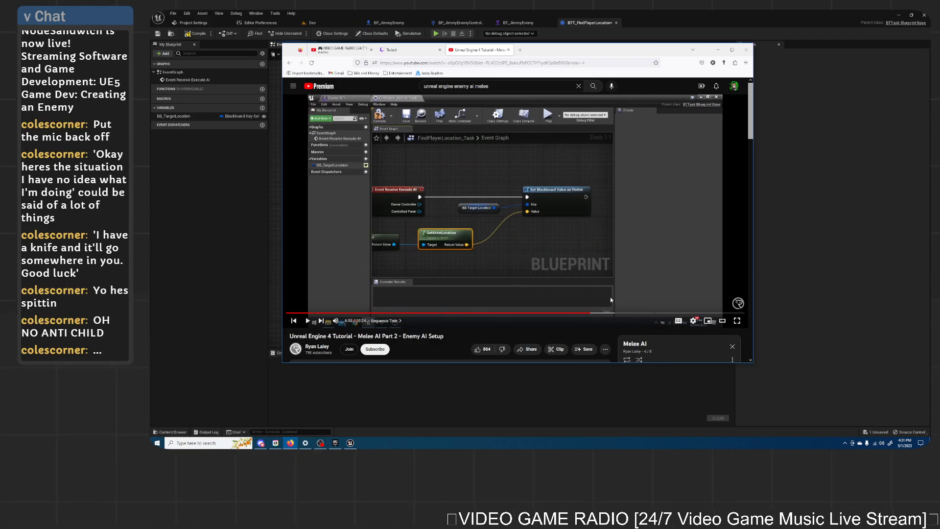
click(724, 12)
right_click(580, 198)
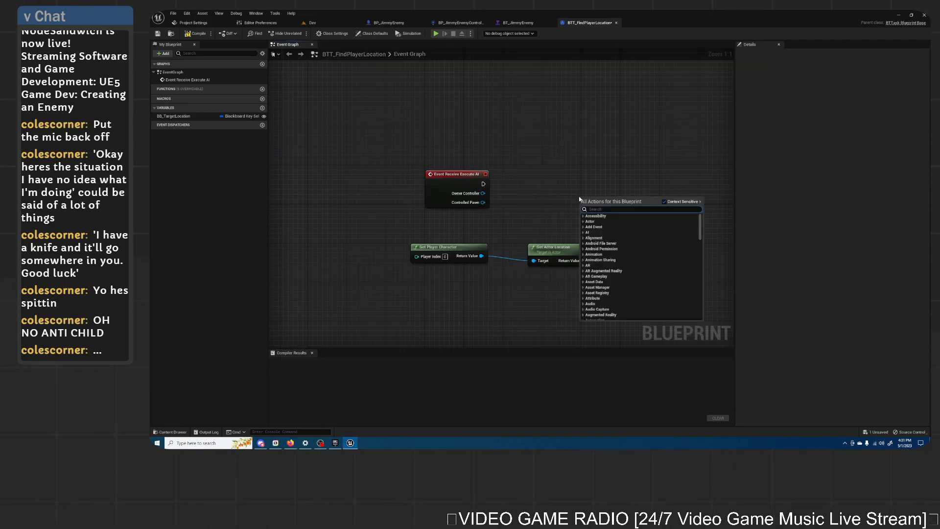
text(set black)
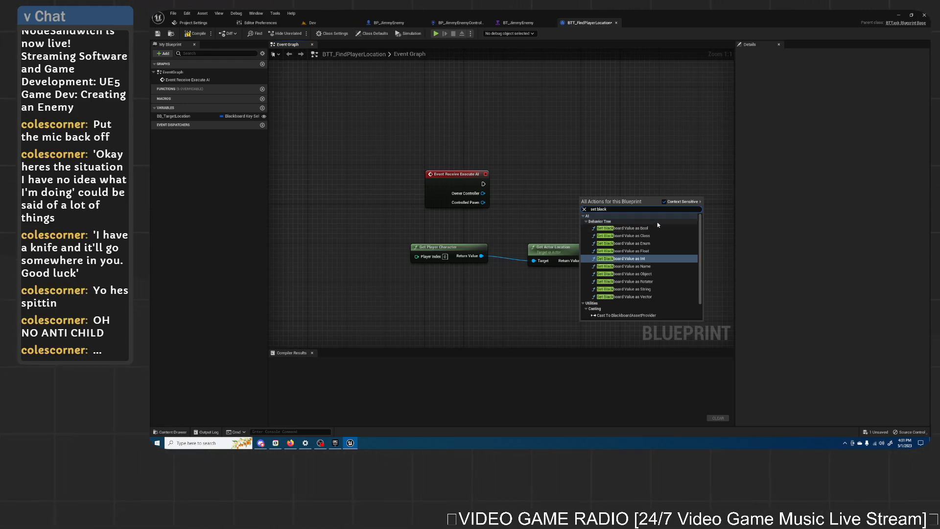
click(650, 297)
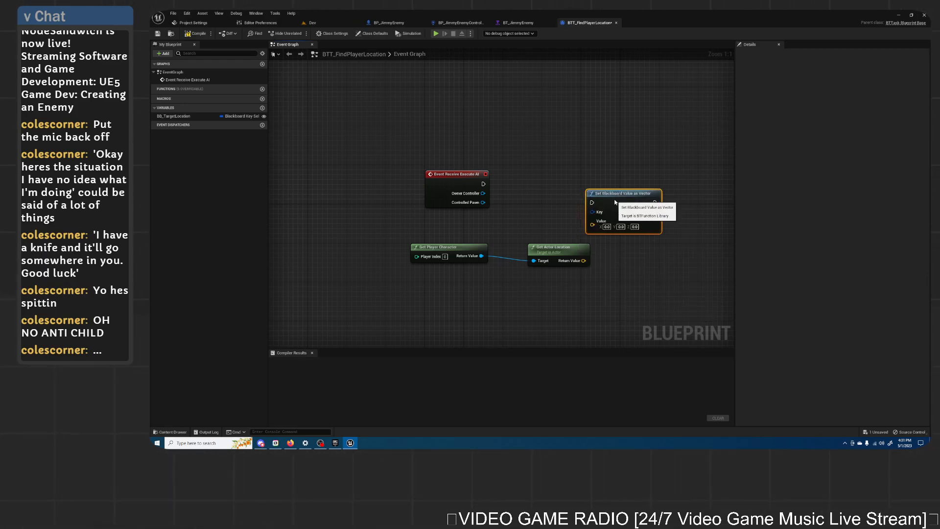
Step: Wire the event's execution, a BB_TargetLocation getter as Key and the actor location as Value into Set Blackboard Value as Vector
drag(592, 202, 483, 183)
drag(481, 256, 592, 221)
drag(182, 119, 626, 173)
click(553, 222)
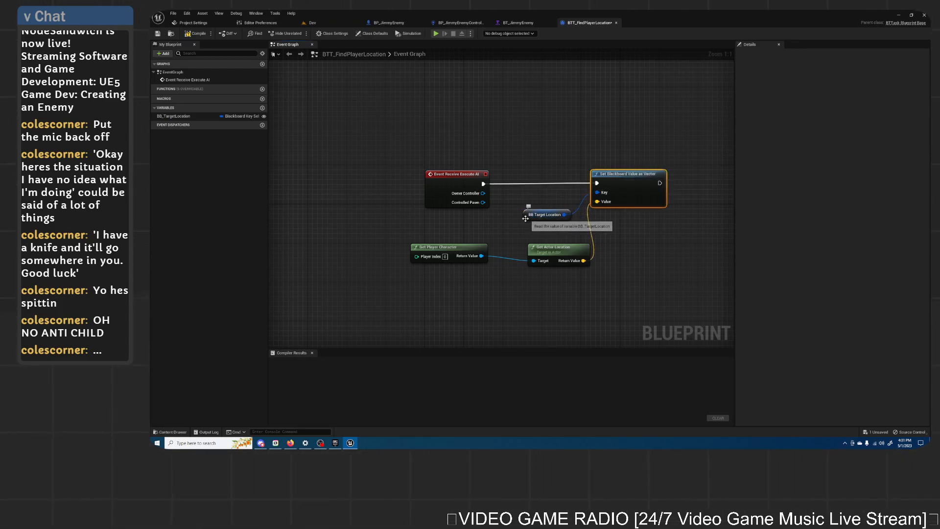
Step: Arrange the BB Target Location, Get Actor Location and Get Player Character nodes compactly, and compile and save BTT_FindPlayerLocation
drag(544, 215, 554, 195)
drag(555, 258, 550, 224)
drag(458, 250, 463, 221)
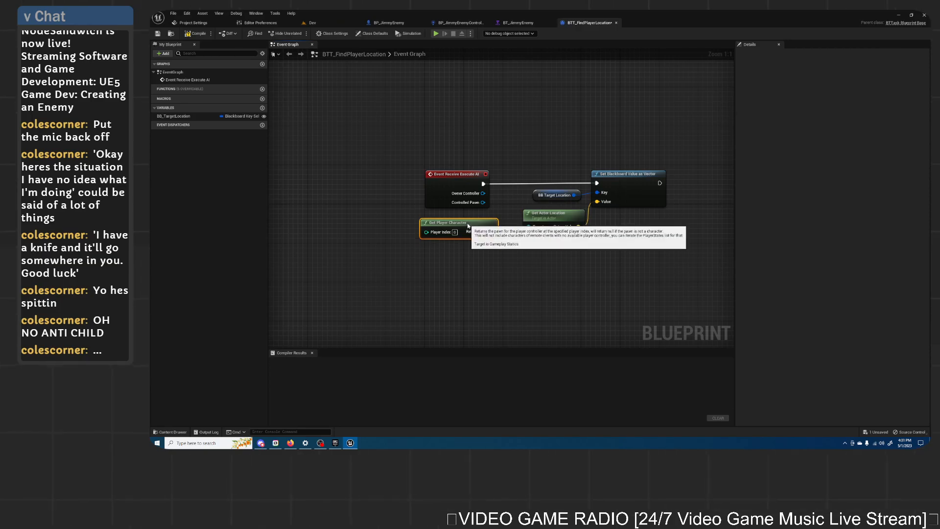
click(194, 35)
click(157, 33)
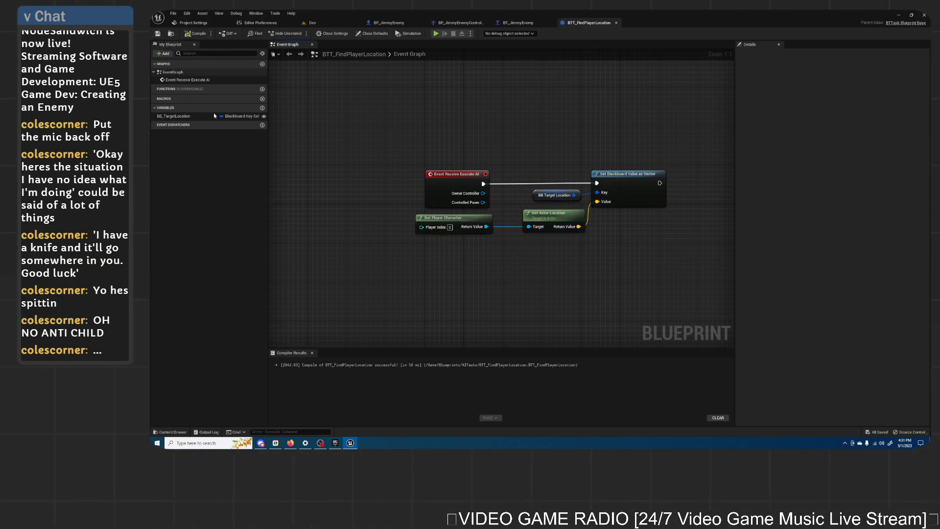
Step: Check the tutorial in Firefox and chain a Finish Execute node after Set Blackboard Value as Vector in BTT_FindPlayerLocation
click(290, 443)
click(522, 252)
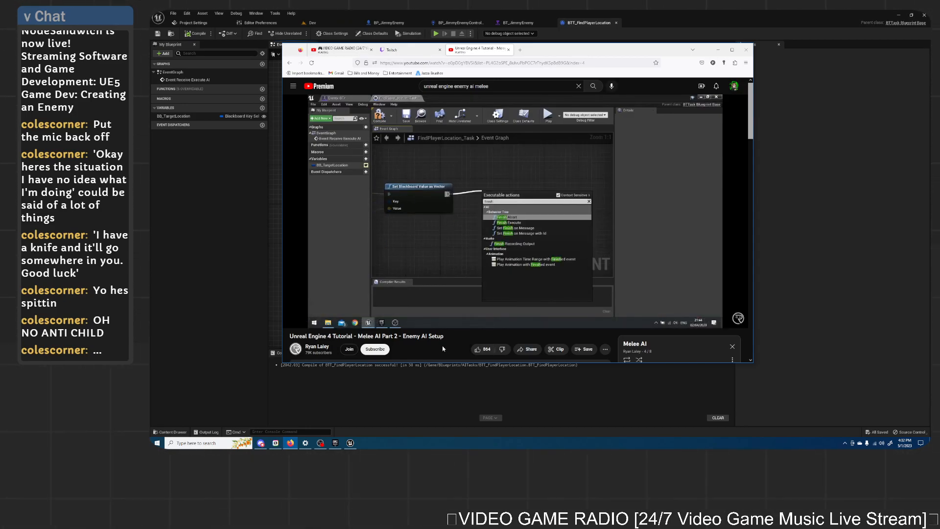
click(662, 17)
right_drag(679, 180, 564, 180)
drag(544, 185, 599, 184)
text(finish e)
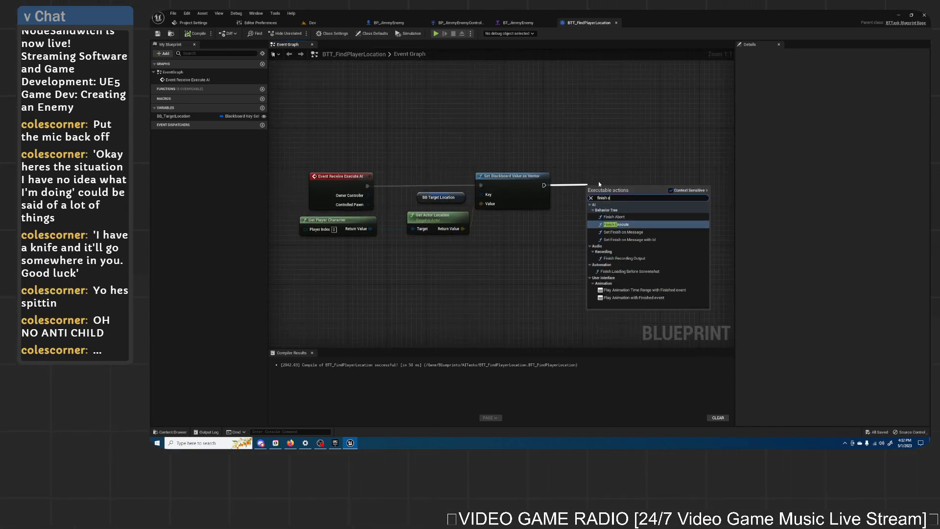
key(Return)
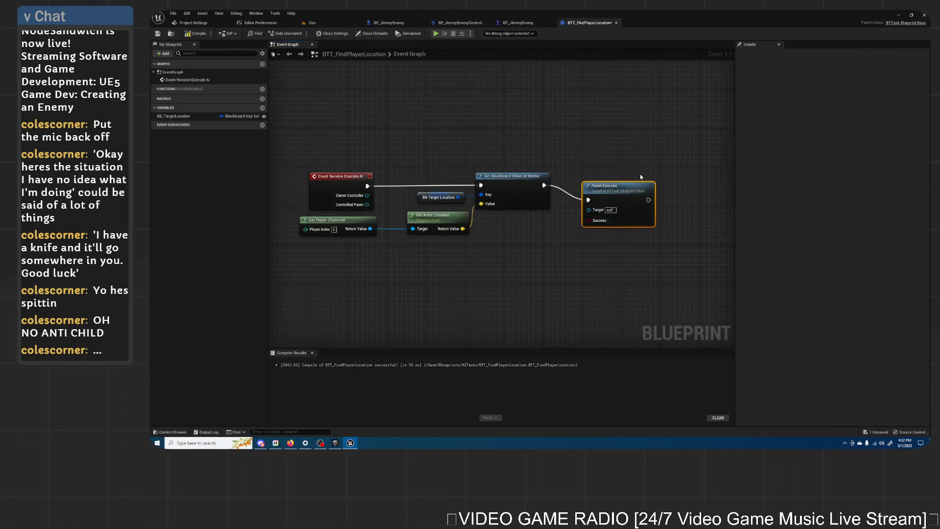
Step: Compile and save the BTT_FindPlayerLocation task blueprint
click(591, 205)
click(195, 34)
click(158, 34)
Step: Following the Firefox tutorial, add a BTT_FindPlayerLocation task beneath the Sequence in BT_JimmyEnemy, with TargetLocation as its BB Target Location key
click(290, 443)
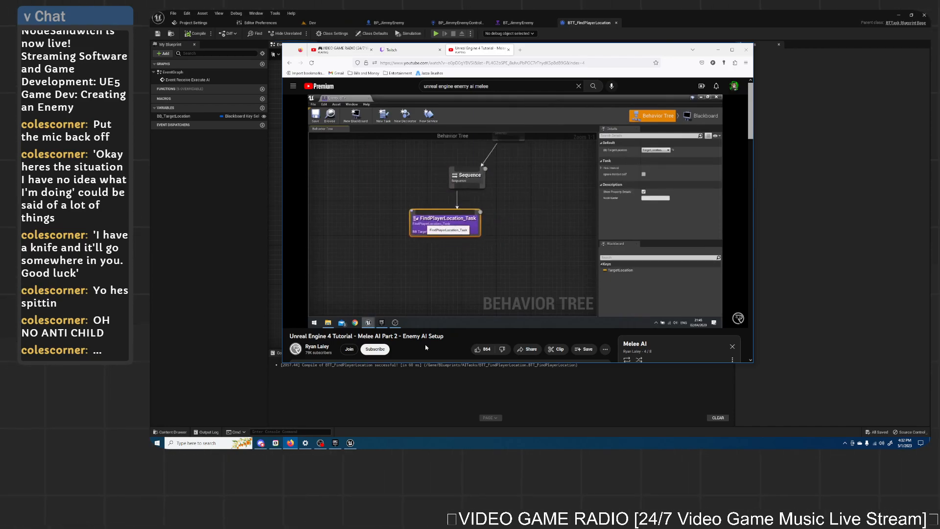
click(488, 262)
click(531, 23)
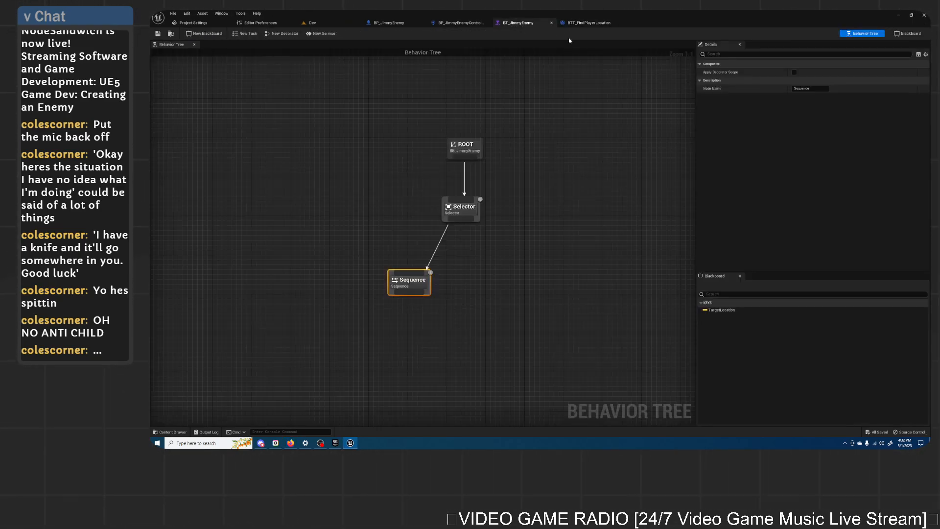
right_drag(454, 287, 501, 229)
drag(448, 237, 410, 270)
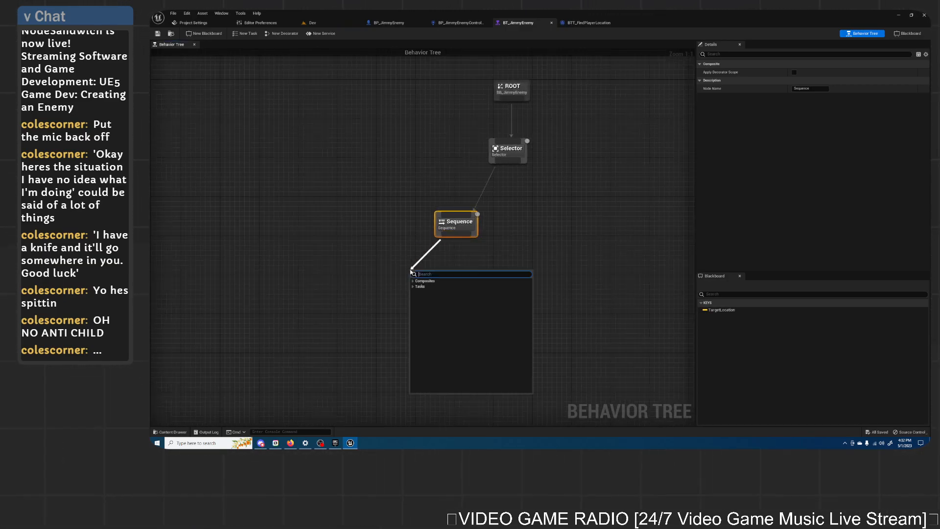
click(413, 286)
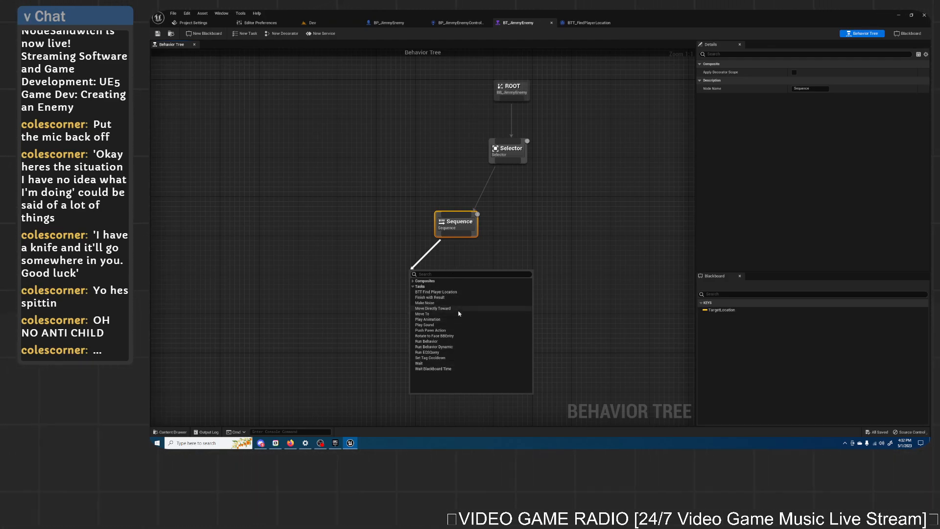
click(437, 292)
drag(391, 279, 381, 284)
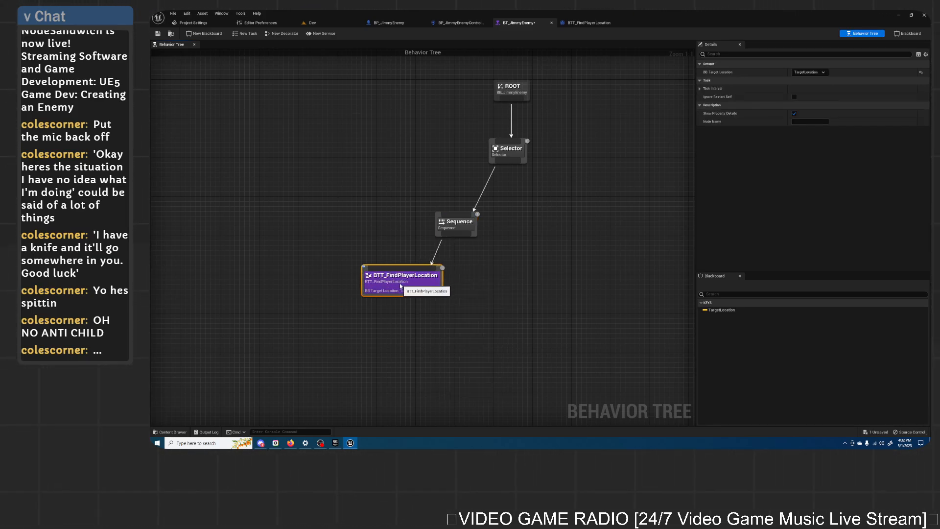
click(818, 73)
click(812, 81)
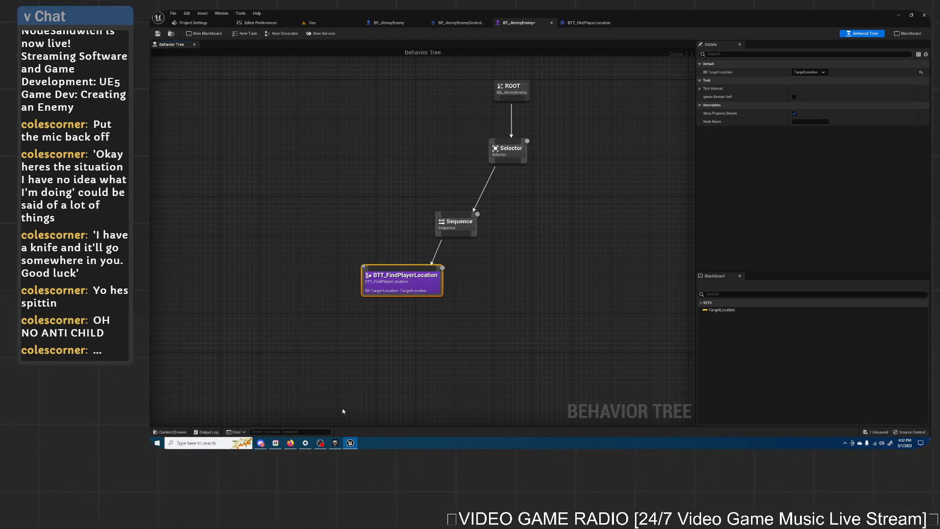
Step: Watch the next part of the tutorial in Firefox and add a Move To task under the Sequence, beside BTT_FindPlayerLocation
click(290, 443)
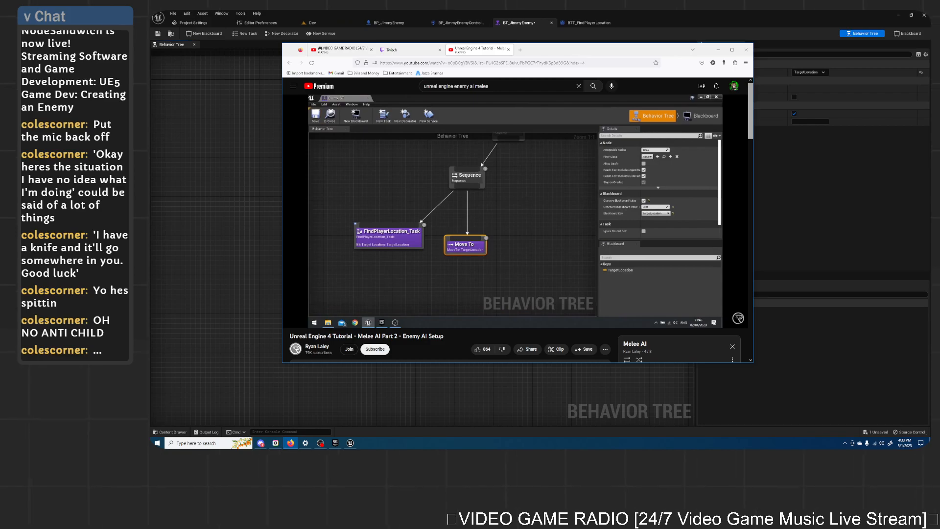
click(511, 240)
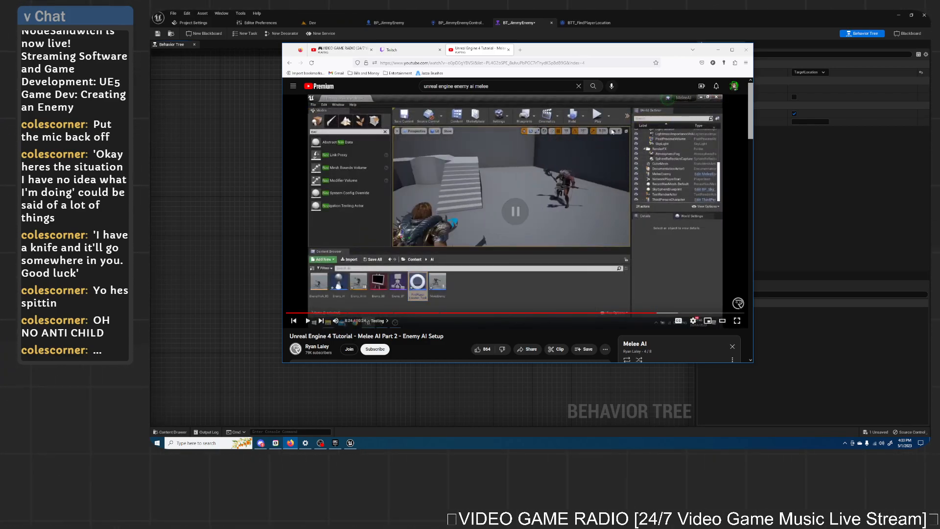
click(717, 49)
drag(462, 237, 467, 280)
click(473, 293)
click(482, 320)
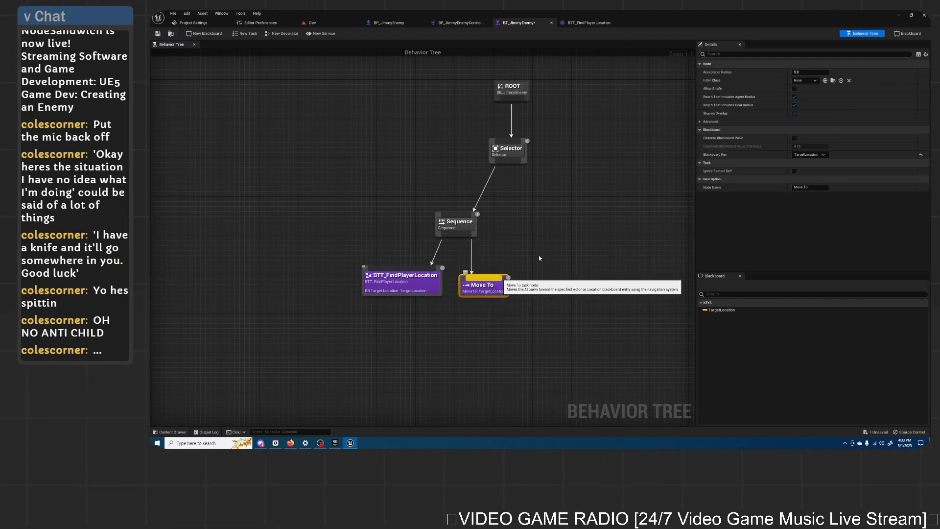
Step: Set Move To's Acceptable Radius to 300, enable Observe Blackboard Value with a tolerance of 50, and save the behavior tree
click(806, 73)
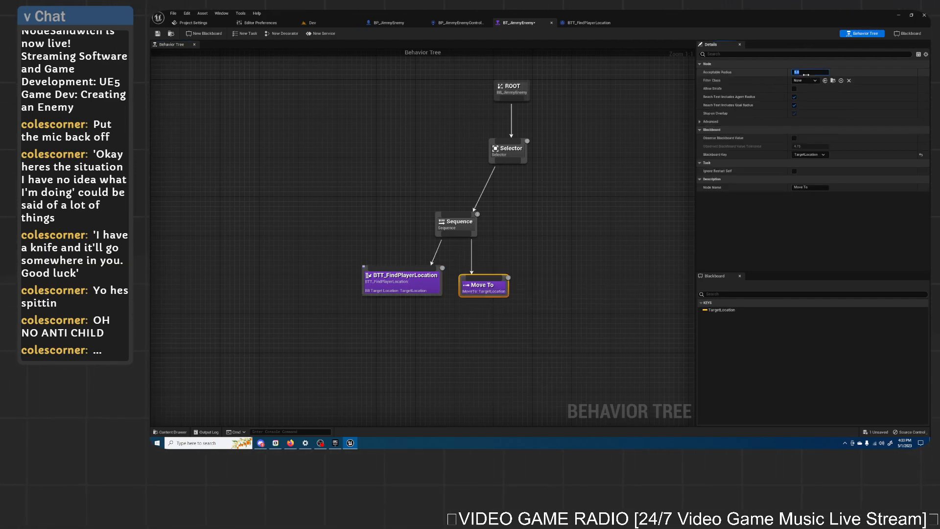
text(300)
key(Return)
click(794, 138)
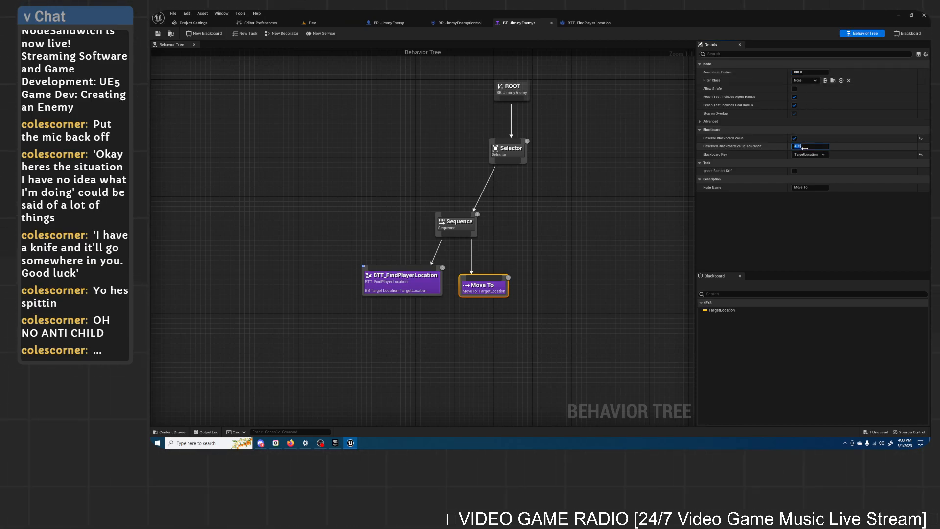
key(Return)
click(157, 34)
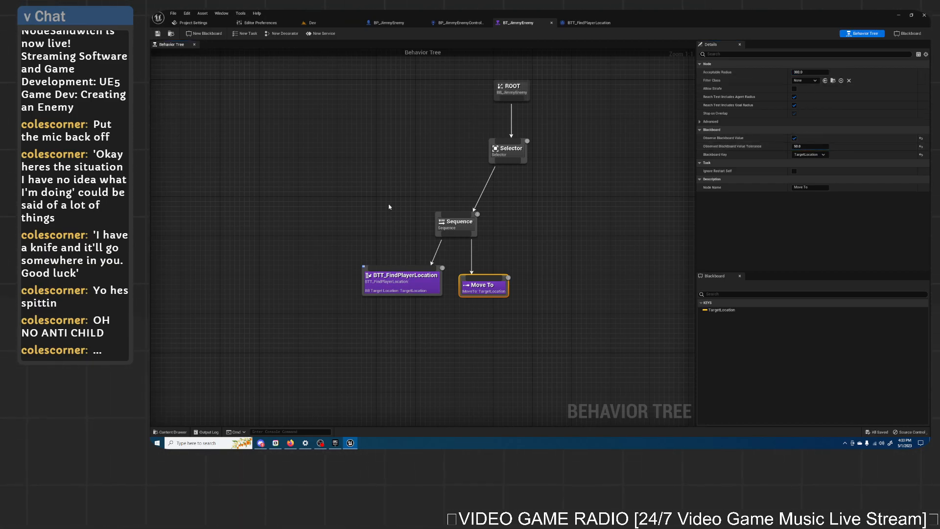
Step: Watch the tutorial's nav mesh section in Firefox and switch to the Dev level in Unreal Editor
click(290, 442)
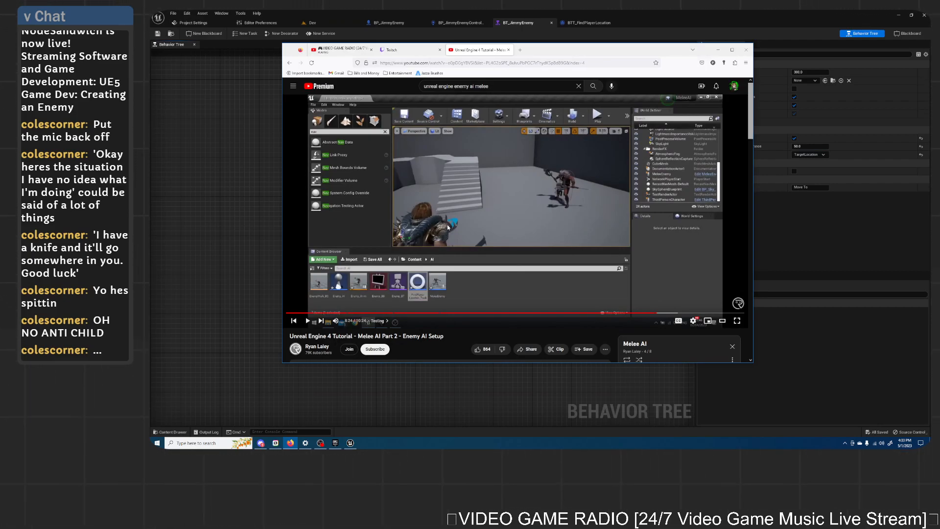
click(478, 211)
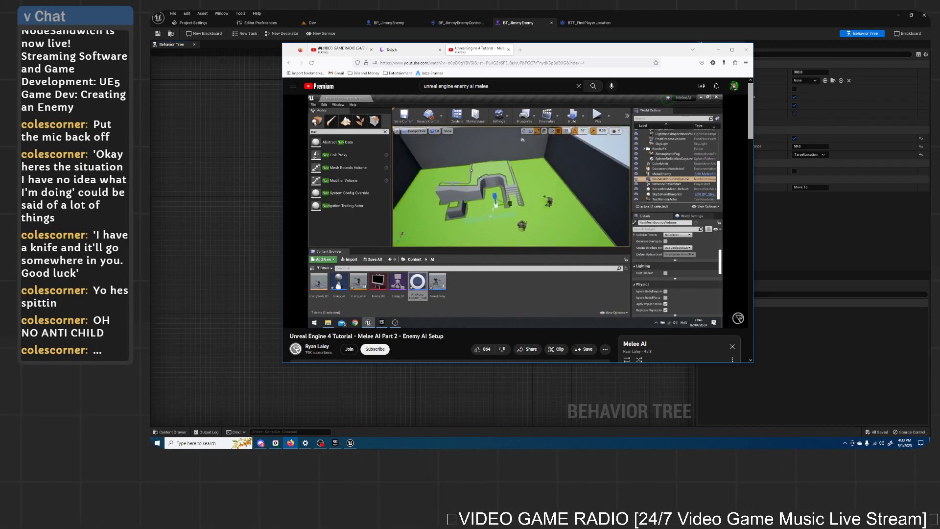
click(590, 200)
click(659, 15)
click(352, 29)
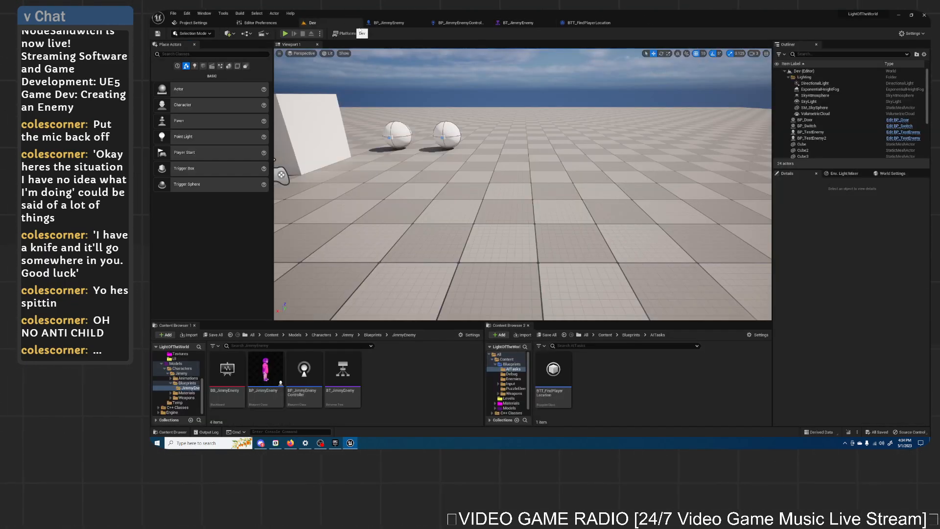
Step: Place a cube on the open floor of the Dev level, beside the two test enemy spheres
right_drag(551, 189, 583, 209)
key(s)
key(d)
key(a)
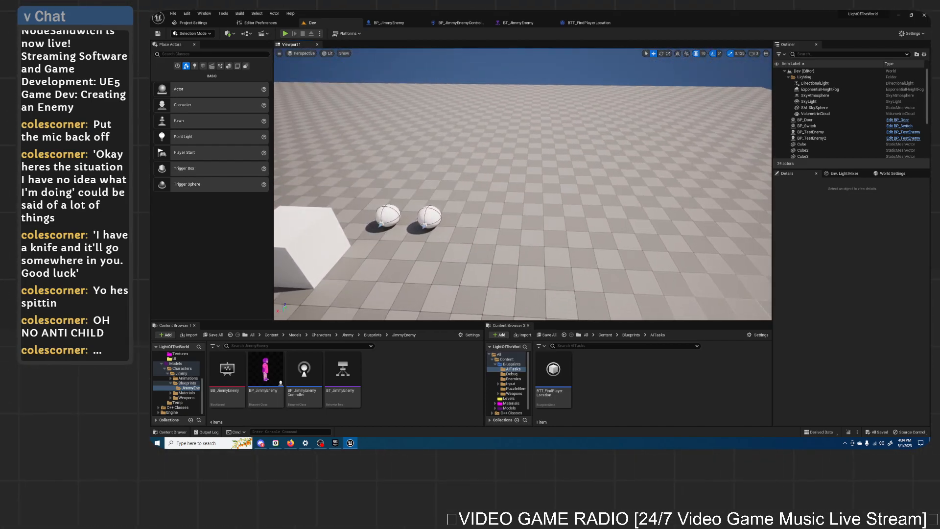
key(s)
right_drag(527, 143, 538, 167)
key(s)
key(w)
key(w)
key(w)
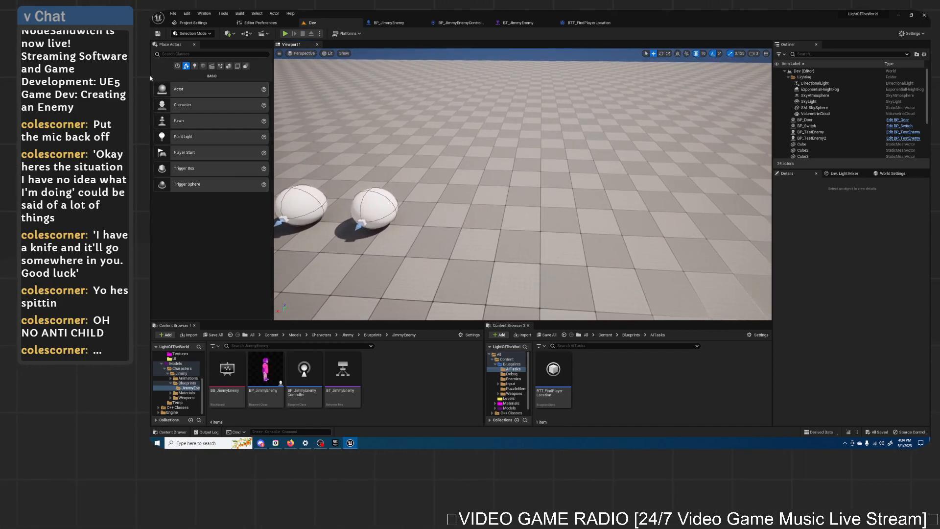
click(204, 67)
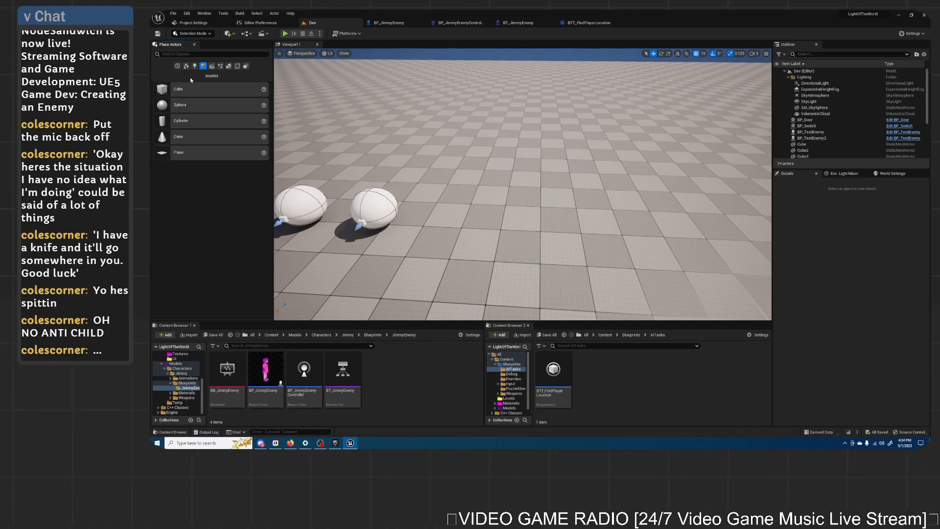
drag(178, 87, 465, 208)
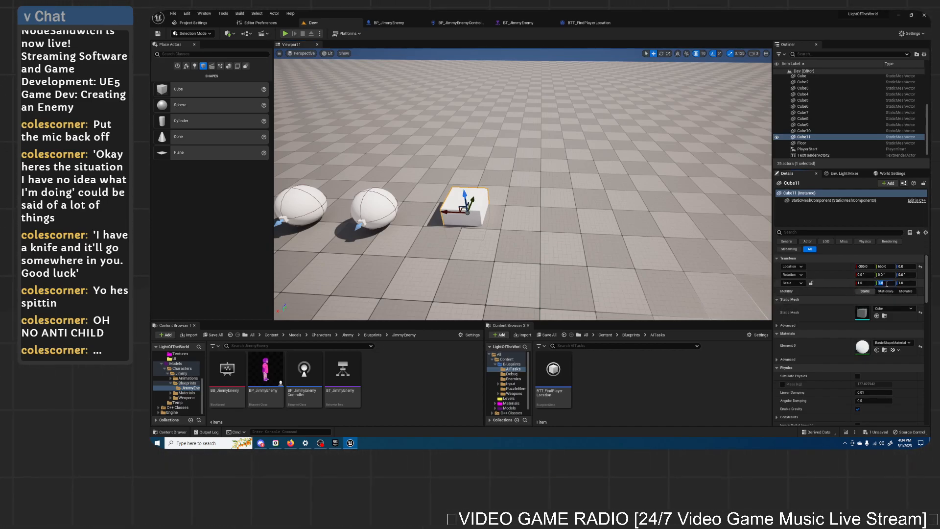
Step: Flatten the new cube into a thin strip by setting its Y and Z scale to 0.1
key(Return)
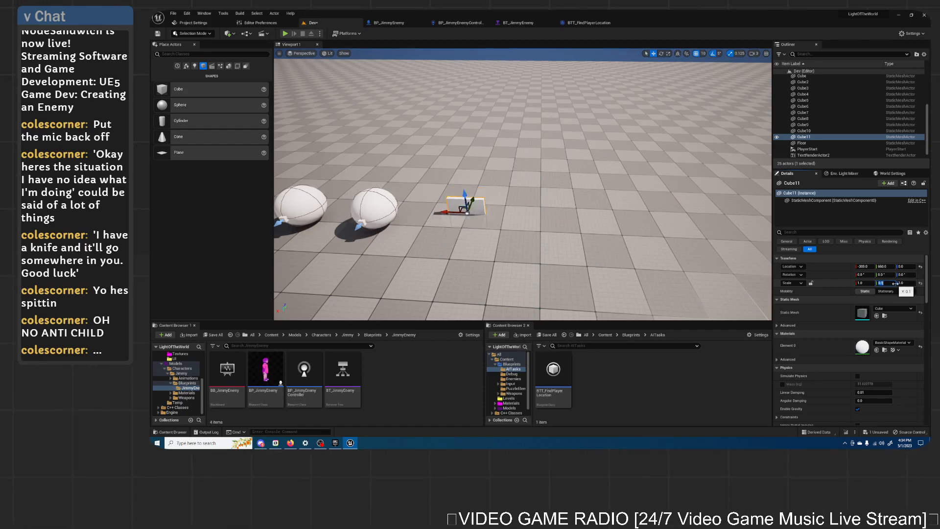
click(907, 283)
text(0.1)
key(Return)
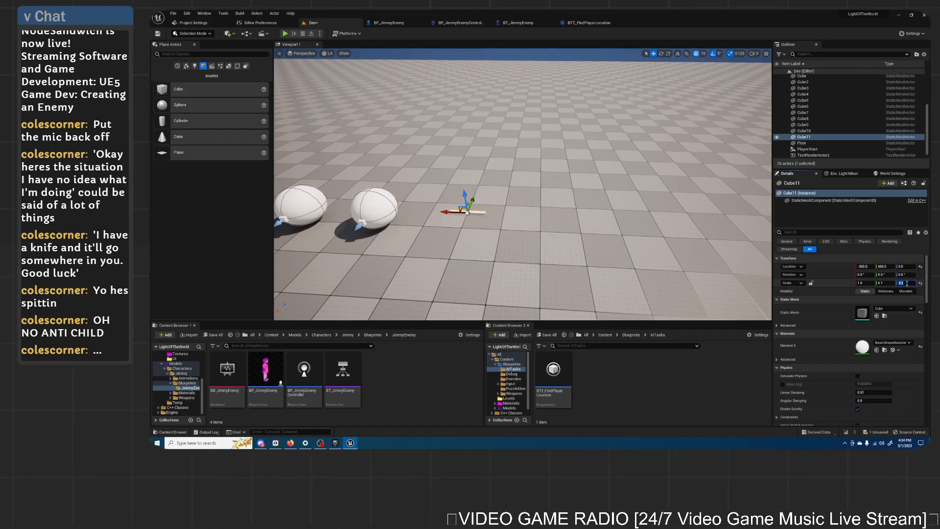
Step: Lengthen the thin strip by setting its X scale to 10
click(866, 285)
text(1)
key(BackSpace)
key(BackSpace)
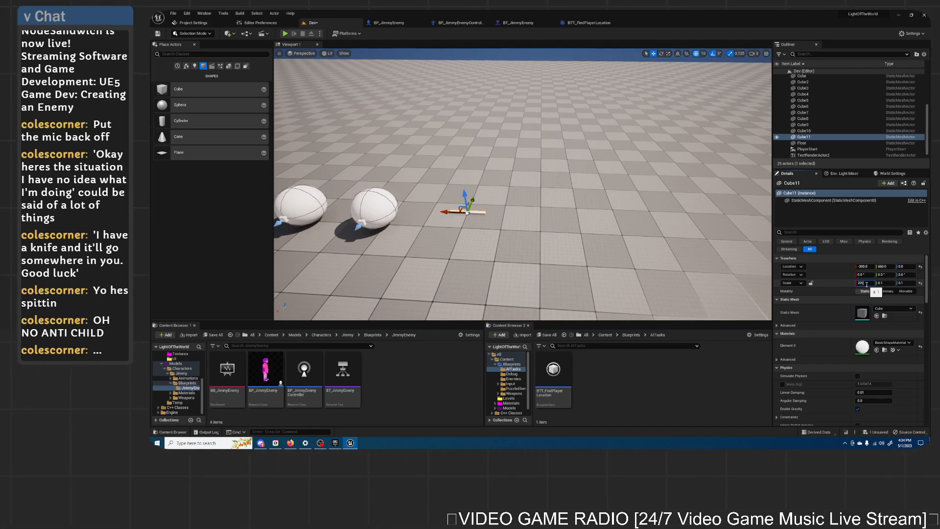
key(Return)
right_drag(687, 248, 621, 214)
key(s)
key(w)
click(863, 283)
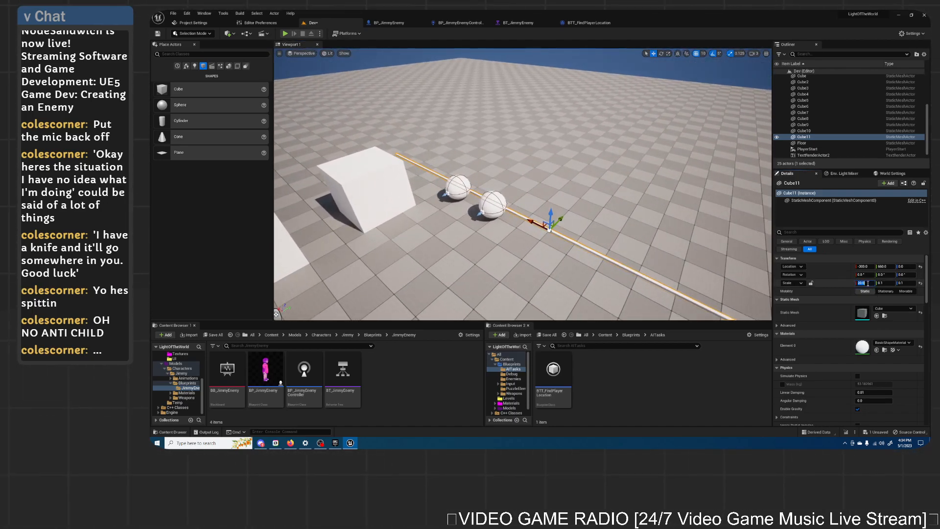
text(1)
Step: Move the strip along the X axis to -800, clear of the test enemy spheres
right_drag(631, 220, 664, 221)
drag(489, 221, 625, 277)
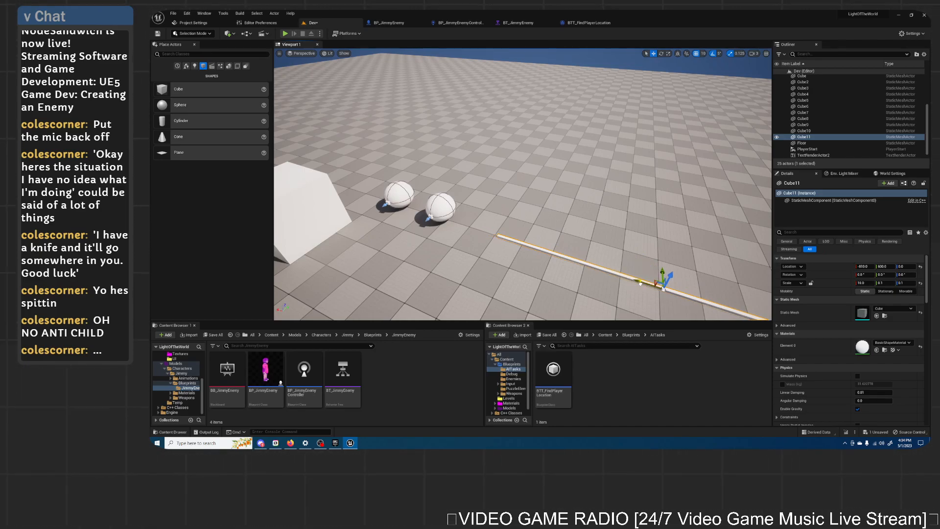
click(631, 263)
click(650, 278)
right_drag(661, 273, 548, 284)
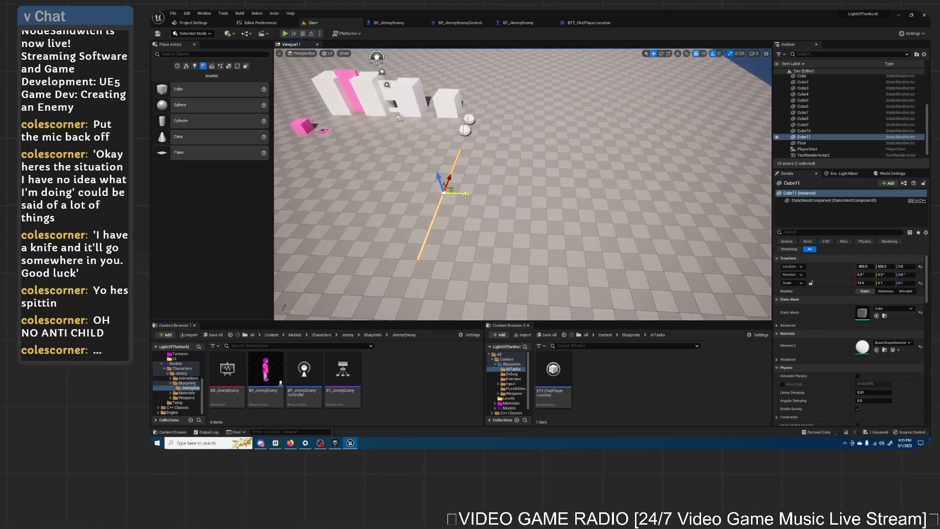
Step: Set position snapping to 100 and duplicate, rotate and move the strip to form a square outline on the floor
click(703, 54)
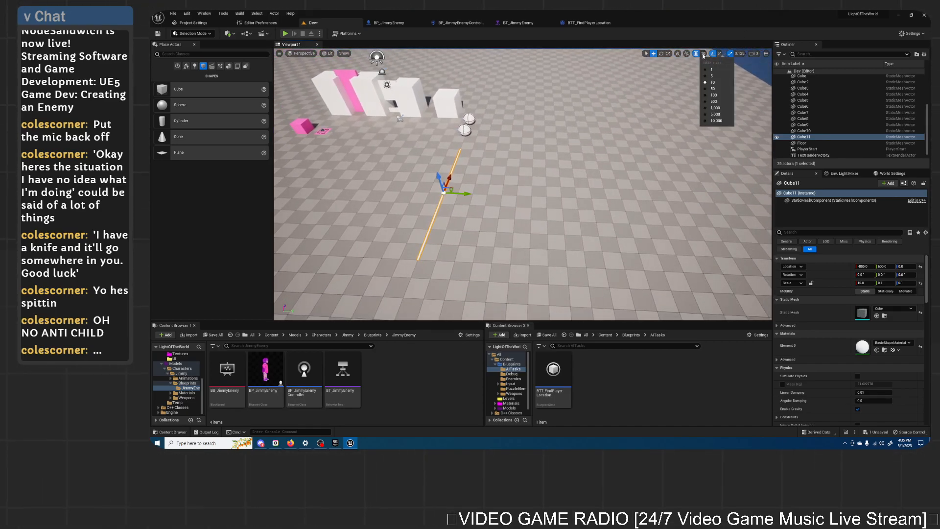
click(705, 94)
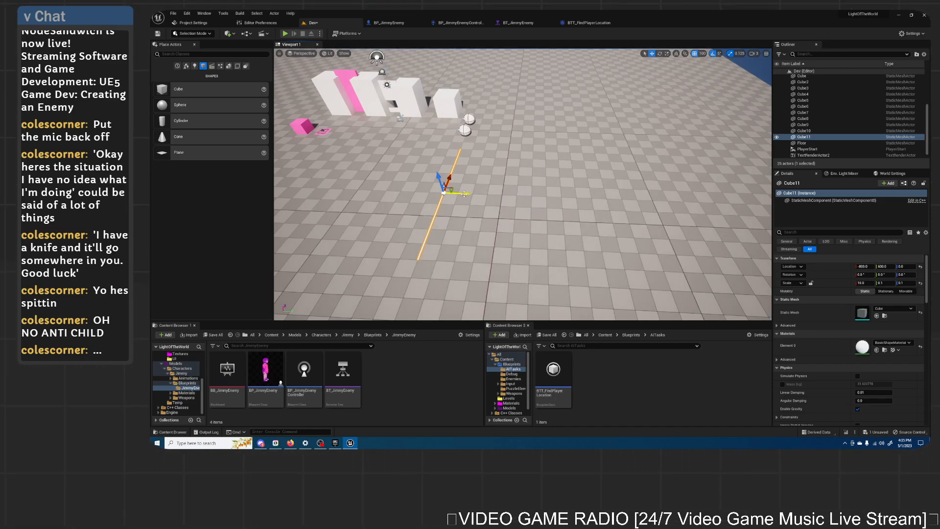
alt+drag(466, 195, 514, 222)
key(e)
key(w)
drag(524, 186, 507, 289)
right_drag(546, 150, 600, 120)
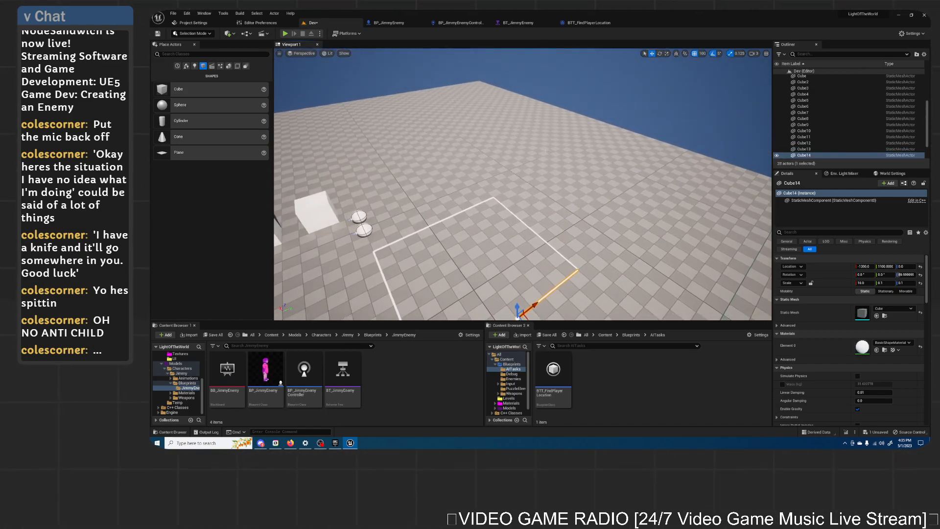
click(533, 79)
mouse_move(394, 148)
right_down()
mouse_move(387, 170)
mouse_move(392, 151)
right_up()
Step: Search the placeable actors for "nav mesh" and place a NavMeshBoundsVolume inside the square outline
click(223, 56)
text(nav)
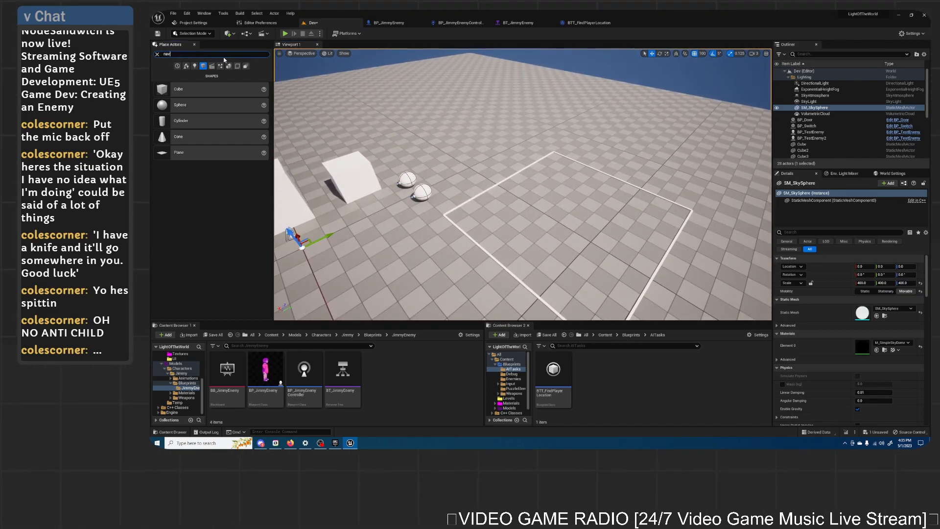
text( mesh)
drag(214, 65, 544, 211)
right_drag(555, 186, 602, 185)
key(w)
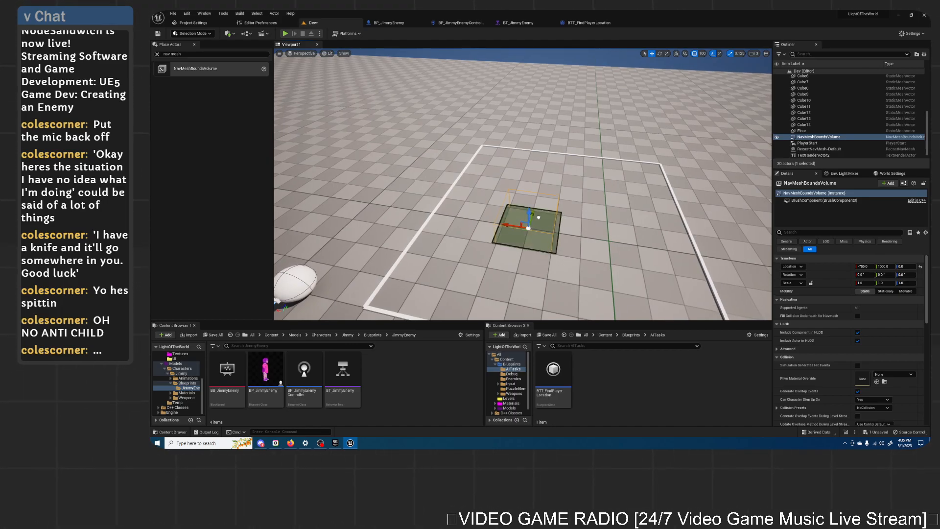
Step: Set the NavMeshBoundsVolume's scale to 5 on both X and Y to cover the square outline's area
right_drag(536, 217, 555, 209)
key(e)
key(r)
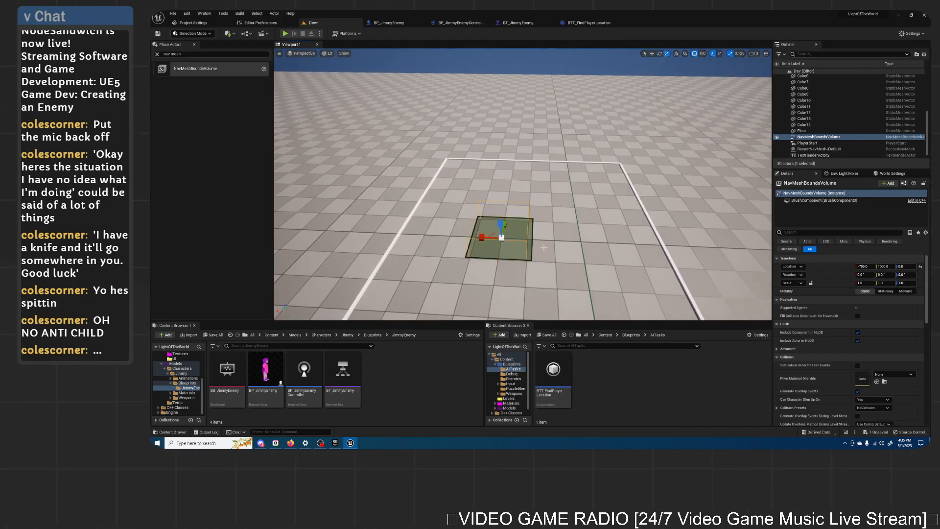
drag(481, 237, 452, 237)
click(860, 283)
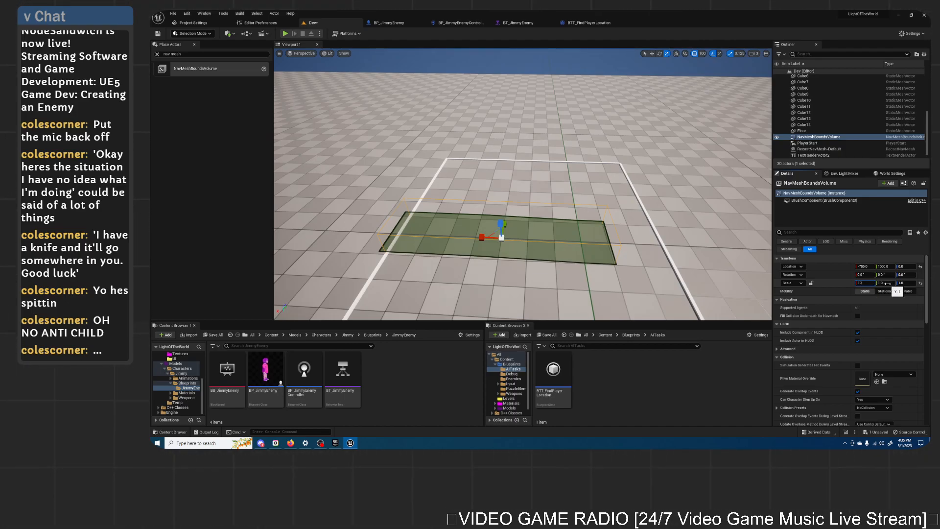
key(Return)
text(5)
key(Return)
click(881, 283)
text(5)
key(Return)
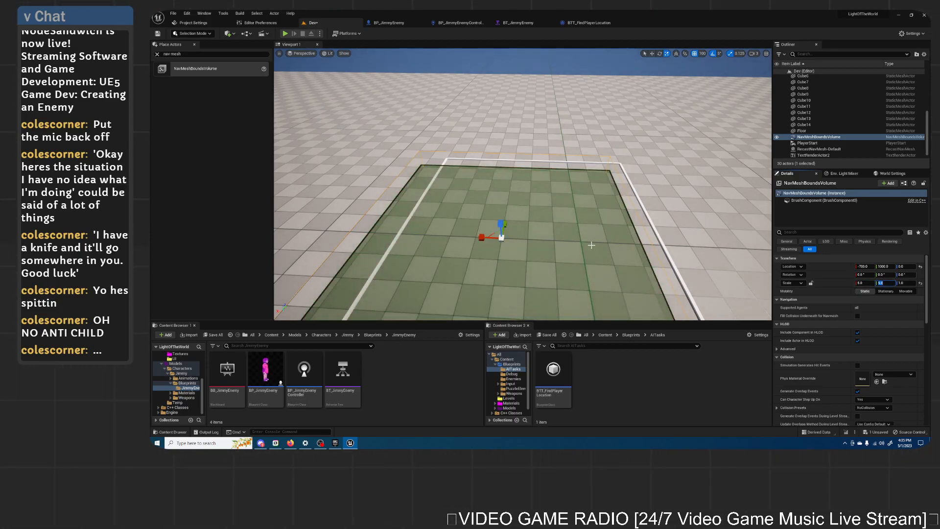
Step: Align the NavMeshBoundsVolume with the square outline by moving it to X -800 and Y 1100
click(555, 215)
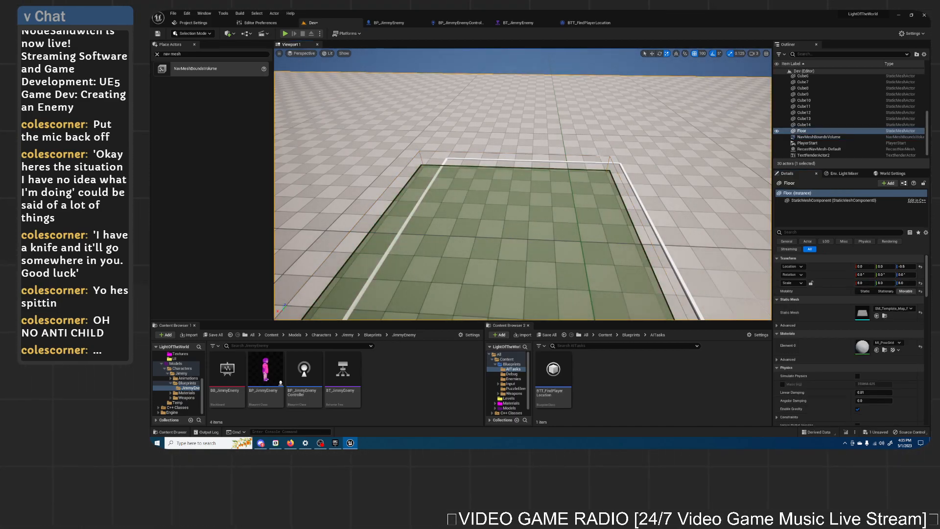
click(594, 206)
right_drag(497, 233, 552, 193)
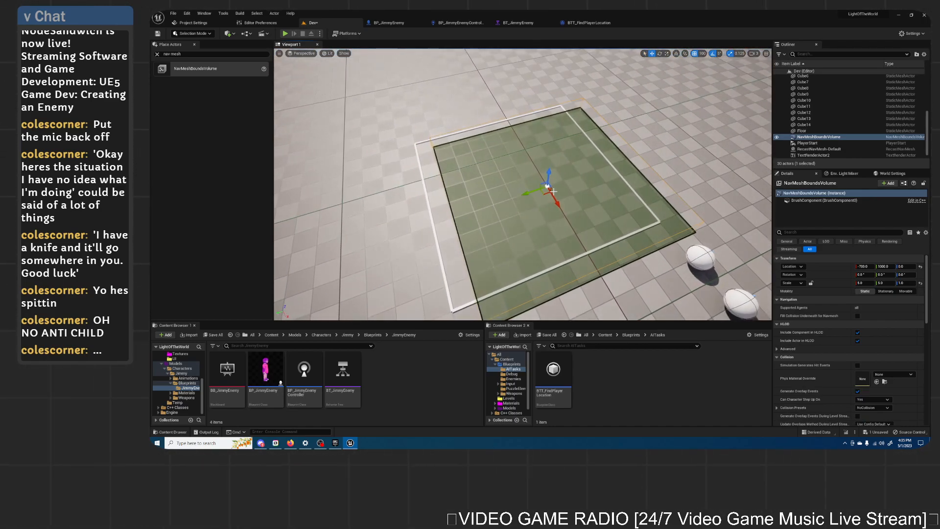
drag(549, 191, 520, 189)
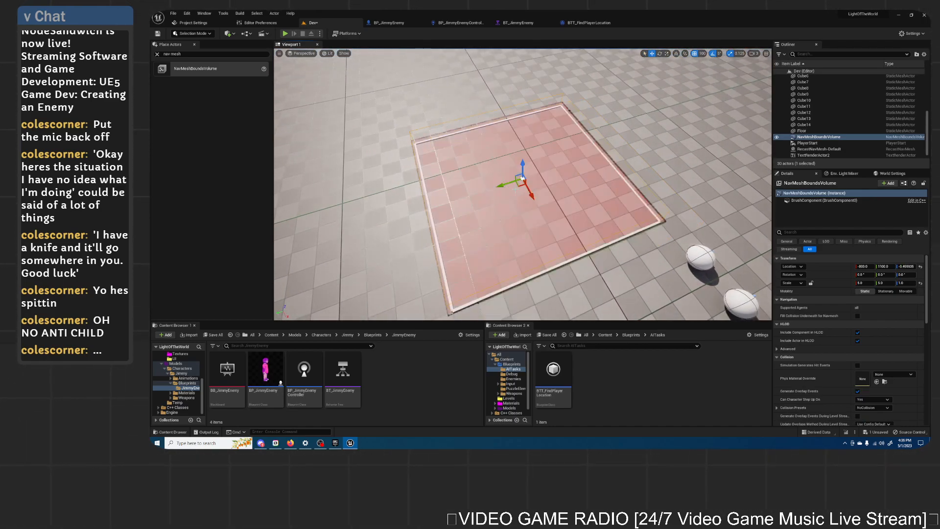
key(d)
right_drag(576, 183, 514, 78)
click(537, 92)
key(d)
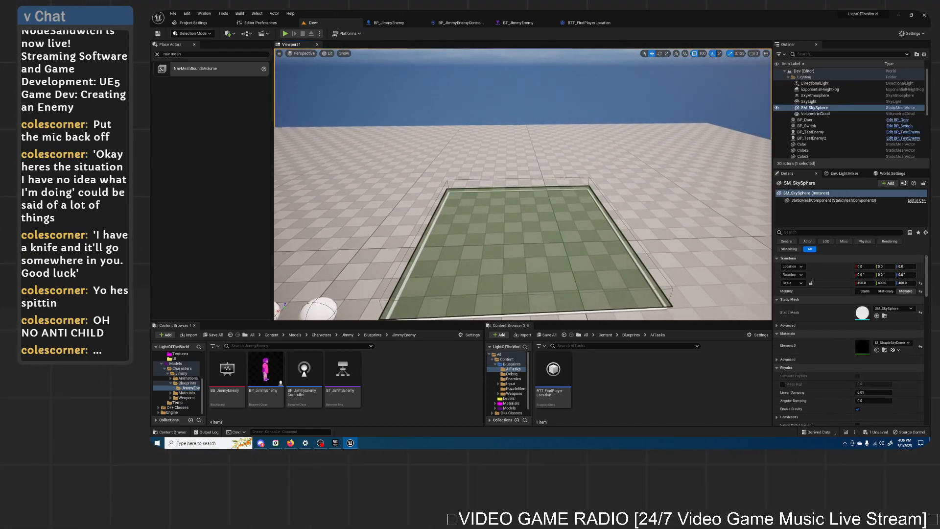
Step: Hide the green navigation overlay in the level and clear the placeable actor search
click(563, 178)
key(p)
right_drag(563, 178, 529, 188)
key(d)
key(s)
key(a)
click(172, 54)
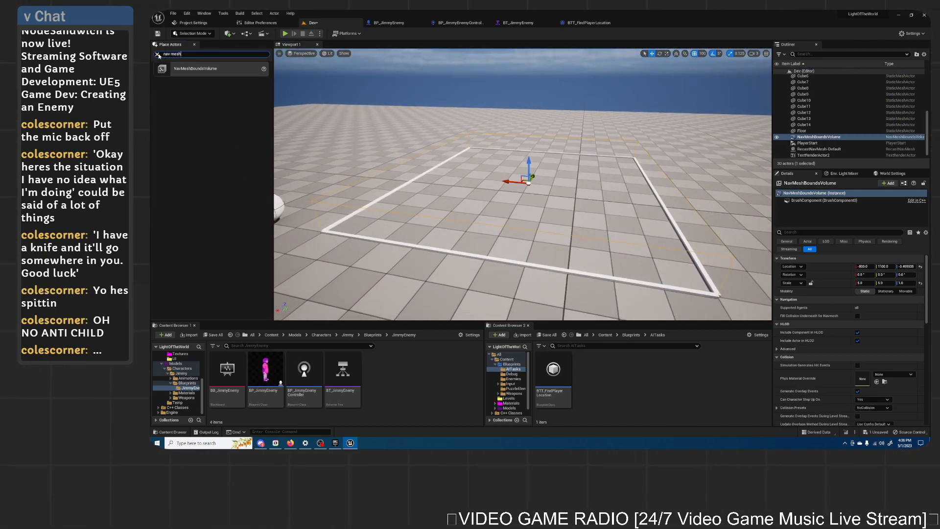
click(157, 55)
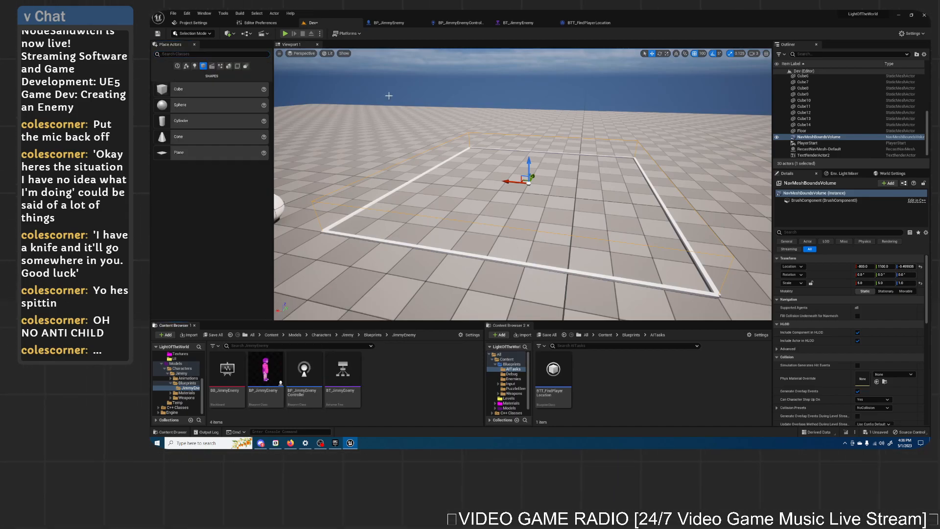
Step: Delete the Camera, SpringArm and Arrow1 components from BP_JimmyEnemy, and compile and save the blueprint
click(395, 24)
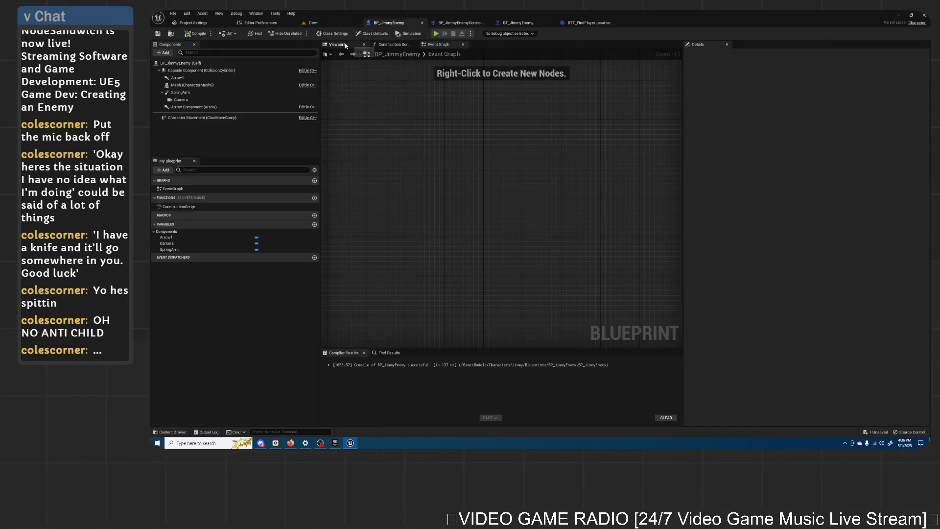
click(382, 177)
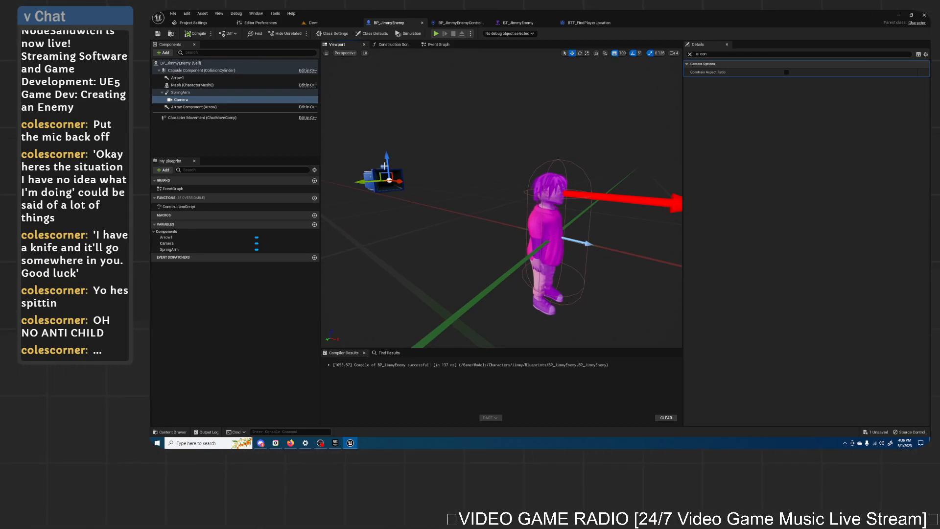
key(Delete)
key(Delete)
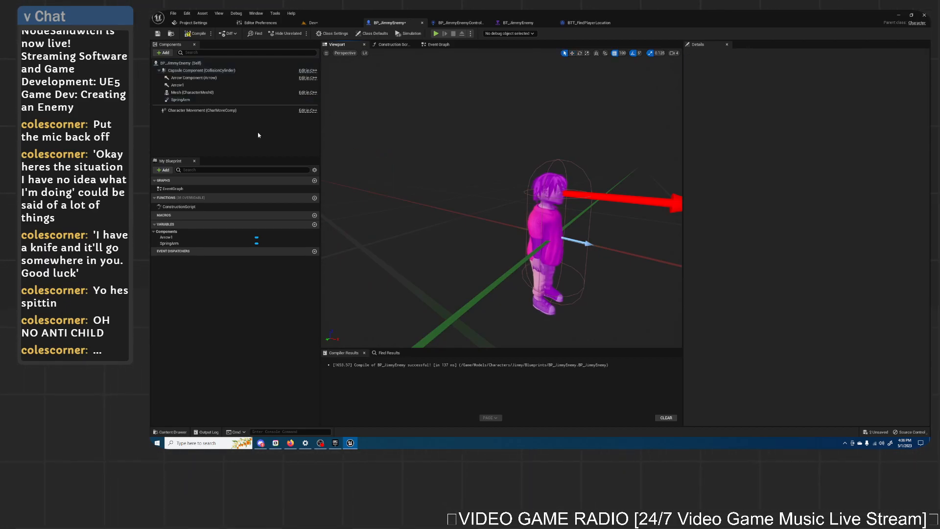
click(193, 85)
key(Delete)
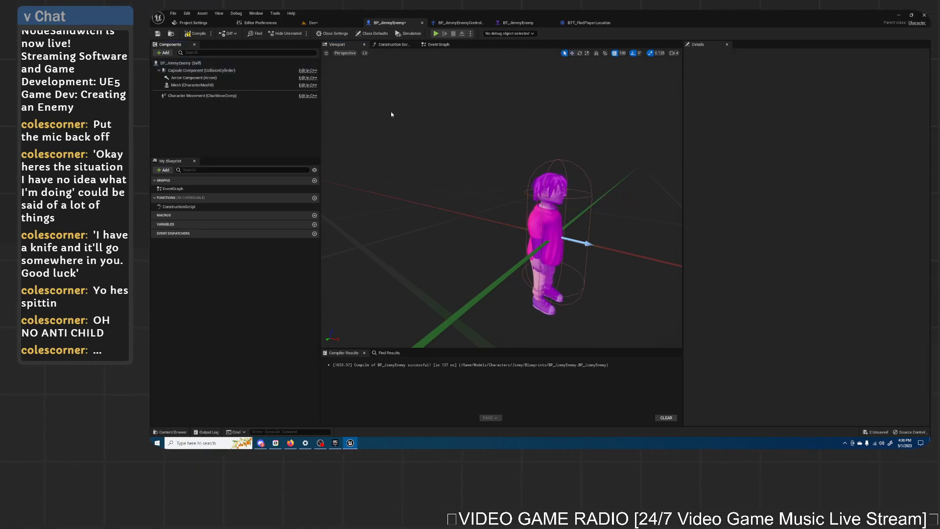
click(187, 35)
click(158, 34)
Step: Place a BP_JimmyEnemy instance in the Dev level inside the square outline
click(313, 23)
drag(265, 370, 527, 186)
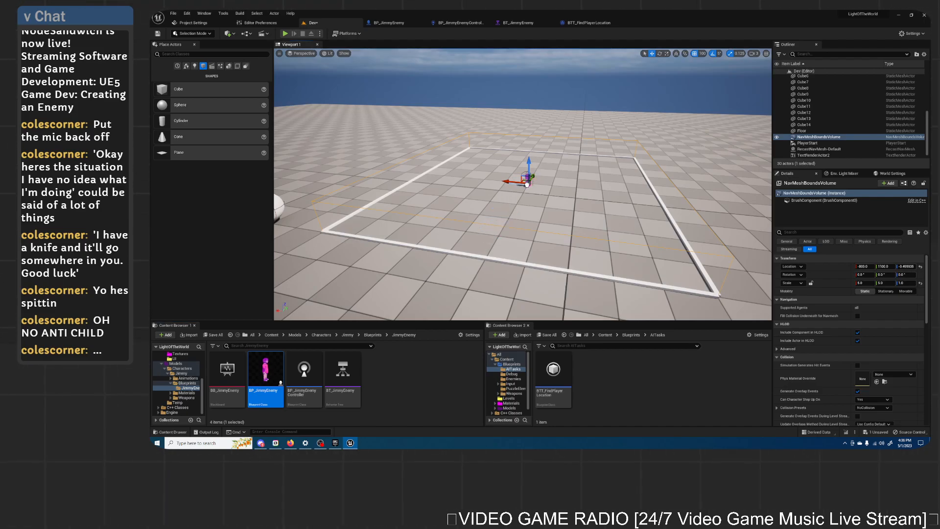
click(596, 93)
Step: Play-test the level, running the player around inside the square outline to check how the enemy chases
click(285, 34)
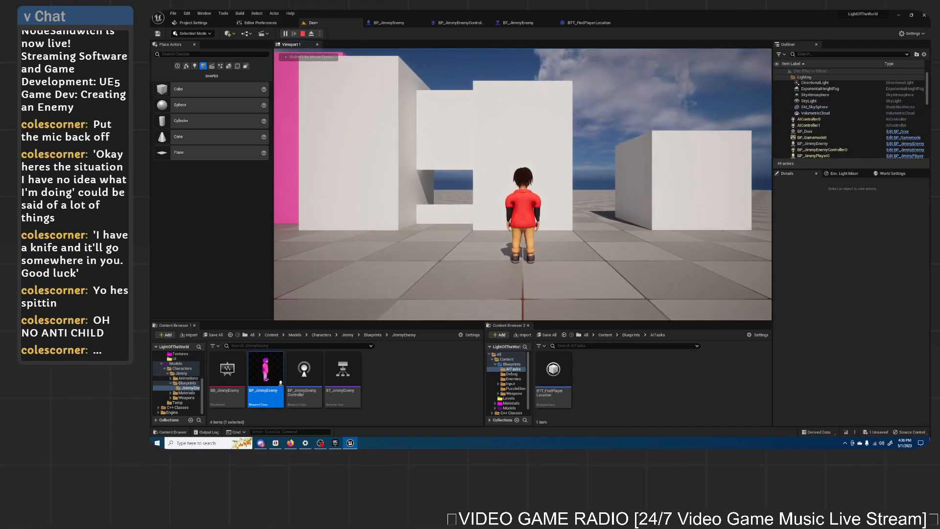
key(d)
key(w)
key(w)
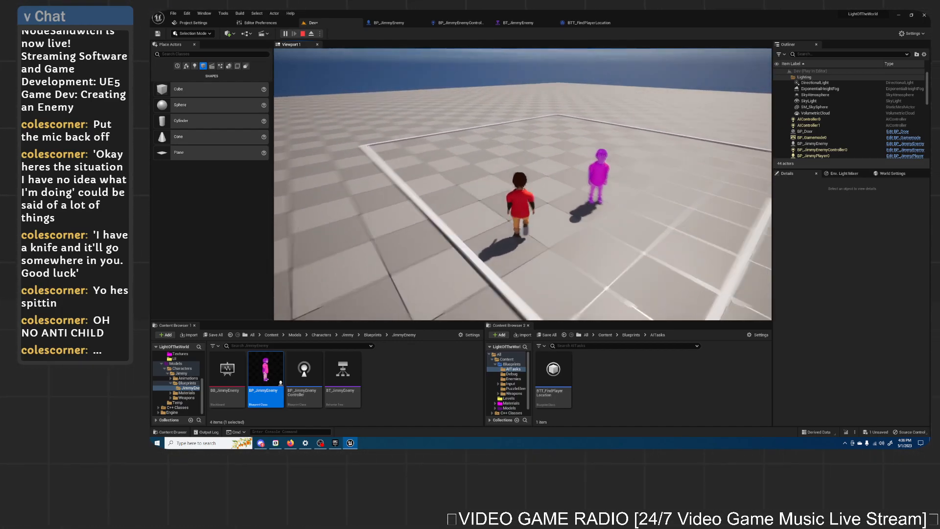
key(a)
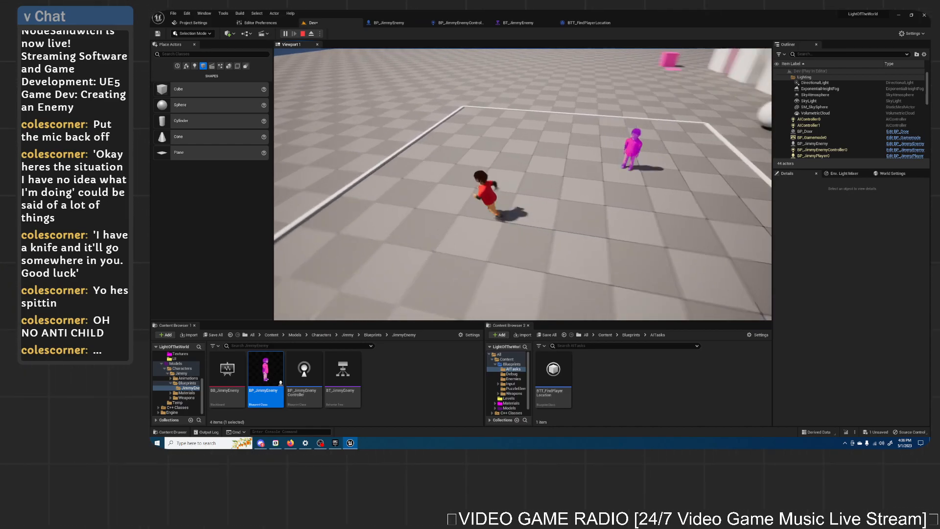
key(d)
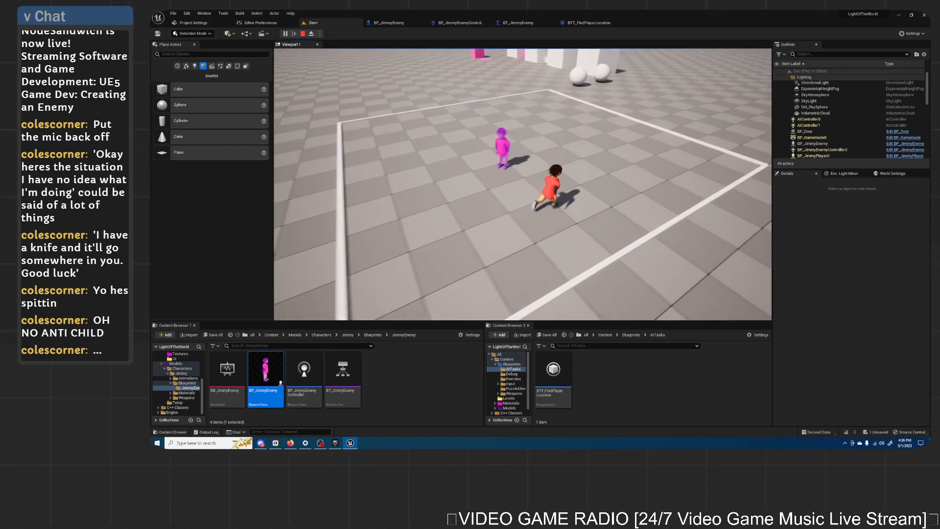
key(d)
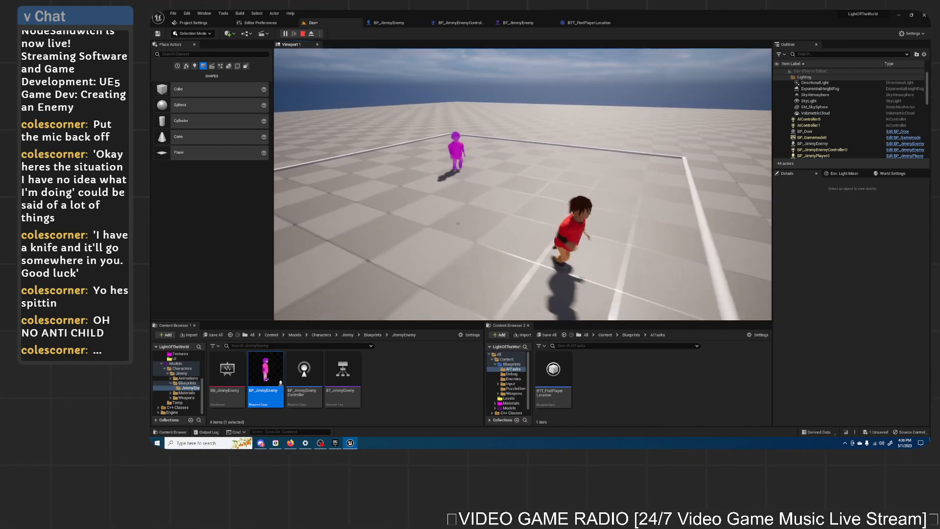
key(a)
key(w)
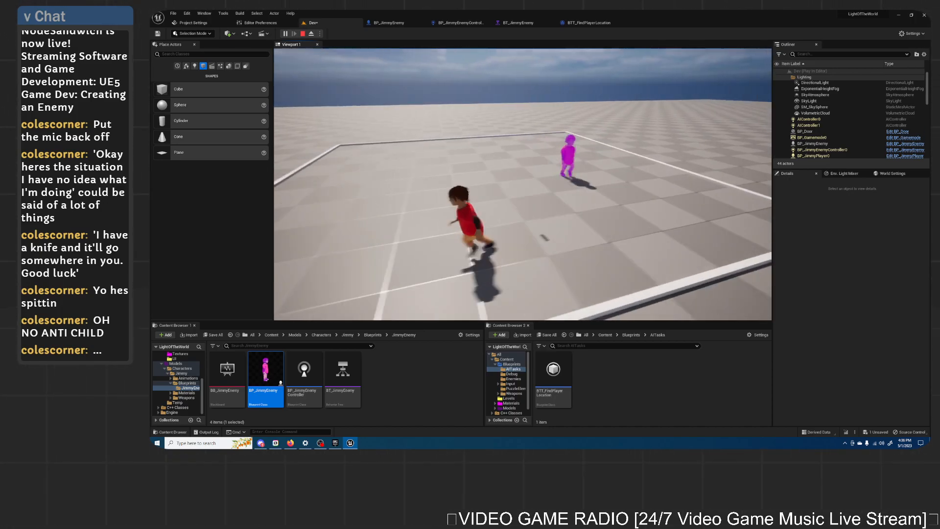
key(Escape)
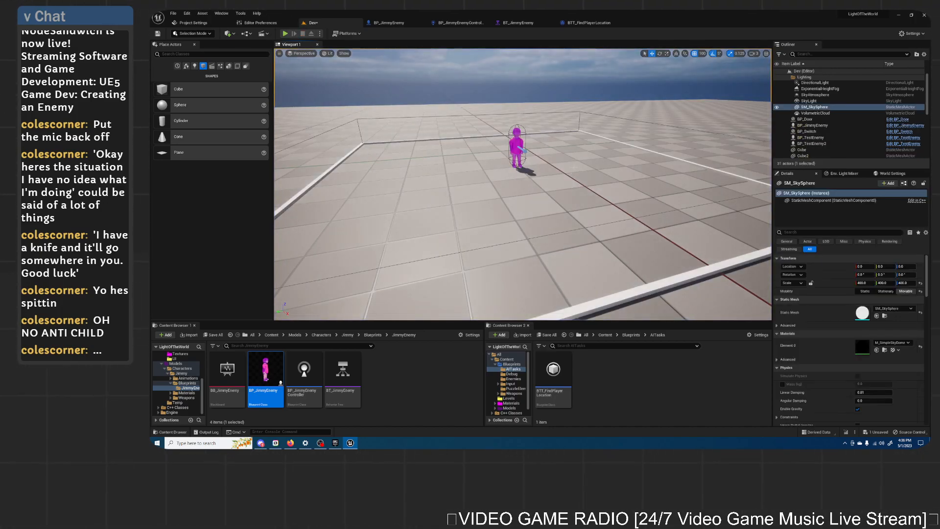
Step: Set the Move To node's Acceptable Radius to 100 in BT_JimmyEnemy and save the behavior tree
click(449, 23)
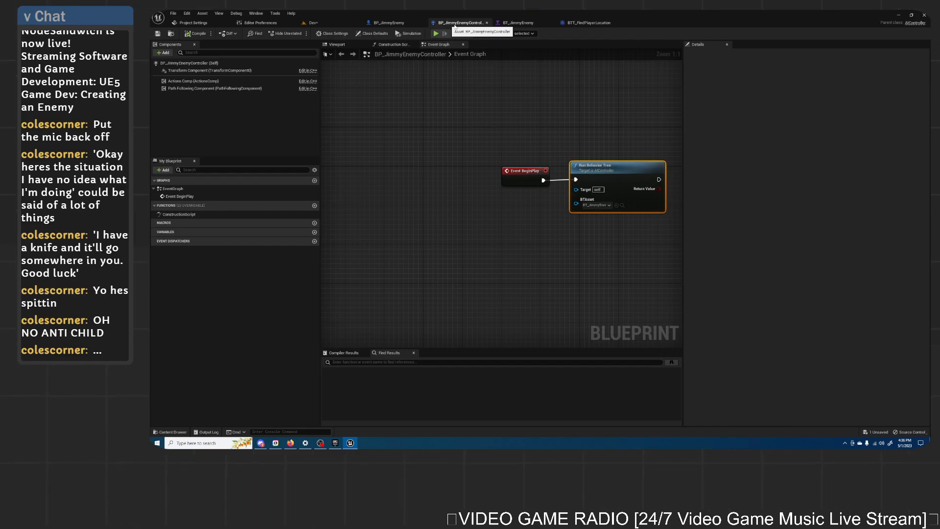
click(518, 23)
click(589, 23)
click(521, 23)
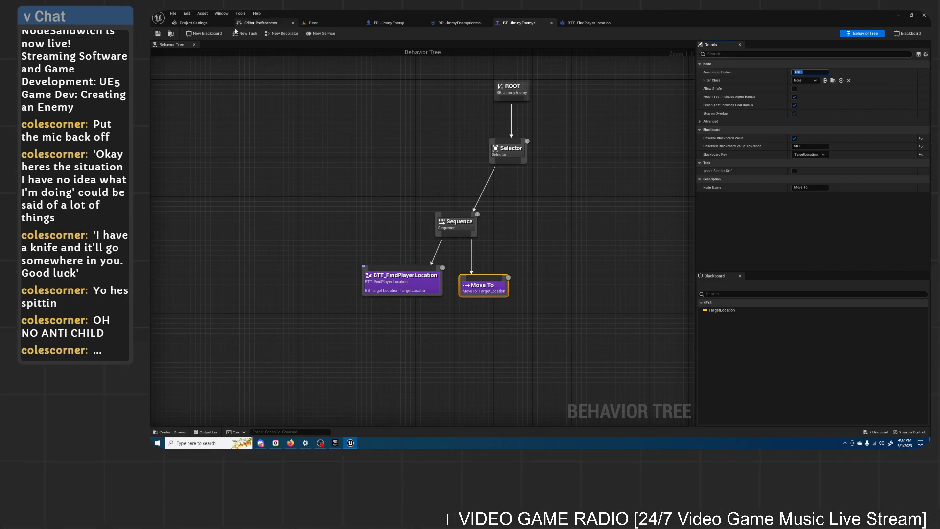
click(157, 33)
Step: Play-test the Dev level again, moving the player in and out of the square to check the enemy's chase distance and area limits
click(311, 23)
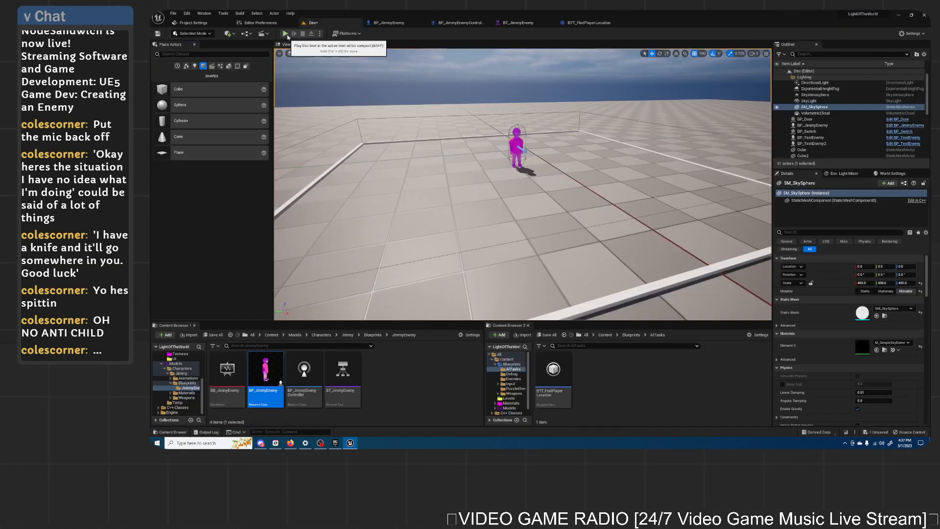
click(284, 33)
key(w)
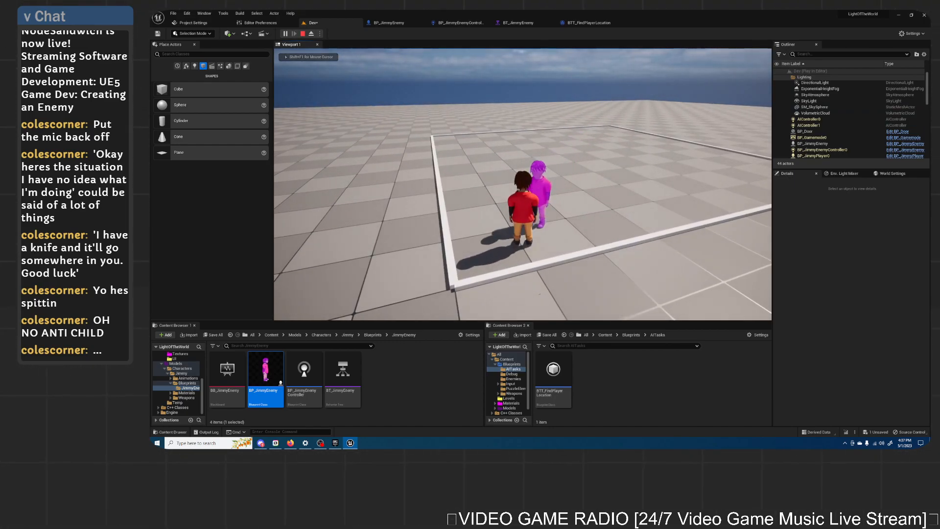
key(d)
key(s)
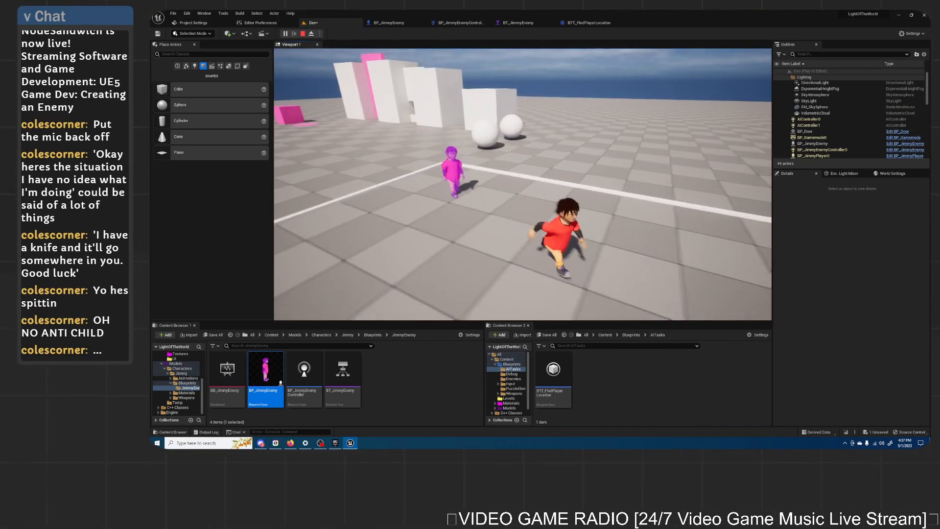
key(a)
key(w)
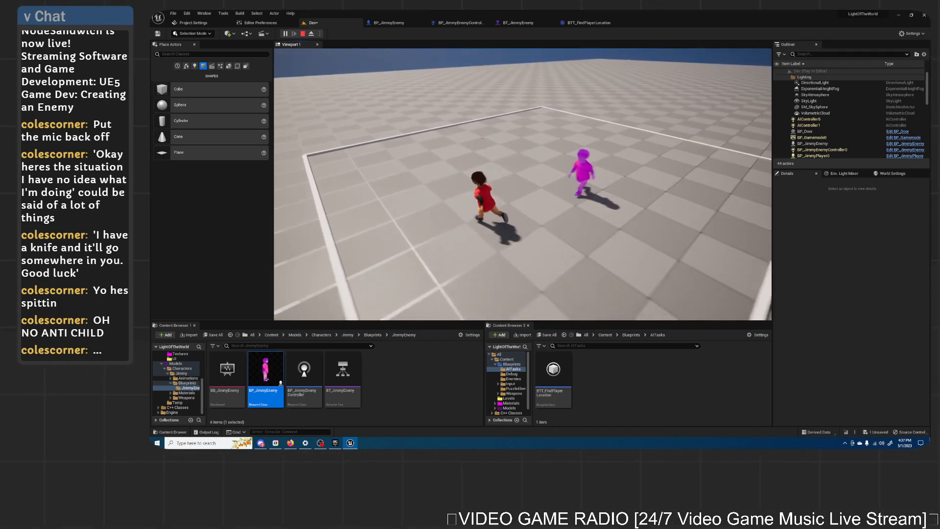
key(a)
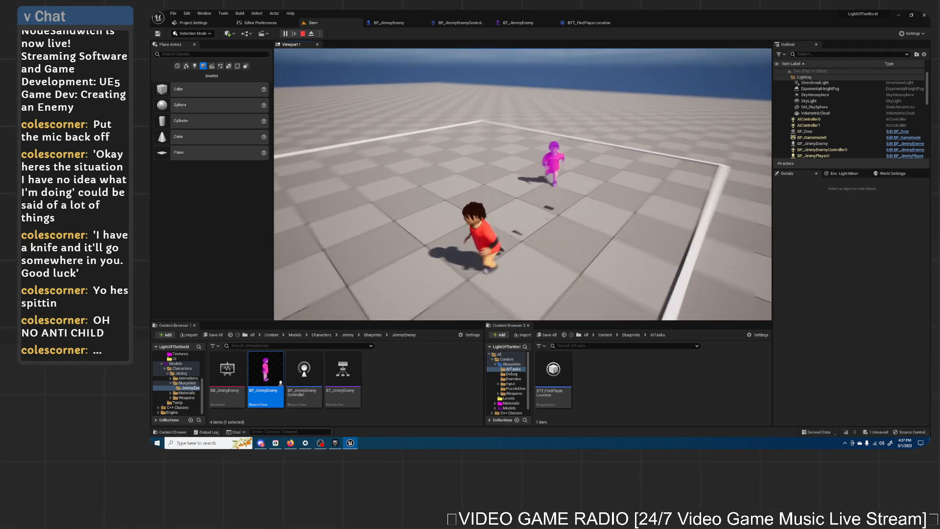
key(s)
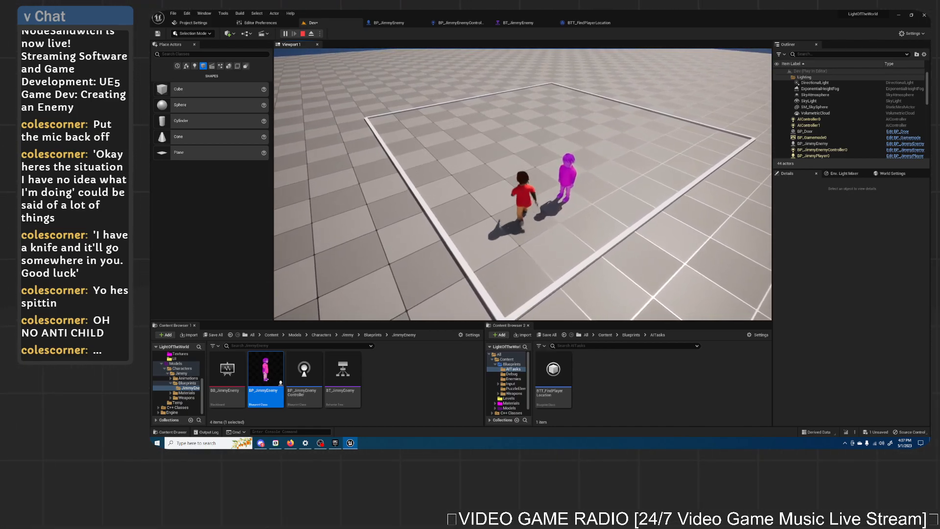
key(a)
key(s)
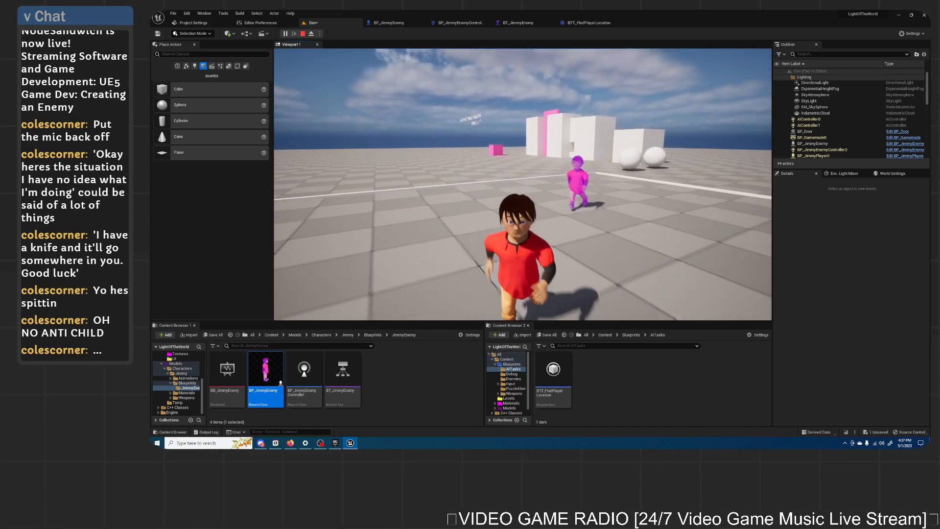
key(d)
key(w)
key(shift+F1)
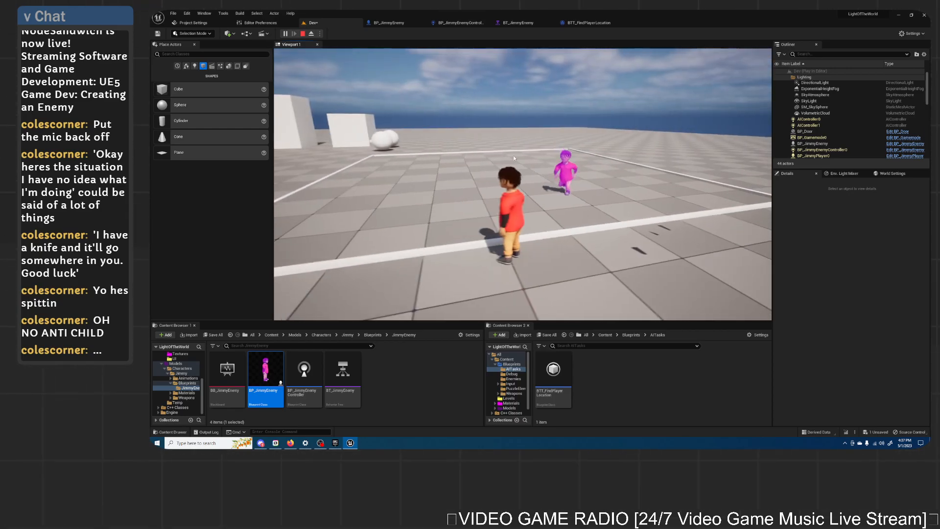
key(Escape)
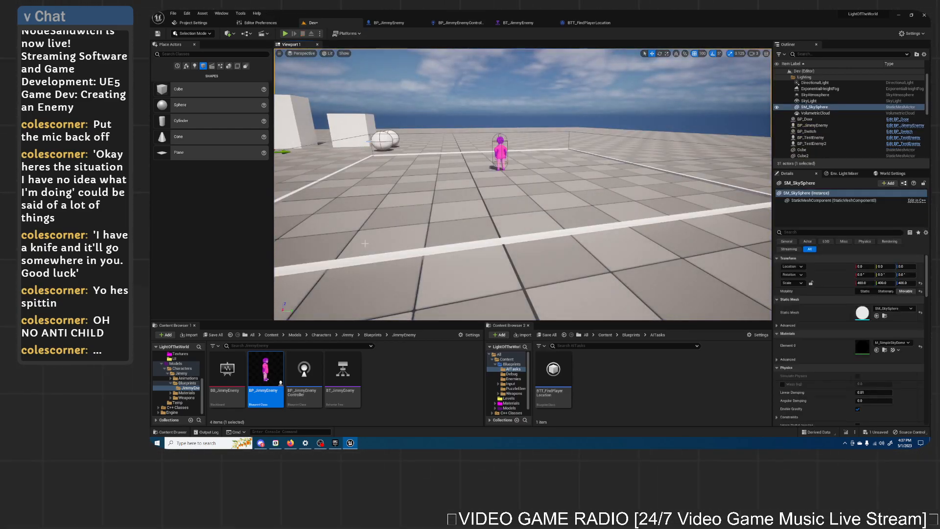
Step: Switch to Firefox and watch the testing section of the "Melee AI Part 2 - Enemy AI Setup" tutorial, pausing it after the demonstration
click(292, 443)
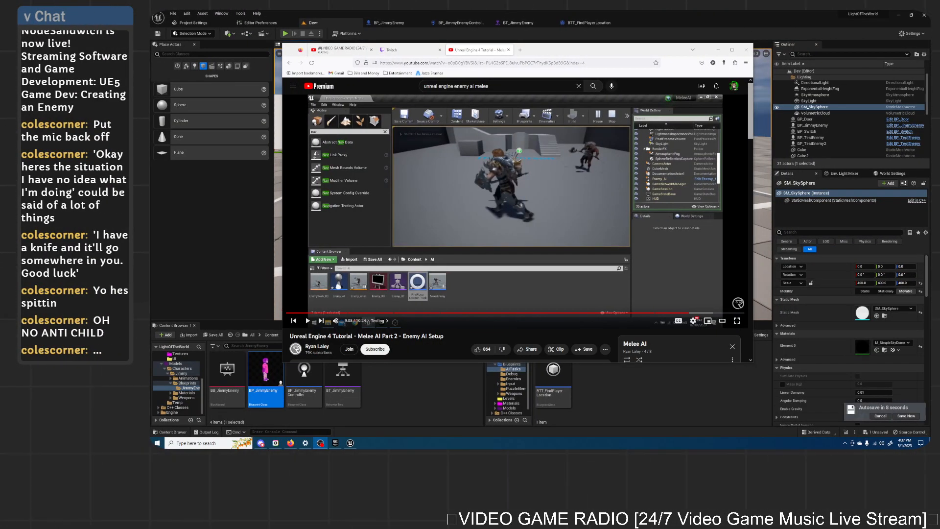
drag(568, 51, 571, 50)
click(660, 258)
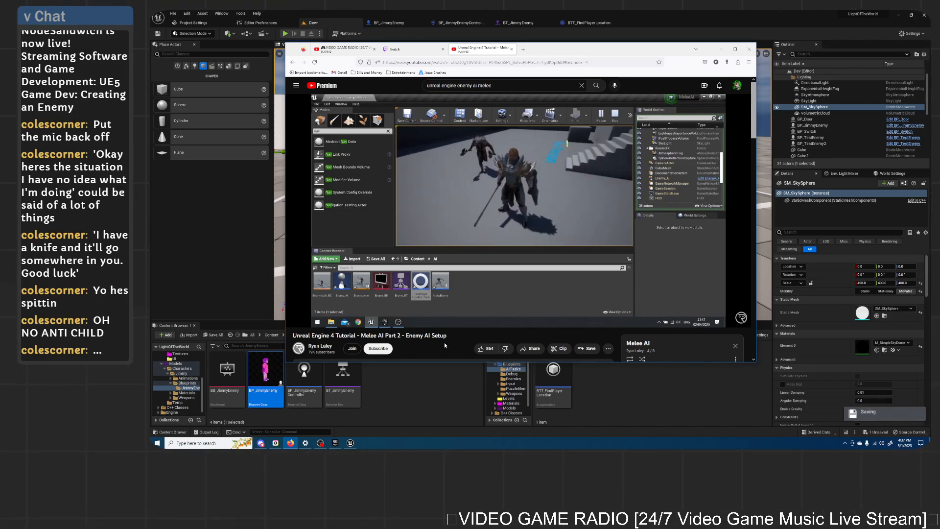
click(516, 226)
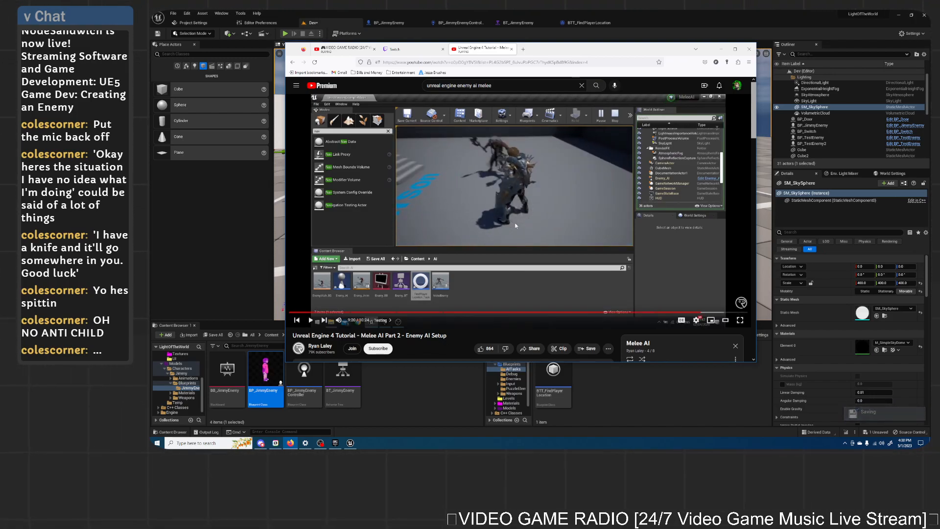
scroll(435, 258, down, 2)
scroll(462, 292, up, 2)
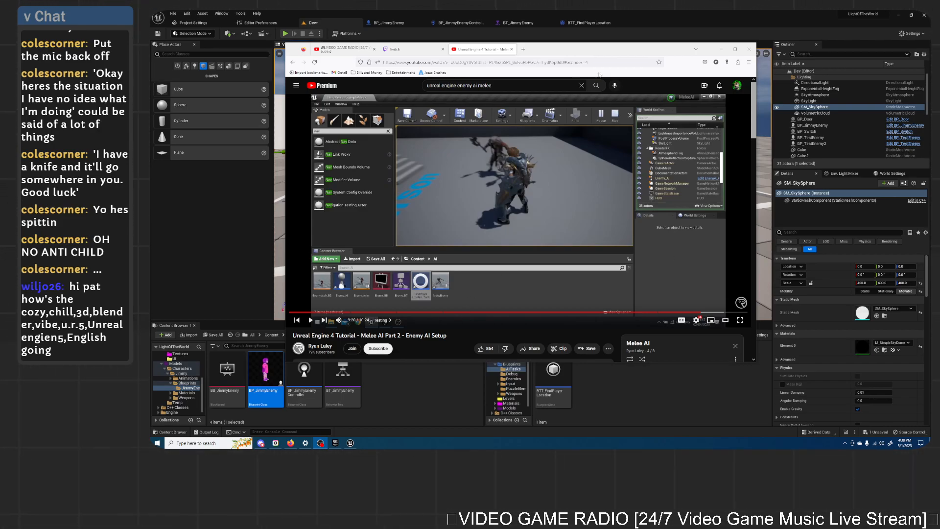
drag(587, 51, 587, 49)
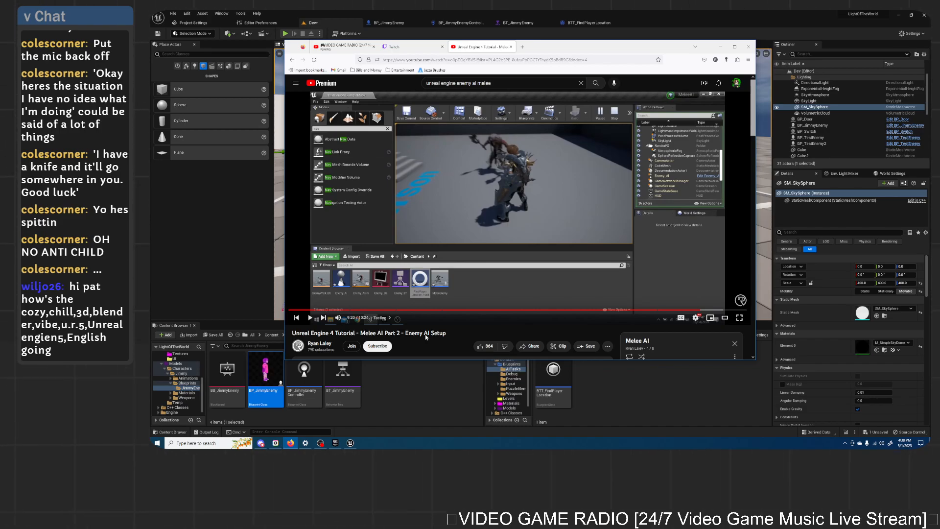
Step: Return to Unreal Editor and play-test the Dev level, running the player around the enemy inside the square to check its chase, and end the session
click(665, 27)
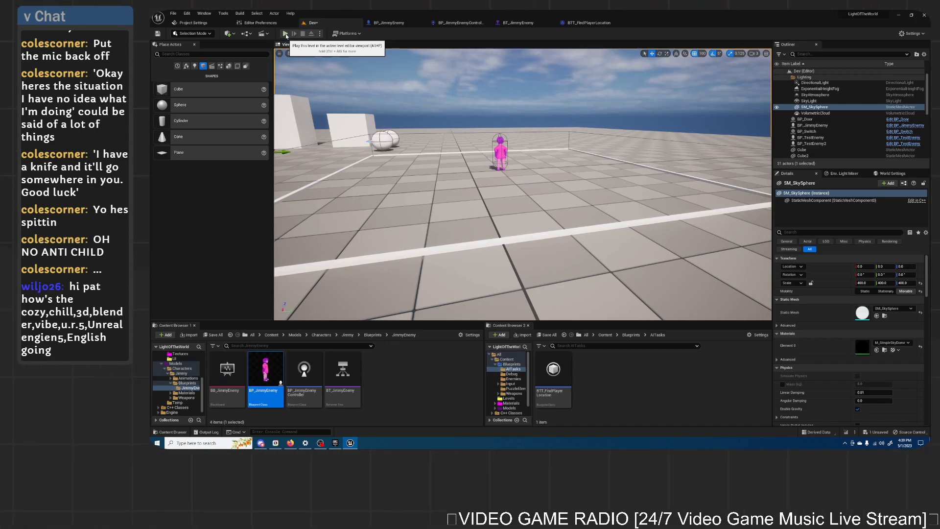
click(285, 33)
key(w)
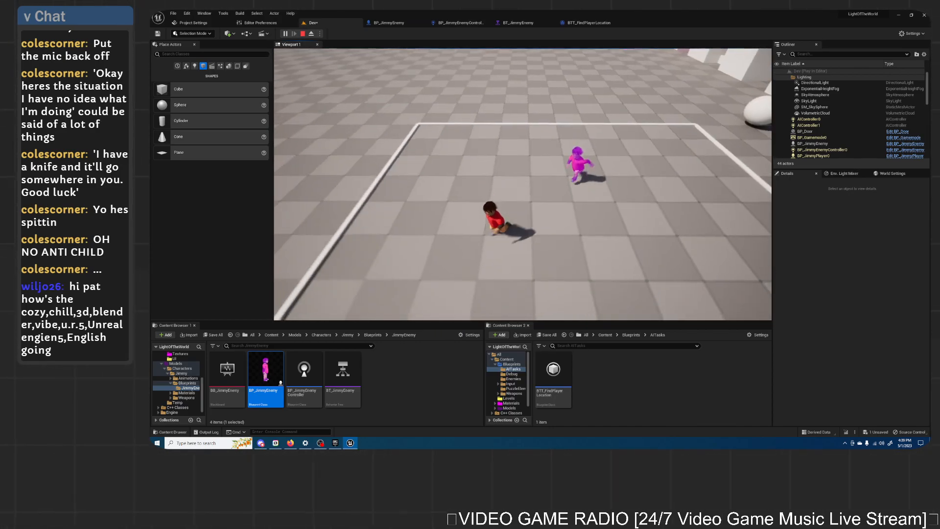
key(d)
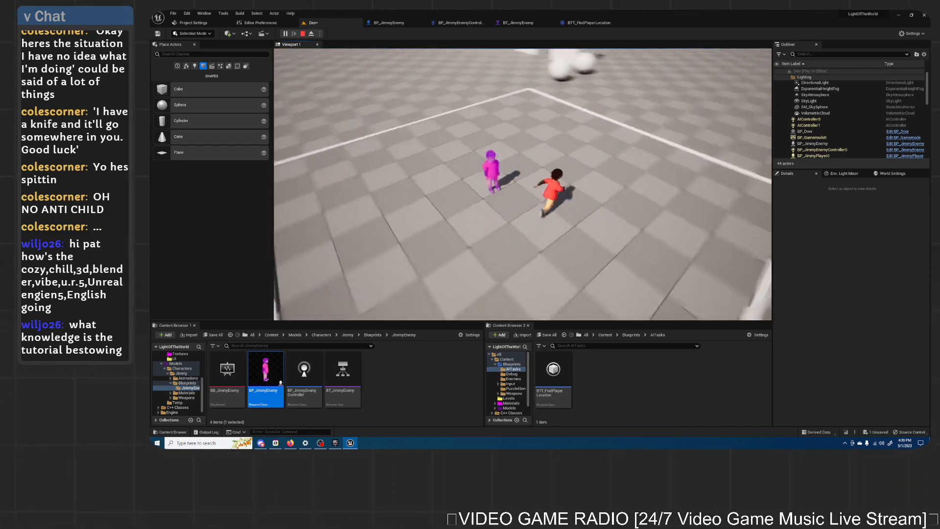
key(a)
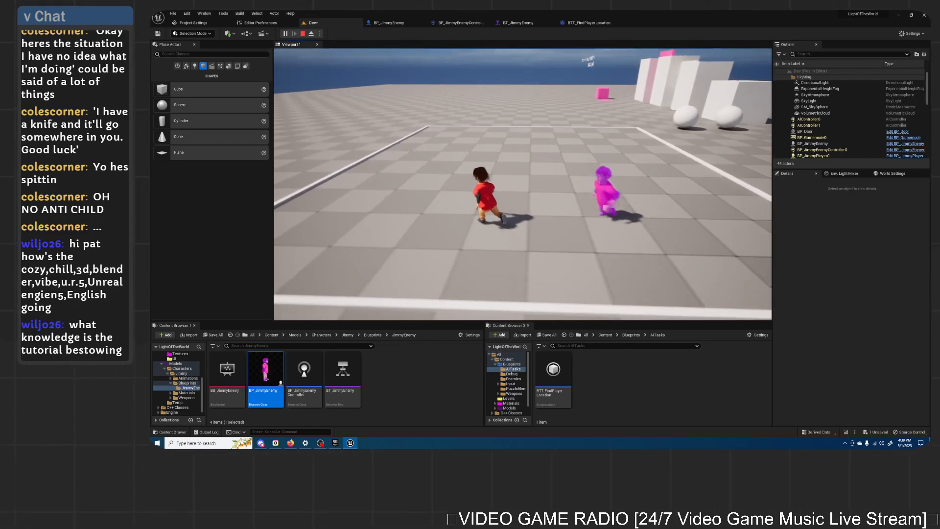
key(d)
key(s)
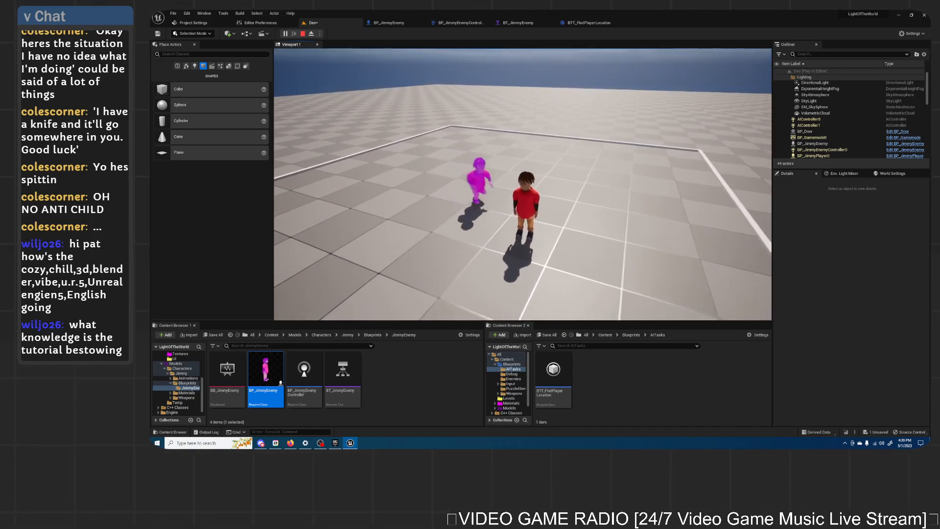
key(a)
key(w)
key(d)
key(s)
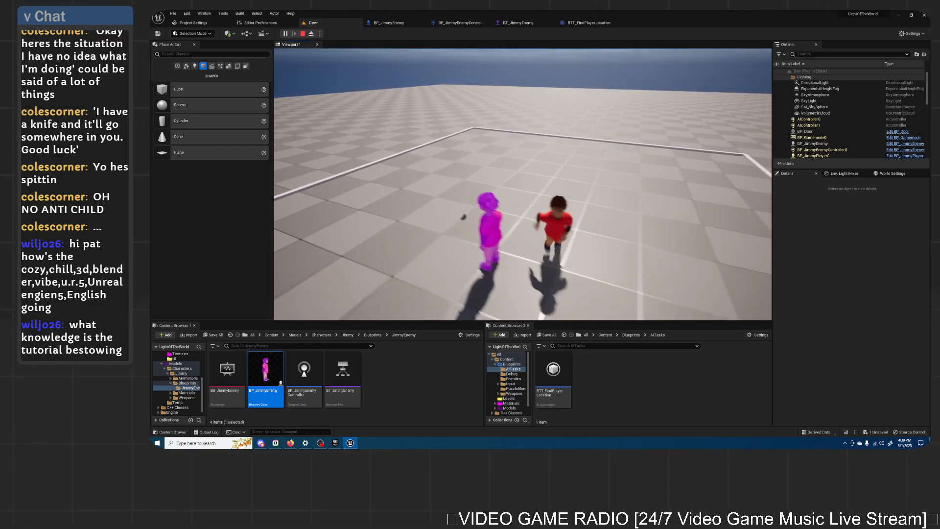
key(a)
key(w)
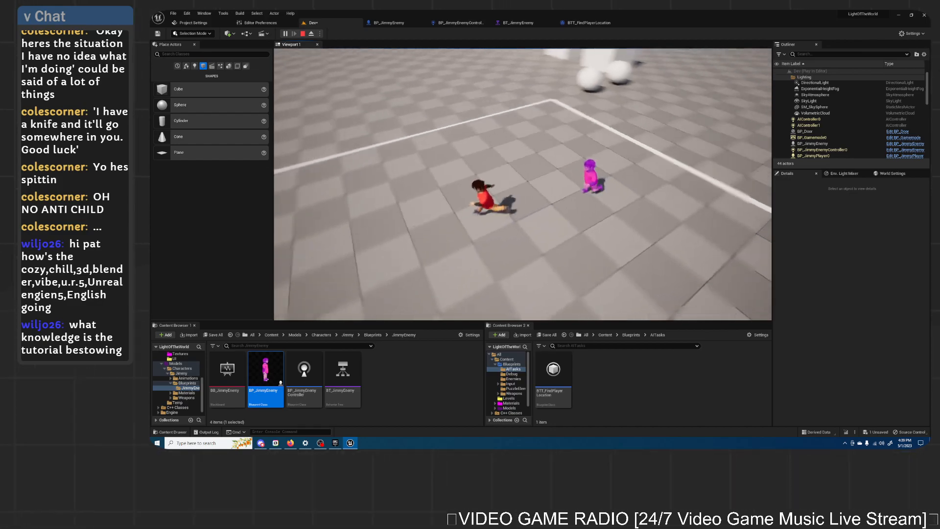
key(Escape)
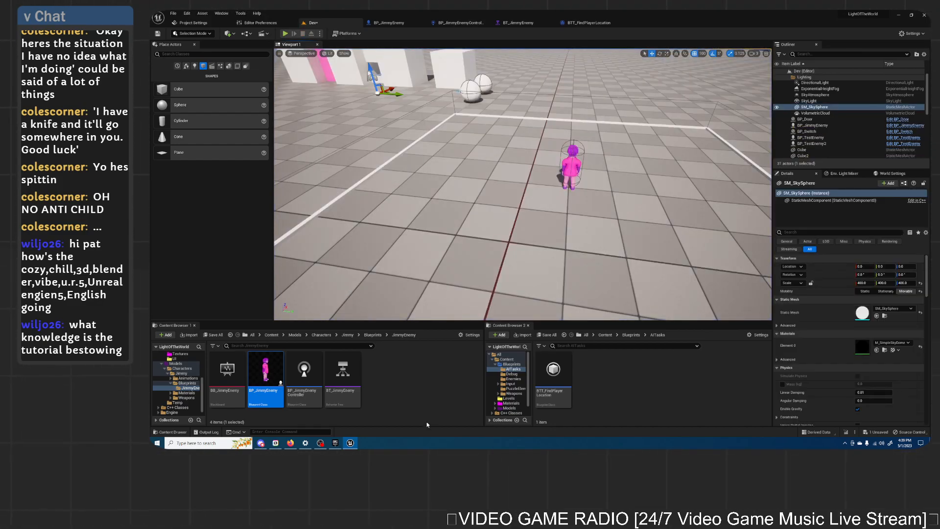
Step: Switch to Firefox and open the playlist's "Melee AI Part 3 - The Holding State" tutorial
click(290, 443)
scroll(483, 290, down, 2)
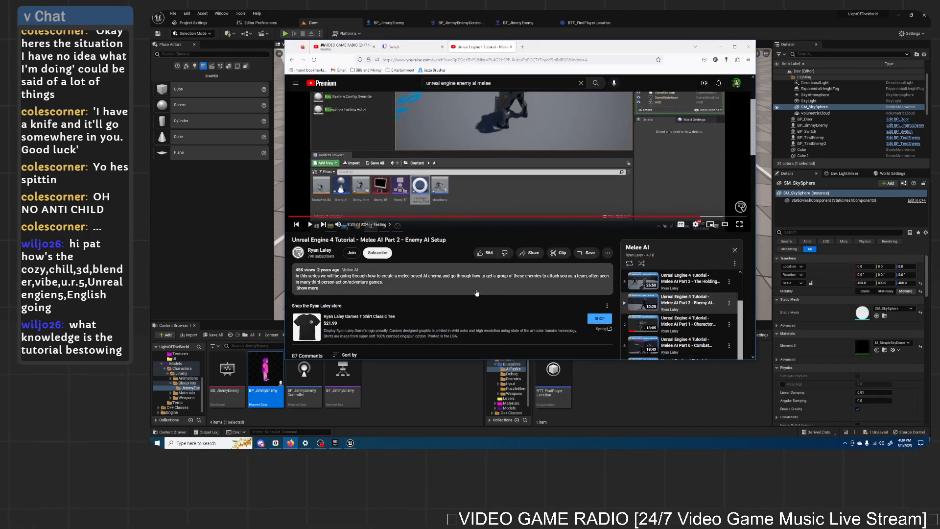
scroll(477, 293, down, 2)
scroll(694, 248, up, 1)
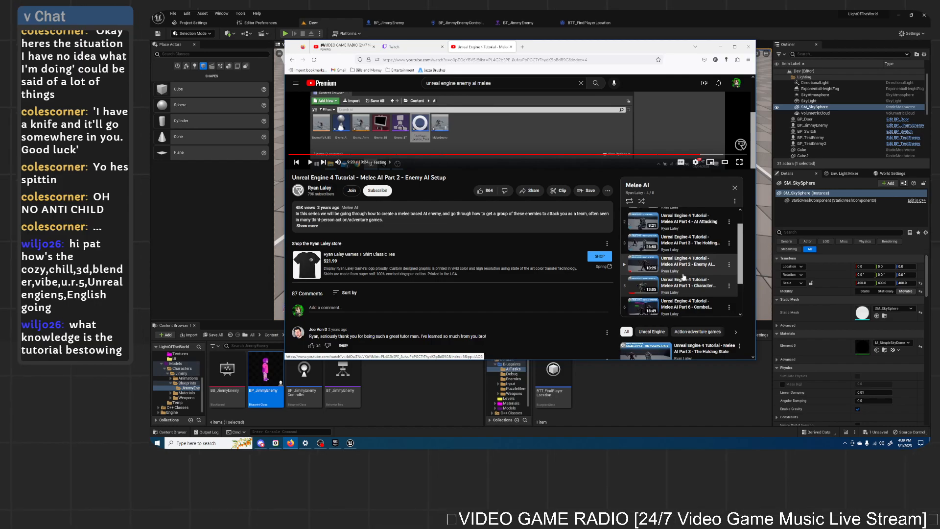
click(692, 247)
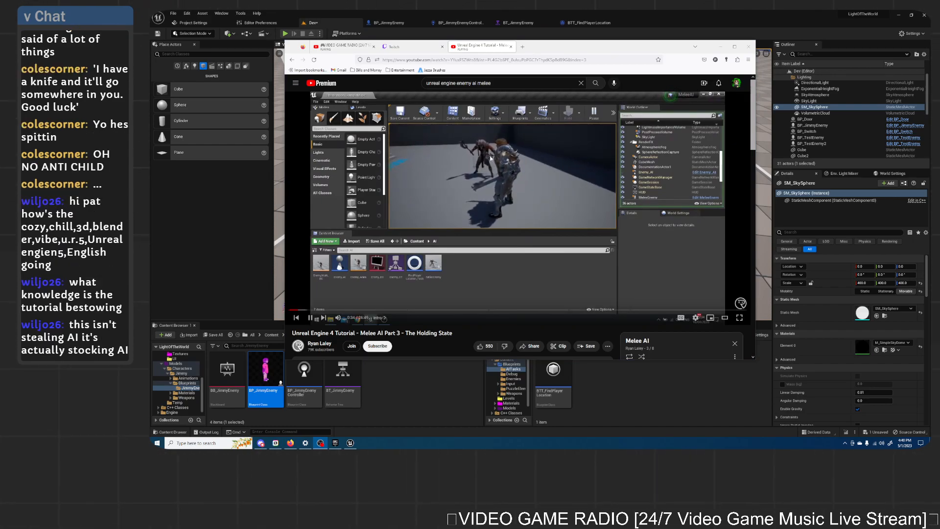
Step: Watch the Part 3 tutorial's introduction through the creation of the state enumeration, and pause it there
click(546, 227)
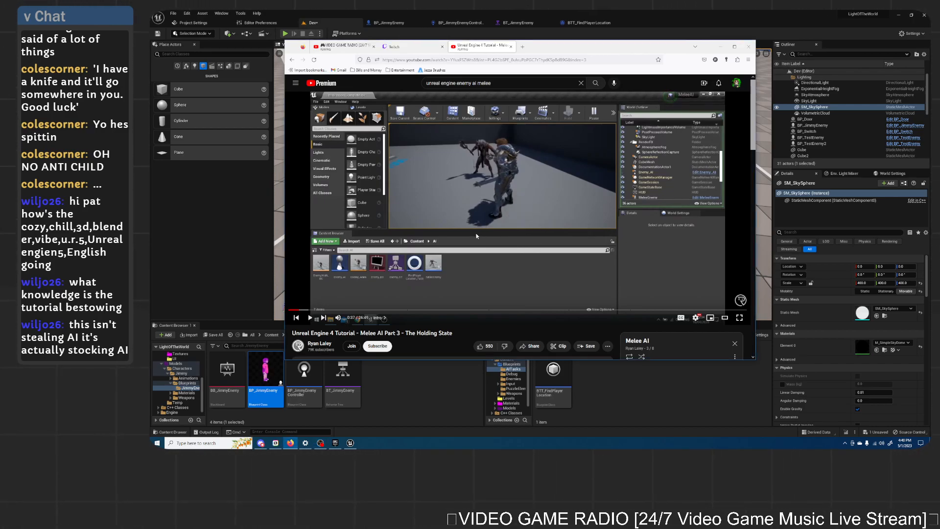
click(504, 191)
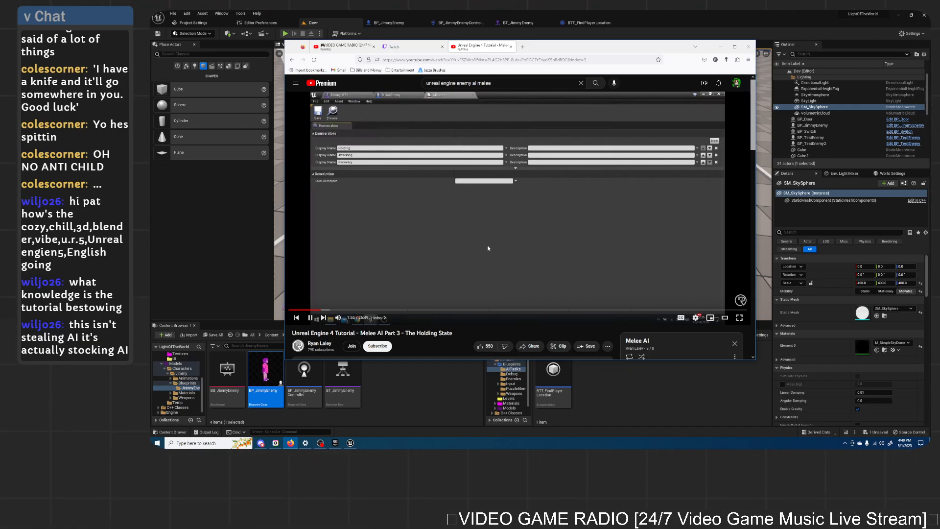
click(466, 239)
Step: Back in Unreal Editor, create an Enumeration asset named ENUM_JimmyEnemyStates in the JimmyEnemy blueprints folder
click(415, 380)
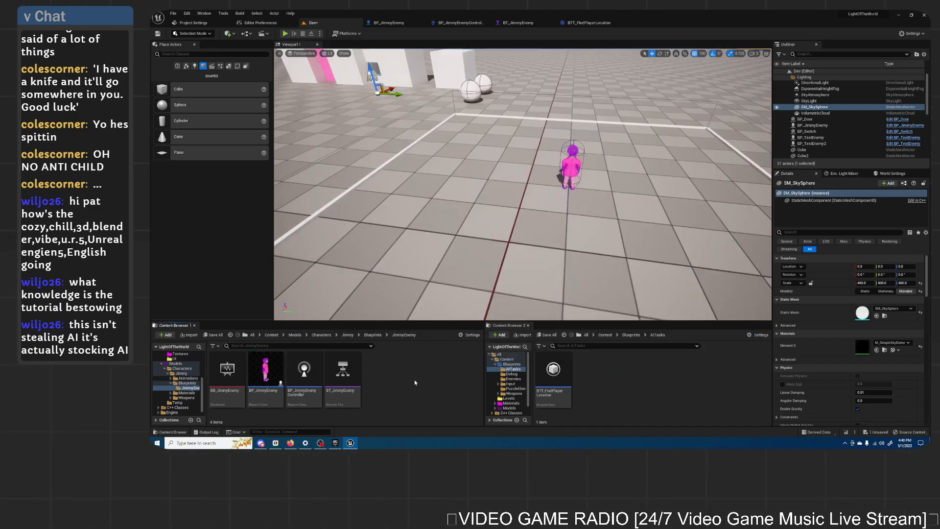
right_click(414, 380)
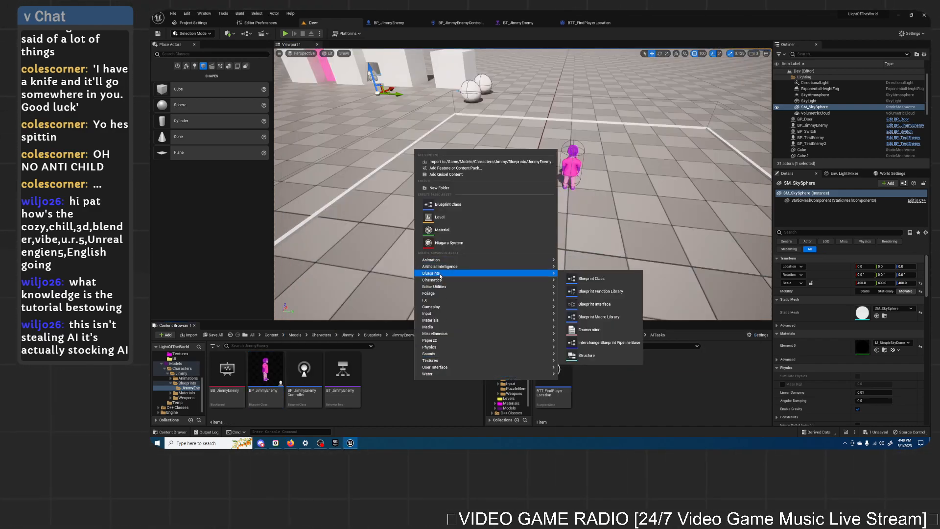
click(594, 327)
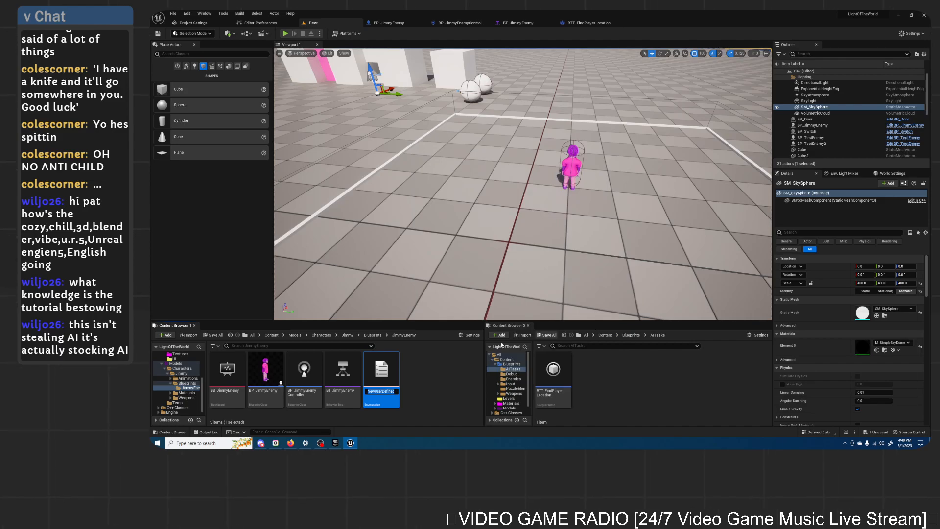
text(ENUM)
key(BackSpace)
key(BackSpace)
key(BackSpace)
key(Return)
Step: Open ENUM_JimmyEnemyStates, add three enumerators named Holding, Attacking and Recovery, and save the asset
double_click(394, 378)
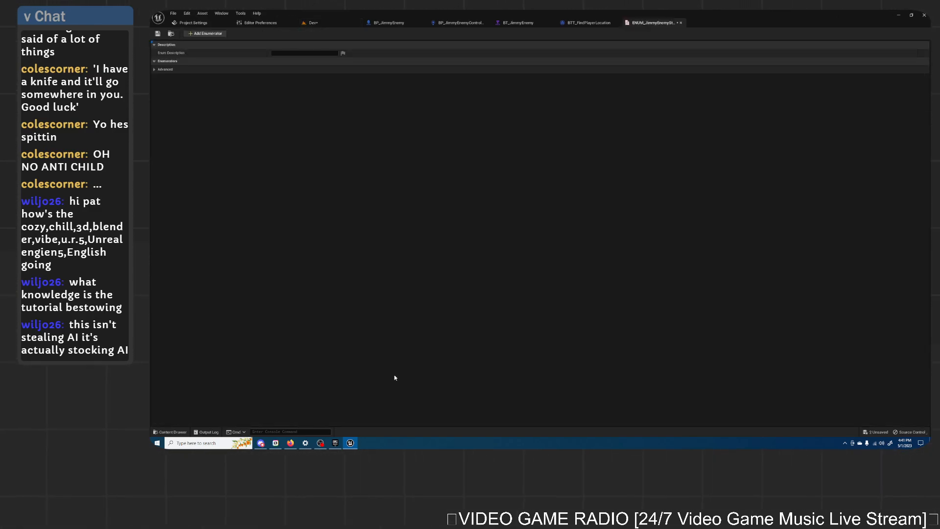
click(207, 33)
click(207, 34)
click(207, 33)
click(328, 70)
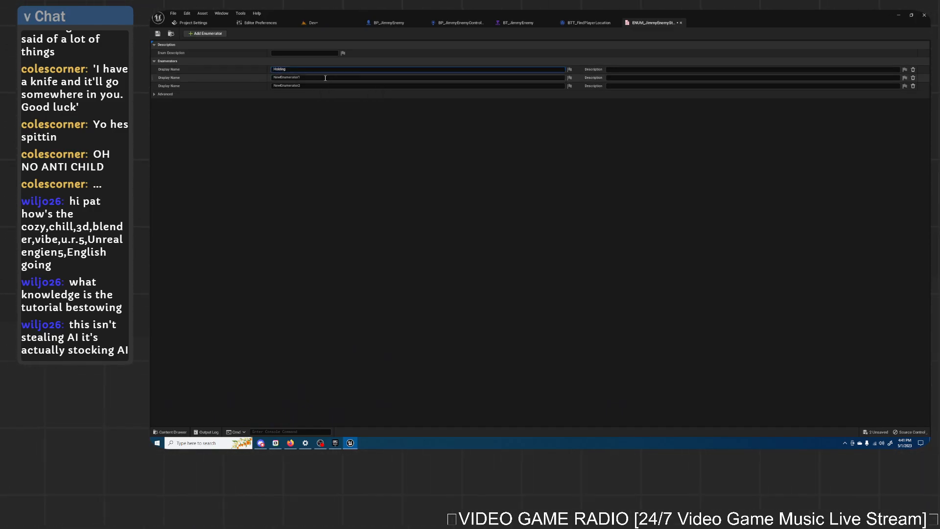
click(303, 77)
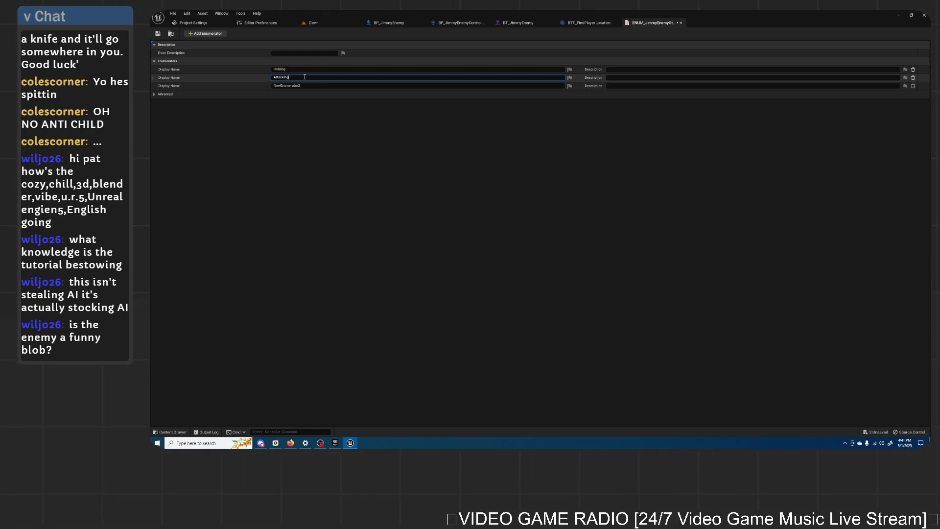
click(318, 86)
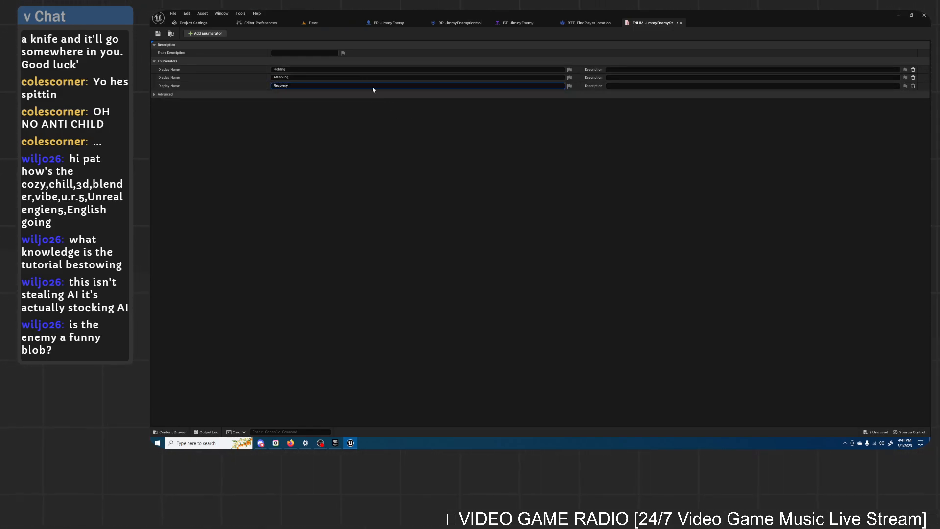
click(157, 34)
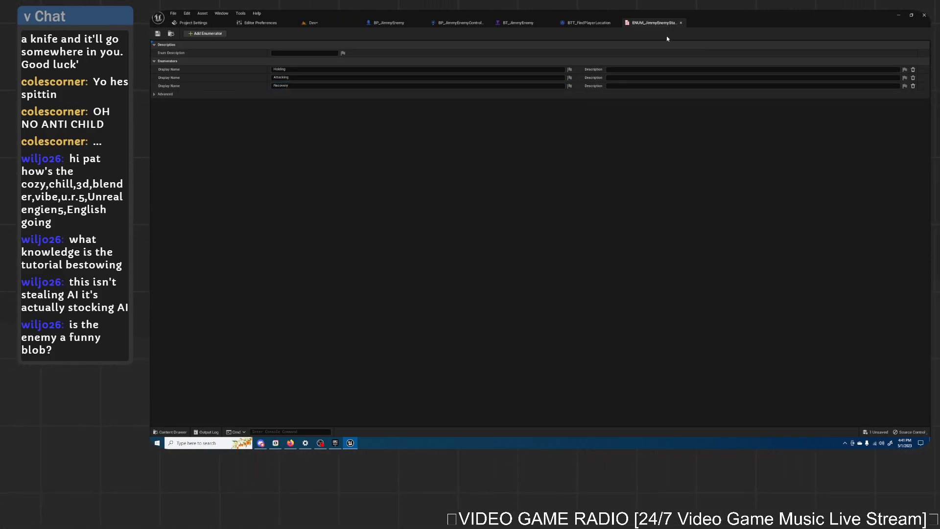
Step: Return to the Dev level and view the pink enemy character up close
click(324, 25)
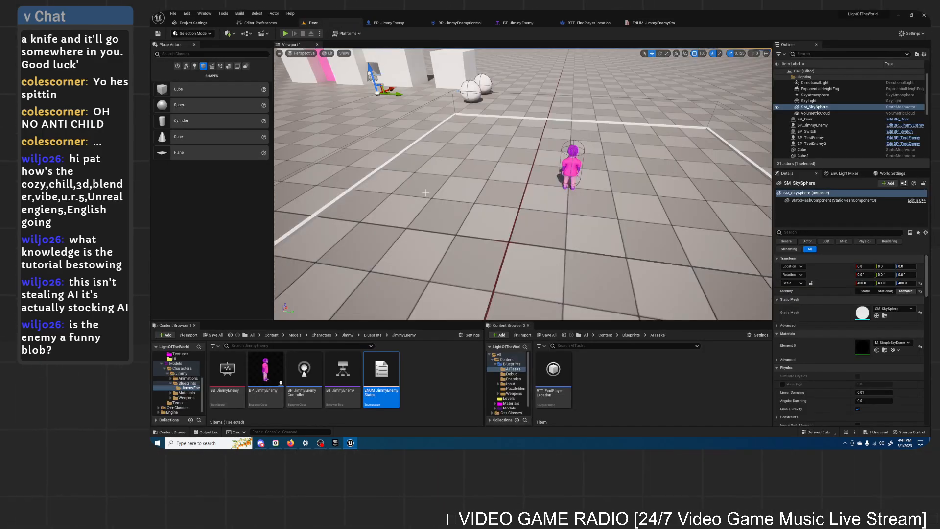
right_drag(512, 166, 569, 199)
key(a)
key(w)
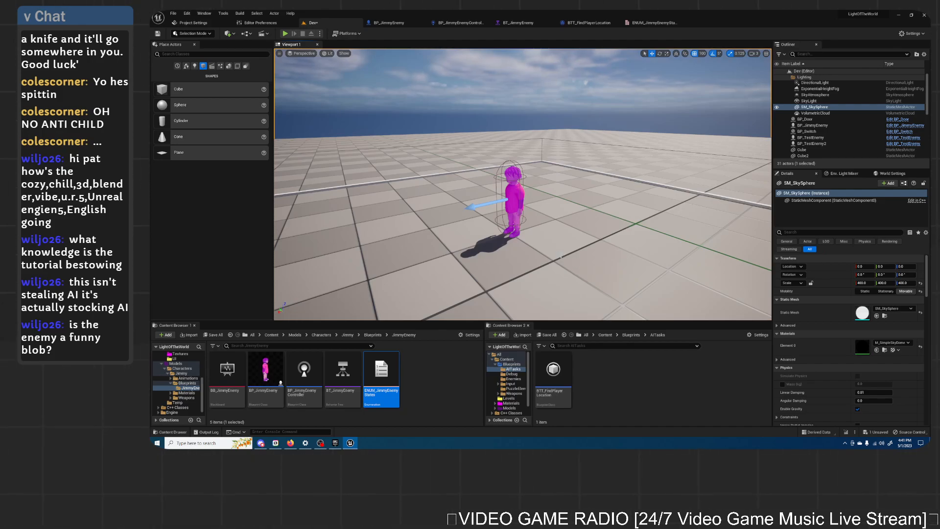
Step: Switch to Firefox and watch how the tutorial adds a state variable to the AI controller and sets its default value, pausing there
click(291, 442)
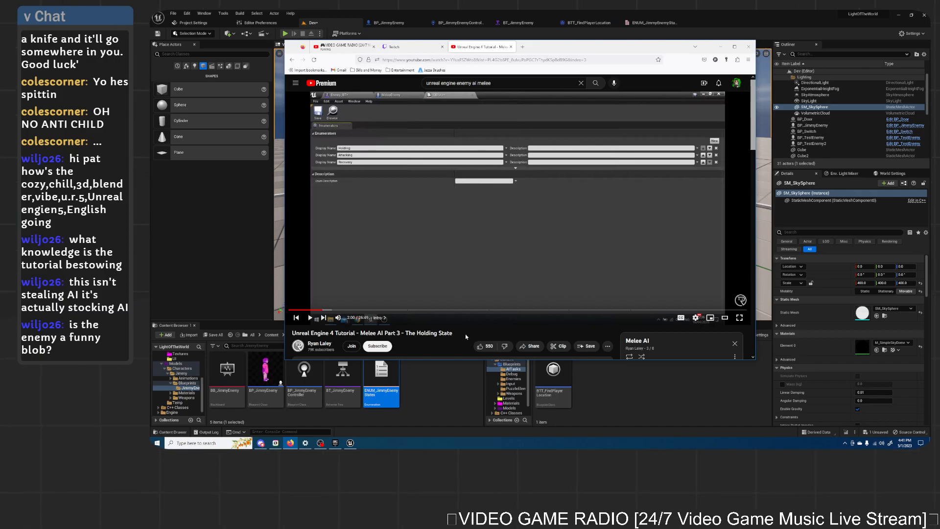
mouse_move(615, 49)
mouse_down()
mouse_move(618, 257)
mouse_move(610, 59)
mouse_up()
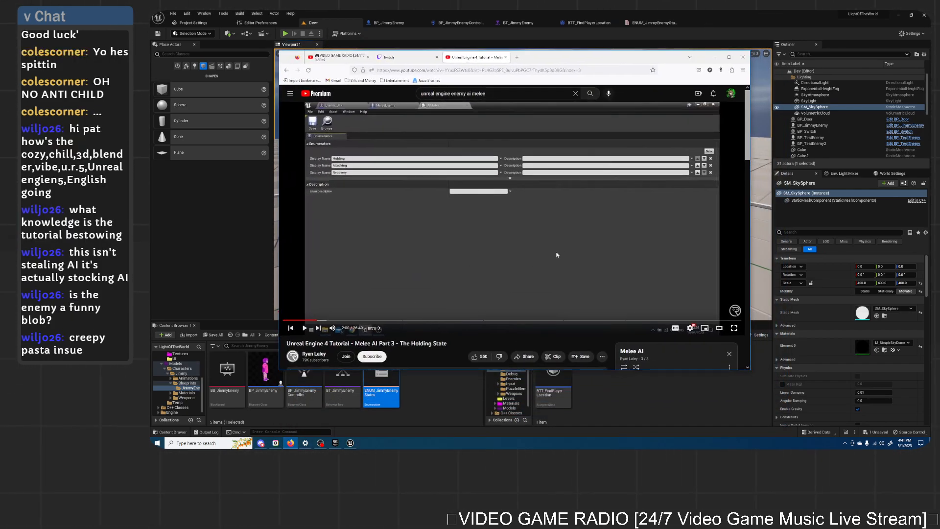
click(570, 240)
click(503, 208)
click(545, 212)
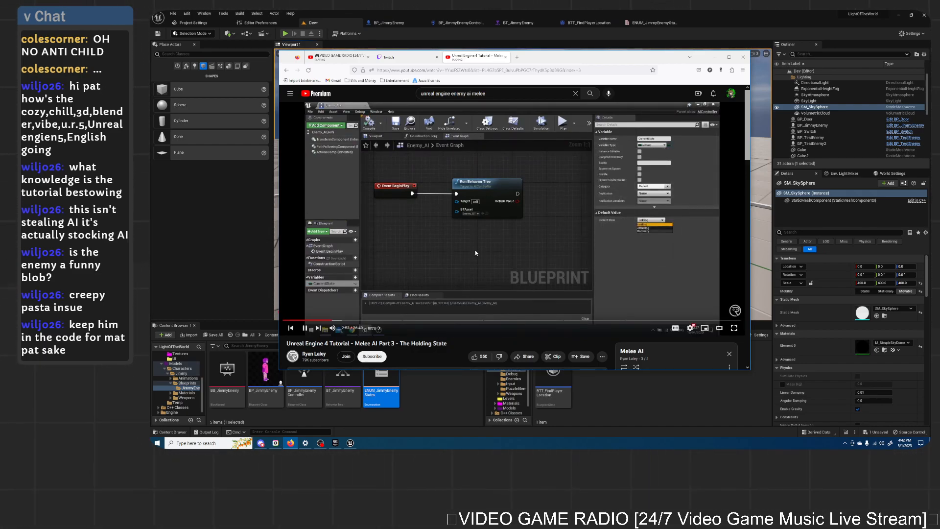
click(459, 227)
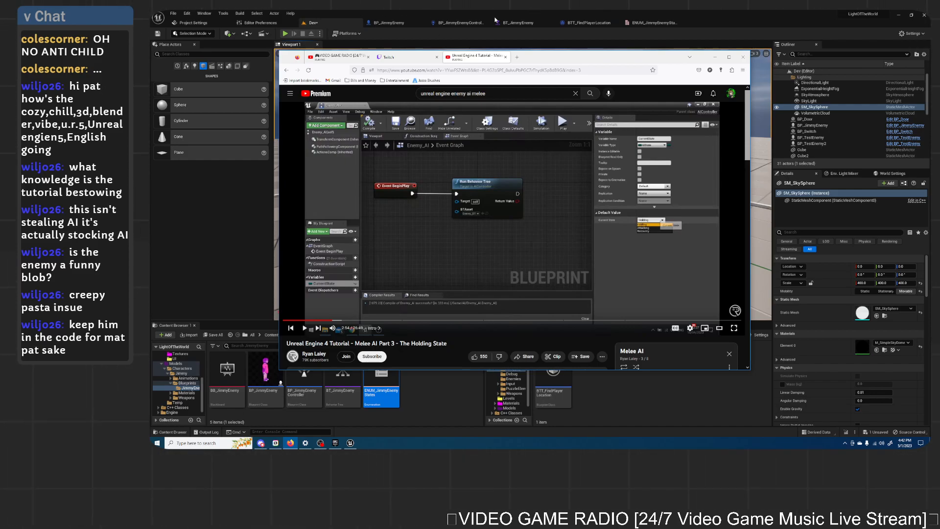
Step: Switch to Unreal Editor and add a variable named State to BP_JimmyEnemyController
click(460, 23)
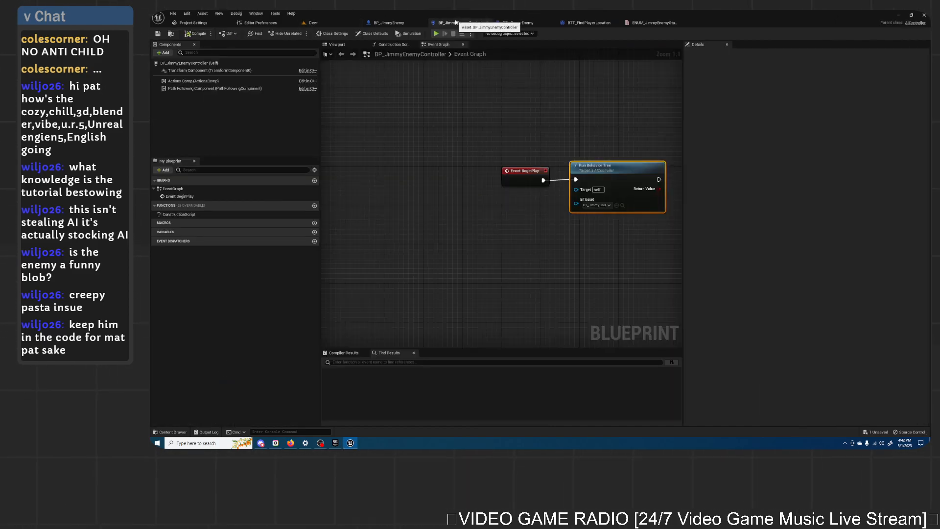
click(314, 232)
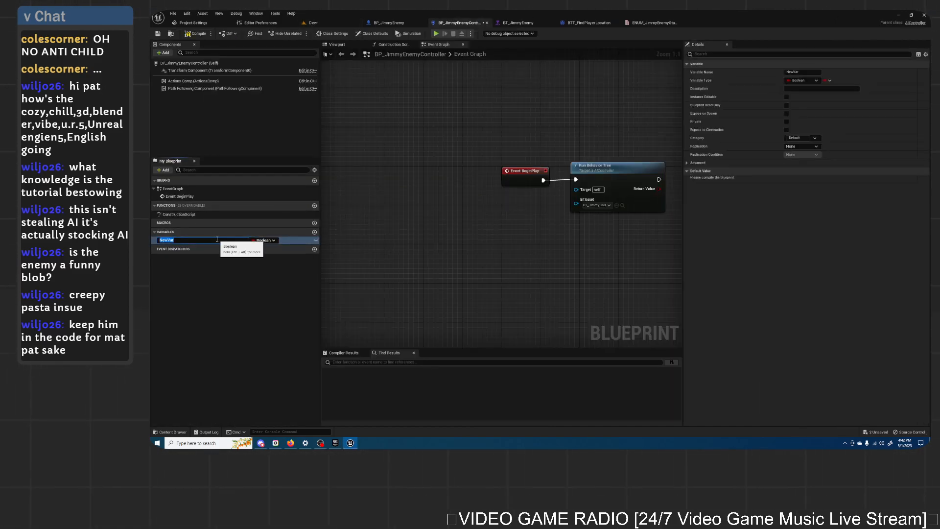
text(State)
key(Return)
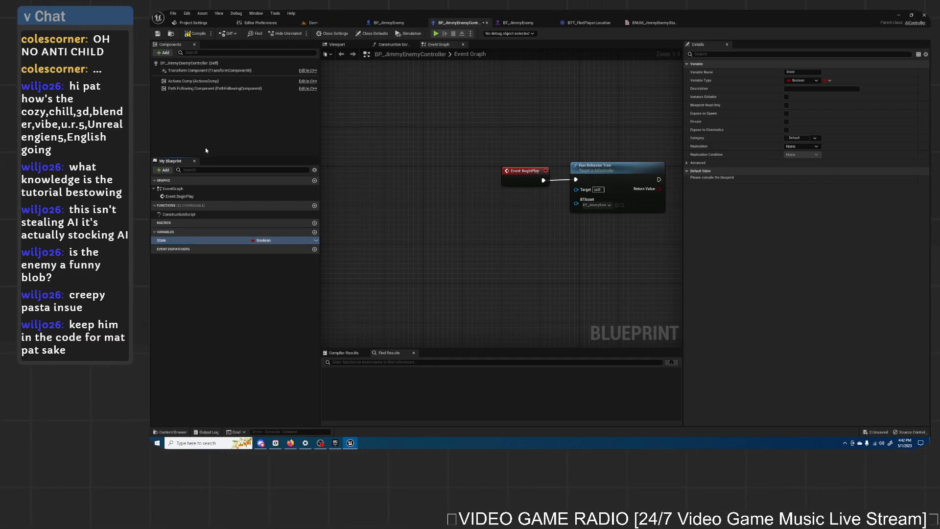
Step: Set the State variable's type to ENUM_JimmyEnemyStates, then compile and save BP_JimmyEnemyController
click(263, 241)
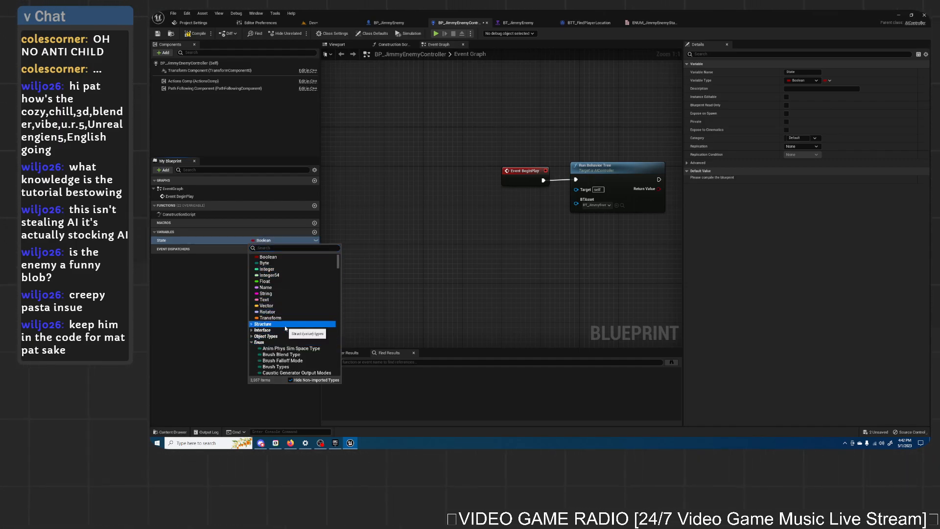
scroll(274, 318, down, 2)
scroll(288, 285, down, 1)
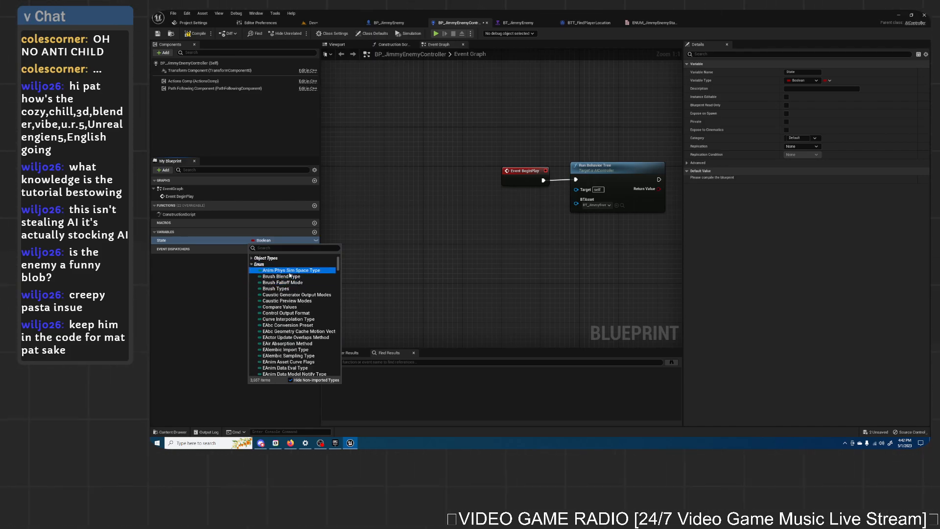
scroll(292, 285, down, 10)
scroll(294, 284, up, 10)
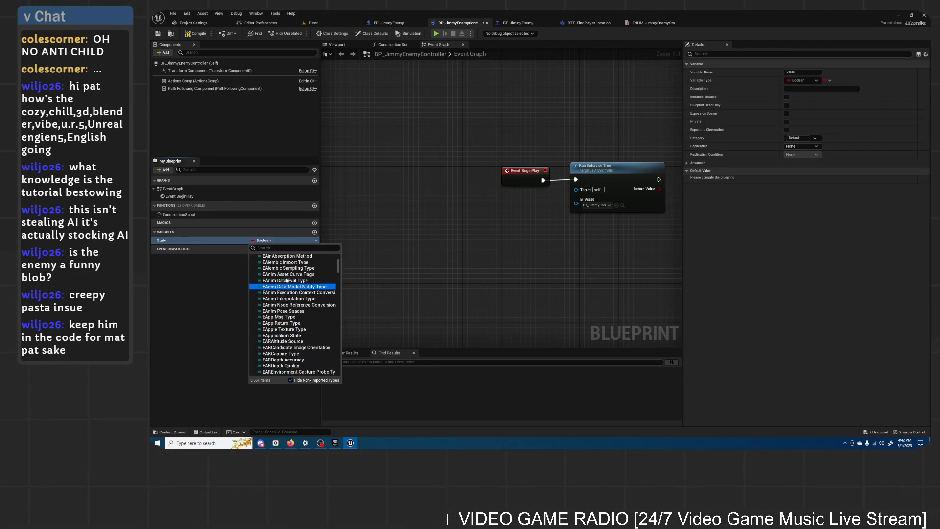
text(jimmy)
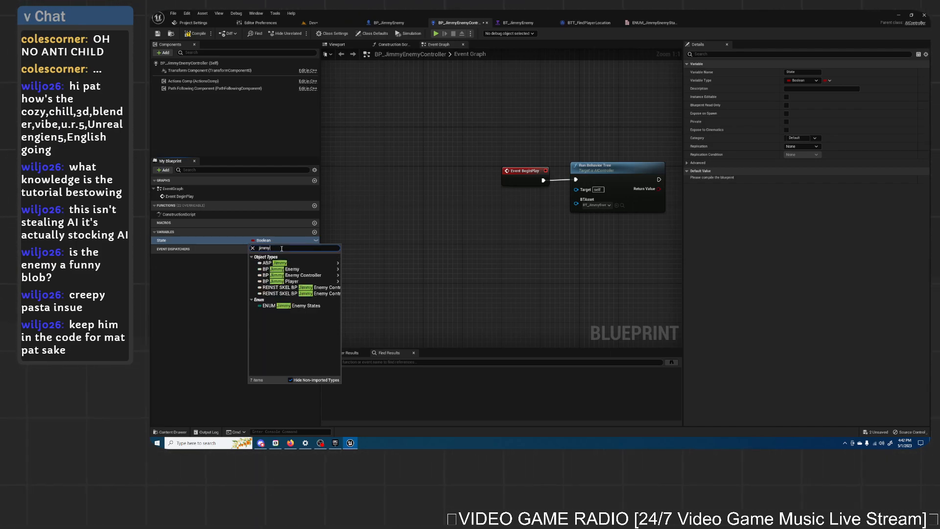
click(292, 306)
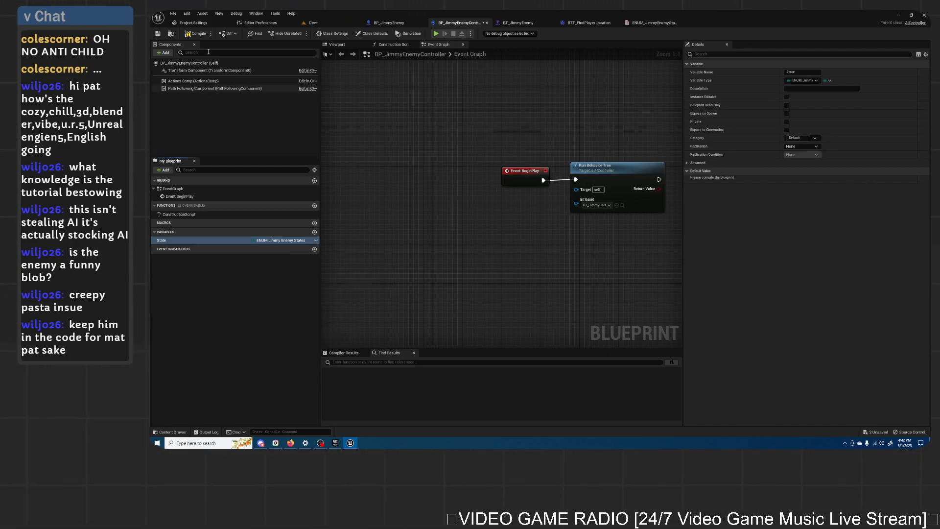
click(195, 33)
click(158, 33)
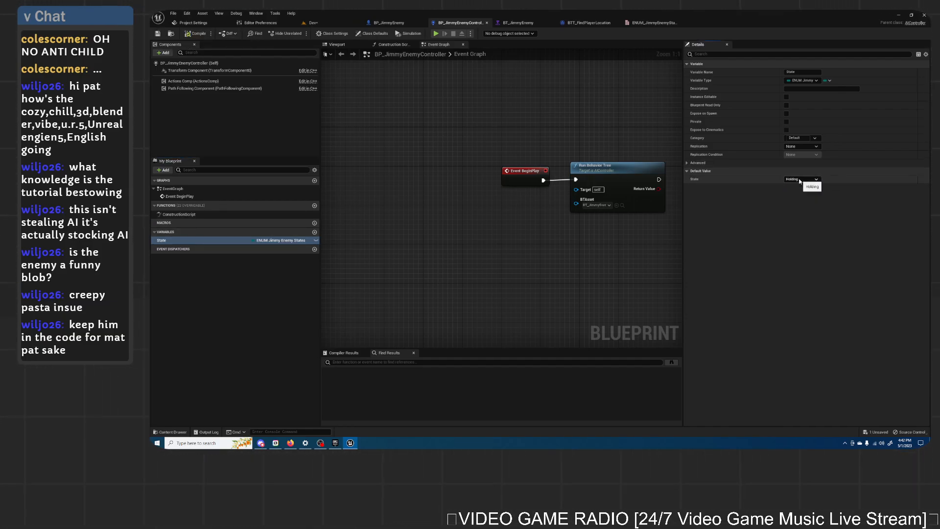
right_drag(622, 237, 542, 245)
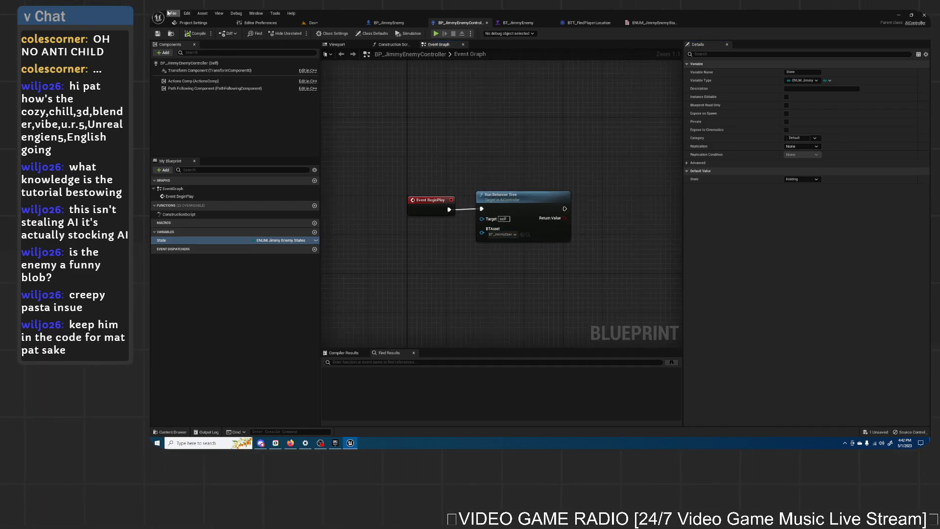
Step: Return to the Dev level and save all unsaved content, including the Dev map
click(324, 22)
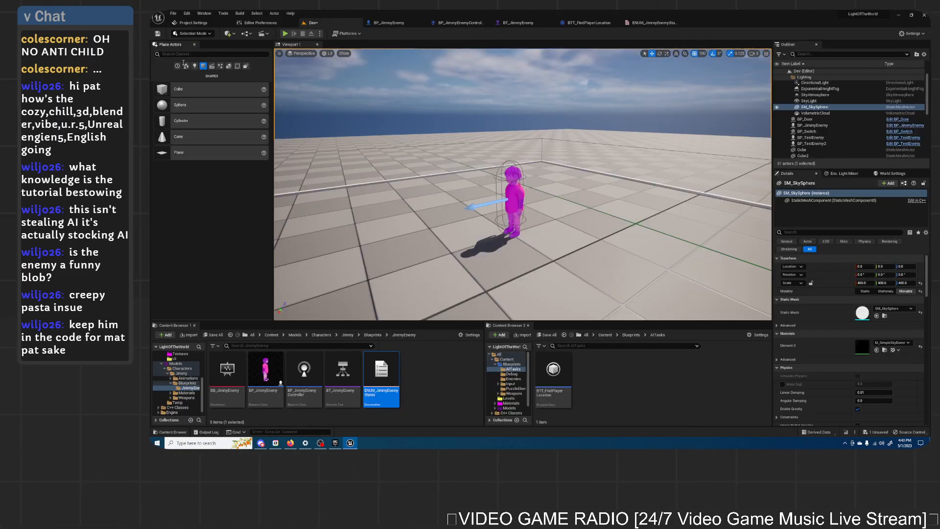
click(208, 336)
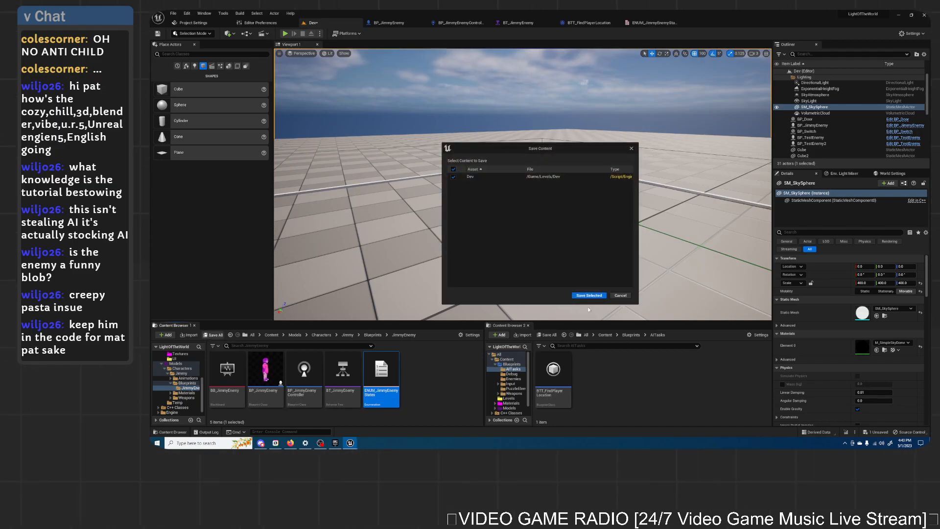
click(596, 294)
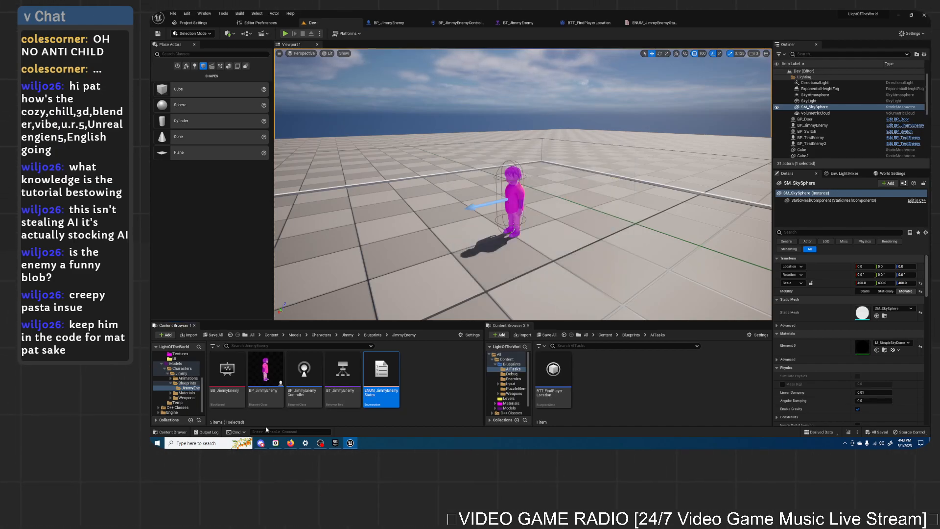
Step: Switch to Firefox and skip ahead in the tutorial to watch how the FocusTarget task is created and its execute event added
click(290, 442)
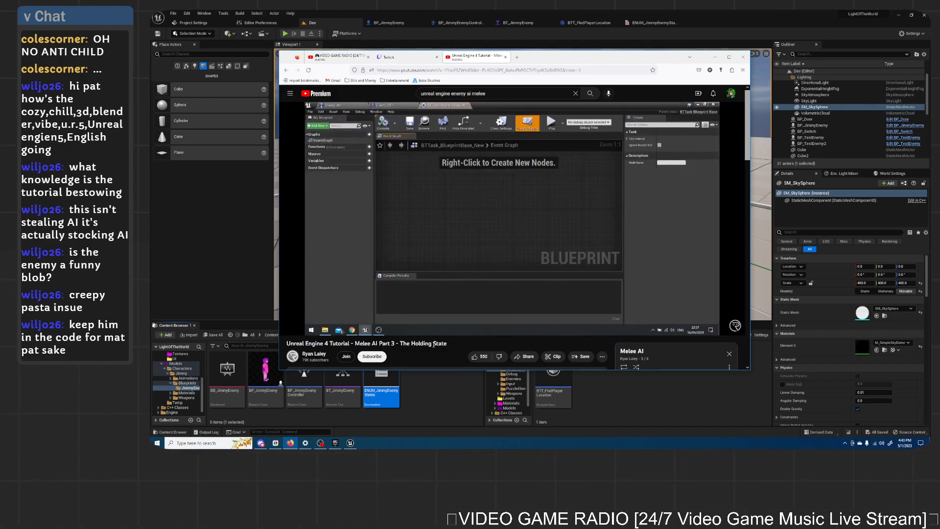
click(341, 320)
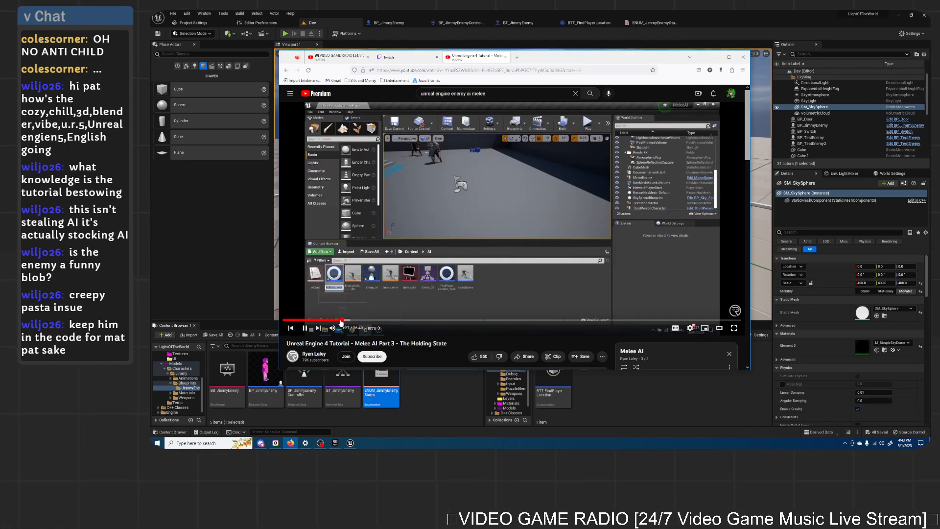
click(351, 321)
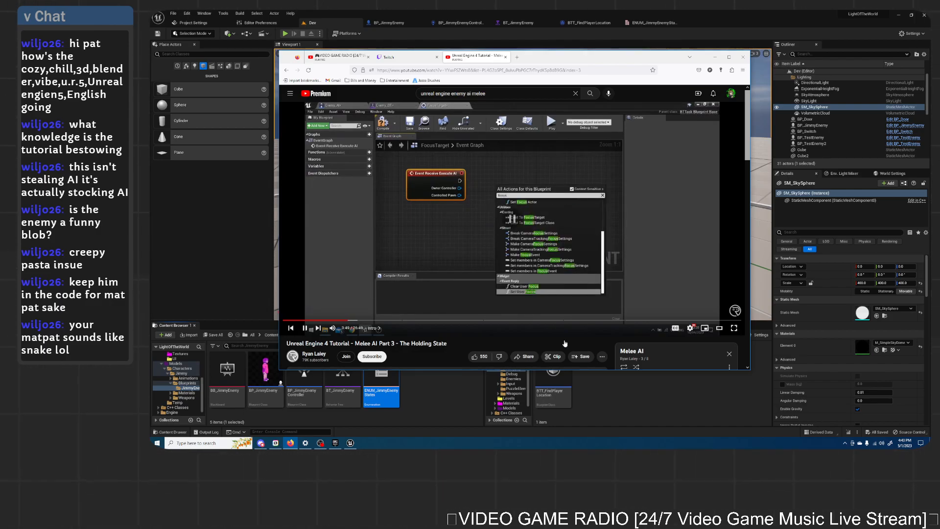
click(618, 394)
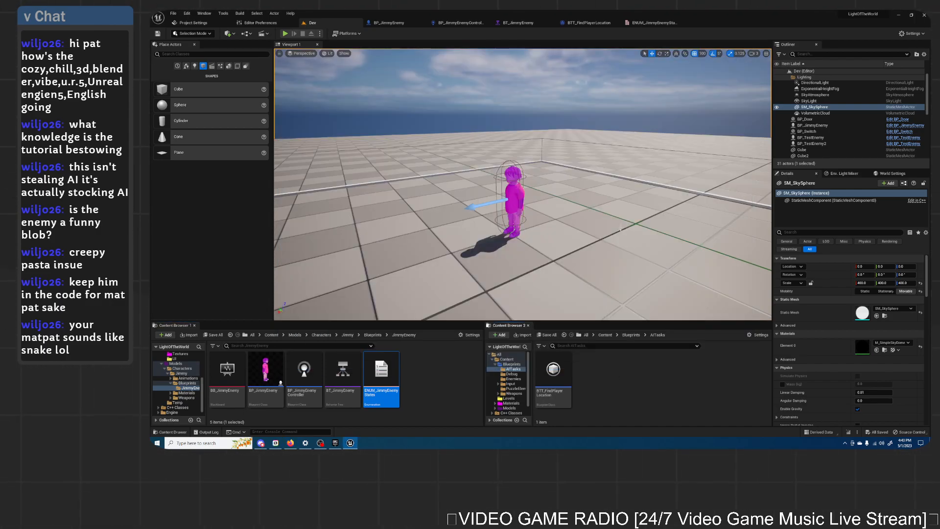
Step: Create a new task from the BT_JimmyEnemy behavior tree and save it as BTT_FocusTarget, checking the name against the tutorial
click(518, 23)
click(245, 34)
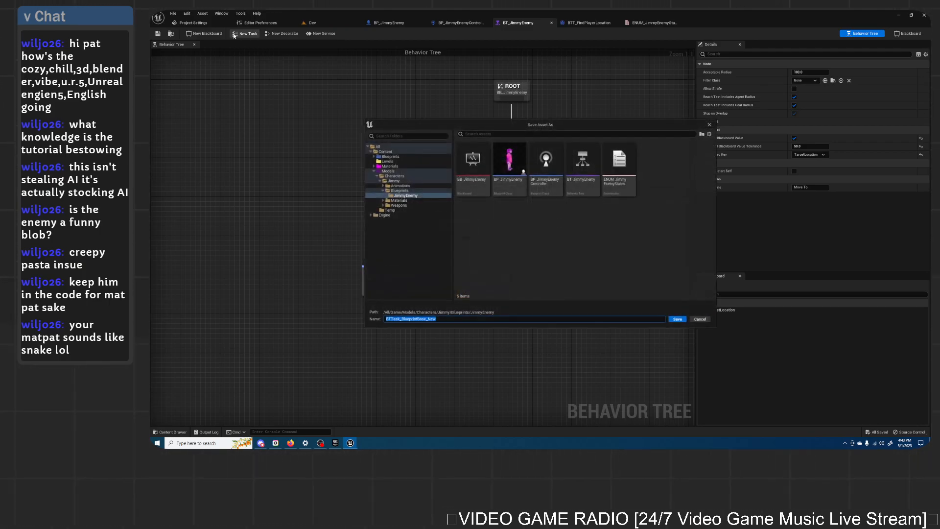
text(BTT_Focus)
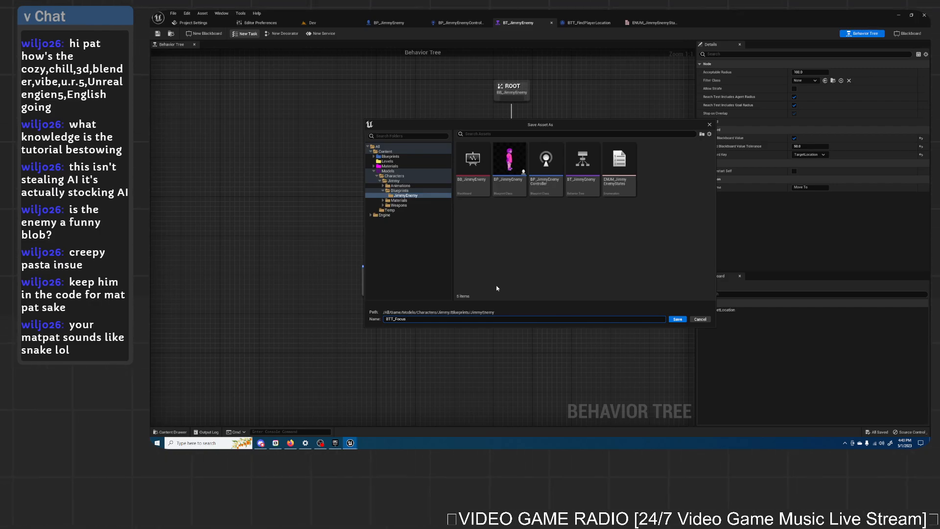
click(290, 443)
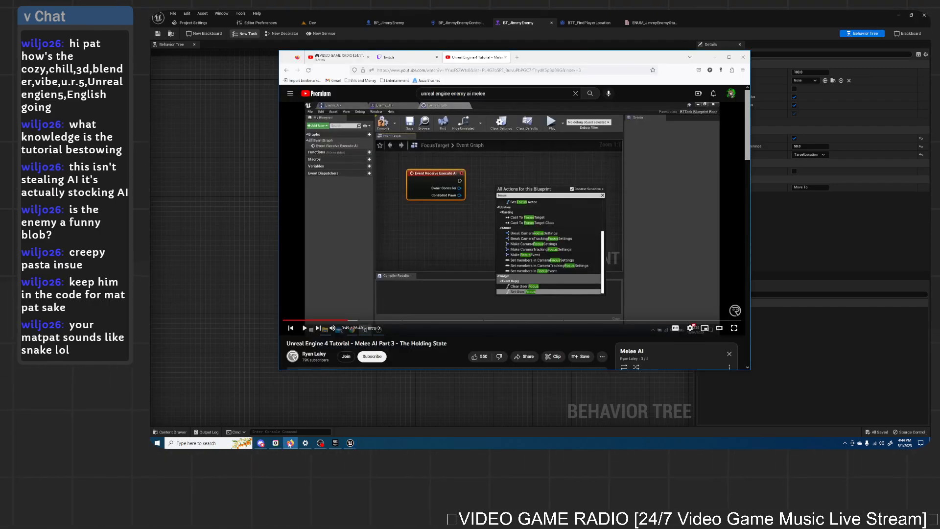
click(291, 443)
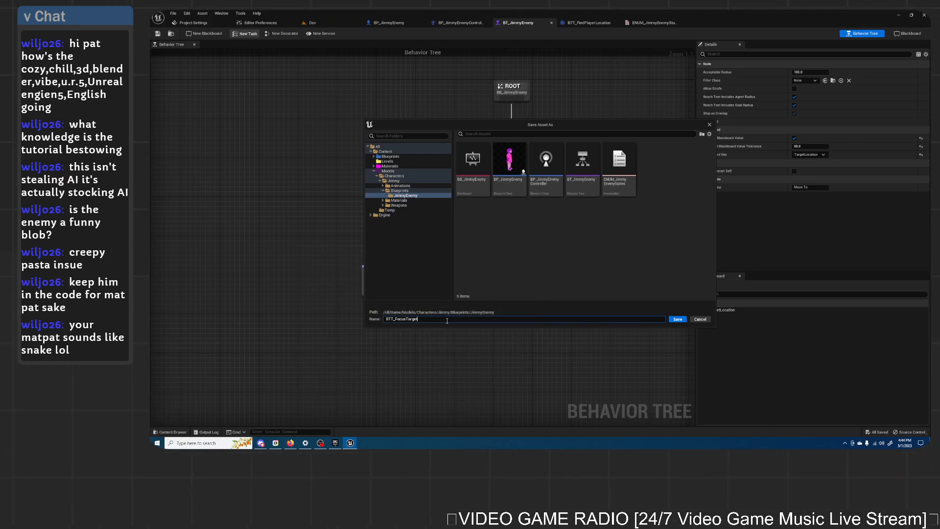
key(Return)
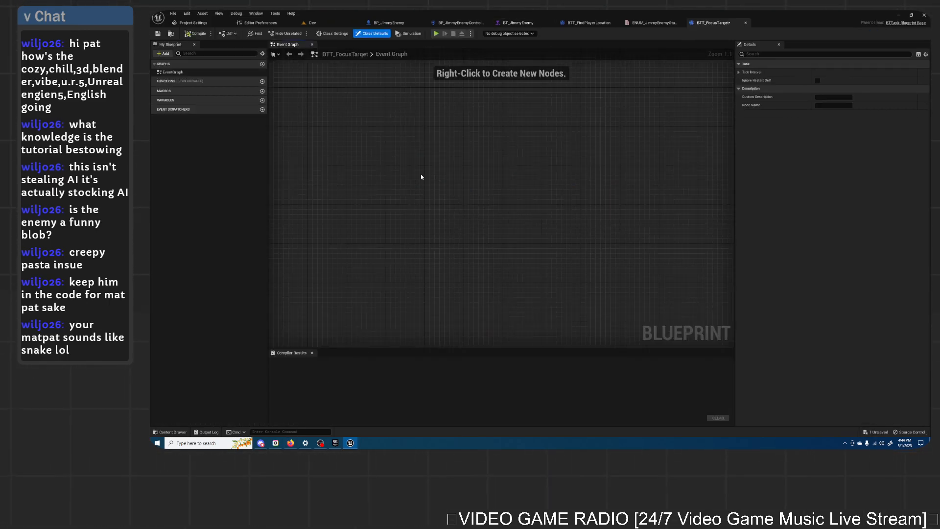
Step: Add an Event Receive Execute AI node to BTT_FocusTarget's event graph, then compile and save the task
right_click(421, 177)
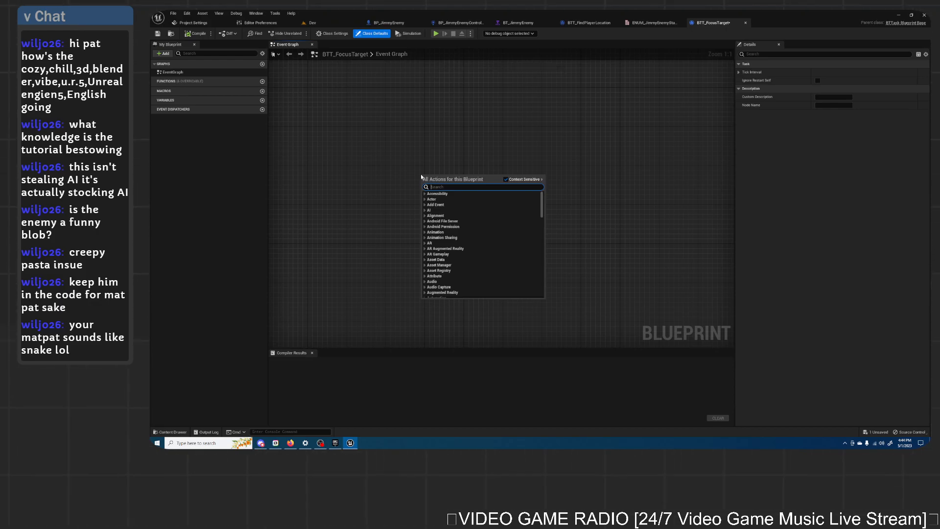
text(execute ai)
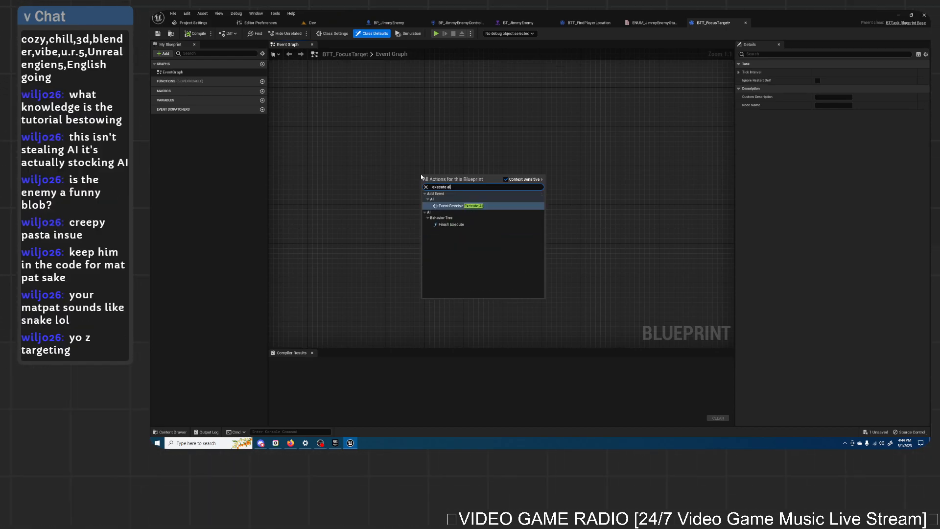
key(Return)
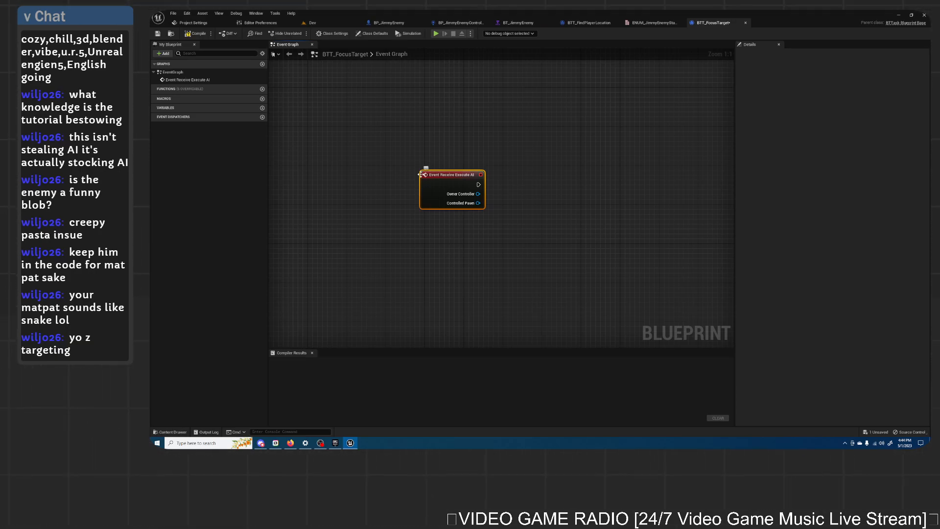
drag(452, 179, 446, 173)
right_drag(575, 200, 557, 203)
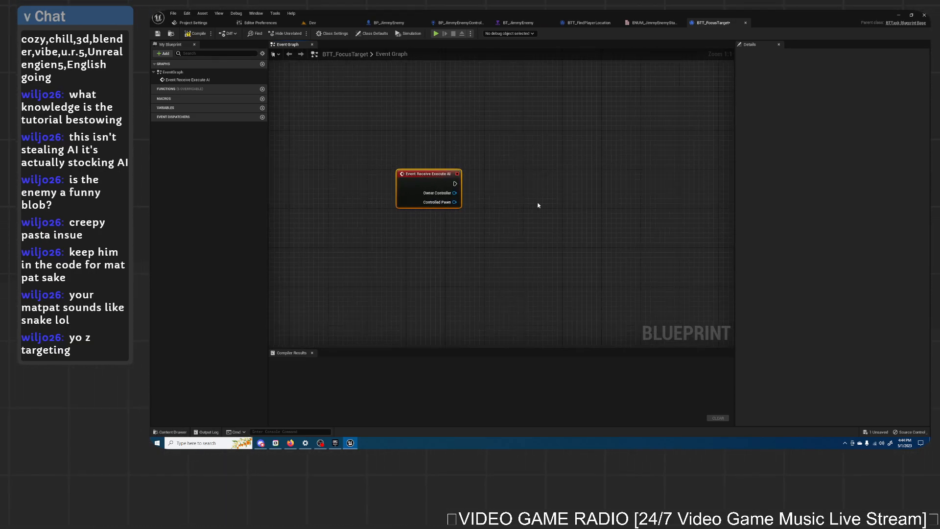
click(195, 33)
click(157, 33)
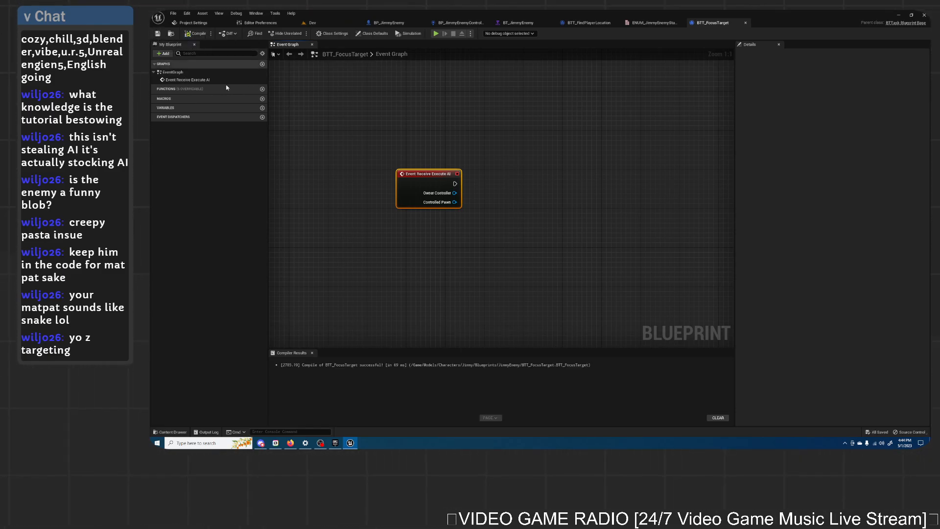
Step: Switch to Firefox and watch how the tutorial connects SetFocus to Finish Execute in the FocusTarget task, pausing there
click(292, 443)
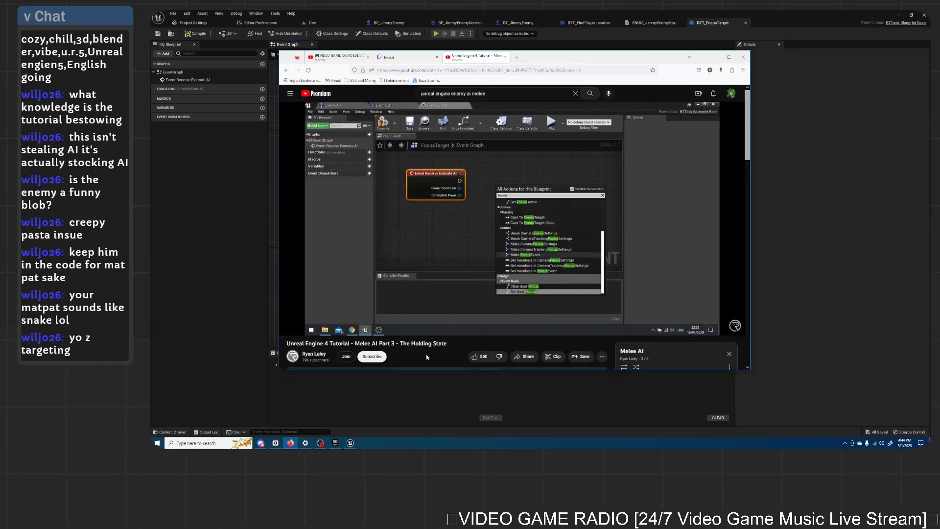
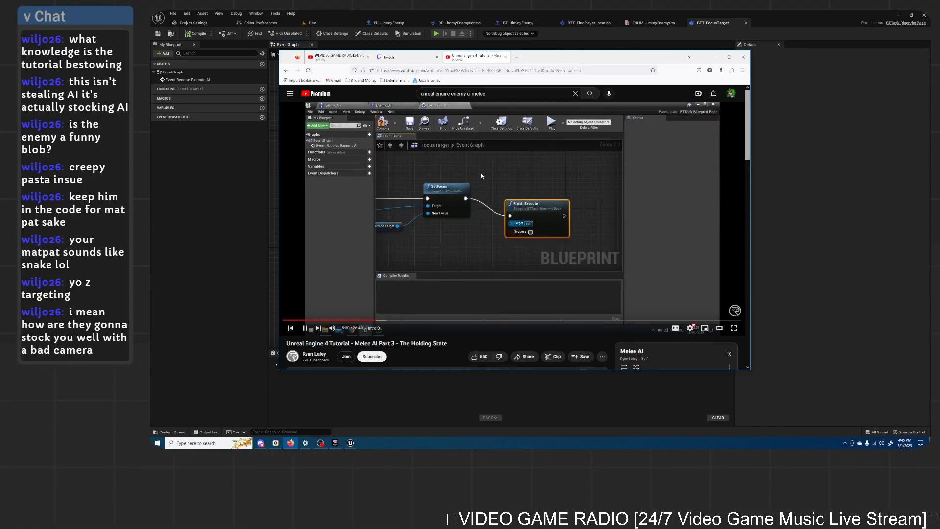
click(467, 180)
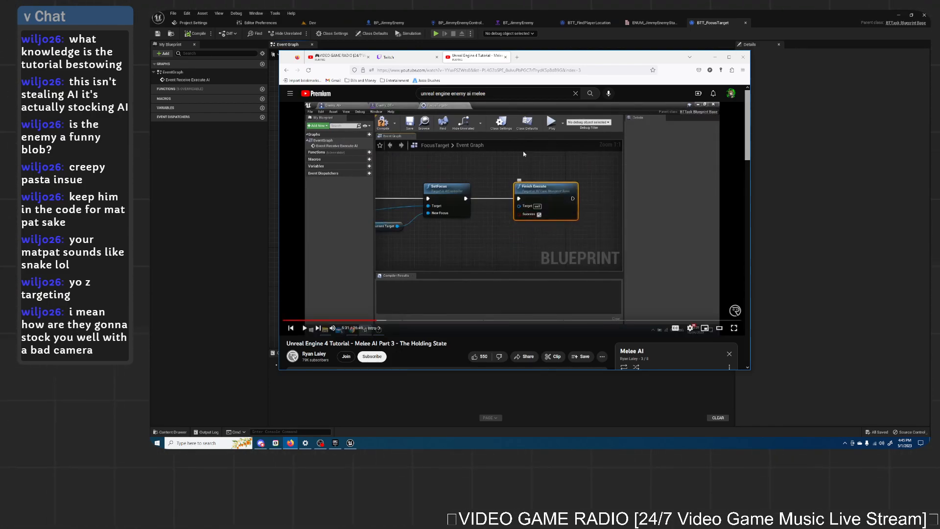
click(714, 56)
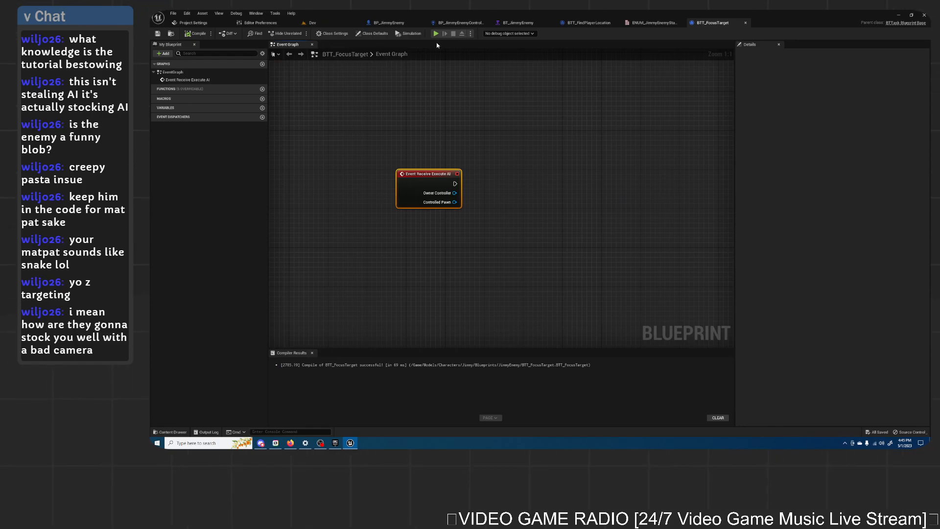
Step: Return to the Dev level and create a folder named SpecificTasks inside the JimmyEnemy content folder
click(391, 22)
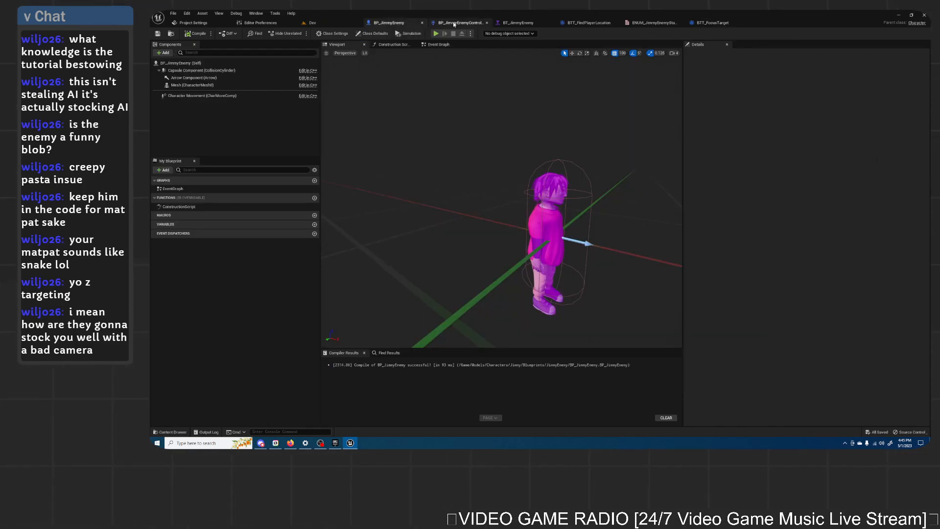
click(454, 23)
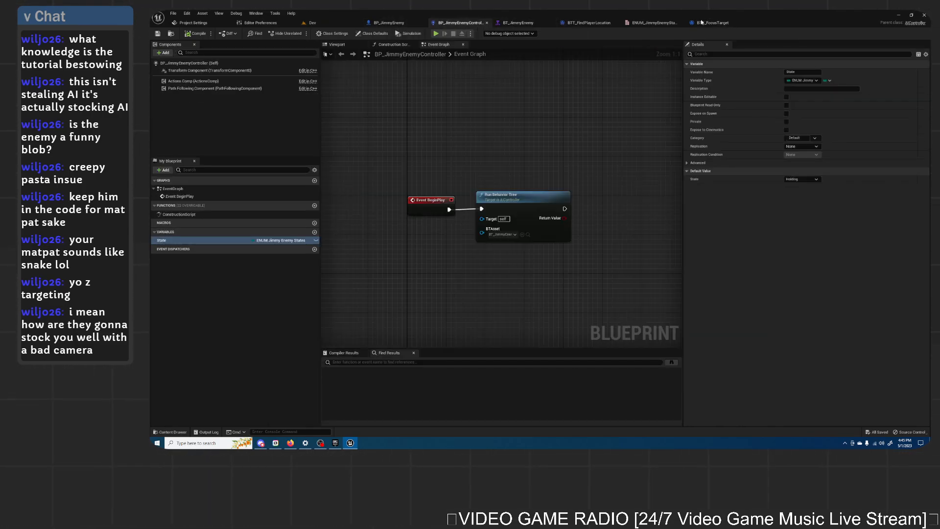
click(310, 22)
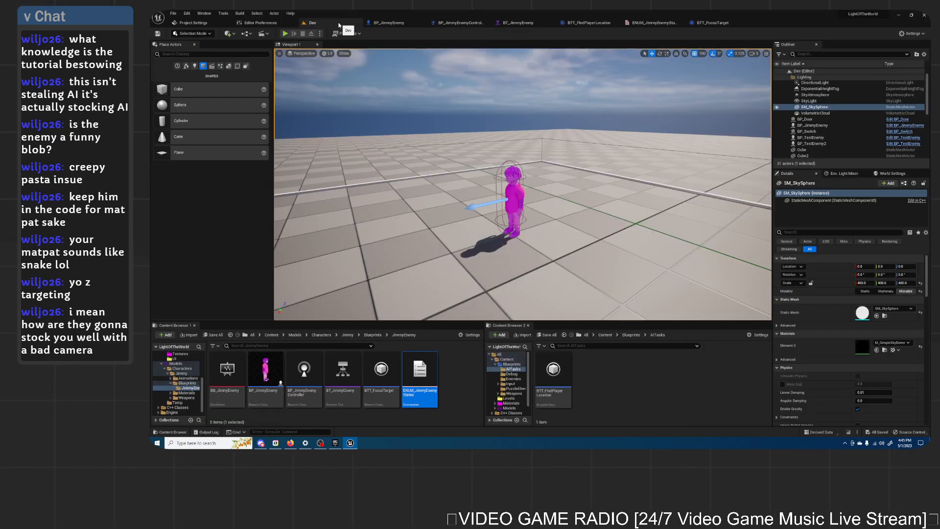
right_click(457, 378)
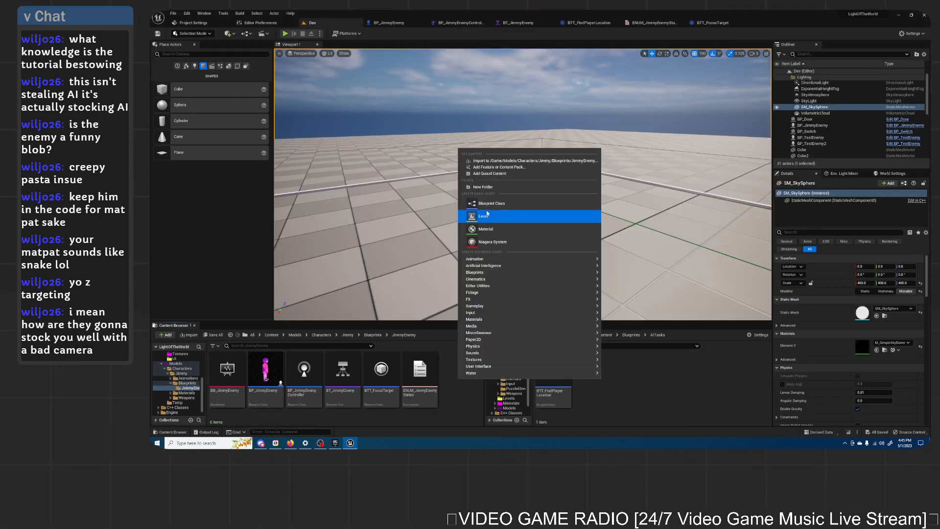
click(482, 189)
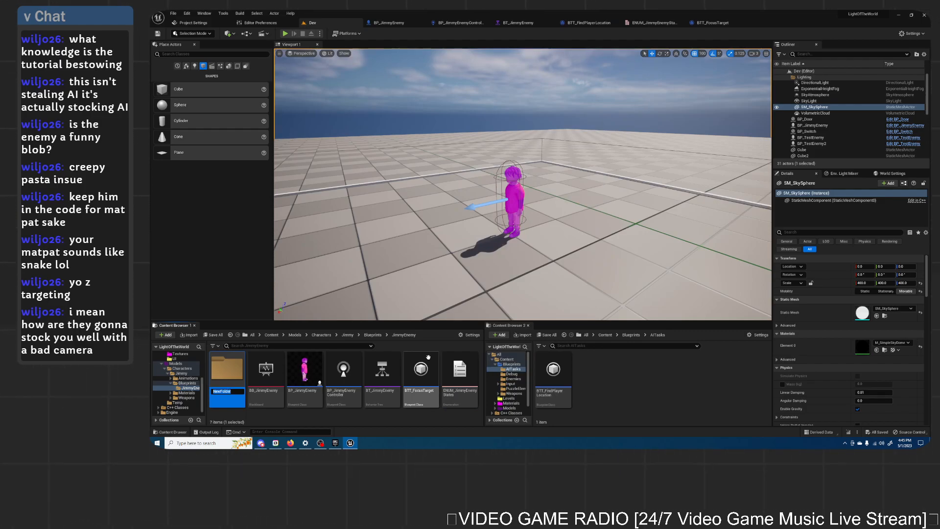
text(Specific Ta)
key(Return)
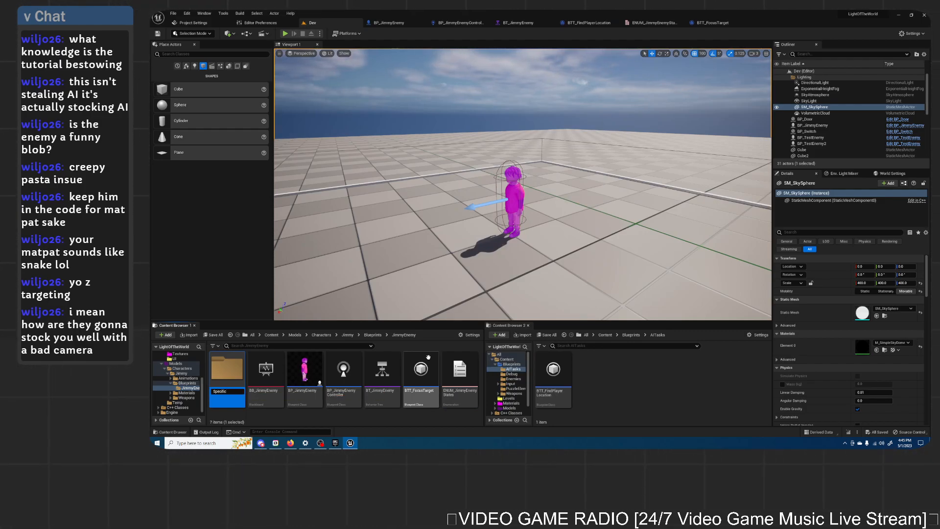
key(Return)
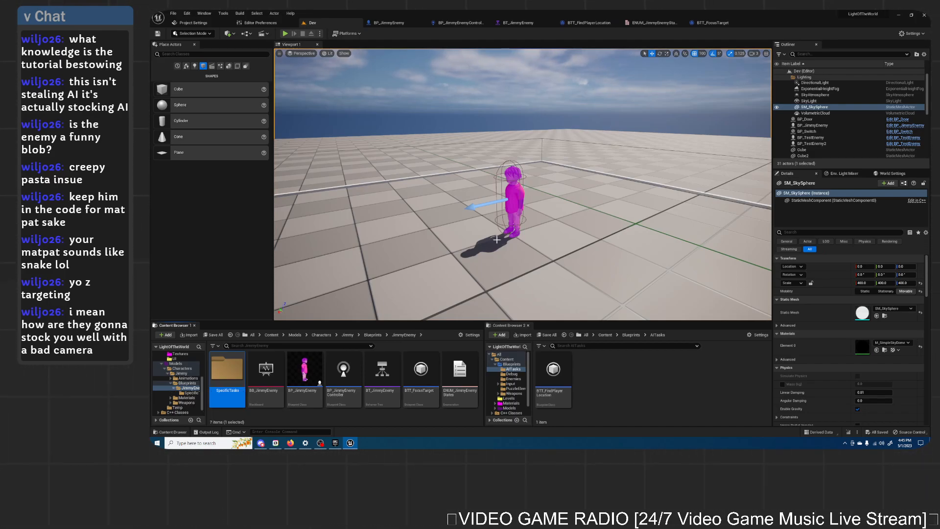
Step: Move BTT_FocusTarget into the SpecificTasks folder and rename it BTT_JimmyEnemy_FocusTarget
click(421, 372)
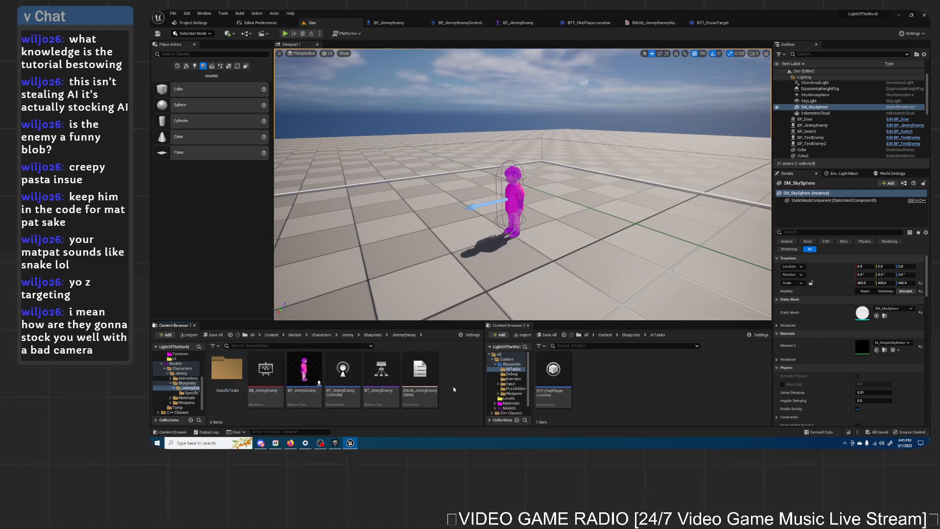
double_click(226, 368)
right_click(229, 378)
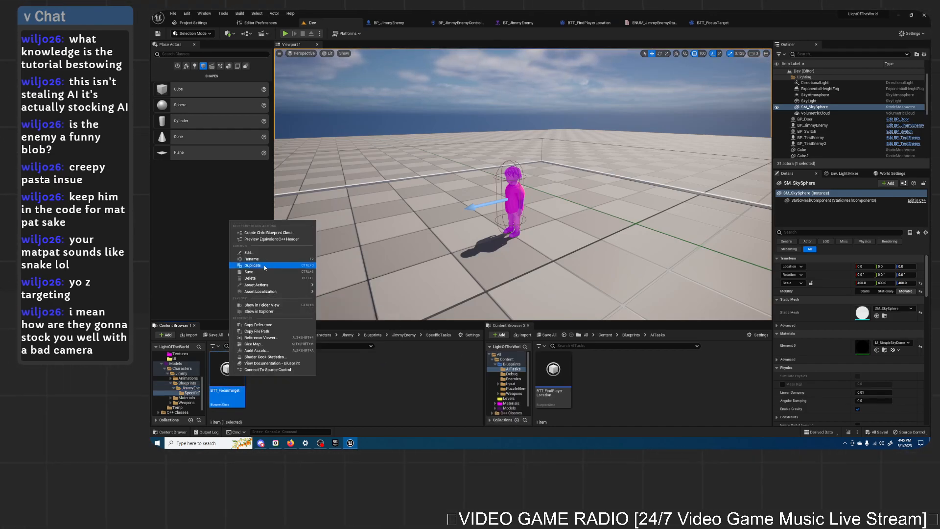
click(250, 255)
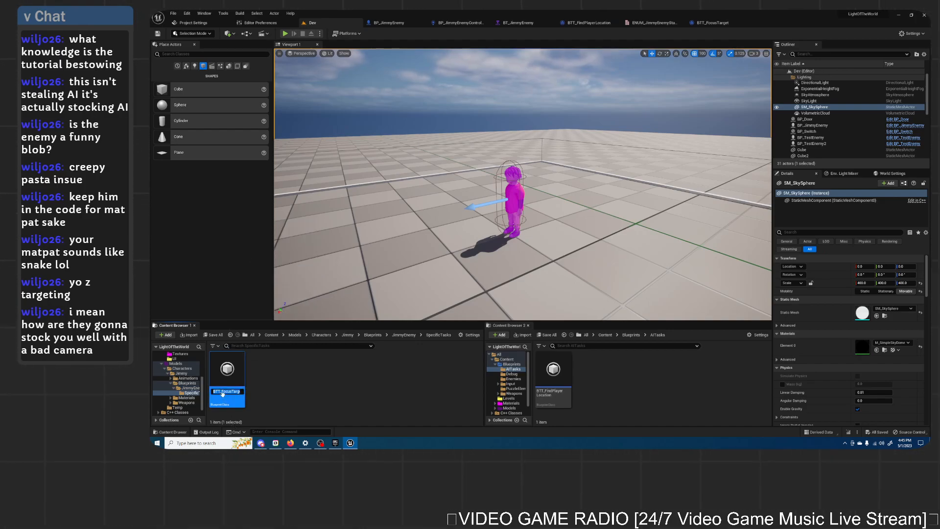
key(Return)
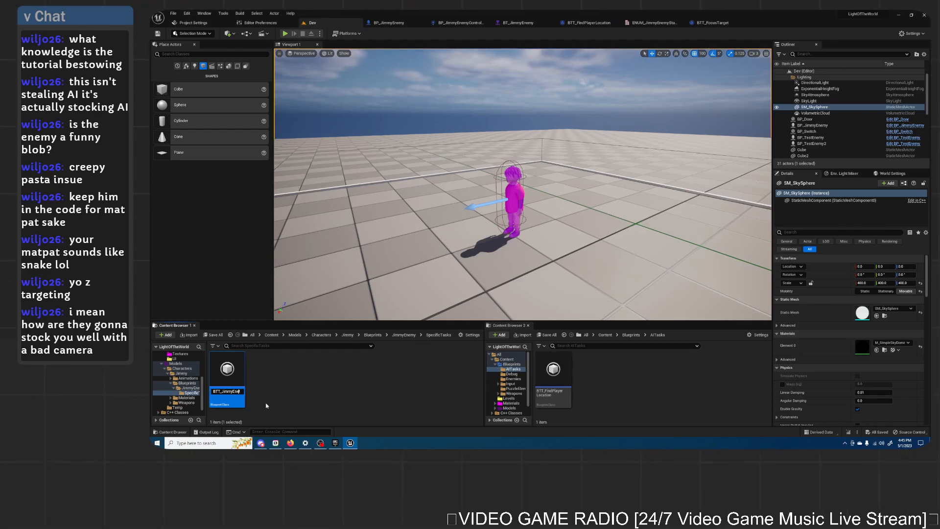
key(Return)
click(240, 375)
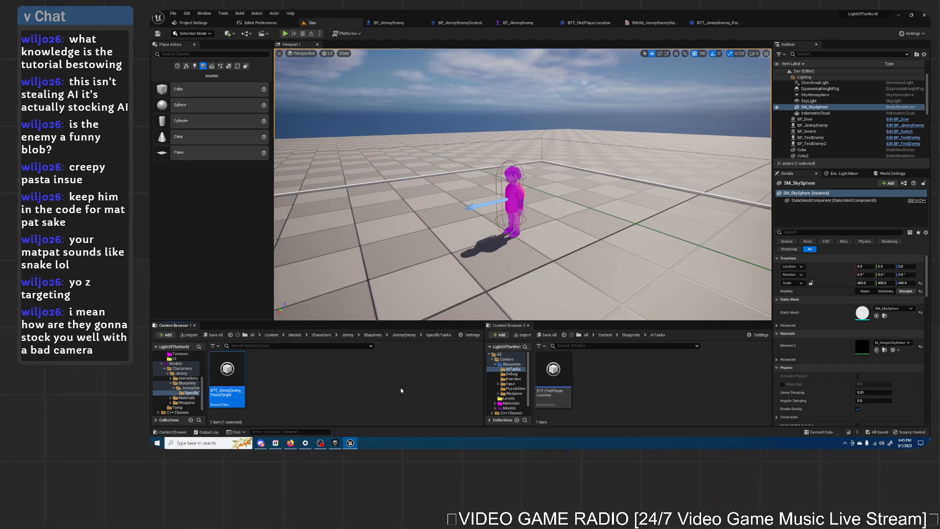
Step: Open BTT_JimmyEnemy_FocusTarget and add a SetFocus node executed from Event Receive Execute AI
double_click(233, 378)
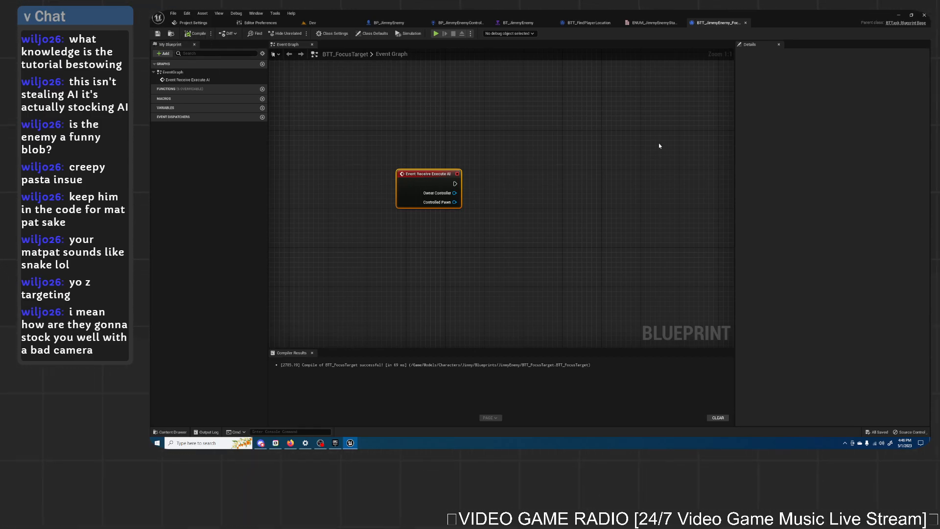
right_drag(494, 135, 480, 134)
drag(440, 186, 459, 188)
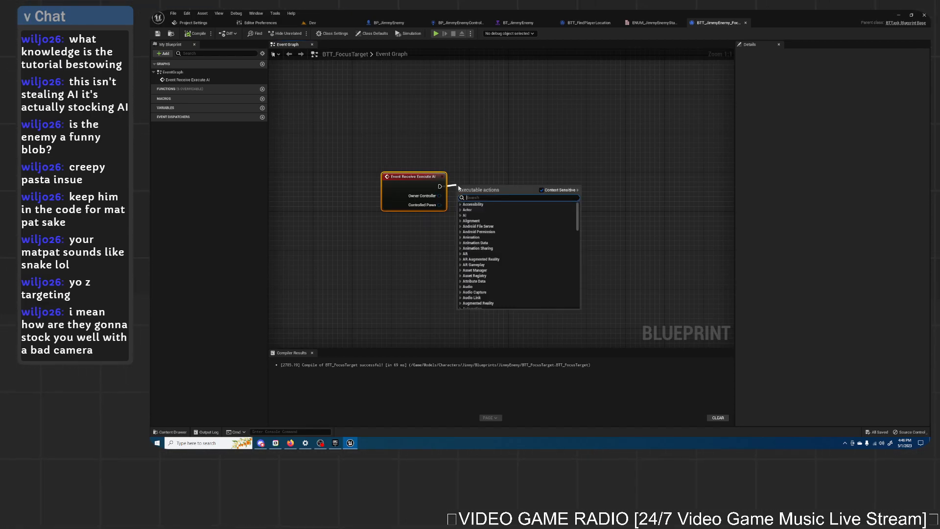
text(set focus)
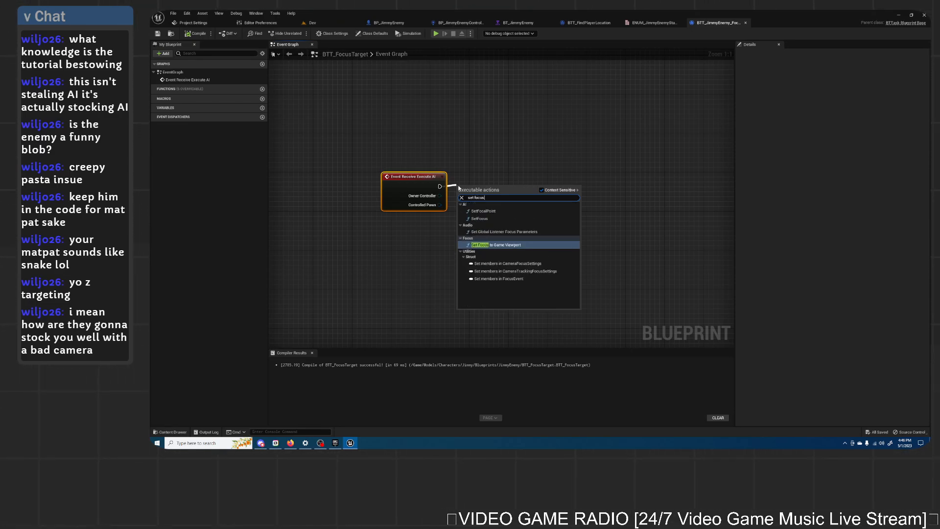
click(480, 218)
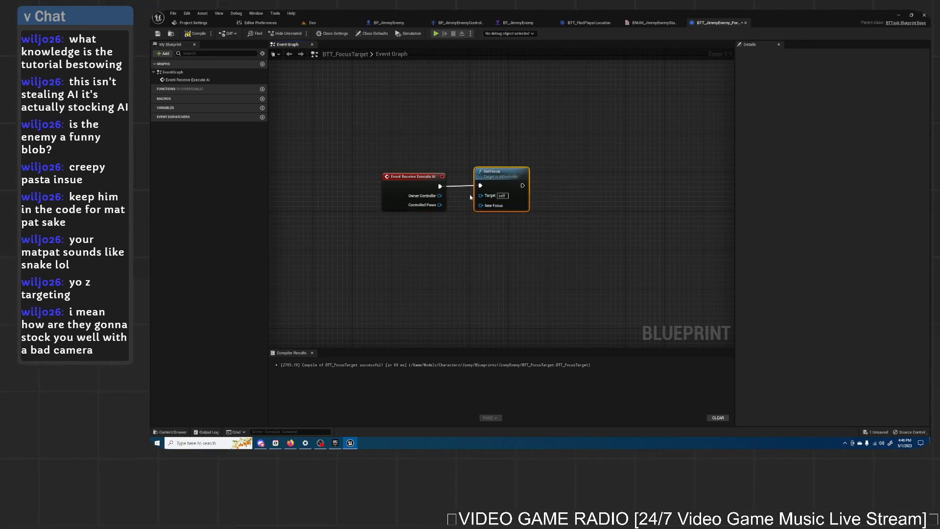
Step: Insert a Cast To BP_JimmyEnemyController node before SetFocus and feed its Object input from Owner Controller
drag(502, 178, 579, 178)
drag(439, 186, 459, 187)
text(cast to)
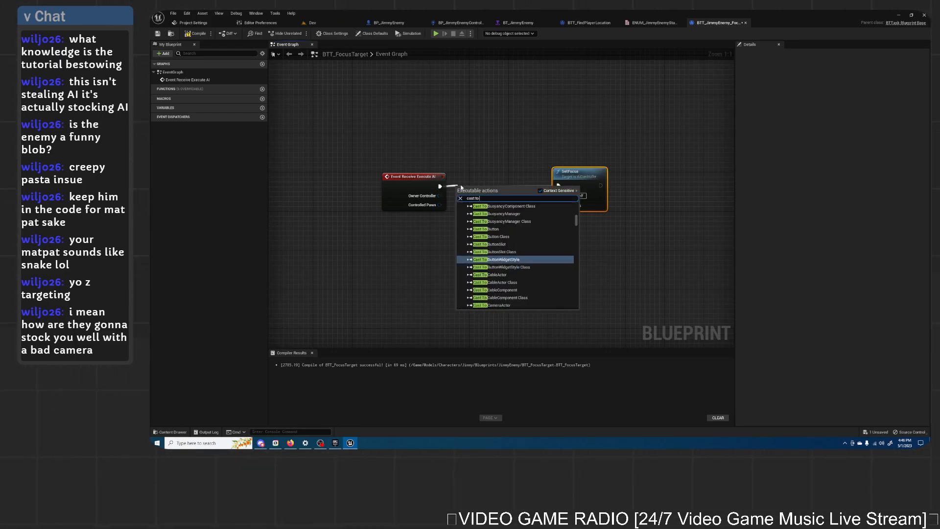
text( jimmy)
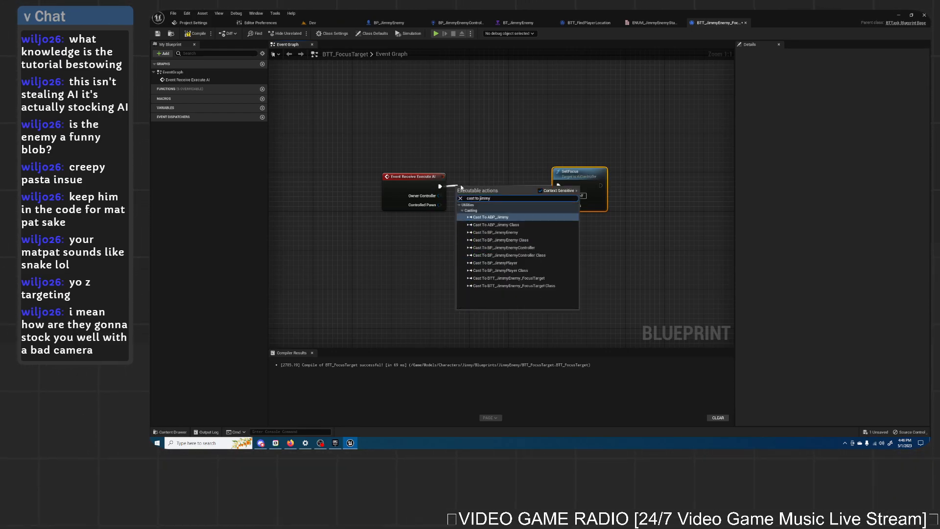
text( enem)
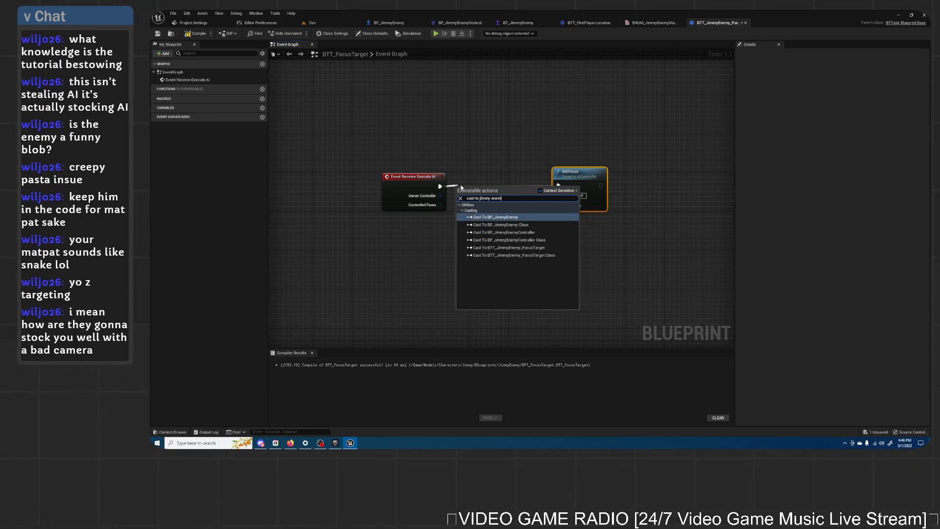
click(509, 232)
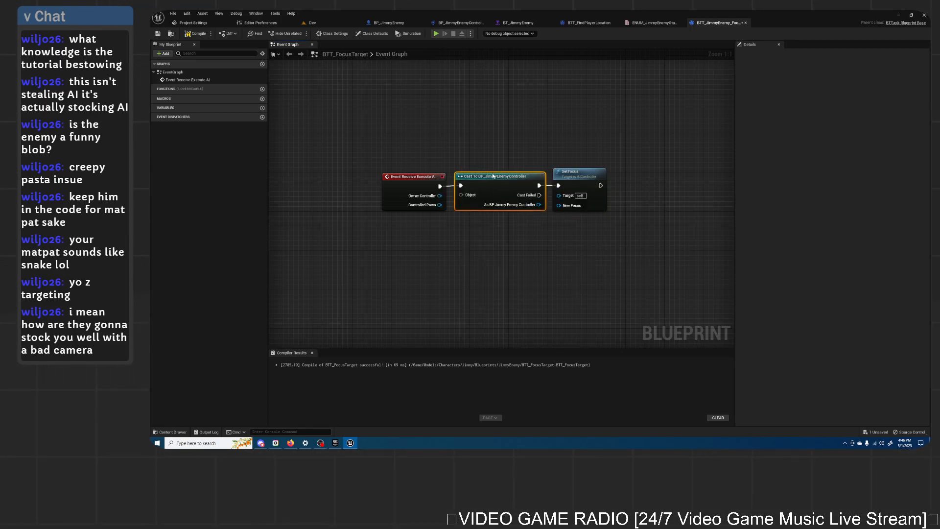
drag(440, 195, 461, 195)
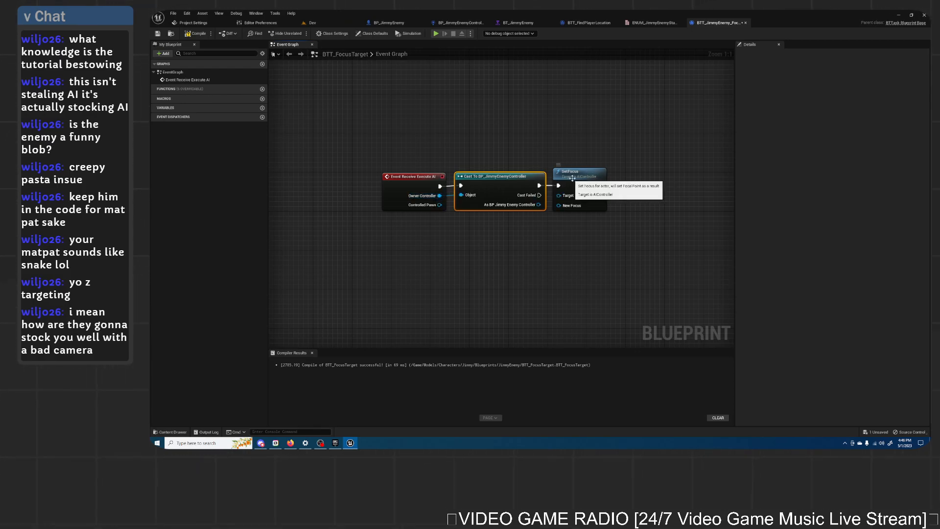
Step: Connect the cast's As BP Jimmy Enemy Controller output to SetFocus's Target and space the SetFocus node farther from the cast
drag(571, 171, 599, 172)
right_drag(655, 173, 567, 173)
drag(451, 205, 512, 198)
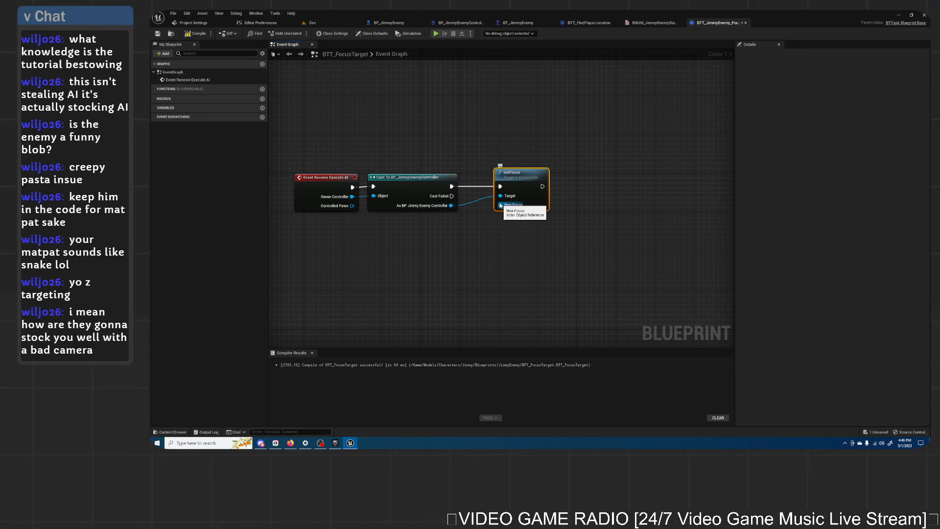
drag(512, 174, 560, 174)
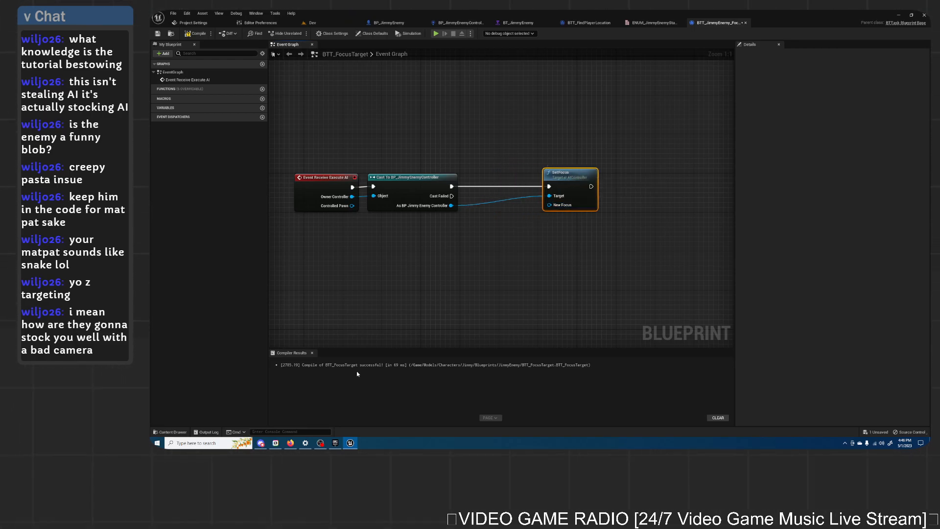
Step: Switch to Firefox and rewind the tutorial to check the cast and SetFocus setup, then minimize the browser
click(290, 443)
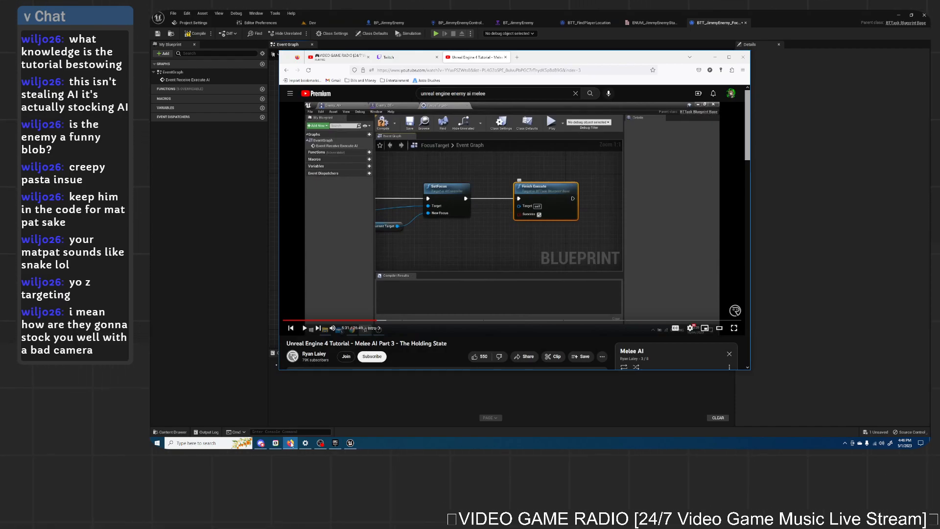
click(373, 321)
click(373, 320)
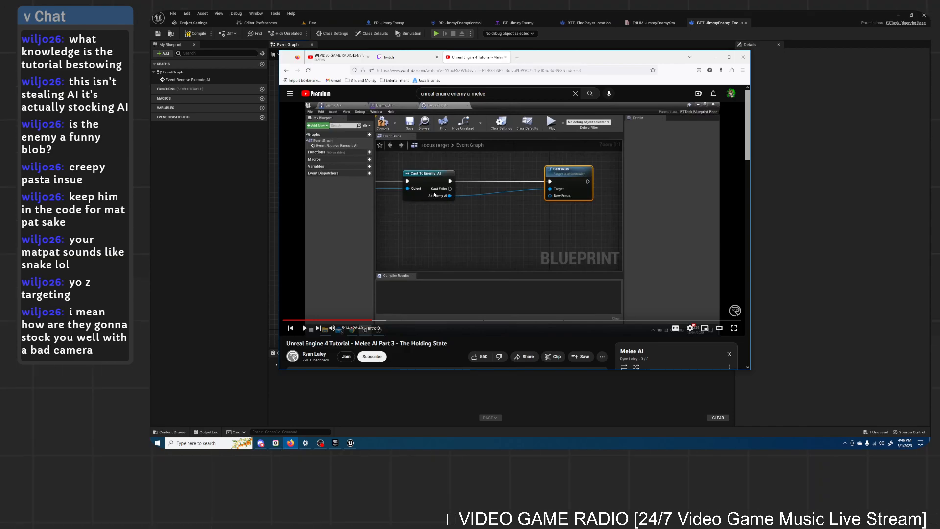
click(714, 57)
Step: Add a variable named CurrentFocus to BP_JimmyEnemyController
click(460, 23)
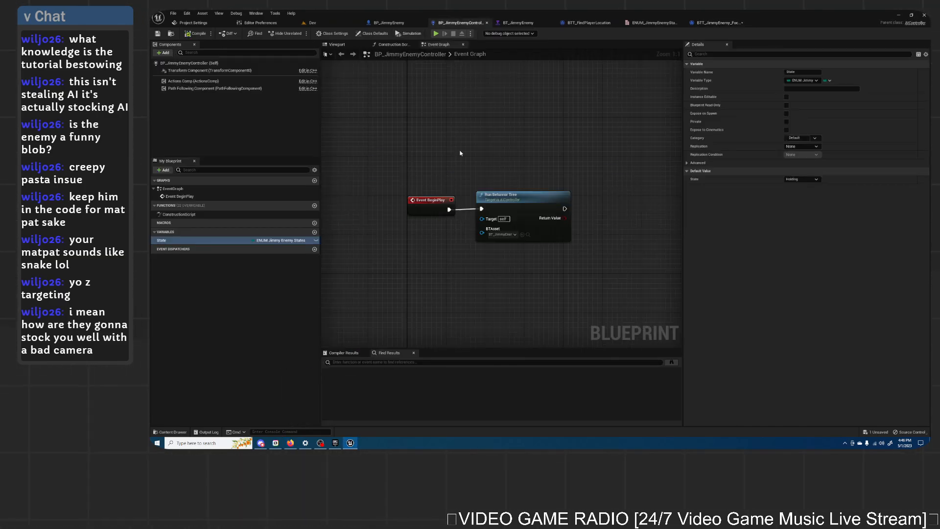
right_drag(532, 226, 492, 213)
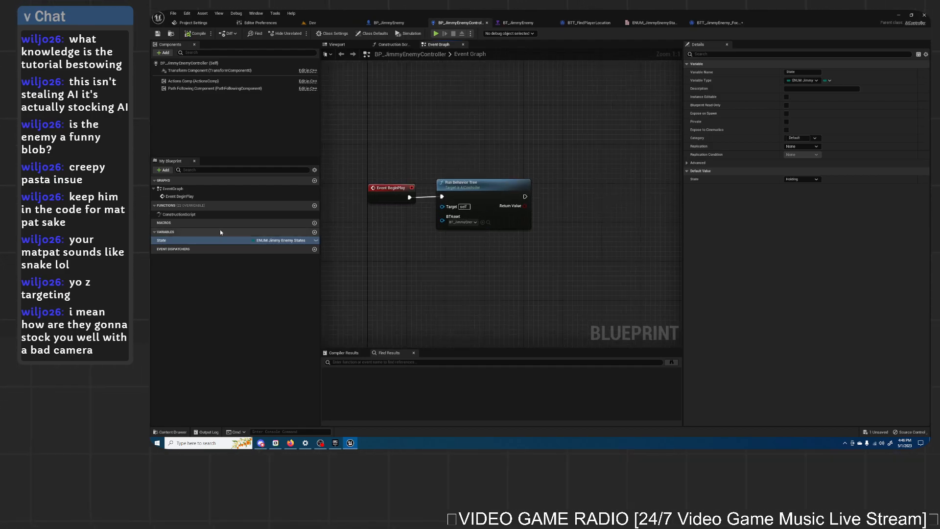
click(314, 232)
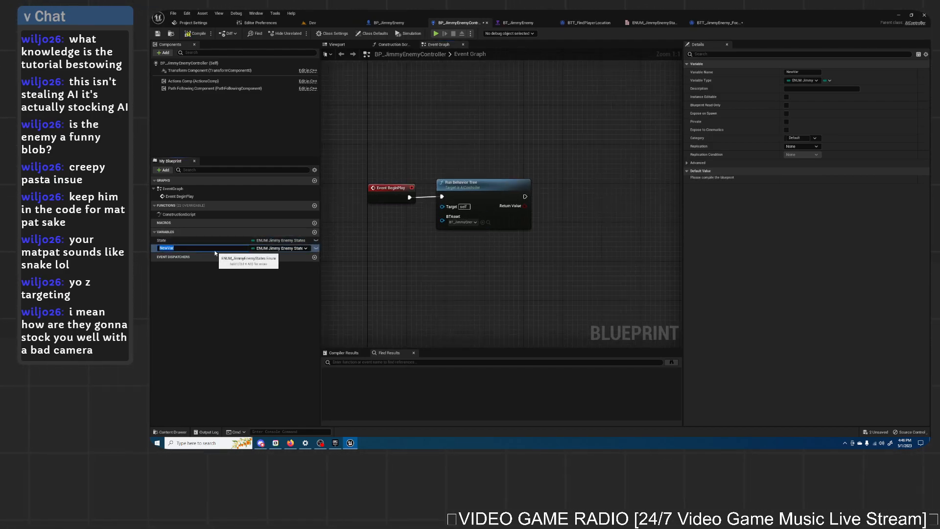
text(CurrentFocus)
key(Return)
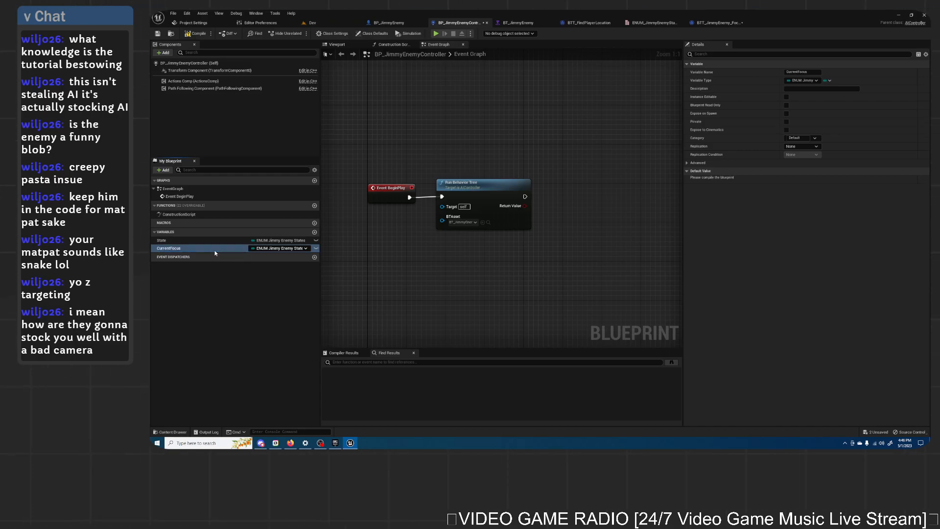
Step: Set the CurrentFocus variable's type to Actor object reference, then compile and save the controller
click(264, 248)
text(act)
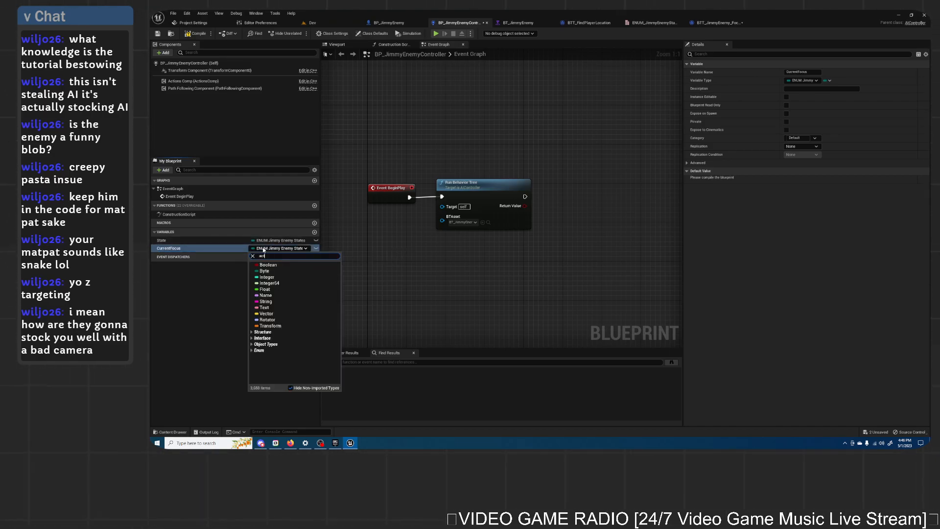
text(or)
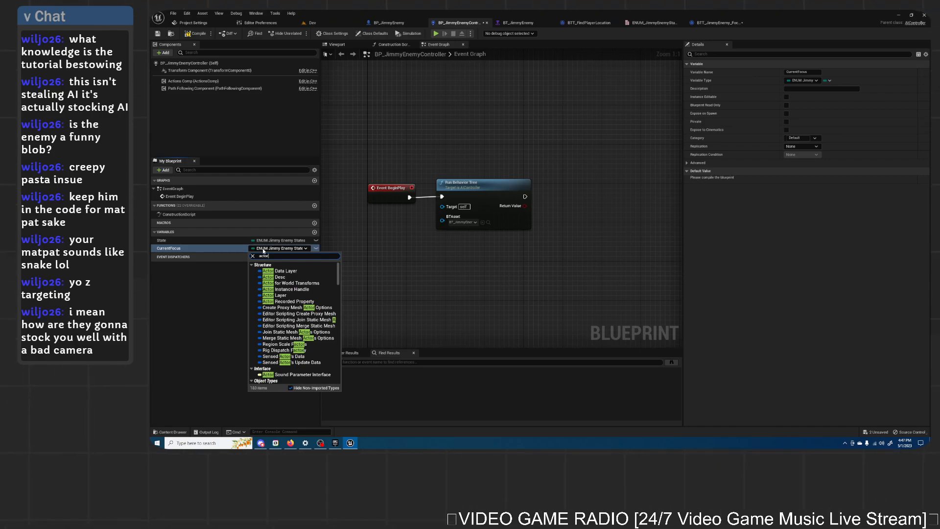
scroll(273, 313, down, 5)
mouse_move(273, 314)
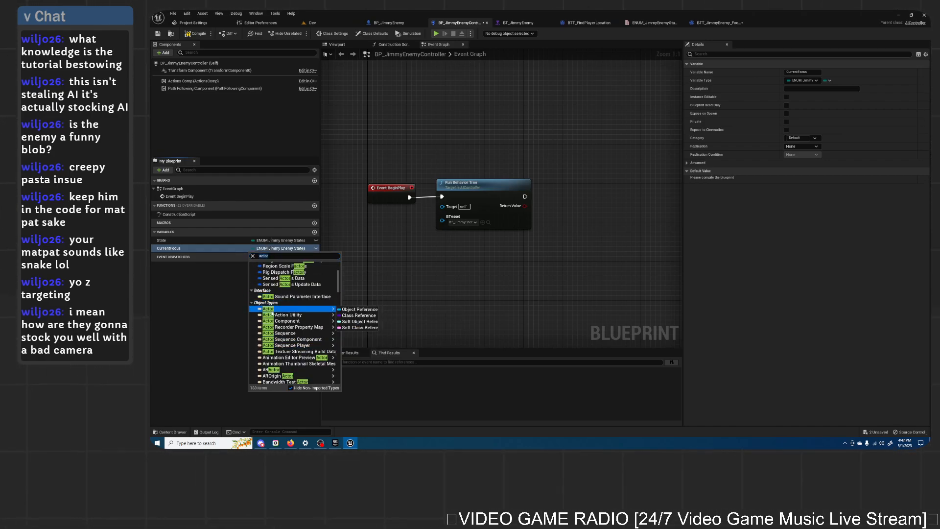
click(379, 312)
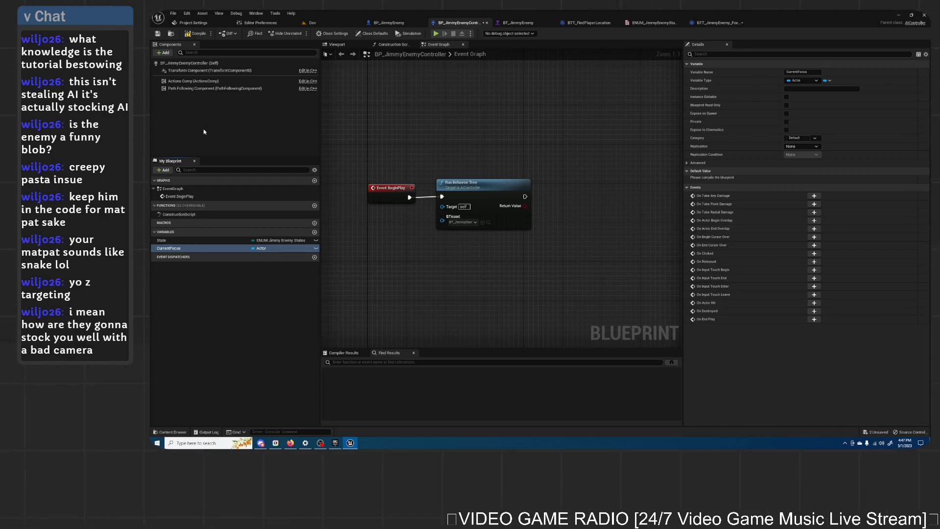
click(195, 33)
click(157, 33)
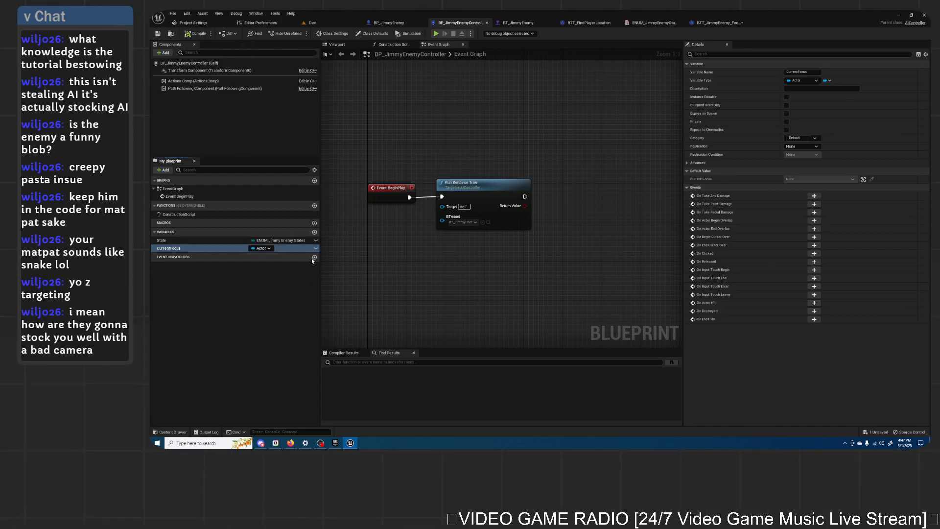
Step: Switch to Firefox and replay the tutorial section on the CurrentTarget variable to check its type and use with SetFocus
click(291, 442)
click(396, 278)
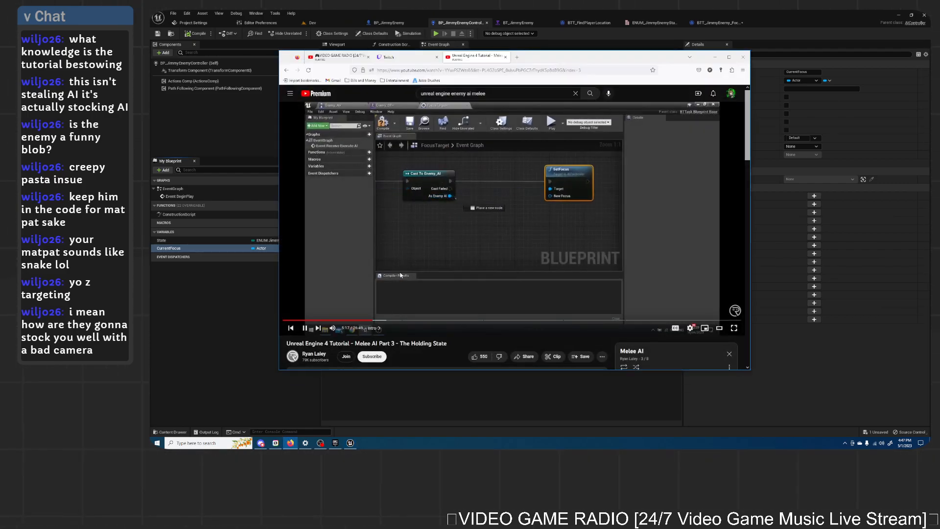
click(399, 305)
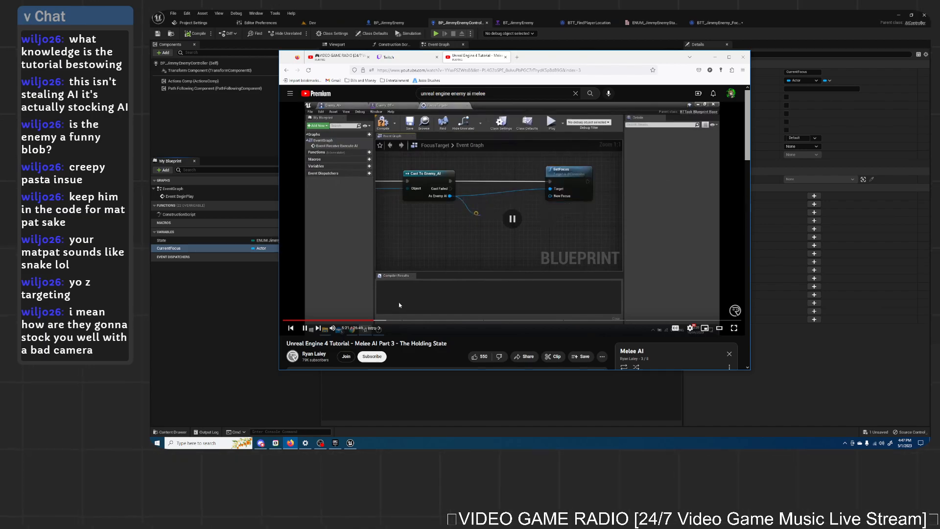
click(372, 320)
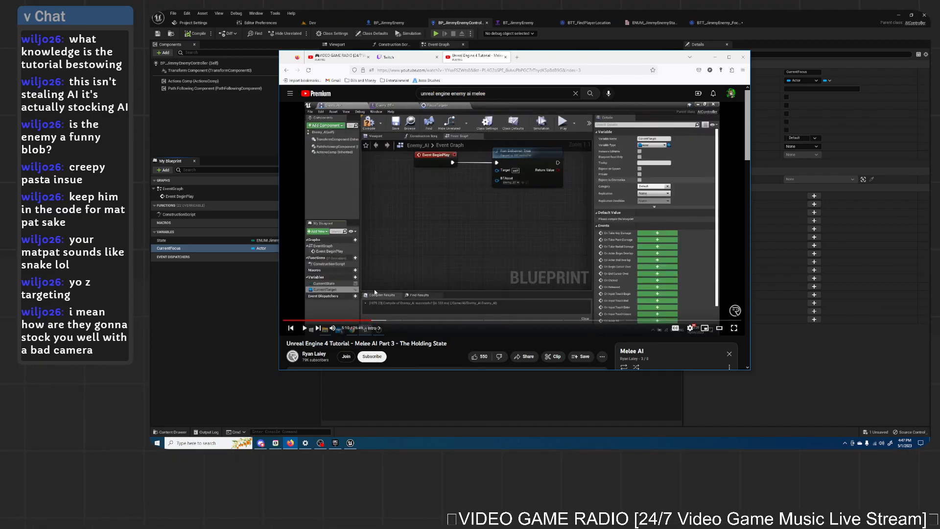
click(368, 320)
click(378, 293)
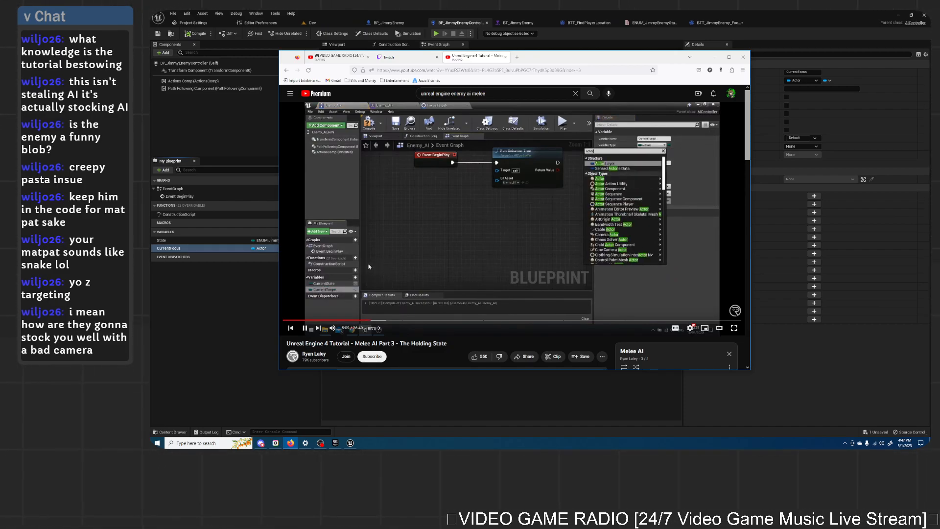
click(384, 307)
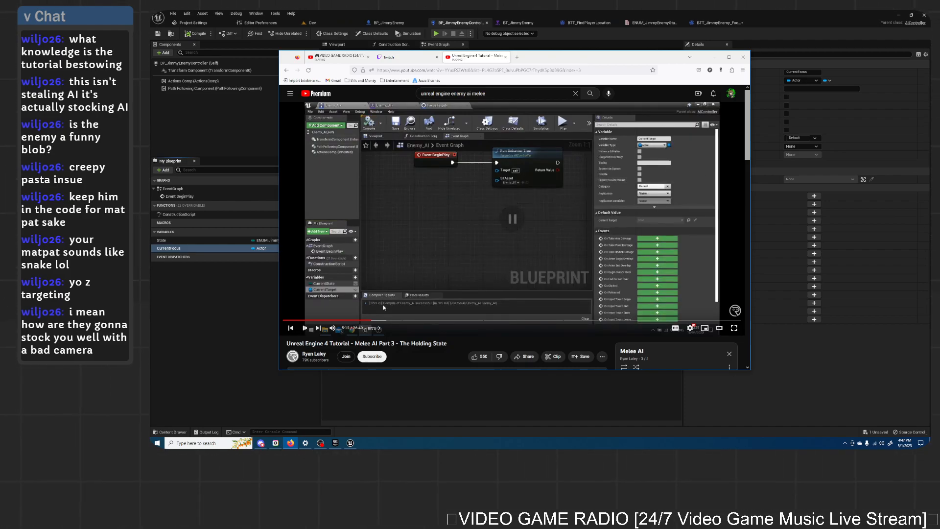
click(691, 327)
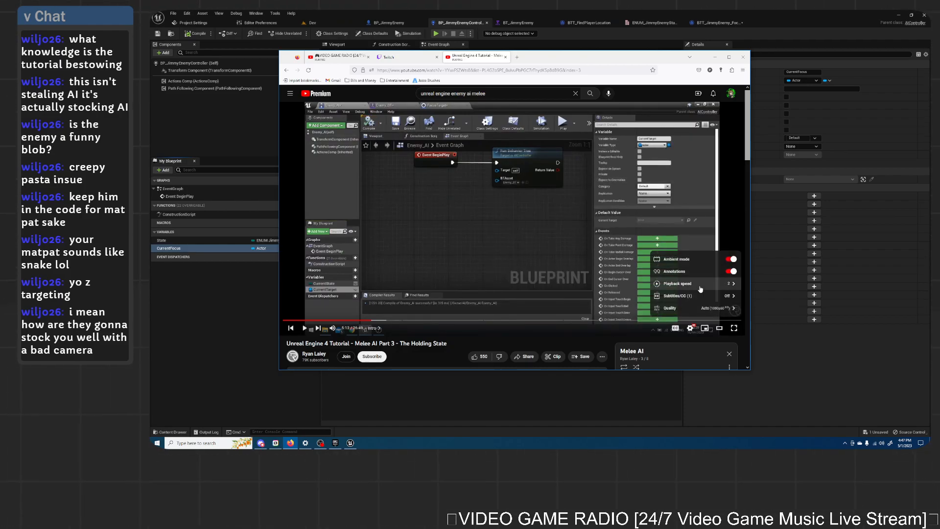
click(370, 321)
click(392, 293)
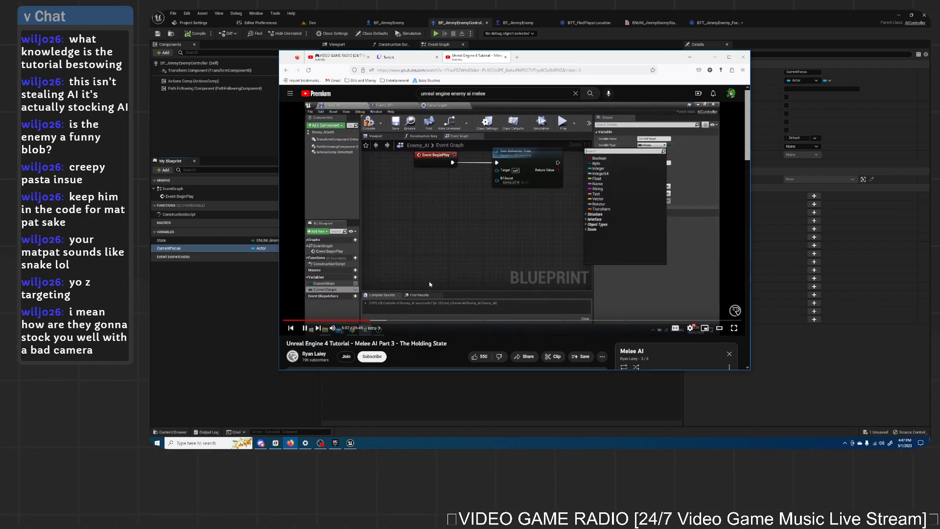
click(442, 261)
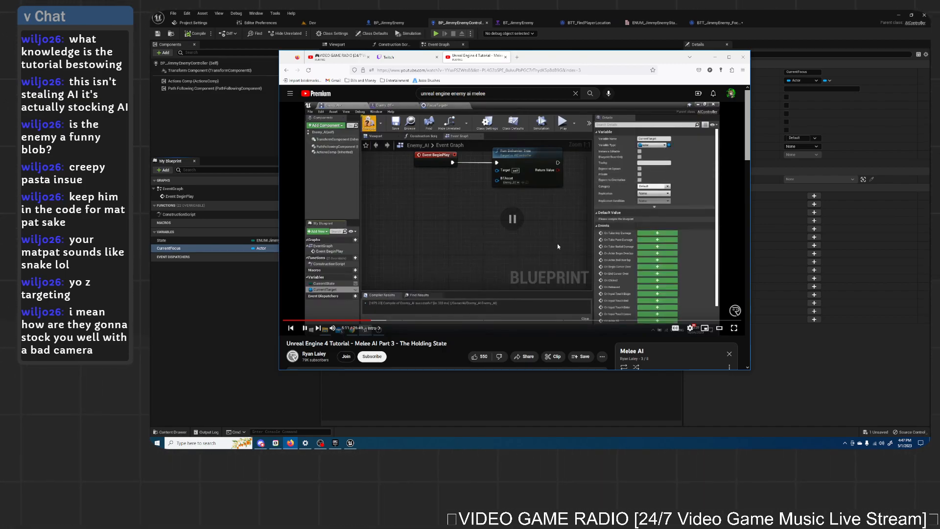
Step: Continue the tutorial video through the play test of the Holding state, pausing it before returning to the Unreal editor
click(693, 331)
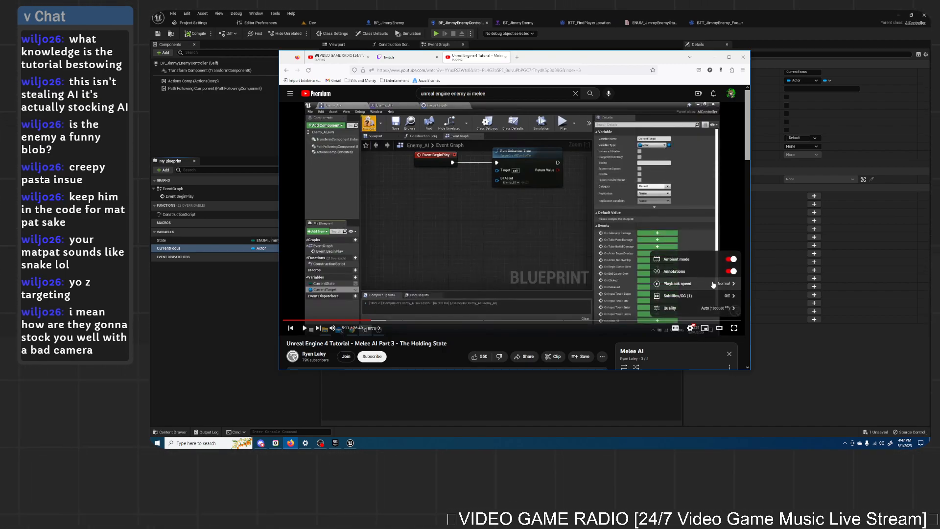
click(695, 330)
click(515, 276)
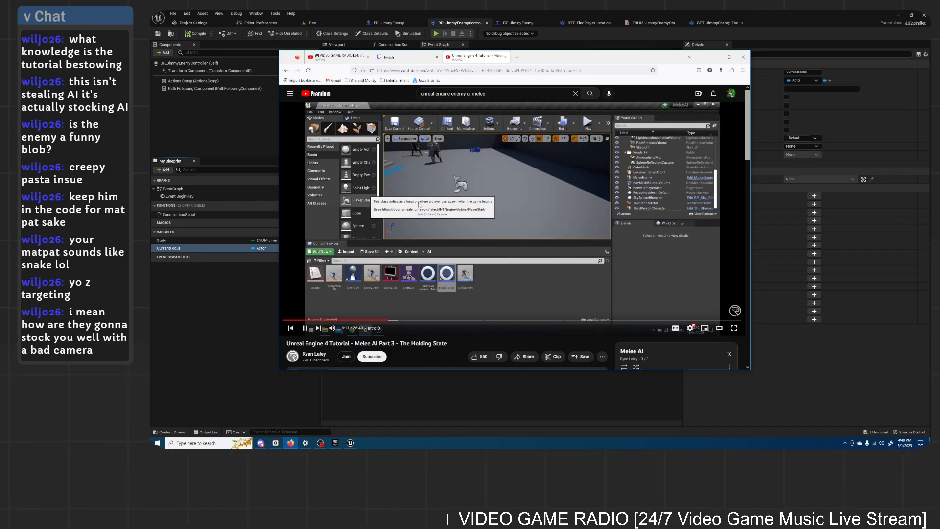
click(530, 228)
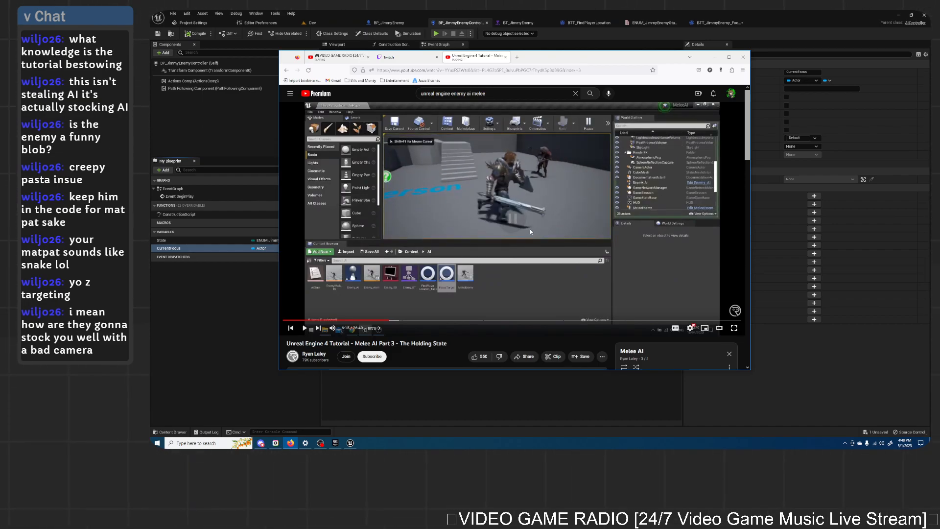
click(714, 56)
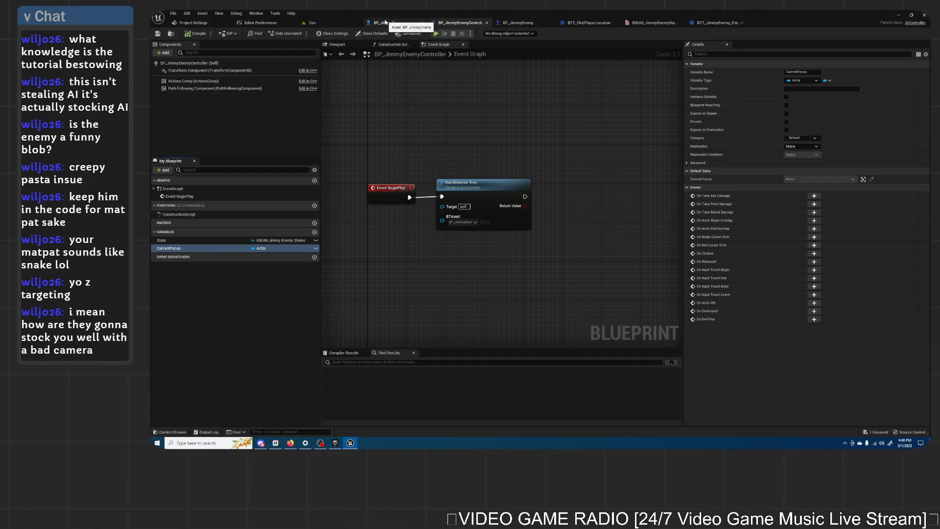
click(291, 443)
click(290, 443)
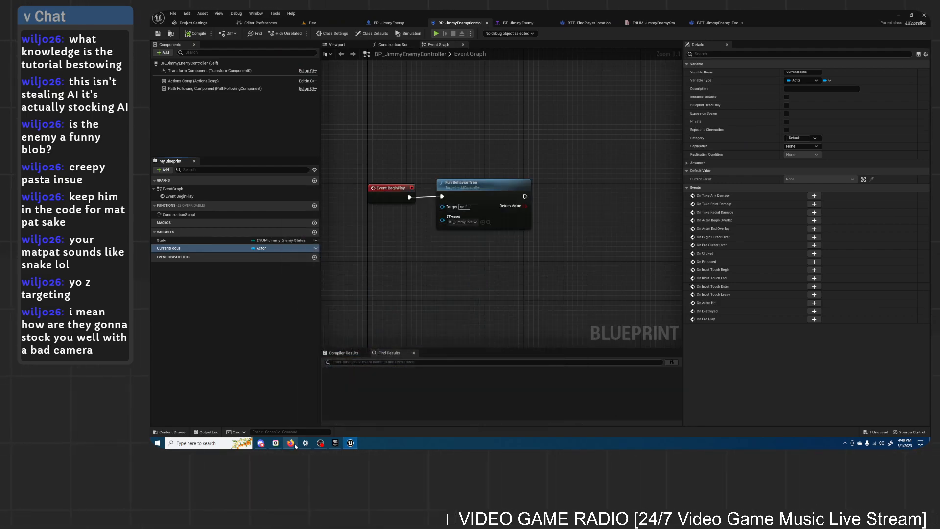
Step: Add a Set CurrentFocus node after Run Behavior Tree and feed it with a Get Player Character node
right_drag(621, 178, 554, 182)
drag(178, 250, 459, 201)
click(509, 197)
drag(529, 180, 448, 260)
text(get player chara)
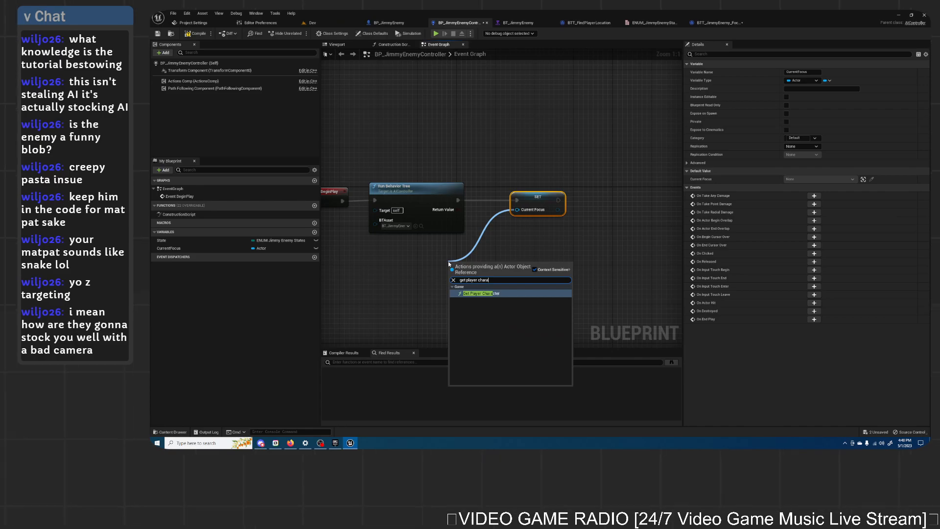
key(Return)
Step: Arrange the Get Player Character and Set CurrentFocus nodes beside Run Behavior Tree, then save the controller
drag(462, 267, 509, 233)
shift+click(543, 200)
drag(544, 199, 529, 200)
click(562, 81)
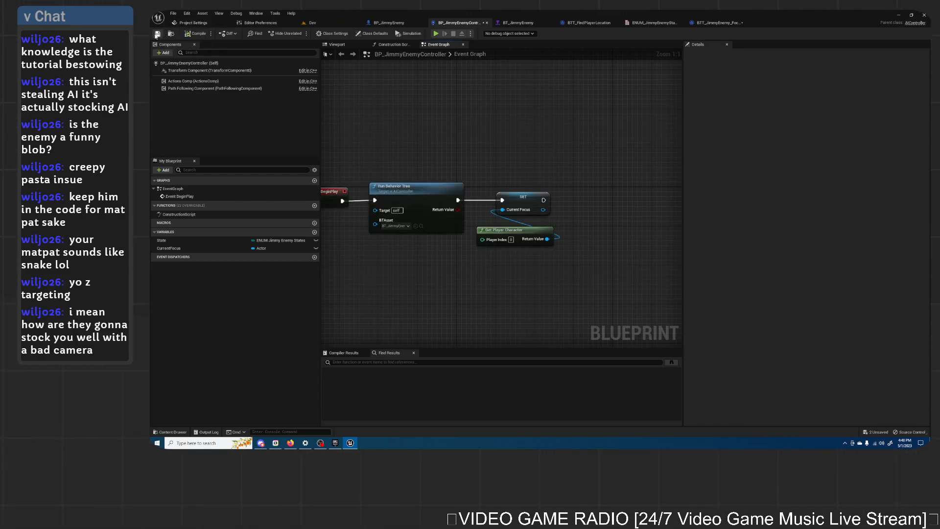
right_drag(339, 209, 384, 212)
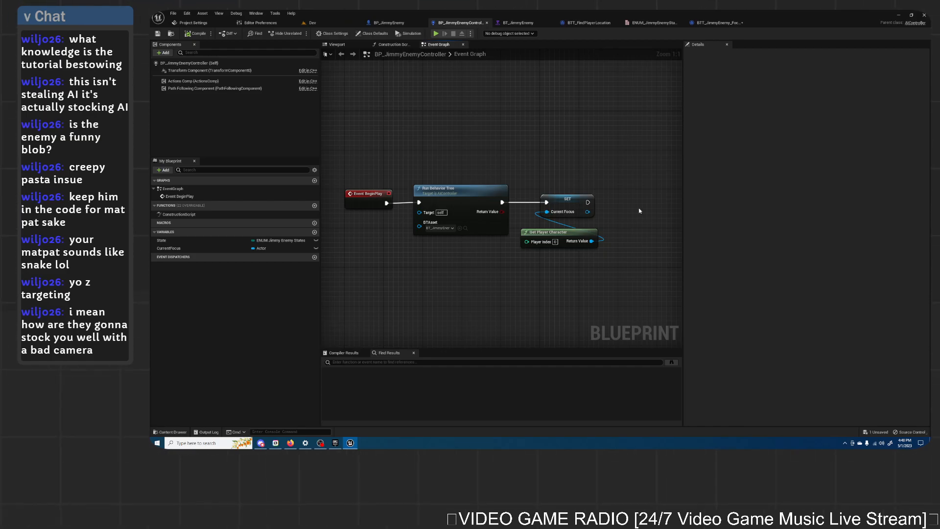
Step: View the BT_JimmyEnemy behavior tree, then open BTT_JimmyEnemy_FocusTarget and reorder it beside BTT_FindPlayerLocation
click(519, 23)
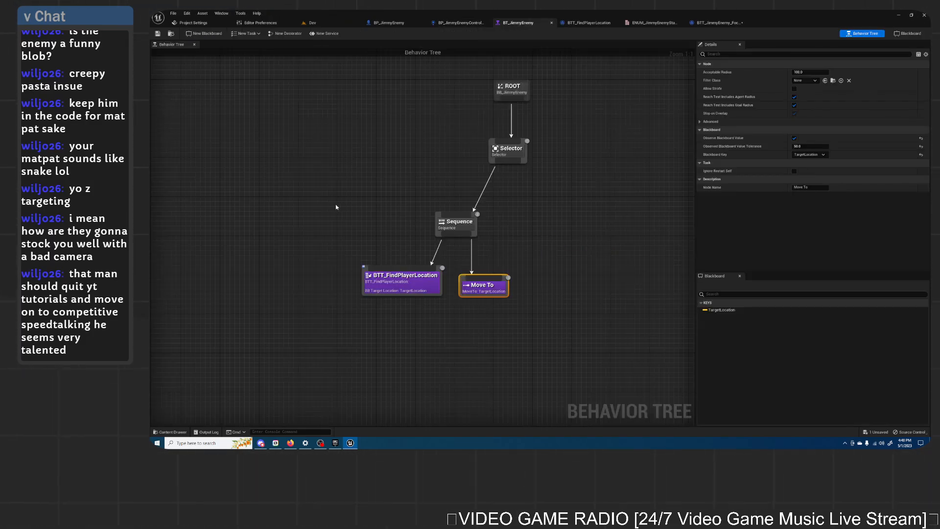
right_drag(530, 224, 553, 220)
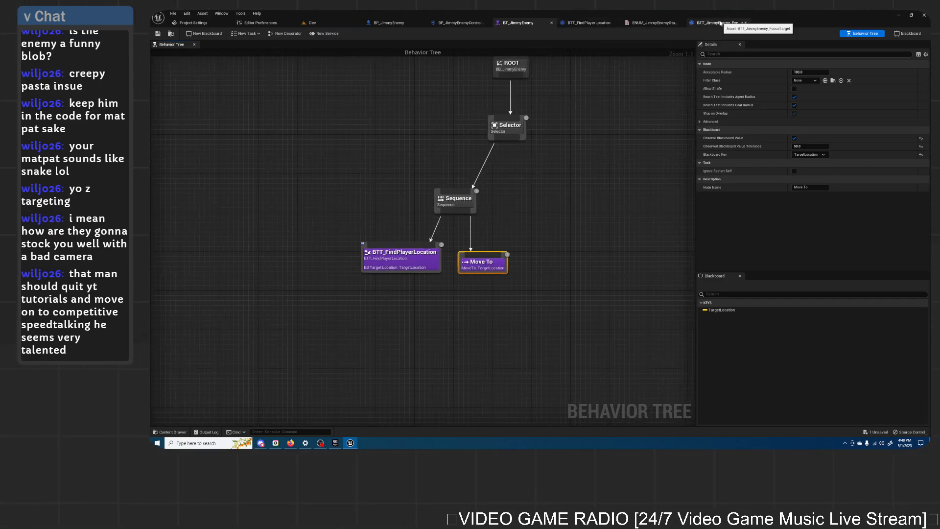
click(700, 24)
drag(700, 25, 653, 26)
Step: Get CurrentFocus from the BP_JimmyEnemyController cast and connect it to the New Focus input of SetFocus
right_drag(440, 216, 491, 207)
right_drag(549, 209, 519, 203)
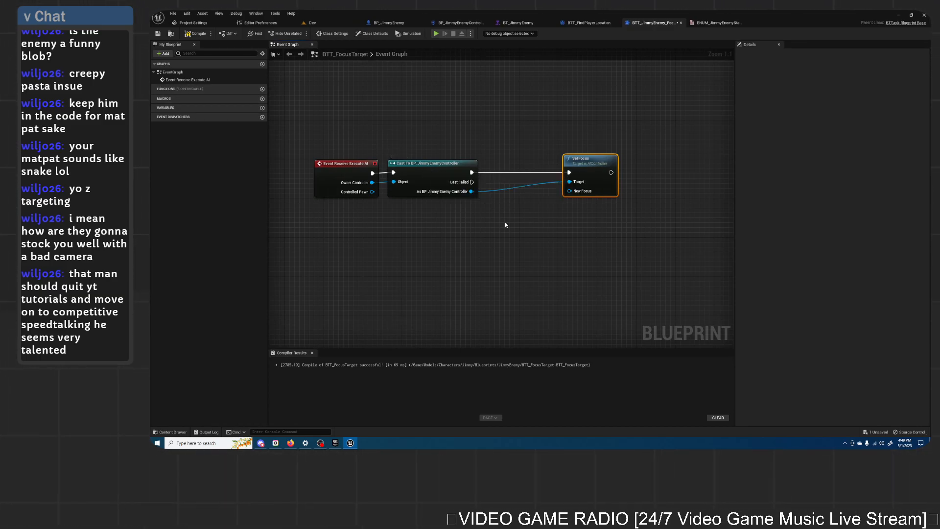
right_drag(544, 238, 526, 235)
right_drag(443, 181, 407, 185)
drag(417, 193, 435, 214)
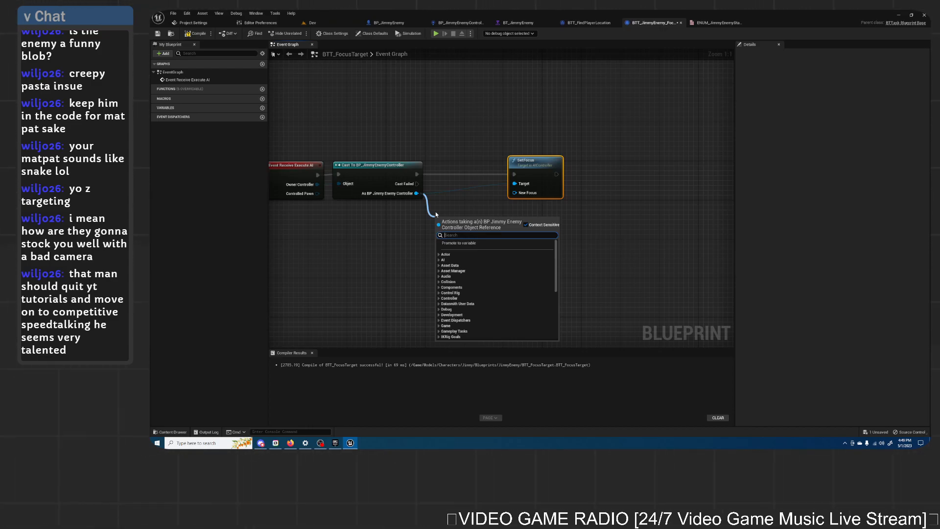
text(get cu)
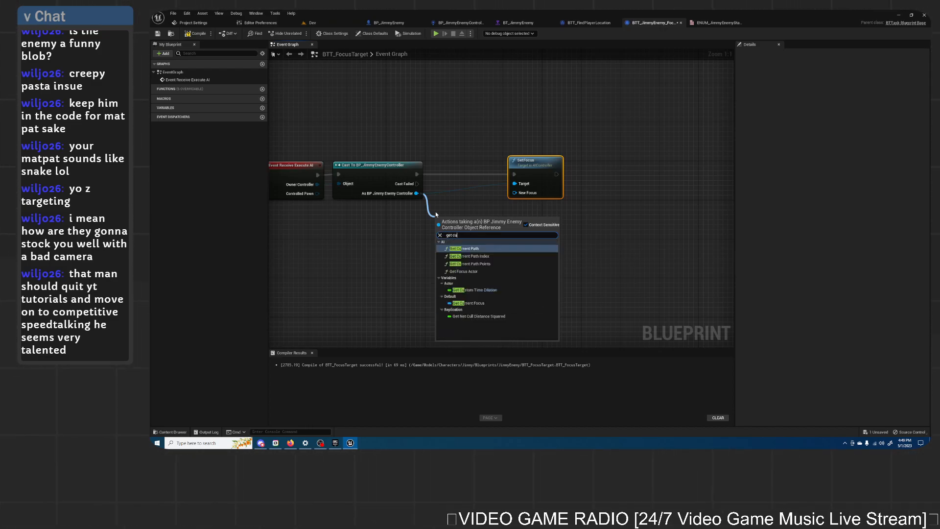
text(rrent)
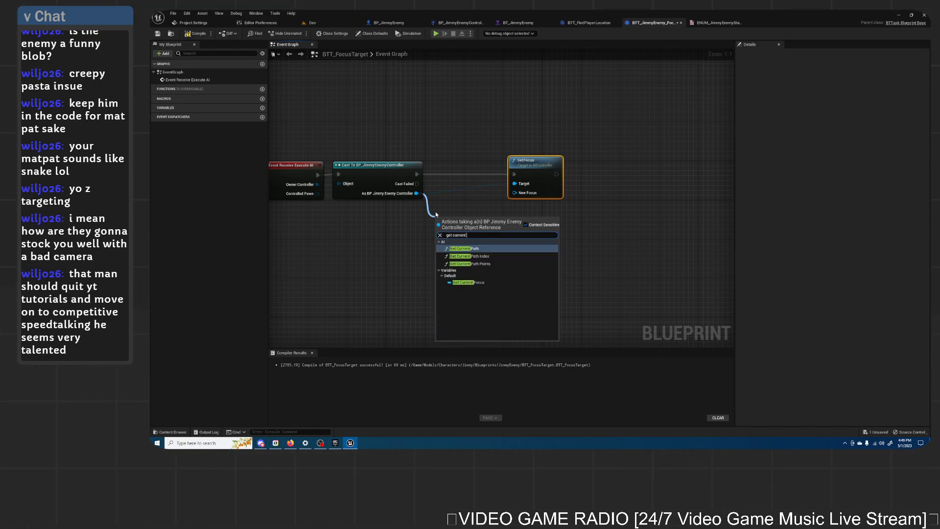
click(468, 283)
drag(485, 217, 561, 182)
Step: Add a Finish Execute node with Success enabled after SetFocus, then compile and save the task
right_drag(560, 182, 500, 186)
drag(494, 180, 533, 178)
text(finish)
key(BackSpace)
key(BackSpace)
text(ish e)
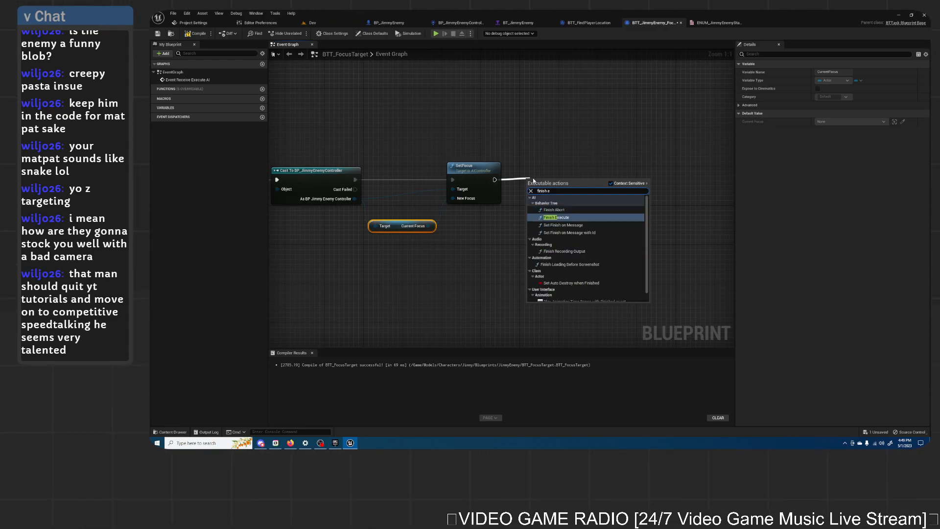
key(Return)
drag(559, 184, 558, 170)
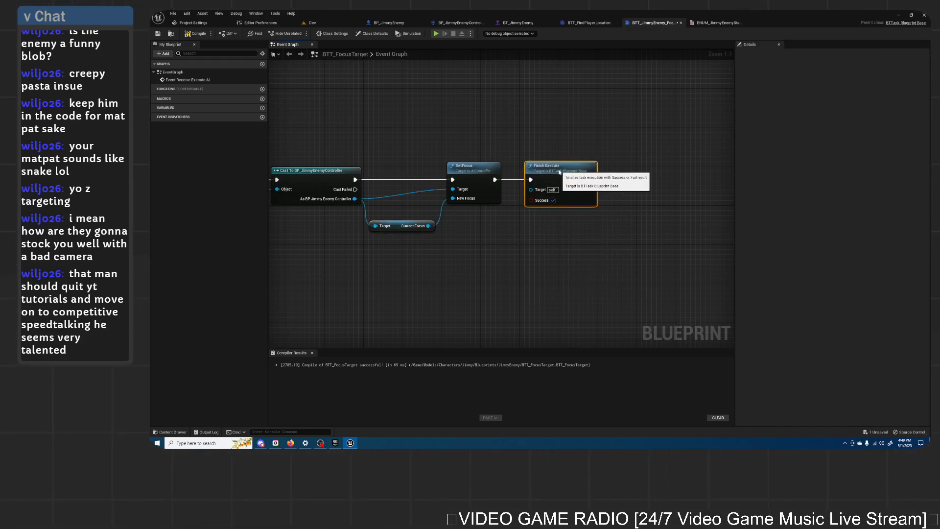
click(195, 33)
click(157, 34)
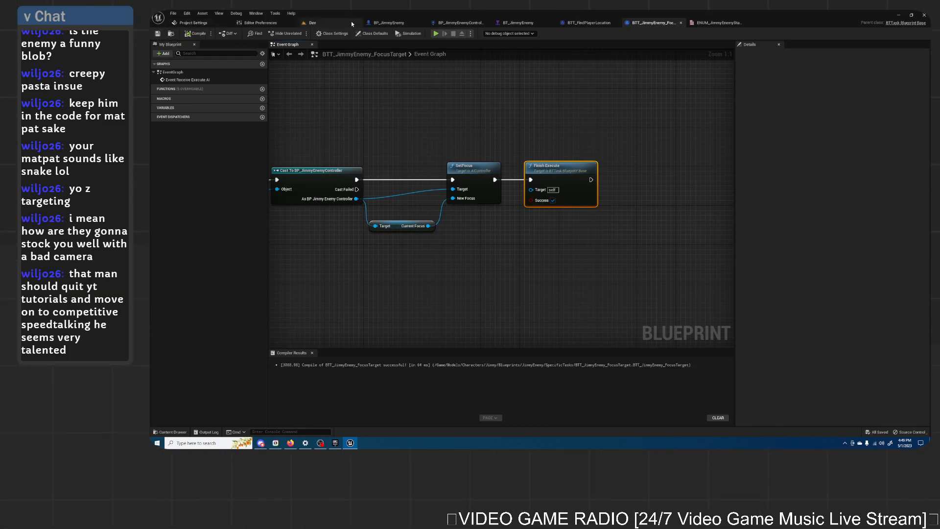
Step: In BT_JimmyEnemy, spread the BTT_FindPlayerLocation and Move To tasks apart and disconnect Move To from the Sequence
click(526, 23)
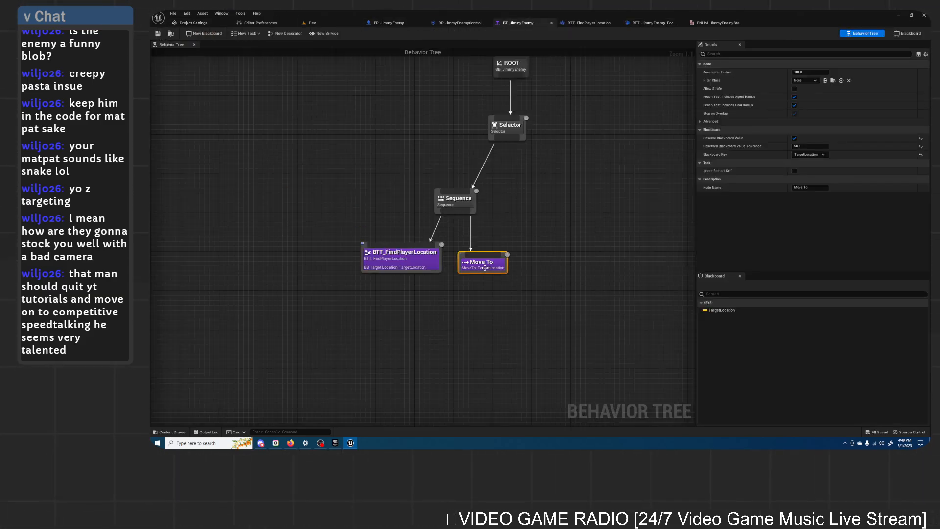
drag(485, 269, 529, 260)
drag(401, 260, 377, 260)
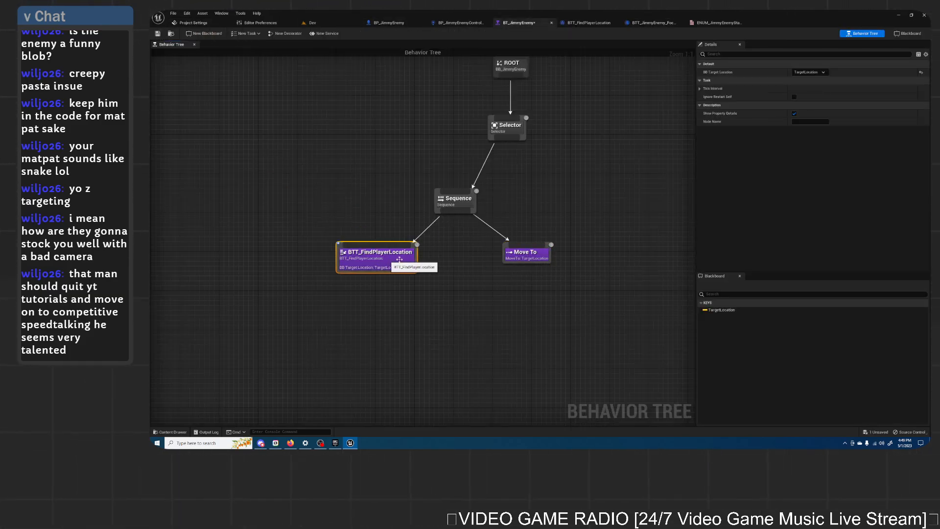
alt+click(514, 244)
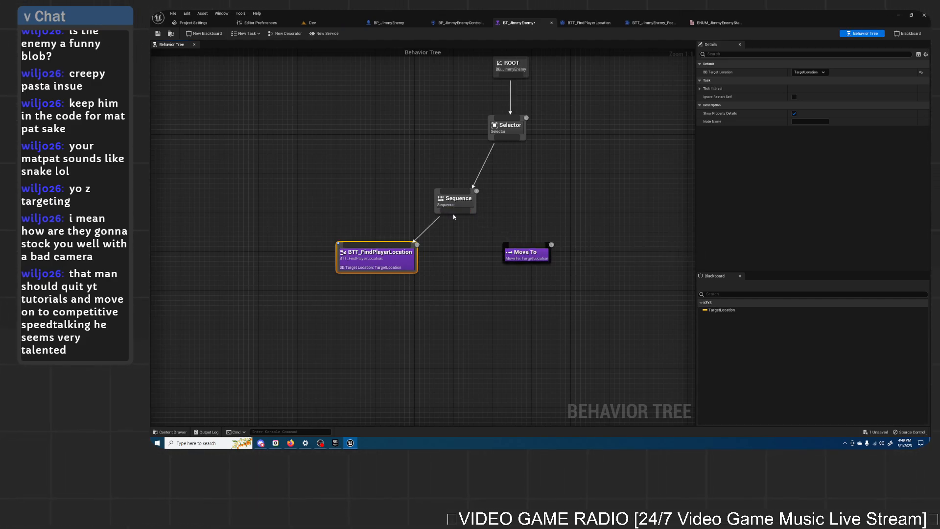
Step: Add the BTT_JimmyEnemy_FocusTarget task under the Sequence, rearrange the surrounding tasks to make room, and save the behavior tree
drag(456, 235, 457, 235)
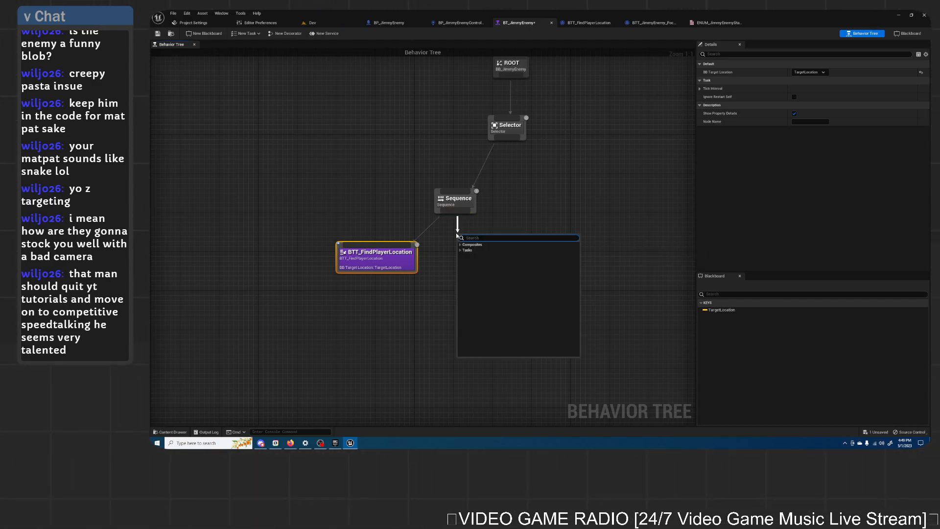
click(462, 250)
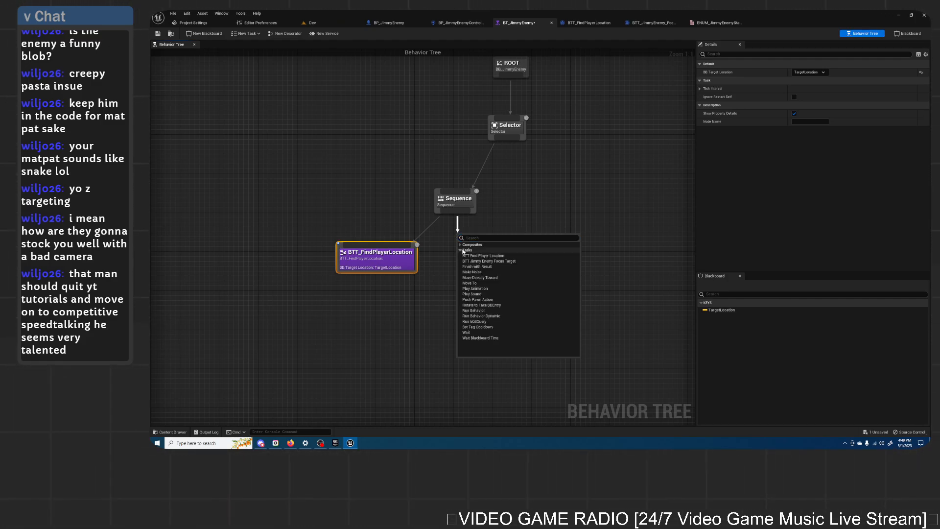
click(482, 261)
drag(478, 248, 430, 307)
drag(391, 266, 356, 272)
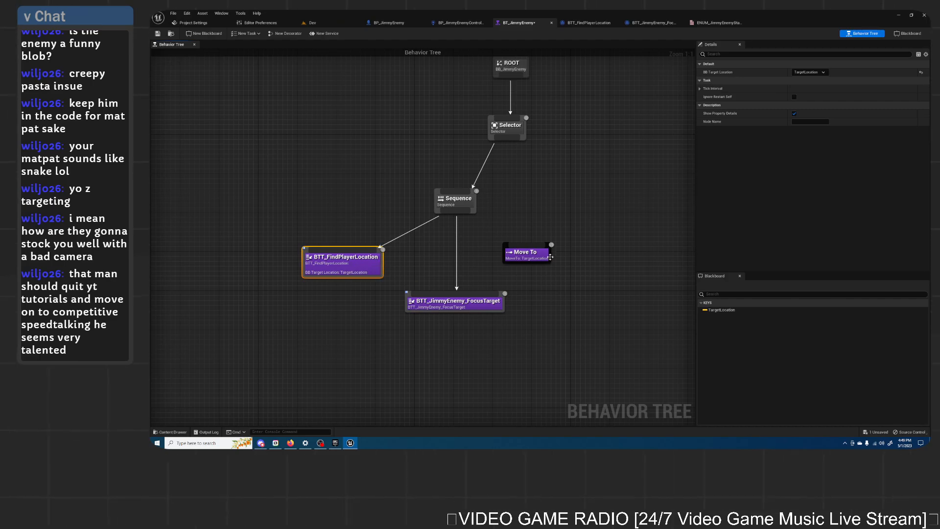
drag(551, 257, 575, 261)
key(ctrl+s)
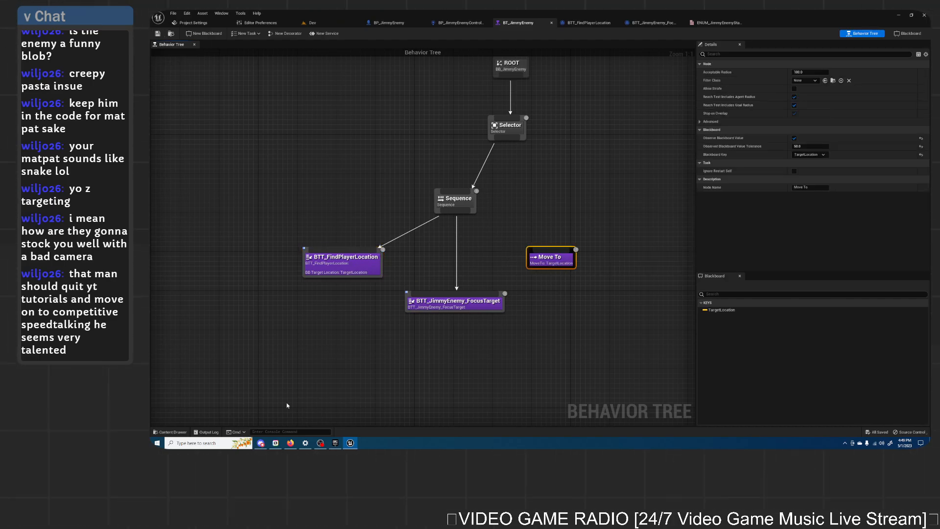
Step: Switch to Firefox to check the tutorial's play test of the enemy, then minimize the browser
click(291, 443)
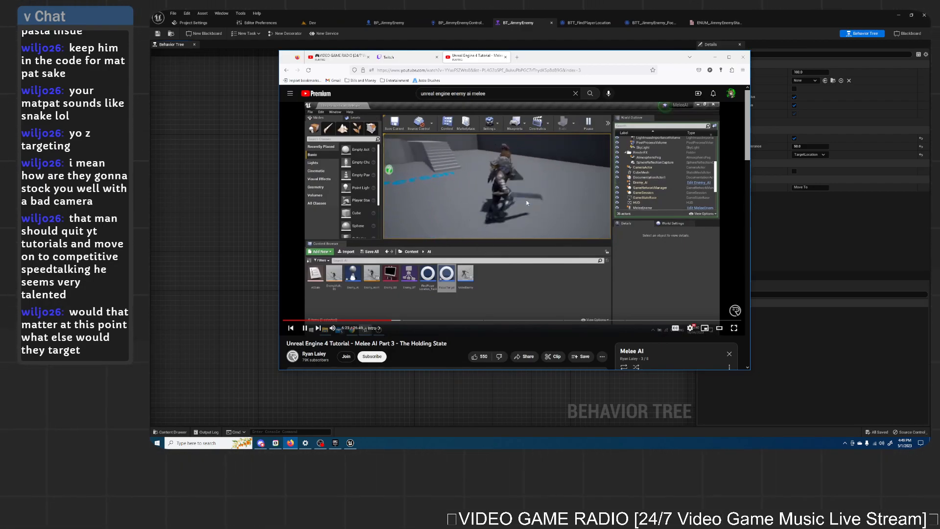
click(556, 190)
click(717, 58)
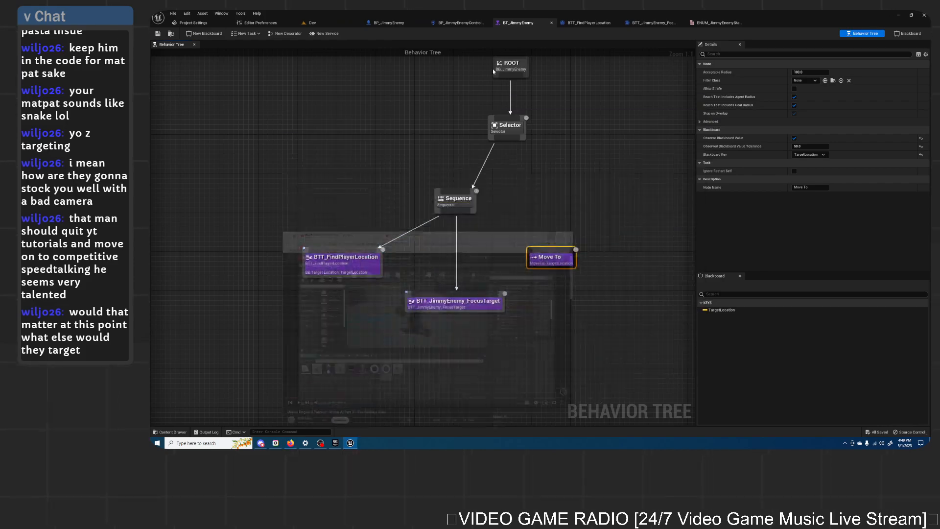
Step: Return to the Dev level and start a play session to test the enemy's focus on the player
click(313, 22)
click(314, 64)
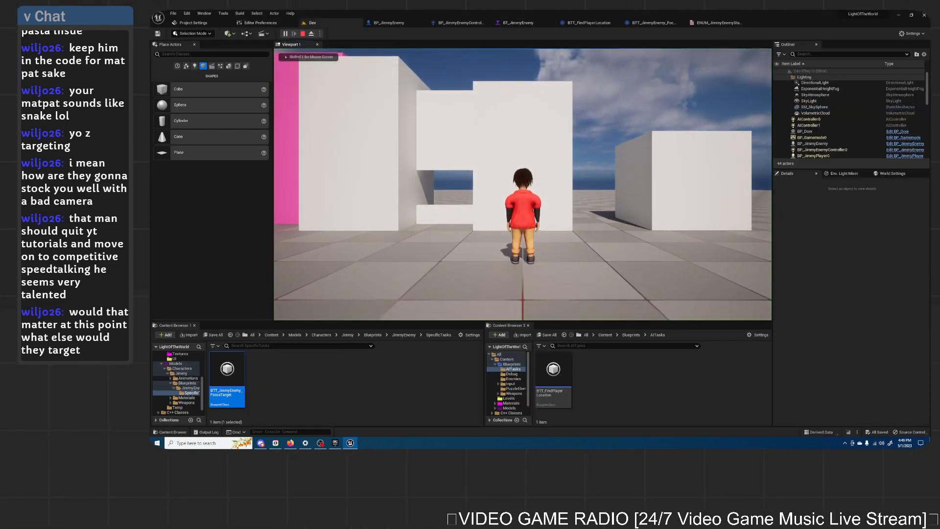
Step: Run the player around the purple enemy in the play session to check its facing behaviour, and end the session
key(d)
key(w)
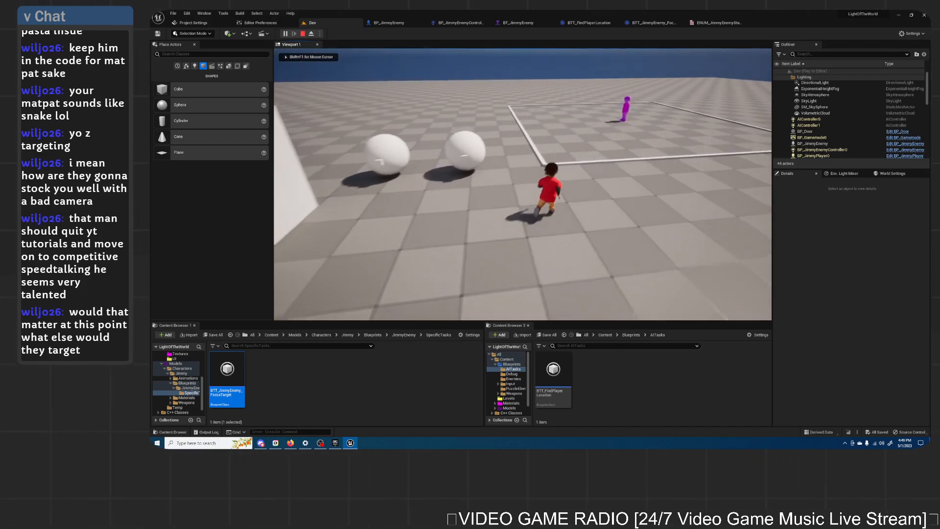
key(s)
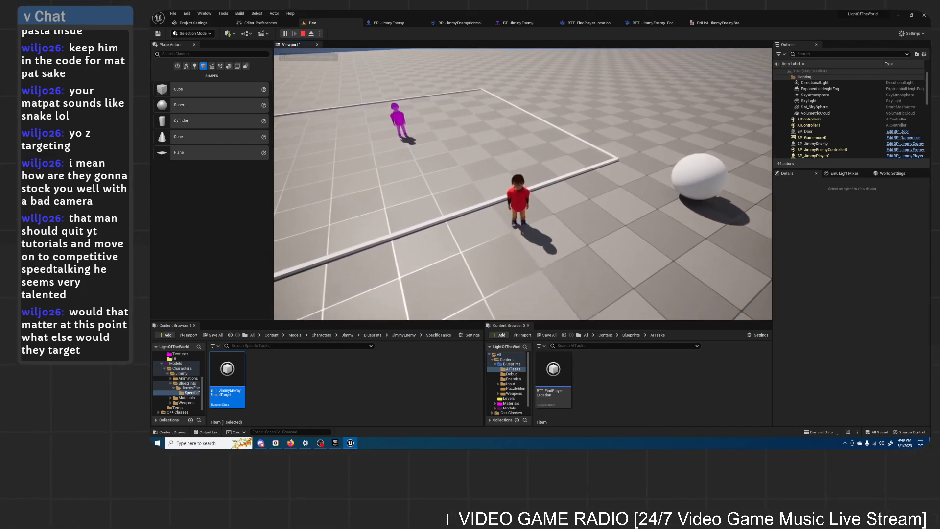
key(s)
key(a)
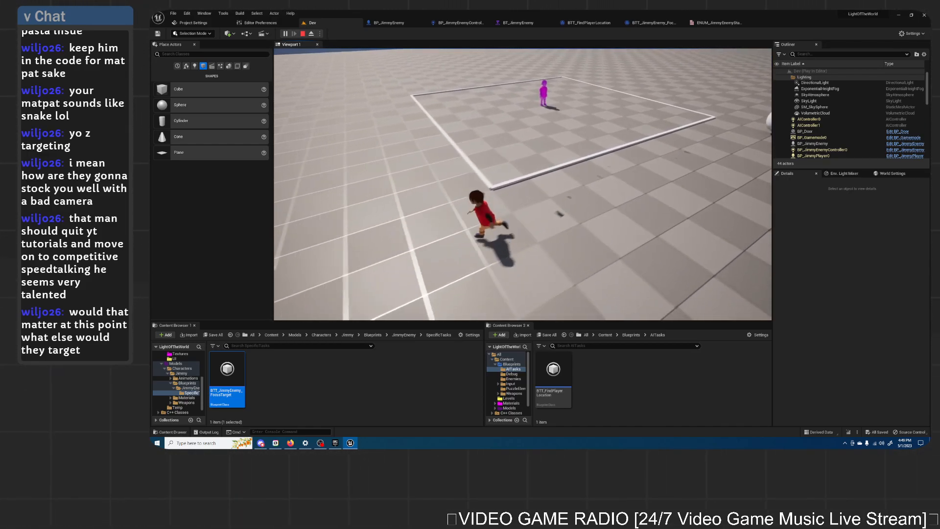
key(d)
key(w)
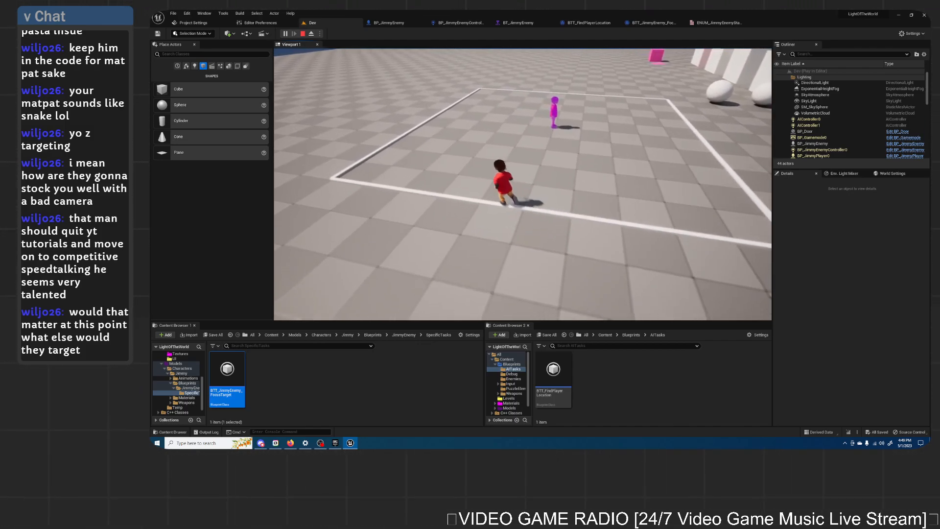
key(w)
key(d)
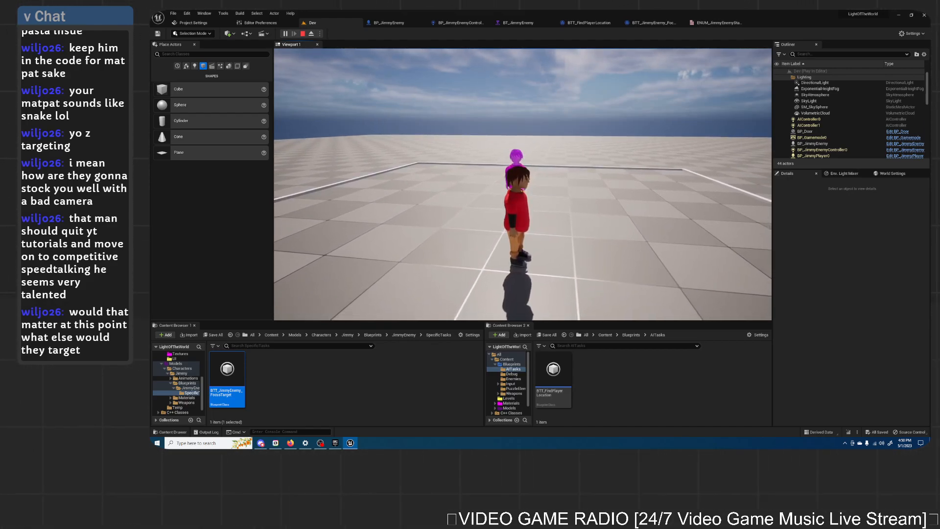
key(d)
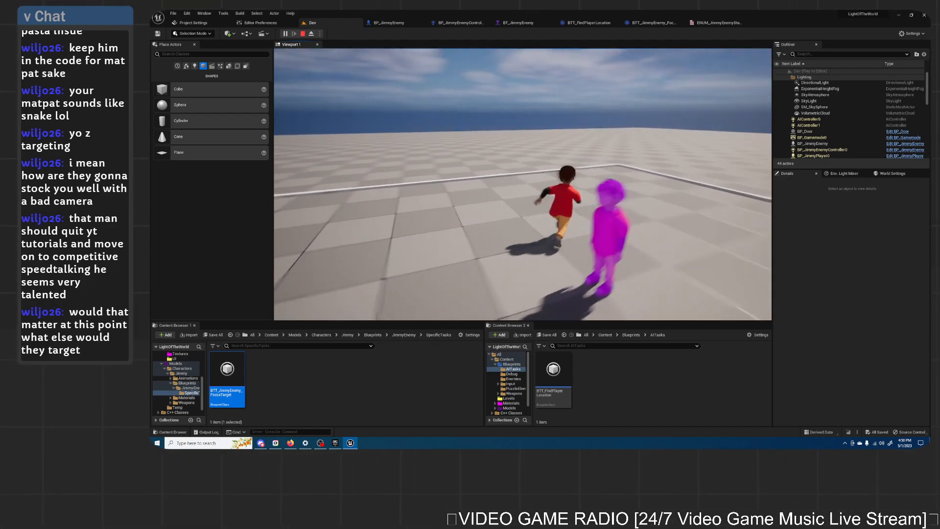
key(s)
key(d)
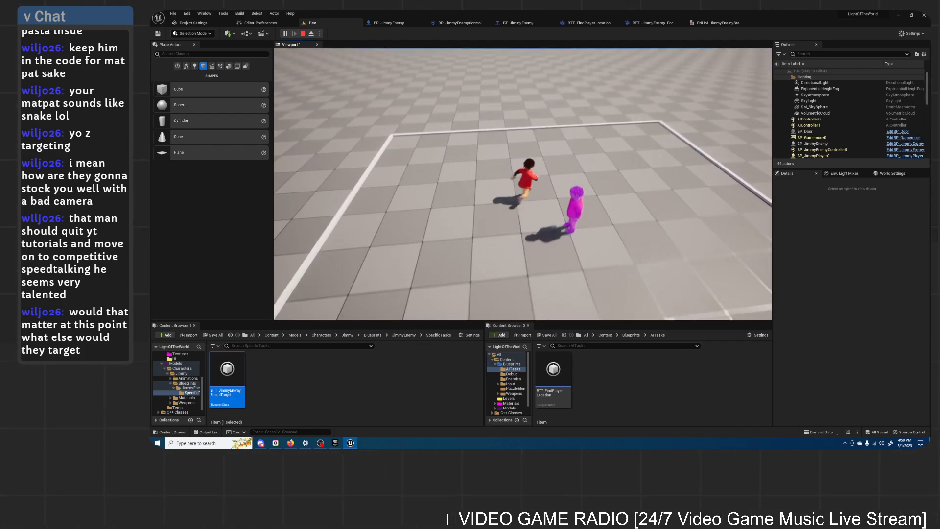
key(w)
key(w)
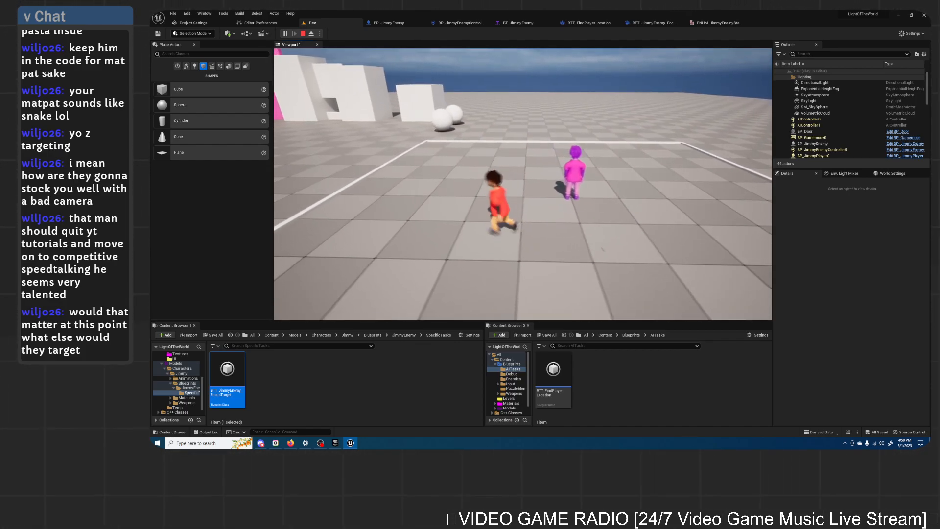
key(a)
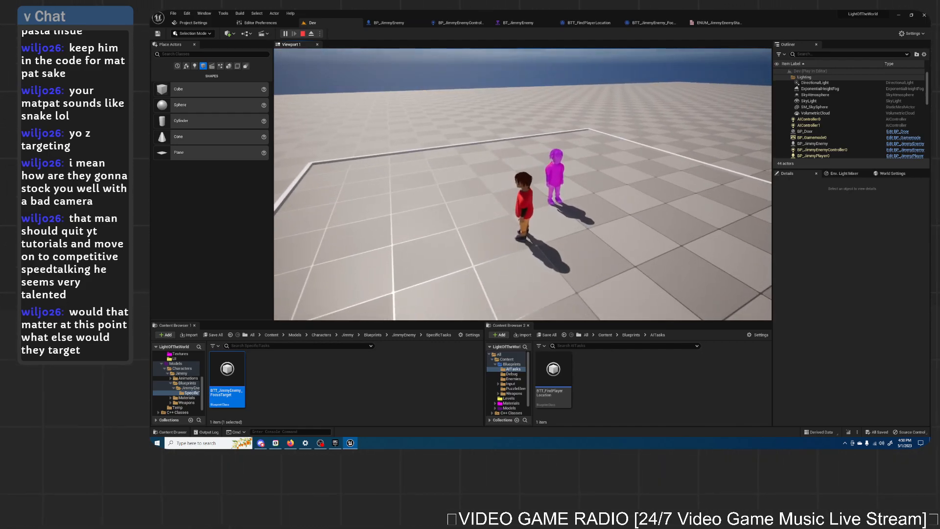
key(d)
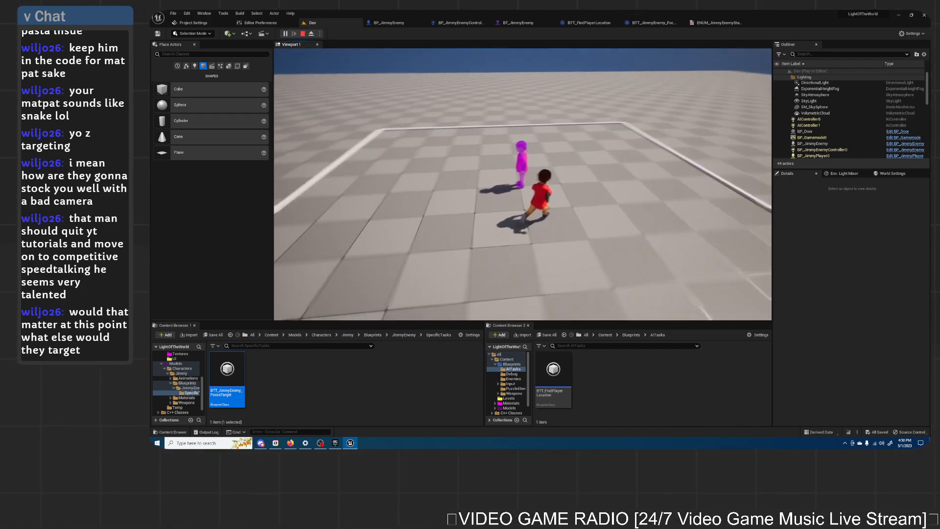
key(w)
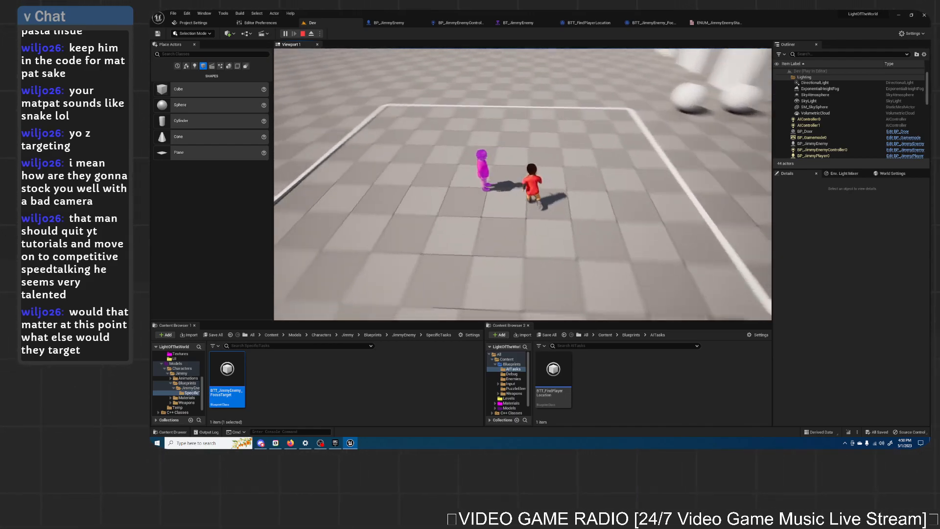
key(d)
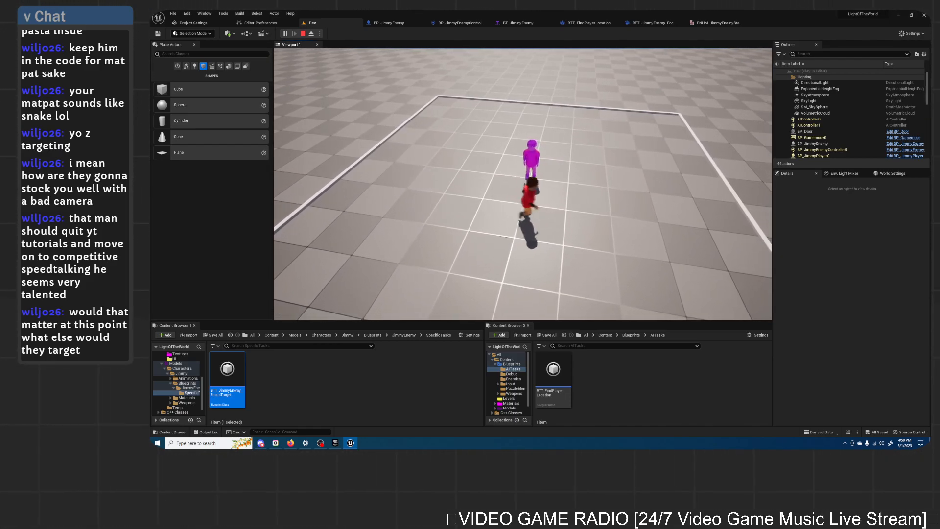
key(w)
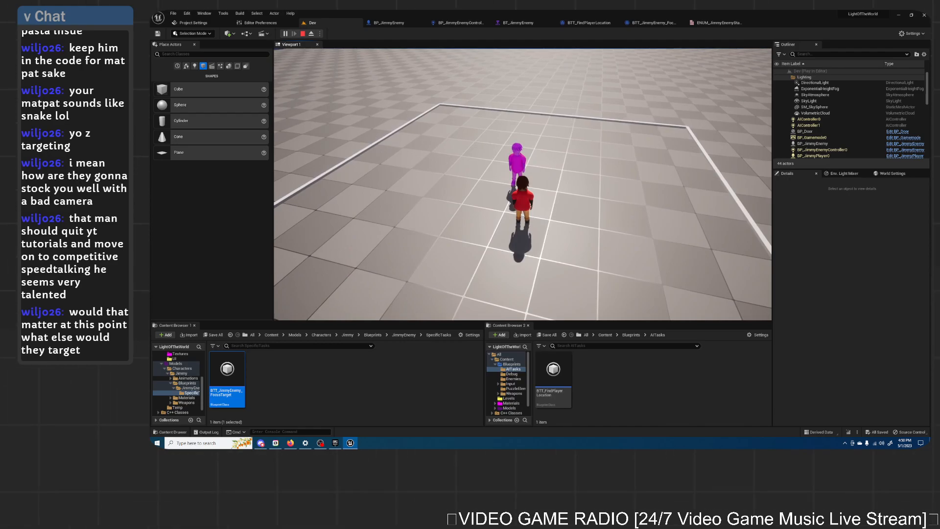
key(Escape)
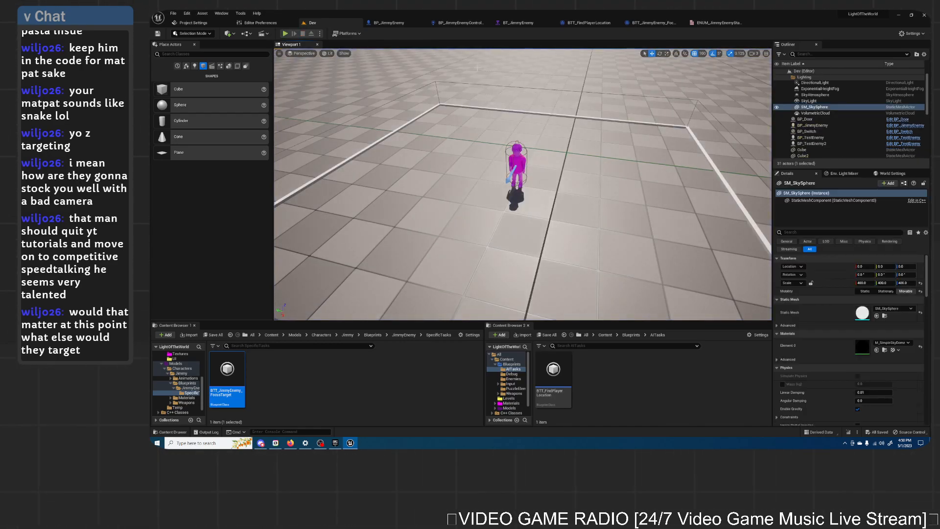
Step: Check the tasks in BT_JimmyEnemy, switch to Firefox, and replay the Melee AI tutorial back to its Enemy_AI Event Graph, pausing there
click(508, 22)
click(470, 303)
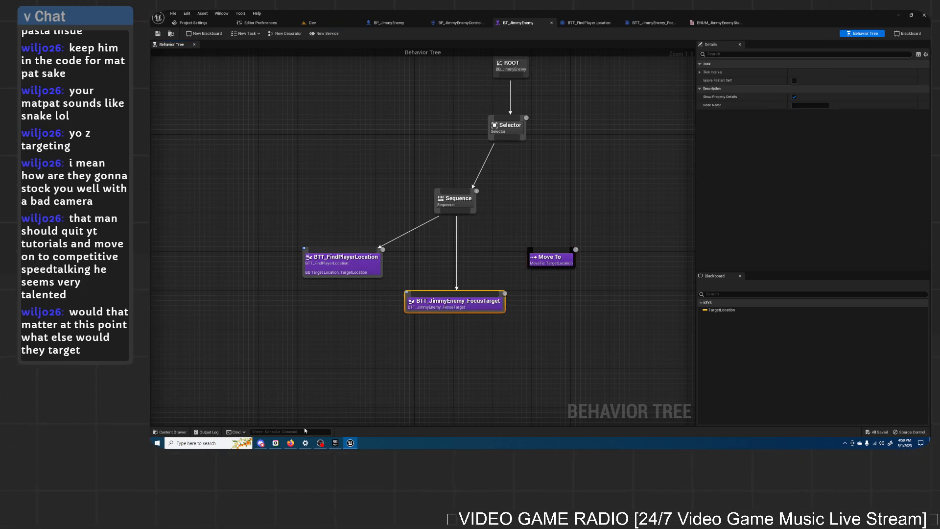
click(294, 443)
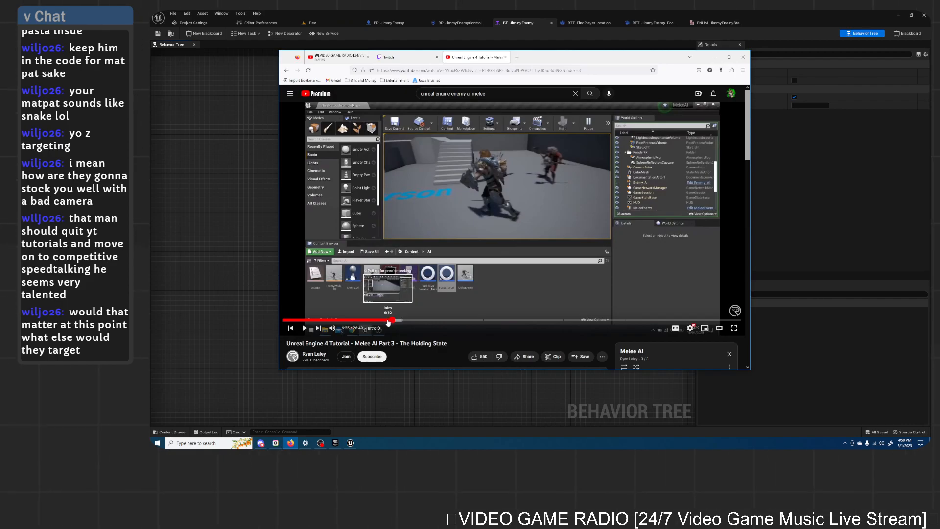
drag(379, 321, 363, 322)
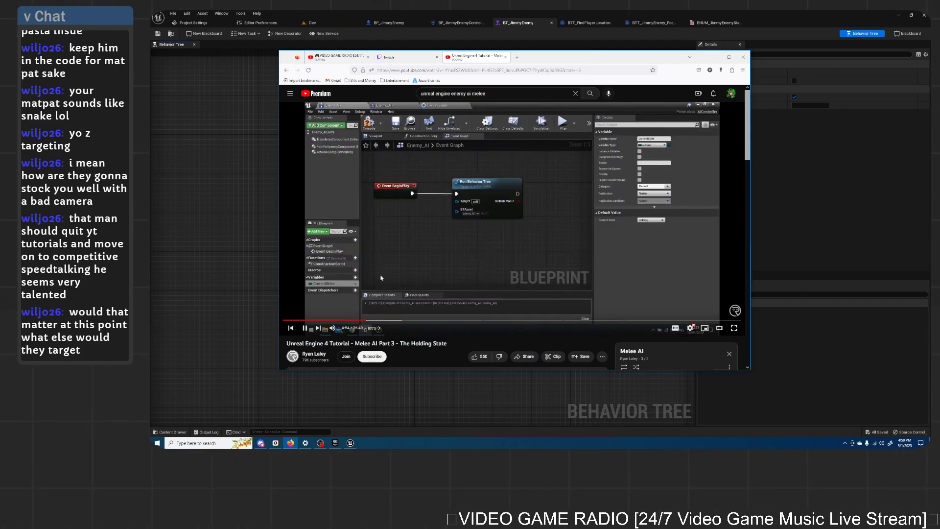
click(401, 271)
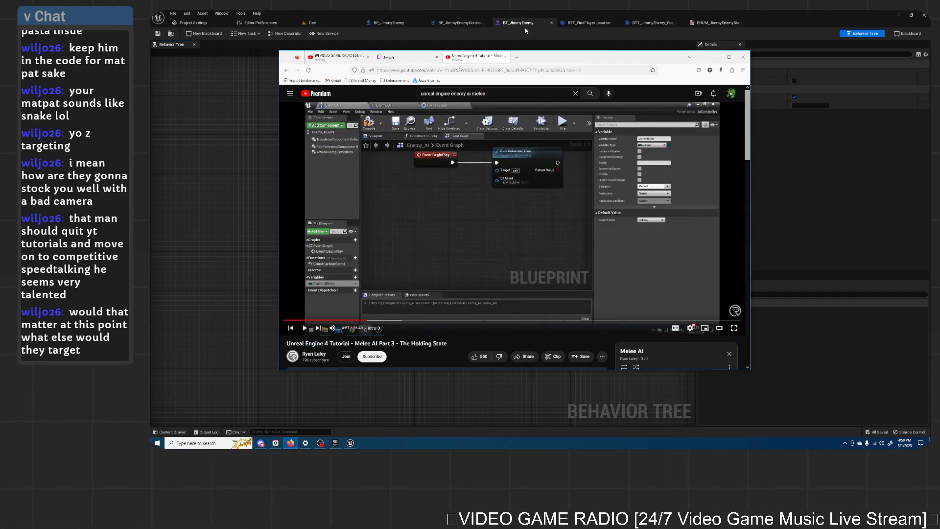
Step: Examine the Set Current Focus node and its Get Player Character input in BP_JimmyEnemyController's event graph
click(458, 23)
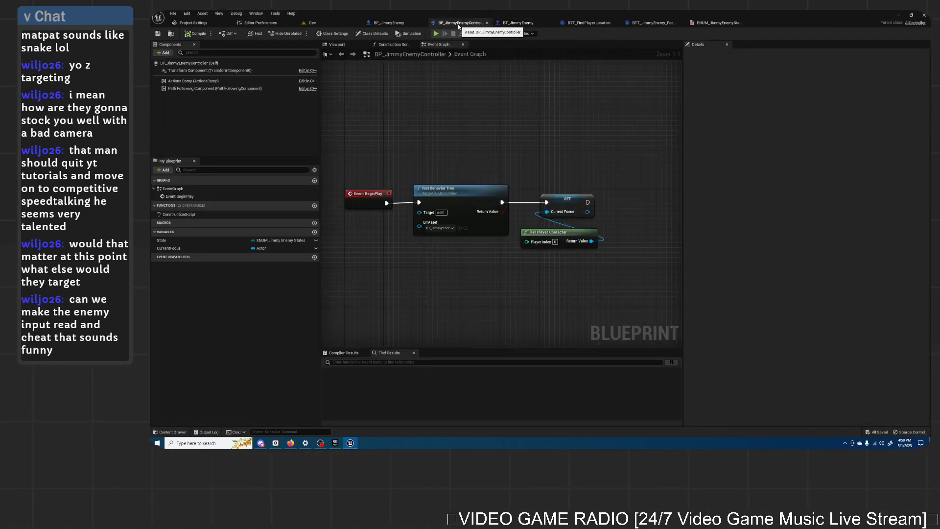
drag(547, 237, 547, 237)
click(558, 208)
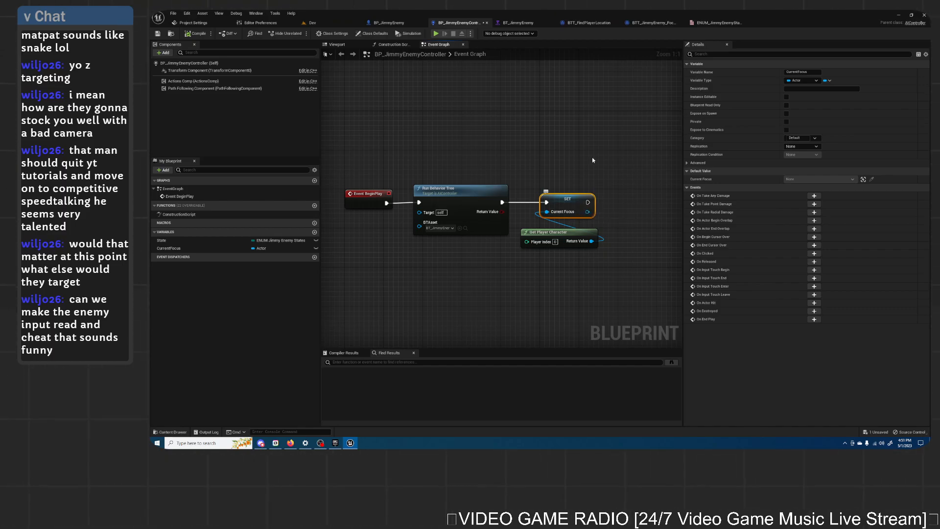
Step: Place the BTT_JimmyEnemy_FocusTarget editor beside the controller's and review how its graph feeds Current Focus into SetFocus
drag(646, 26, 524, 27)
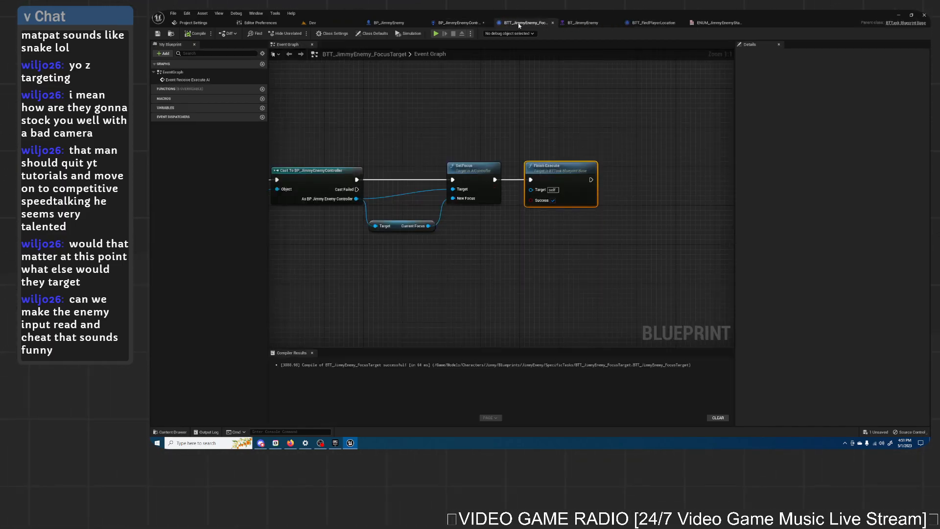
key(Home)
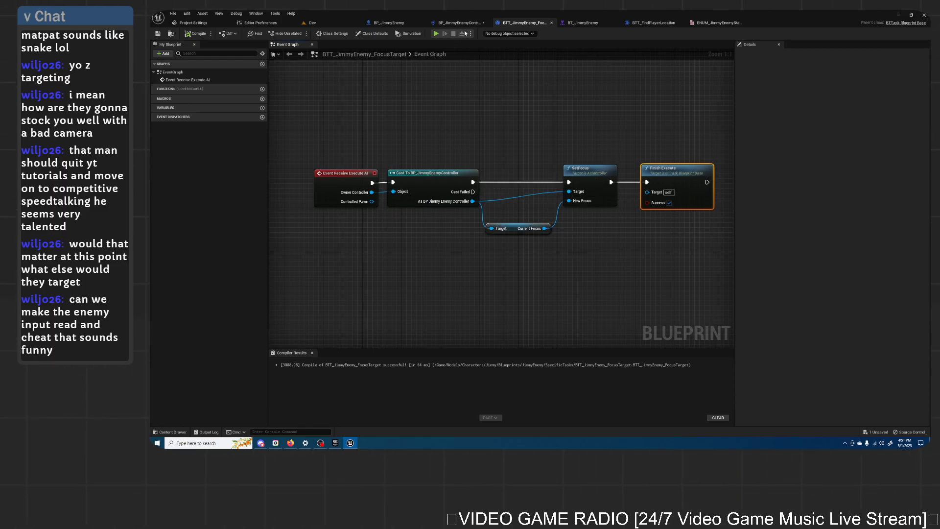
click(463, 23)
click(518, 23)
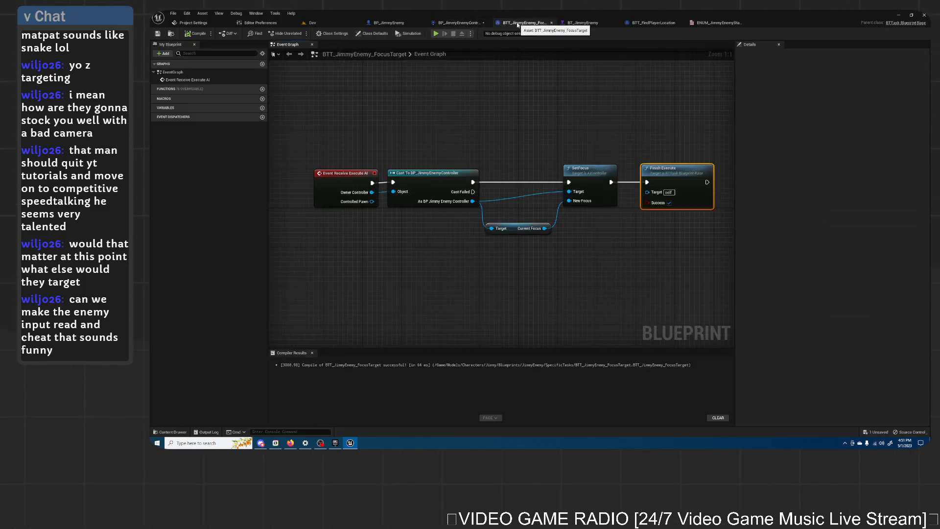
right_drag(591, 209, 530, 209)
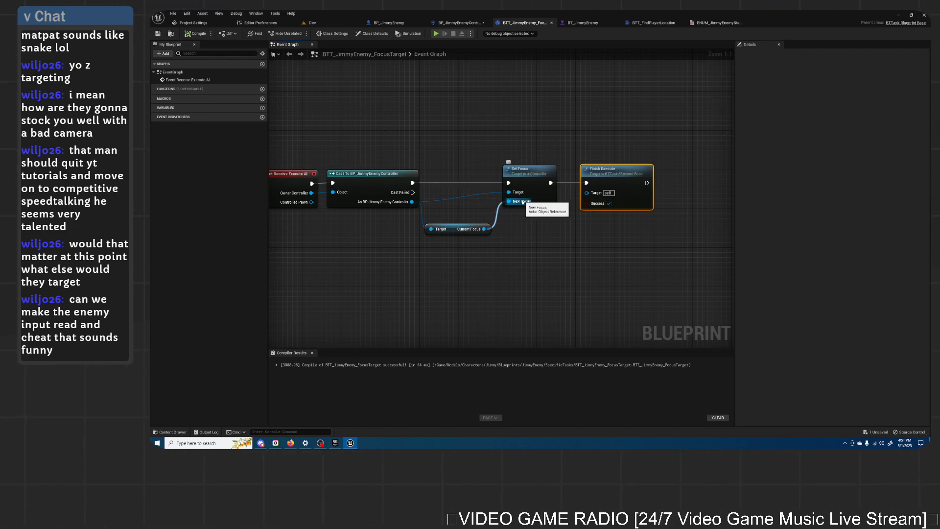
Step: Nudge the BTT_JimmyEnemy_FocusTarget node slightly upward in BT_JimmyEnemy, and close the BTT_FindPlayerLocation and Jimmy enemy states enum editors
click(596, 23)
click(456, 300)
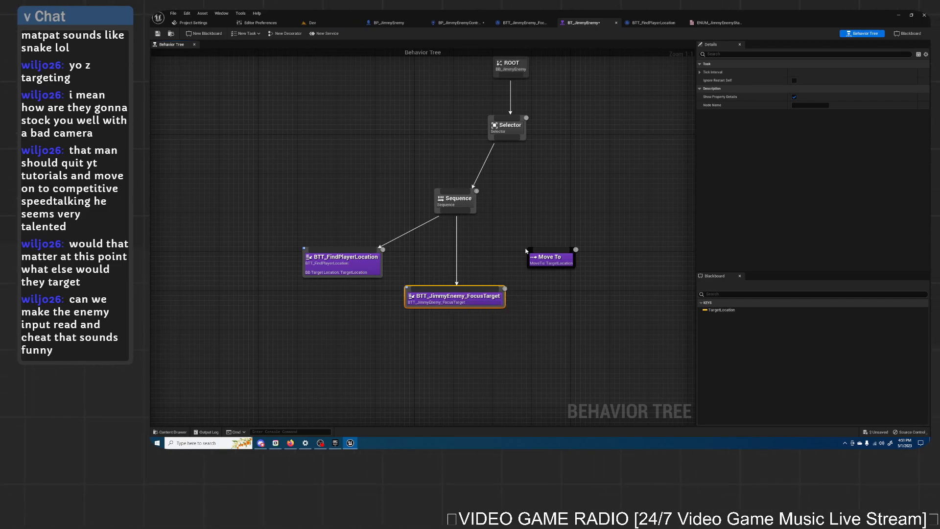
click(655, 23)
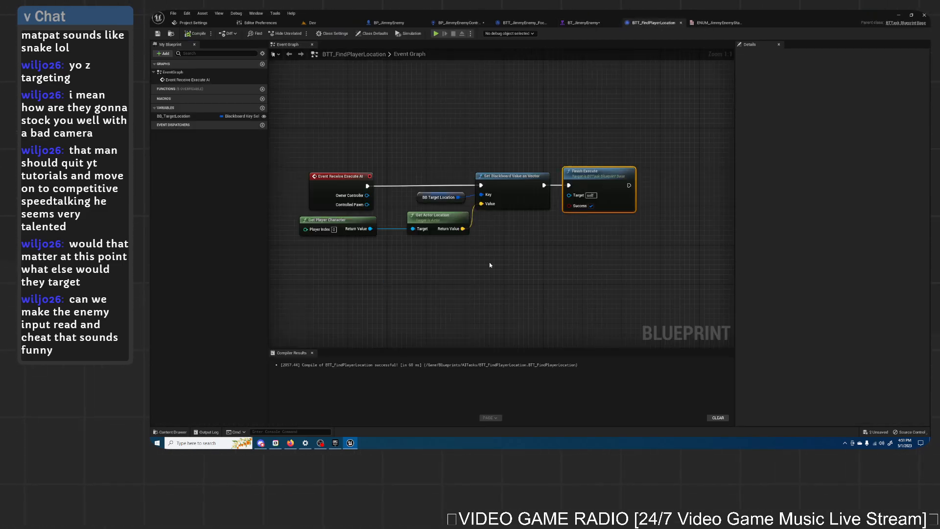
click(681, 22)
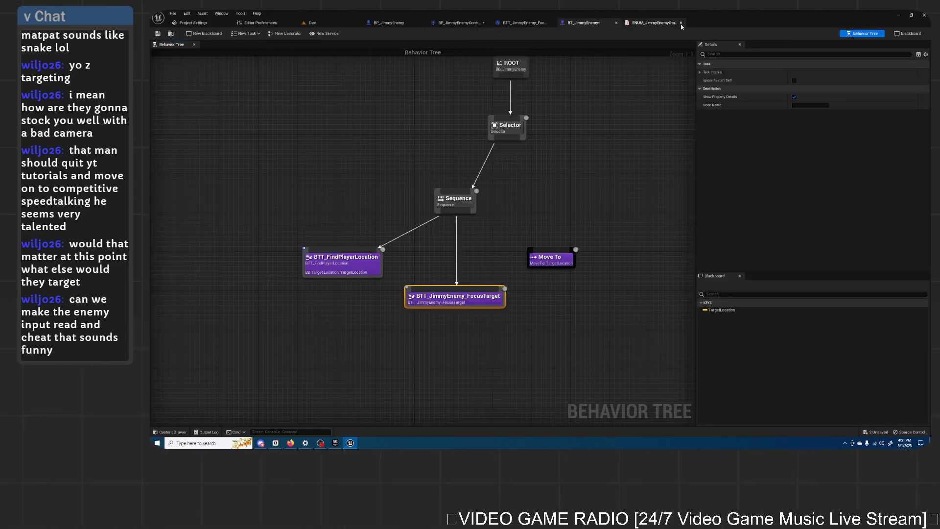
click(668, 24)
click(681, 24)
Step: Tidy the BTT_JimmyEnemy_FocusTarget graph by shifting SetFocus and Finish Execute slightly left and the Current Focus getter up
click(536, 22)
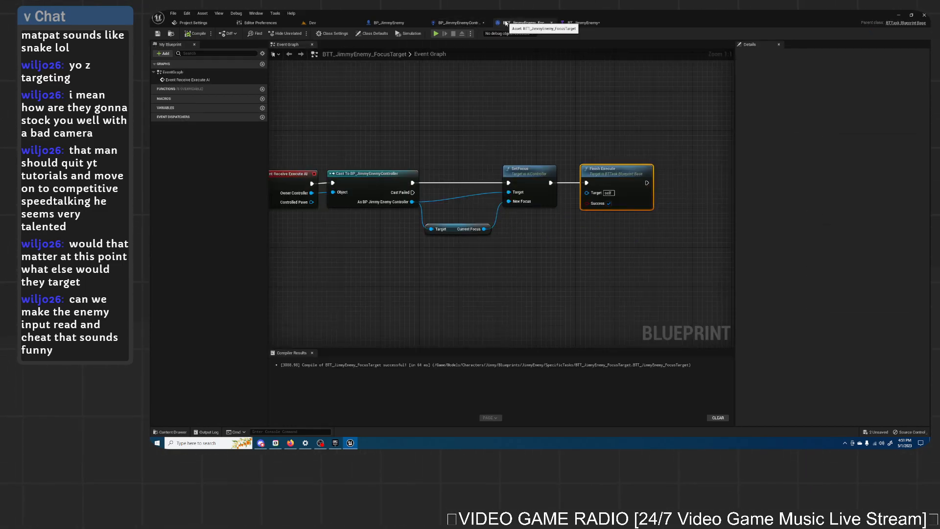
right_drag(491, 124, 540, 159)
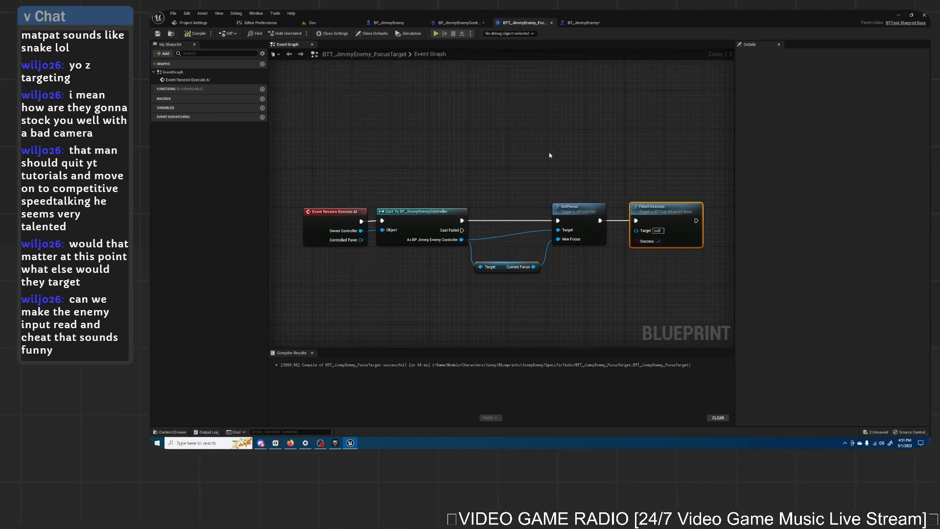
right_drag(513, 212, 503, 188)
ctrl+click(567, 203)
drag(568, 204, 563, 203)
click(511, 208)
drag(493, 246, 493, 232)
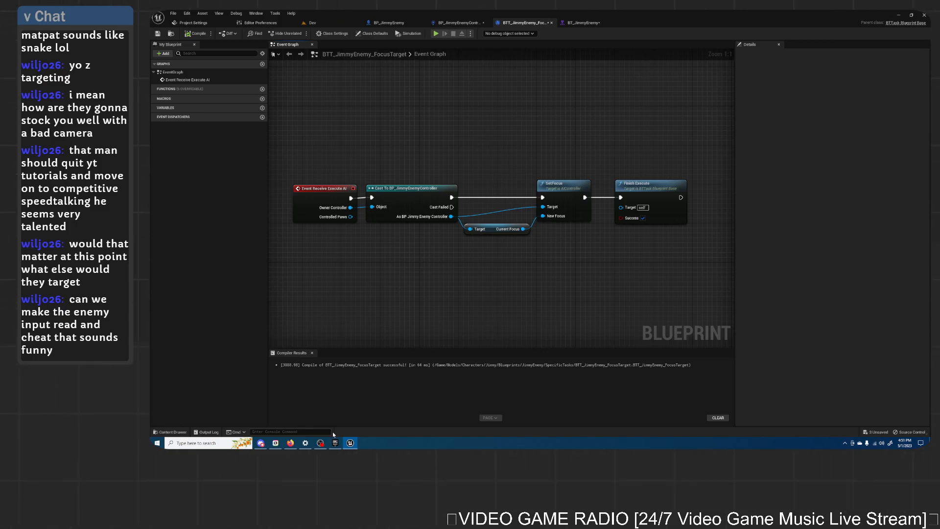
Step: Watch the tutorial's FocusTarget behavior tree setup and play test in Firefox, and return to Unreal Editor
click(290, 443)
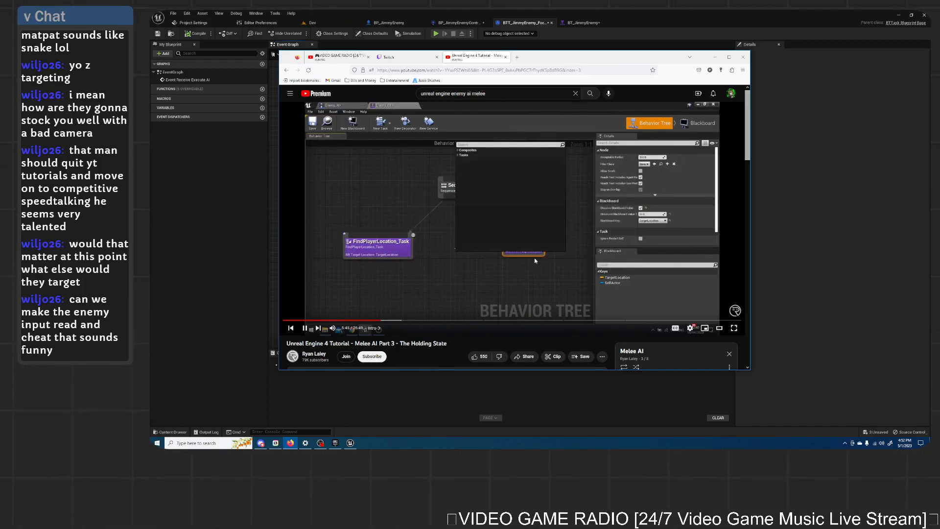
right_click(535, 261)
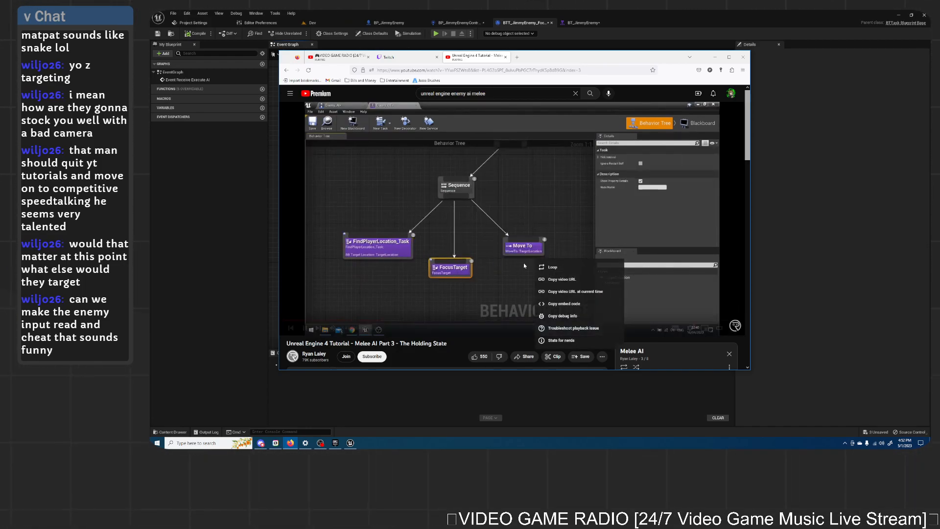
click(449, 345)
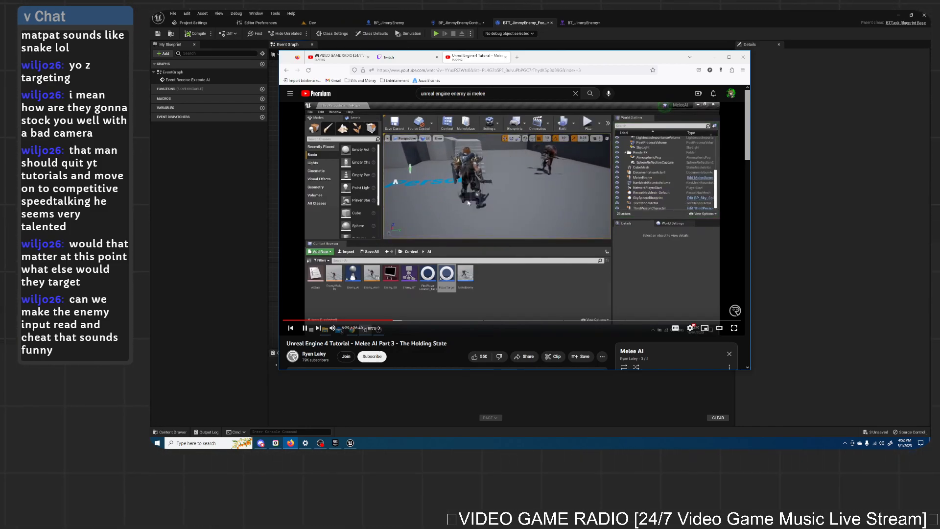
click(715, 57)
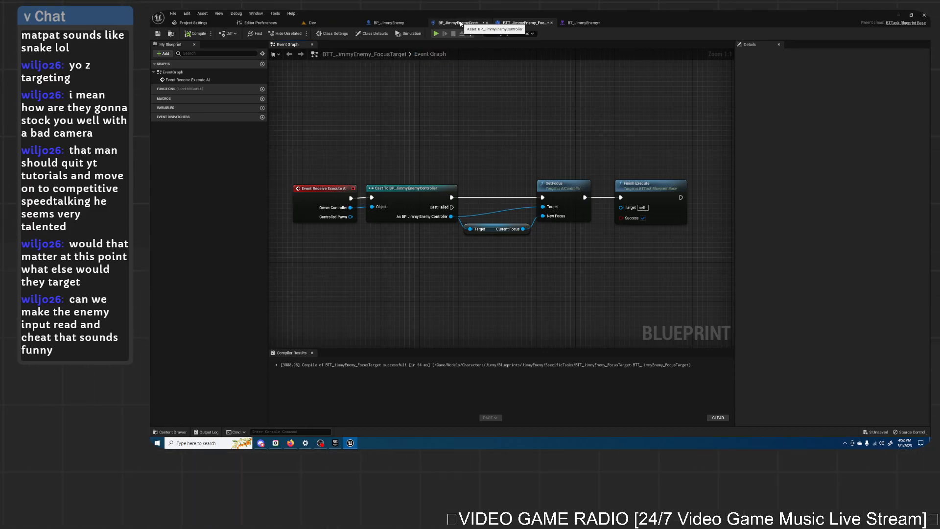
Step: Return to the BT_JimmyEnemy behavior tree and save it
click(583, 23)
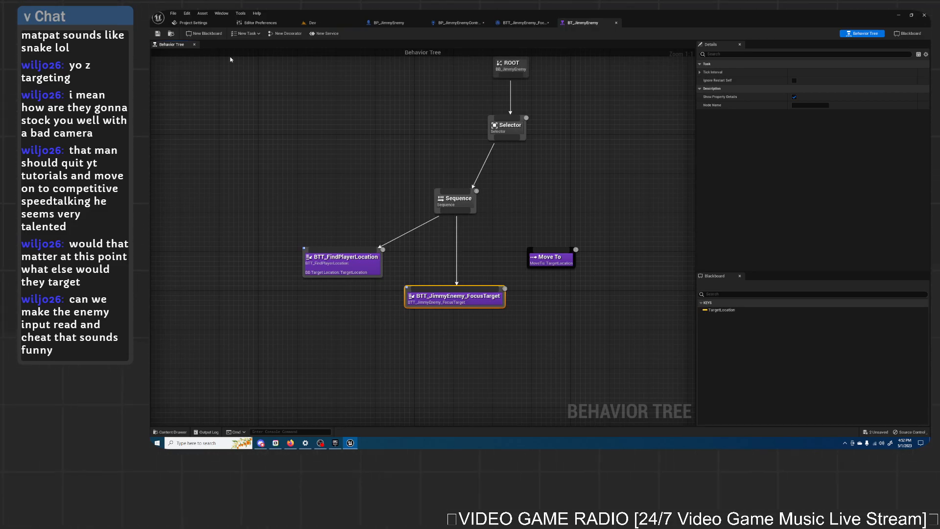
Step: Play test the Dev level by running the player around the pink Jimmy enemy to check its focus, and stop the session
click(324, 22)
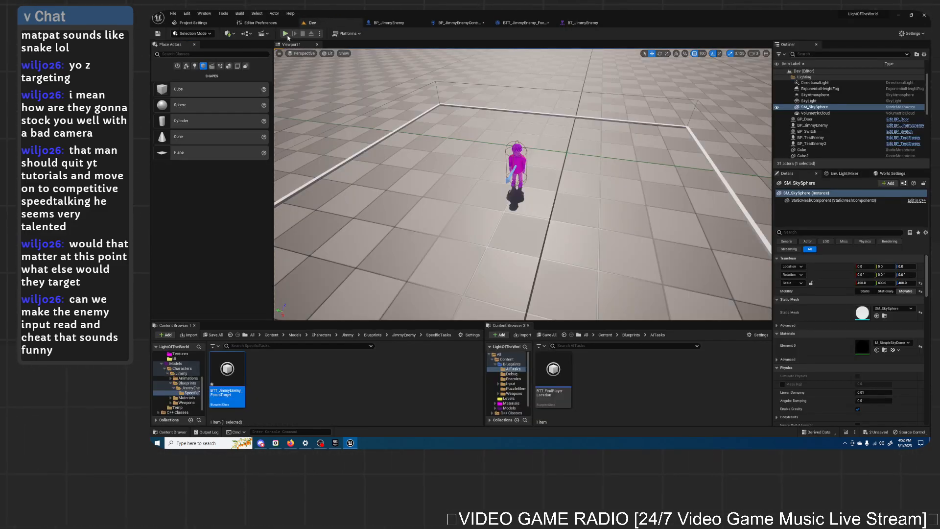
click(285, 34)
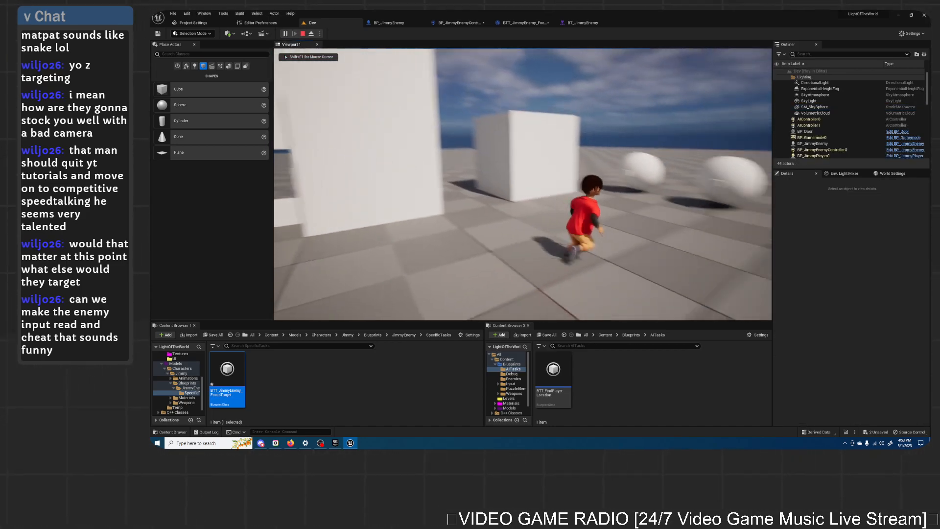
key(w)
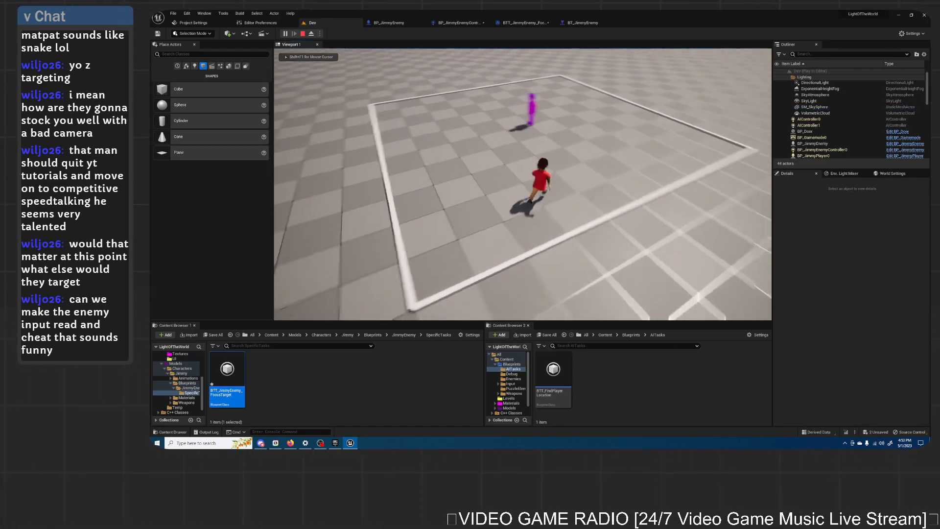
key(w)
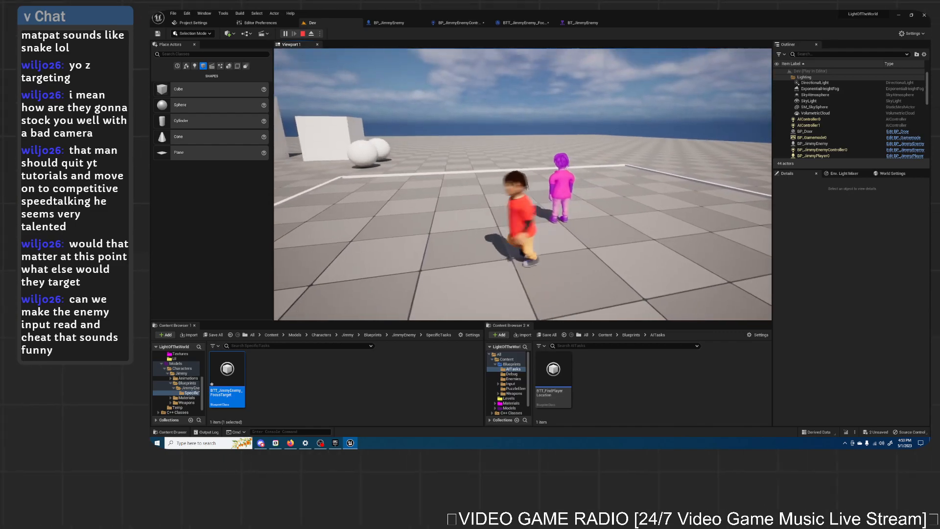
key(w)
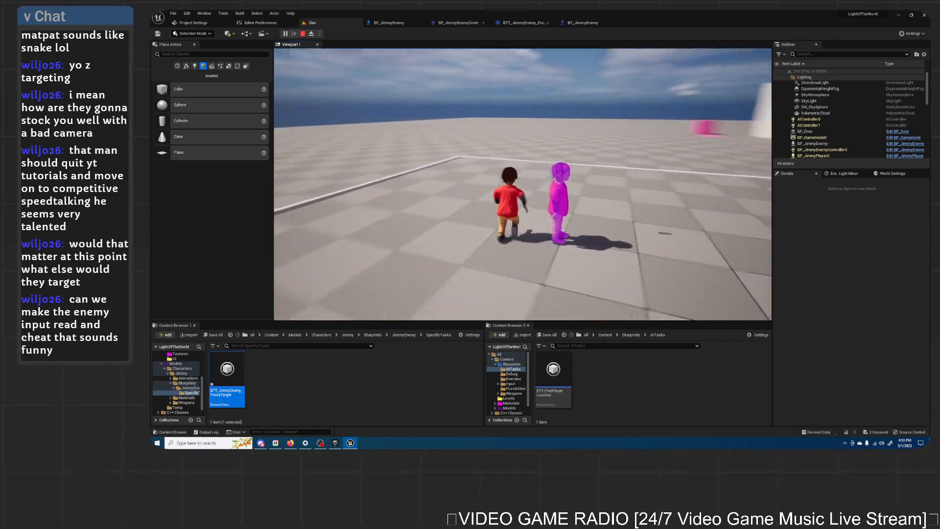
key(w)
key(Escape)
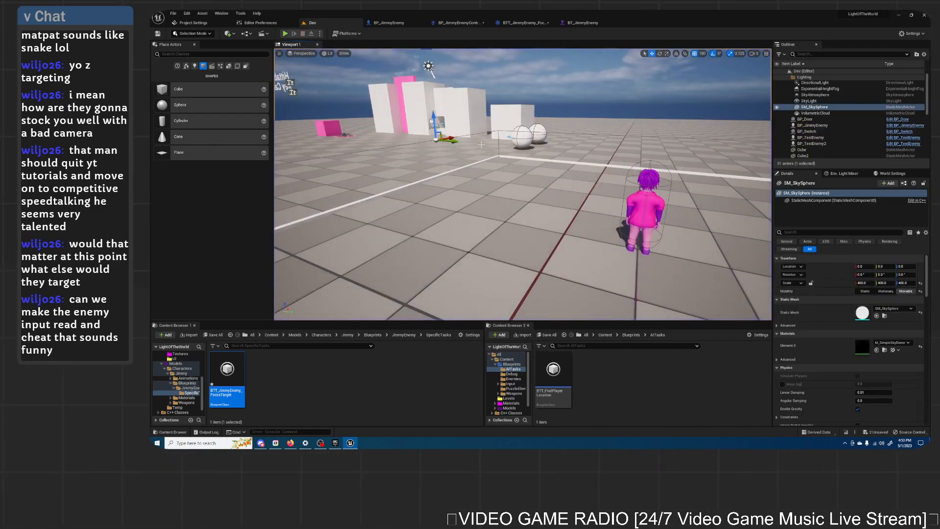
Step: Save the BTT_JimmyEnemy_FocusTarget task and the BP_JimmyEnemyController blueprint
click(522, 23)
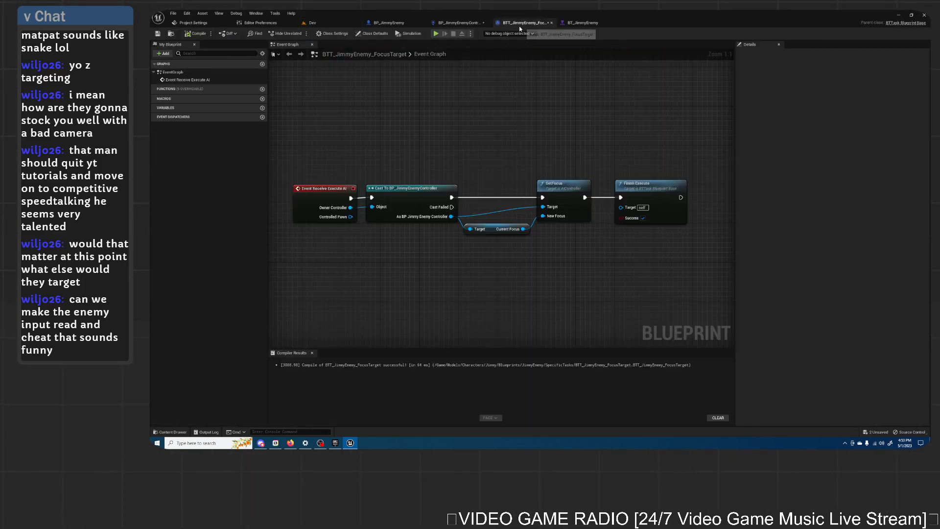
click(583, 22)
click(521, 24)
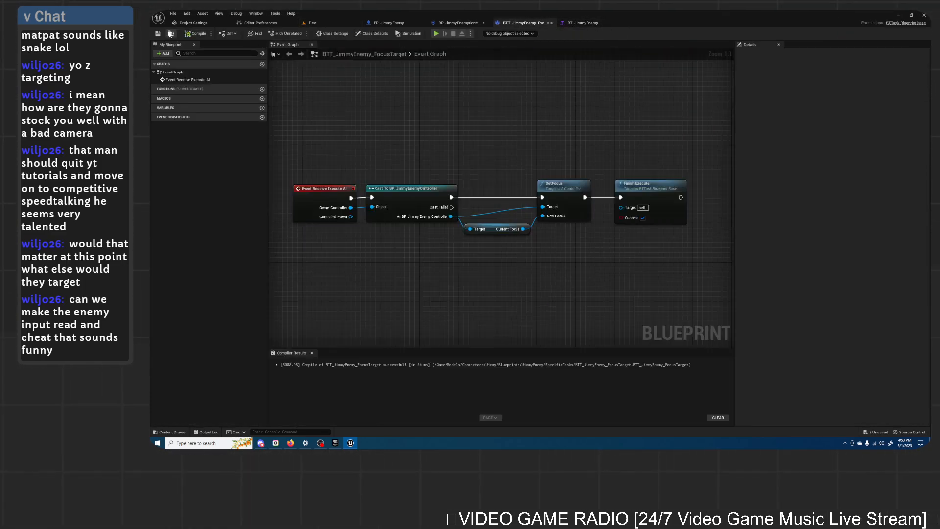
click(459, 22)
click(157, 33)
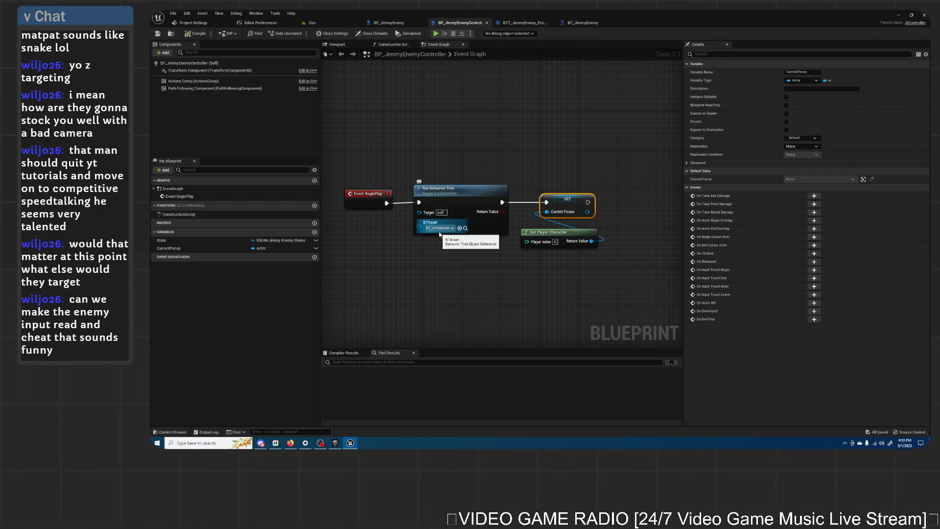
Step: Review the BeginPlay logic in BP_JimmyEnemyController and the event graph of BP_JimmyEnemy
click(579, 230)
click(553, 257)
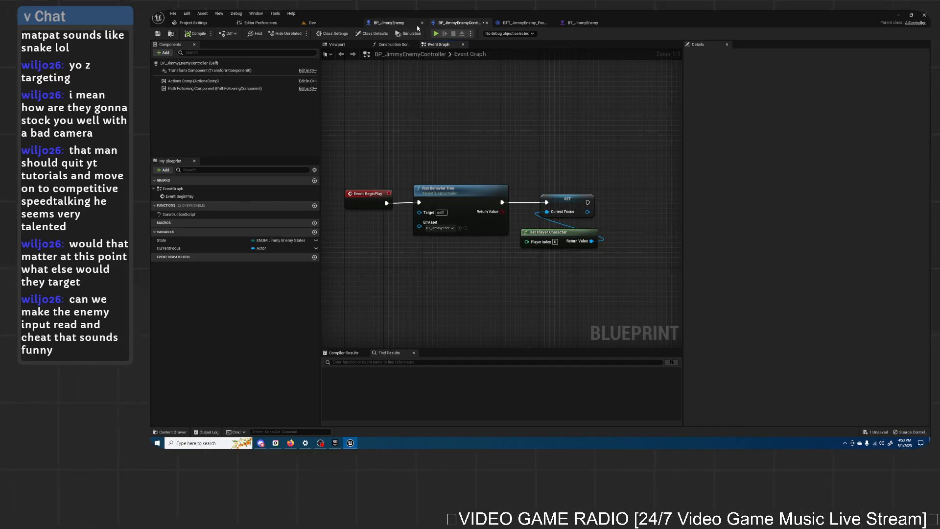
click(393, 23)
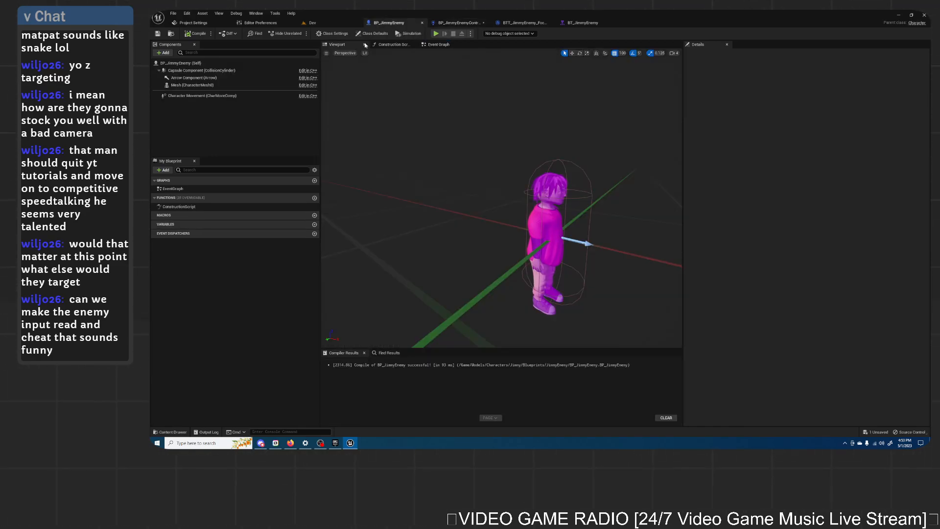
click(432, 47)
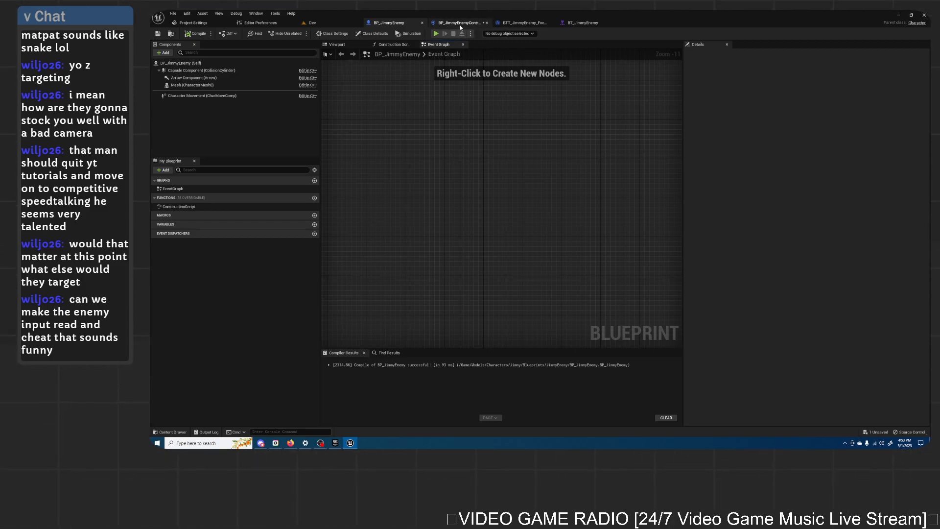
click(459, 25)
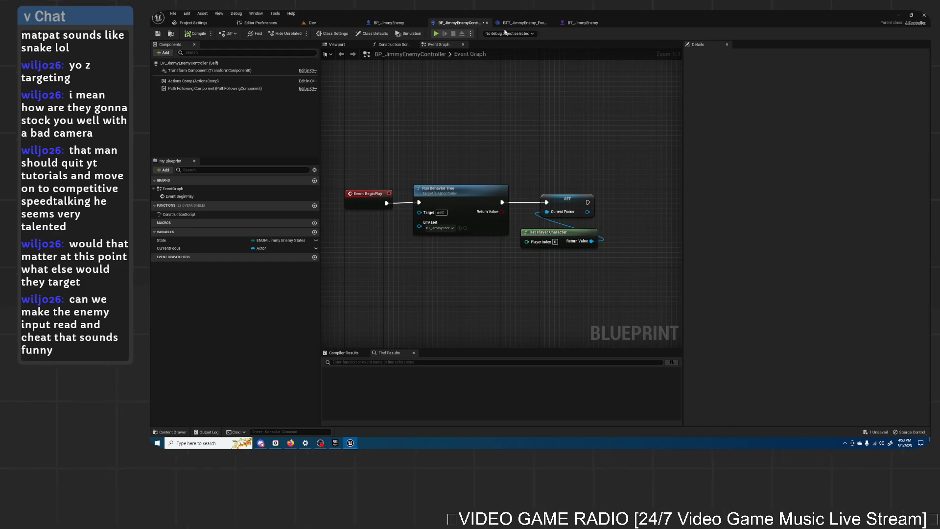
Step: In BTT_JimmyEnemy_FocusTarget, replace the Current Focus getter with Get Player Character feeding SetFocus's New Focus, and compile and save
click(524, 23)
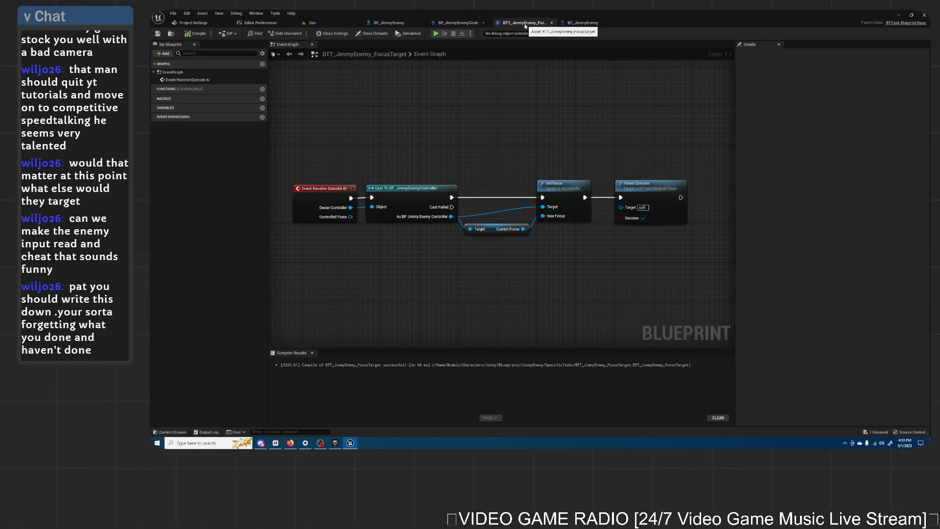
click(490, 229)
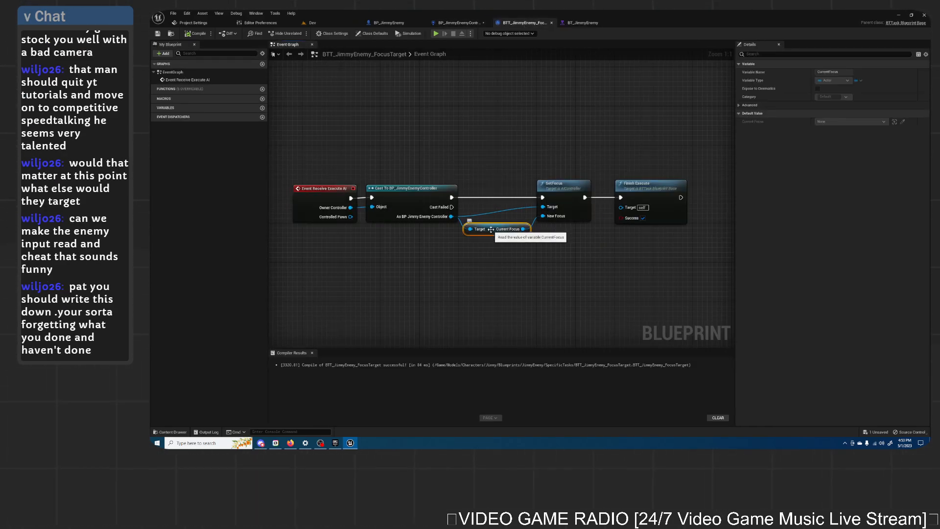
key(Delete)
drag(543, 215, 536, 243)
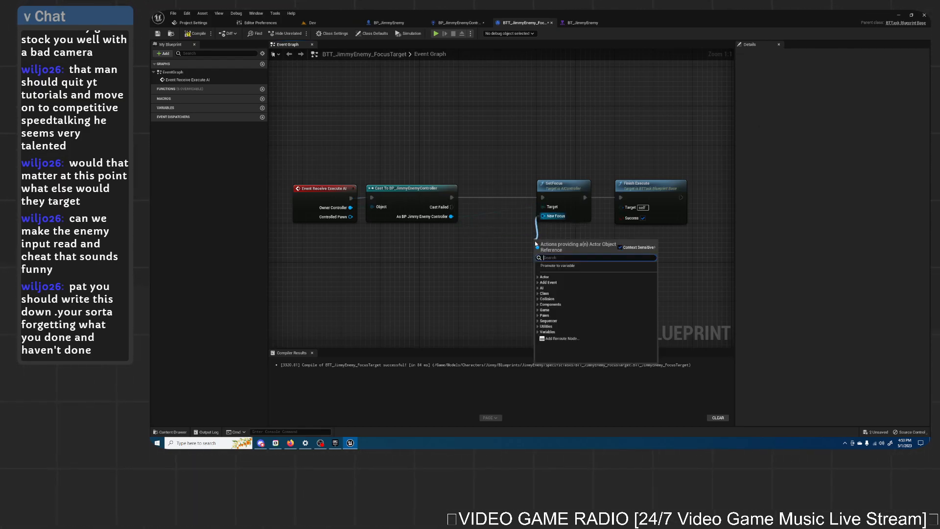
text(get player char)
key(Return)
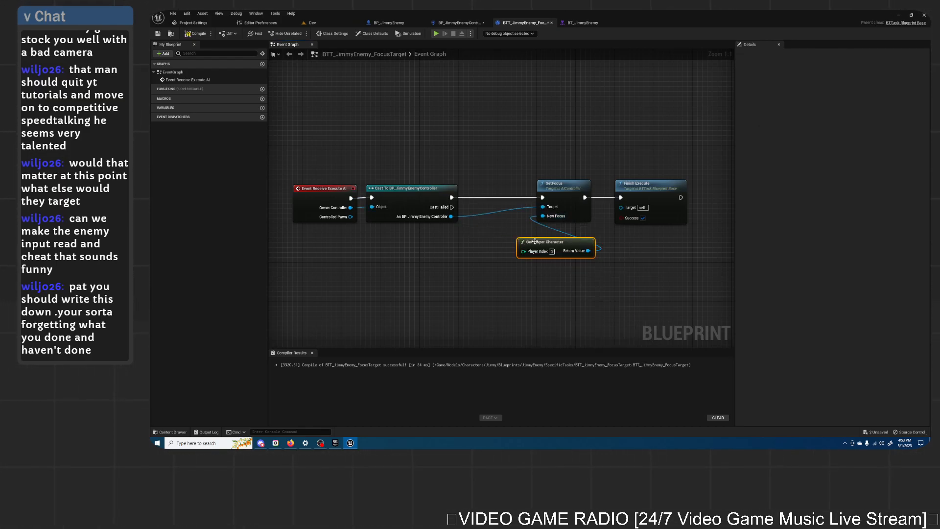
click(196, 33)
click(158, 34)
Step: Tidy the FocusTarget graph by moving SetFocus, Get Player Character and Finish Execute closer to the cast node
drag(576, 247, 571, 237)
drag(625, 254, 513, 191)
click(533, 152)
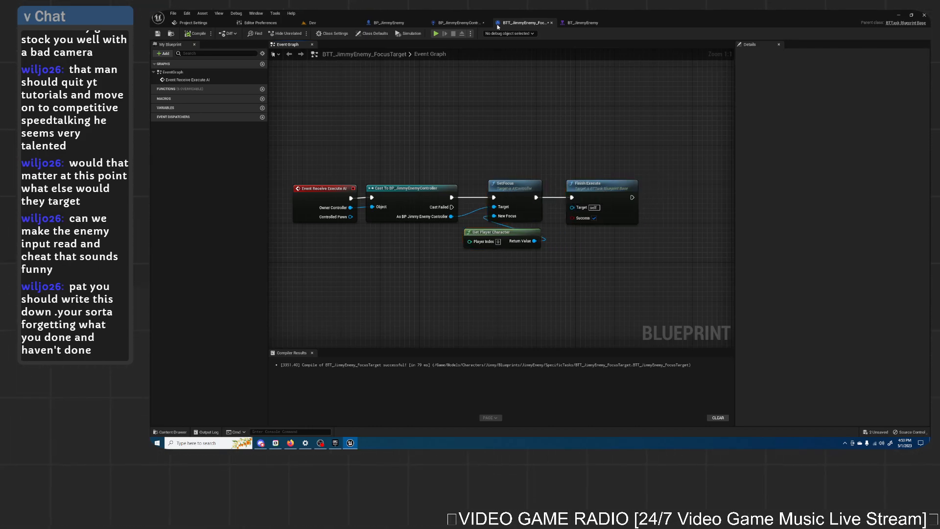
right_drag(575, 260, 600, 259)
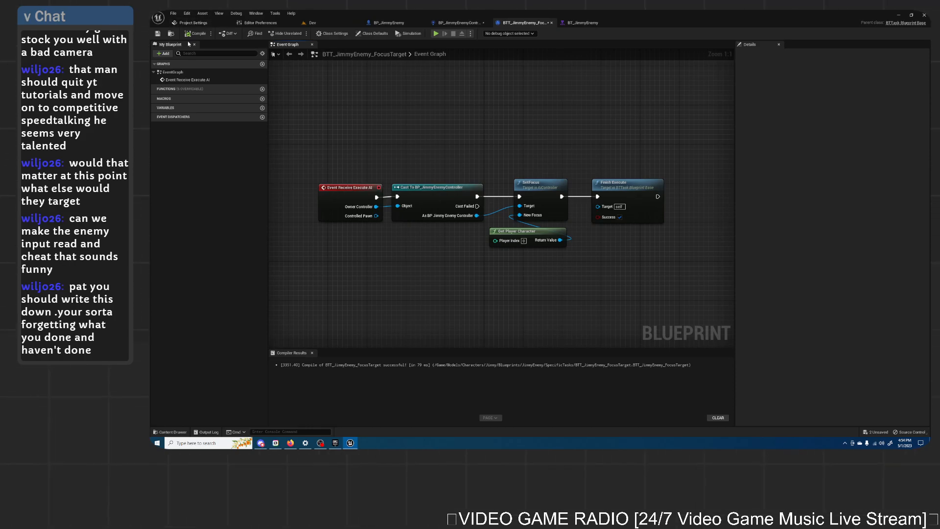
Step: Run the Dev level again and circle the player around Jimmy enemy to test the new focus logic, and stop playing
click(327, 24)
click(285, 33)
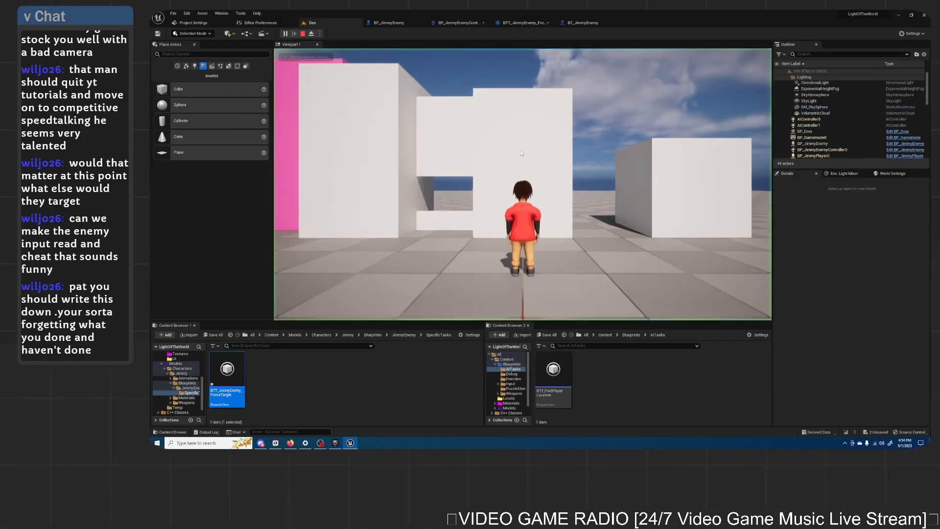
key(d)
key(w)
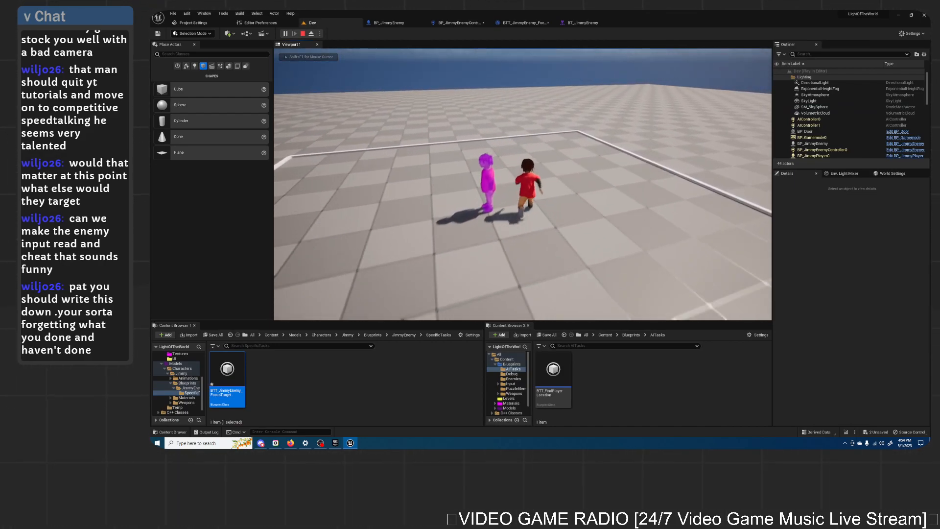
key(d)
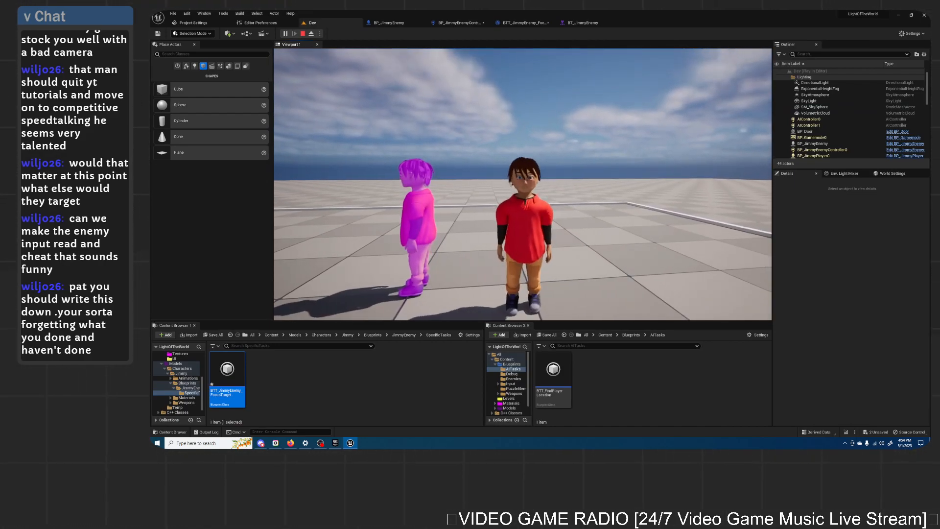
key(a)
key(s)
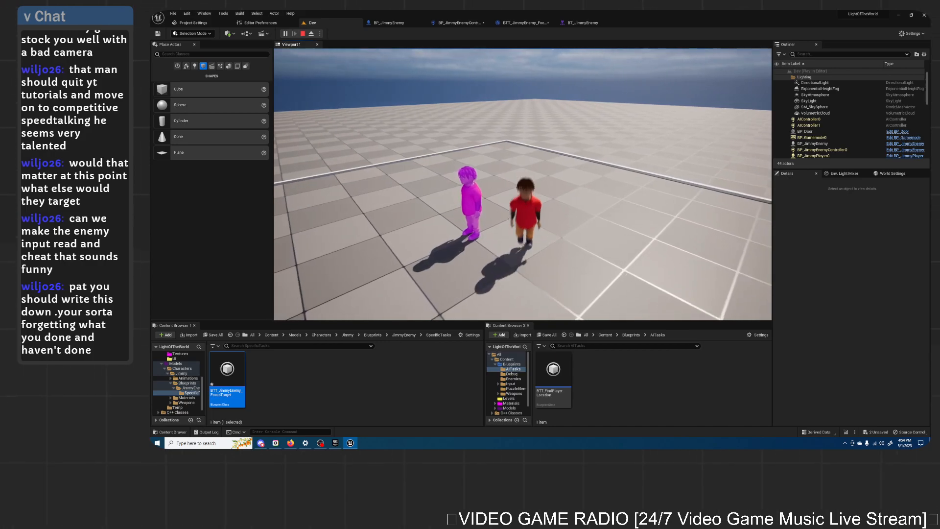
key(Escape)
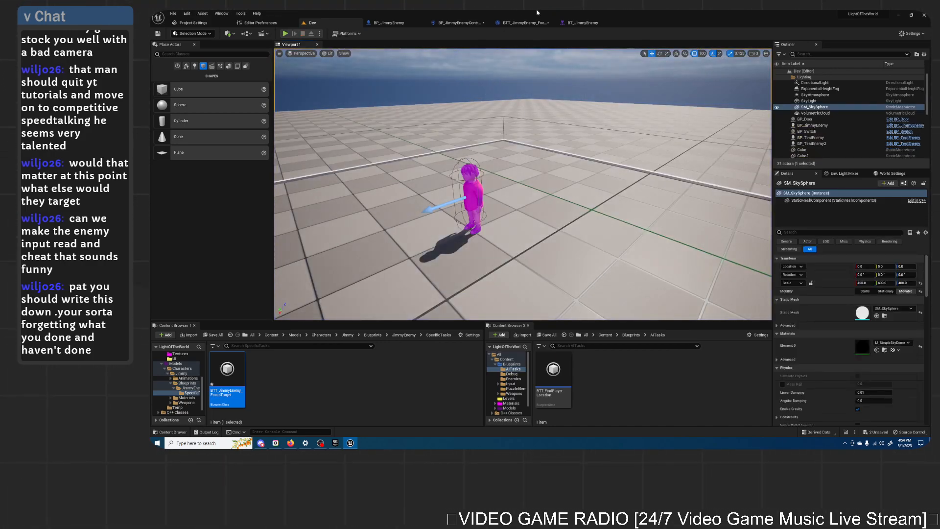
Step: In BT_JimmyEnemy, delete the BTT_JimmyEnemy_FocusTarget node and add a fresh one below the Sequence
click(583, 22)
mouse_move(470, 301)
mouse_down()
mouse_move(470, 289)
mouse_move(472, 304)
mouse_up()
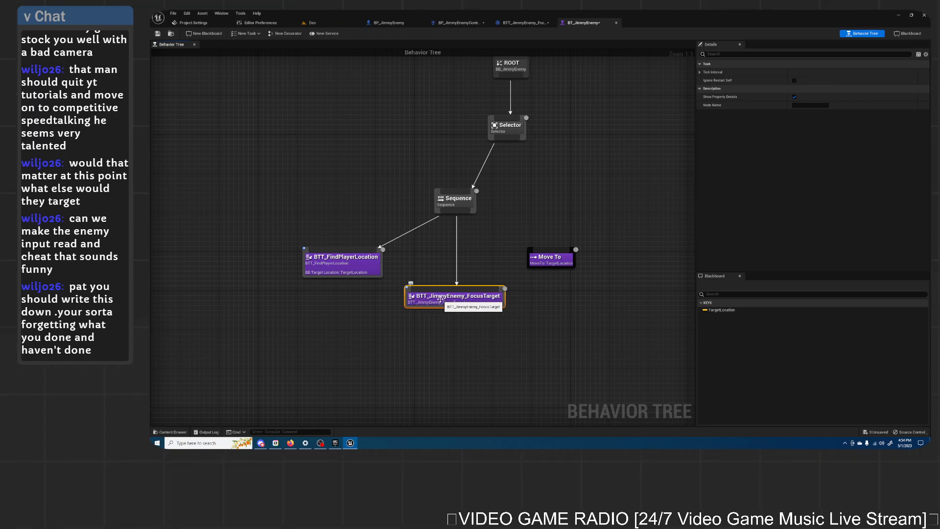
key(Delete)
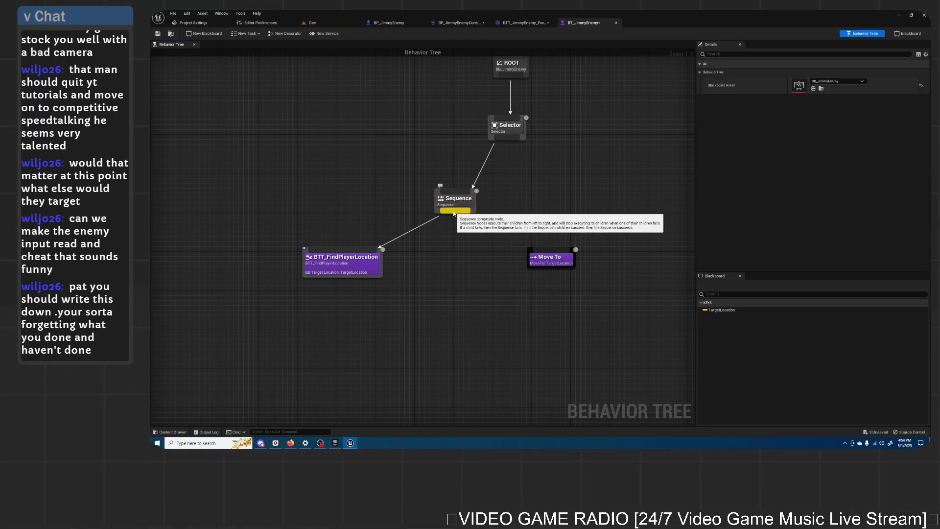
drag(455, 216, 455, 255)
click(467, 273)
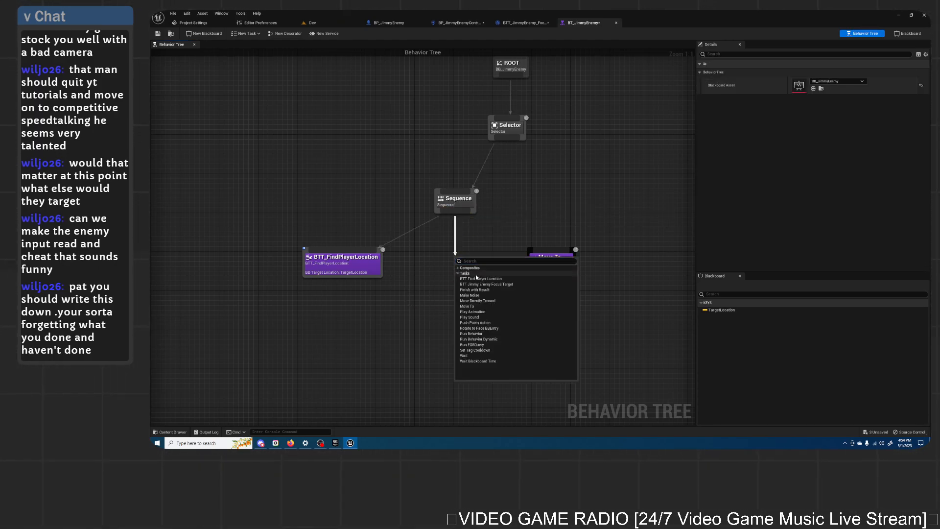
click(508, 284)
drag(503, 283, 455, 318)
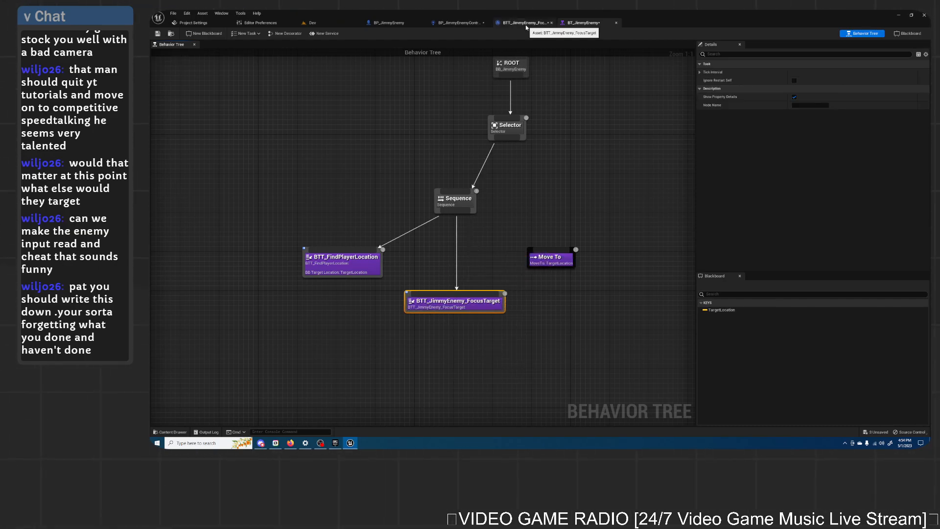
Step: Nudge Get Player Character slightly downward beneath SetFocus in the BTT_JimmyEnemy_FocusTarget graph
click(527, 23)
click(545, 199)
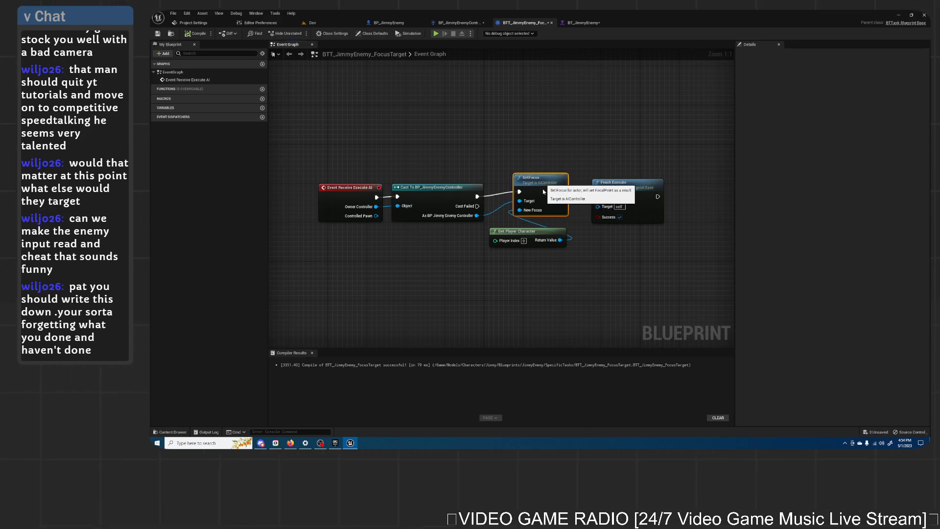
right_drag(568, 174, 544, 160)
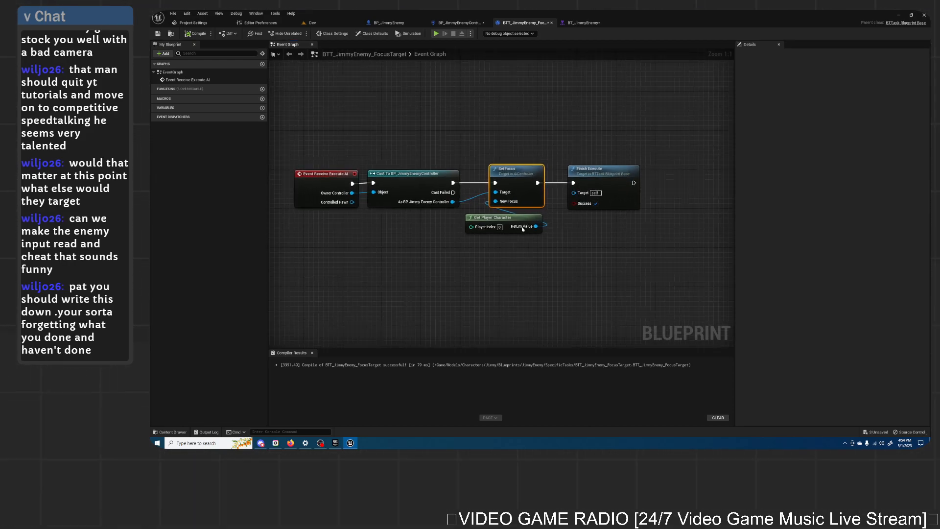
click(514, 227)
drag(514, 229, 516, 223)
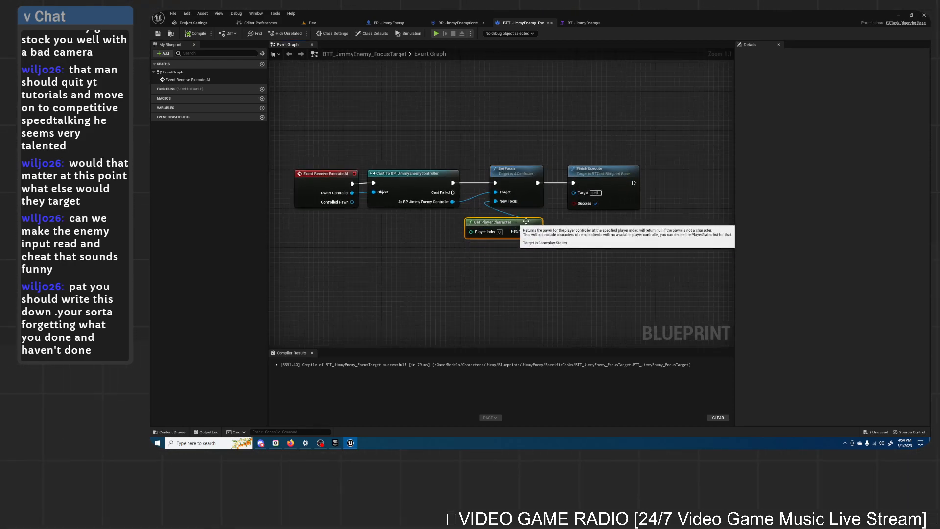
Step: Move Finish Execute farther from SetFocus, insert a Print String node between them, and align it with the execution line
right_drag(621, 195, 514, 191)
drag(502, 175, 594, 170)
mouse_move(493, 143)
right_down()
mouse_move(623, 148)
mouse_move(504, 151)
right_up()
right_click(443, 186)
mouse_move(484, 212)
click(510, 224)
ctrl+drag(444, 187, 480, 185)
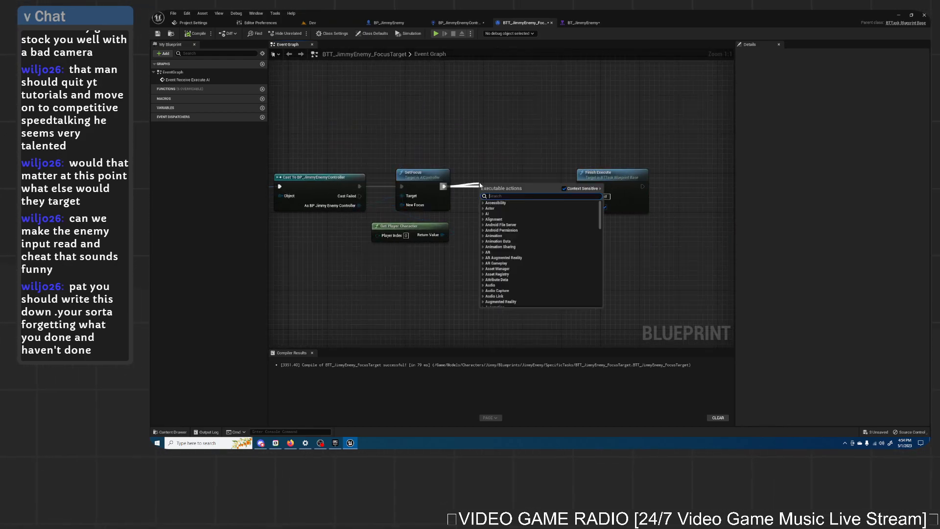
text(print str)
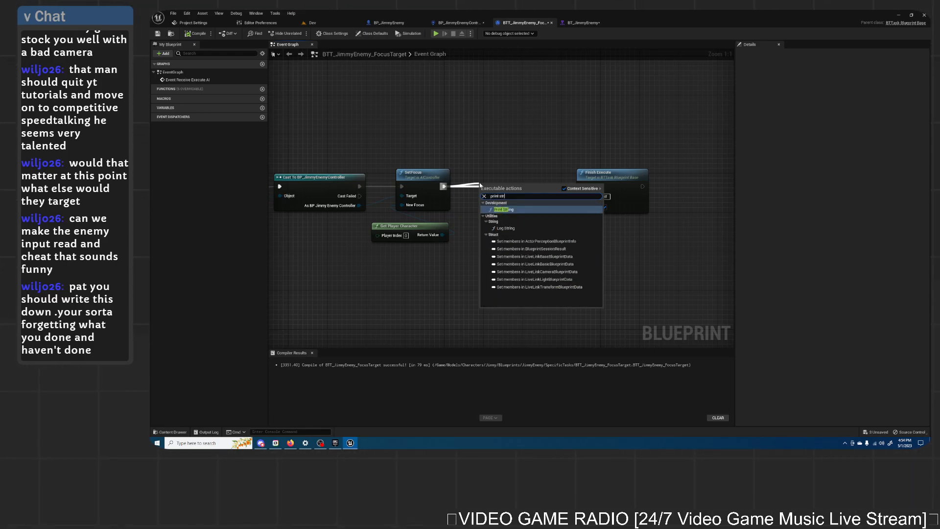
key(Return)
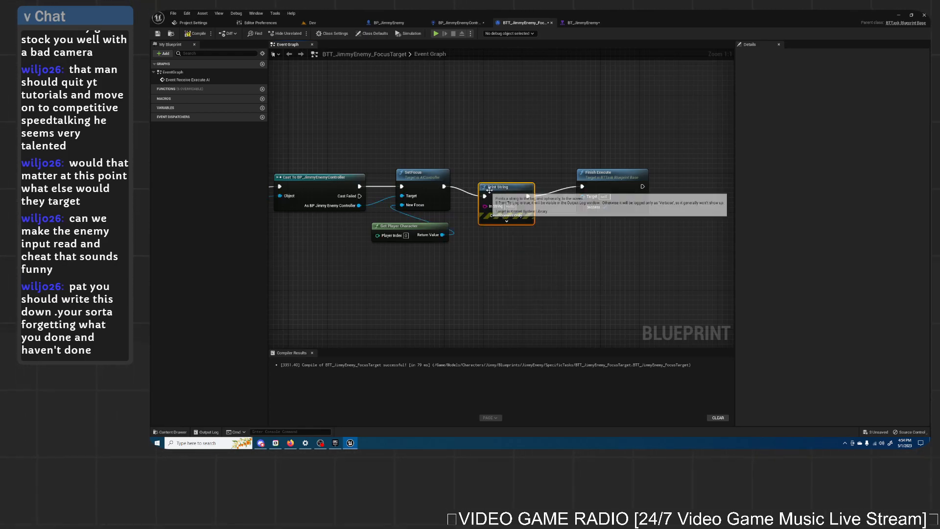
drag(499, 187, 504, 177)
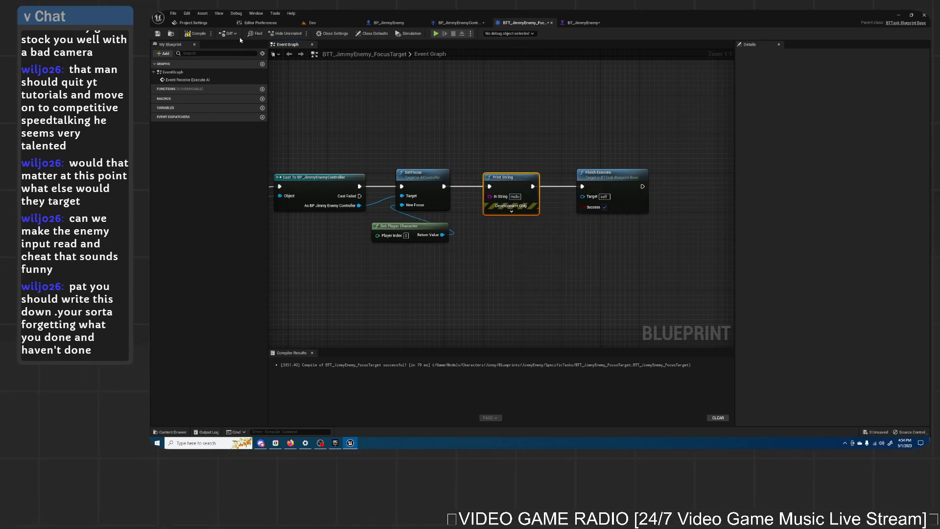
Step: Compile BTT_JimmyEnemy_FocusTarget, run the Dev level, move the player toward Jimmy enemy to test the print output, and stop playing
click(198, 34)
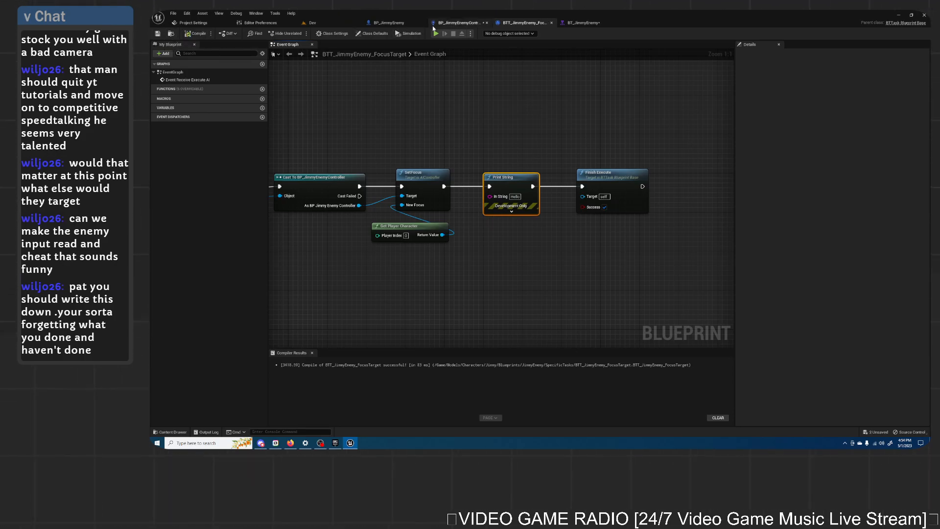
click(337, 23)
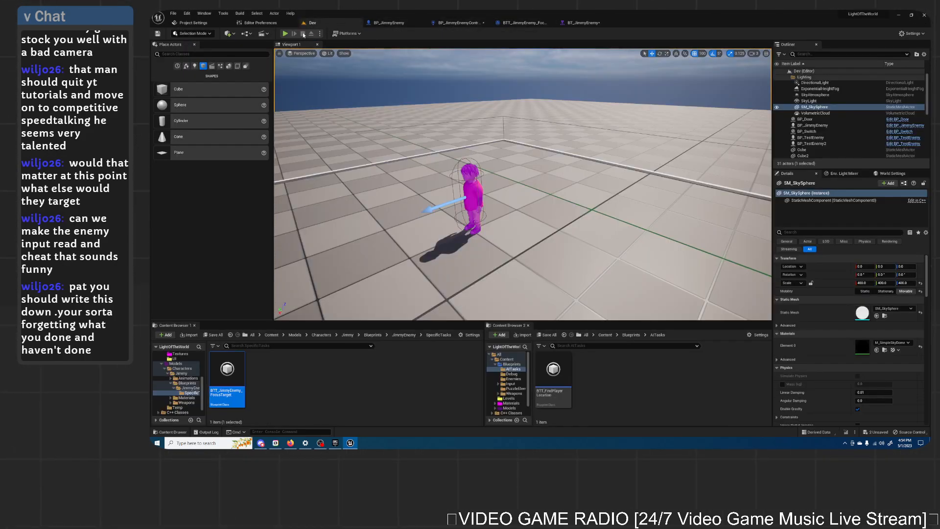
click(284, 33)
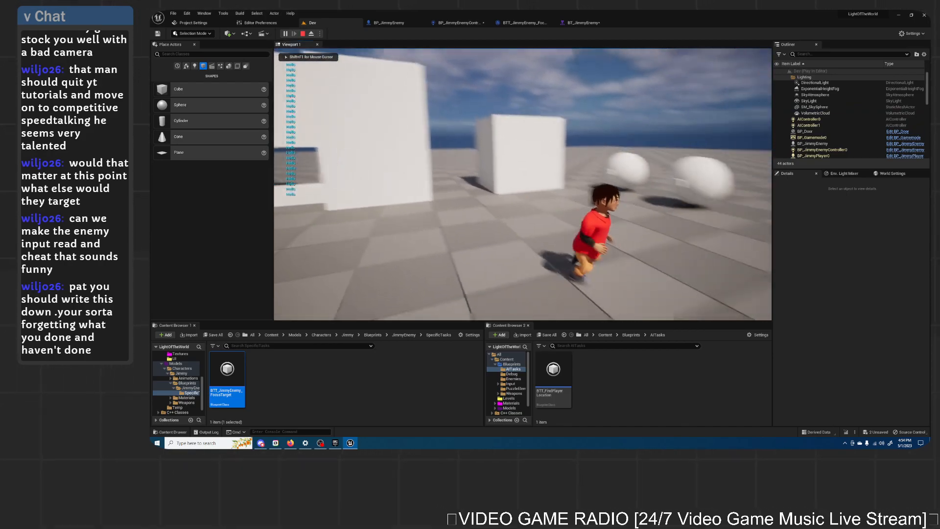
key(w)
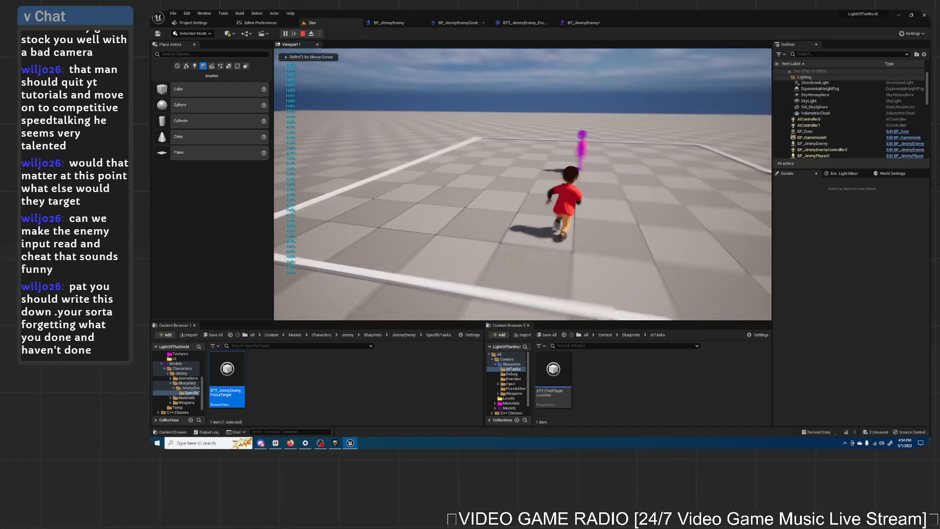
key(d)
key(Escape)
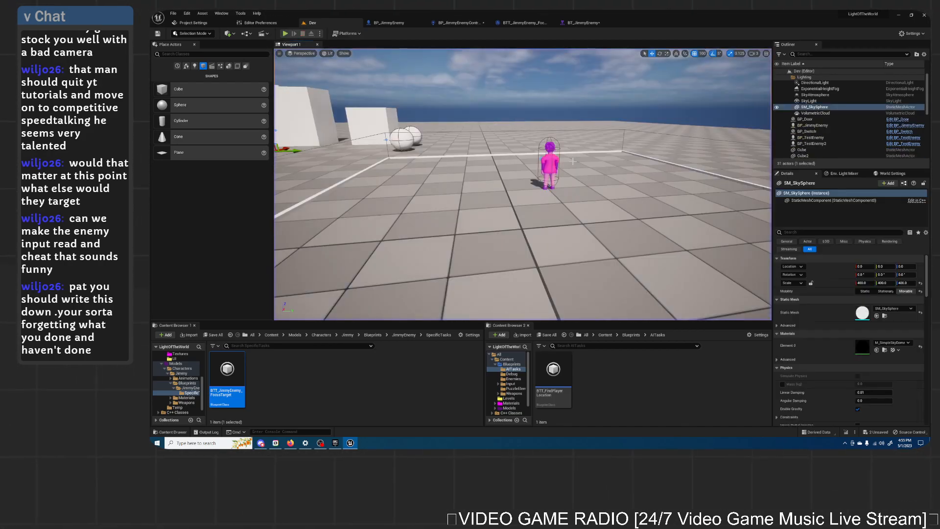
Step: In the BTT_JimmyEnemy_FocusTarget graph, remove Print String, link SetFocus straight to Finish Execute, and realign the nodes
click(511, 23)
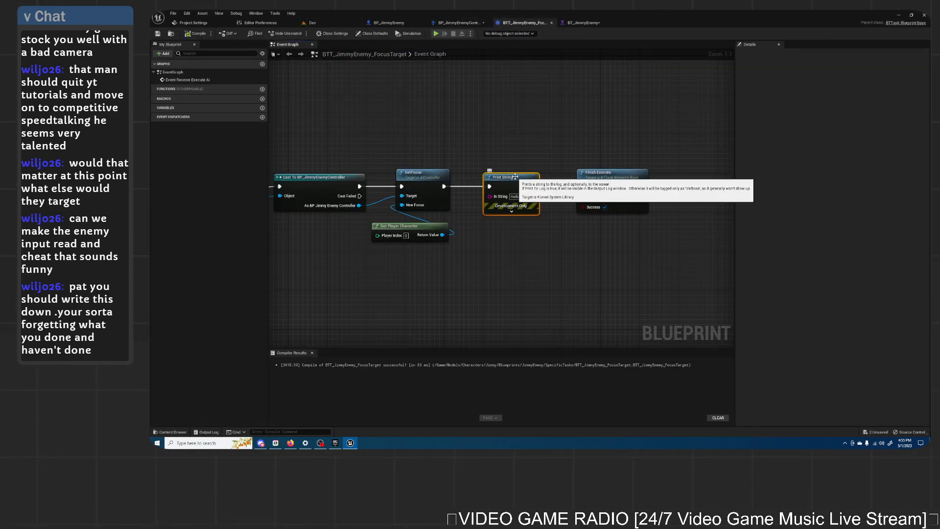
key(Delete)
drag(444, 186, 503, 178)
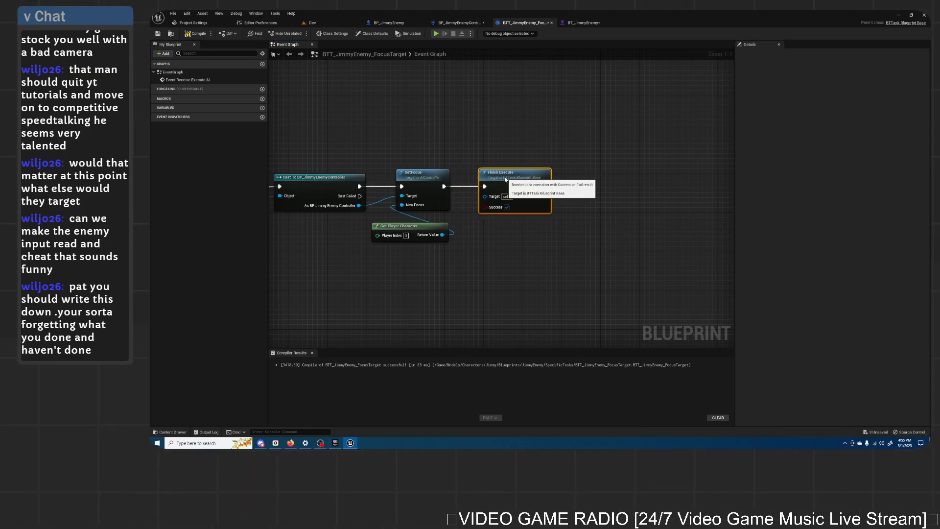
click(516, 141)
right_drag(447, 159, 549, 151)
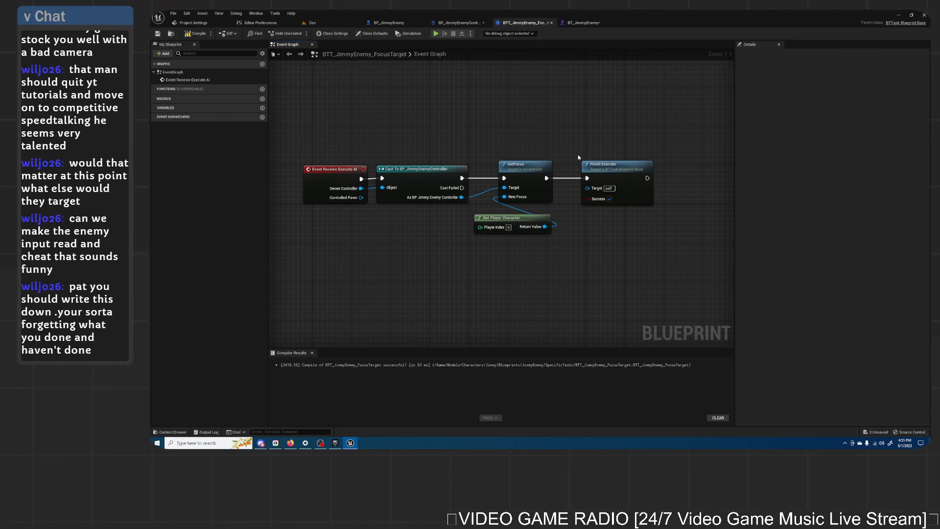
drag(327, 172, 316, 167)
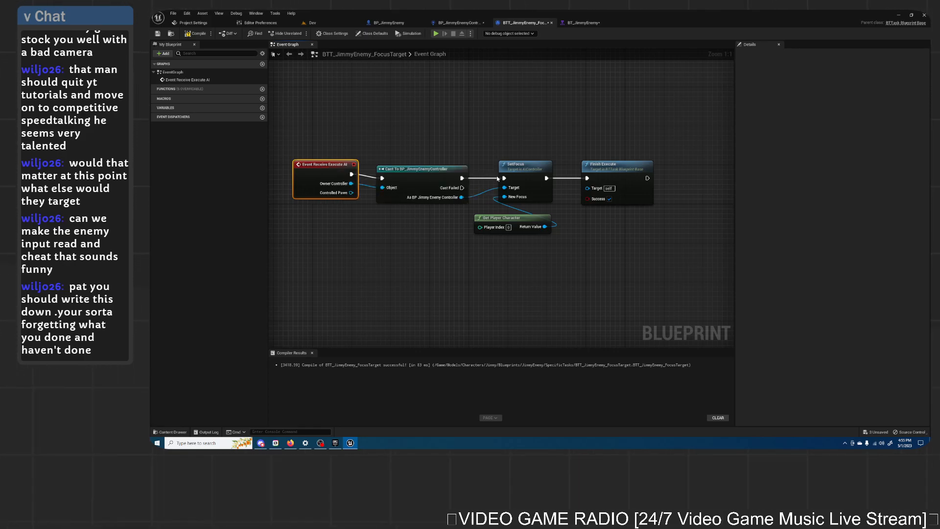
drag(324, 165, 324, 170)
click(433, 175)
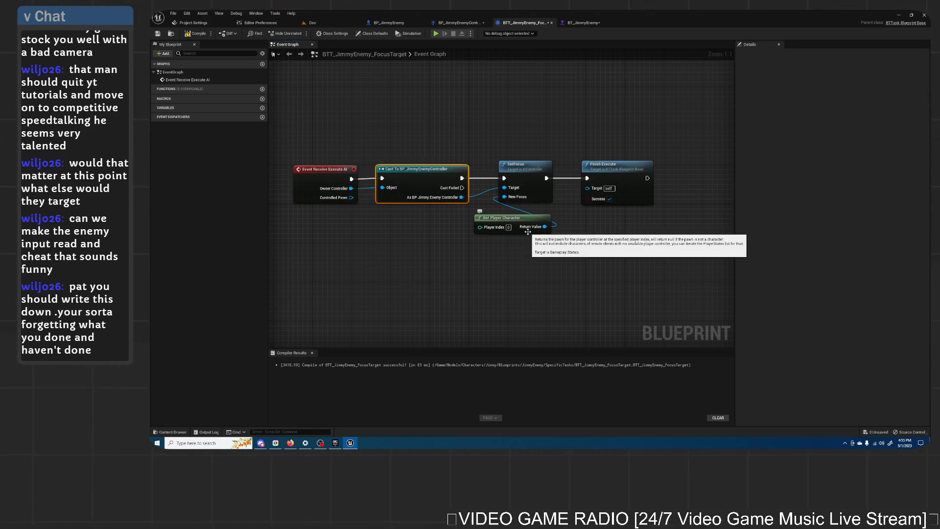
Step: Delete the Cast To BP_JimmyEnemyController node and wire Event Receive Execute AI directly to SetFocus, with Owner Controller as Target
drag(417, 170, 421, 136)
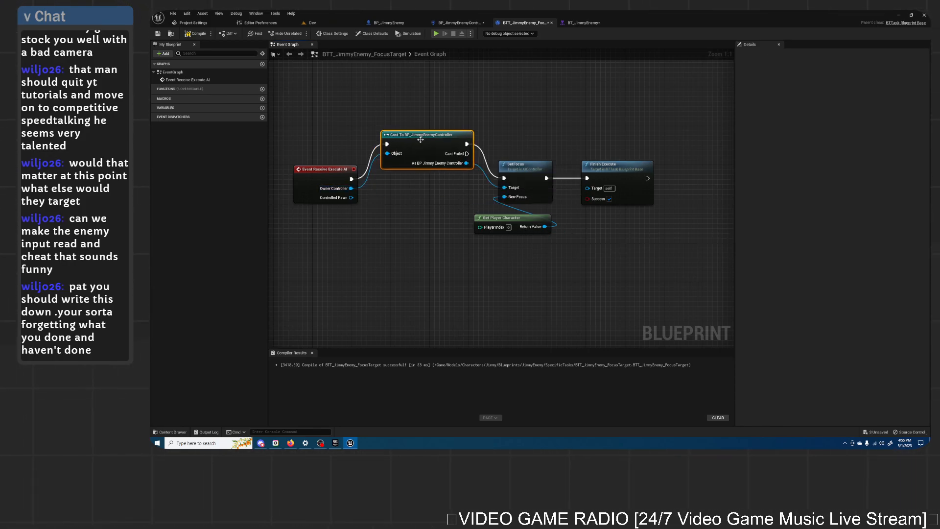
key(Delete)
drag(352, 179, 504, 187)
drag(545, 226, 504, 197)
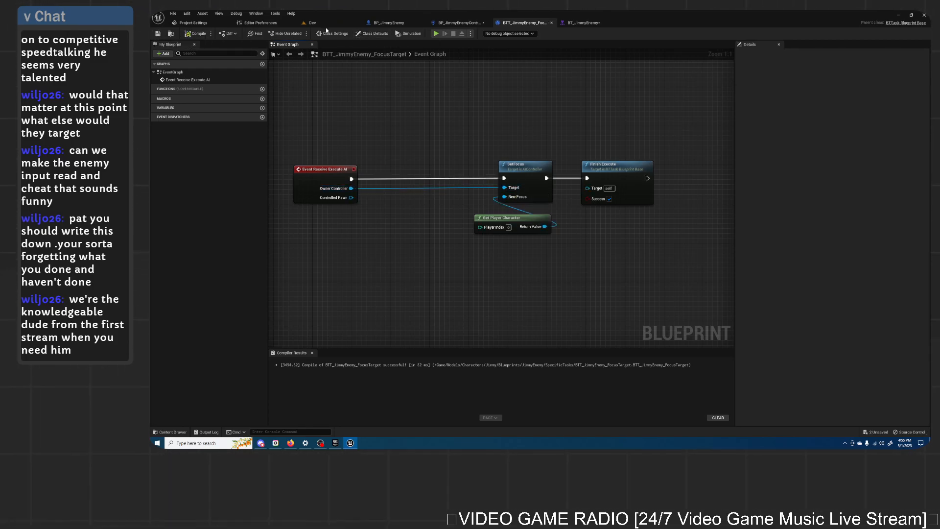
Step: Play the Dev level, run the player past Jimmy enemy to test focus without the cast, and stop playing
click(309, 23)
click(284, 33)
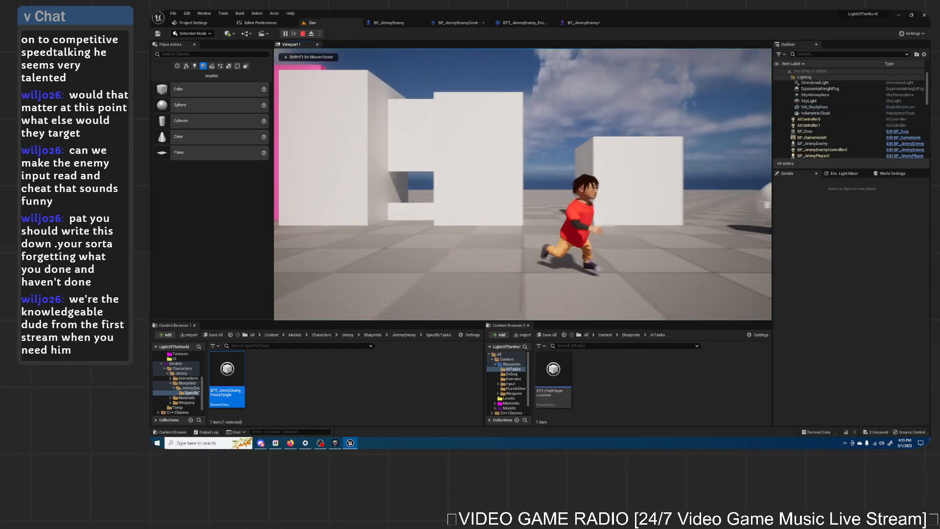
key(w)
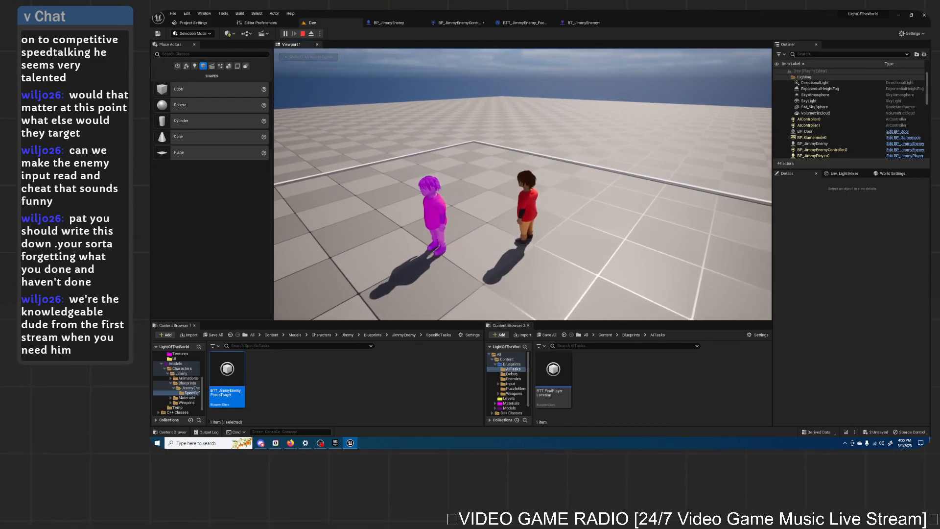
key(Escape)
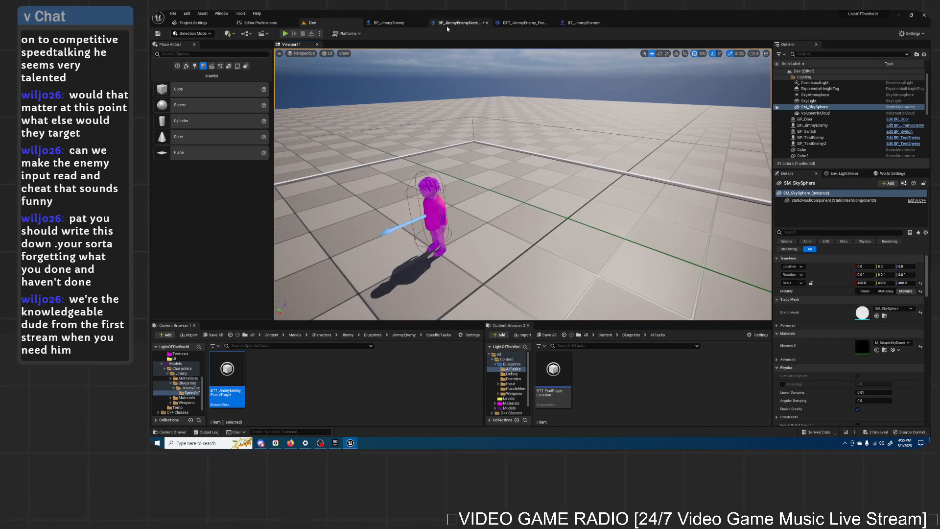
Step: Review the Jimmy enemy blueprints and the settings of both task nodes in BT_JimmyEnemy, and save the behavior tree
click(458, 23)
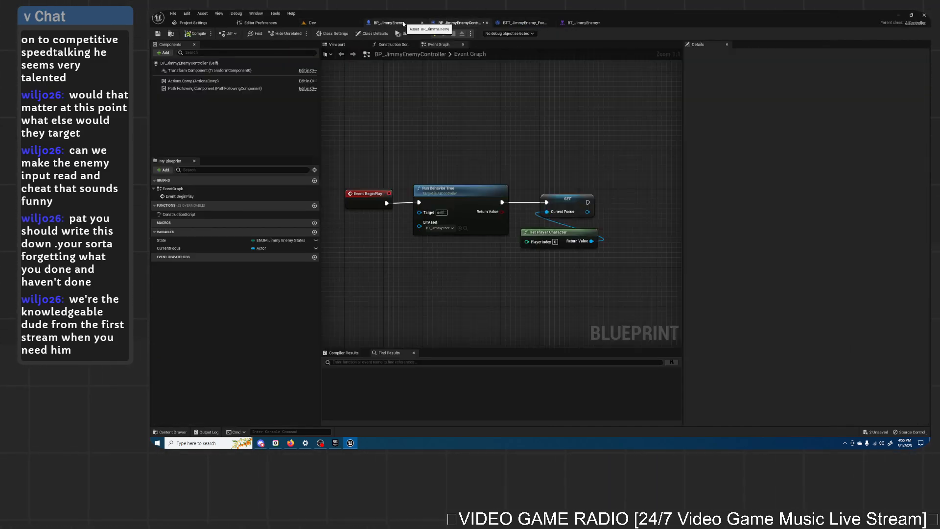
click(403, 23)
click(457, 23)
click(524, 22)
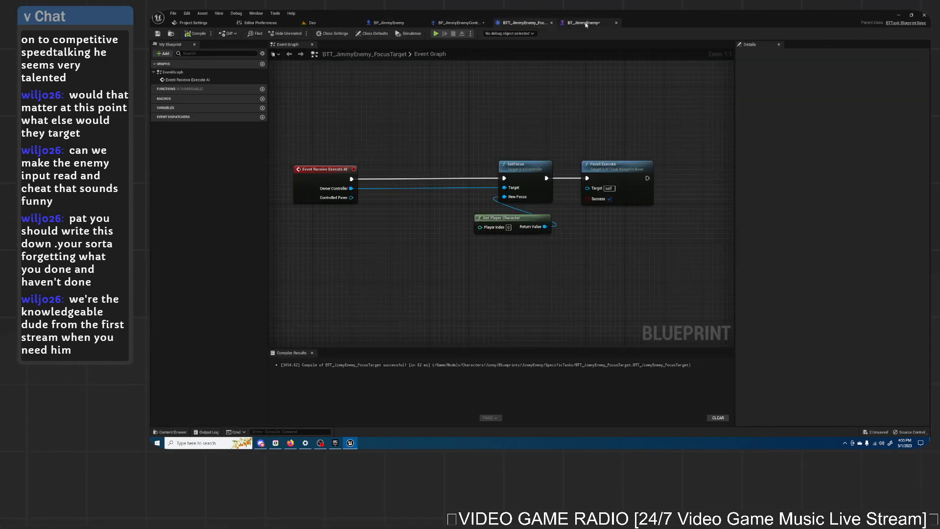
click(584, 22)
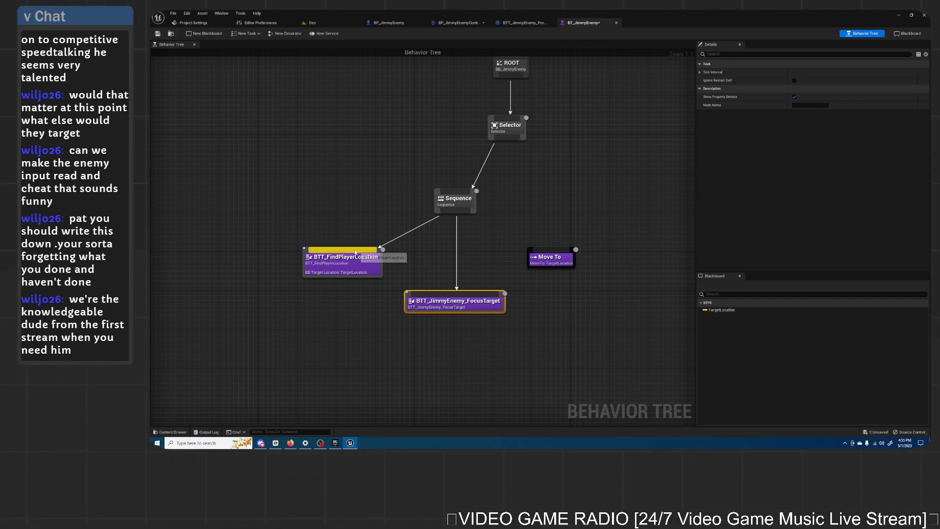
click(351, 264)
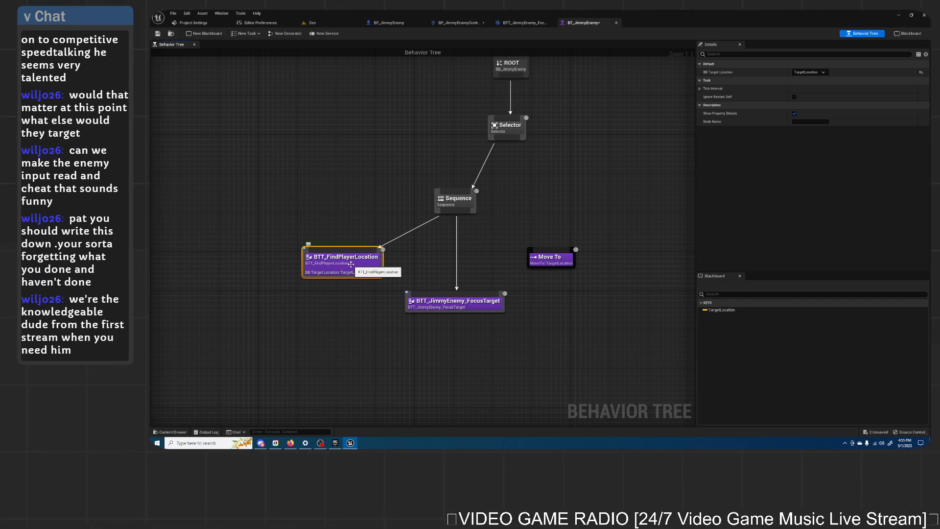
click(469, 307)
click(700, 73)
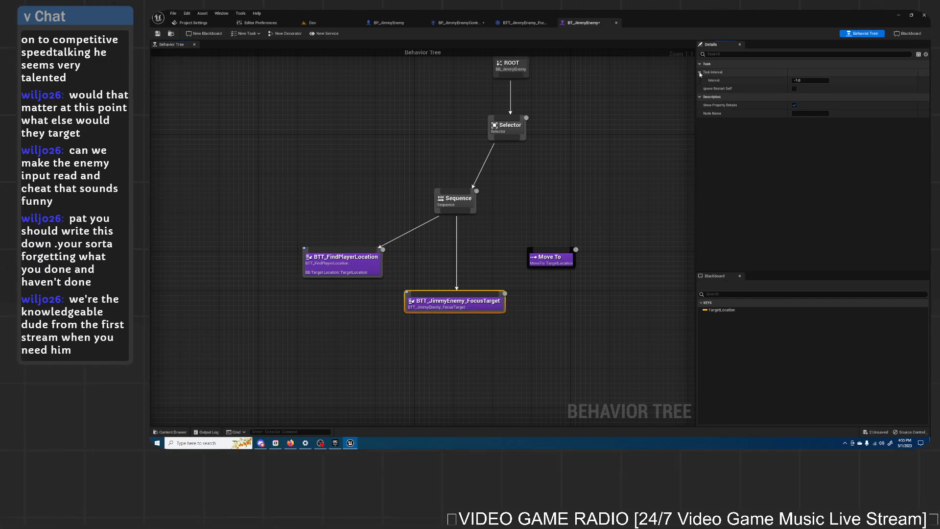
click(699, 73)
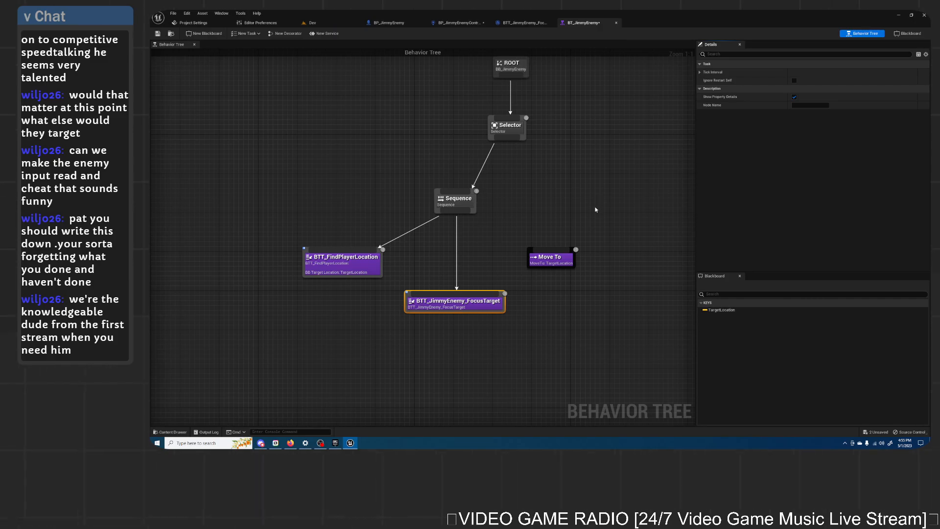
scroll(596, 207, down, 1)
scroll(532, 240, up, 1)
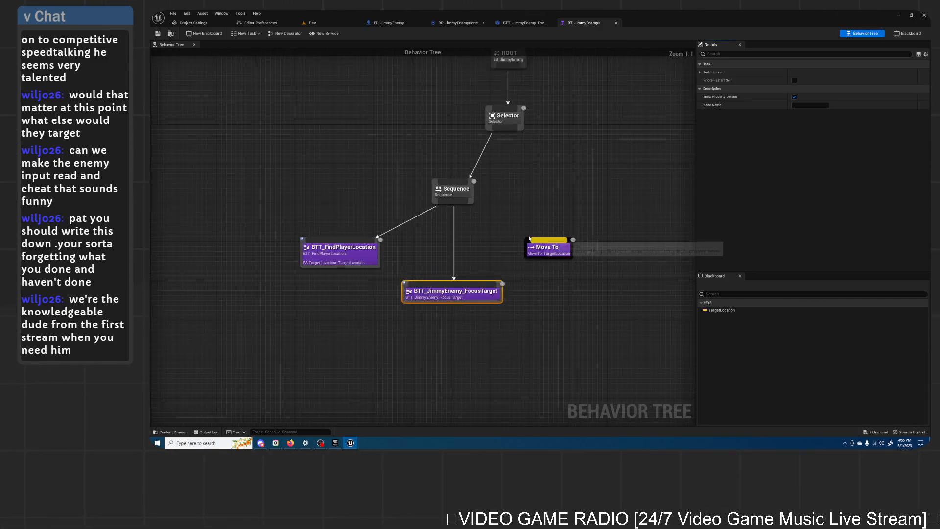
right_drag(520, 215, 505, 224)
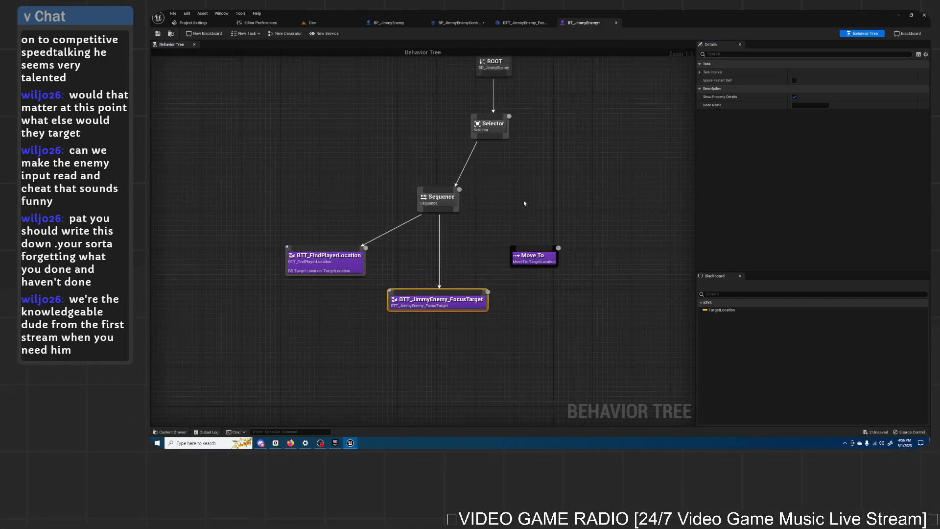
click(158, 34)
Step: Switch to Firefox, rewind the Melee AI Part 3 tutorial to an earlier point, and play it at 1.5 speed
click(290, 446)
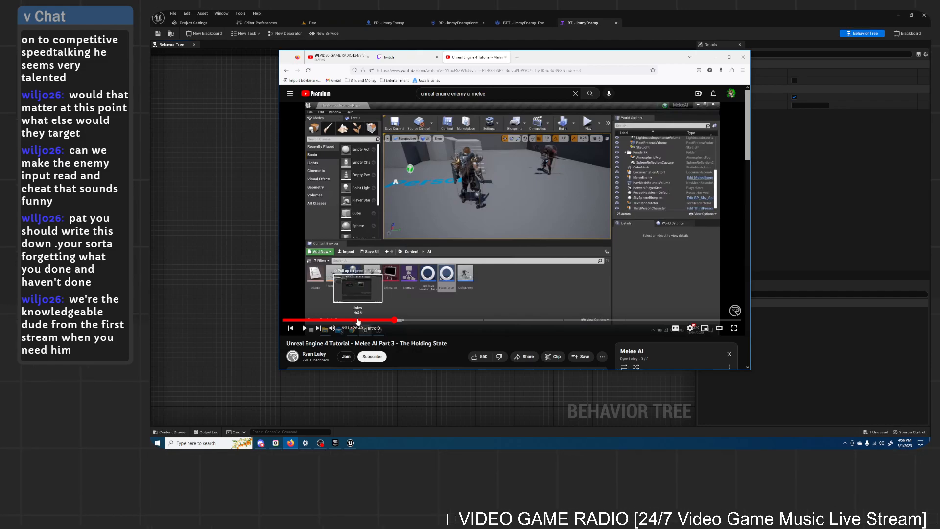
click(327, 321)
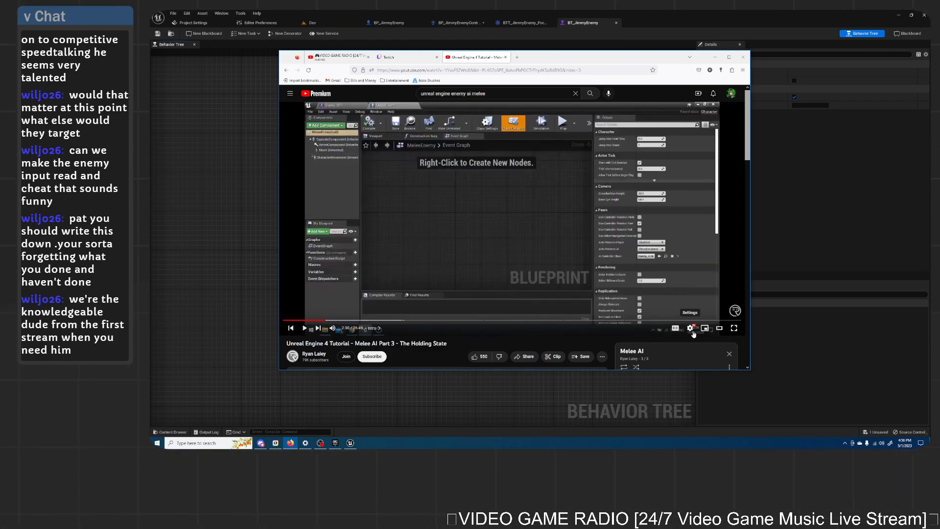
click(690, 328)
click(693, 286)
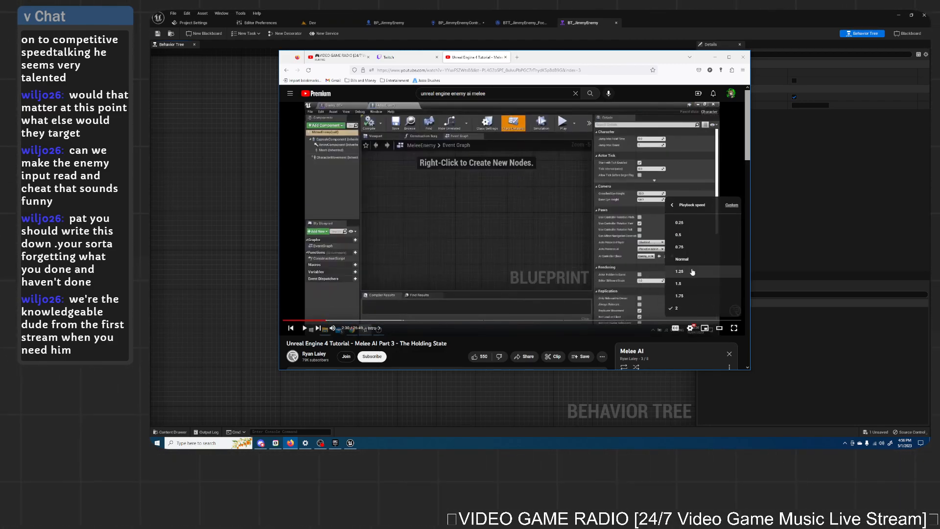
click(687, 285)
click(691, 329)
click(483, 271)
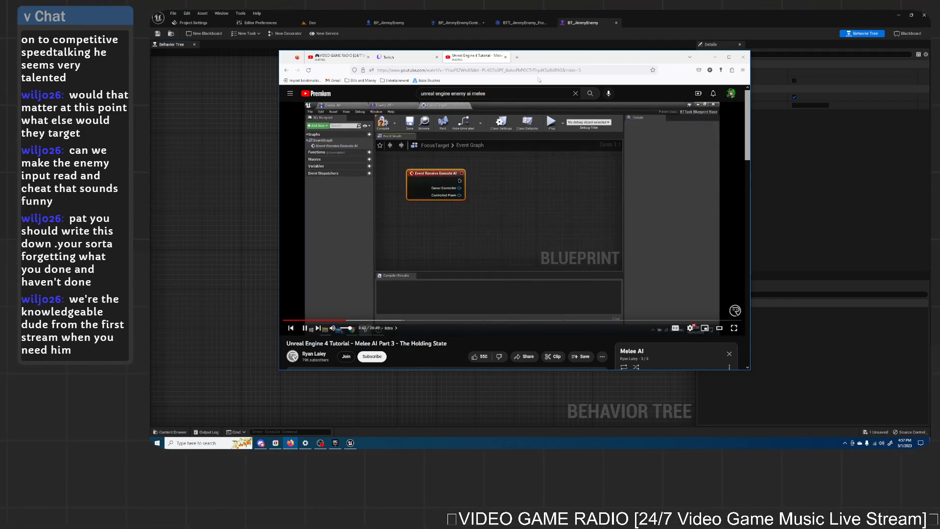
Step: Move the Firefox window aside and compare the tutorial's FocusTarget graph with the BTT_JimmyEnemy_FocusTarget graph
click(588, 69)
click(575, 59)
drag(575, 59, 788, 90)
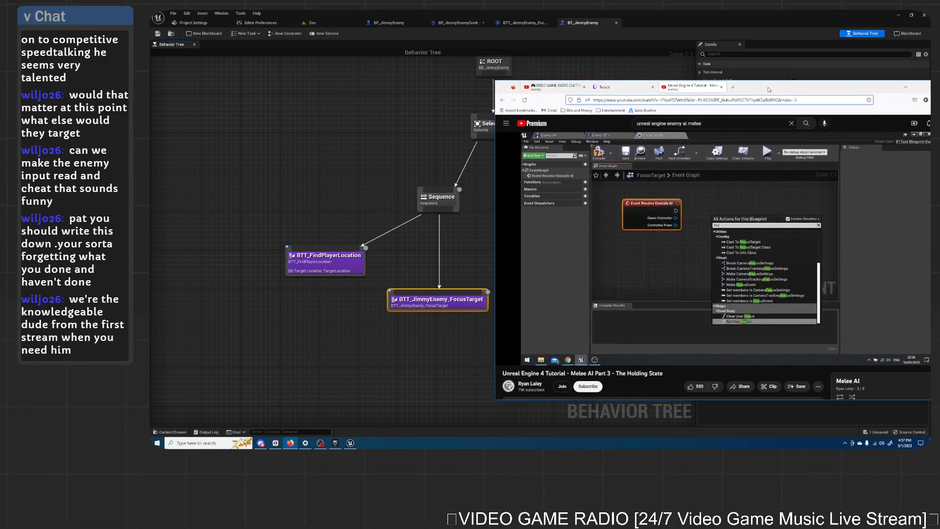
click(521, 23)
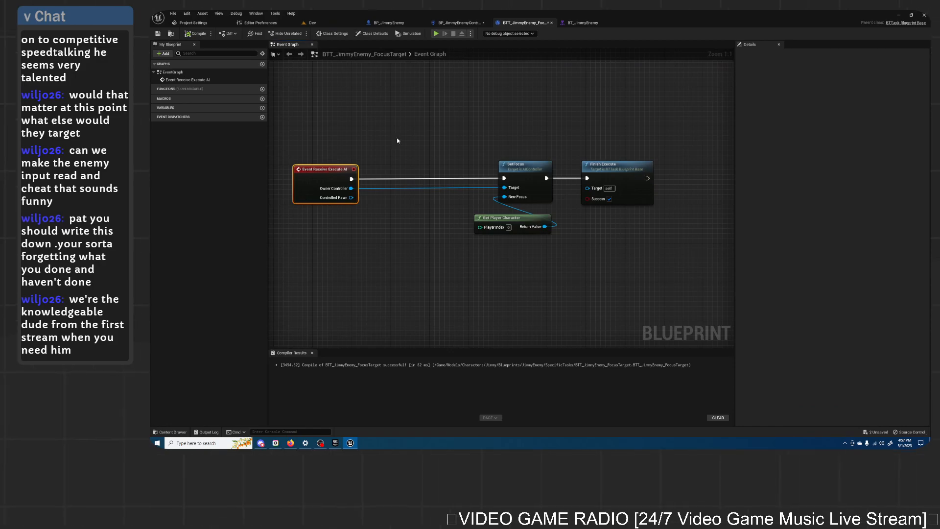
click(291, 443)
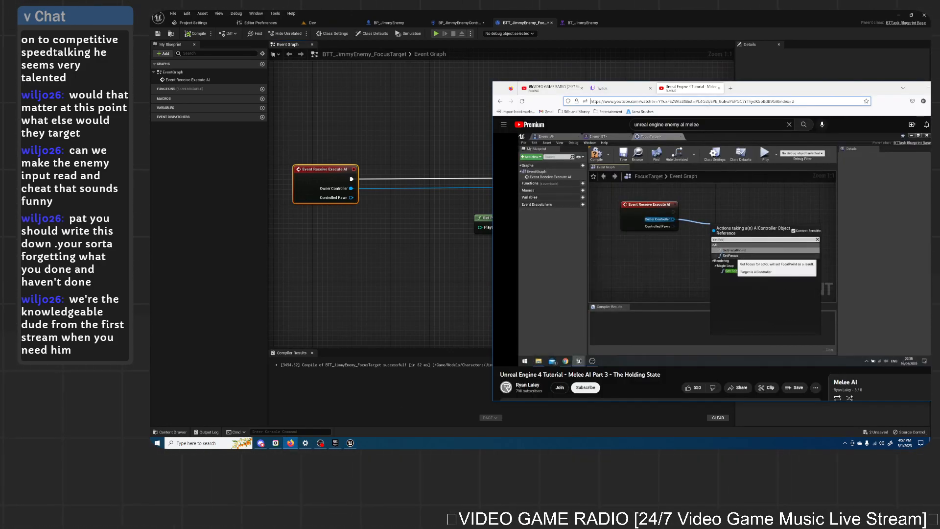
Step: In the BTT_JimmyEnemy_FocusTarget graph, replace SetFocus with a new SetFocus node created from Owner Controller, placed beside the event
mouse_move(329, 178)
mouse_down()
mouse_move(342, 164)
mouse_move(337, 177)
mouse_up()
drag(527, 167, 415, 167)
key(Delete)
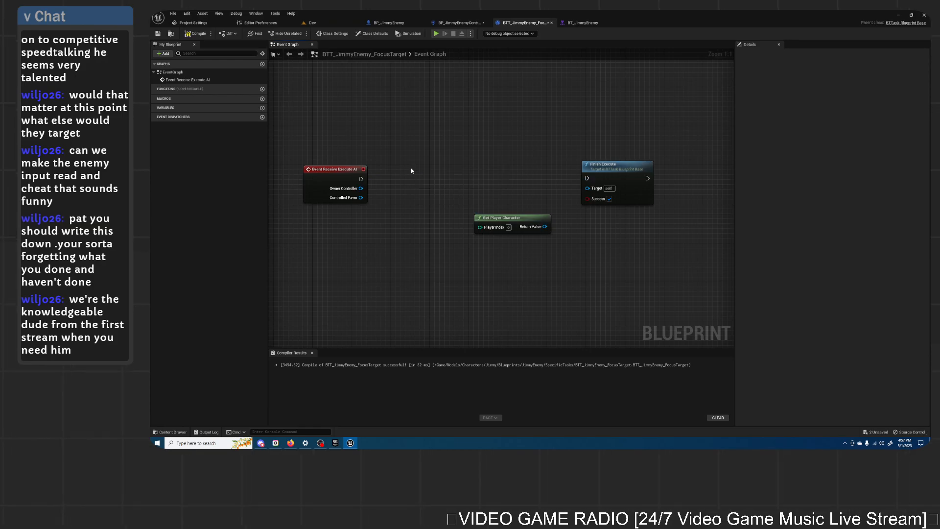
drag(361, 188, 395, 182)
text(set focus)
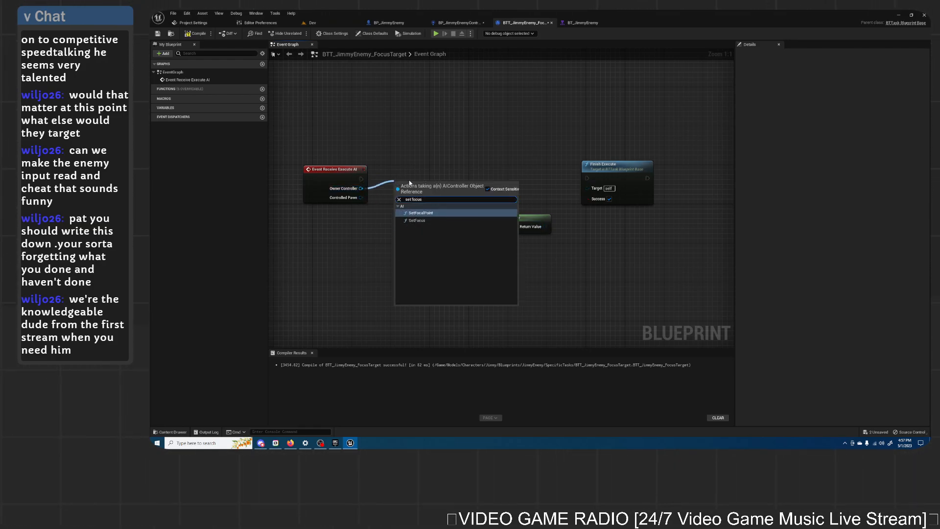
click(417, 221)
drag(417, 174, 422, 175)
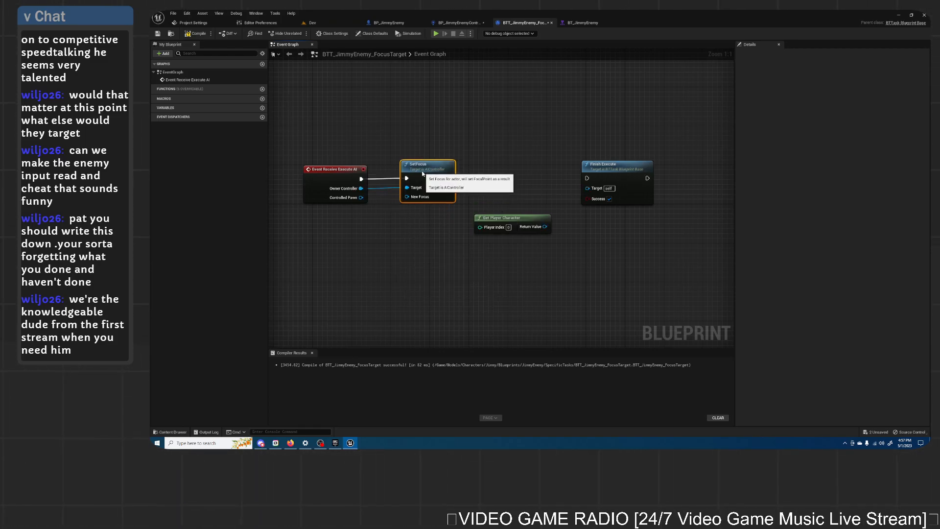
Step: Return to the Firefox tutorial, reposition its window over the editor, and watch the section on casting and SetFocus before pausing
click(291, 442)
drag(733, 87, 552, 67)
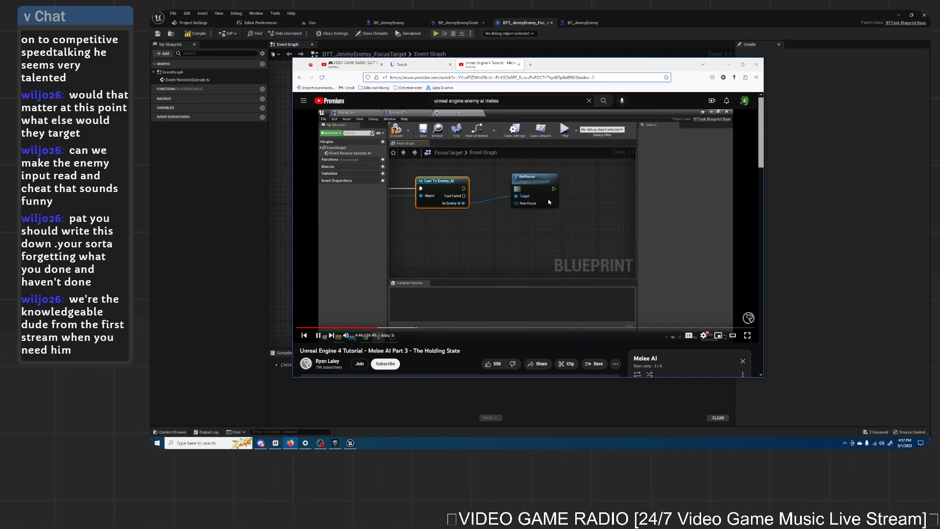
click(549, 201)
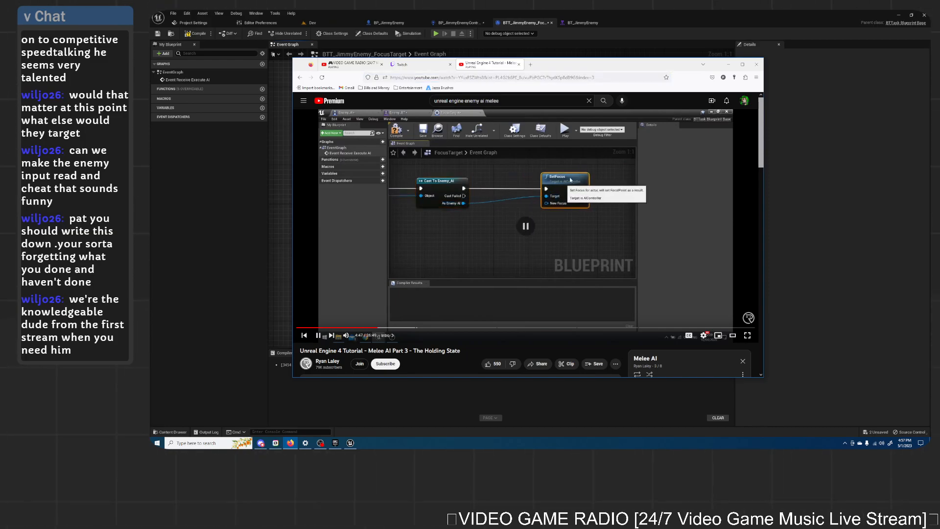
Step: Return to the BTT_JimmyEnemy_FocusTarget graph, move Get Player Character below the main row, and space SetFocus away from the event
click(652, 18)
drag(509, 223, 495, 305)
drag(433, 179, 520, 179)
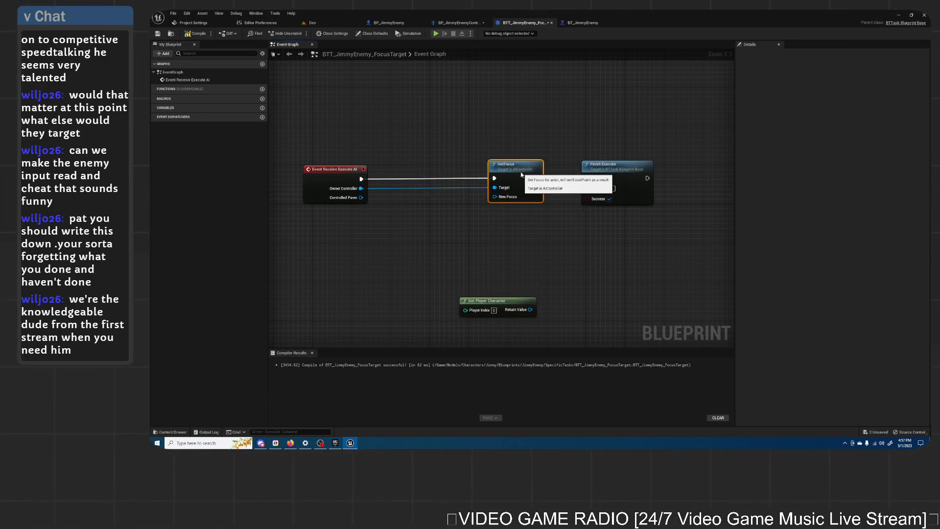
Step: Insert a Cast To BP_JimmyEnemyController between the event and SetFocus, using its controller output instead of Owner Controller as SetFocus's Target
right_drag(478, 112, 544, 117)
drag(428, 183, 445, 185)
text(cast to)
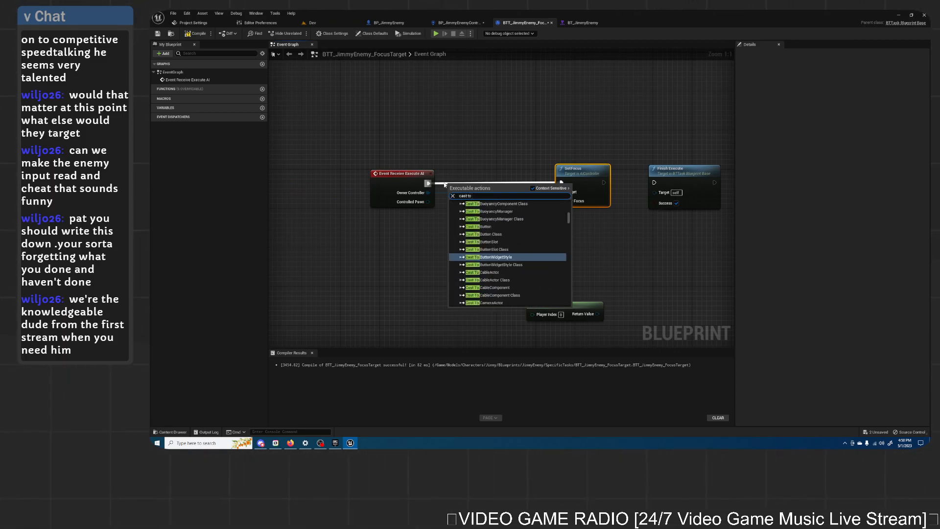
text( bp)
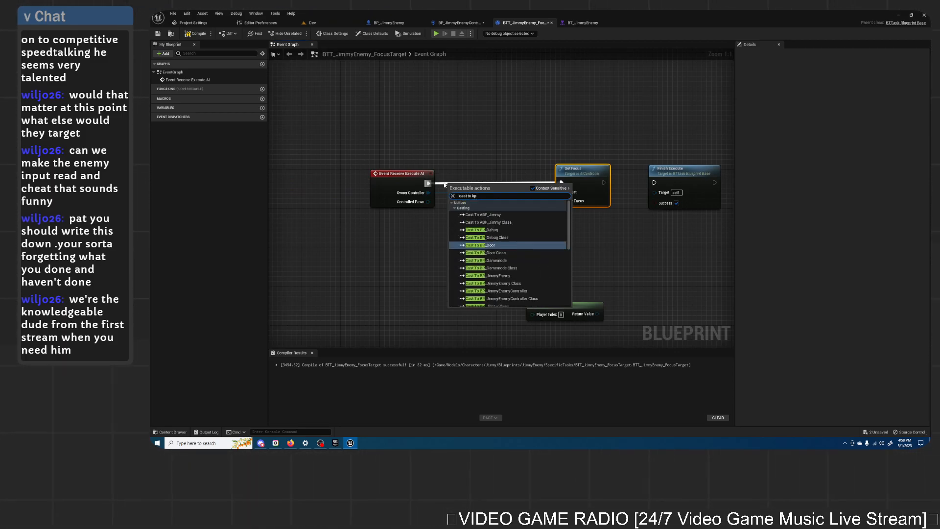
text(_jimm)
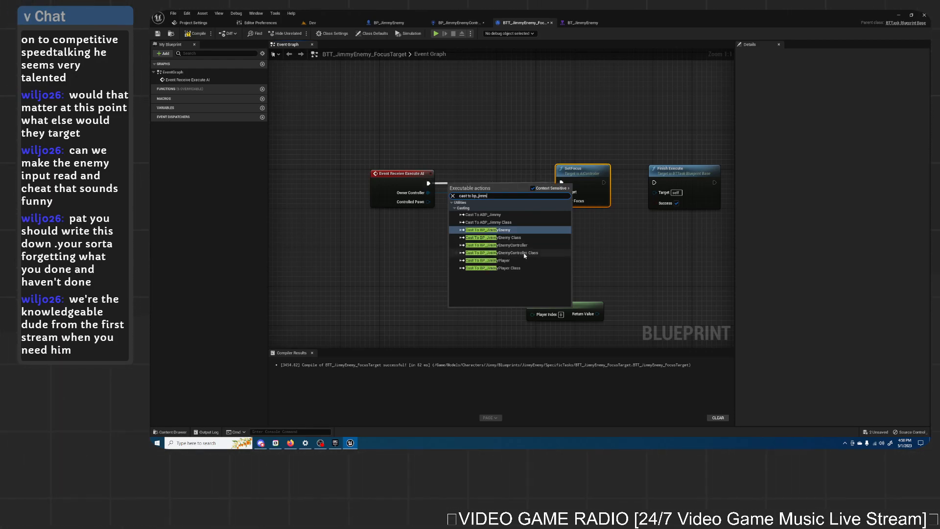
click(524, 245)
drag(508, 185, 562, 192)
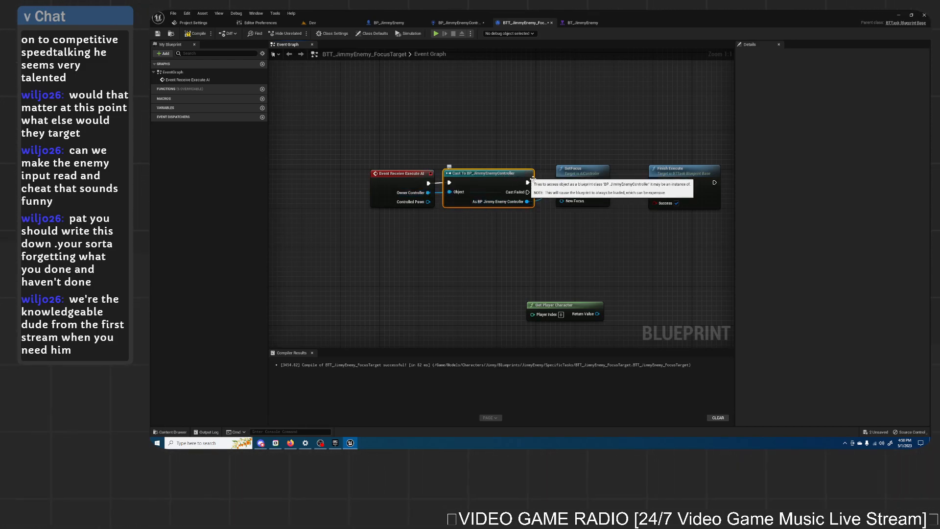
right_click(561, 200)
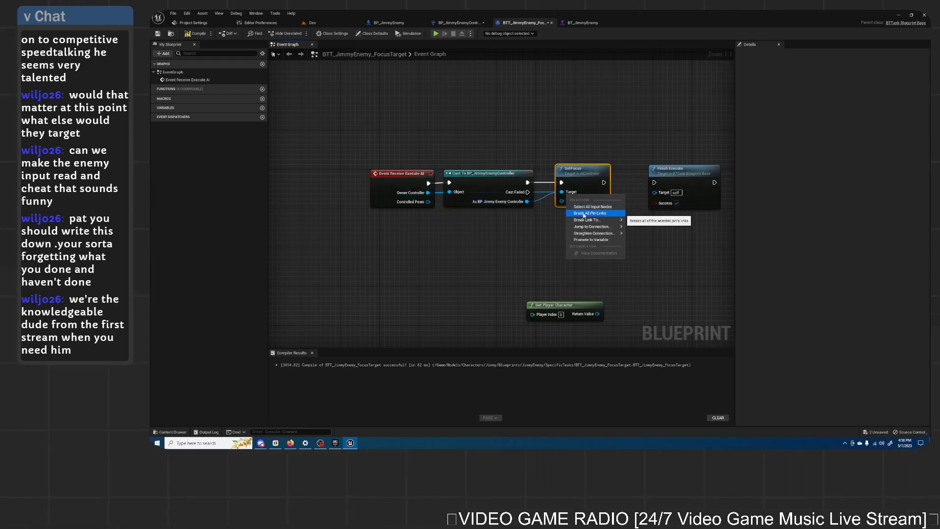
click(583, 214)
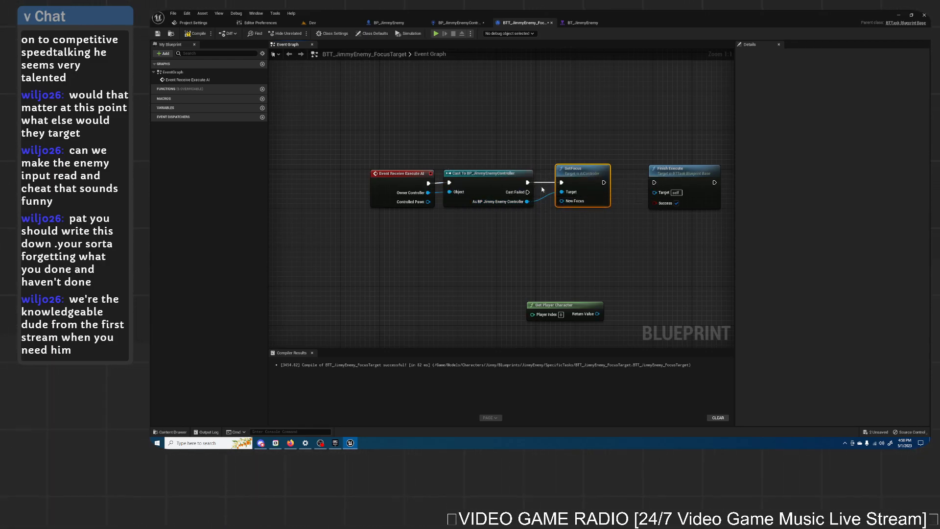
Step: Compile and save the BTT_JimmyEnemy_FocusTarget task
right_drag(543, 179, 461, 175)
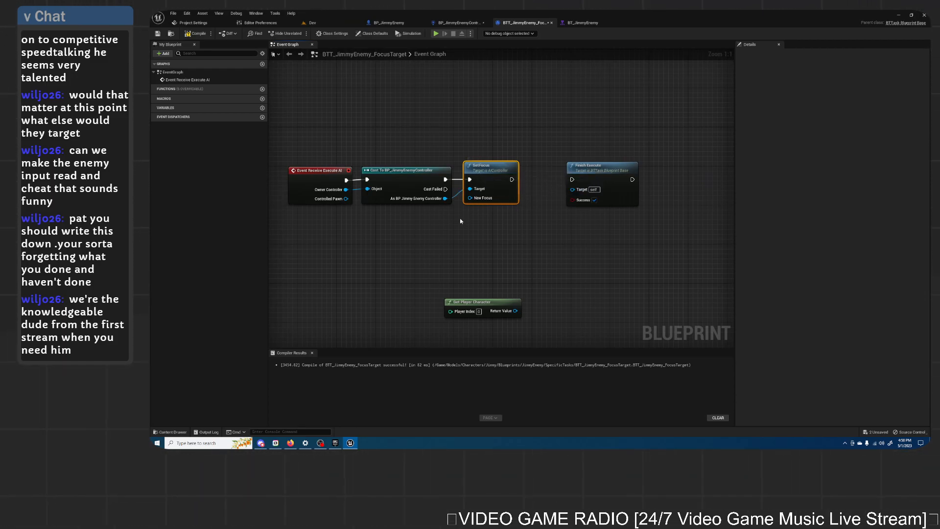
click(195, 34)
click(157, 33)
Step: Watch the tutorial's target variable section in Firefox, and set CurrentFocus in BP_JimmyEnemyController to the Actor Object Reference type
click(290, 443)
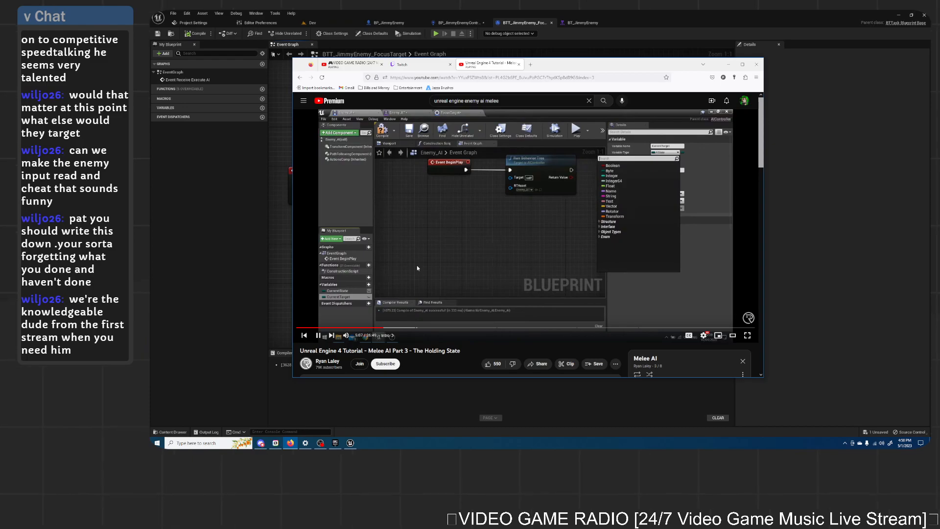
click(484, 223)
drag(456, 14, 460, 10)
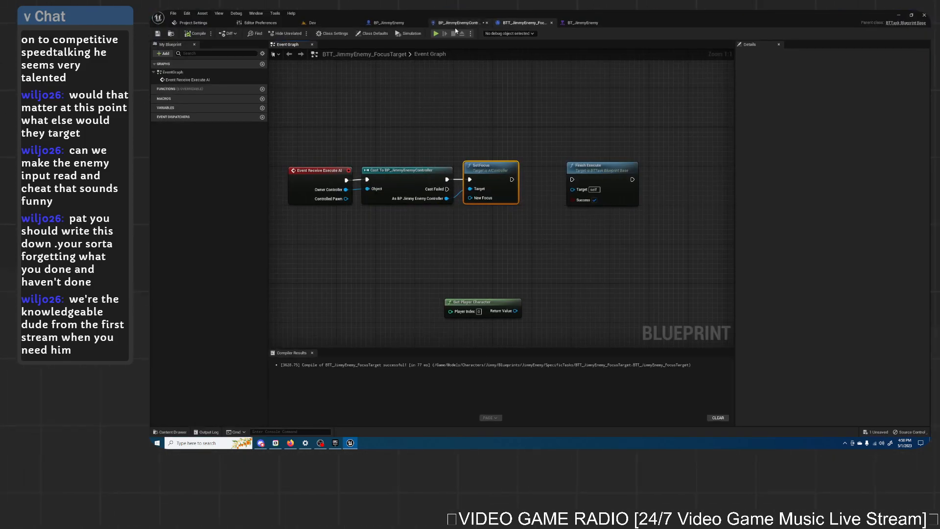
click(458, 22)
click(201, 248)
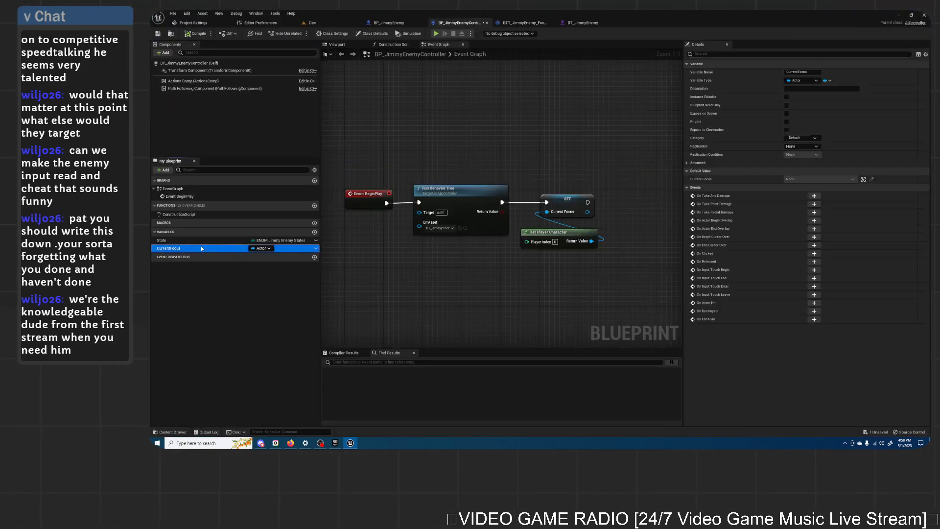
click(262, 248)
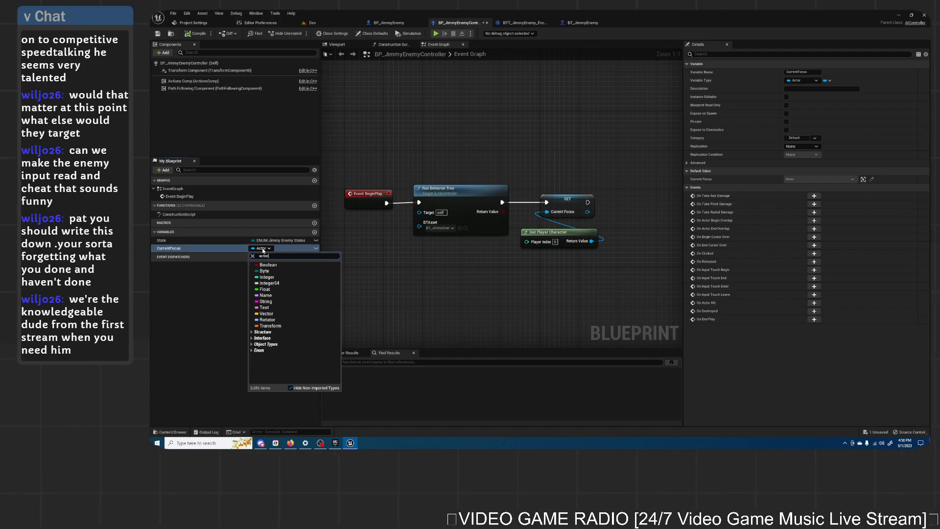
scroll(294, 304, down, 5)
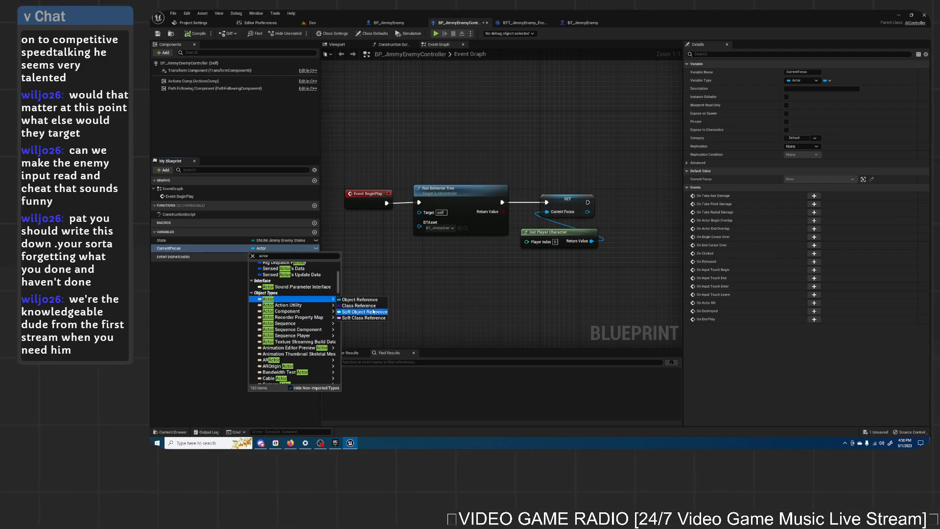
click(367, 300)
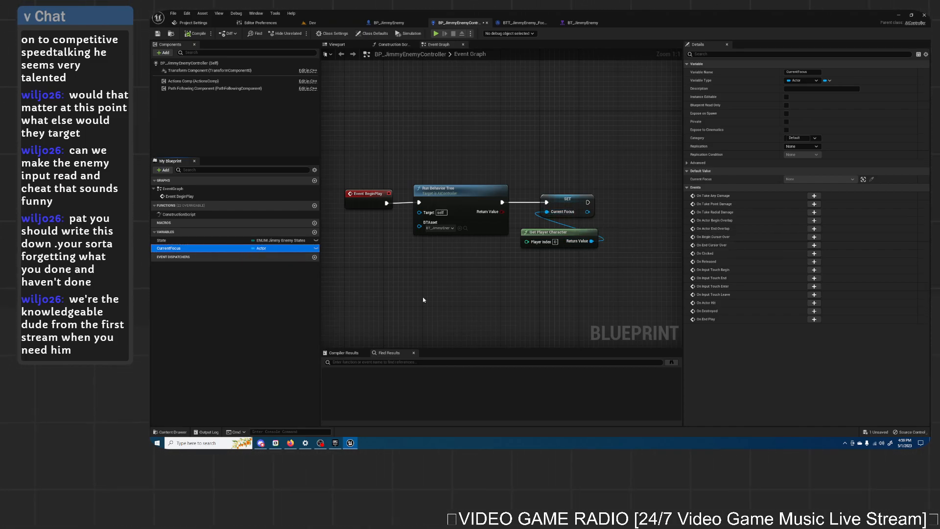
Step: Check the tutorial's CurrentTarget lookup in Firefox, and move SetFocus and Finish Execute farther from the cast in BTT_JimmyEnemy_FocusTarget
click(291, 443)
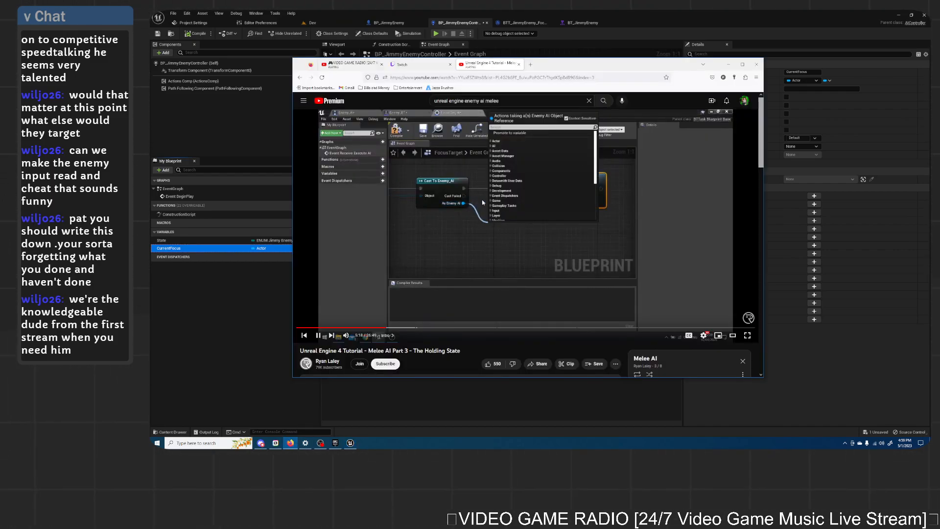
click(487, 211)
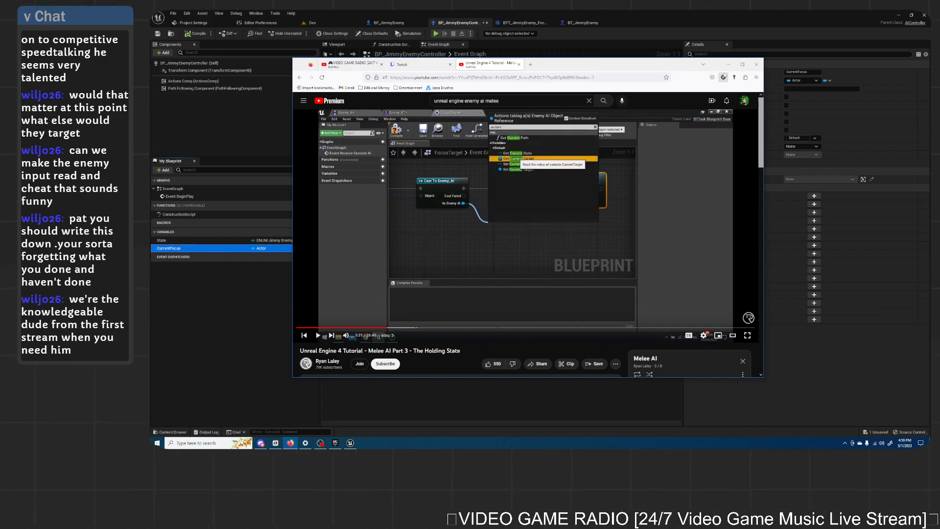
click(521, 23)
right_drag(443, 212, 457, 207)
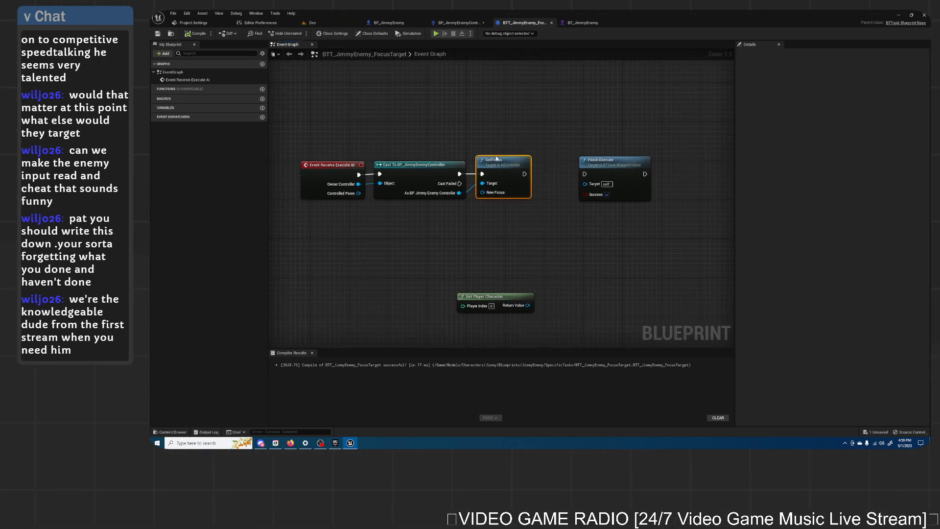
drag(504, 161, 534, 162)
drag(650, 224, 610, 164)
click(490, 216)
right_drag(441, 196, 407, 198)
Step: Get Current Focus from the cast's As BP Jimmy Enemy Controller output and connect it to SetFocus's New Focus input
drag(424, 196, 461, 211)
text(get current)
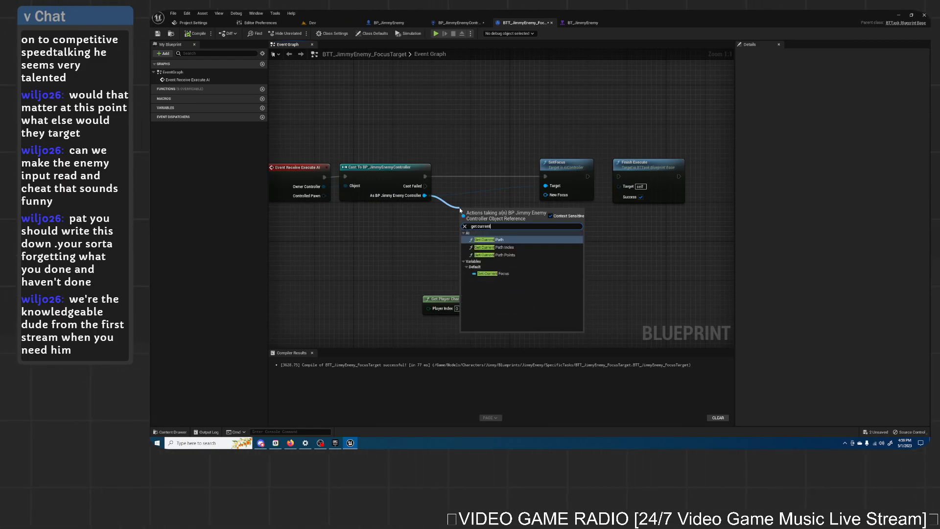
text(a)
key(BackSpace)
click(492, 273)
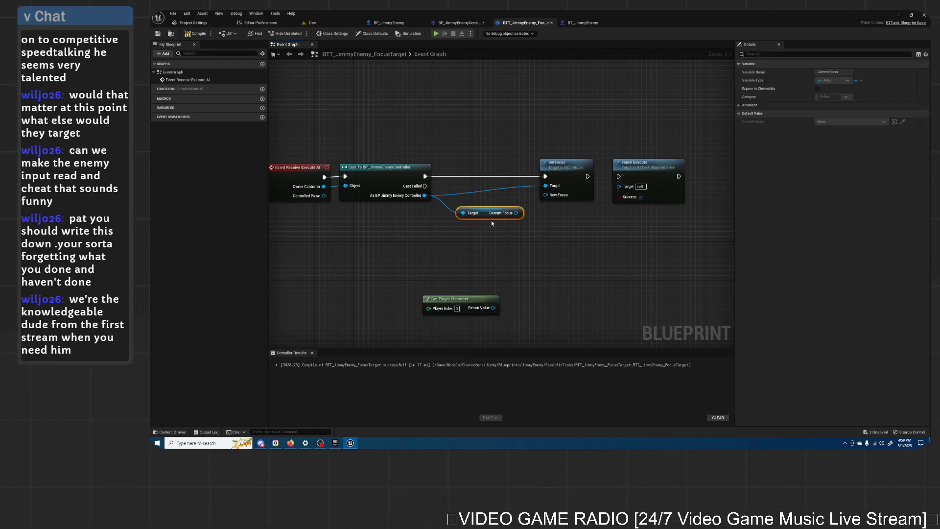
drag(506, 212, 562, 196)
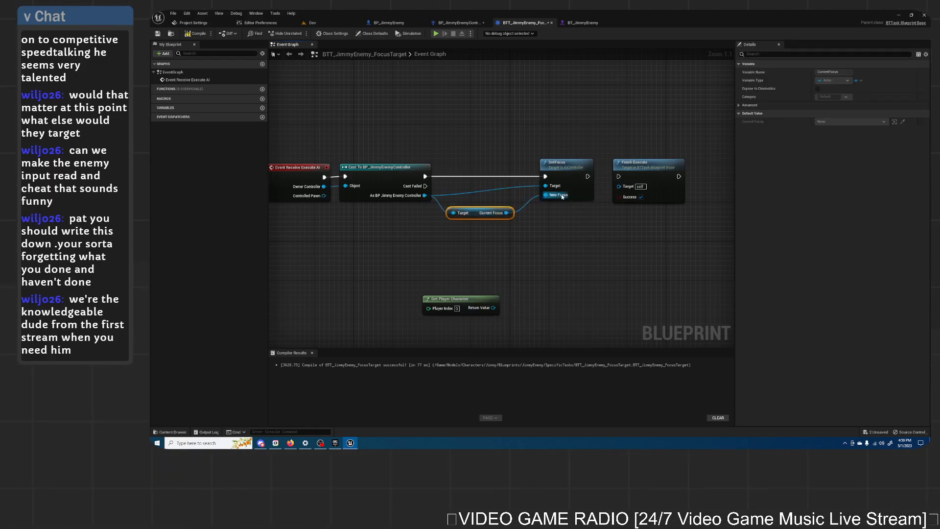
Step: Watch more of the Firefox tutorial, then connect SetFocus to Finish Execute and delete the unused Get Player Character node
click(289, 443)
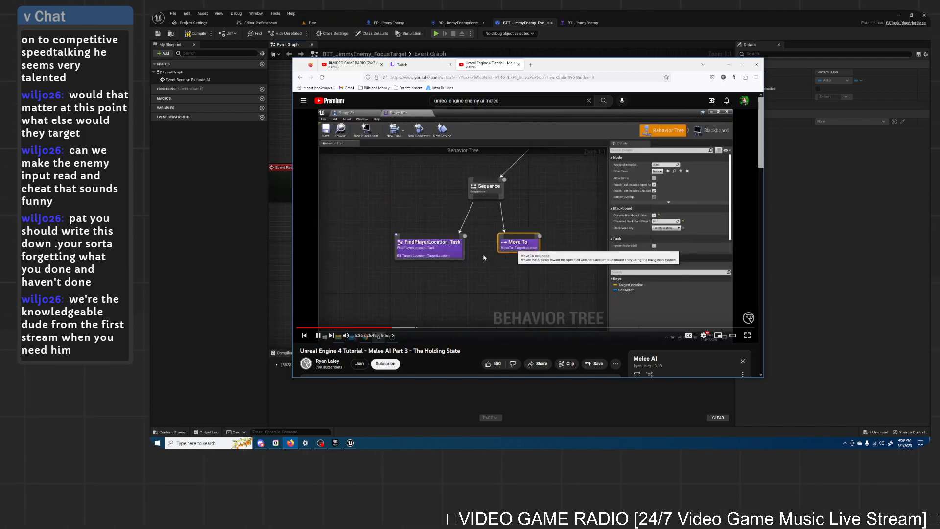
click(647, 24)
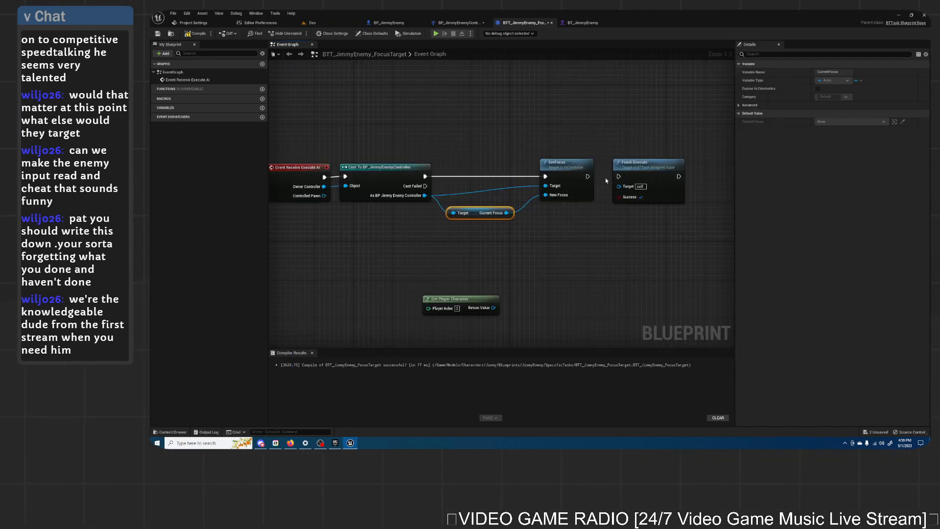
drag(587, 176, 618, 176)
click(446, 303)
key(Delete)
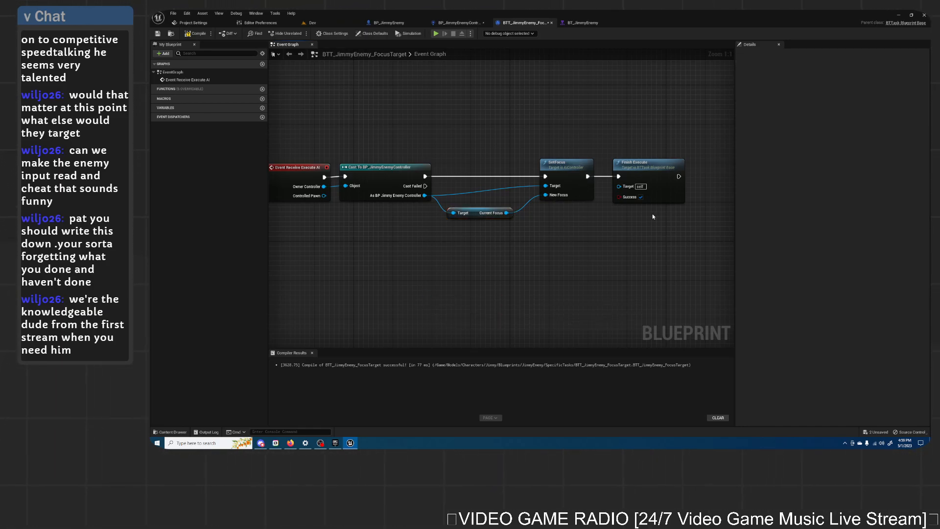
Step: Move SetFocus, Current Focus and Finish Execute closer to the cast, and compile and save the task and BP_JimmyEnemyController
drag(649, 232, 474, 179)
drag(575, 162, 566, 162)
click(670, 250)
drag(669, 250, 543, 165)
click(581, 252)
drag(621, 167, 604, 168)
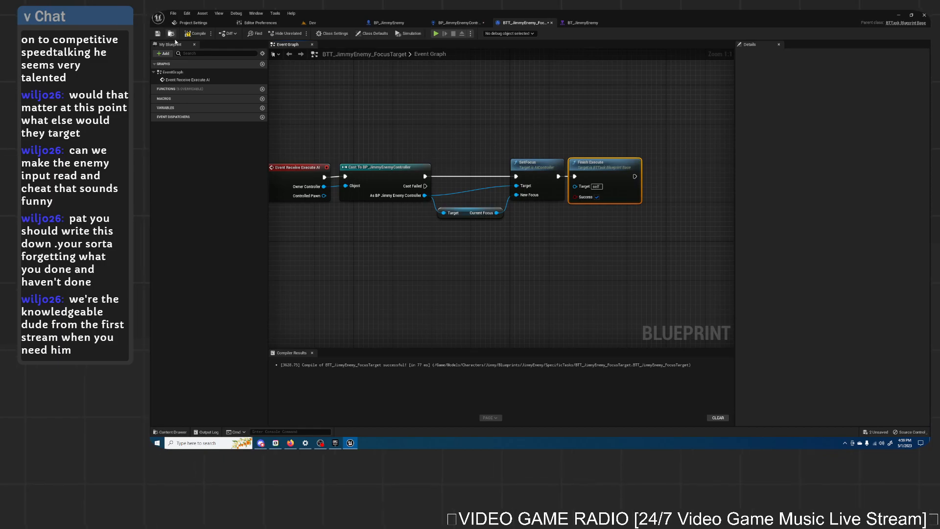
click(196, 33)
click(451, 23)
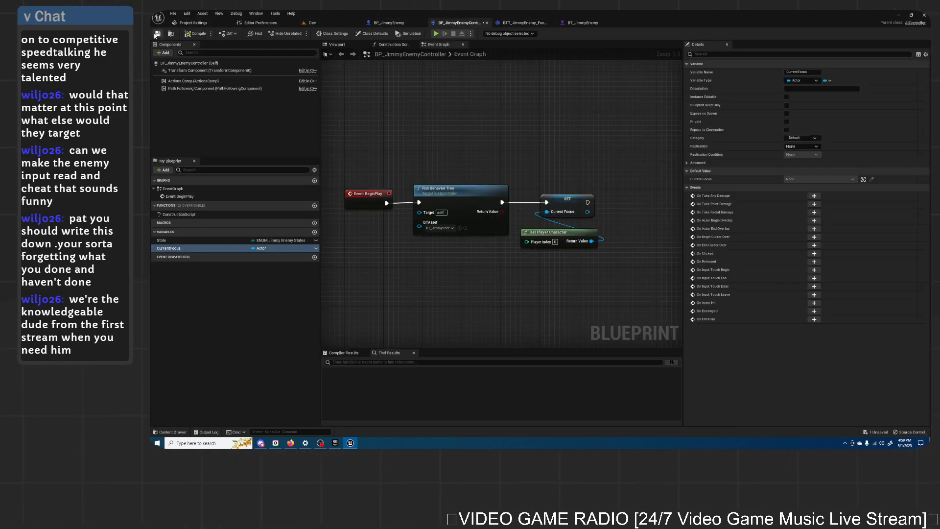
Step: Switch to Firefox and watch the tutorial section on placing FocusTarget in the behavior tree, pausing at the Sequence's children
click(295, 444)
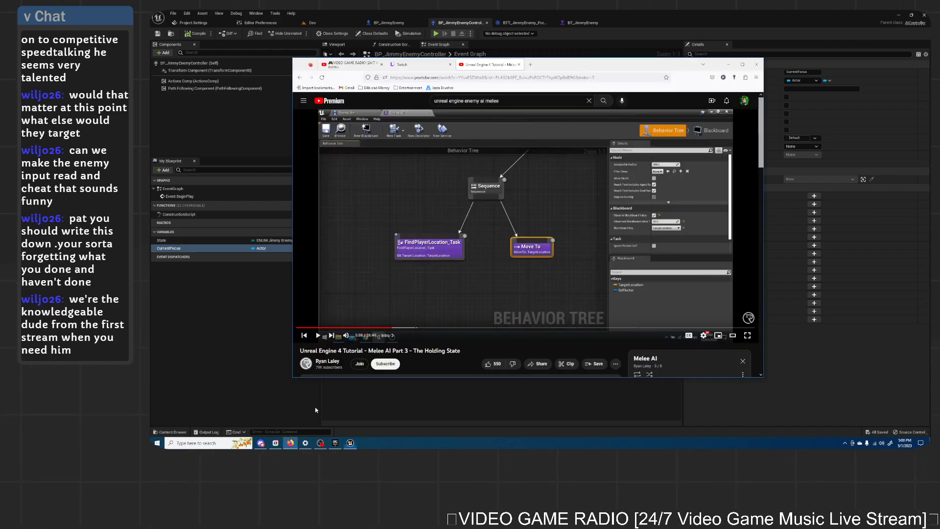
click(470, 228)
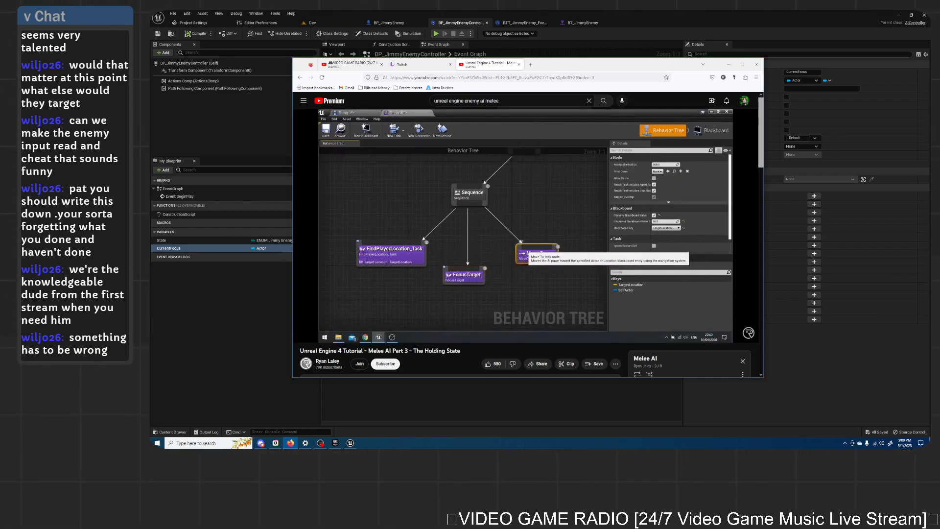
click(514, 289)
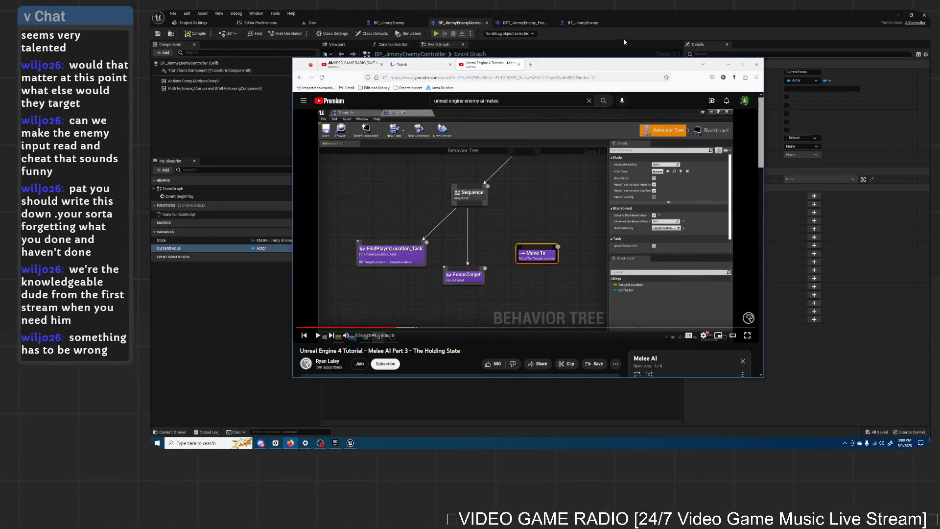
Step: Open the BT_JimmyEnemy behavior tree and compare its Sequence, FocusTarget and Move To nodes with the tutorial's tree
click(463, 43)
click(583, 23)
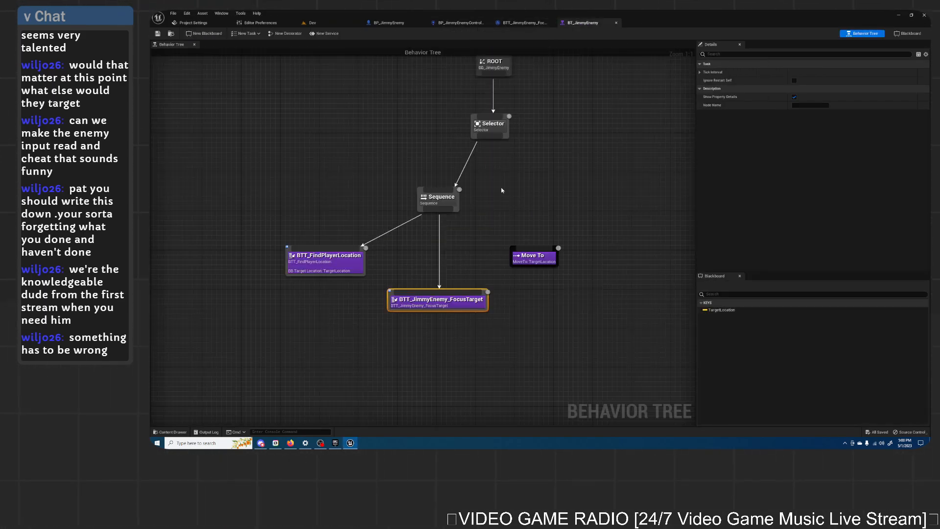
right_drag(492, 272, 510, 259)
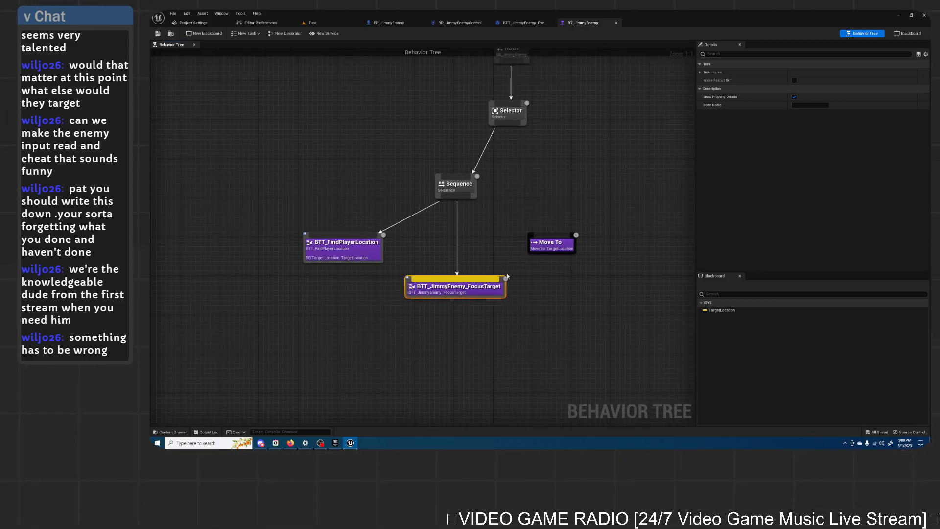
click(529, 241)
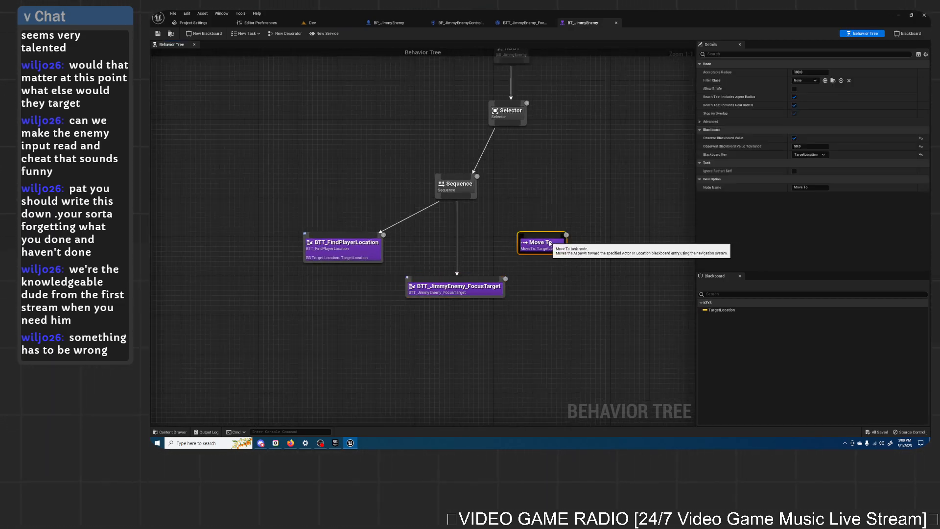
click(491, 285)
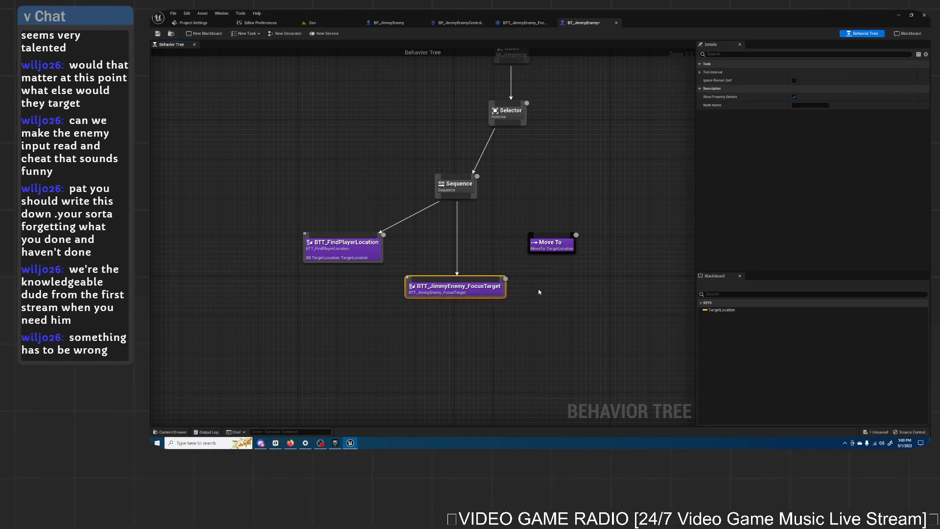
click(462, 186)
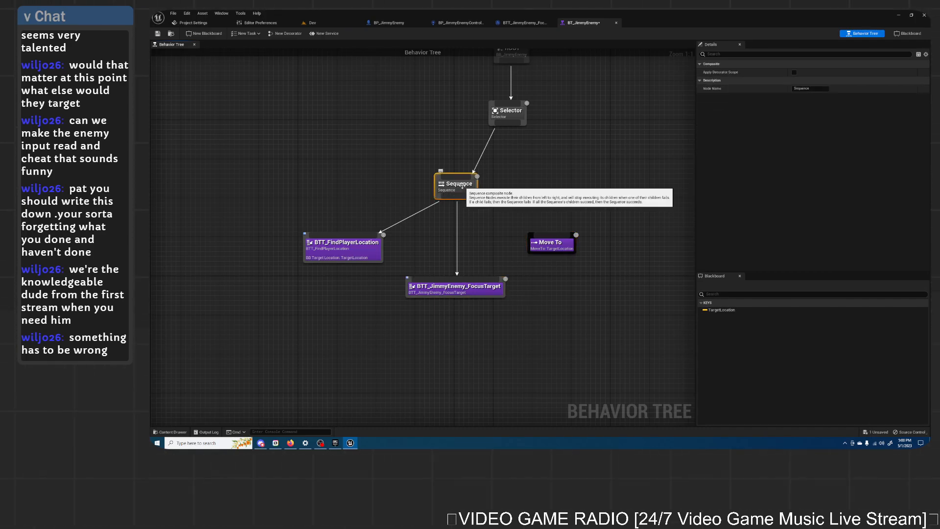
click(290, 443)
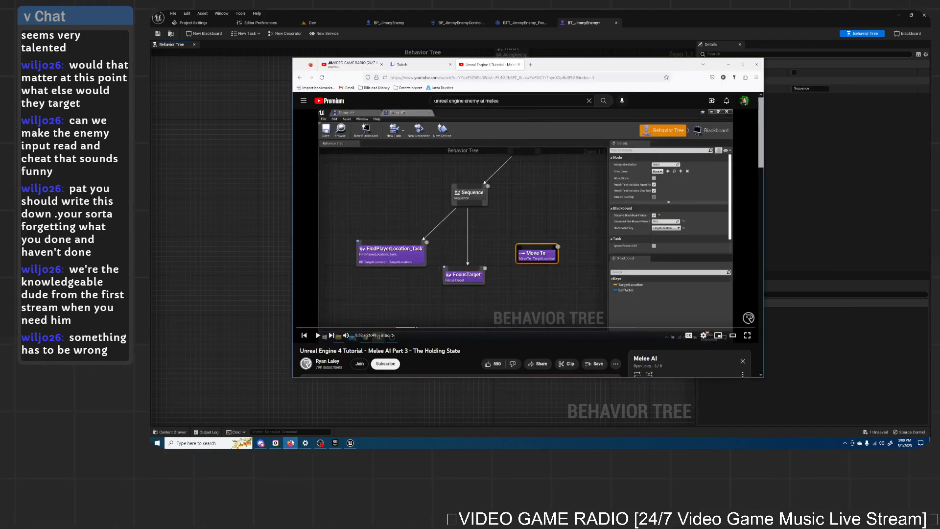
click(291, 442)
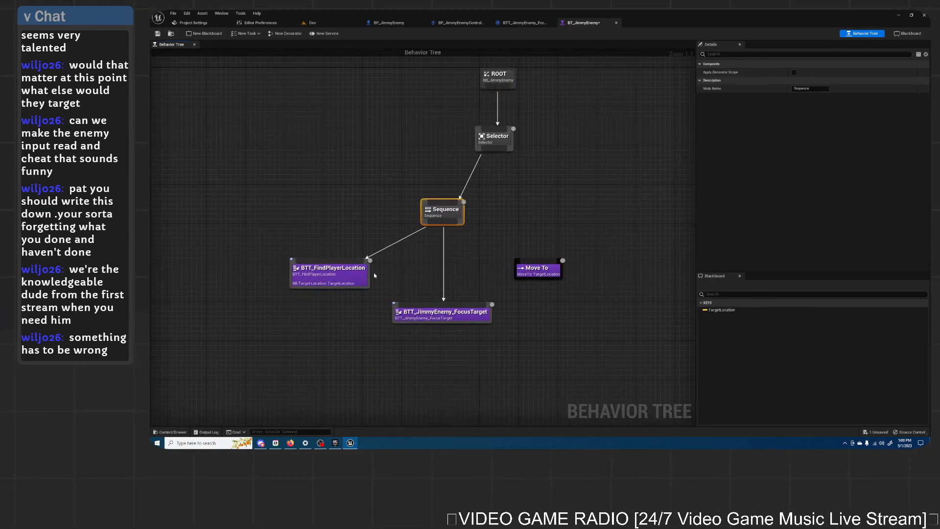
Step: Adjust the positions of the BTT_FindPlayerLocation and BTT_JimmyEnemy_FocusTarget nodes below the Sequence and save the behavior tree
drag(362, 277, 356, 282)
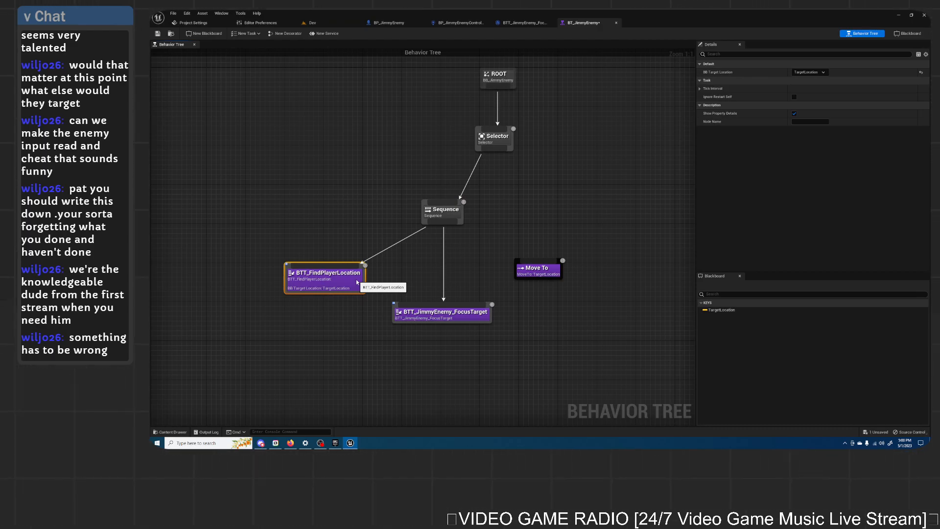
mouse_move(429, 319)
mouse_down()
mouse_move(430, 285)
mouse_move(429, 315)
mouse_up()
drag(354, 286, 355, 285)
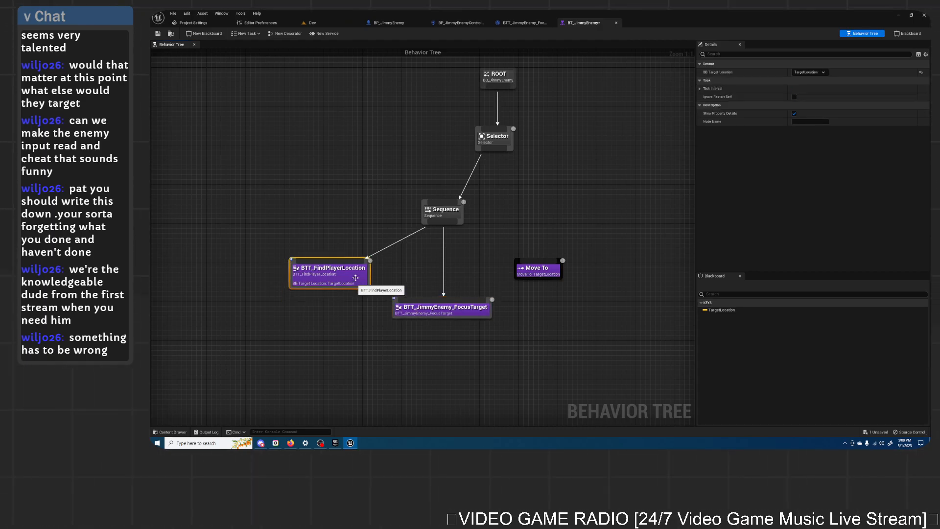
click(158, 34)
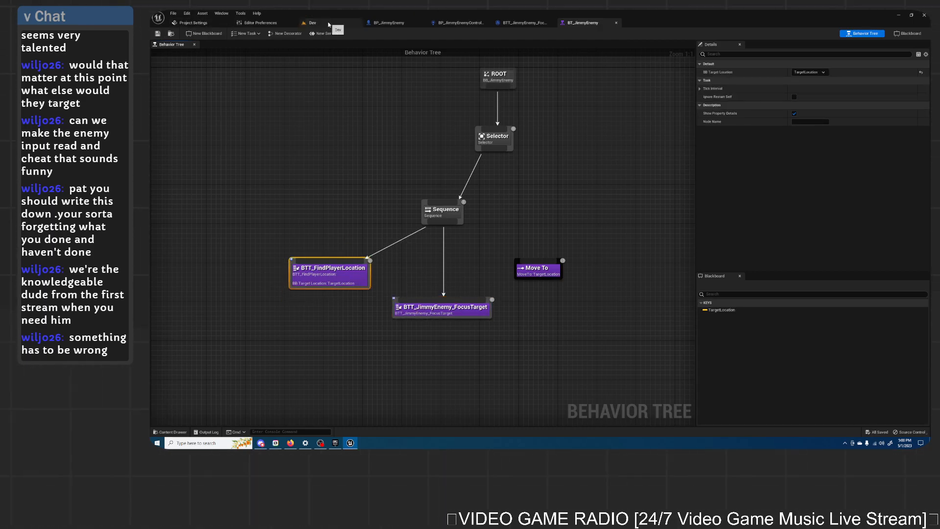
Step: Play-test the Dev level, running the player around the purple Jimmy enemy to check whether it keeps facing the player, and stop the session
click(328, 24)
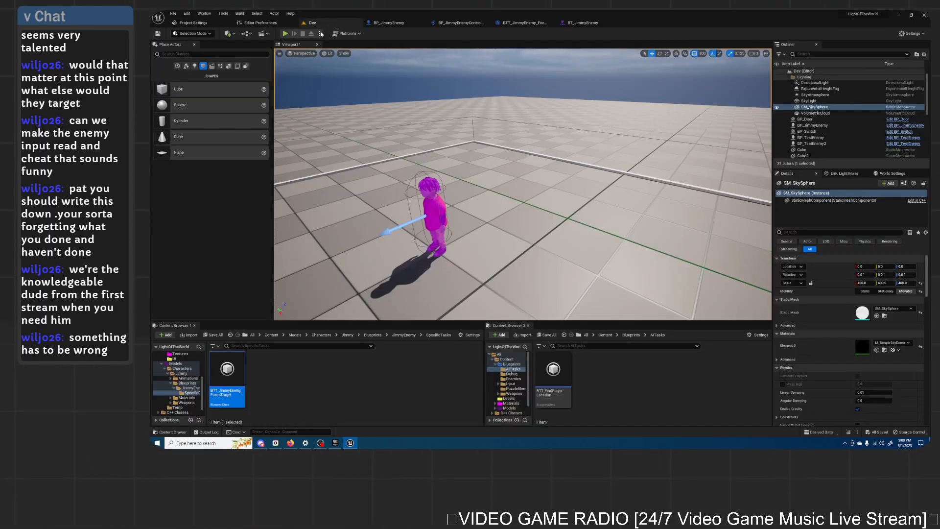
click(285, 33)
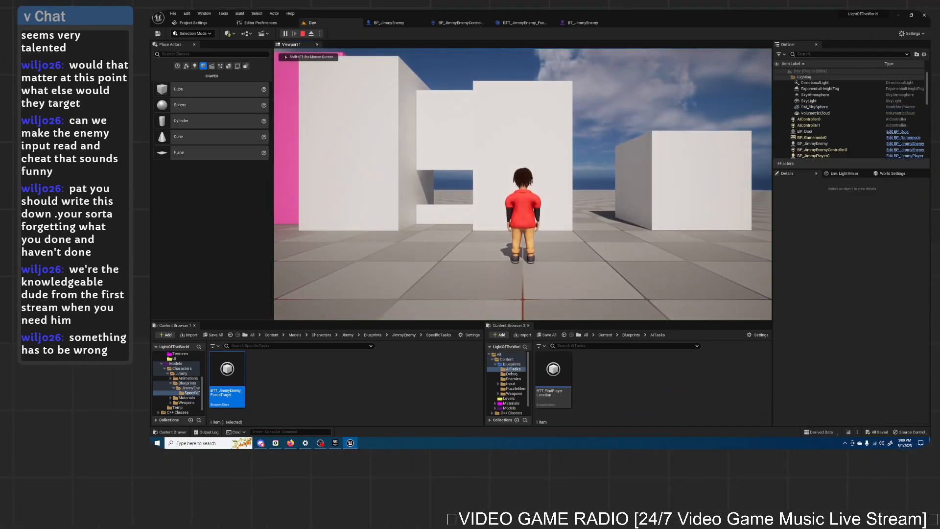
key(w)
key(w)
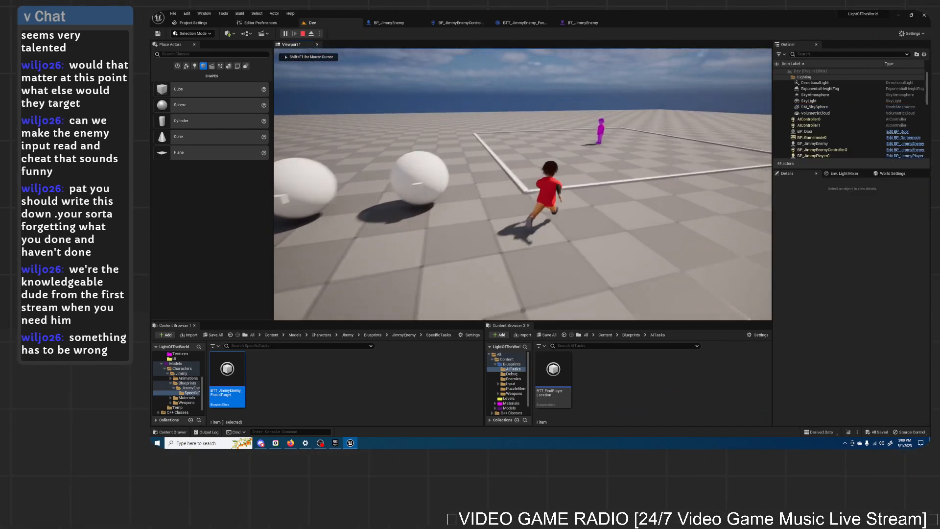
key(w)
key(d)
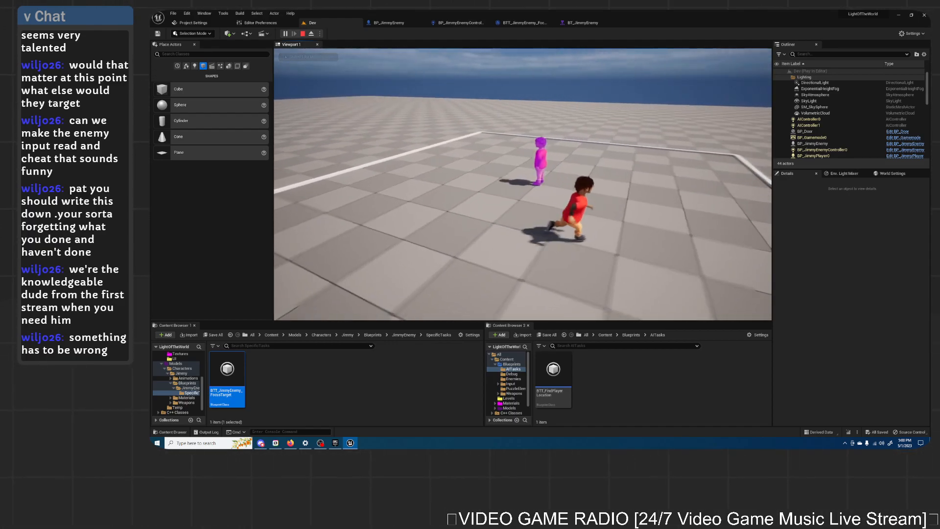
key(d)
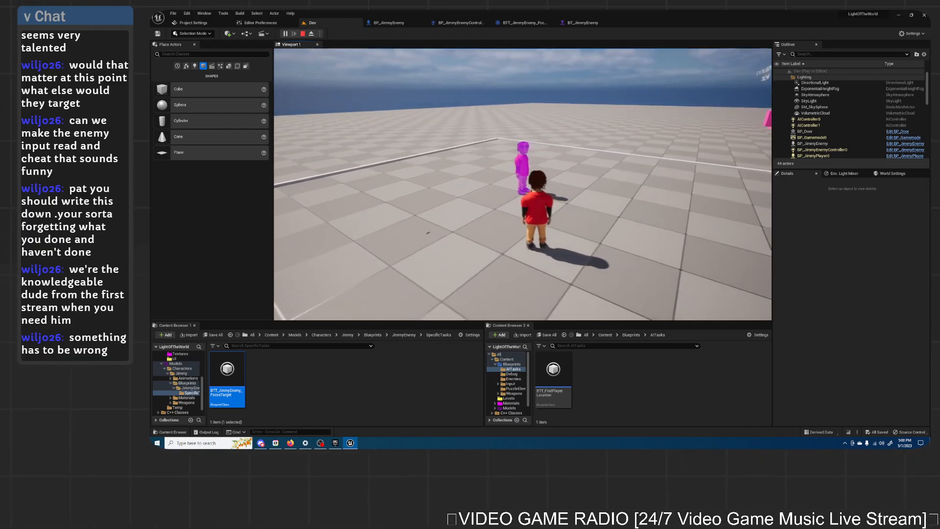
key(a)
key(a)
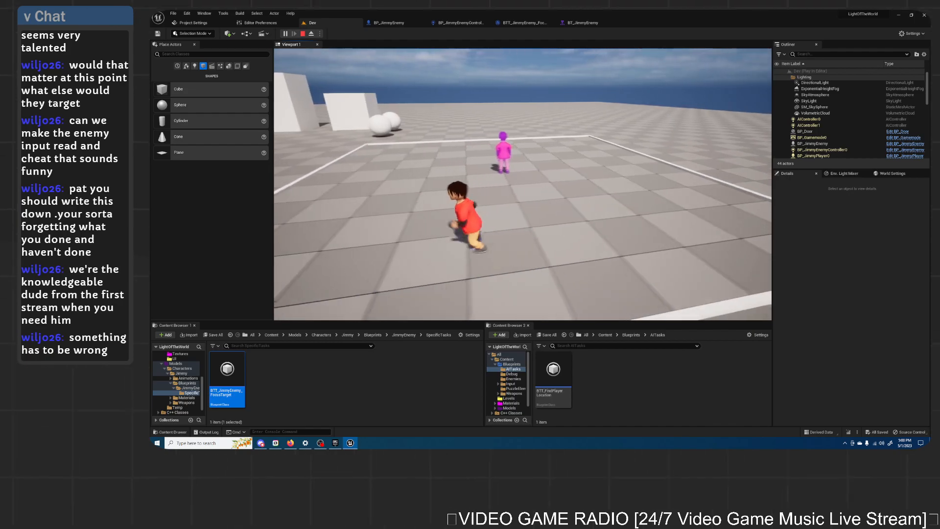
key(a)
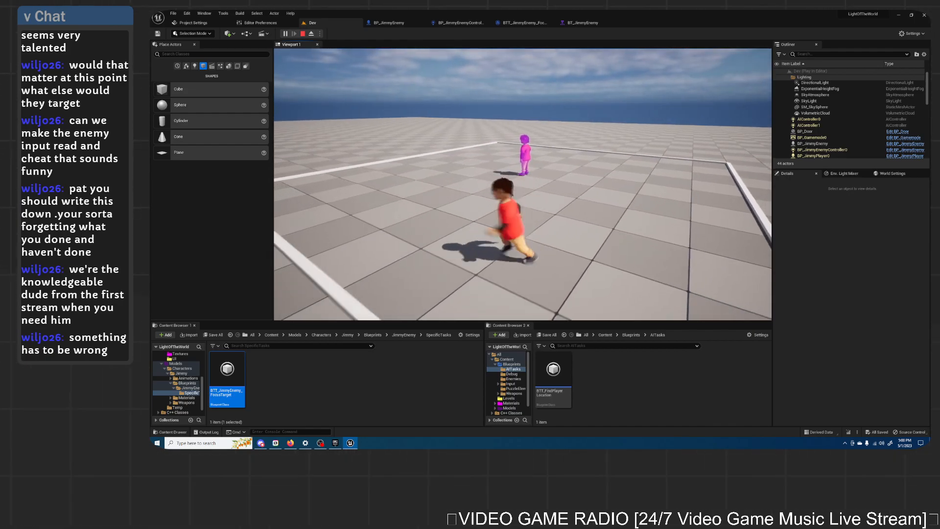
key(w)
key(Escape)
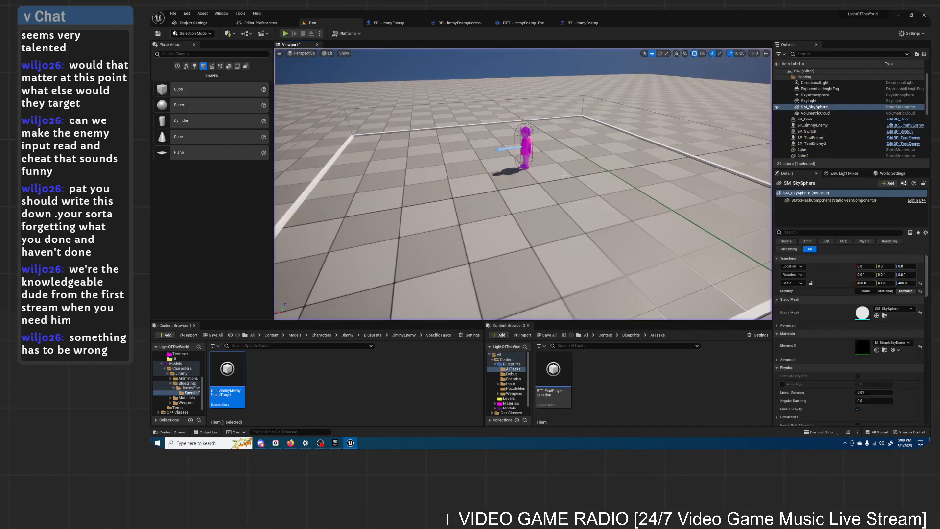
Step: Examine the Set Current Focus and Get Player Character nodes after Run Behavior Tree in BP_JimmyEnemyController
click(458, 22)
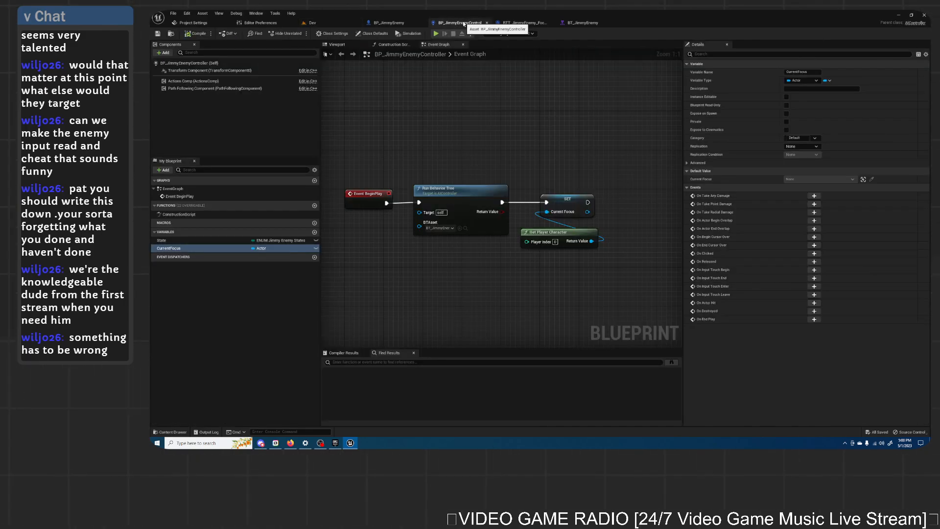
drag(565, 202, 574, 202)
click(558, 235)
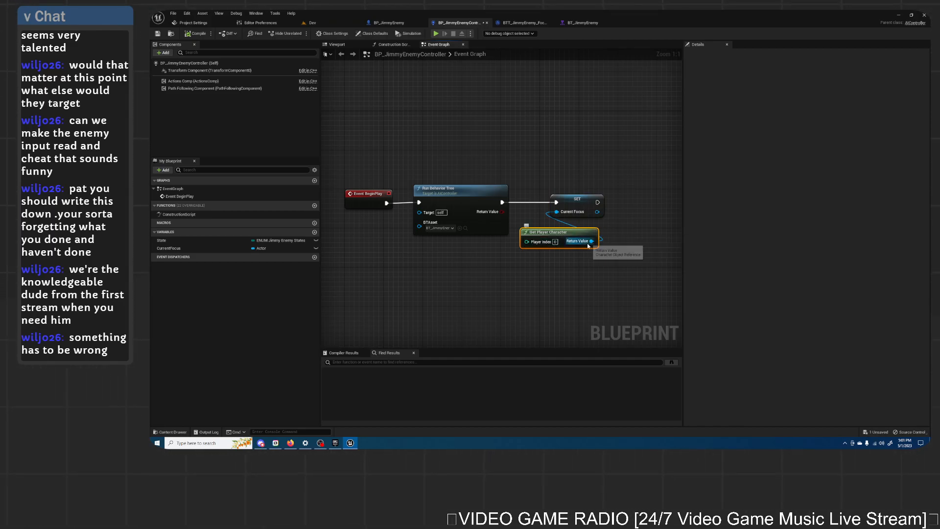
mouse_move(566, 229)
mouse_down()
mouse_move(525, 230)
mouse_move(575, 229)
mouse_move(561, 237)
mouse_up()
click(574, 201)
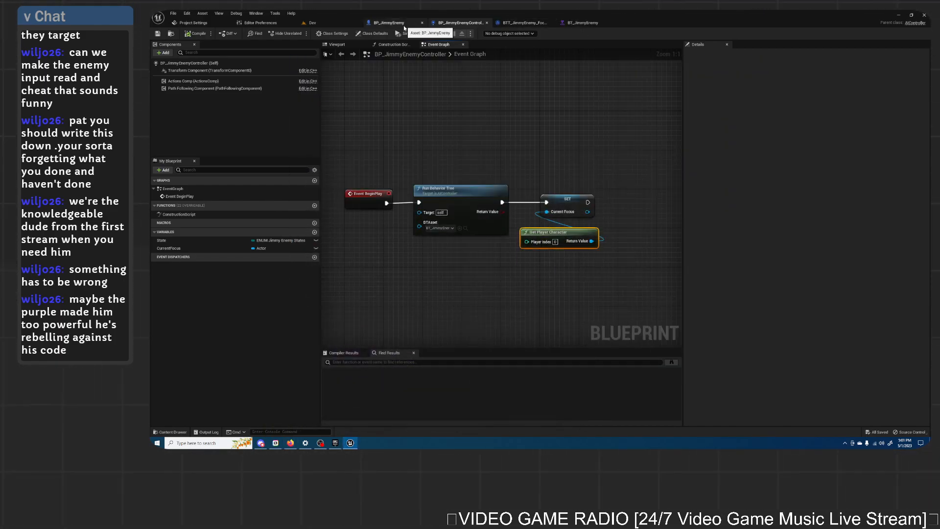
Step: In BT_JimmyEnemy, connect the Sequence to Move To, disconnect FocusTarget, bring BTT_FindPlayerLocation closer under the Sequence, and save
click(582, 23)
drag(440, 307, 436, 336)
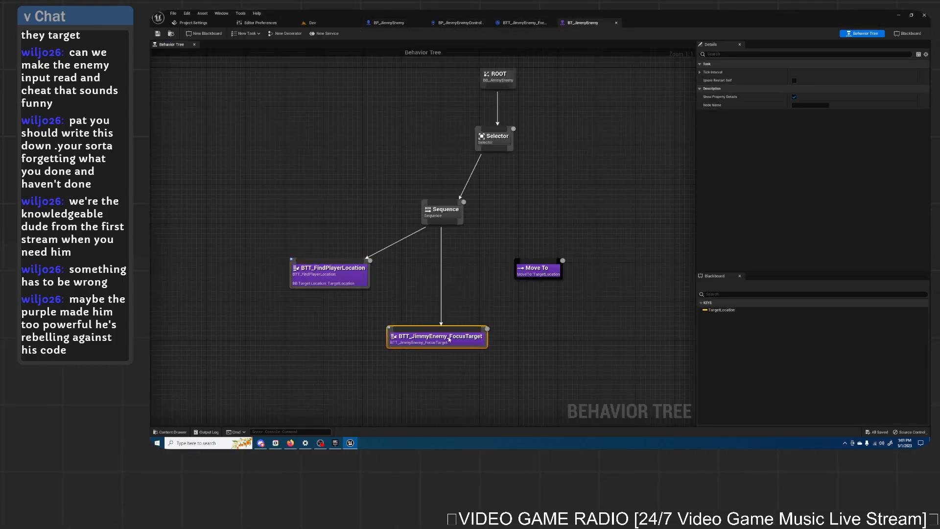
drag(440, 223, 482, 274)
alt+click(432, 329)
drag(316, 281, 379, 285)
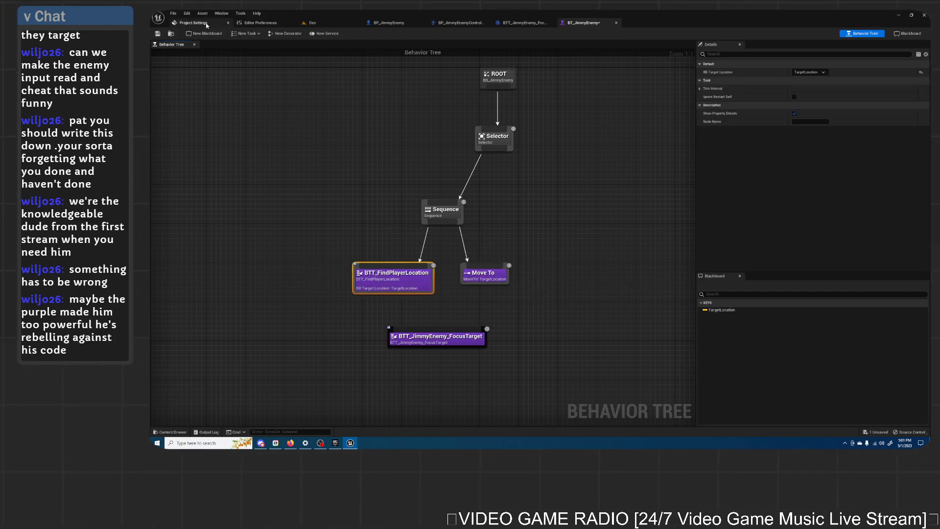
click(158, 33)
Step: Play-test the Dev level by running the player in circles to check how the Jimmy enemy chases, and stop the session
click(325, 25)
click(286, 34)
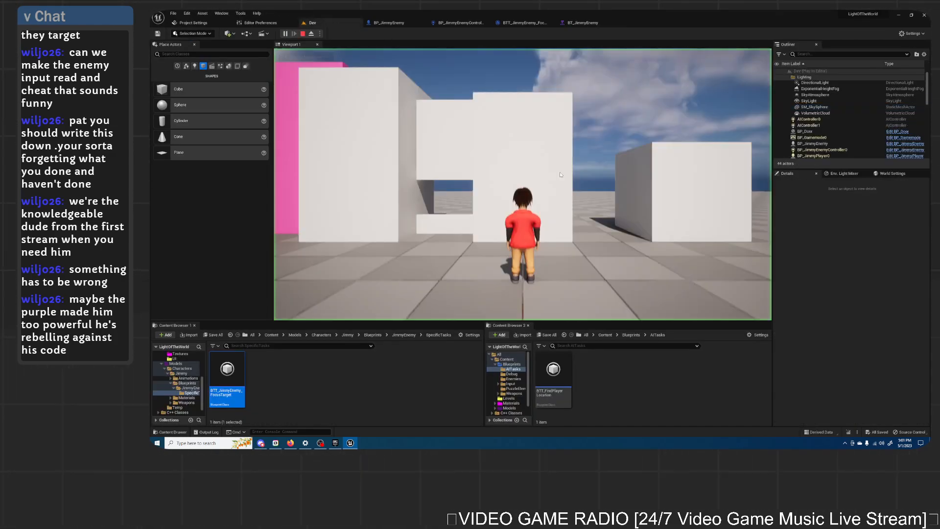
key(d)
key(w)
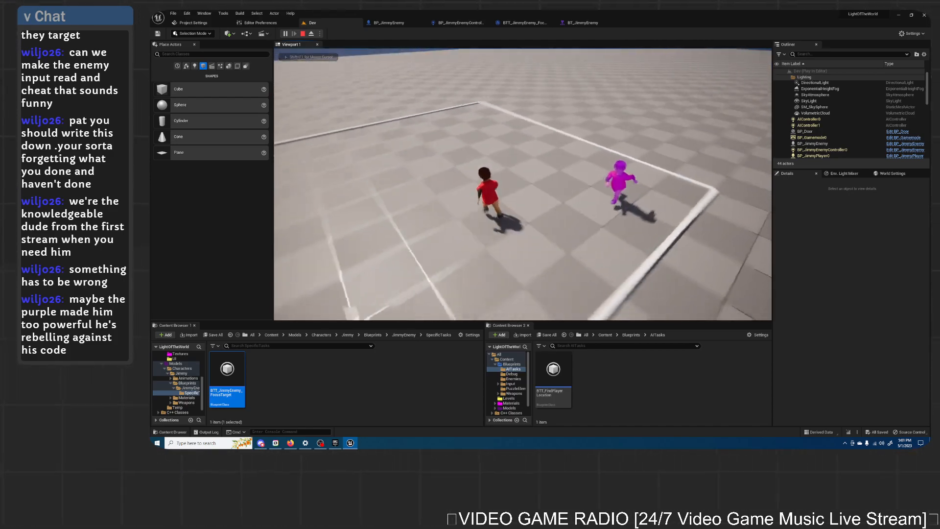
key(a)
key(d)
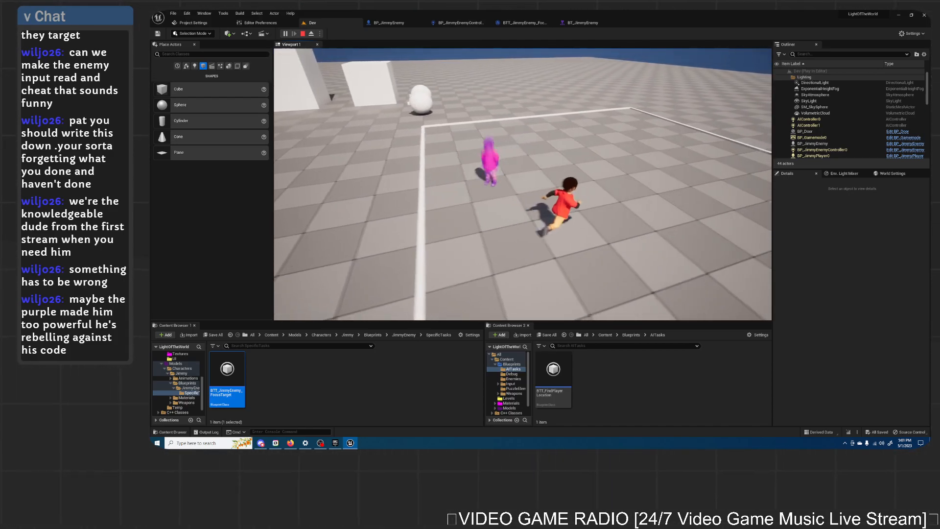
key(w)
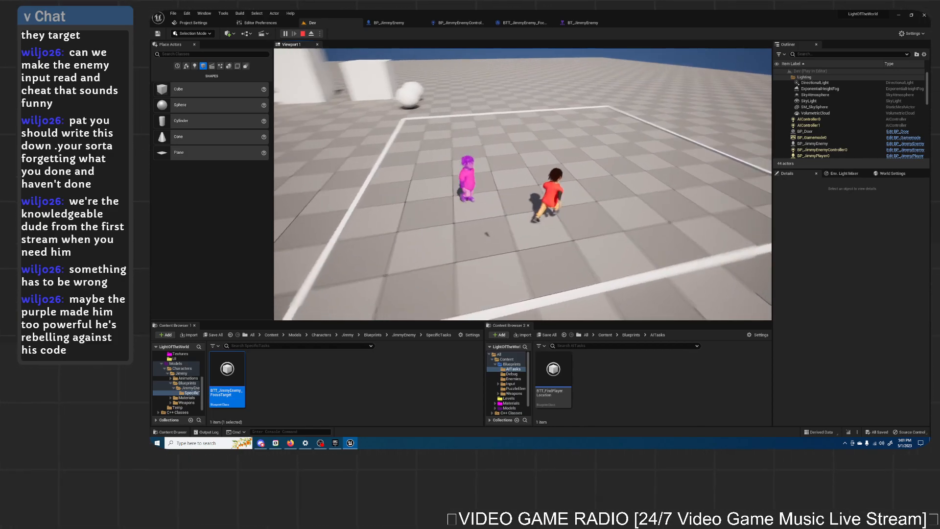
key(d)
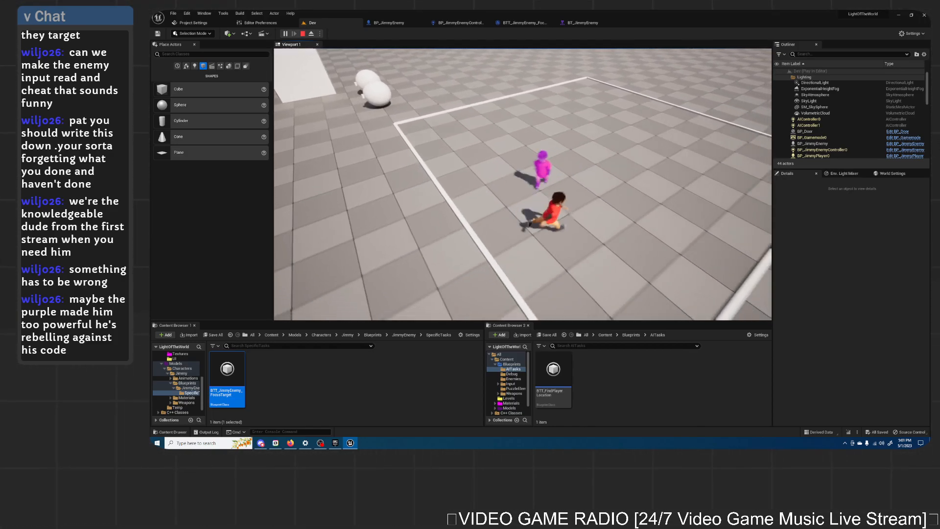
key(w)
key(a)
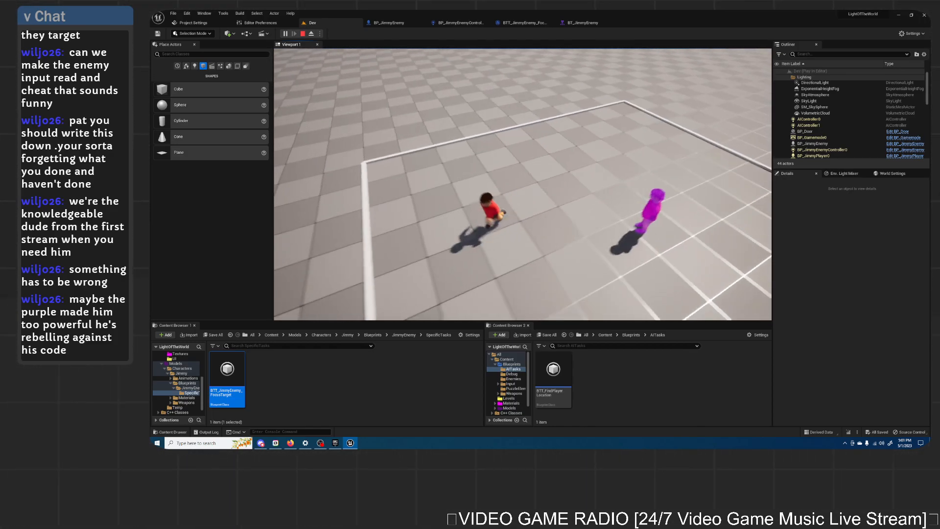
key(s)
key(d)
key(w)
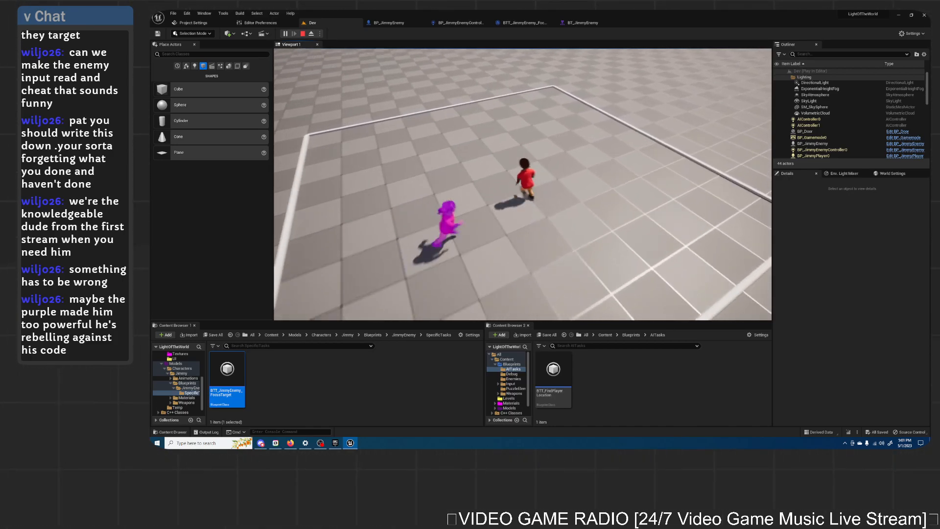
key(a)
key(s)
key(d)
key(w)
key(a)
key(s)
key(d)
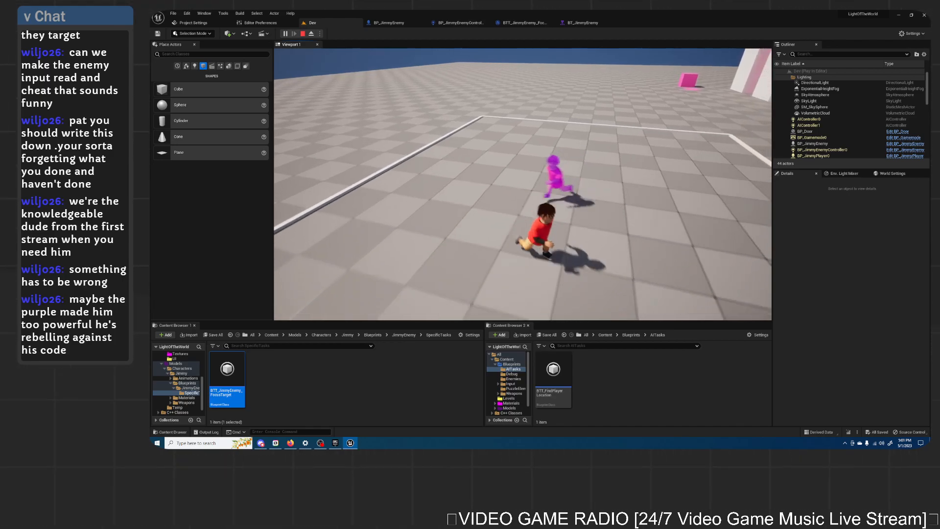
key(w)
key(a)
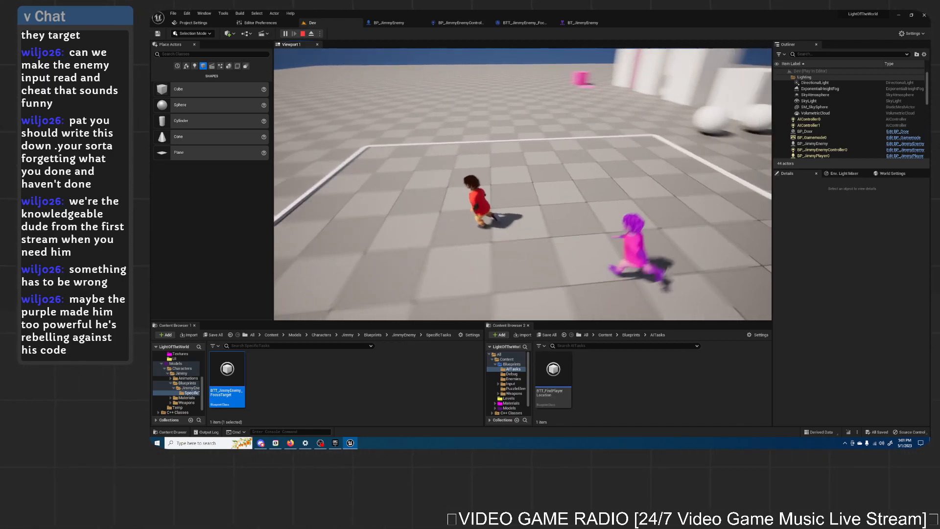
key(s)
key(d)
key(w)
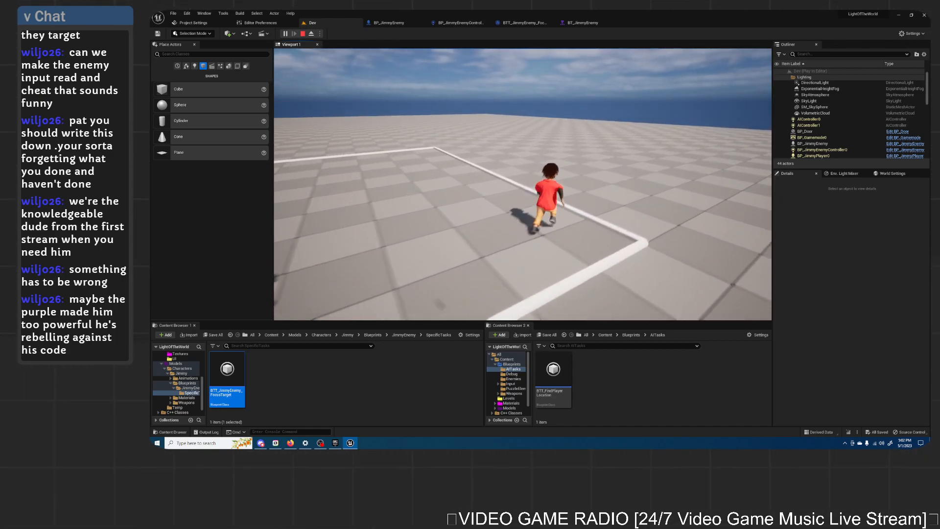
key(Escape)
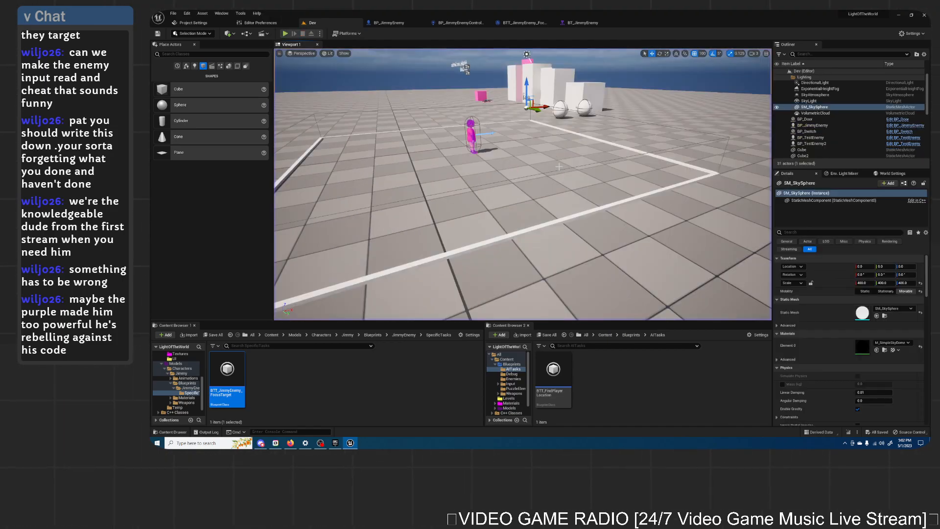
Step: Check the FocusTarget task and enemy blueprints, delete the disconnected BTT_JimmyEnemy_FocusTarget node from BT_JimmyEnemy, and save the tree
click(515, 25)
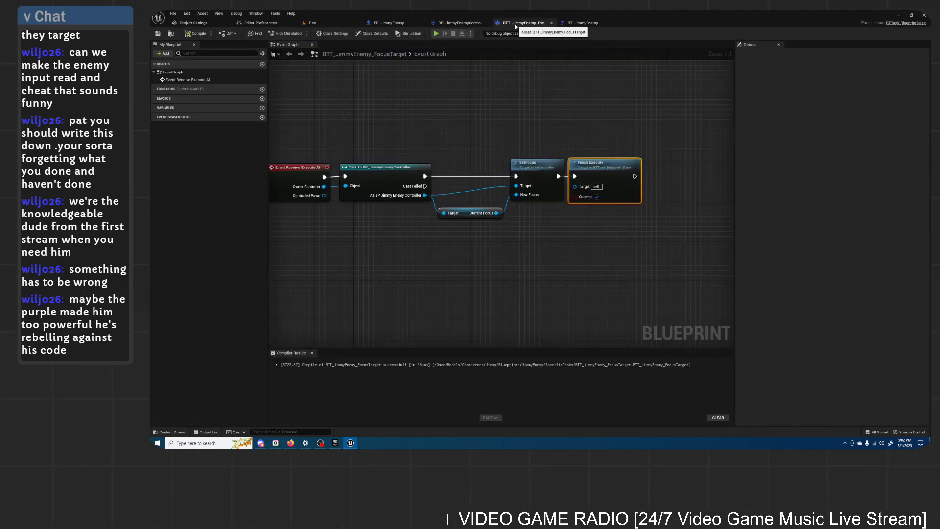
click(457, 22)
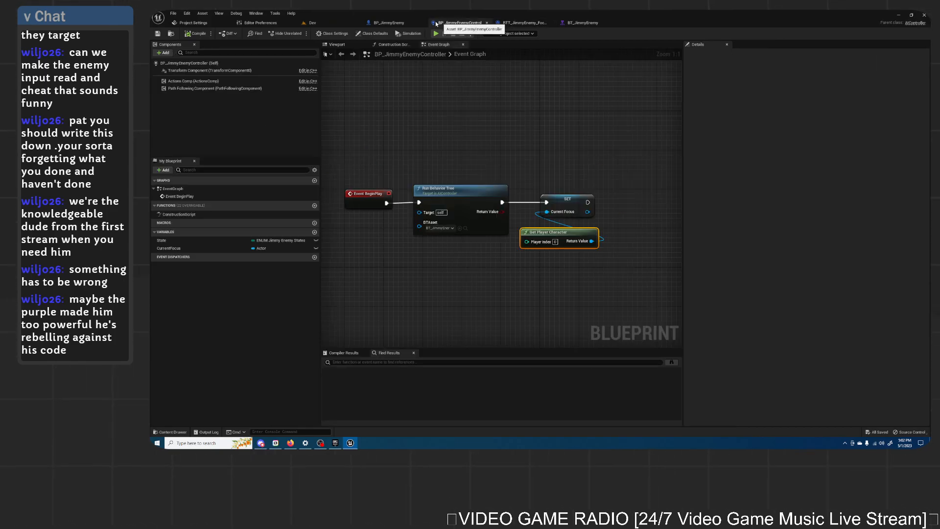
click(385, 23)
click(330, 25)
click(394, 23)
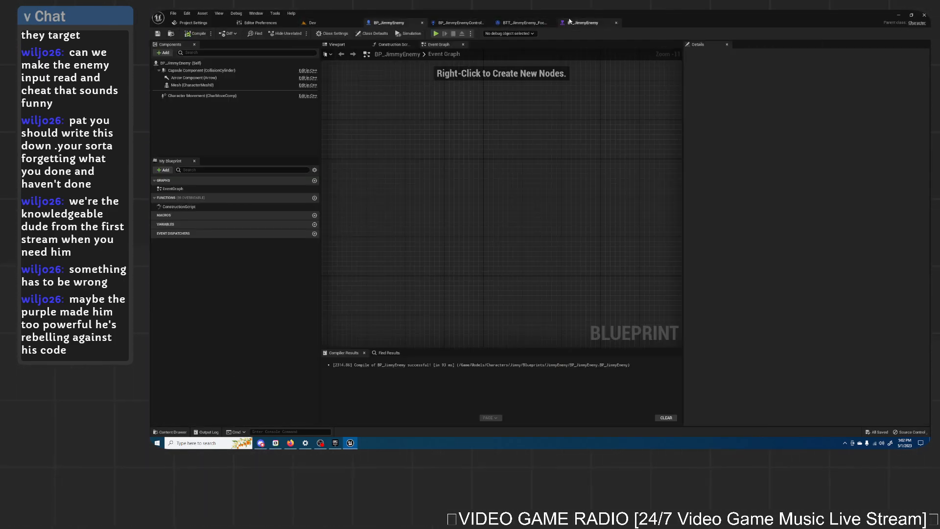
click(577, 24)
click(446, 345)
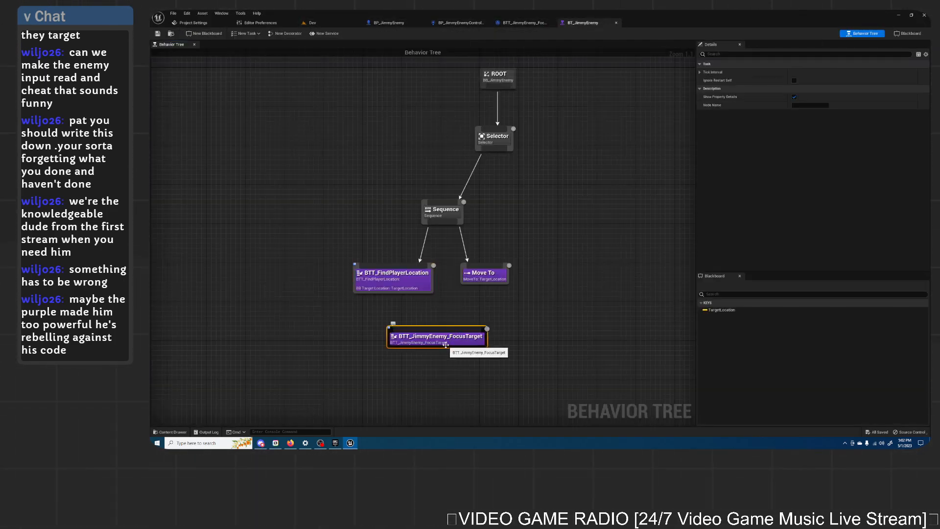
key(Delete)
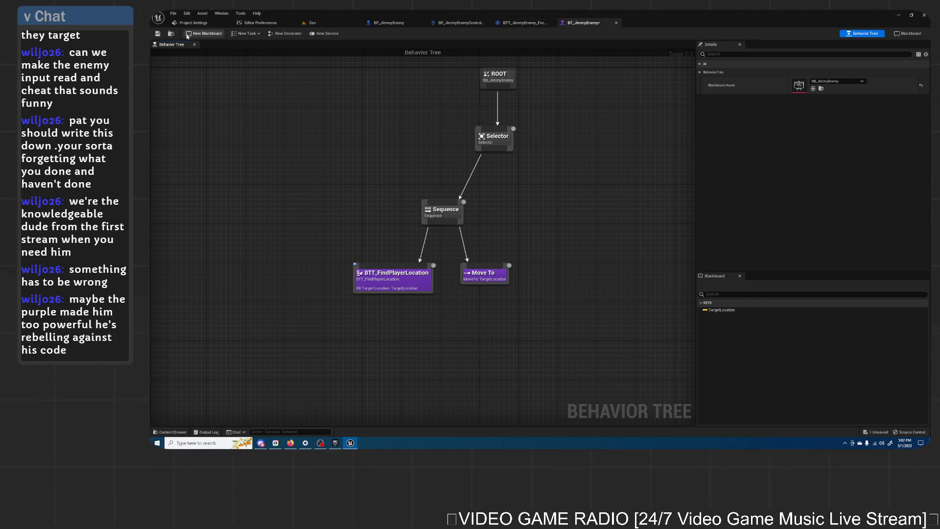
click(157, 33)
click(312, 23)
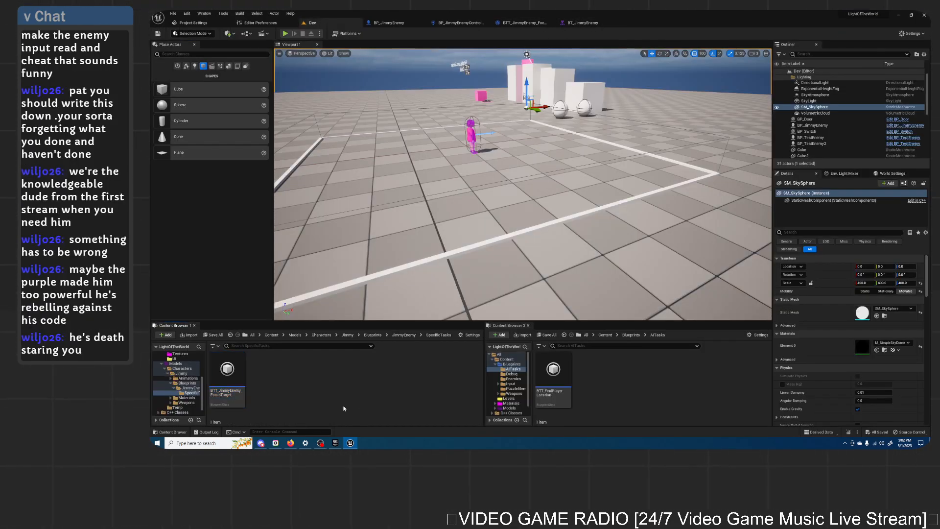
drag(232, 377, 235, 382)
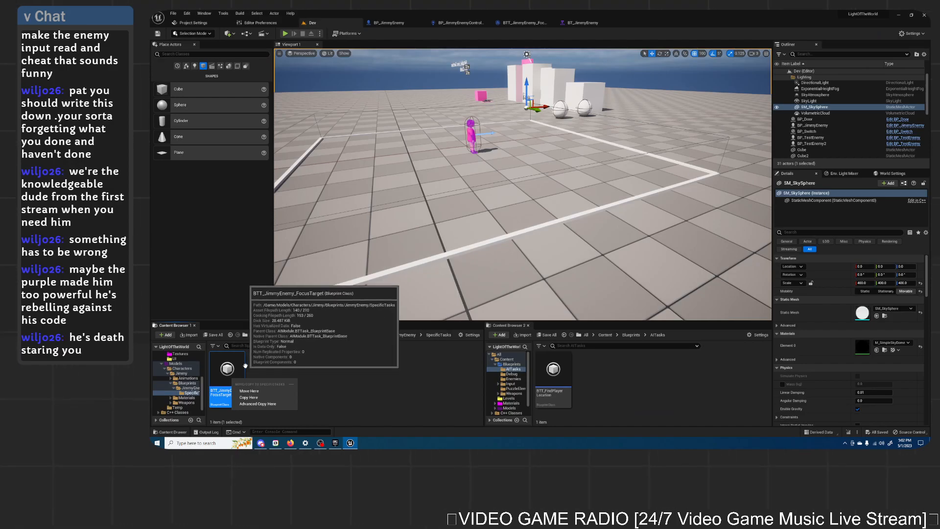
click(256, 373)
click(236, 377)
key(Delete)
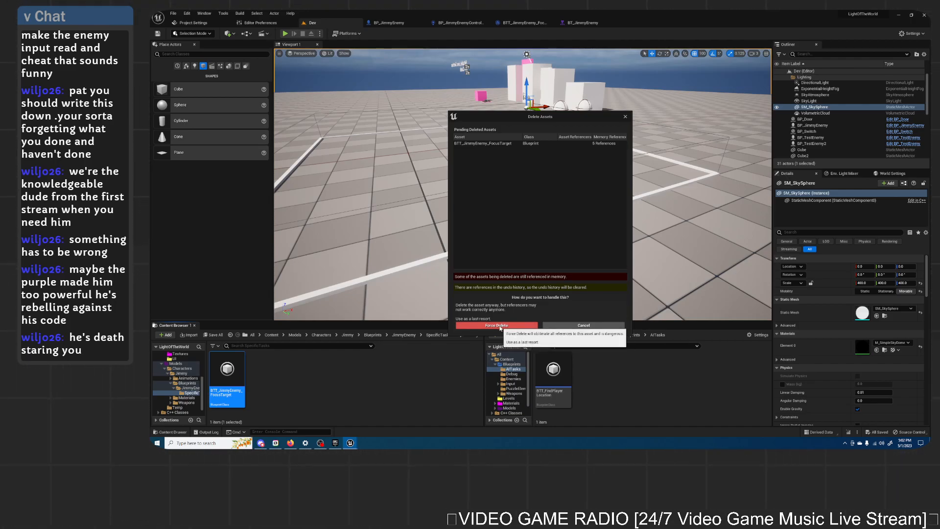
click(568, 325)
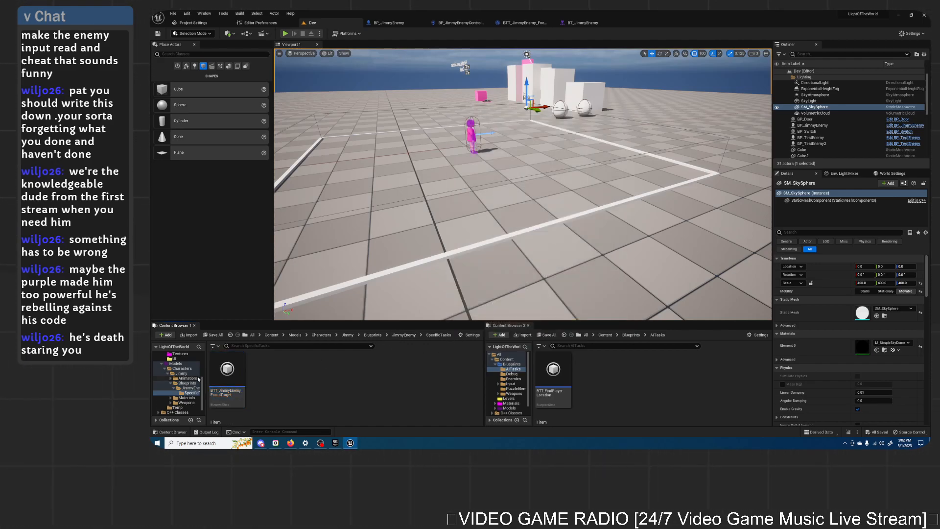
click(234, 374)
key(Delete)
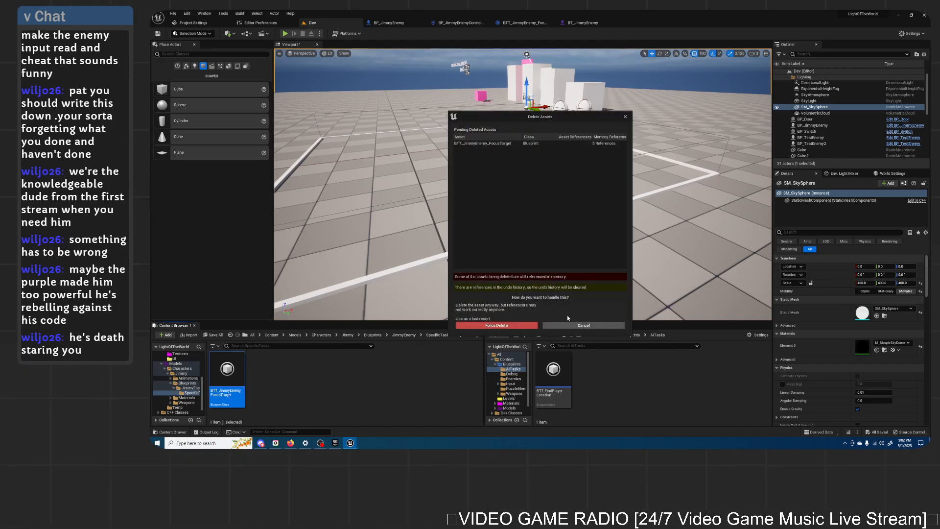
click(578, 325)
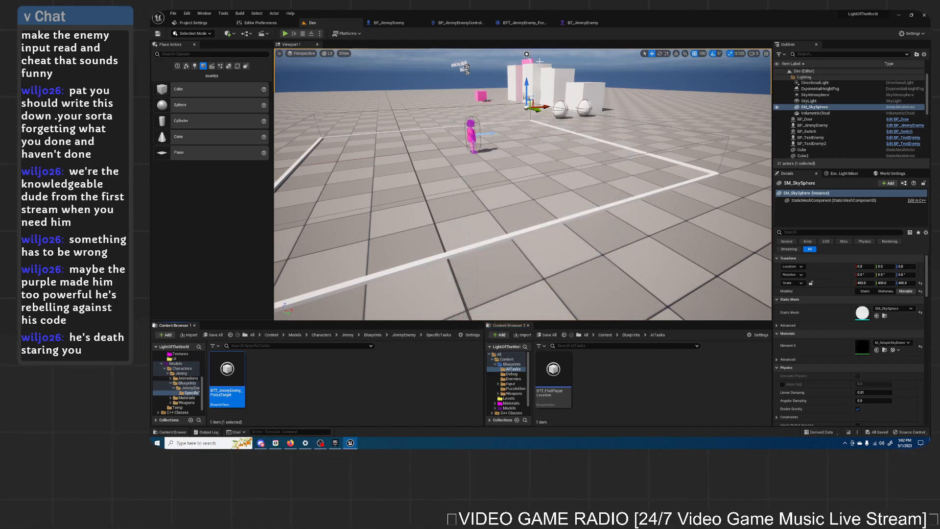
Step: In BP_JimmyEnemyController, delete the nodes after Run Behavior Tree and try to delete the CurrentFocus variable
click(461, 22)
click(575, 215)
key(Delete)
click(207, 249)
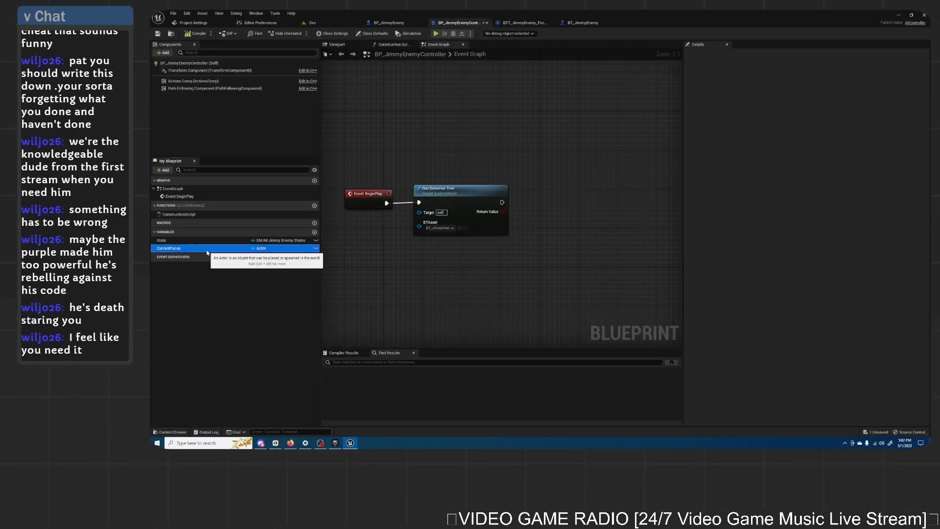
key(Delete)
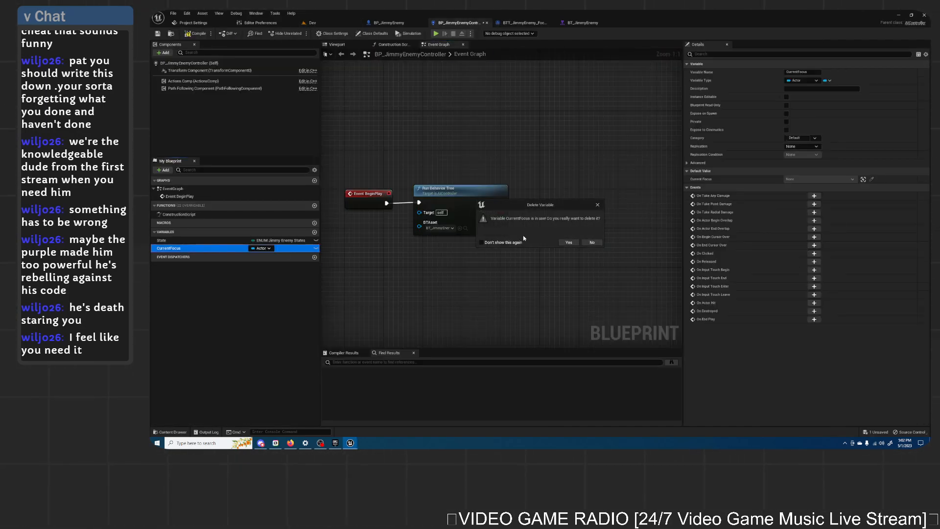
click(597, 243)
Step: Clear all nodes from the BTT_JimmyEnemy_FocusTarget event graph, compile the task, and close it
click(522, 23)
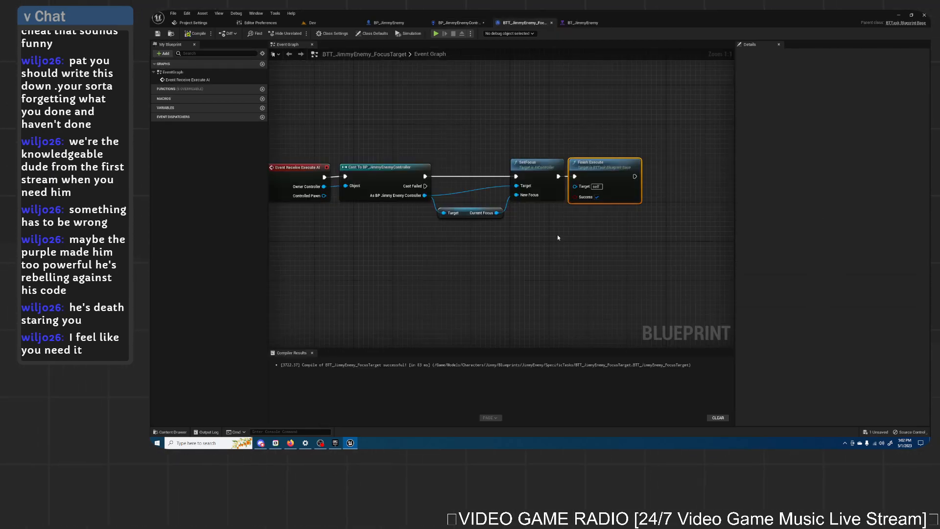
key(ctrl+a)
key(Delete)
click(195, 33)
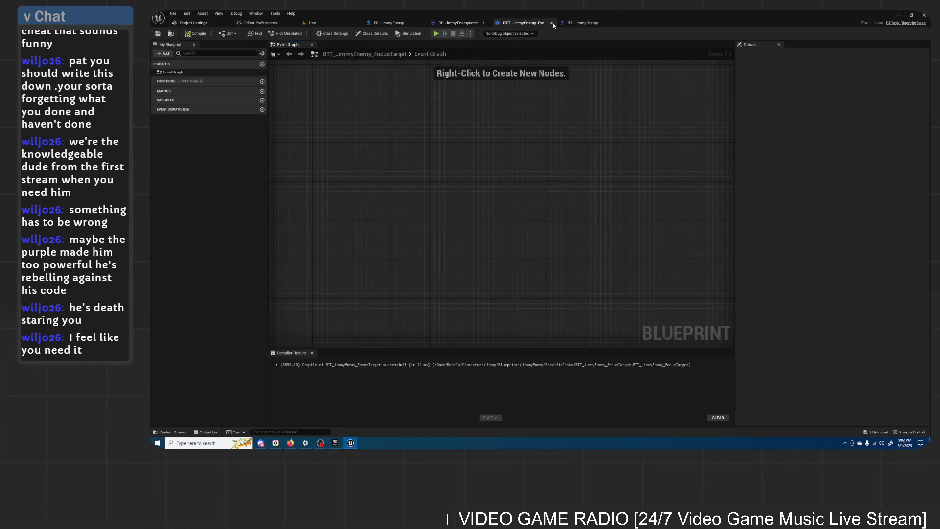
click(552, 23)
Step: Delete the CurrentFocus variable from BP_JimmyEnemyController and save the blueprint
click(175, 250)
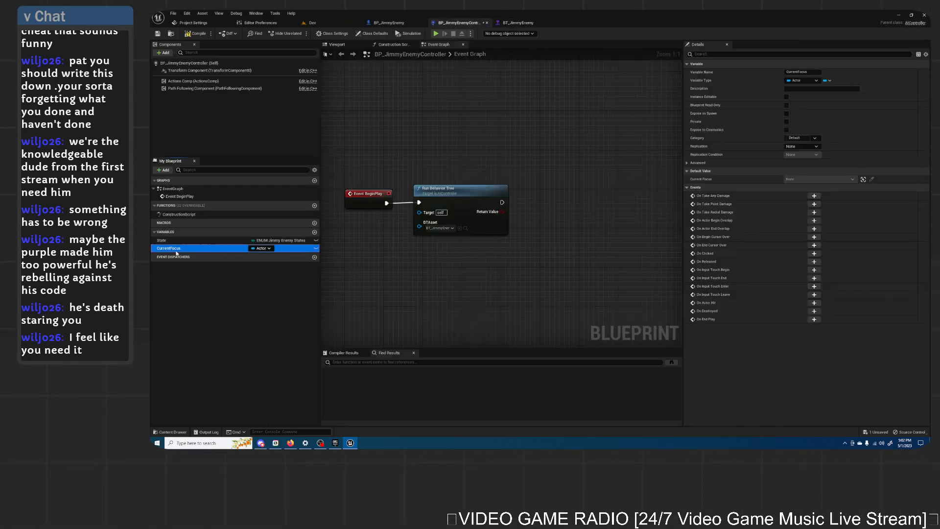
key(Delete)
key(ctrl+s)
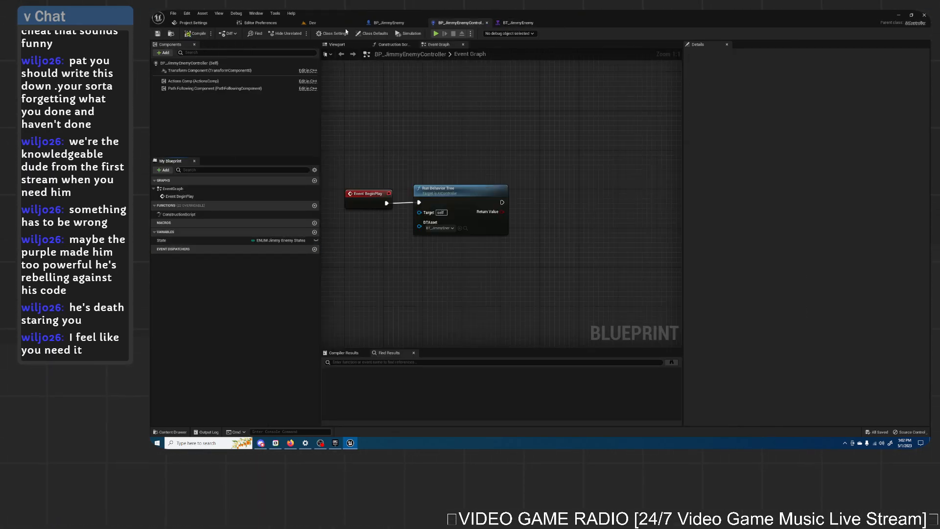
Step: Force-delete the BTT_JimmyEnemy_FocusTarget asset from the SpecificTasks folder in the Dev level's content browser
click(343, 23)
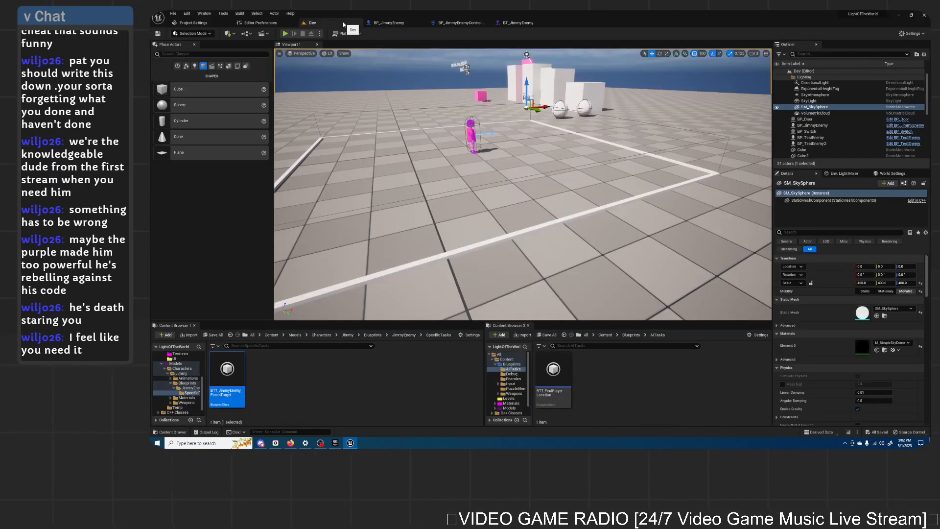
click(309, 380)
click(229, 378)
key(Delete)
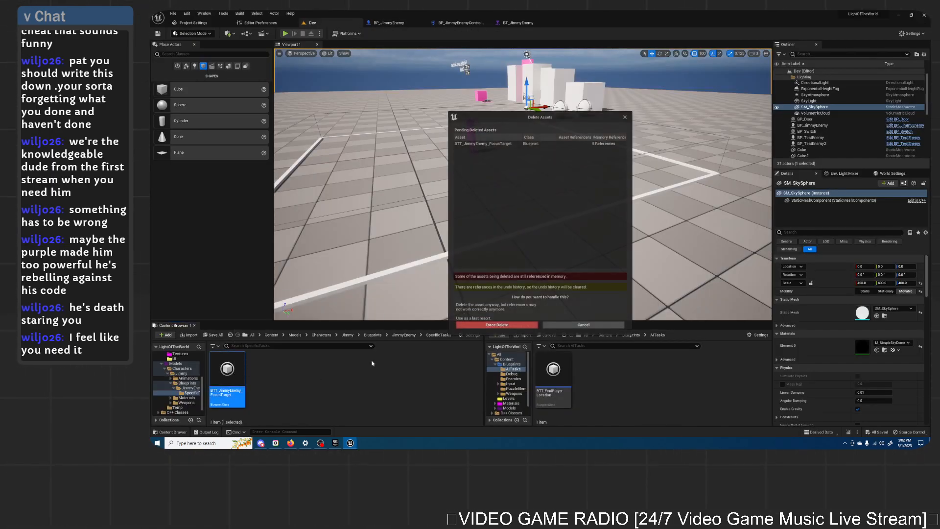
click(501, 324)
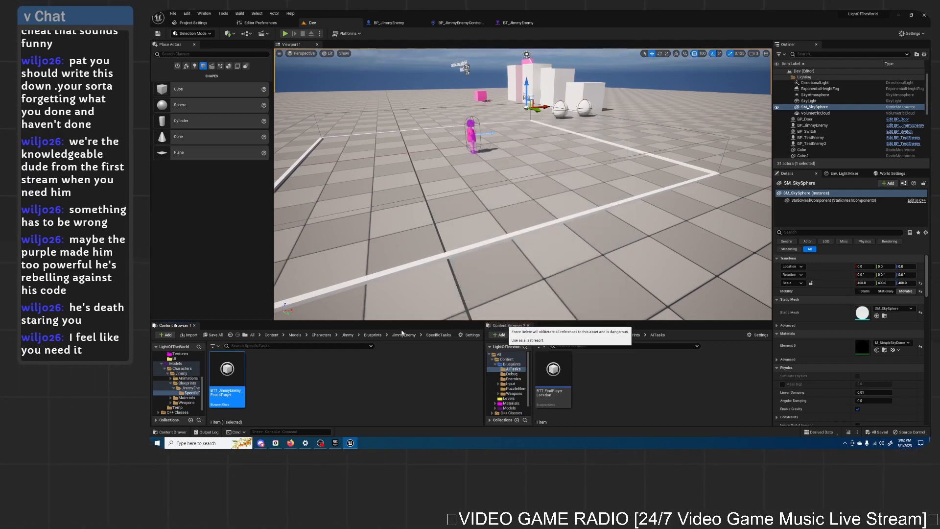
Step: Delete the SpecificTasks folder from the JimmyEnemy blueprints folder
click(403, 335)
click(227, 372)
key(Delete)
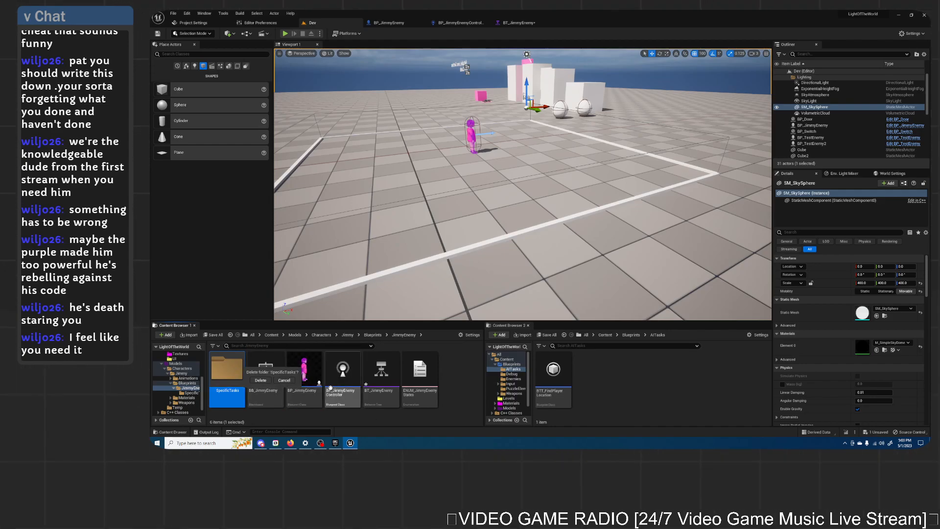
click(260, 380)
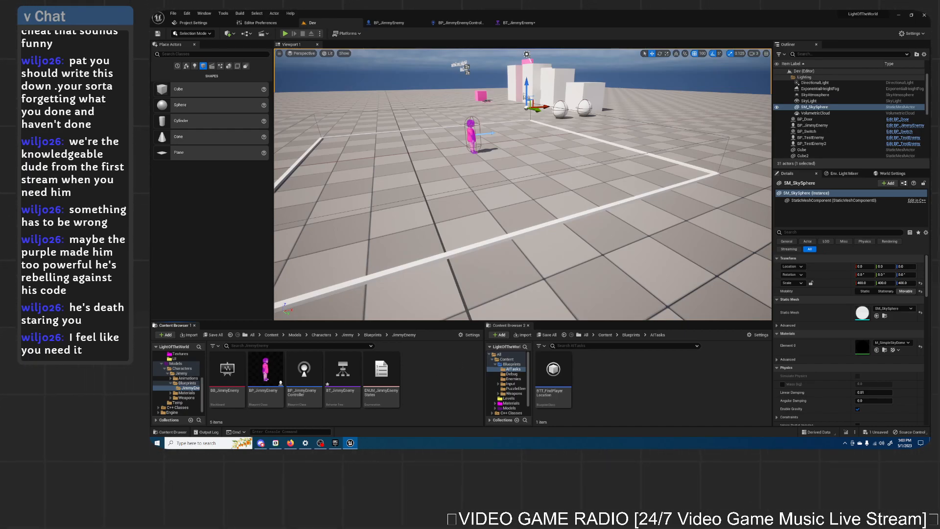
click(470, 128)
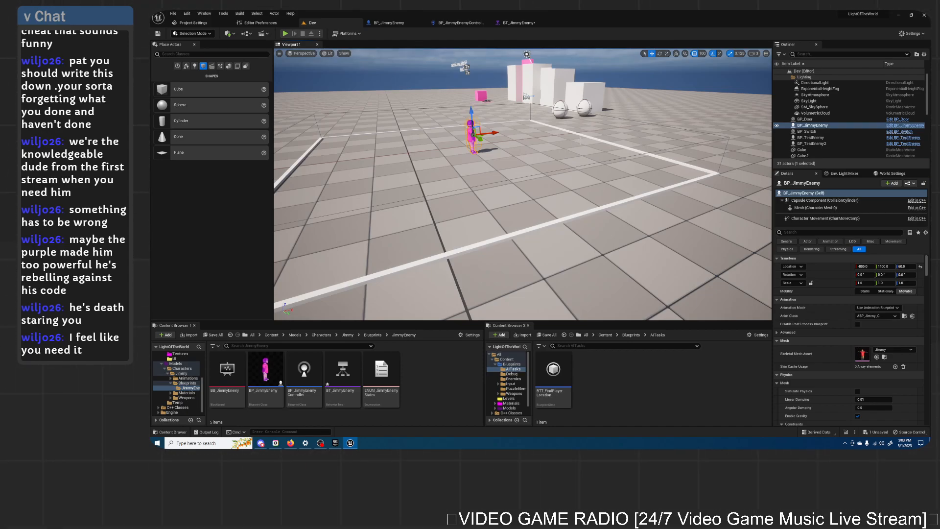
right_drag(598, 163, 610, 167)
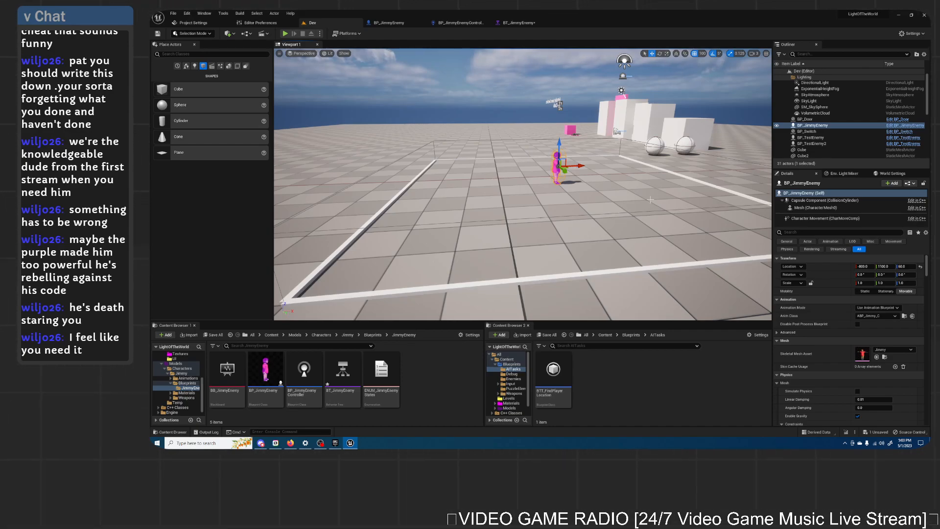
Step: Switch to Firefox and watch how the Melee AI Part 3 tutorial connects Move To under the Sequence, and return to the Dev level
click(291, 444)
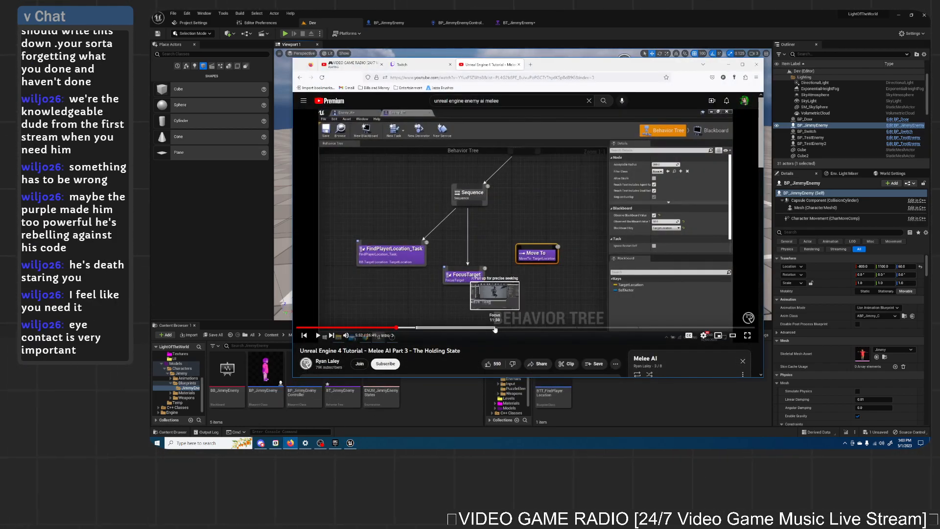
click(472, 290)
click(509, 279)
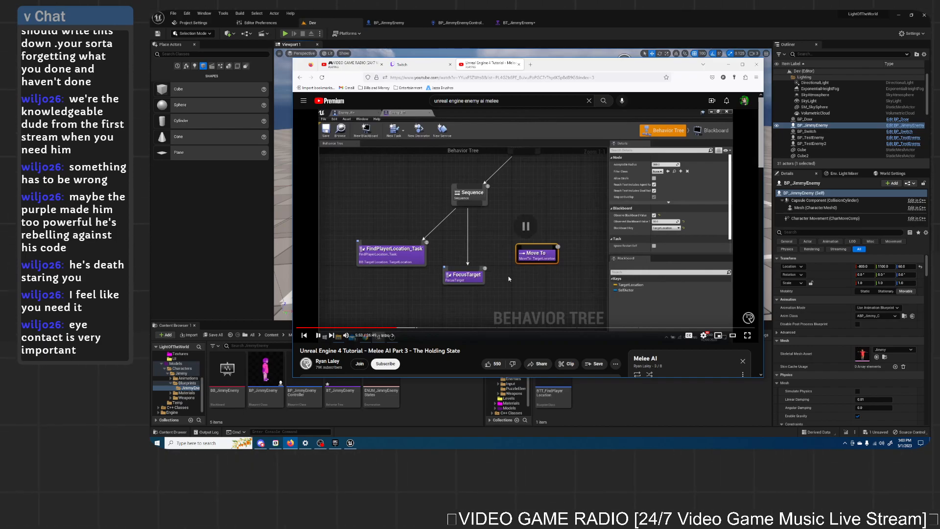
click(569, 268)
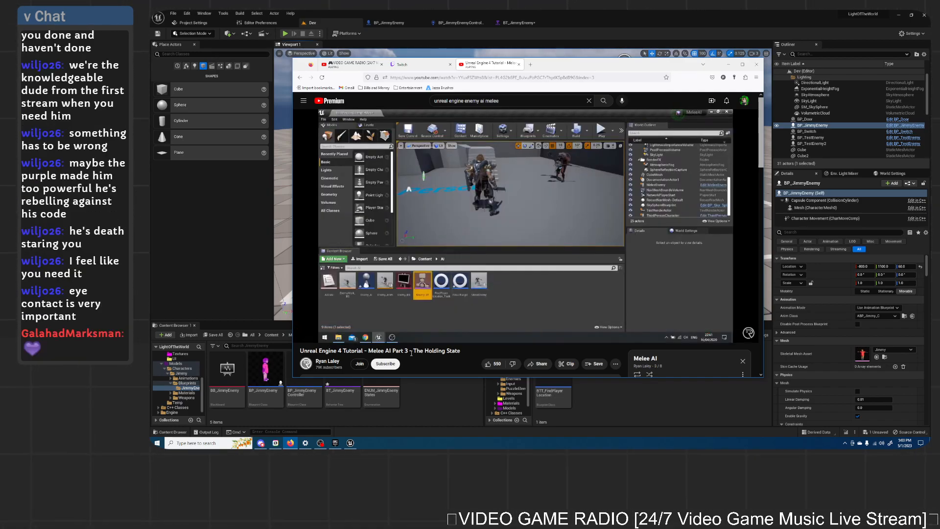
click(551, 230)
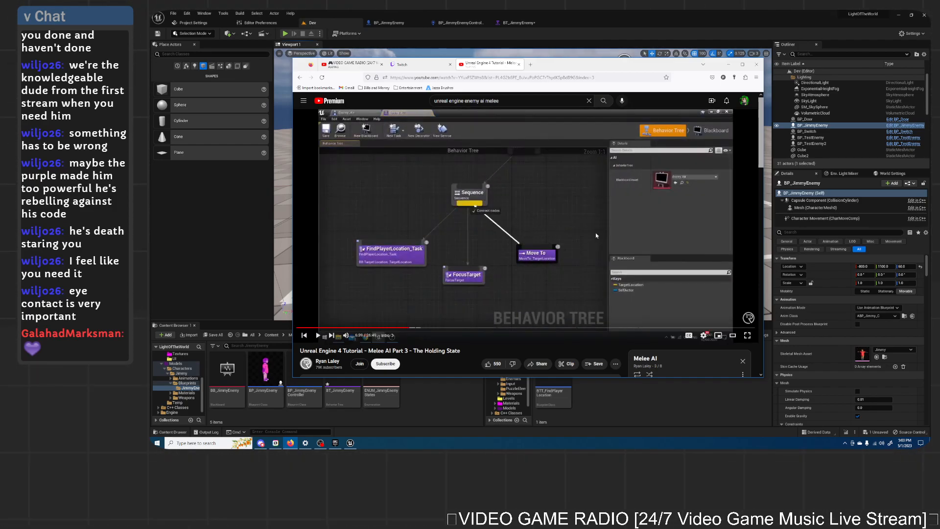
drag(553, 64, 556, 101)
click(662, 20)
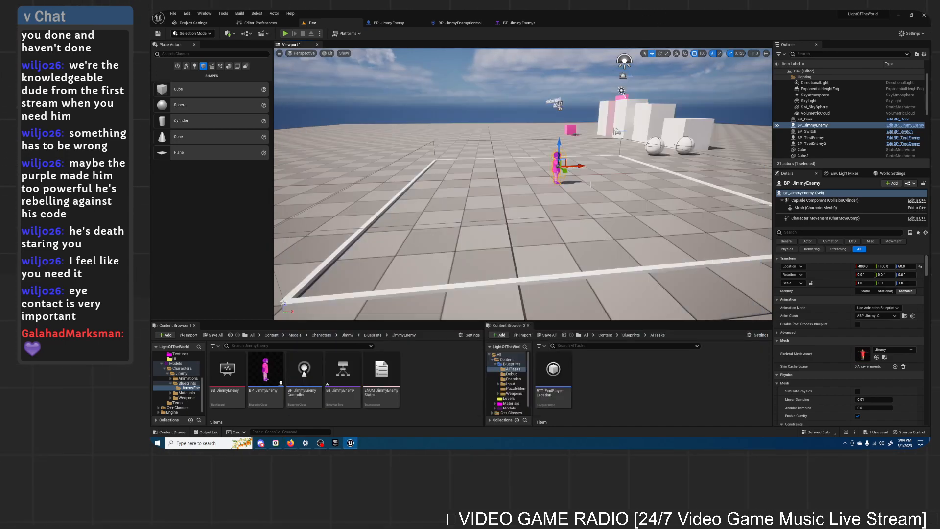
Step: Switch to Firefox, watch the Melee AI Part 3 tutorial up to the Wandering branch of the Sequence, and return to Unreal Editor
right_drag(531, 202, 562, 199)
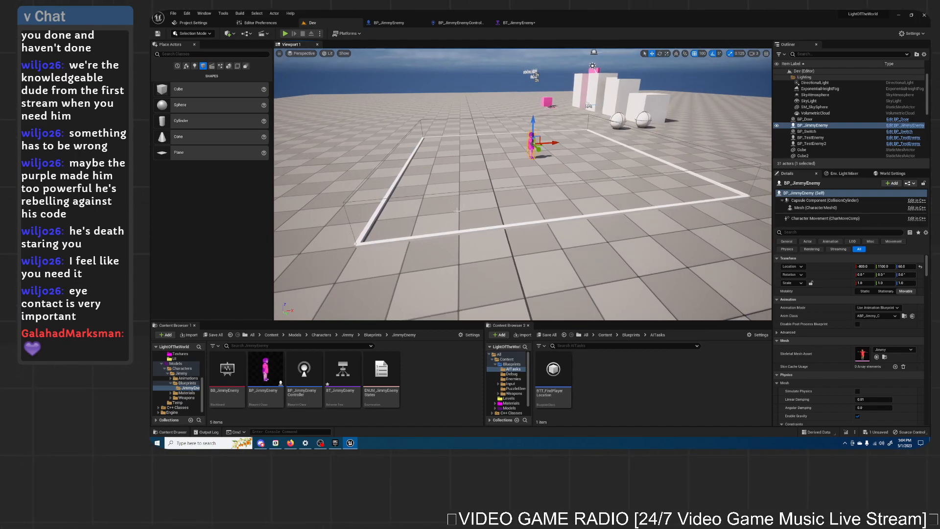
right_drag(456, 209, 456, 196)
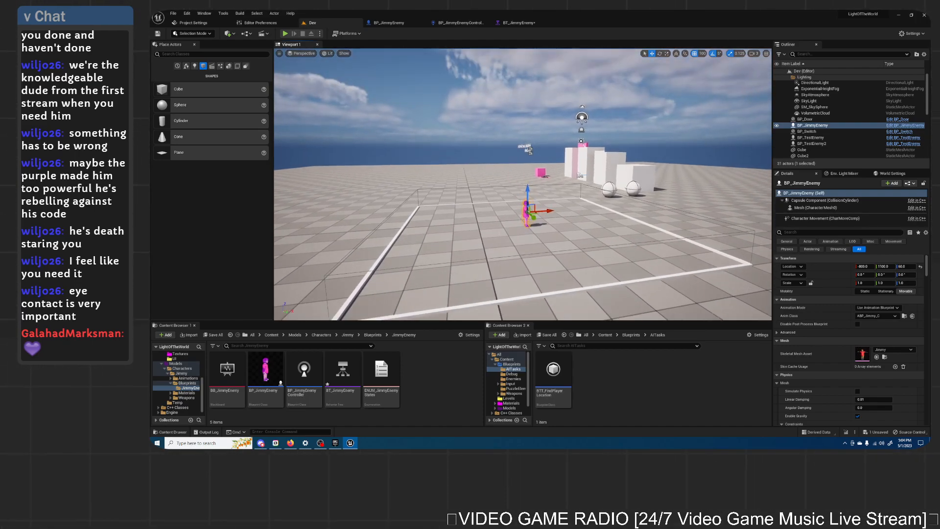
click(290, 443)
drag(596, 102, 588, 62)
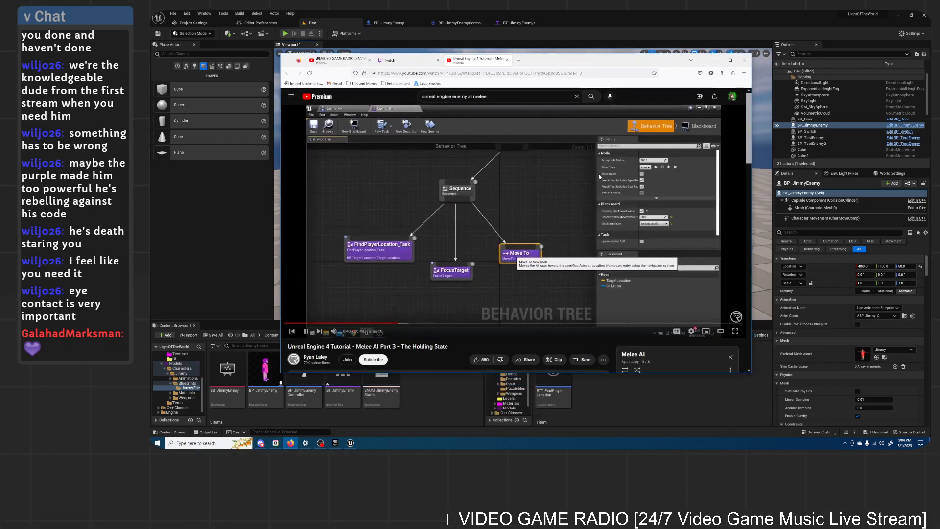
click(386, 248)
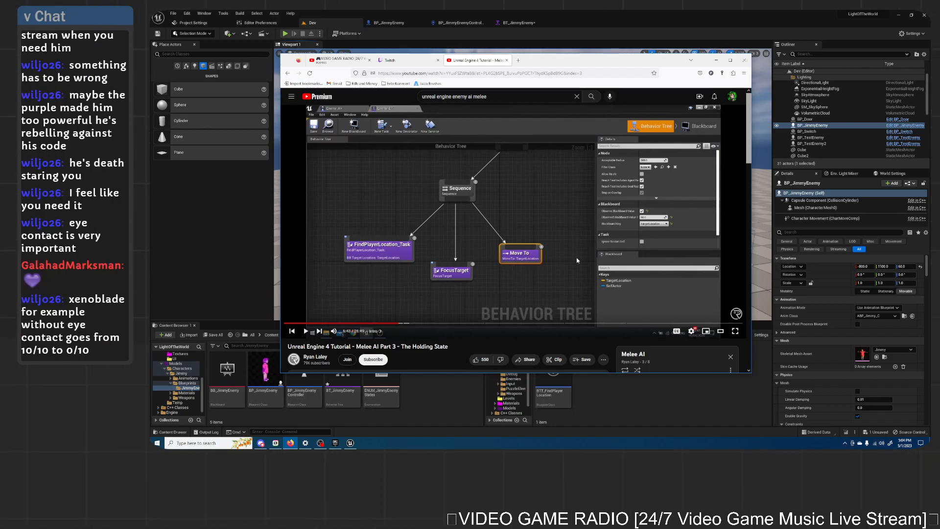
click(585, 234)
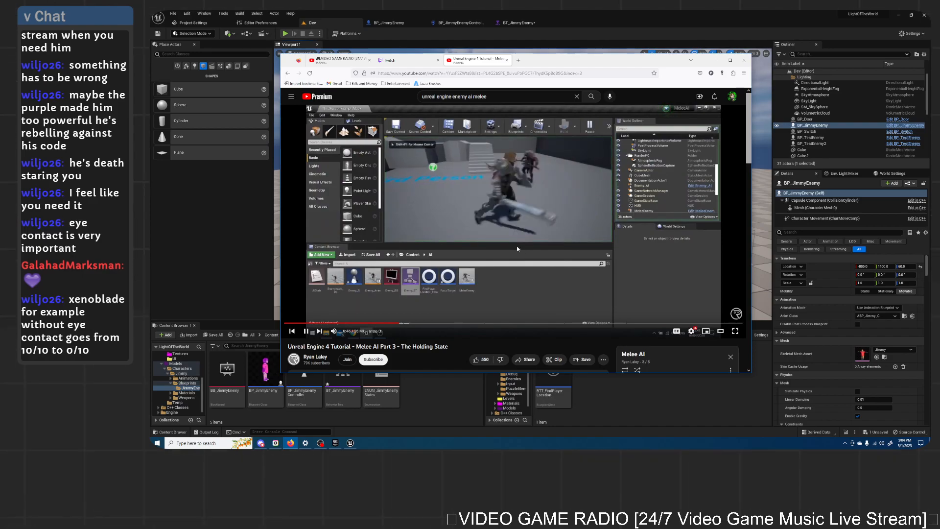
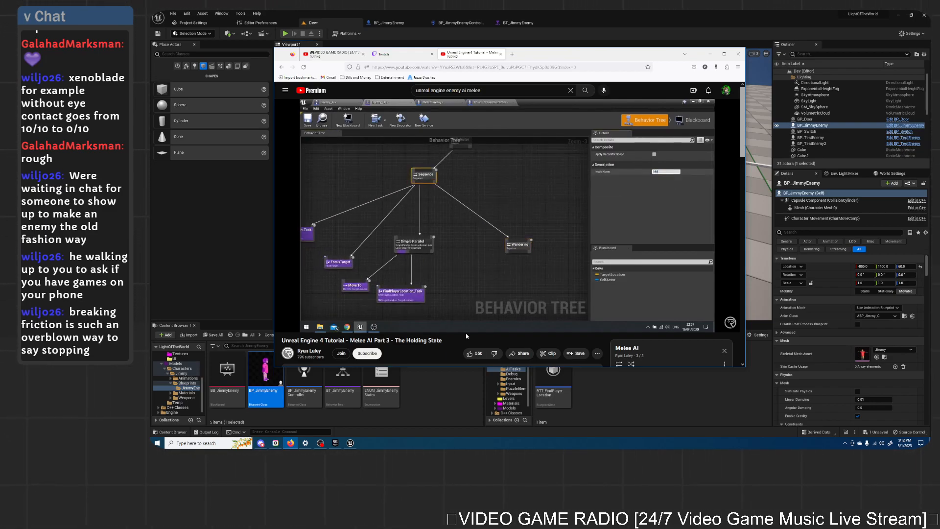
click(482, 243)
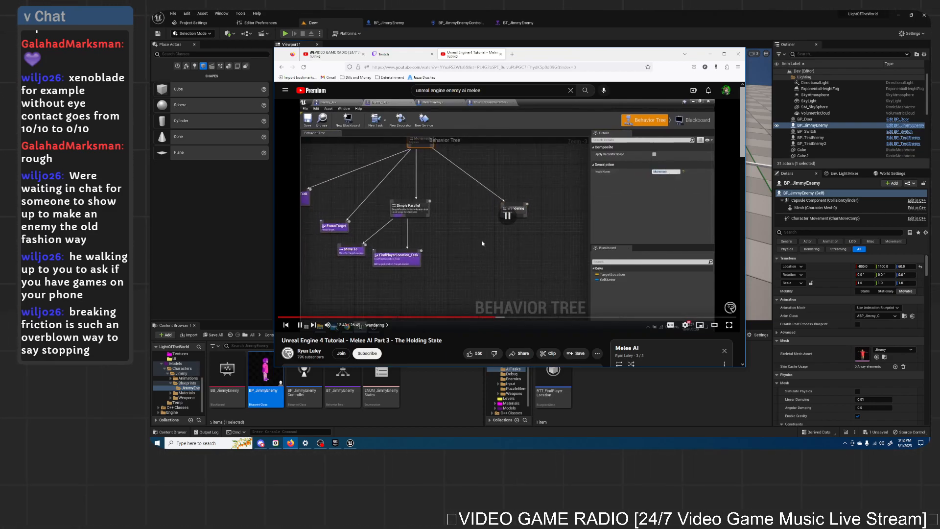
click(709, 53)
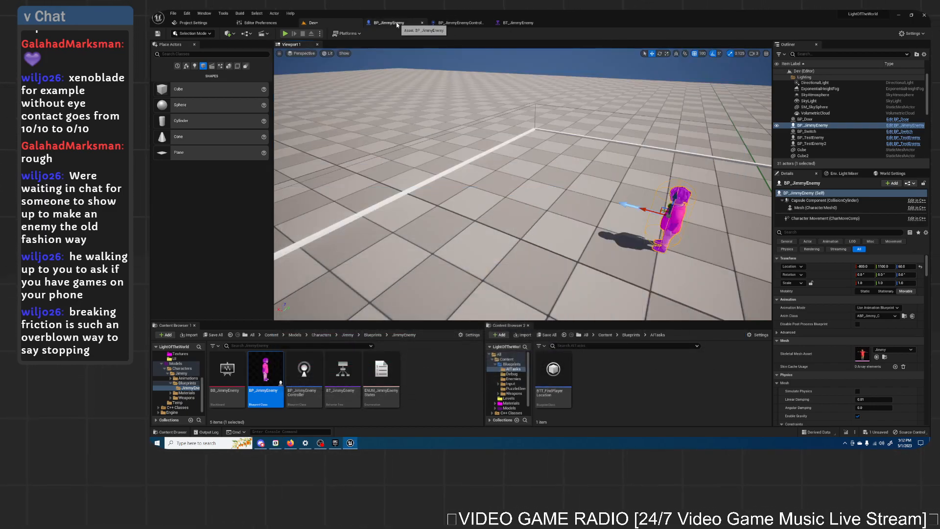
Step: Open the BT_JimmyEnemy behavior tree and add a Sequence node as a further child of the existing Sequence, beyond the Simple Parallel branch
click(459, 22)
click(517, 22)
right_drag(572, 219, 504, 211)
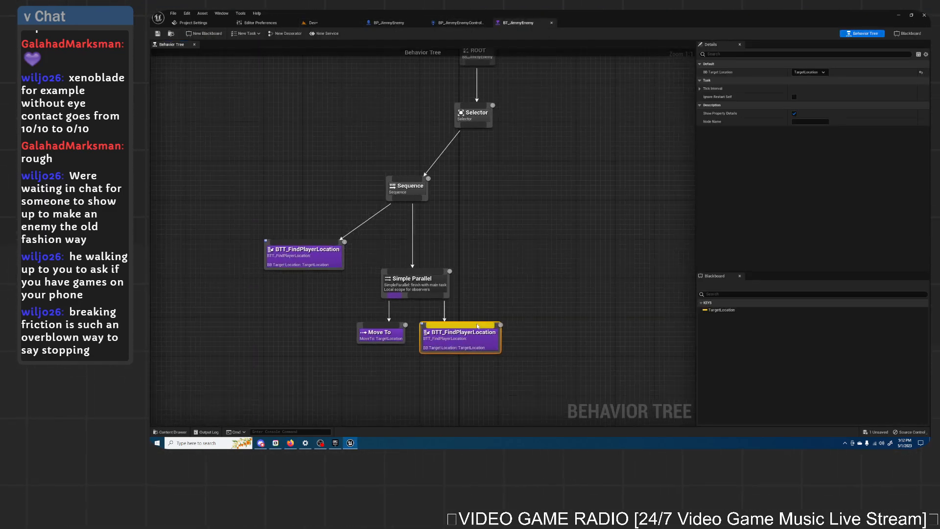
right_drag(464, 301, 506, 284)
drag(452, 169, 463, 169)
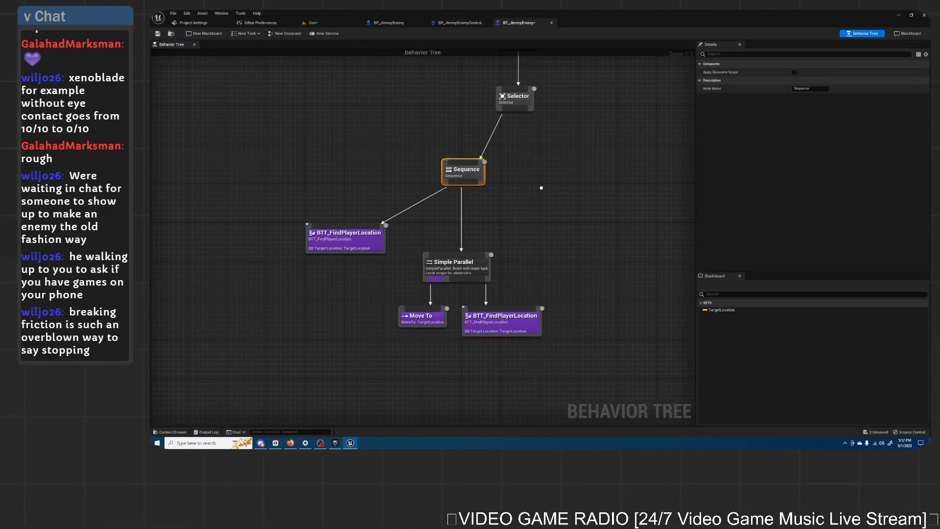
right_drag(494, 196, 453, 196)
drag(432, 184, 508, 205)
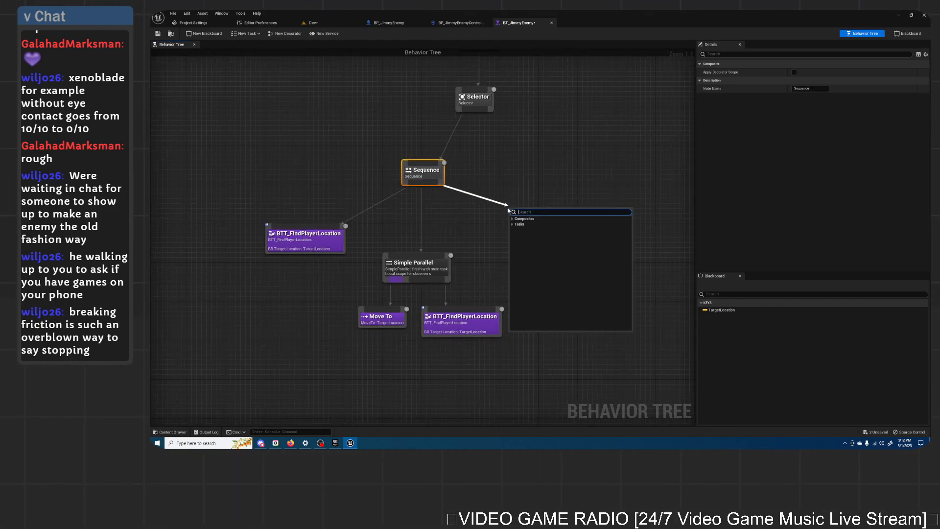
text(sequnec)
key(BackSpace)
key(BackSpace)
key(BackSpace)
key(Return)
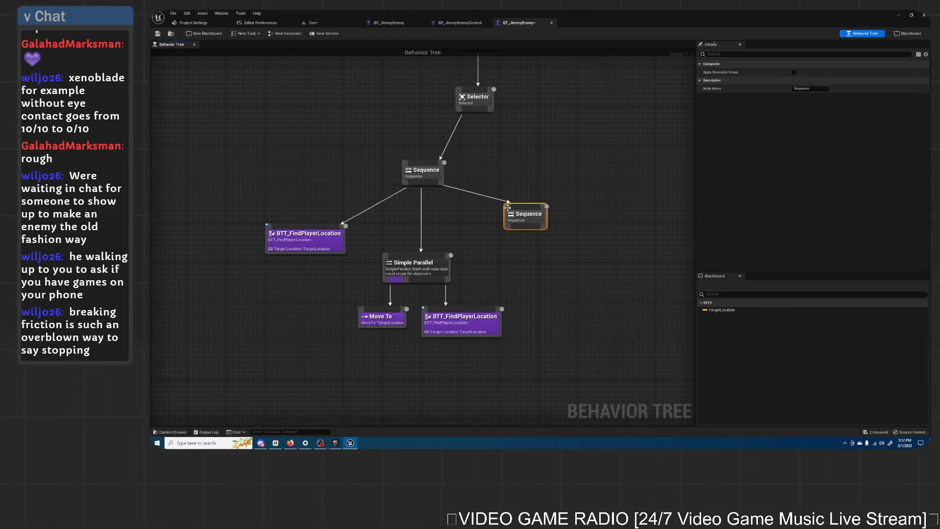
drag(507, 208, 586, 227)
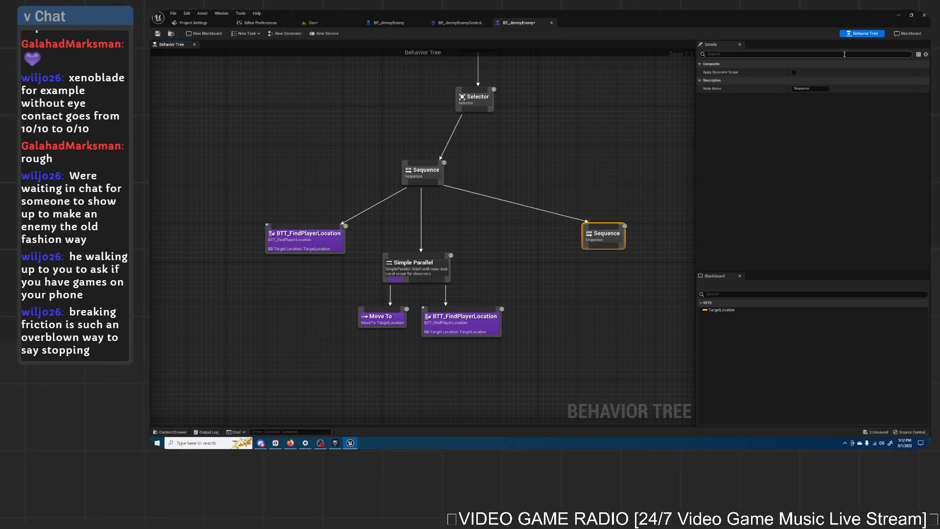
Step: Name the new child sequence Wandering and its parent sequence Movement
click(805, 89)
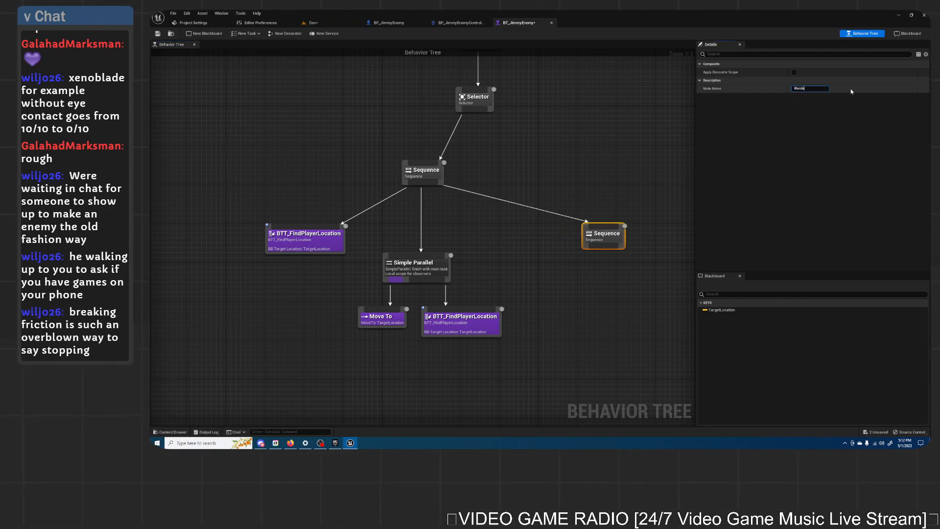
text(Wandering)
key(Return)
click(420, 173)
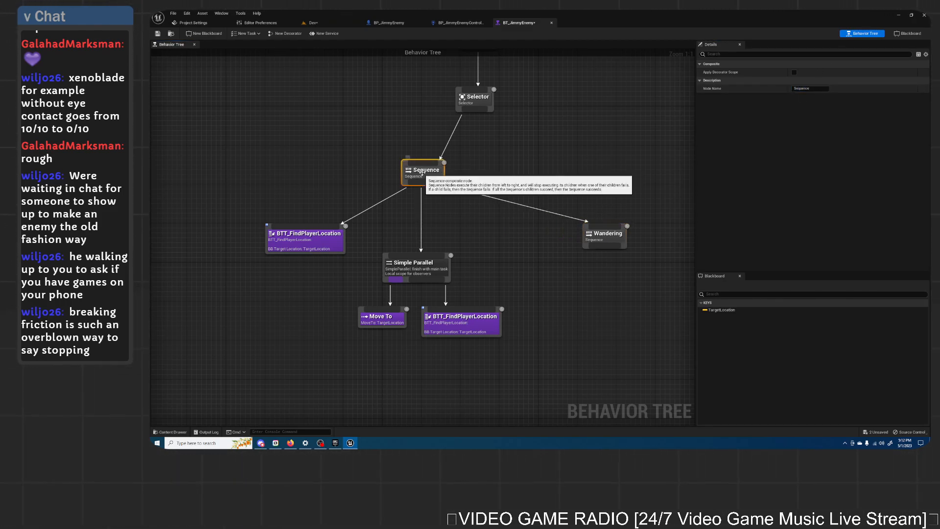
click(805, 89)
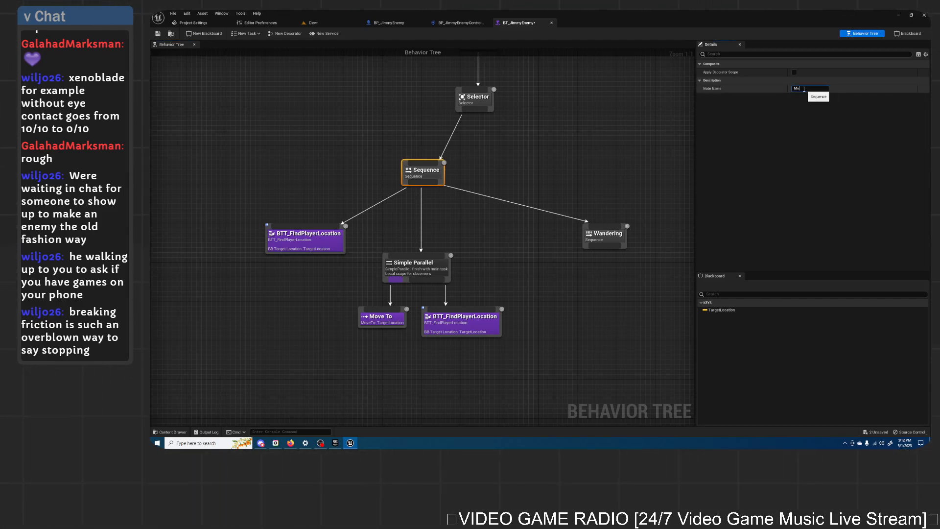
text(Movement)
key(Return)
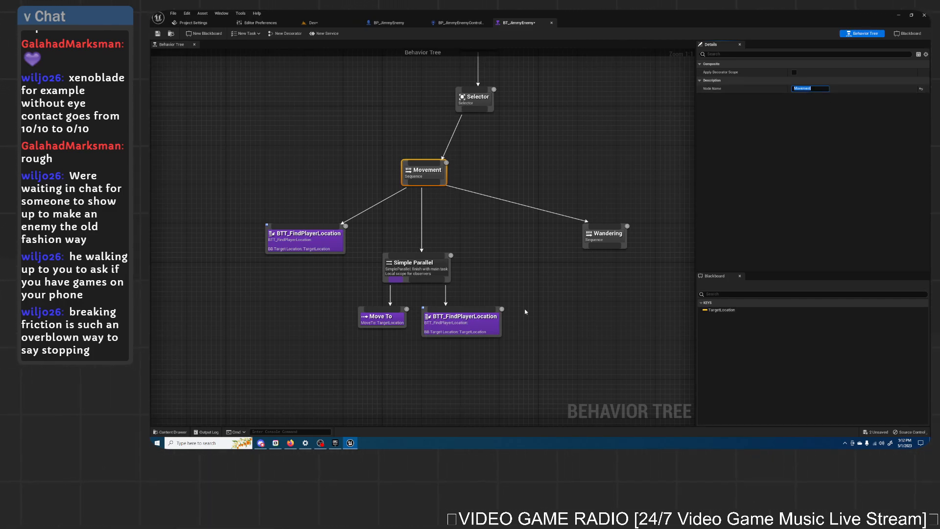
Step: Rearrange the tree so the find-player task and Simple Parallel group sit closer together under Movement, with Wandering moved nearer to them
click(463, 324)
drag(308, 240, 245, 269)
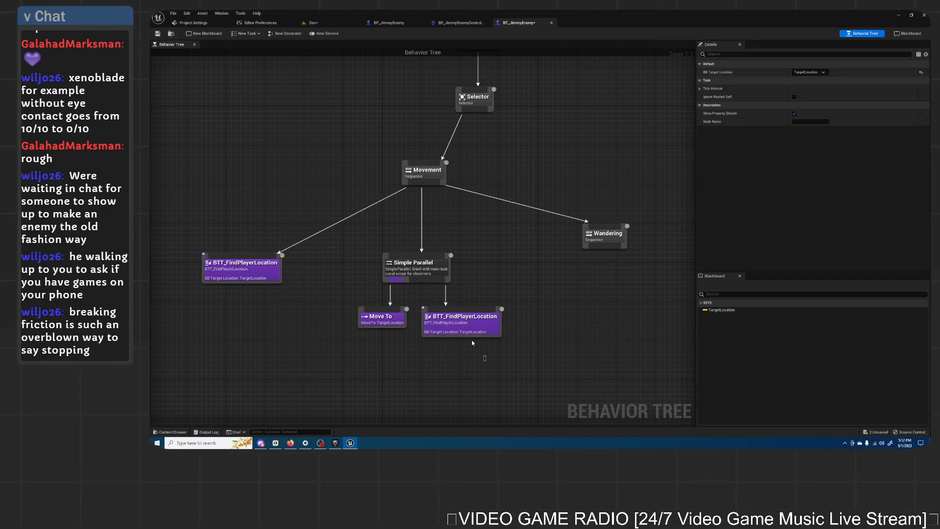
drag(413, 272, 337, 273)
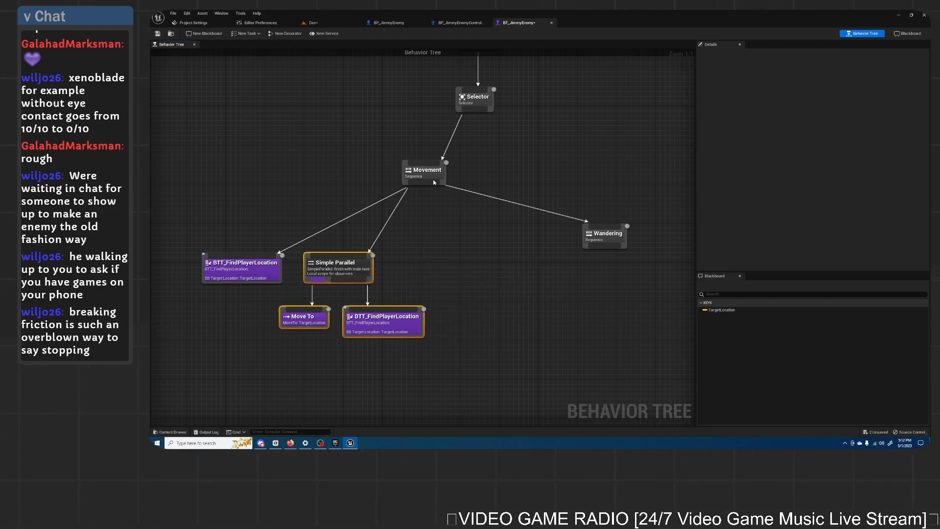
drag(429, 172, 367, 182)
drag(607, 243, 515, 242)
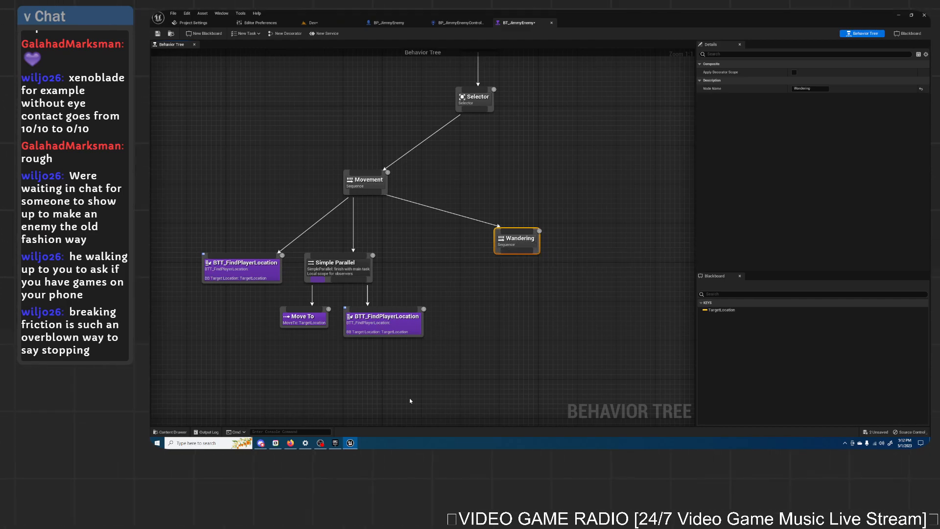
Step: Switch to Firefox, watch how the Melee AI Part 3 tutorial creates the wander location task, pause it, and return to Unreal Editor
click(291, 443)
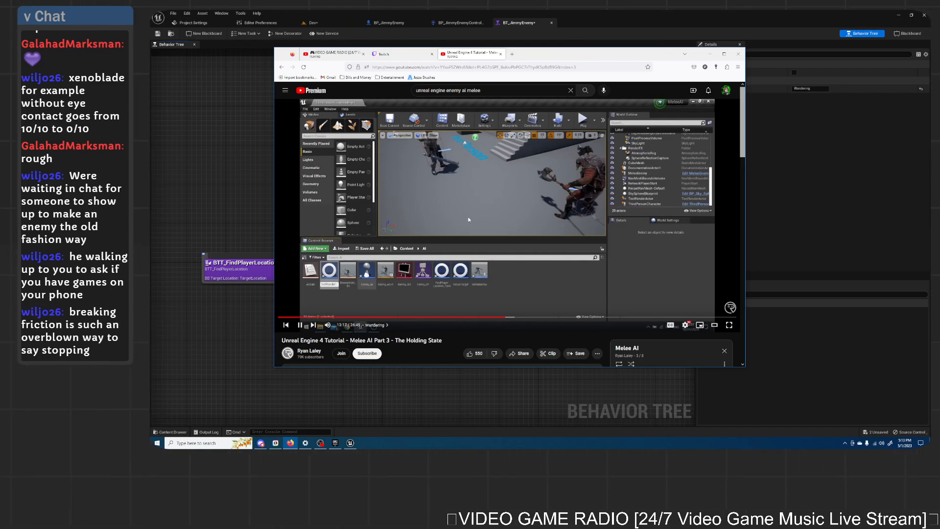
click(372, 200)
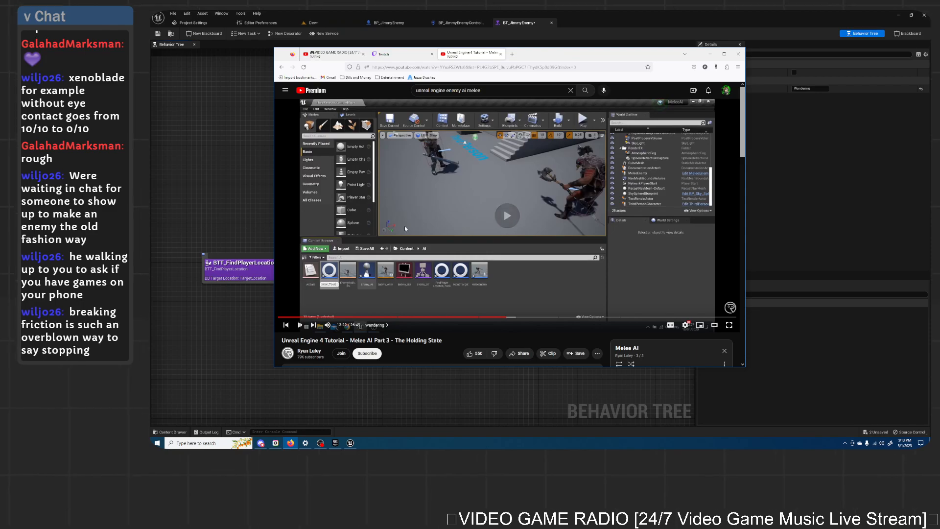
click(603, 23)
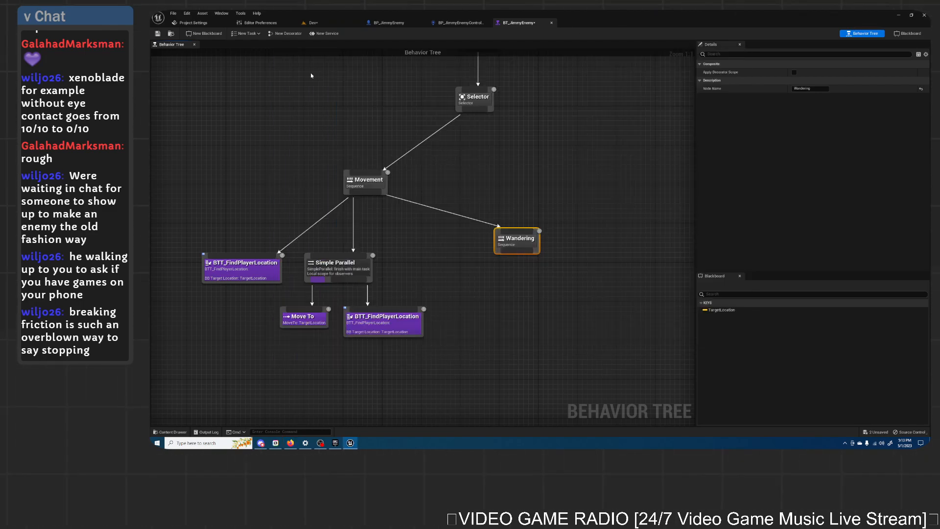
Step: Create a new task based on BTTask_BlueprintBase, saved as BTT_FindWanderLocation in the Blueprints/AITasks folder
click(246, 34)
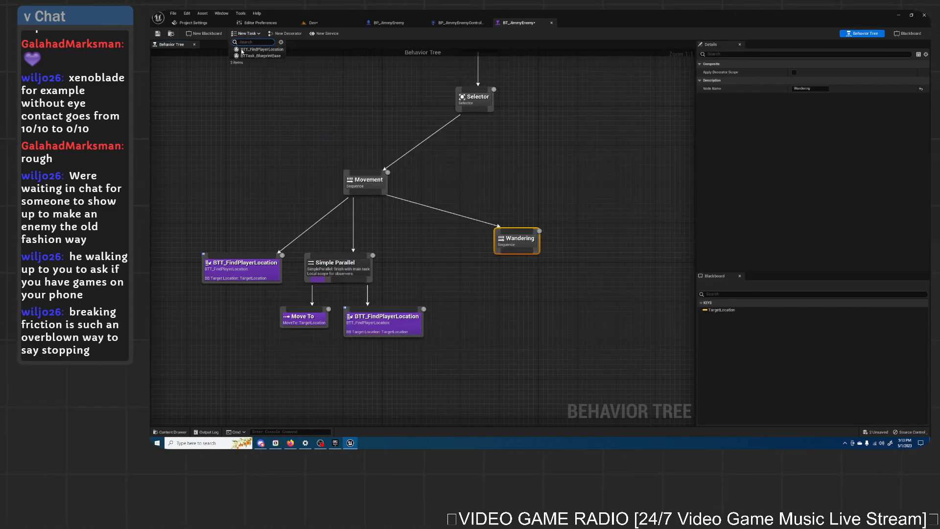
click(233, 34)
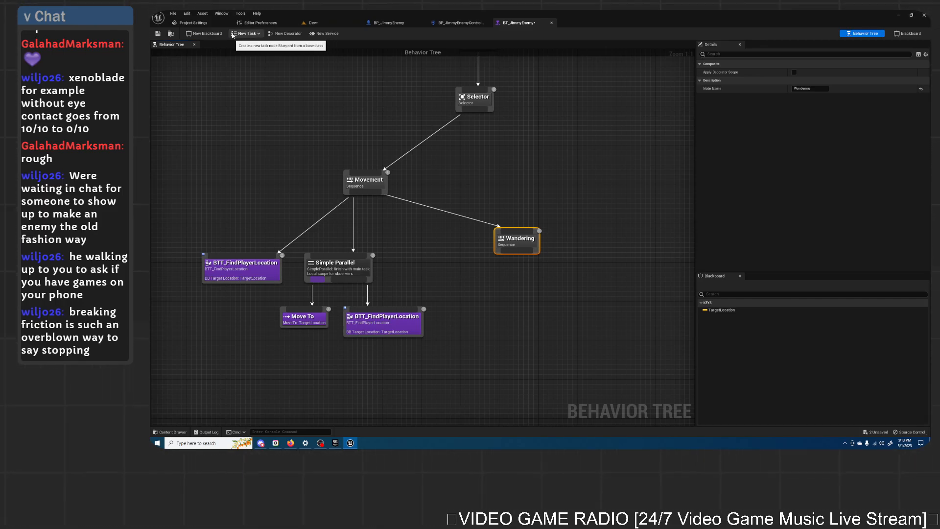
click(233, 34)
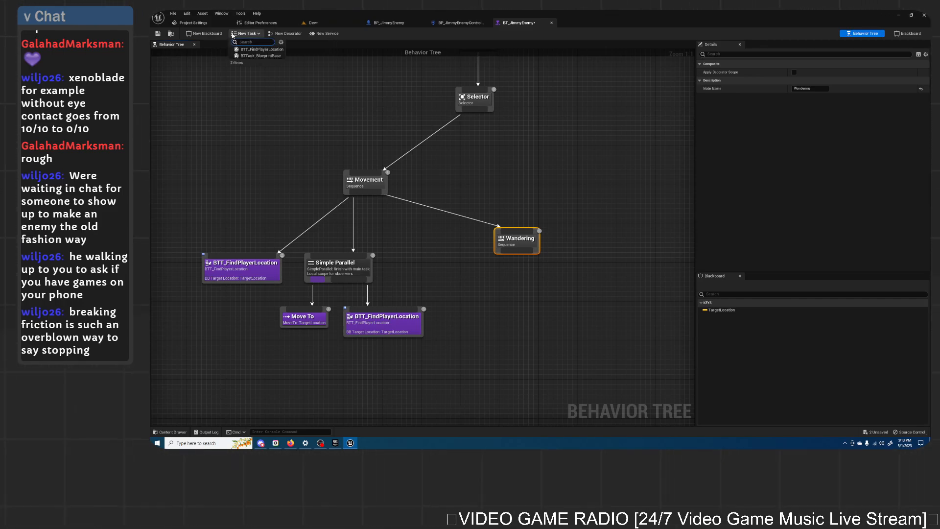
click(247, 57)
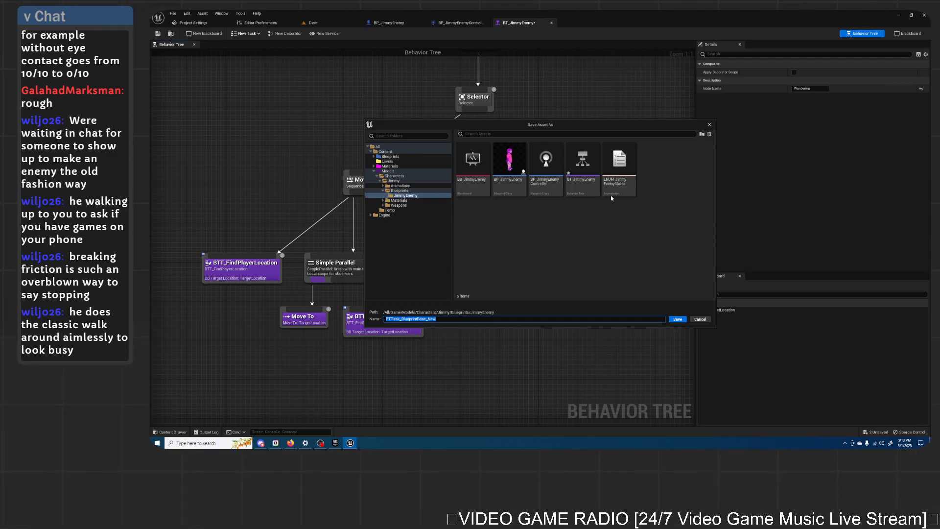
click(387, 157)
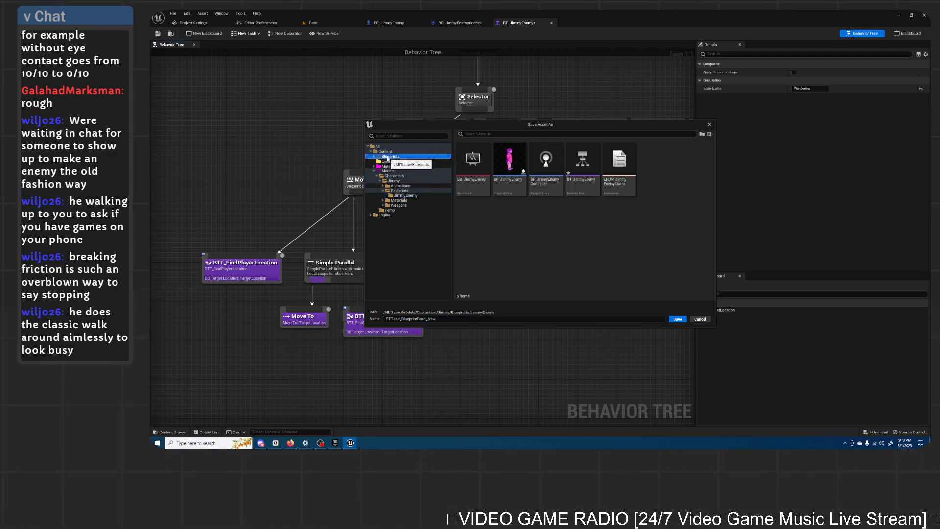
double_click(472, 162)
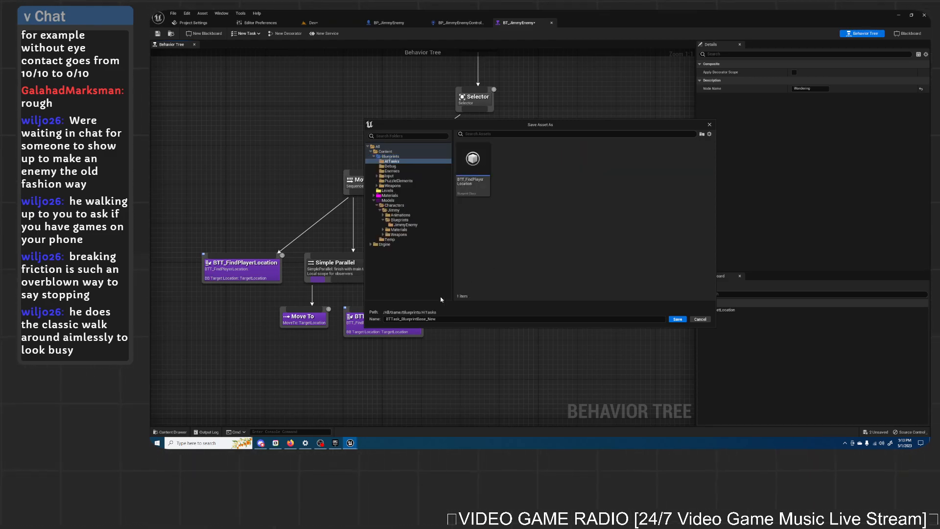
click(472, 164)
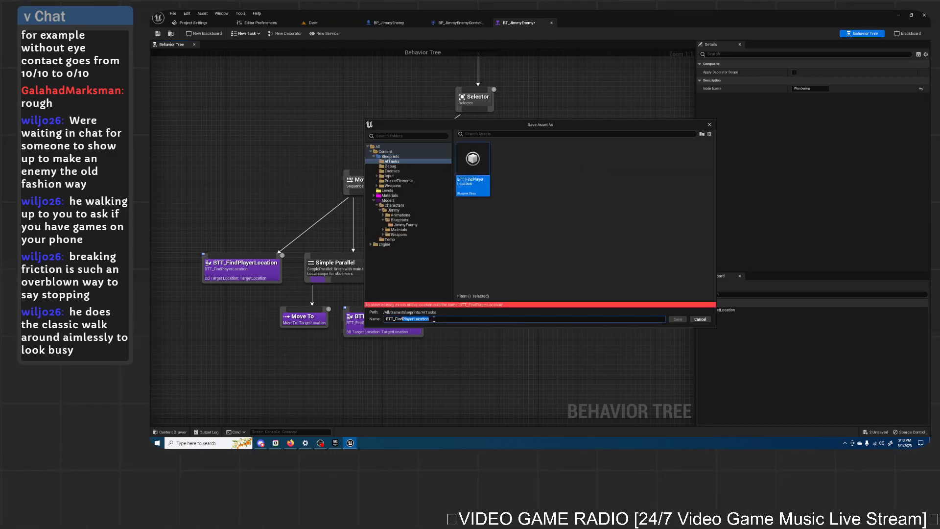
text(WanderL)
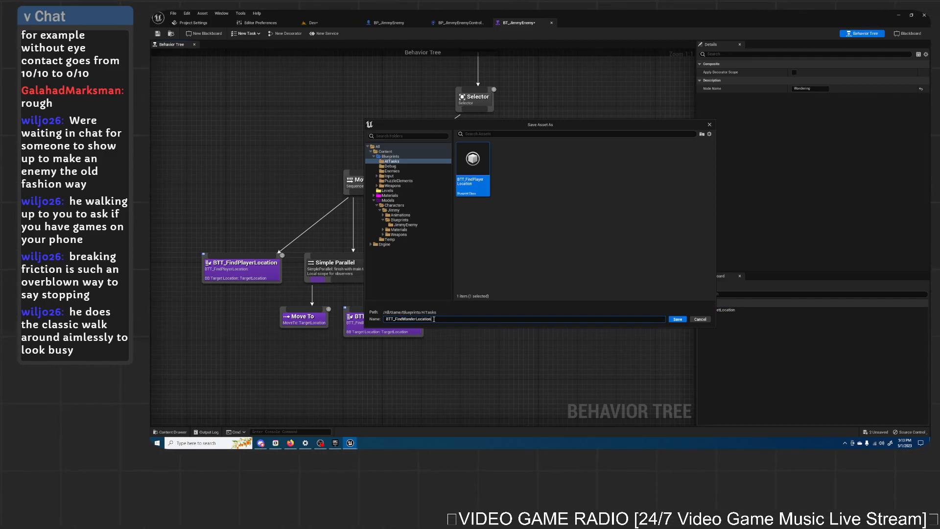
key(Return)
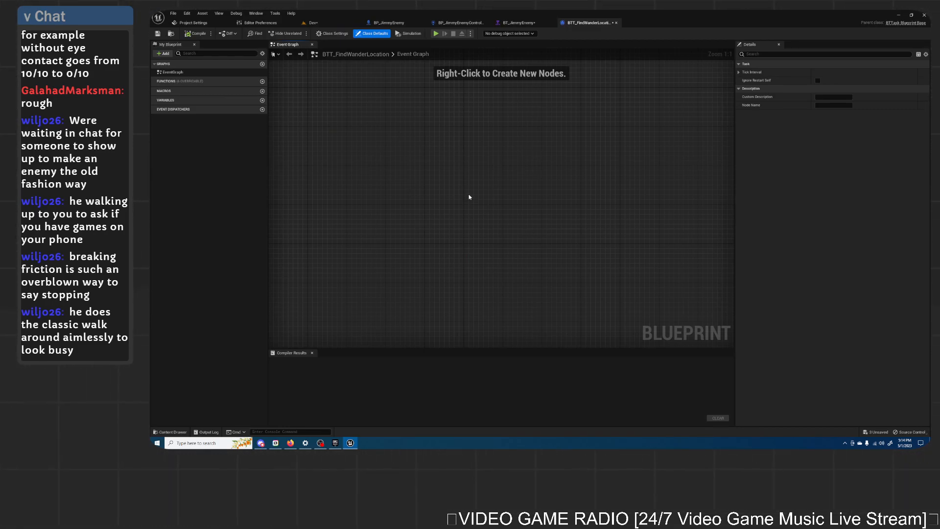
Step: Switch to Firefox, watch which event the tutorial places in its FindWanderLocation_Task graph, and return to Unreal Editor
click(292, 444)
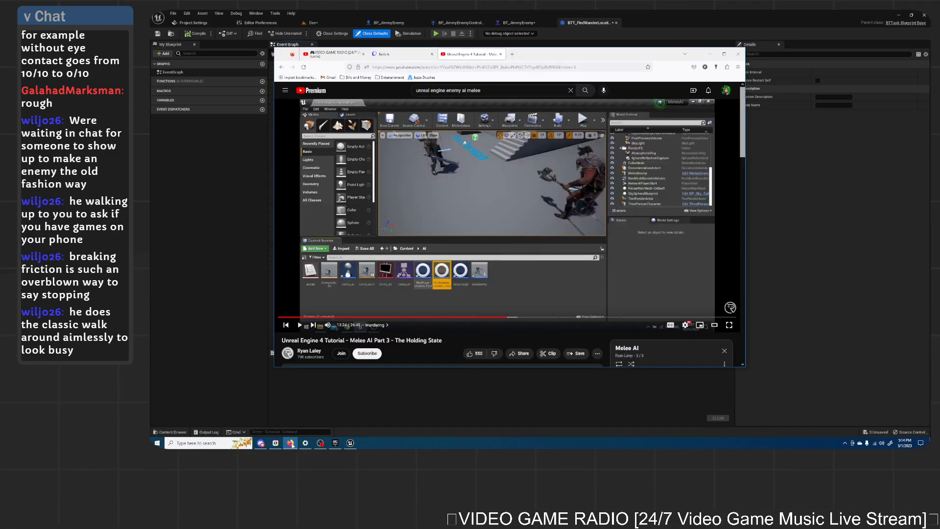
drag(597, 57, 592, 69)
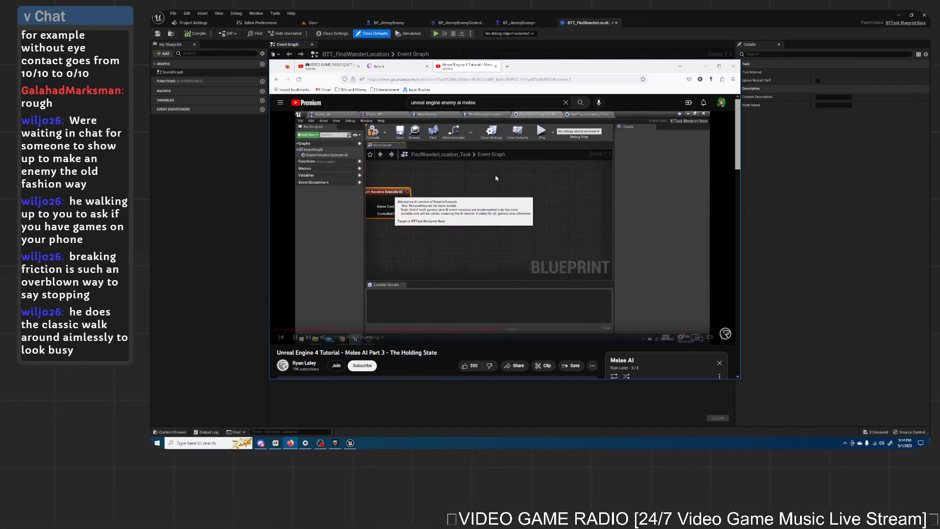
key(alt+Tab)
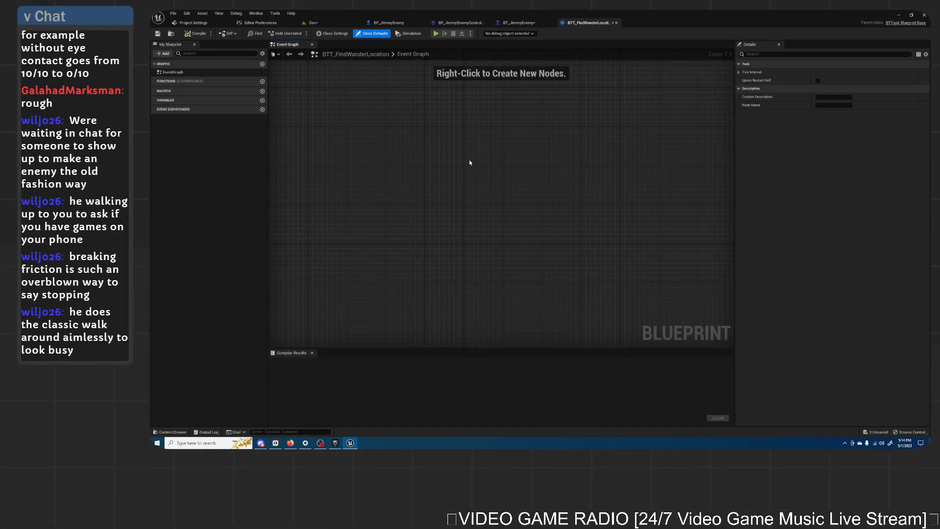
Step: Add an Event Receive Execute AI node to the BTT_FindWanderLocation event graph
right_click(469, 162)
text(exe)
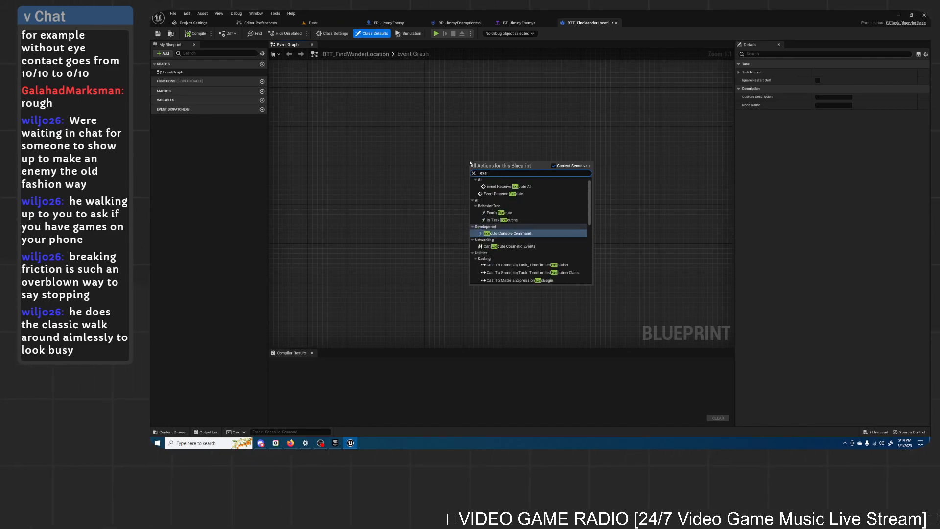
text(cute ai)
key(Return)
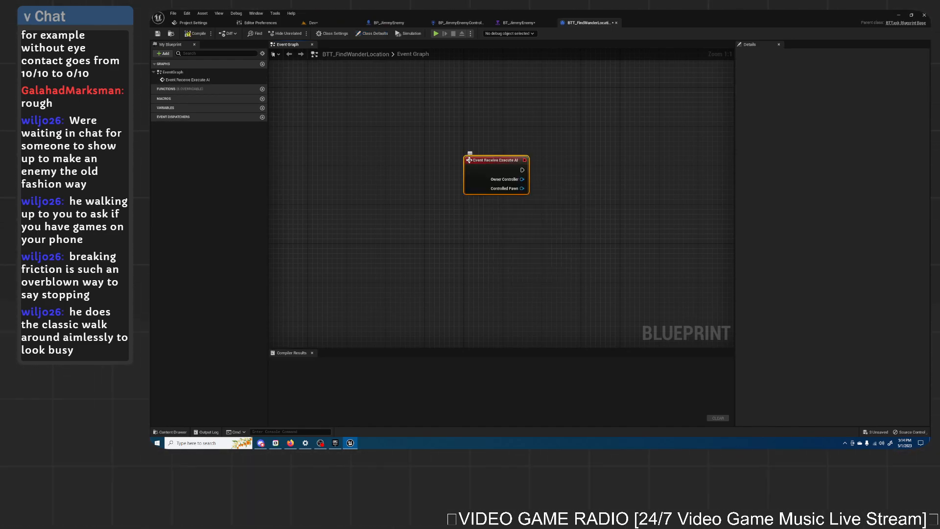
Step: Check the tutorial in Firefox, then return to Unreal Editor and create a BB_TargetLocation variable of type Blackboard Key Selector
key(alt+Tab)
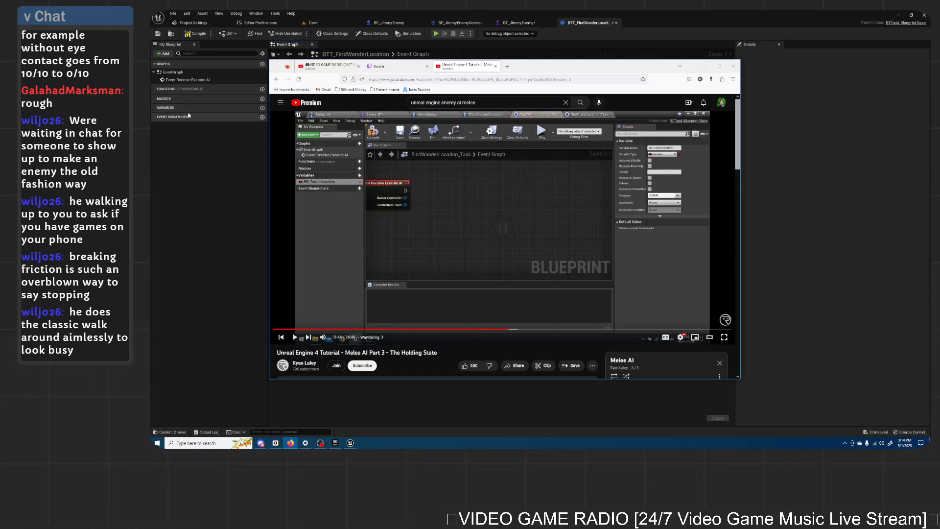
key(alt+Tab)
click(262, 108)
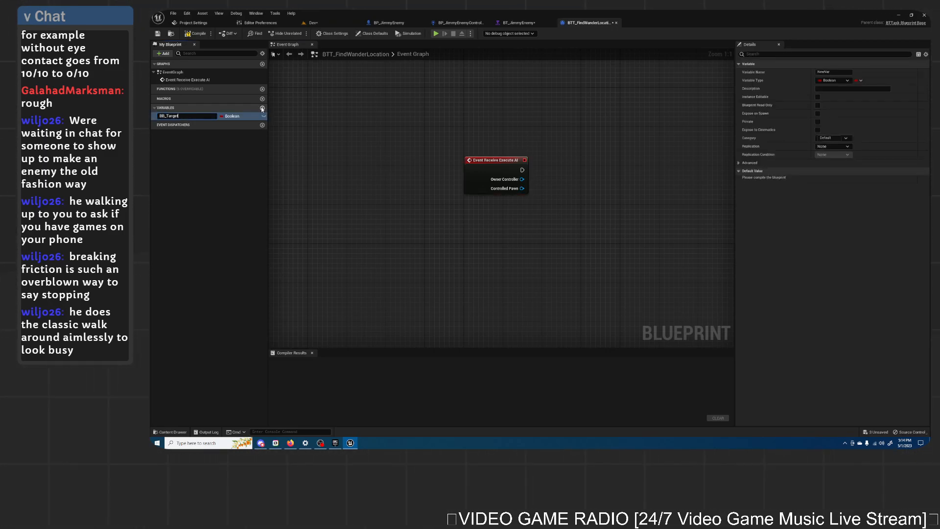
text(BB_TargetLocation)
key(Return)
click(832, 81)
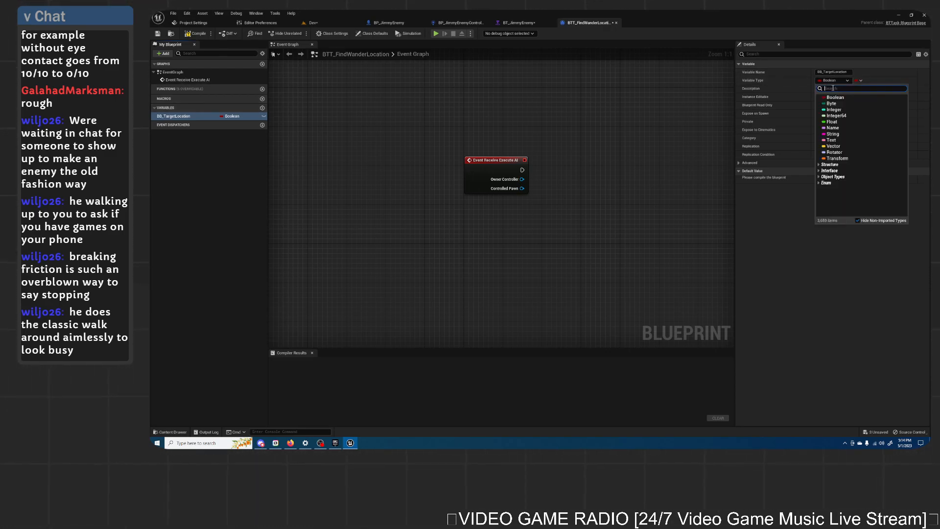
text(black)
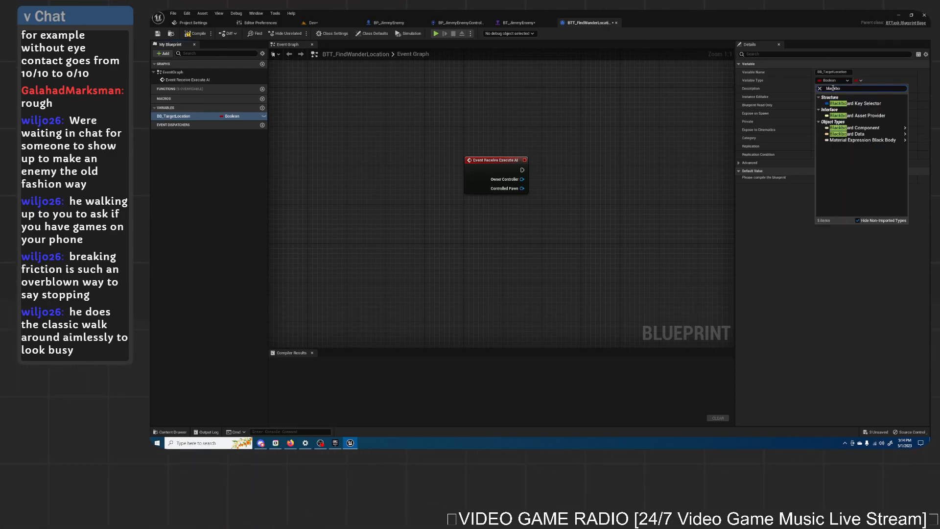
text(bo)
click(861, 103)
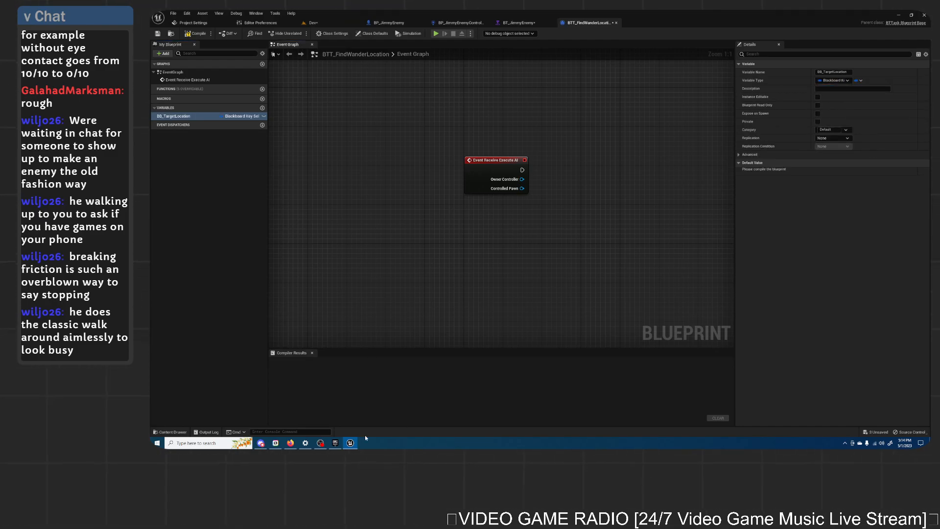
Step: Check the tutorial in Firefox, then return to Unreal Editor and make the BB_TargetLocation variable instance editable
click(291, 443)
click(462, 262)
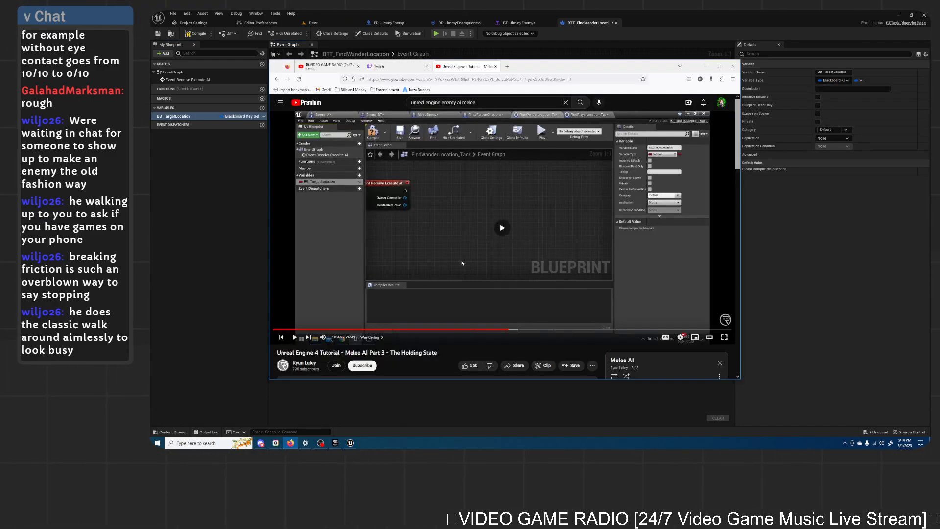
click(449, 229)
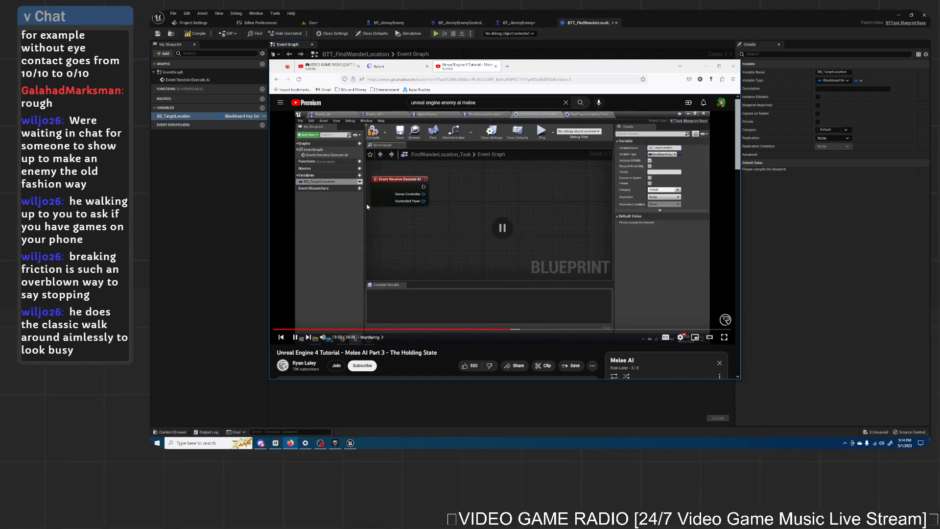
click(263, 116)
Step: Switch to Firefox, watch which random-location node the tutorial adds to the task graph, and return to Unreal Editor
click(291, 443)
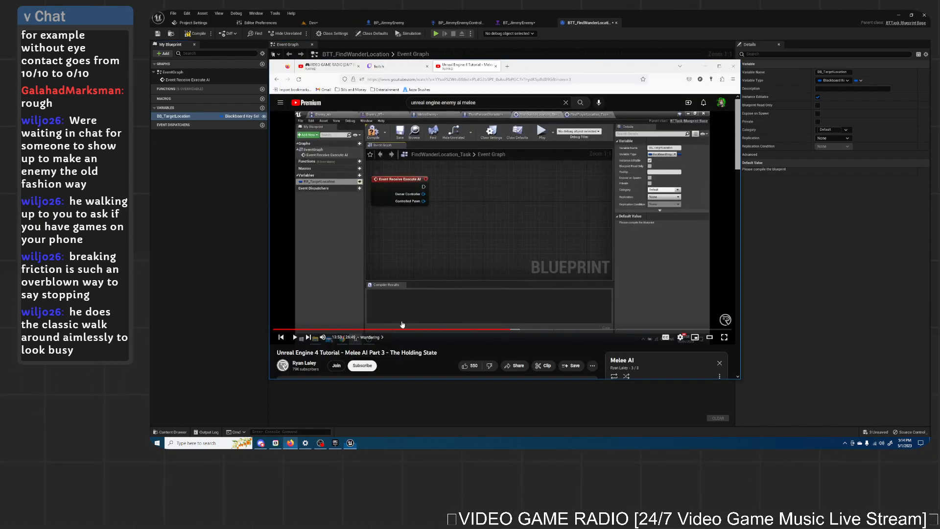
key(space)
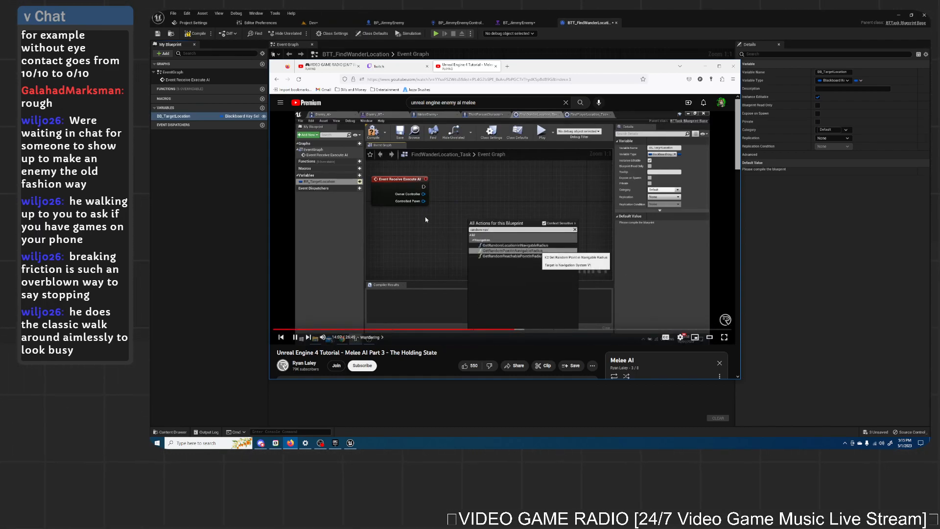
click(577, 206)
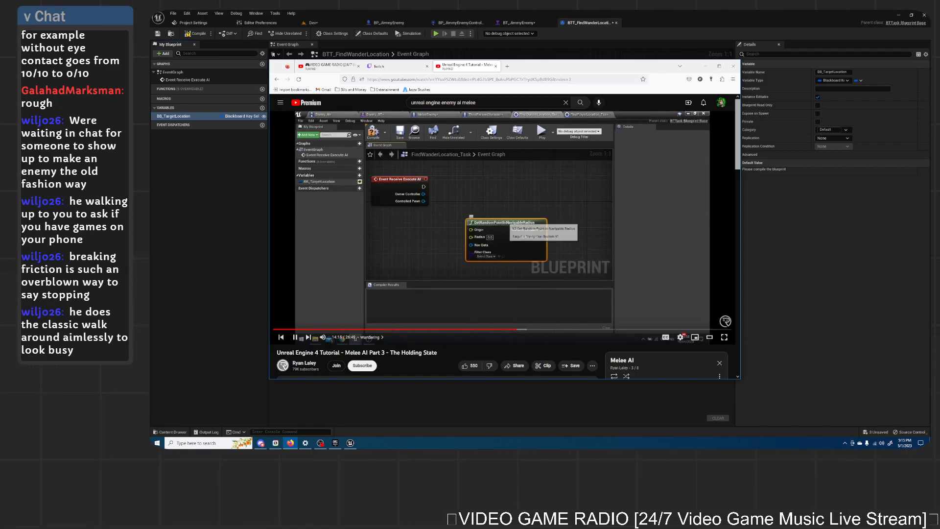
click(499, 237)
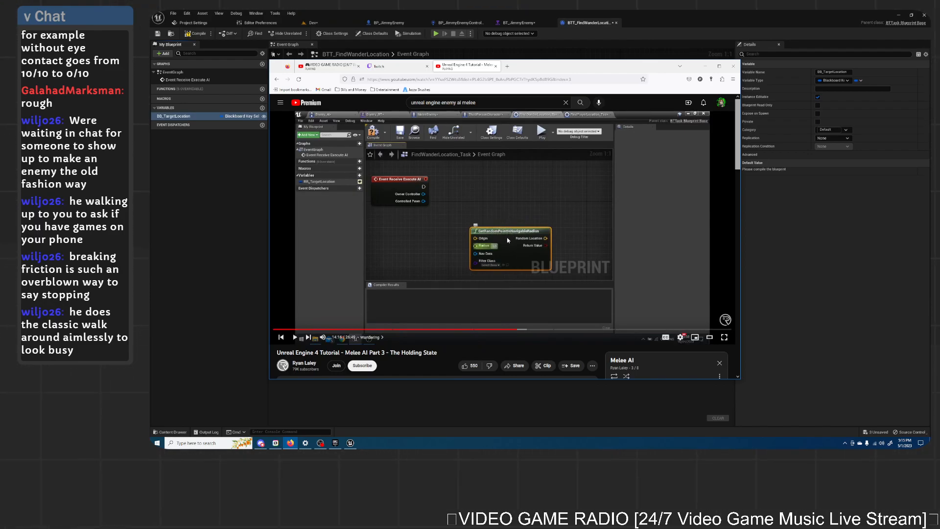
click(666, 22)
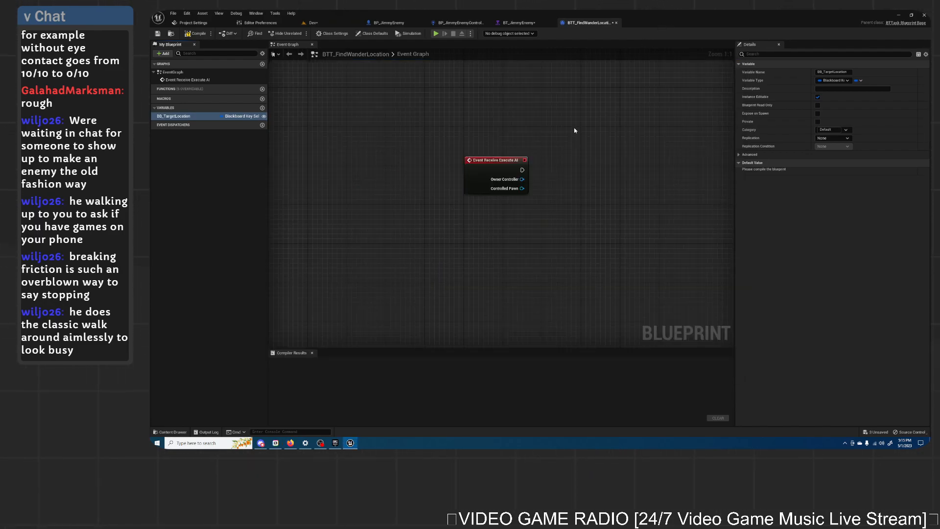
Step: Add a GetRandomReachablePointInRadius node to the BTT_FindWanderLocation event graph
right_click(512, 221)
text(get random point)
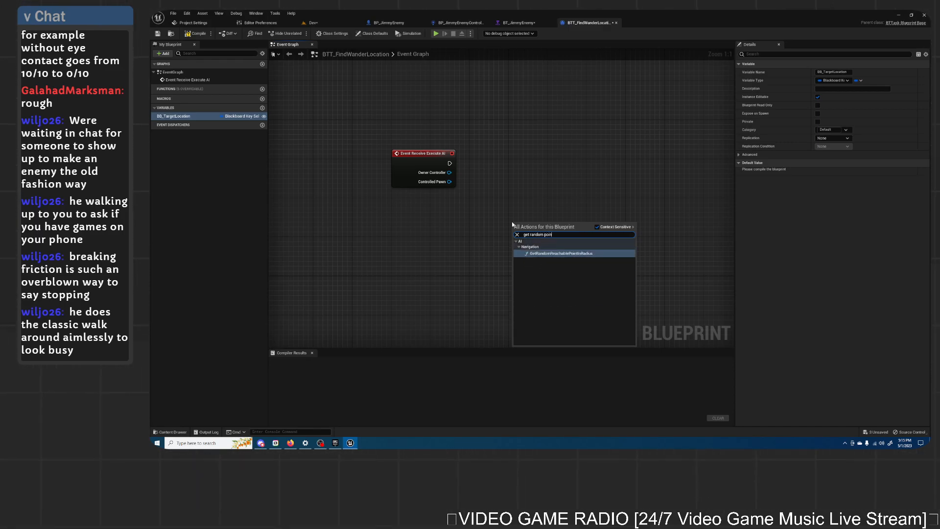
key(BackSpace)
key(BackSpace)
key(BackSpace)
key(BackSpace)
key(BackSpace)
key(BackSpace)
key(BackSpace)
key(BackSpace)
key(BackSpace)
key(BackSpace)
key(BackSpace)
key(BackSpace)
key(BackSpace)
key(BackSpace)
key(BackSpace)
text(rand)
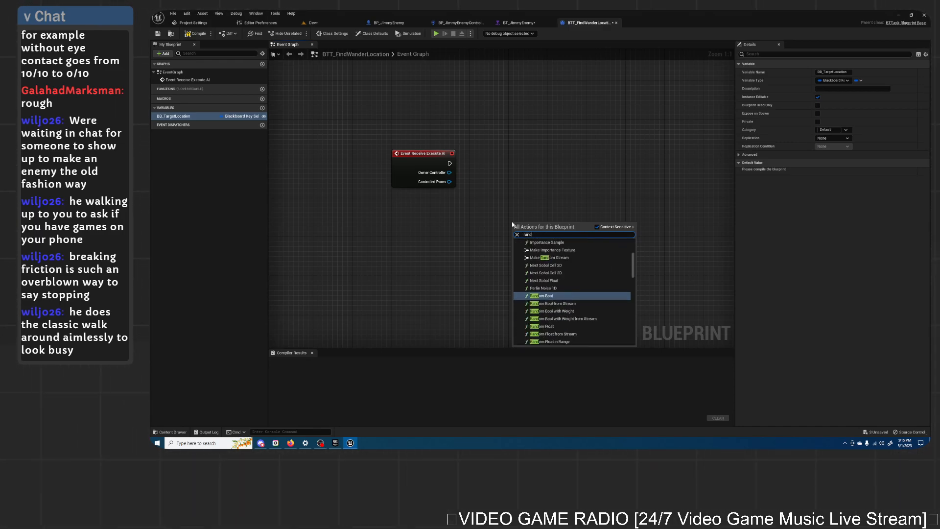
text(om)
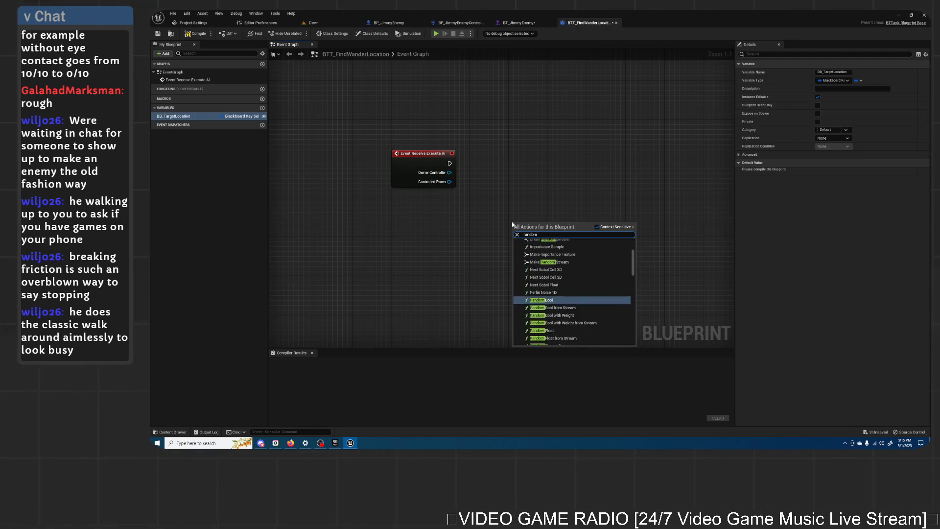
text( nav)
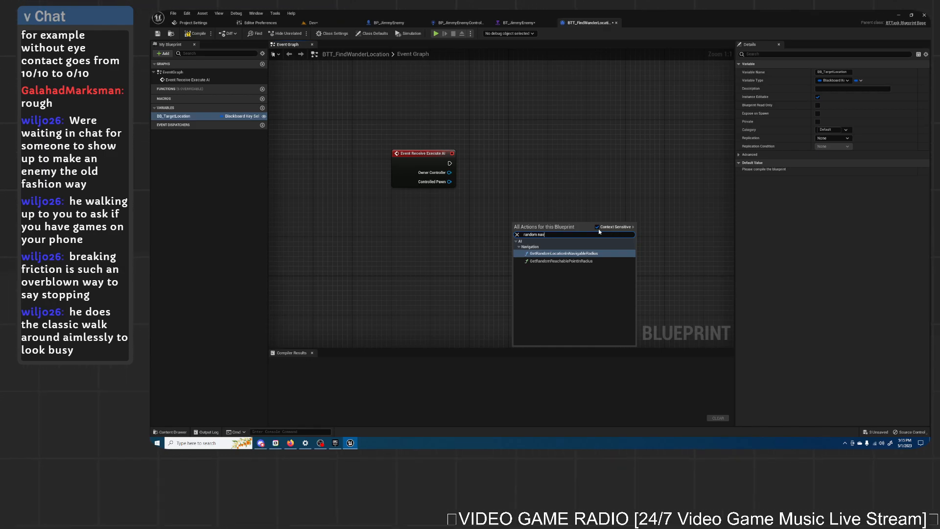
click(548, 263)
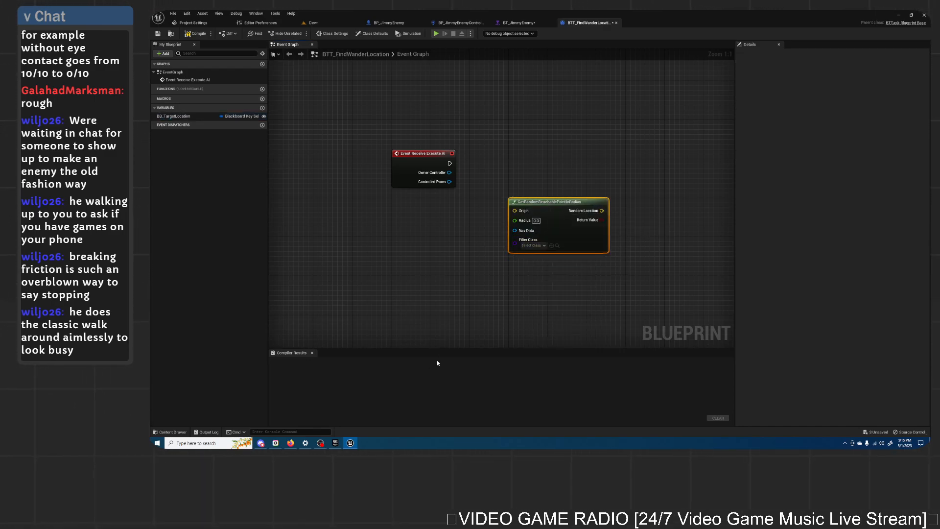
Step: Switch to Firefox, watch what the tutorial connects to the random point node's Origin, and return to Unreal Editor
mouse_move(291, 443)
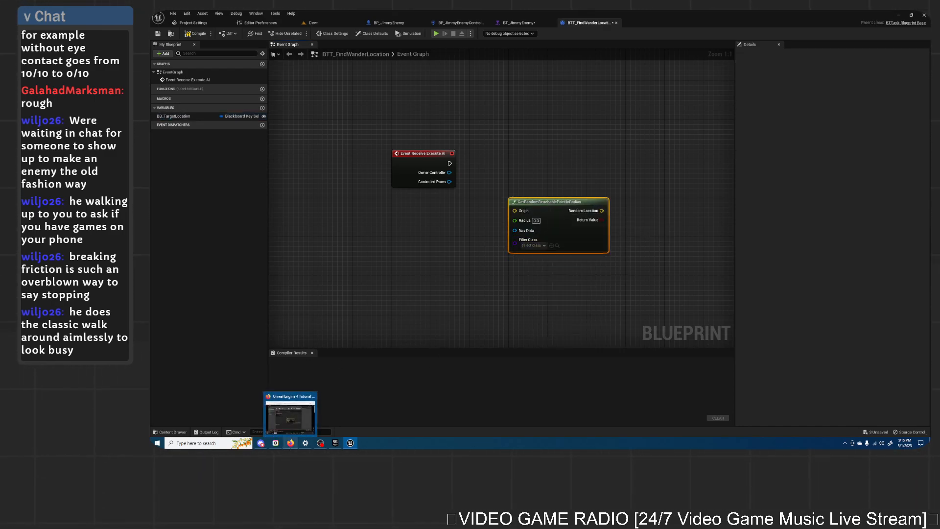
click(290, 416)
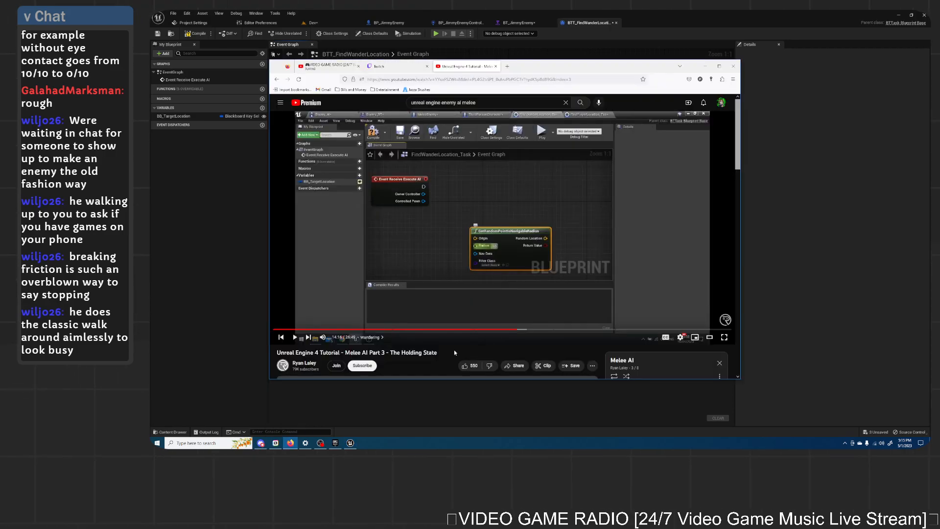
click(477, 277)
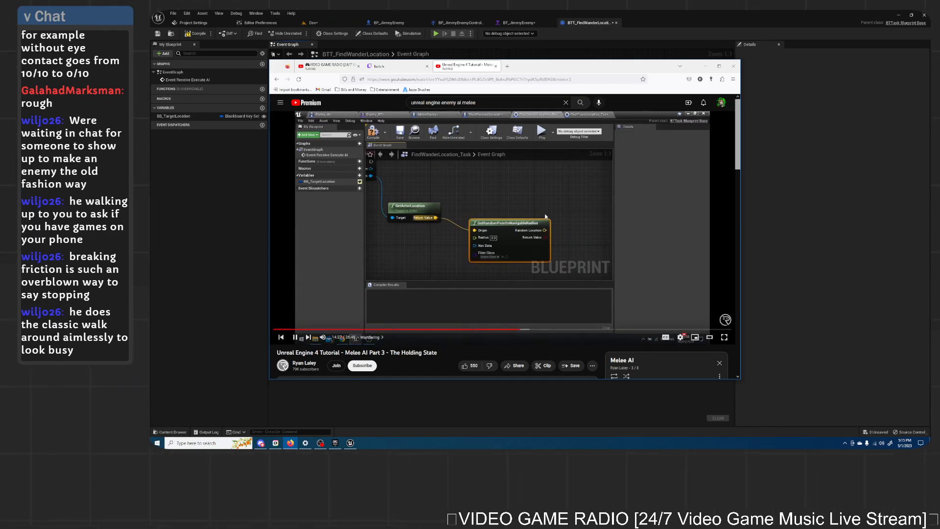
click(546, 217)
key(alt+Tab)
Step: Add a Get Actor Location node from Controlled Pawn and feed its Return Value into the random point node's Origin
drag(449, 181, 450, 205)
text(get actor loca)
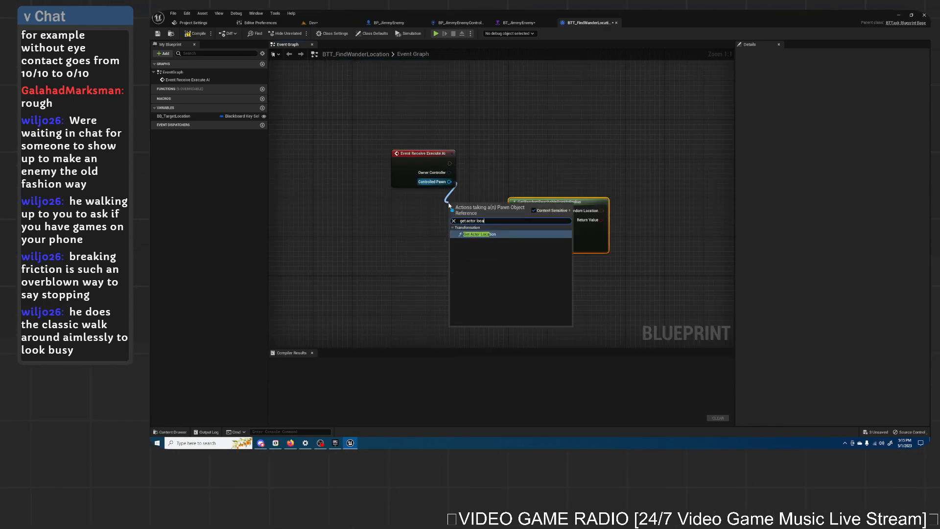
key(Return)
drag(557, 206, 587, 207)
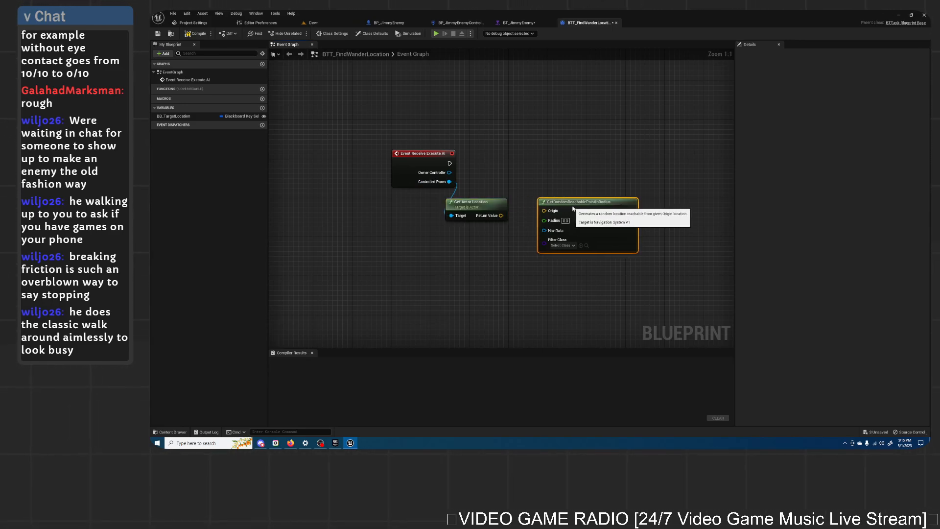
drag(452, 205, 471, 201)
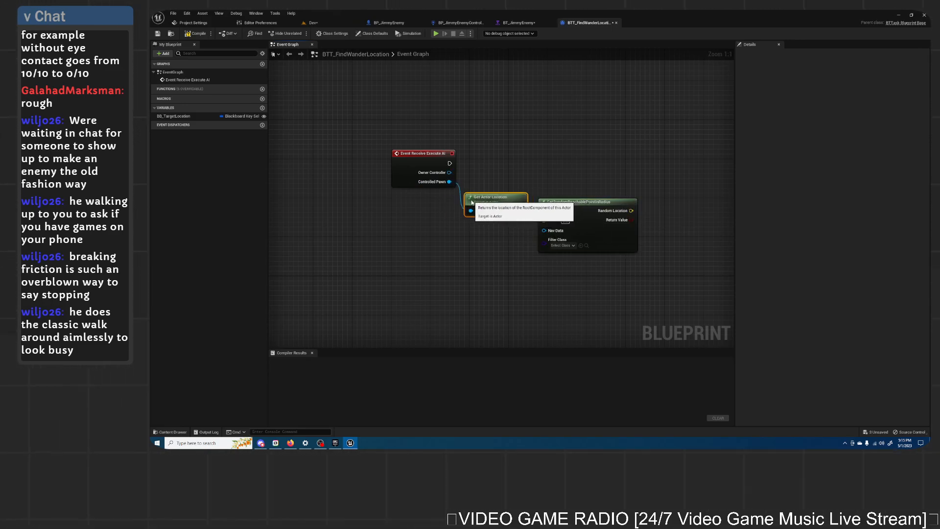
Step: Check the tutorial in Firefox, set the random point node's Radius to 200 in Unreal Editor, and compile and save the task
click(290, 443)
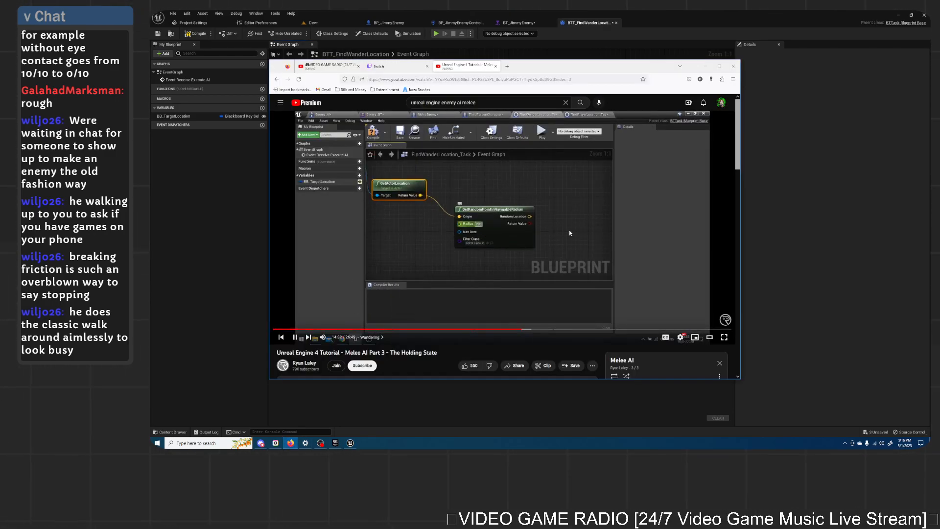
click(680, 16)
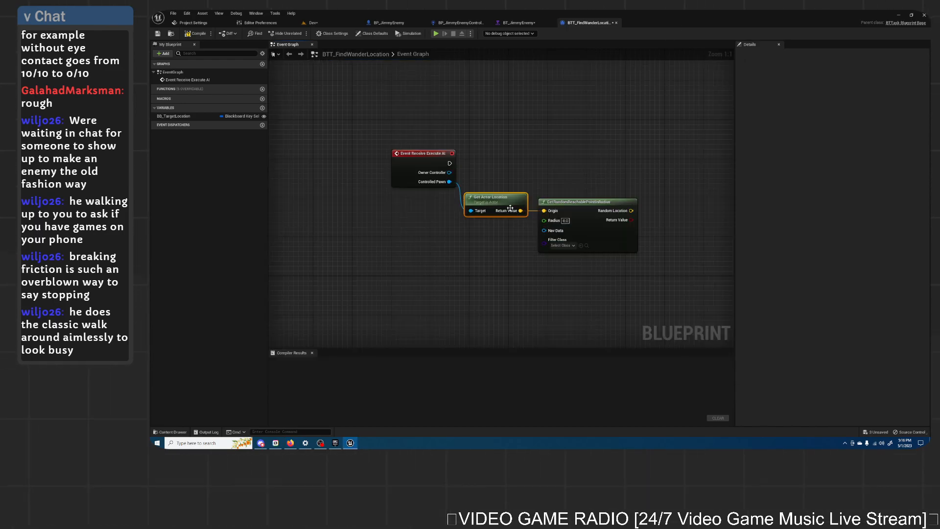
click(565, 221)
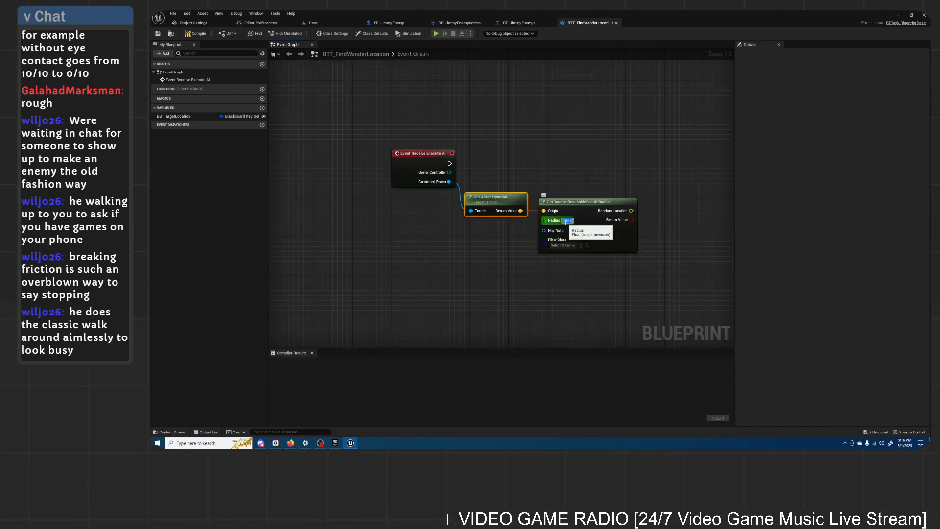
click(196, 33)
click(158, 34)
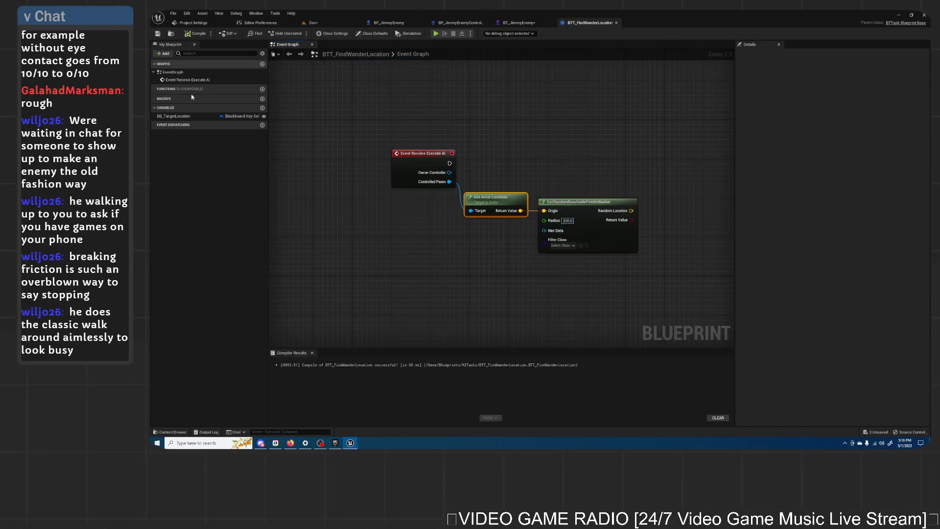
Step: Switch to Firefox, watch how the tutorial stores the random location and finishes the task, and return to Unreal Editor
click(291, 443)
click(469, 254)
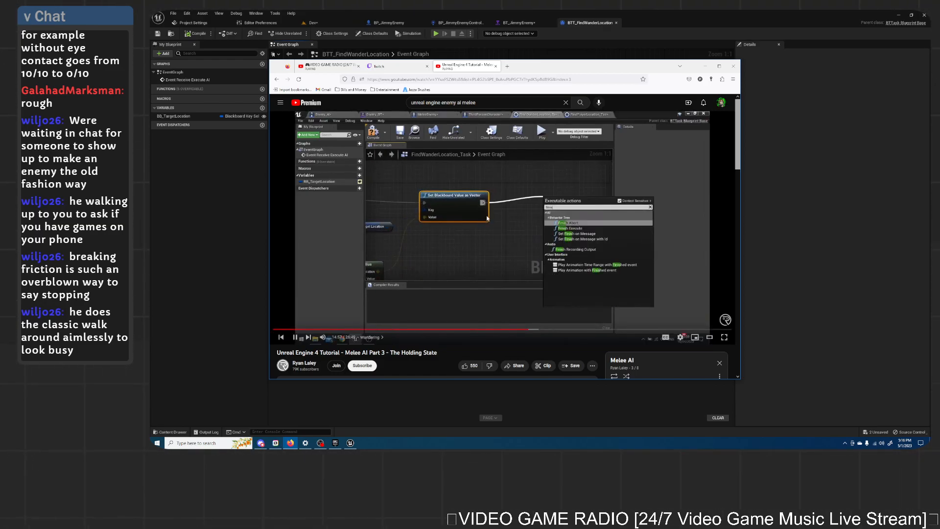
click(584, 172)
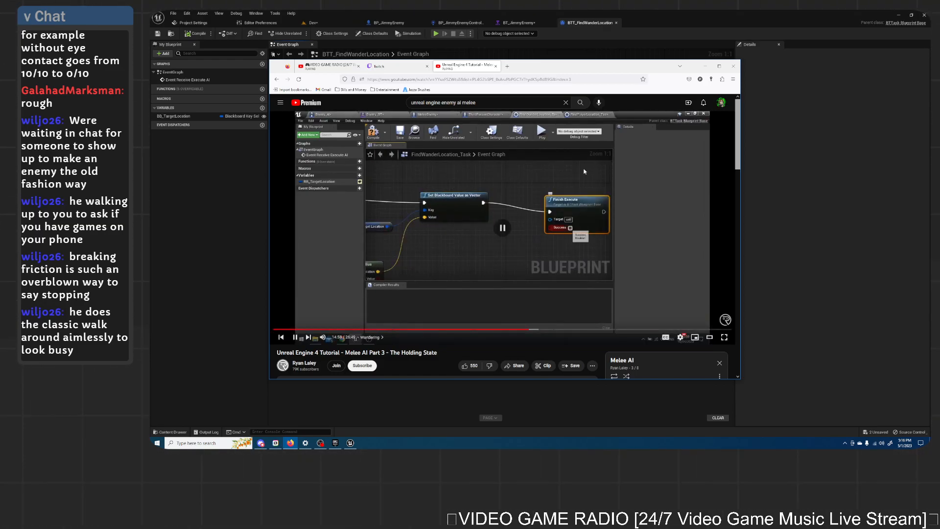
click(691, 14)
Step: Add Set Blackboard Value as Vector with BB Target Location as Key and Random Location as Value, executed by Event Receive Execute AI
right_drag(455, 160, 375, 169)
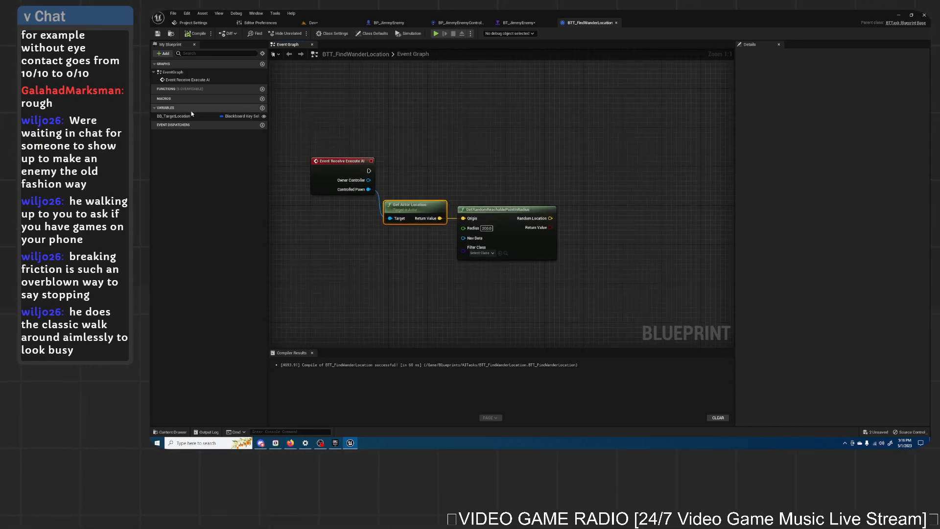
drag(192, 114, 517, 182)
click(531, 192)
right_drag(620, 180, 562, 185)
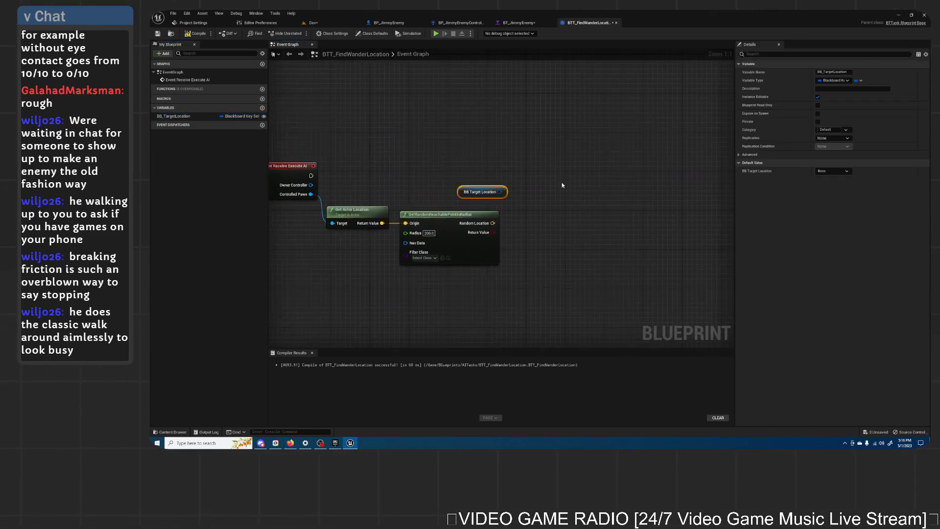
drag(500, 192, 516, 194)
text(set)
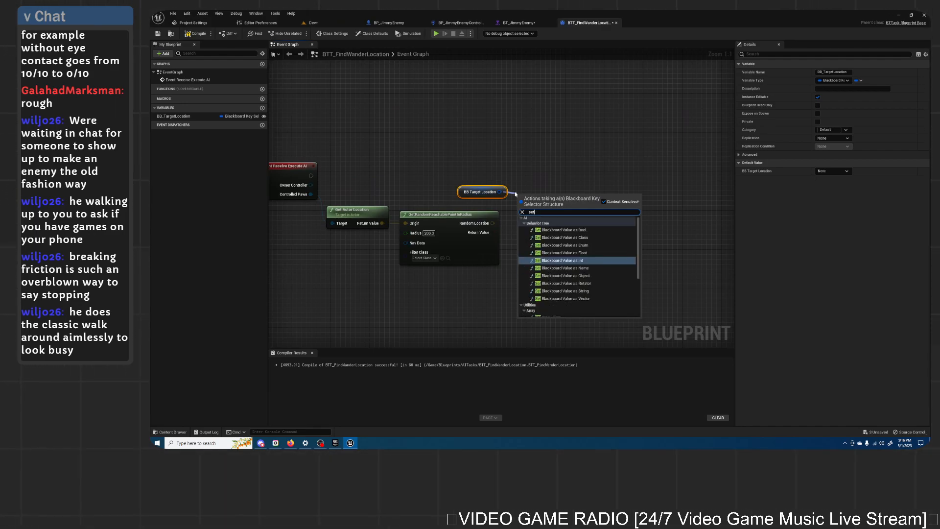
click(563, 298)
drag(493, 223, 311, 175)
Step: Add a Finish Execute node after Set Blackboard Value as Vector and enable its Success option
drag(552, 189, 600, 189)
text(finish e)
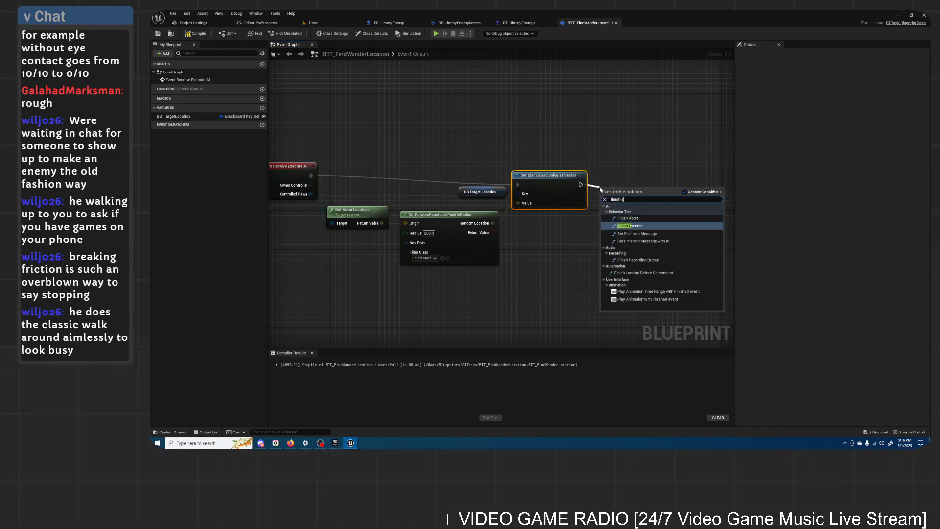
click(625, 224)
click(627, 225)
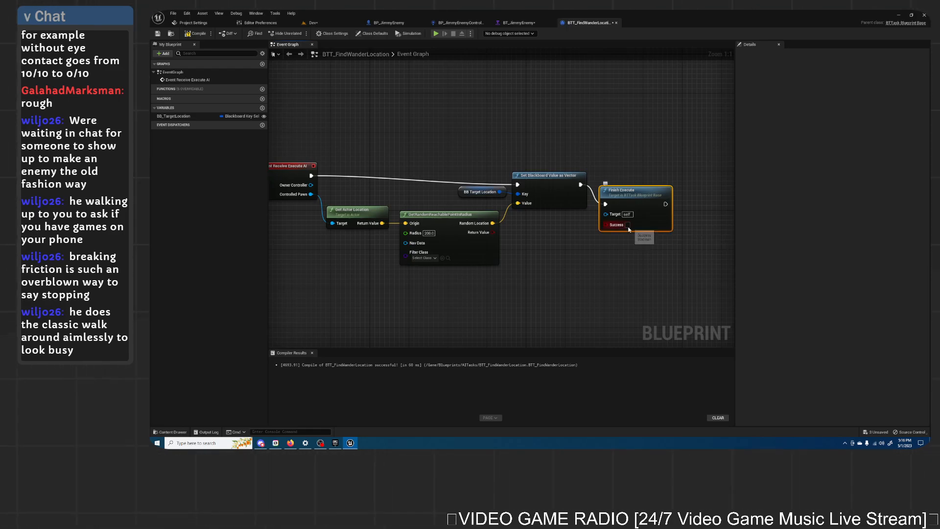
Step: Align the Set Blackboard Value as Vector and Finish Execute nodes with the execution line, and compile and save the task
drag(634, 192, 634, 172)
drag(565, 184, 566, 174)
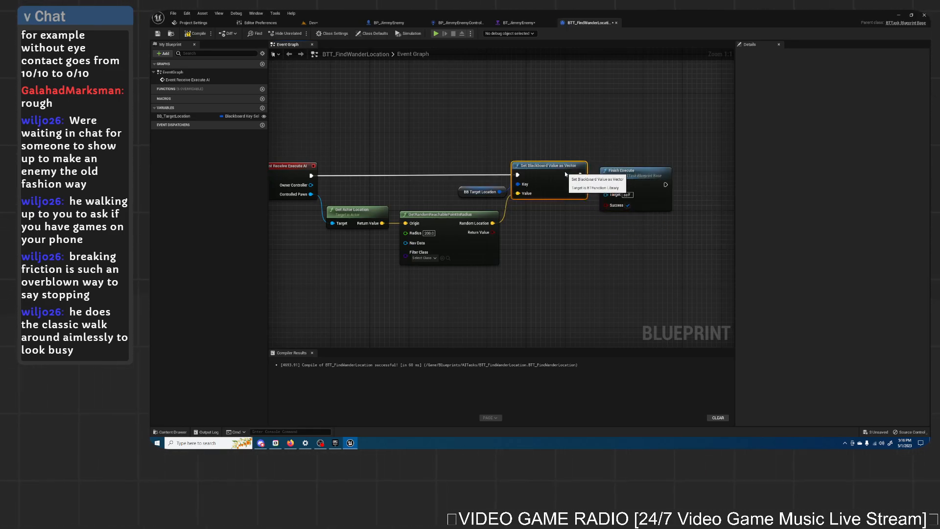
click(631, 182)
drag(632, 182, 632, 172)
click(197, 33)
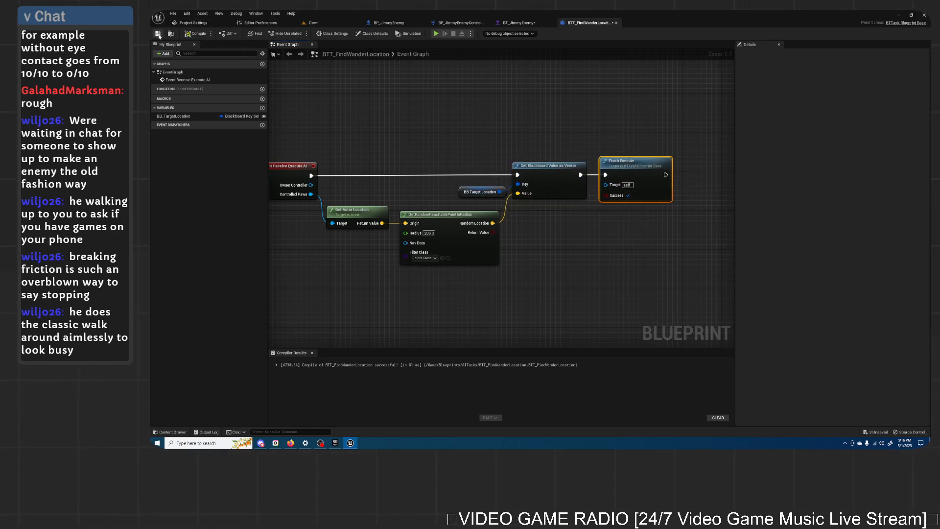
Step: Switch to Firefox, watch how the tutorial fills the Wandering sequence, then return to Unreal Editor and open the BT_JimmyEnemy behavior tree
click(291, 444)
click(447, 290)
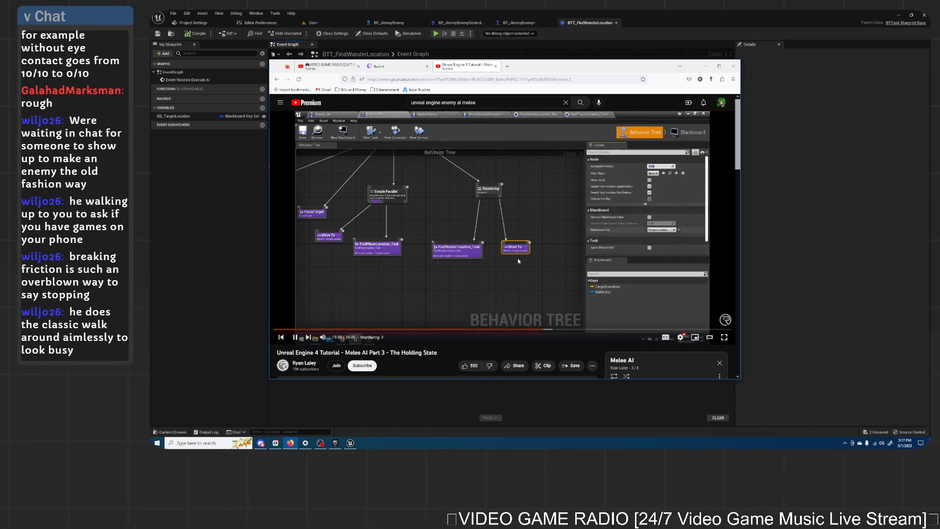
click(502, 236)
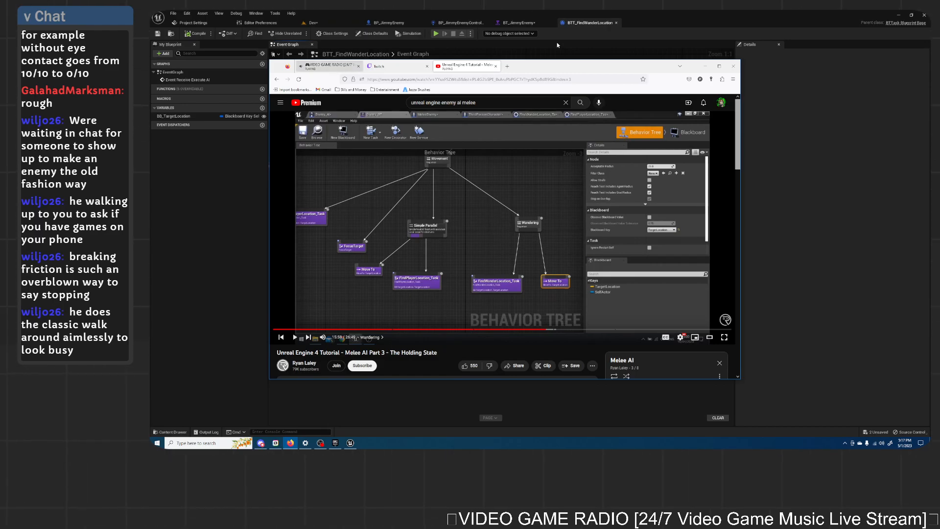
click(579, 57)
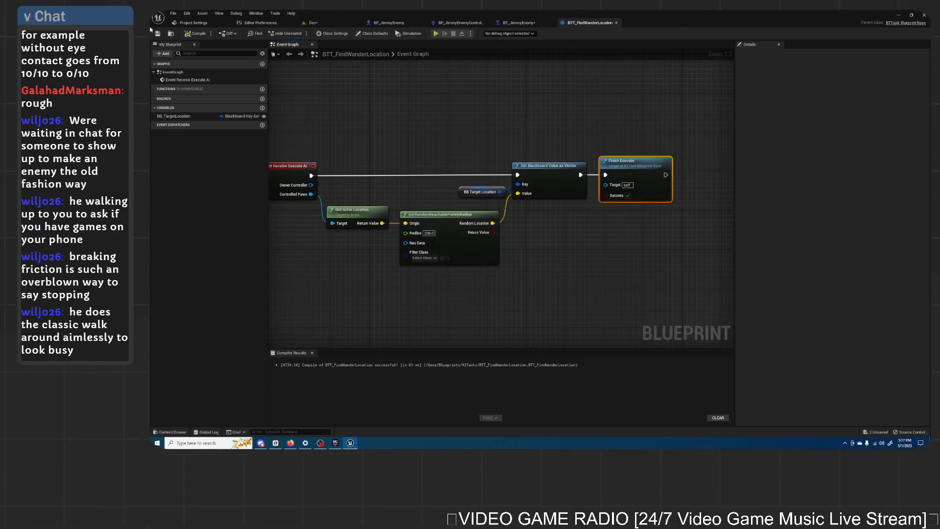
click(520, 22)
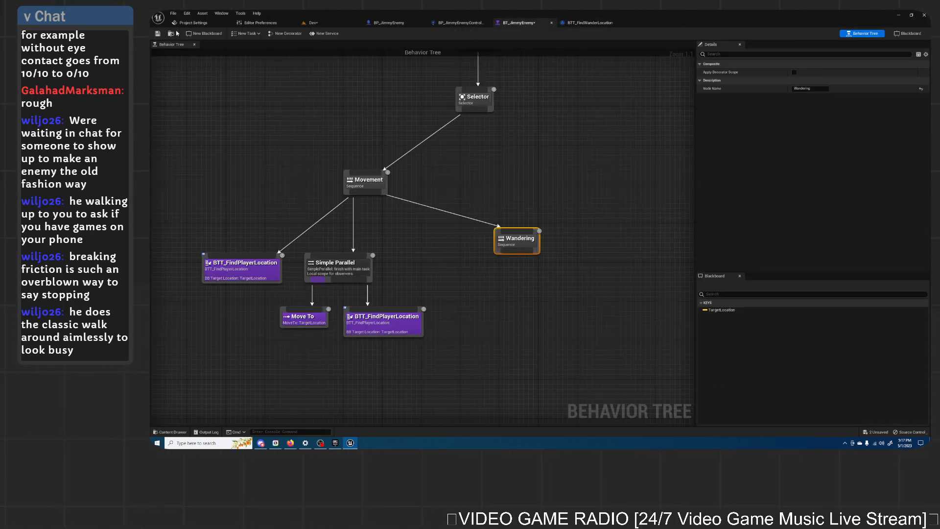
Step: Add a BTT_FindWanderLocation task as the first child of the Wandering sequence, placed below it on the side nearest the chase branch
right_drag(508, 252, 465, 236)
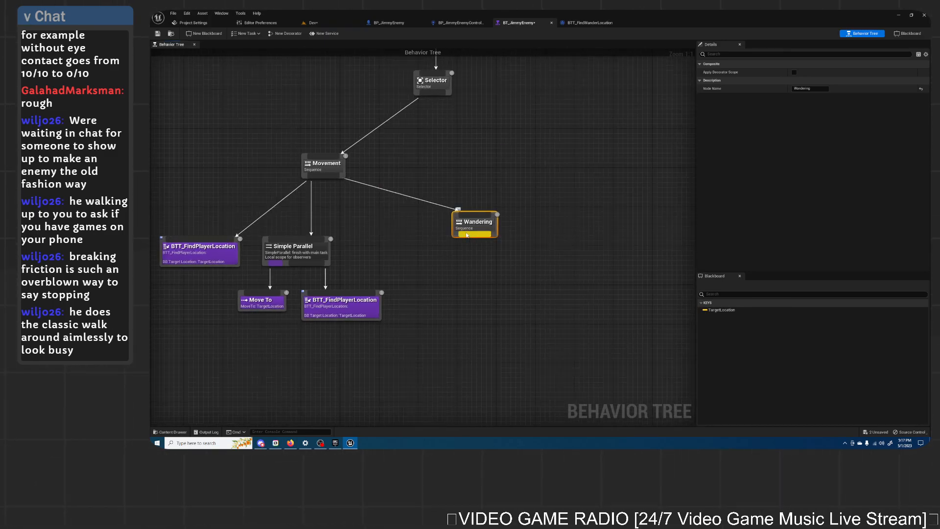
drag(460, 239, 456, 284)
click(466, 300)
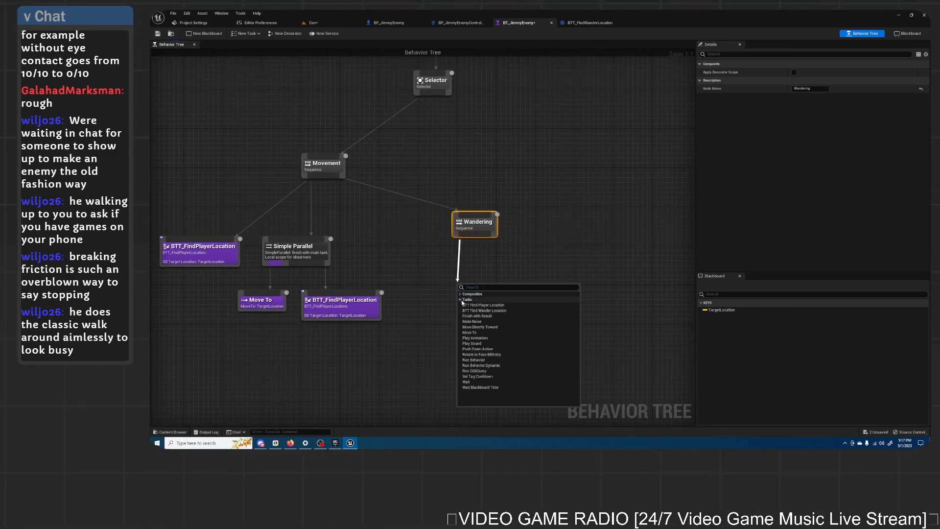
click(495, 311)
drag(477, 293, 422, 293)
right_drag(534, 260, 505, 254)
Step: Add a Move To task under Wandering beside BTT_FindWanderLocation and set its Acceptable Radius to 25
drag(500, 319, 506, 282)
click(548, 246)
click(509, 301)
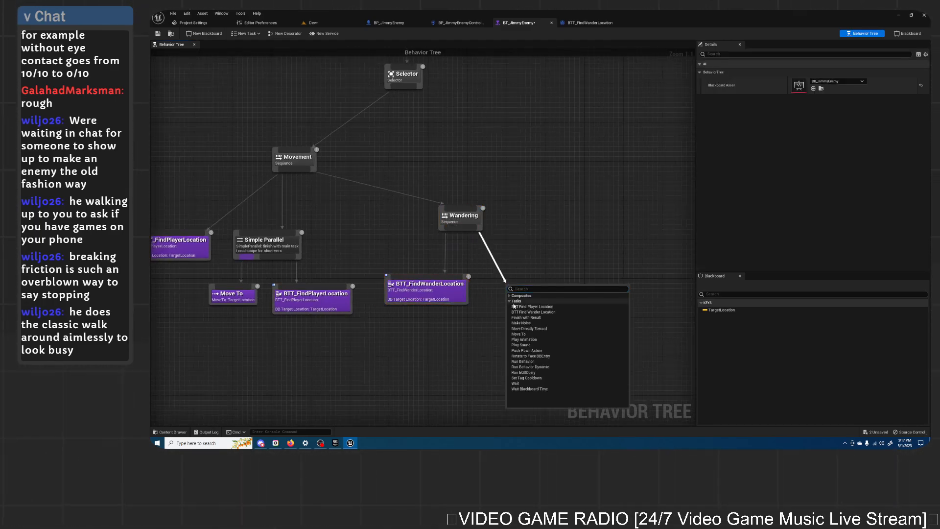
click(543, 335)
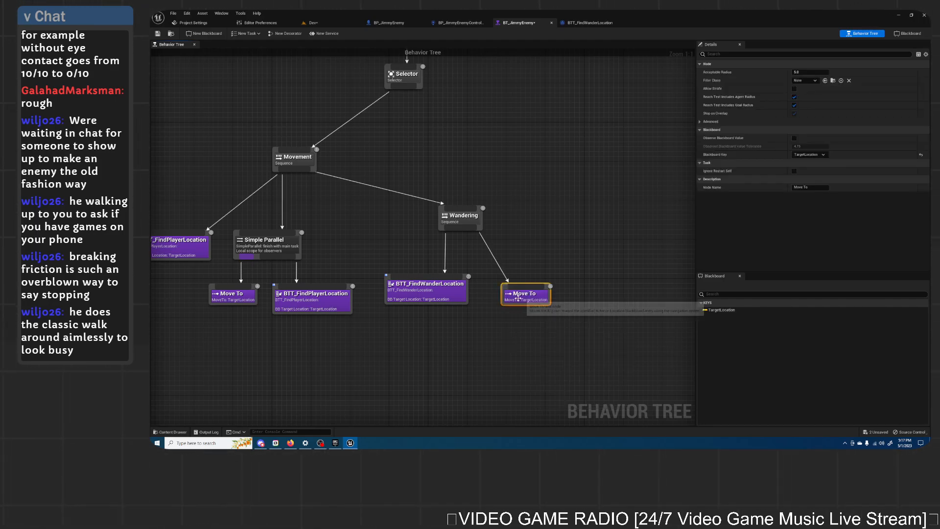
click(444, 295)
click(514, 291)
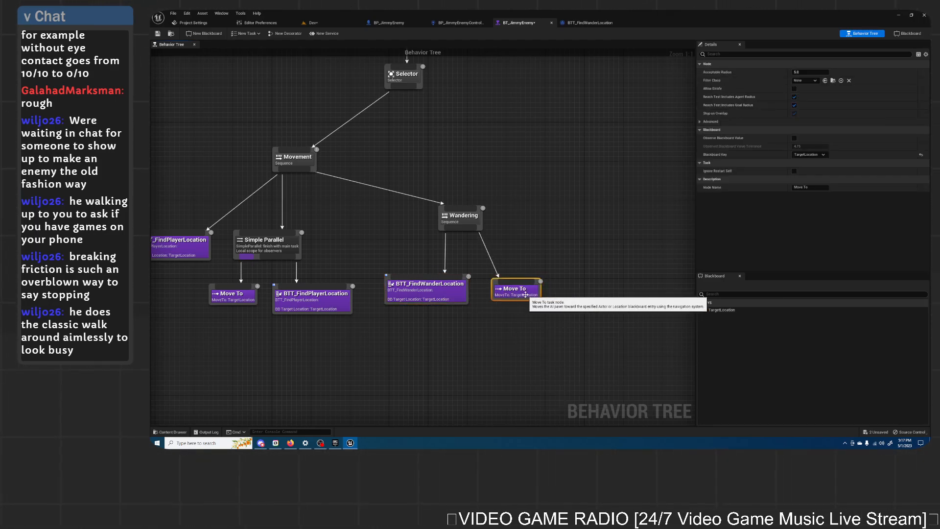
drag(514, 292, 509, 296)
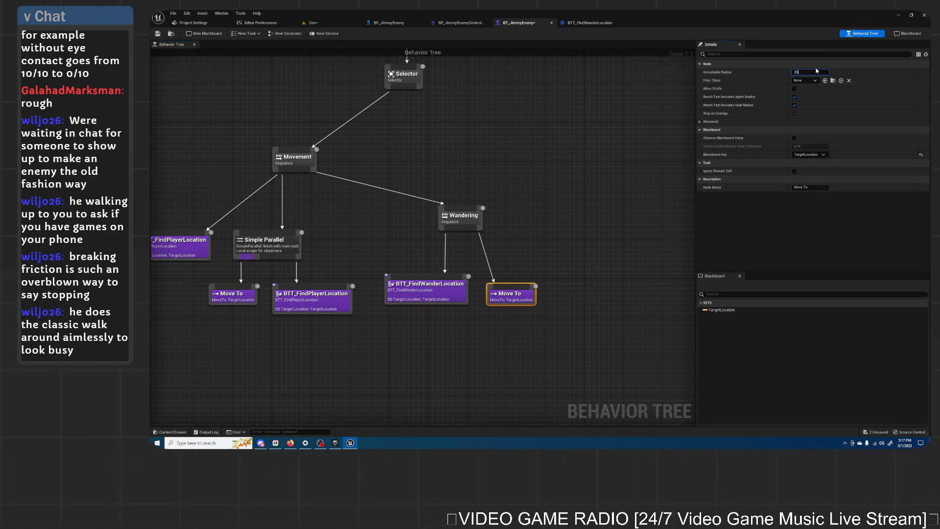
Step: Play the Dev level, run the player up to the Jimmy enemy to examine its movement, and stop the session
click(323, 24)
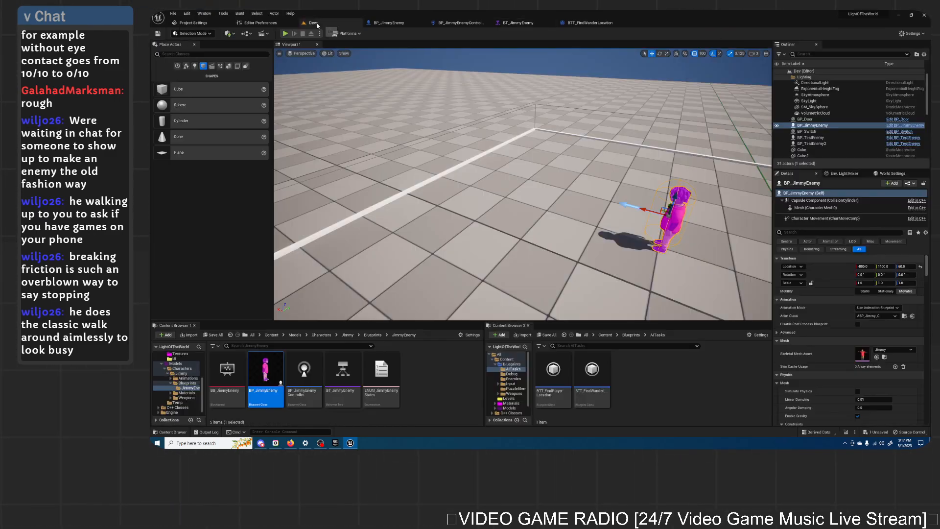
click(286, 34)
click(510, 131)
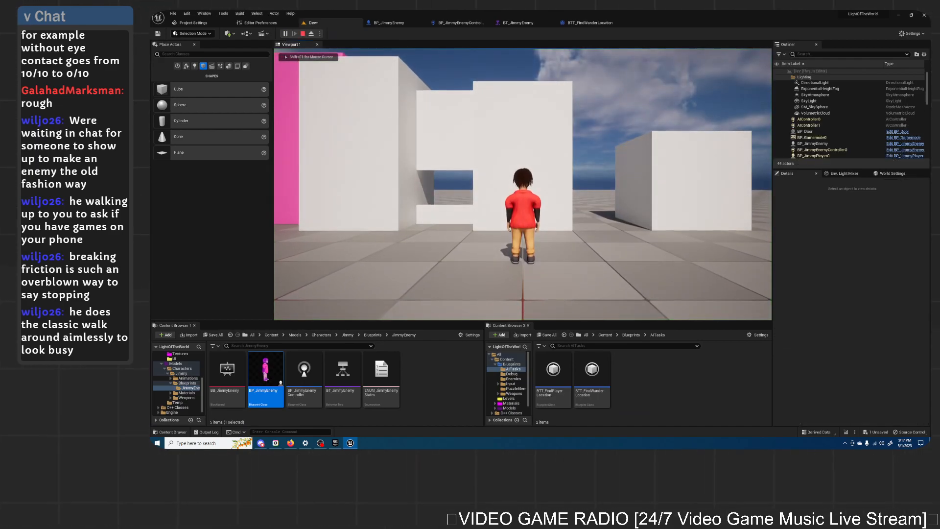
key(w)
key(w)
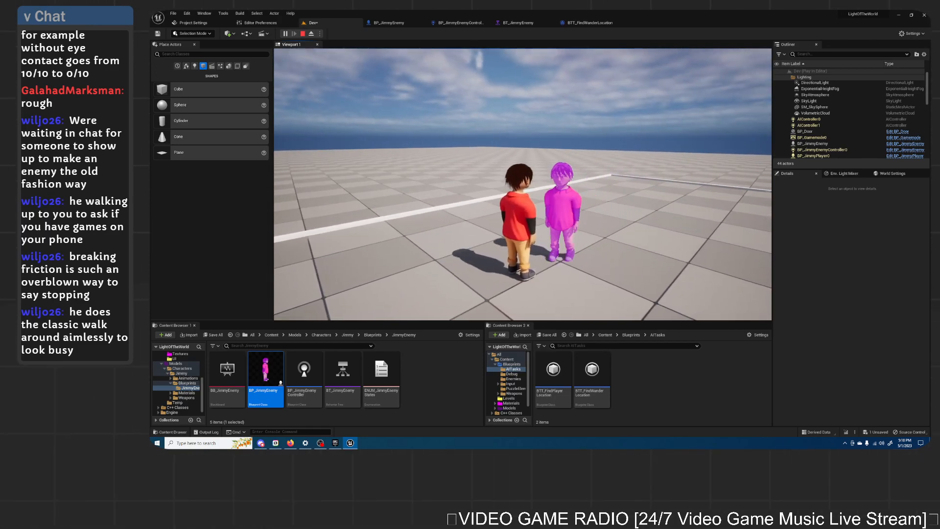
key(w)
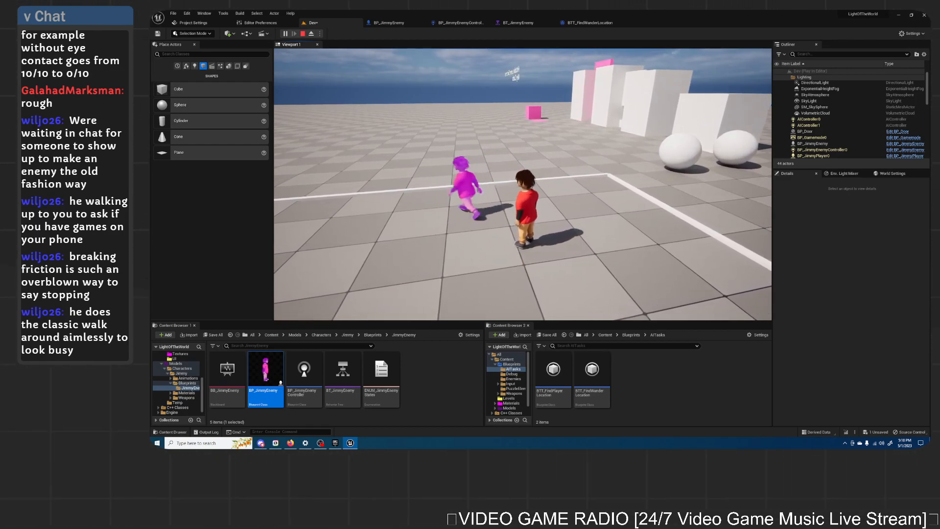
key(a)
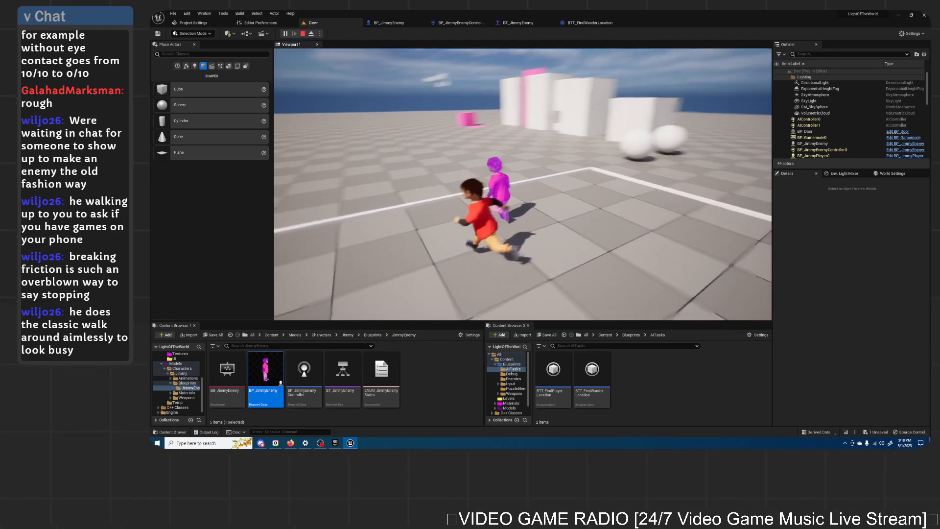
key(w)
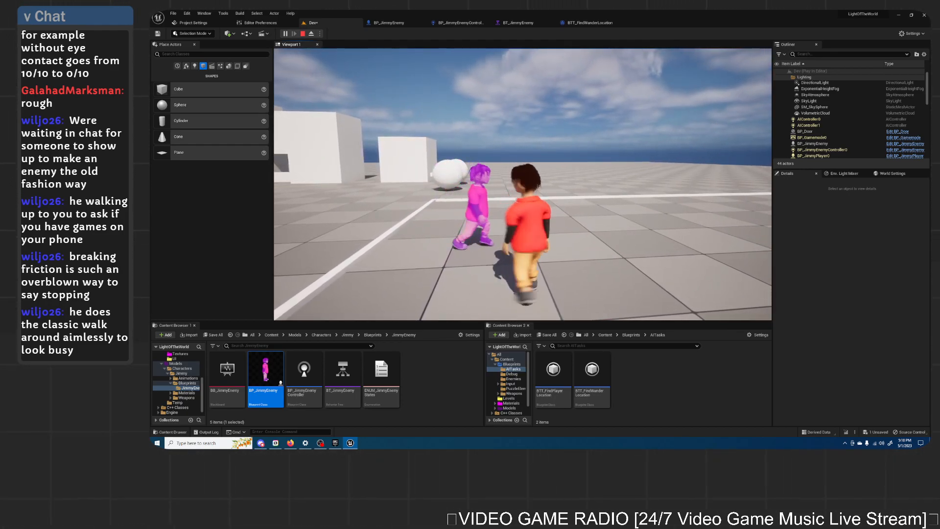
key(w)
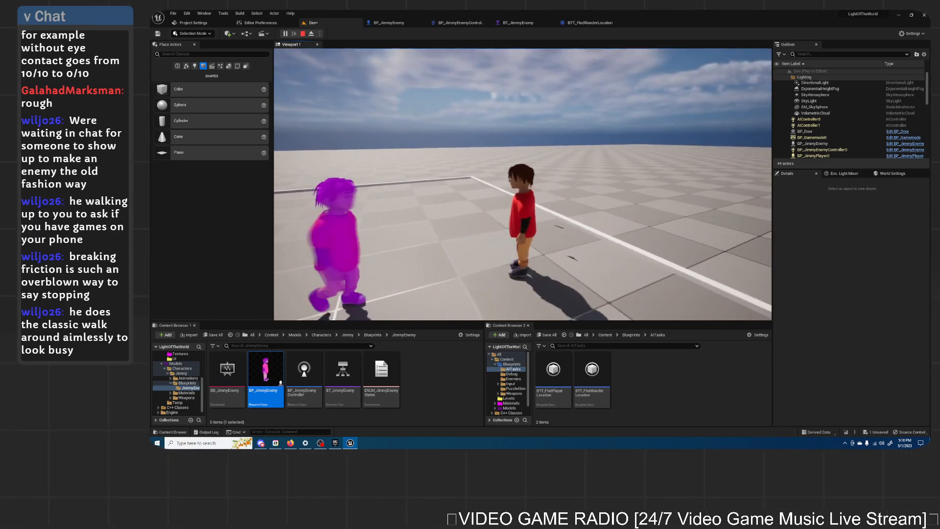
key(a)
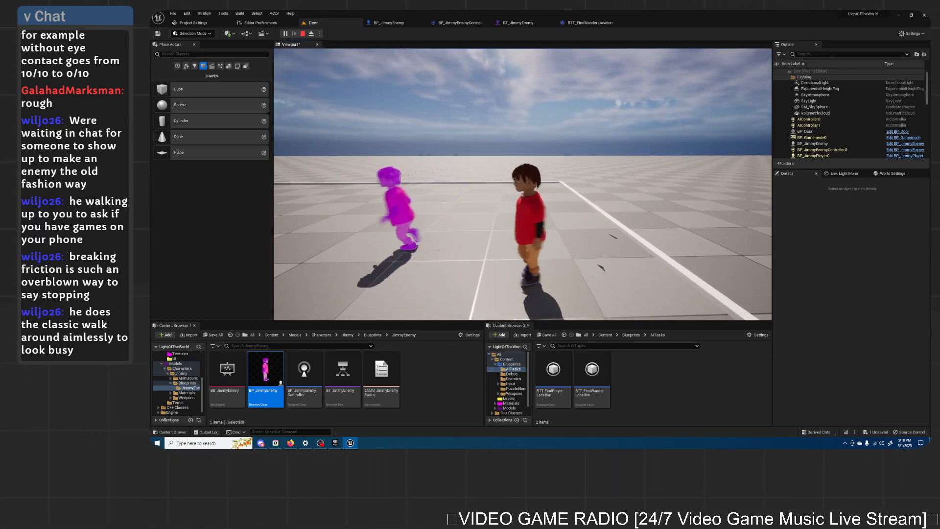
key(d)
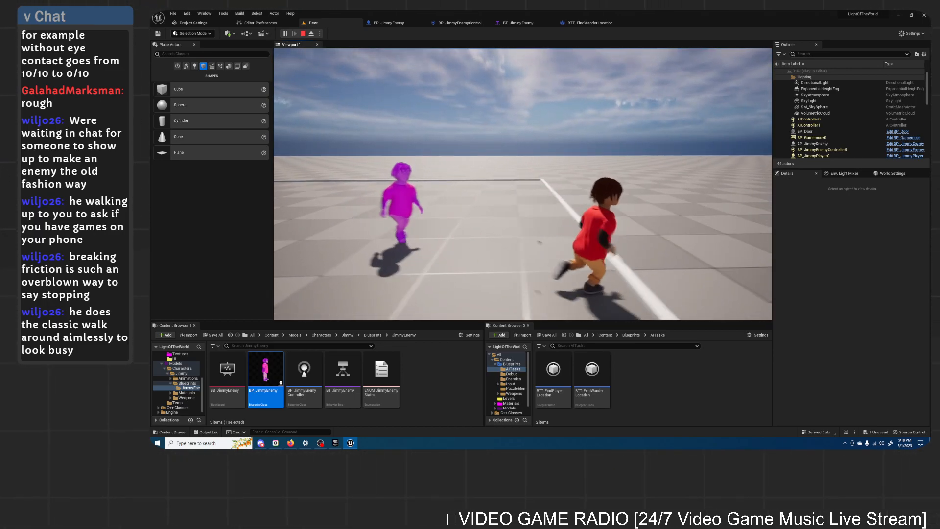
key(Escape)
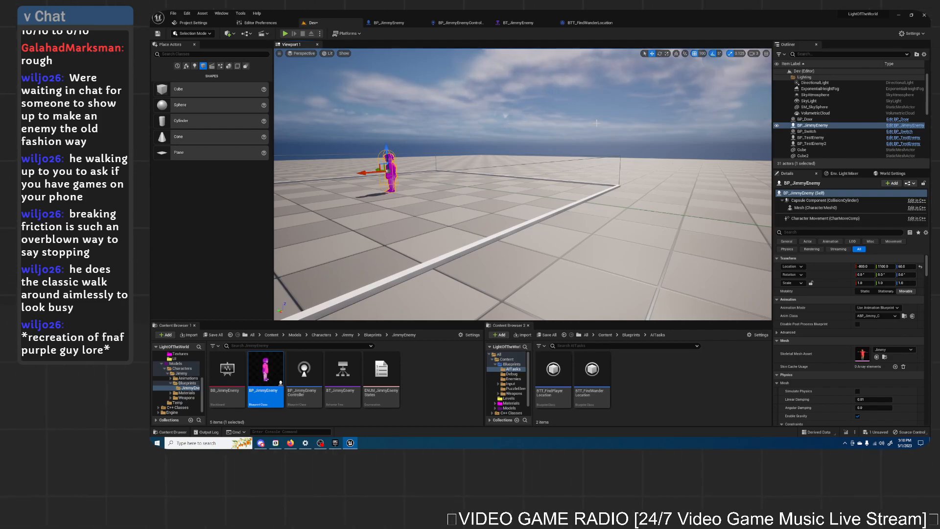
key(f)
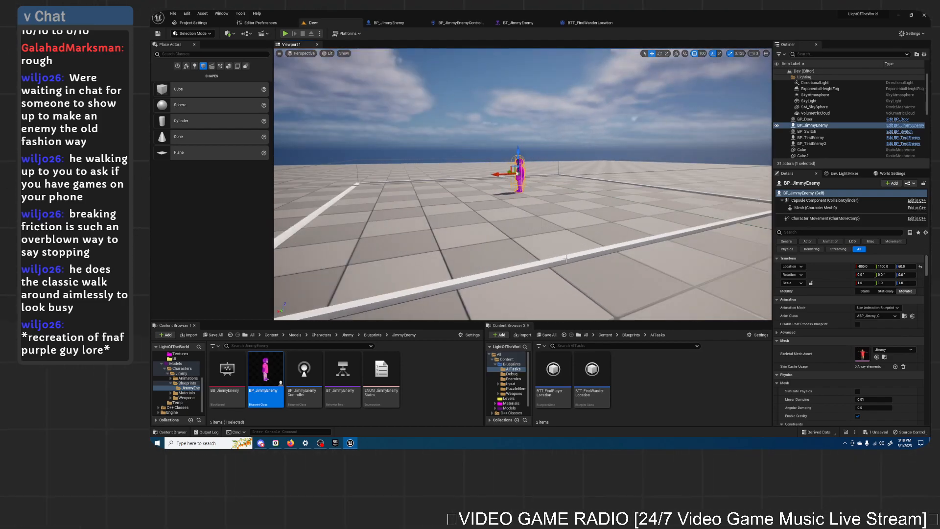
Step: Switch to Firefox, watch the Melee AI tutorial, then return to Unreal Editor and view the enemy's area in the level
click(290, 442)
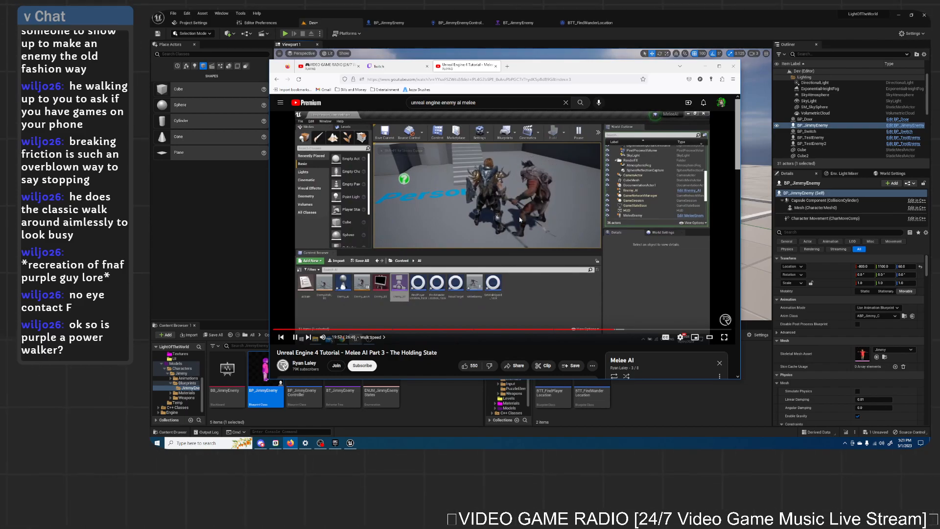
click(705, 66)
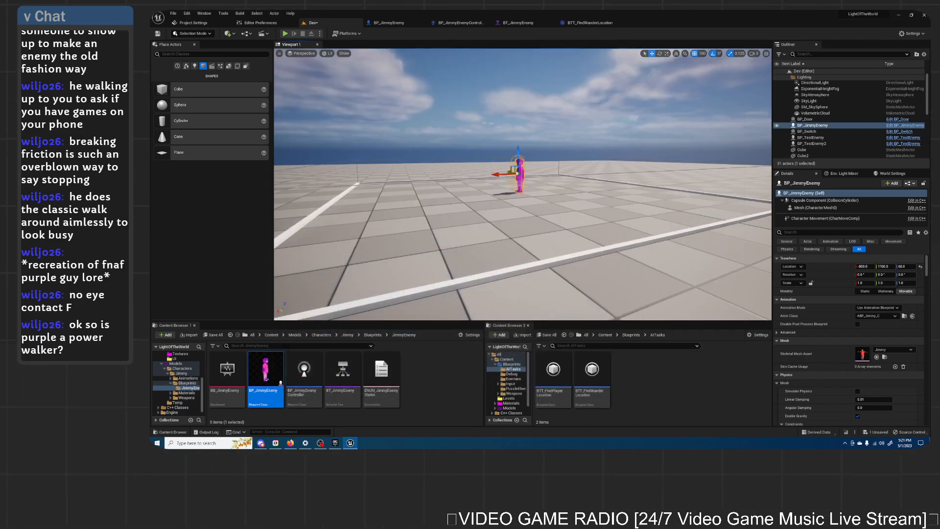
right_drag(513, 59, 519, 53)
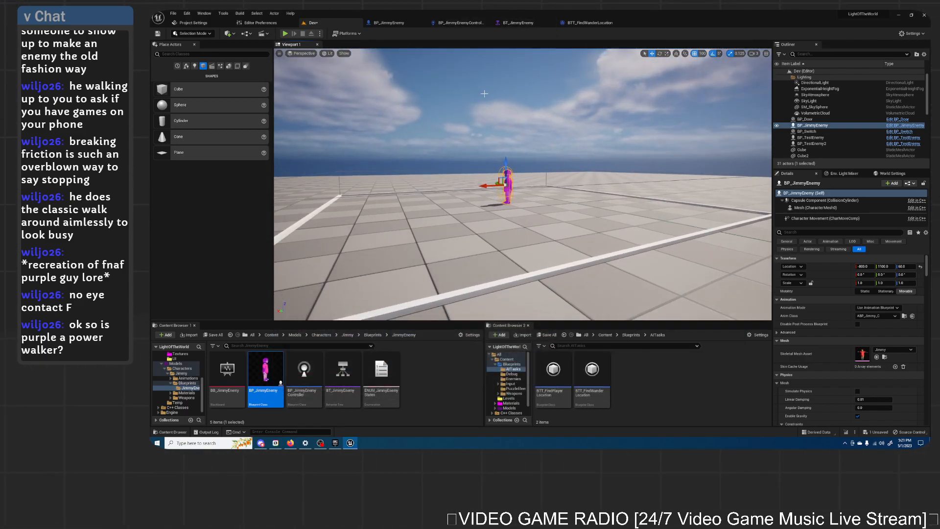
key(s)
mouse_move(510, 113)
right_down()
mouse_move(516, 135)
mouse_move(499, 145)
mouse_move(517, 96)
right_up()
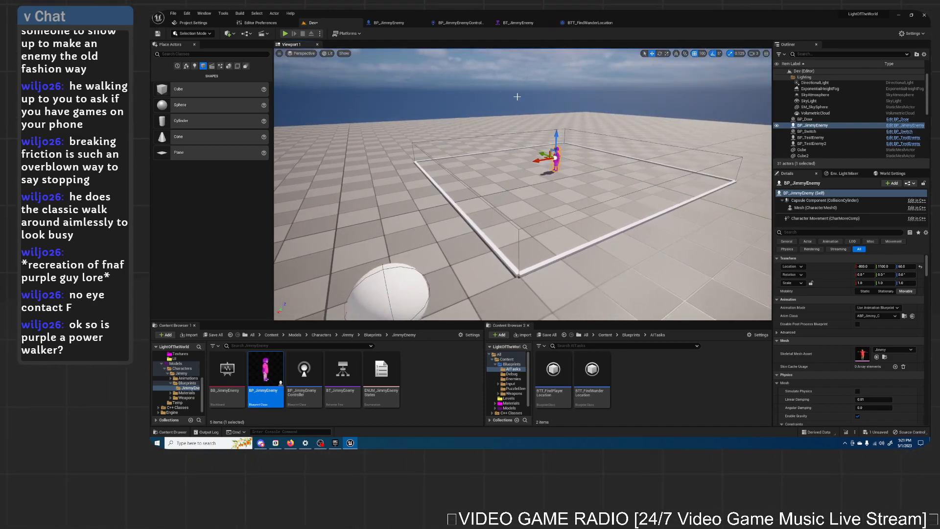
Step: Reposition the Wandering sequence above its Move To task in BT_JimmyEnemy and add a Wait task as its third child
click(516, 23)
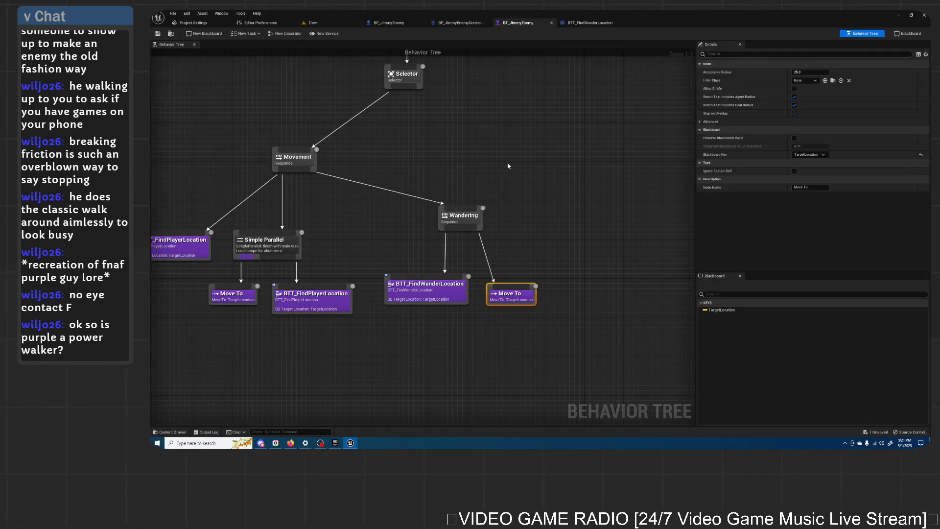
drag(460, 218, 507, 215)
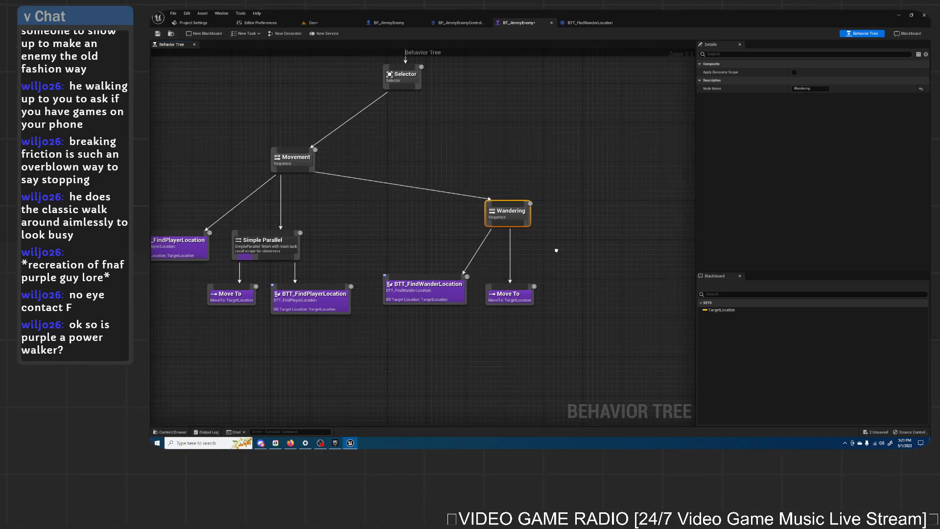
right_drag(556, 250, 483, 250)
drag(437, 224, 499, 277)
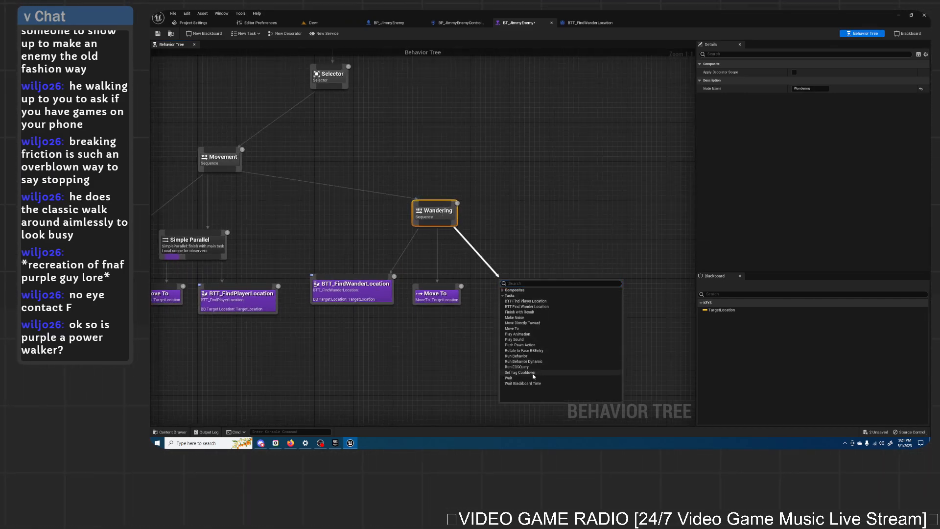
click(509, 377)
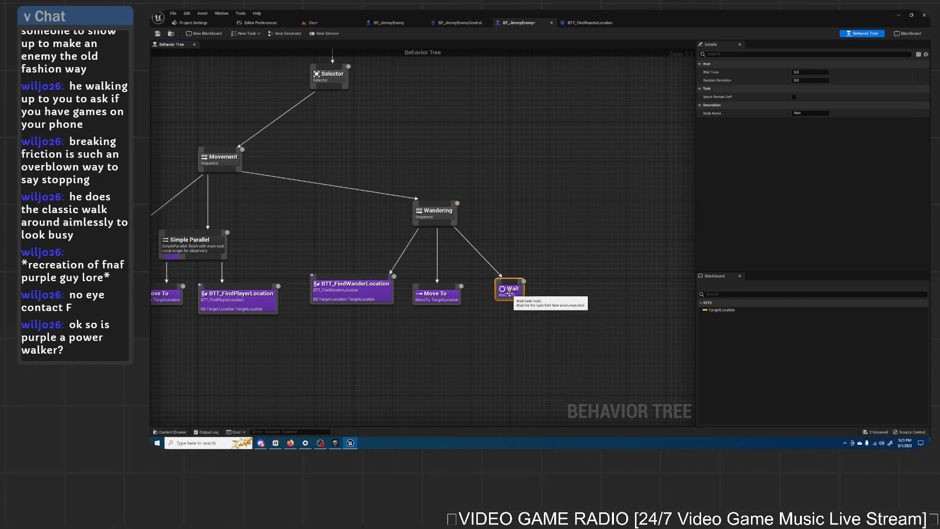
Step: Set the Wait task's Wait Time to 2.0 and Random Deviation to 1.5, align it beside Move To, and save the tree
text(2)
click(804, 80)
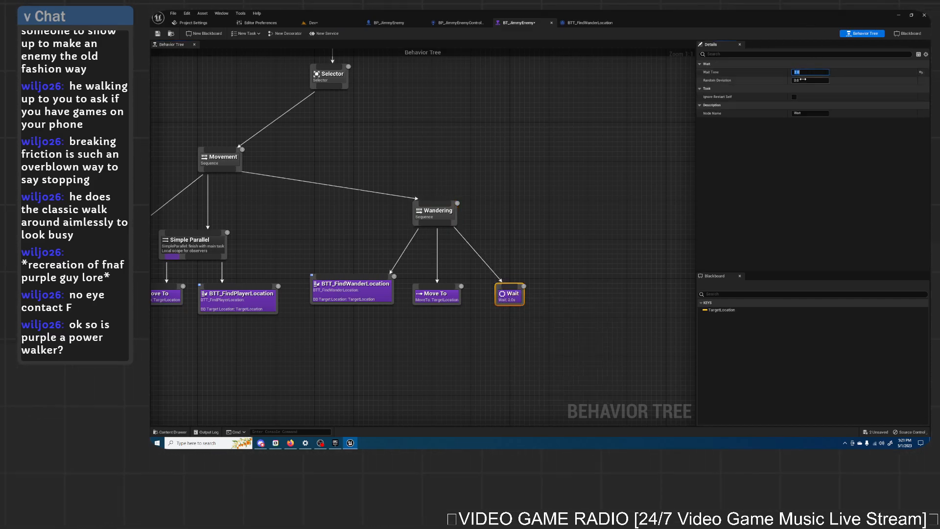
text(1.5)
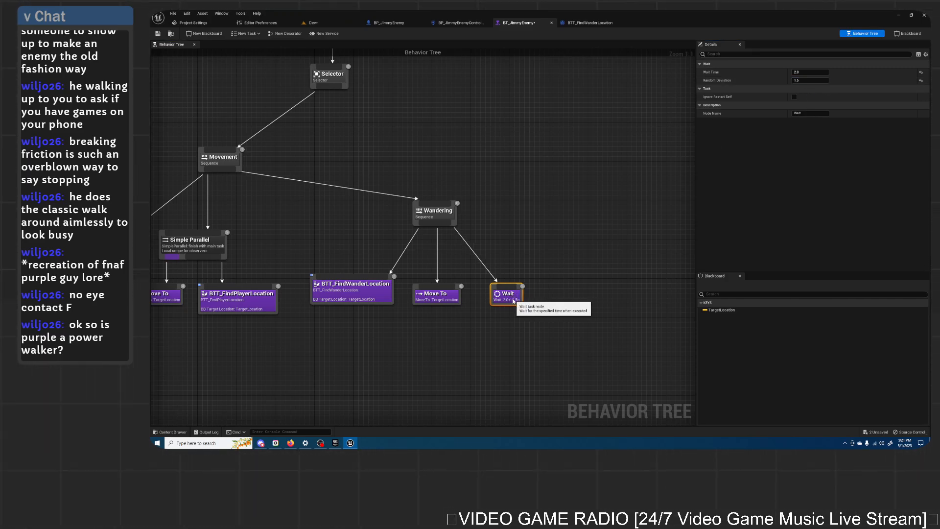
click(539, 295)
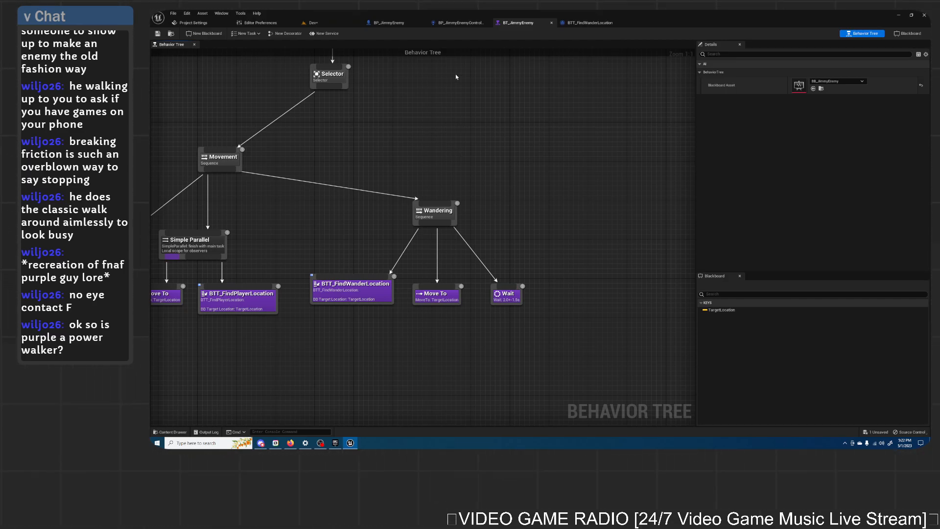
Step: Play the Dev level, run the player around the Jimmy enemy to observe its wandering with pauses and its chase, and stop the session
click(388, 22)
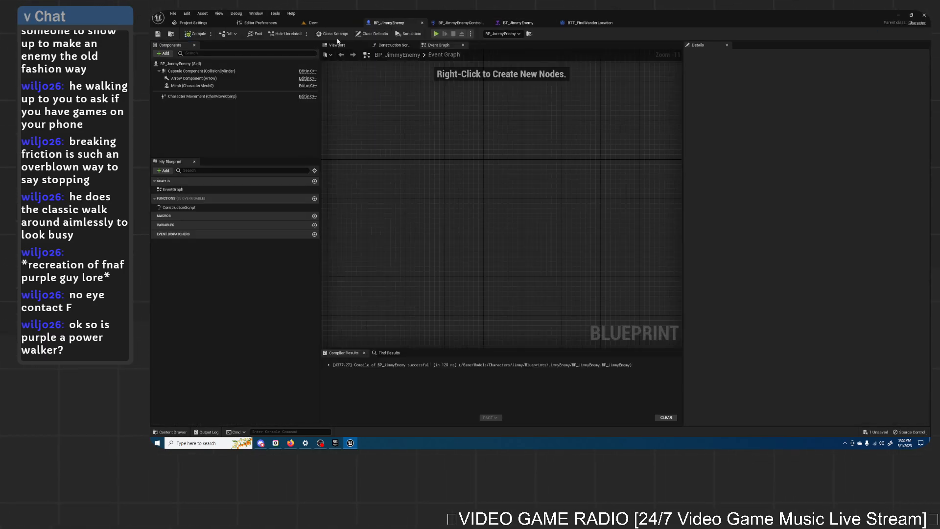
click(312, 22)
click(285, 33)
key(d)
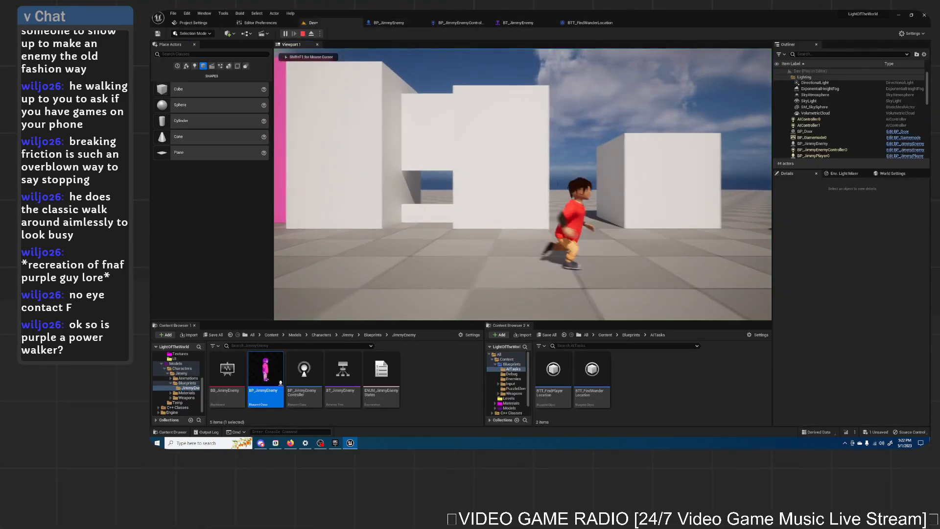
key(w)
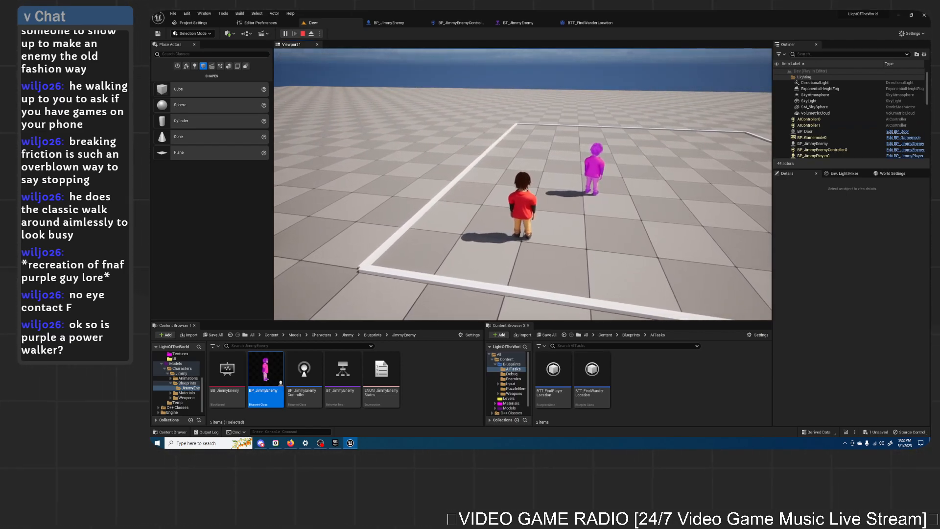
key(d)
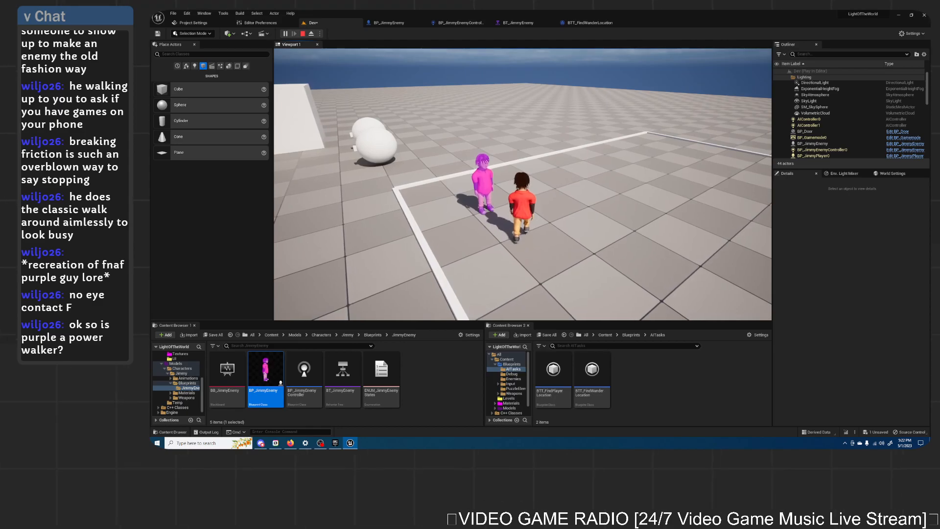
key(w)
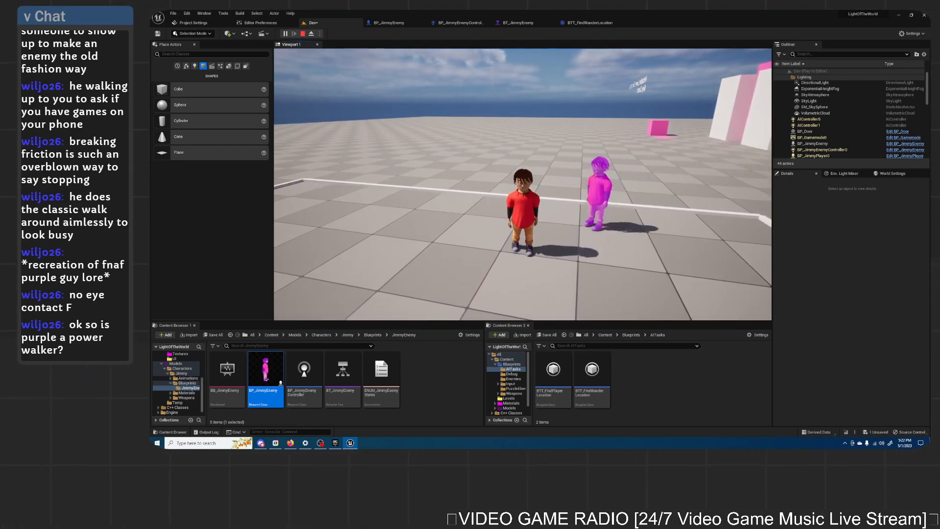
key(a)
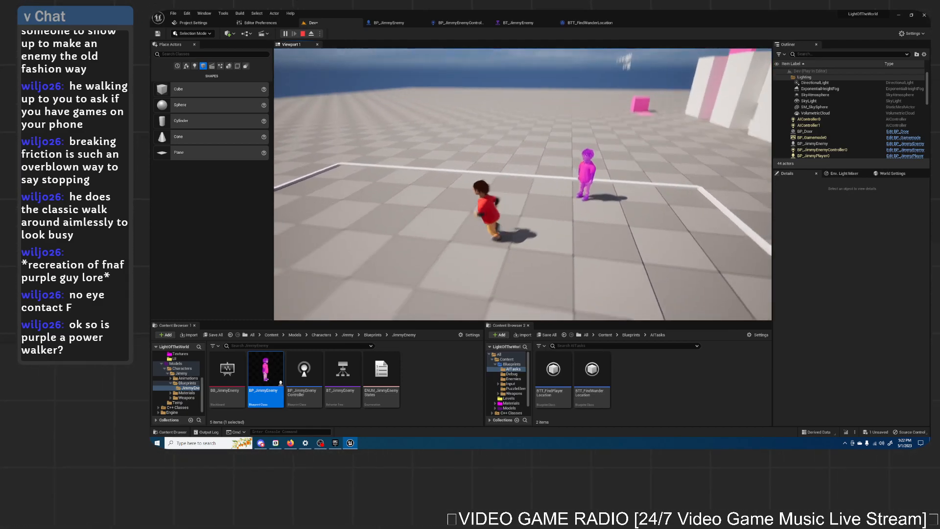
key(s)
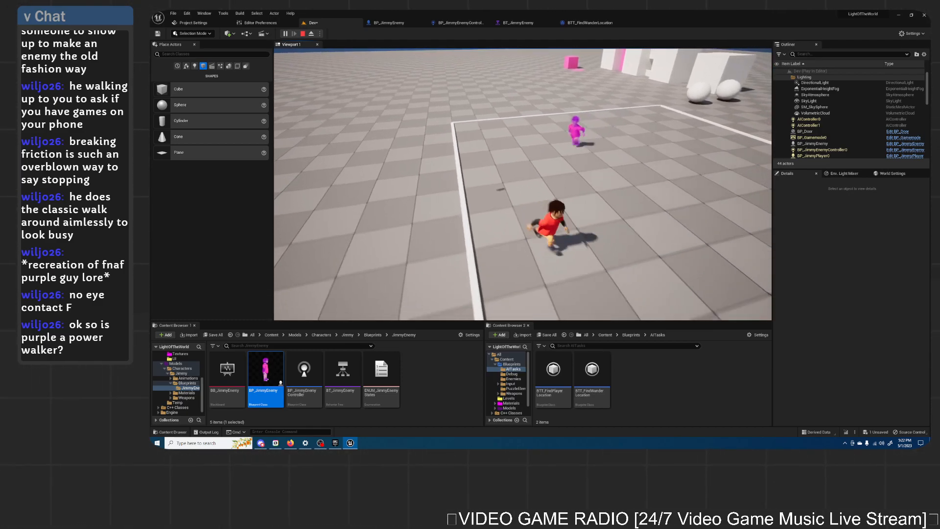
key(d)
key(d)
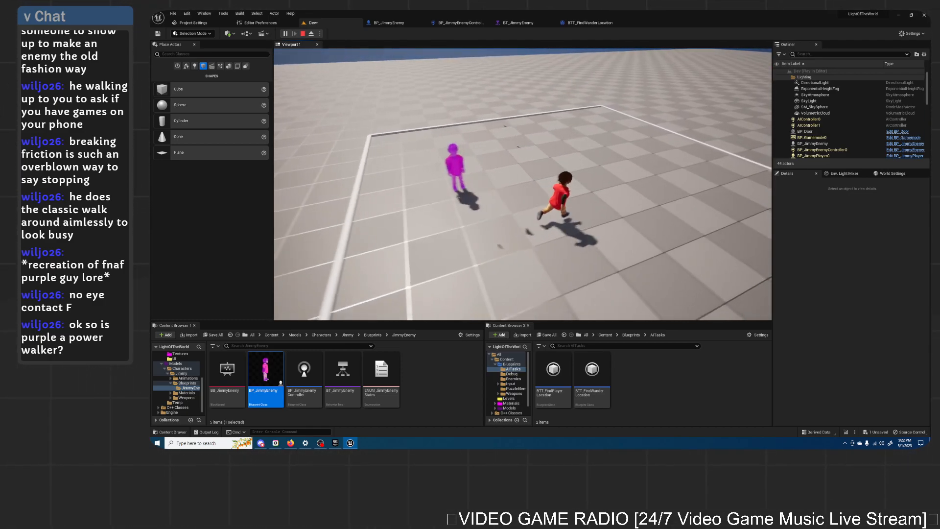
key(w)
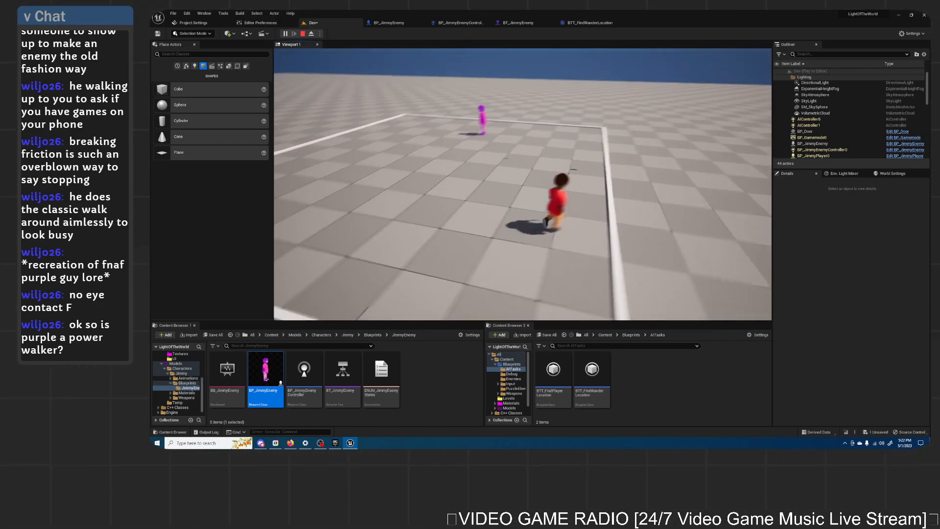
key(a)
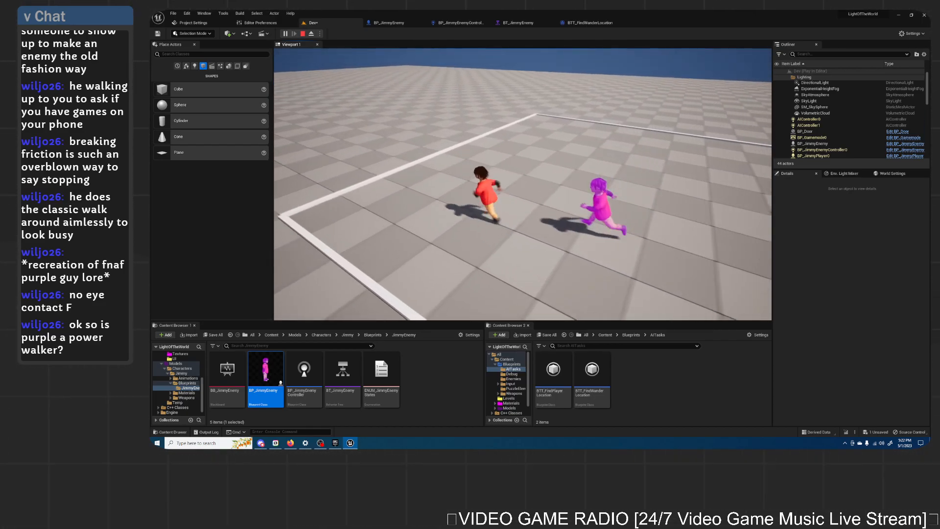
key(Escape)
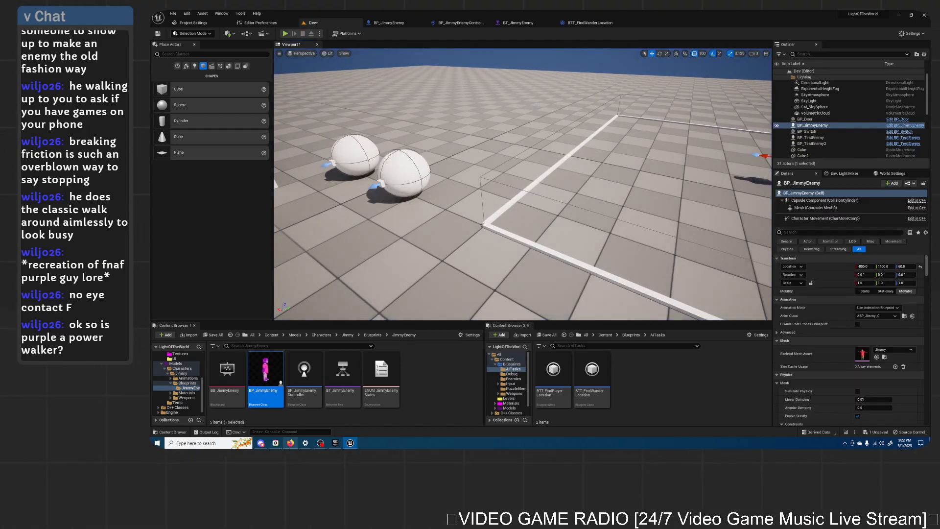
Step: Switch to Firefox and watch the Melee AI Part 3 tutorial's Random Location chapter, replaying the part that builds the SetAnchorLocation task
click(291, 442)
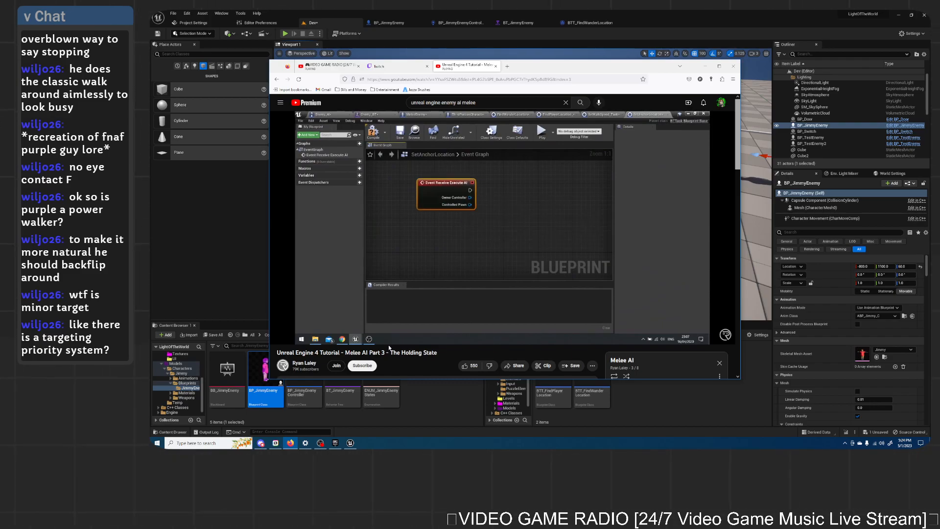
click(468, 215)
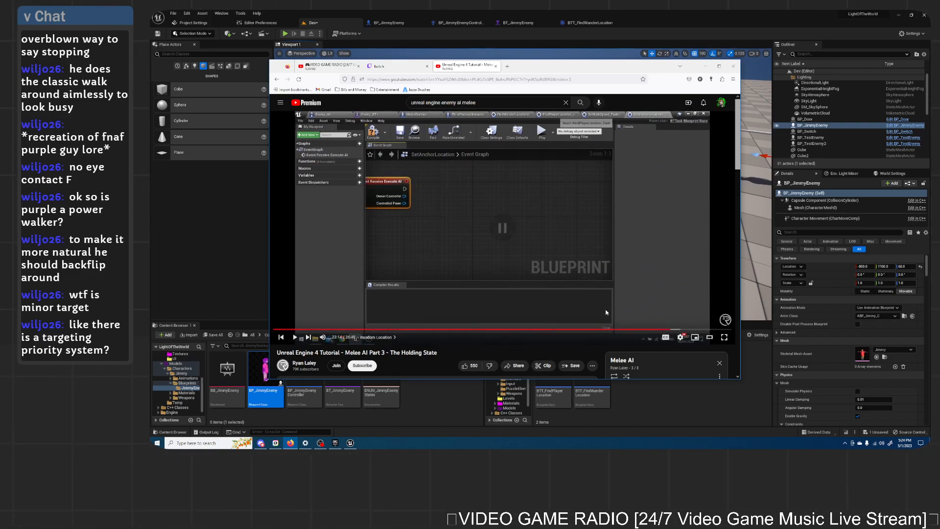
click(665, 329)
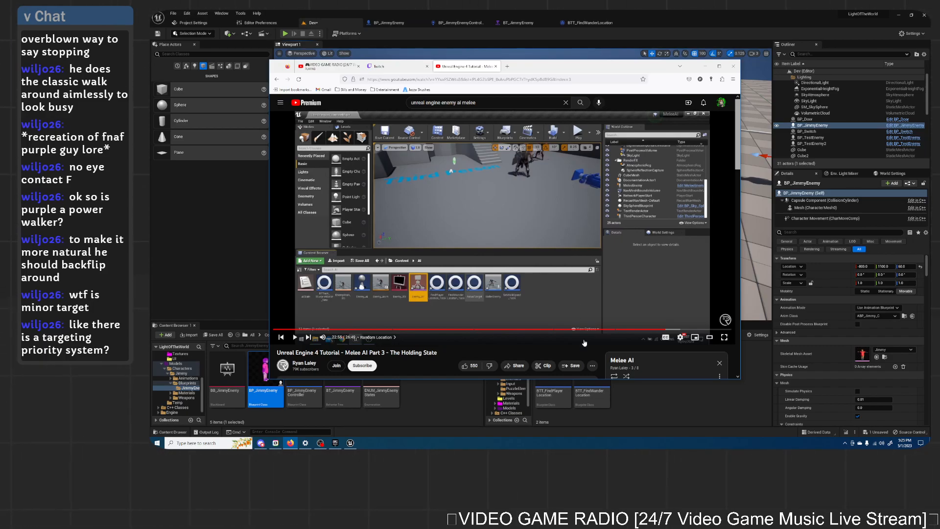
click(667, 327)
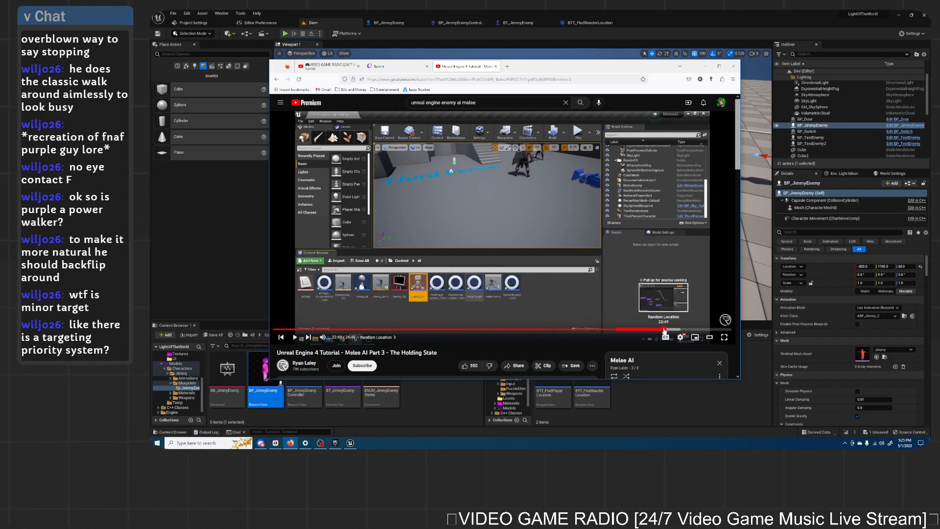
click(570, 241)
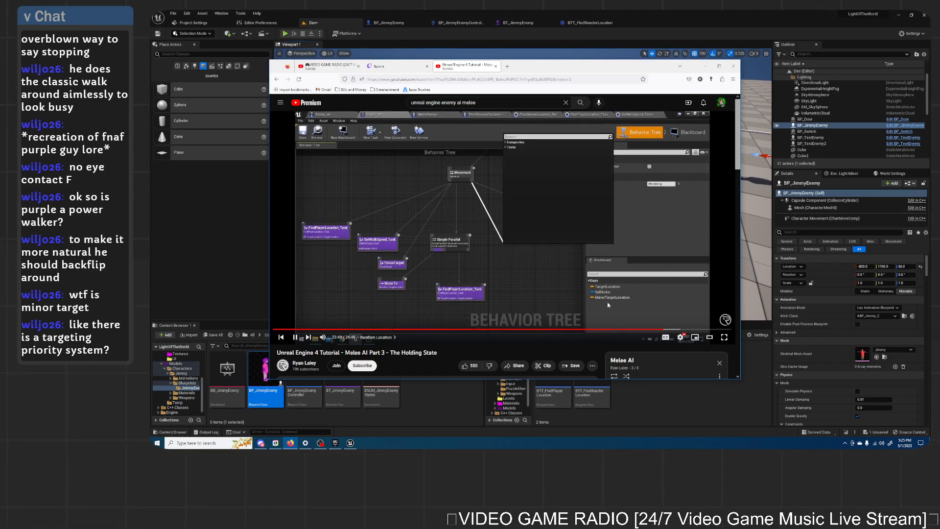
click(481, 266)
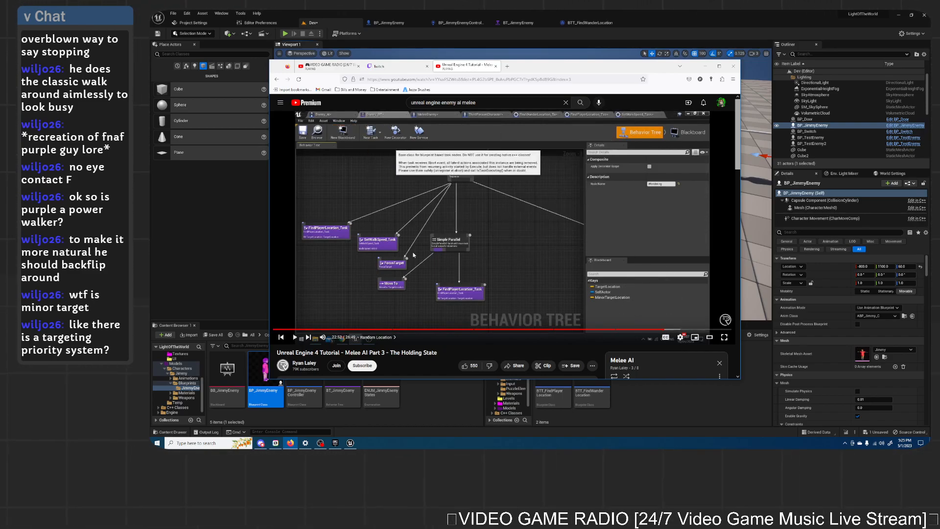
click(295, 338)
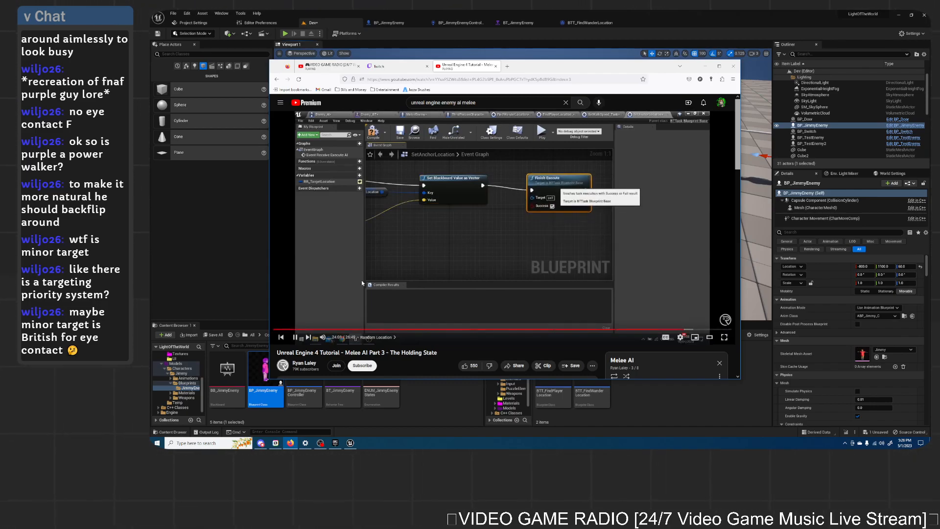
click(407, 258)
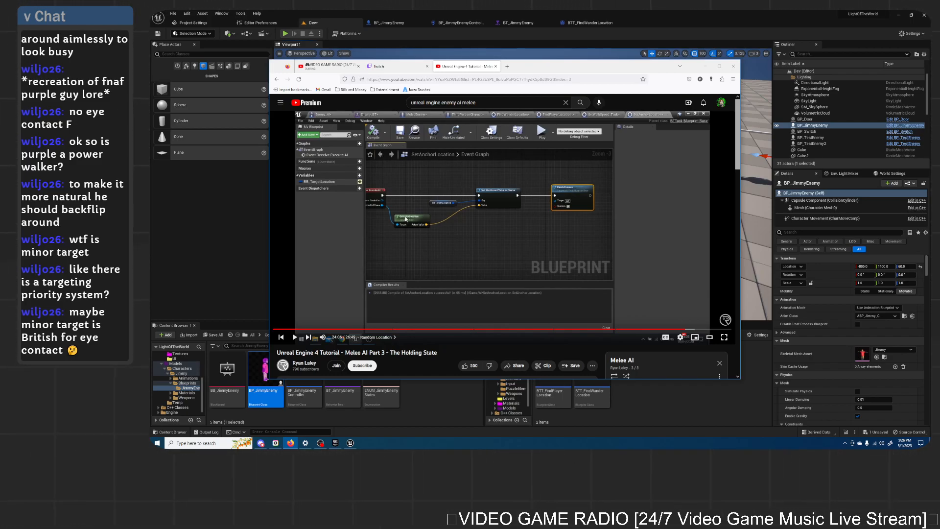
click(490, 238)
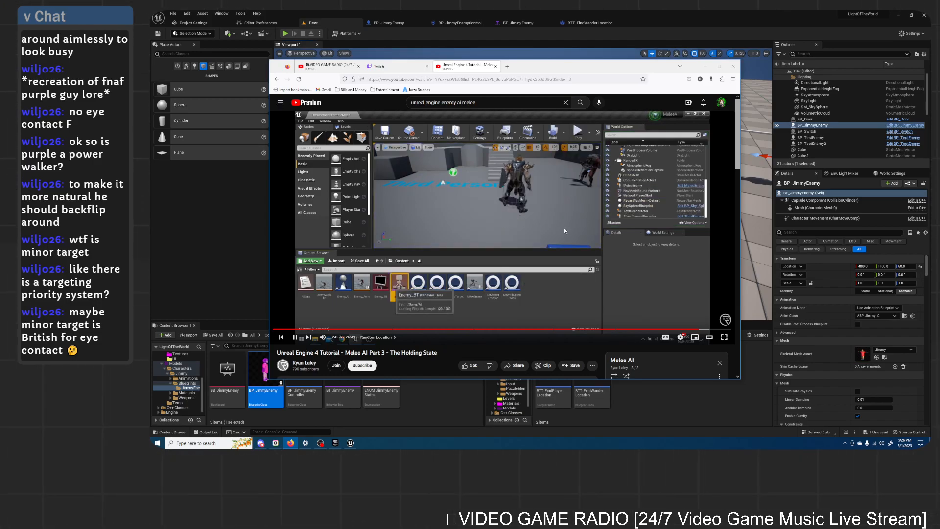
Step: Return to Unreal Editor and move the Wandering sequence with its three child tasks farther from Simple Parallel in BT_JimmyEnemy
click(705, 66)
click(438, 380)
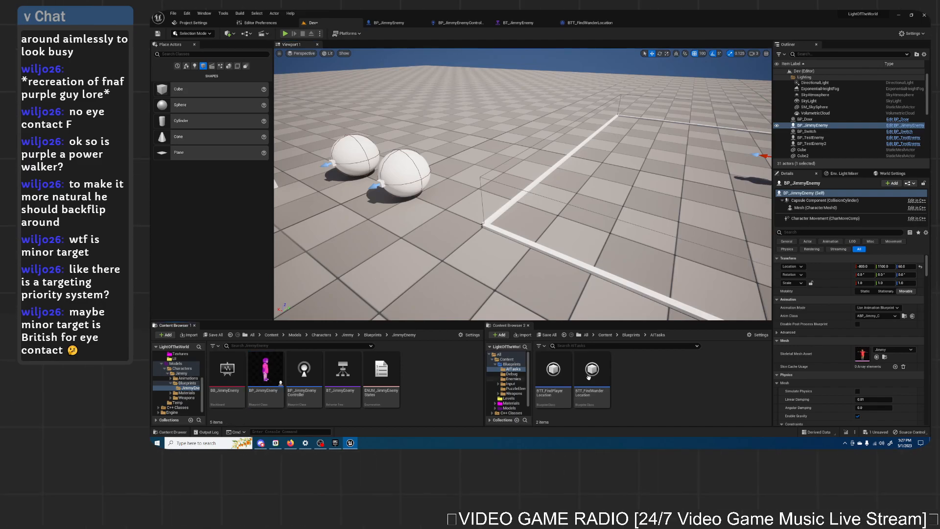
click(647, 384)
click(620, 22)
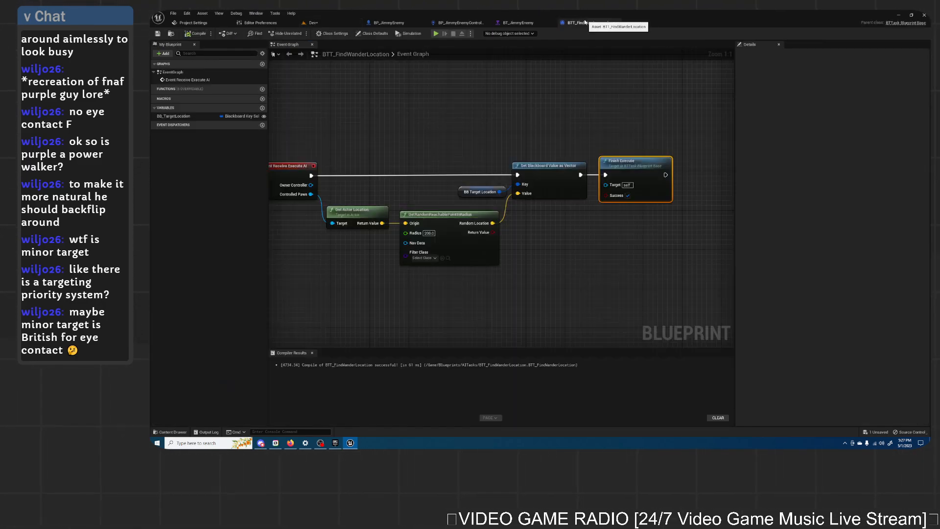
click(518, 23)
right_drag(405, 255, 521, 250)
drag(611, 348, 648, 269)
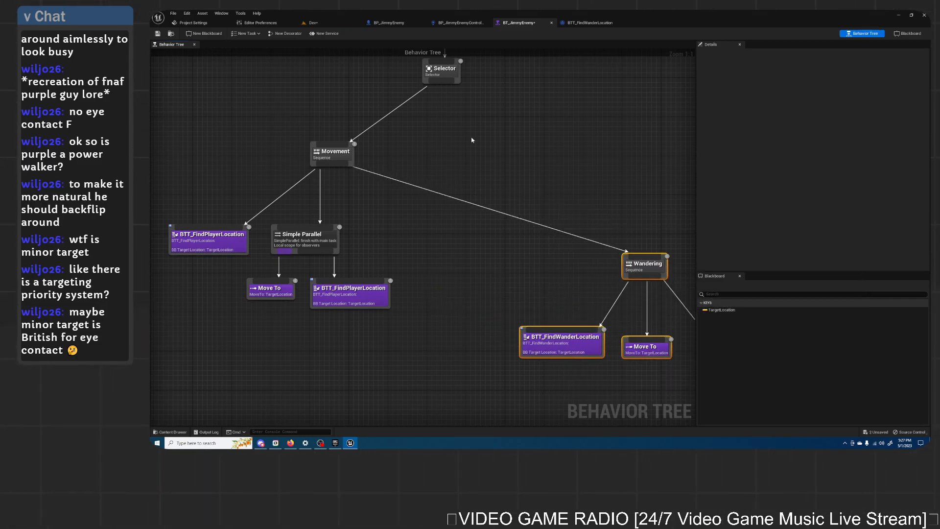
click(331, 20)
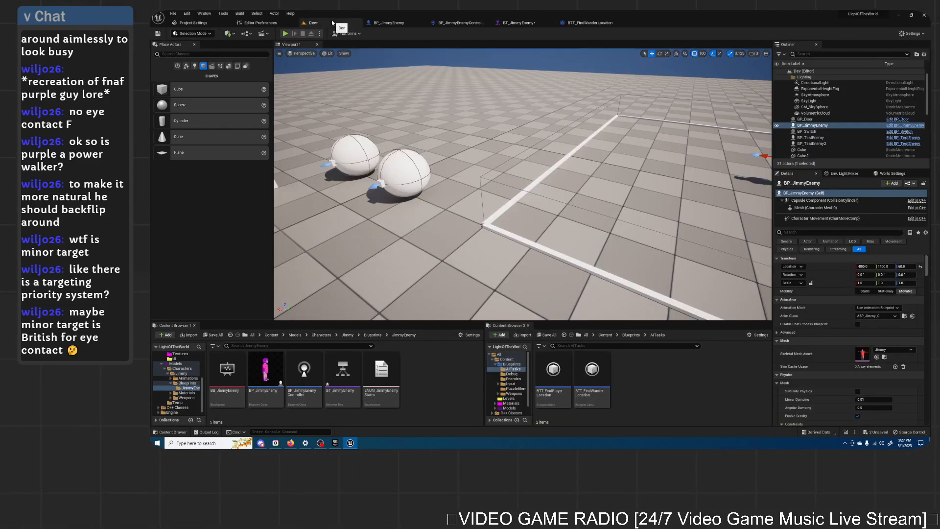
click(519, 23)
click(227, 249)
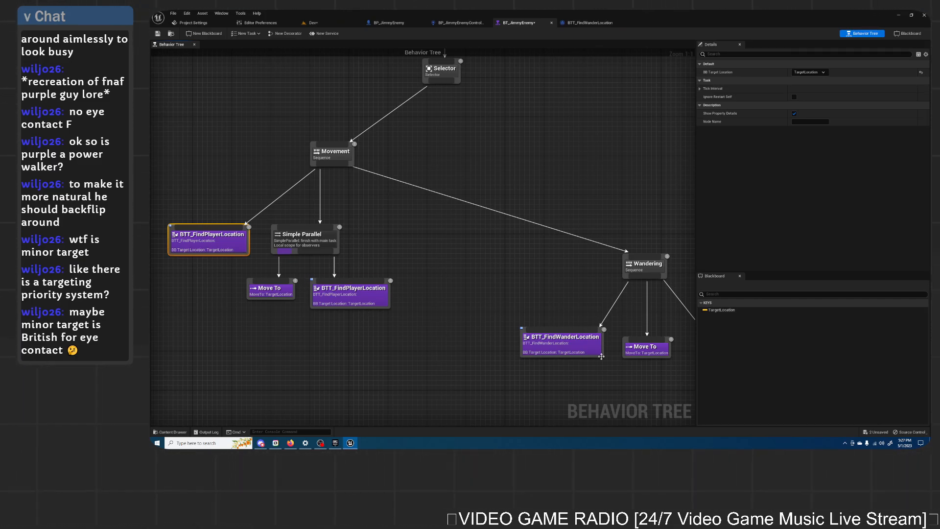
right_drag(601, 356, 556, 357)
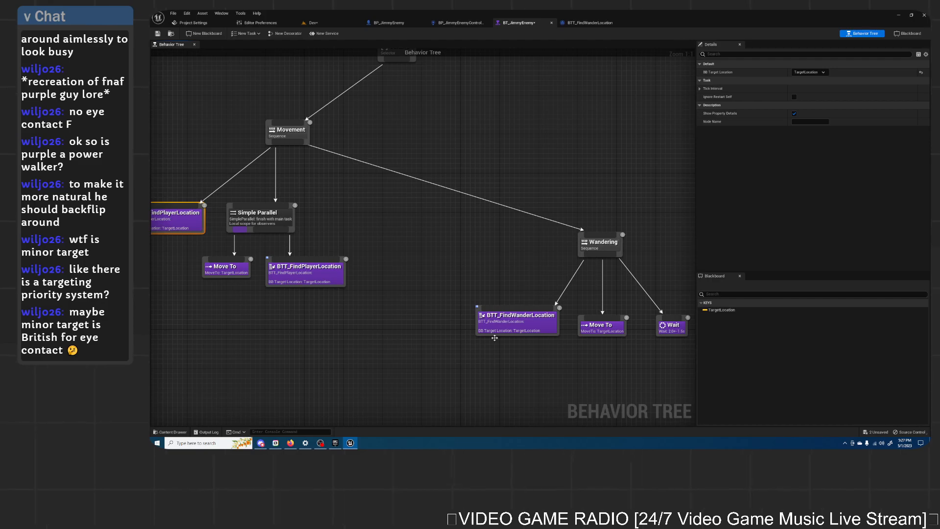
Step: Switch to Firefox, rewatch where the tutorial places the SetAnchorLocation task under Movement, and return to Unreal Editor
click(292, 443)
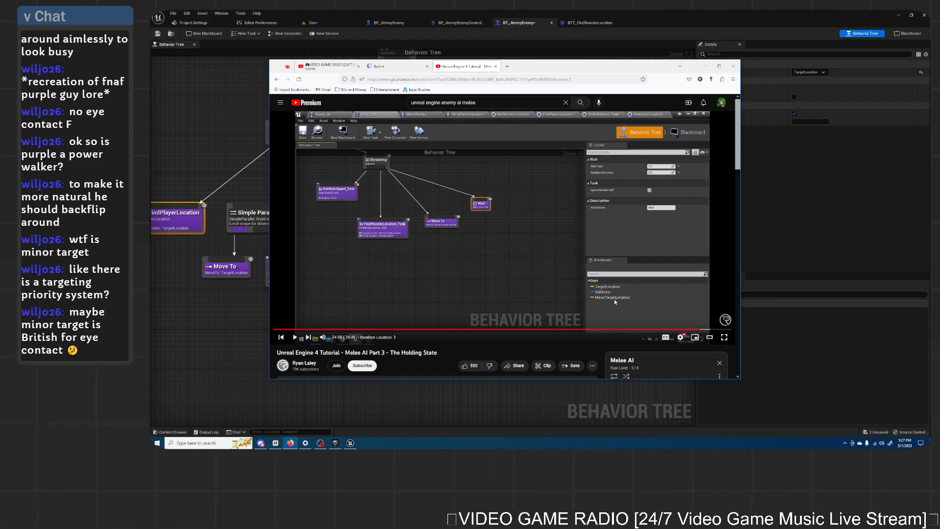
click(706, 284)
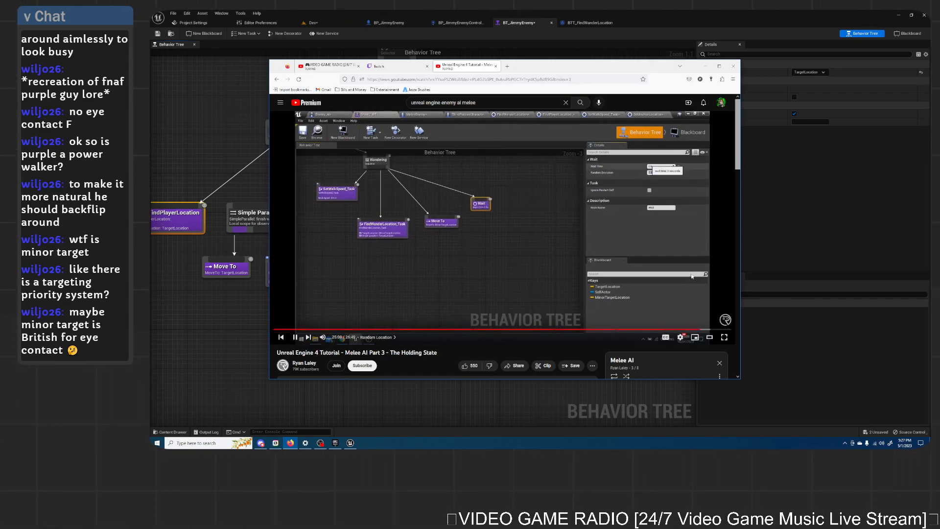
click(689, 330)
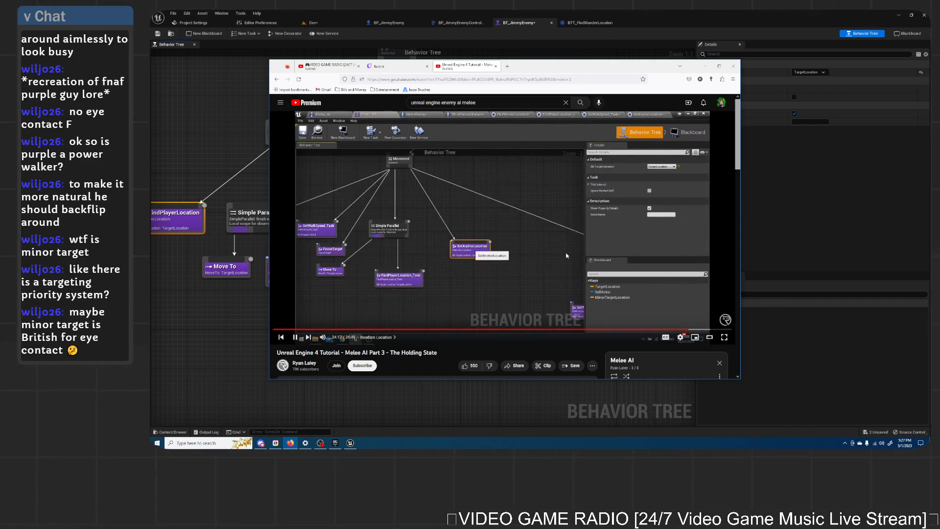
click(485, 225)
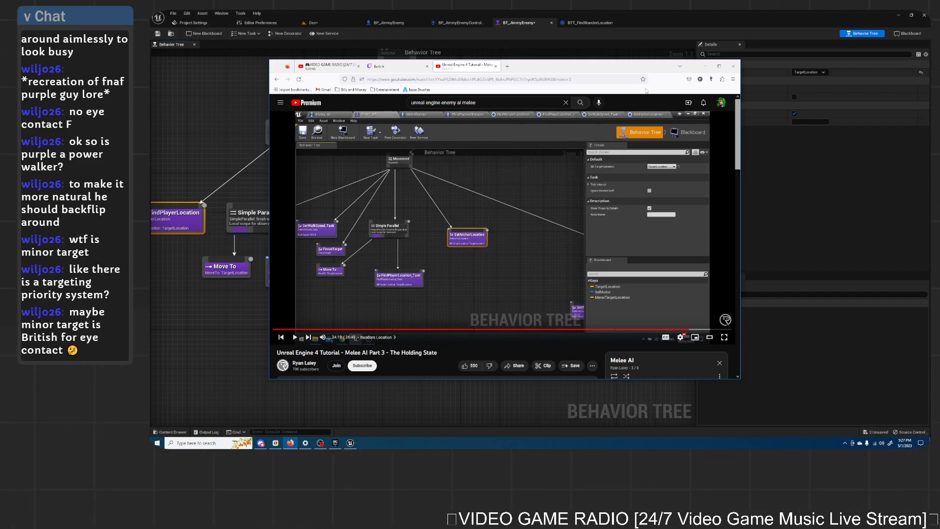
click(660, 13)
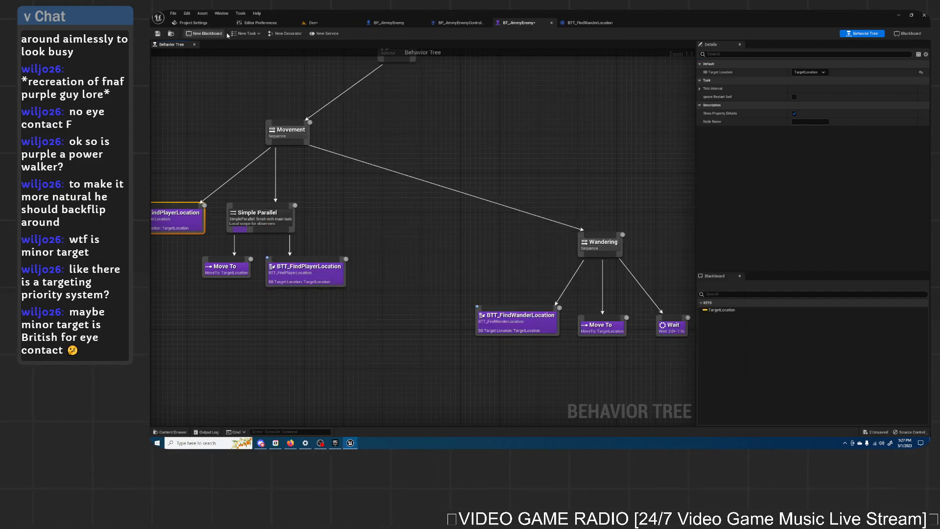
Step: Create a new blueprint-based behavior tree task named BTT_FindAnchorLocation in the Blueprints/AITasks folder
click(246, 33)
click(255, 62)
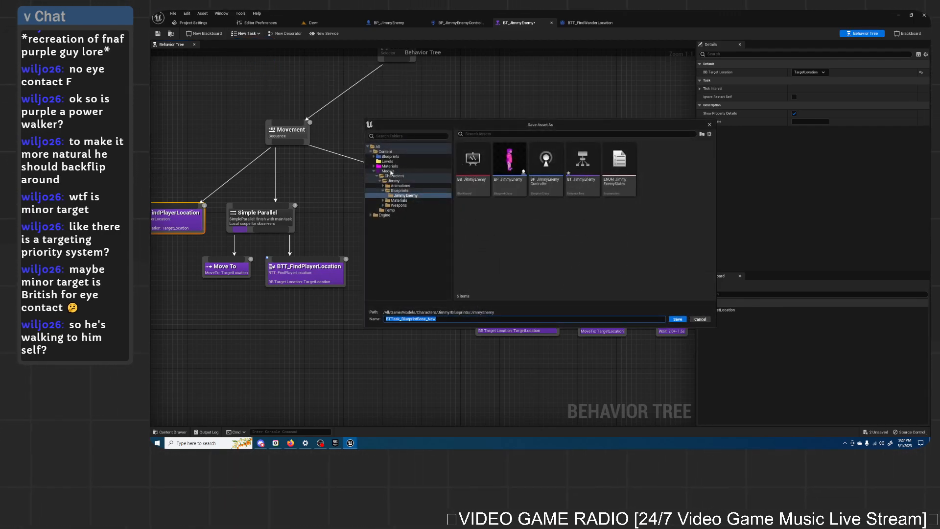
click(378, 156)
double_click(472, 159)
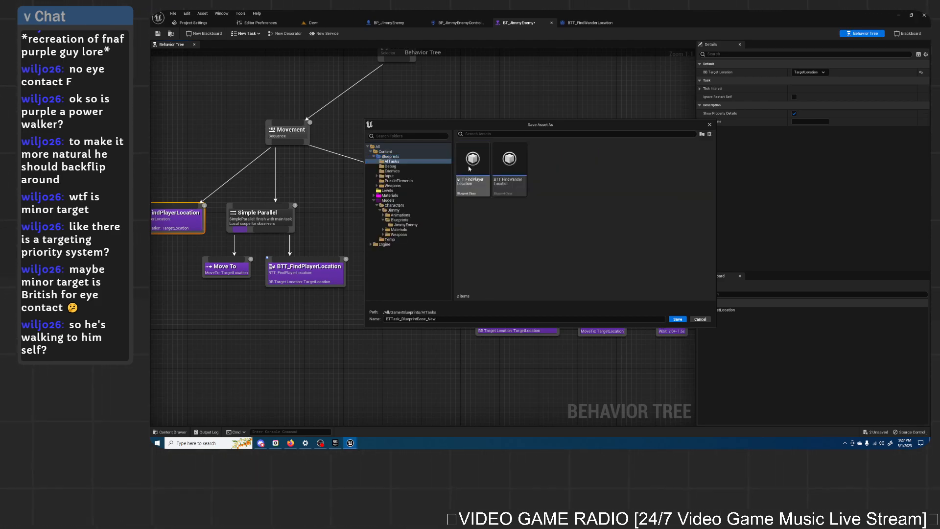
click(509, 164)
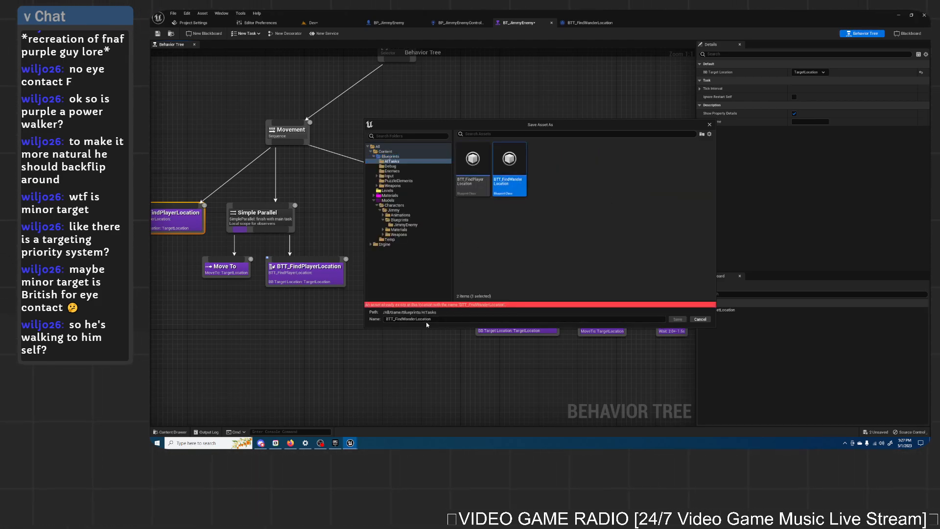
drag(407, 323, 403, 325)
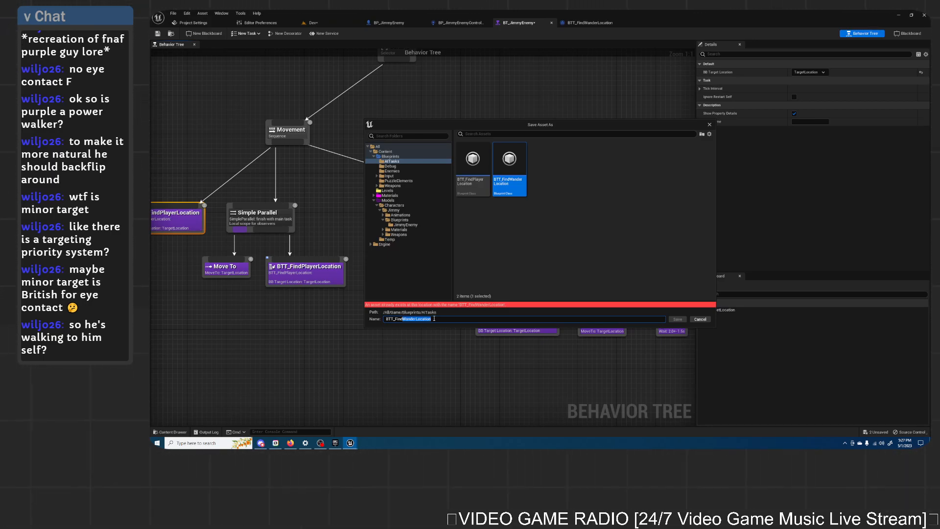
text(Ancho)
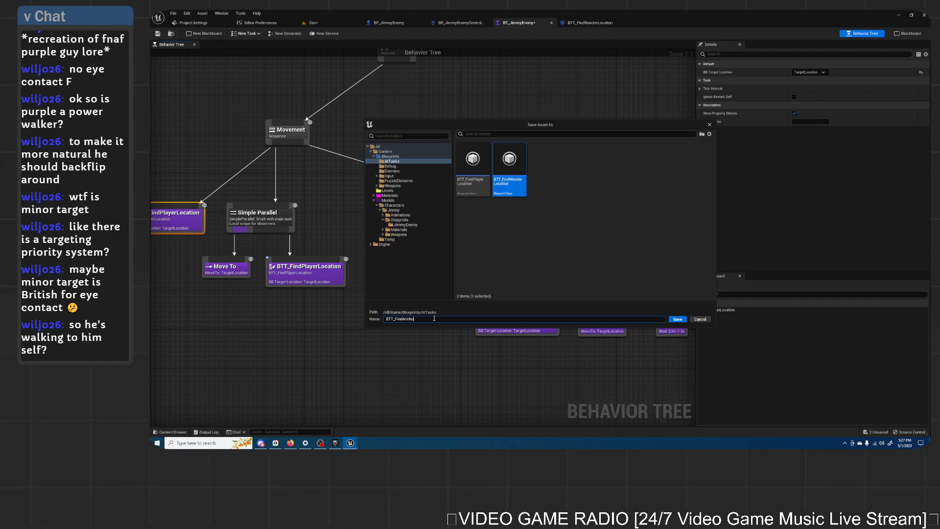
text(rLocation)
key(Return)
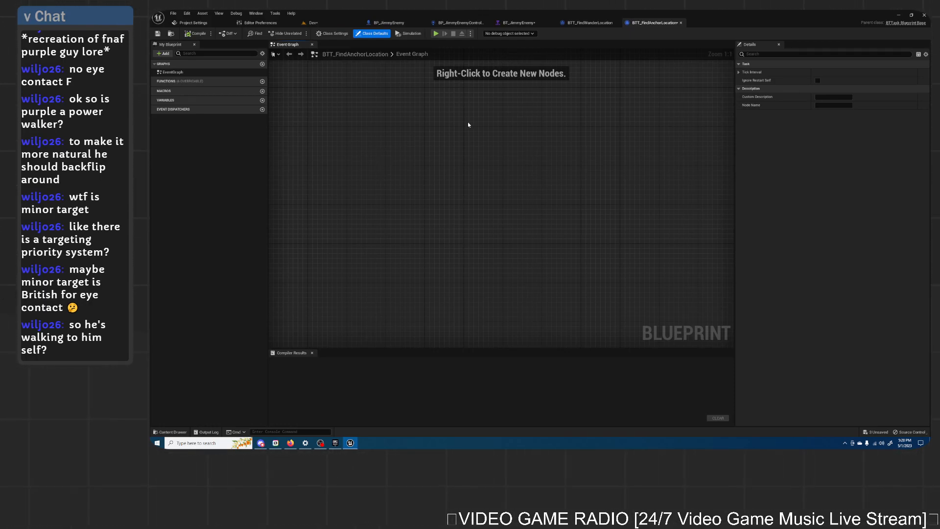
click(529, 23)
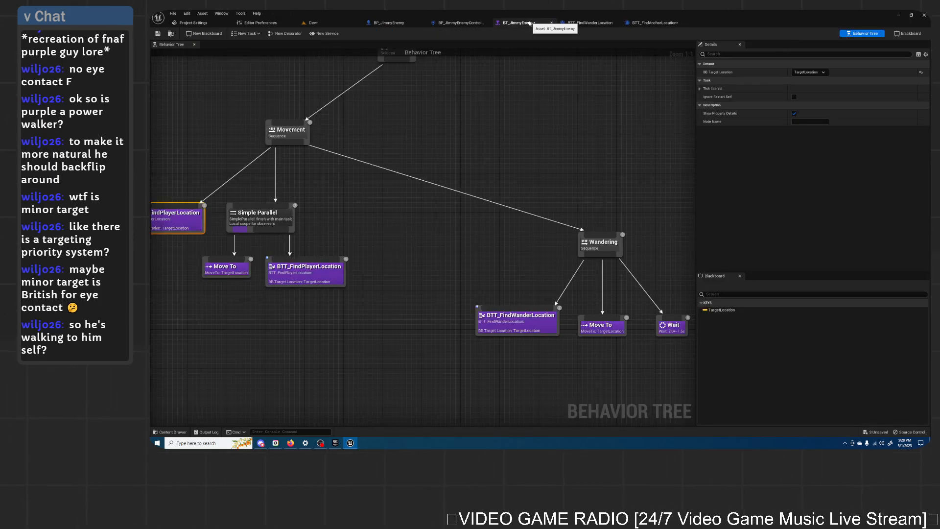
click(340, 276)
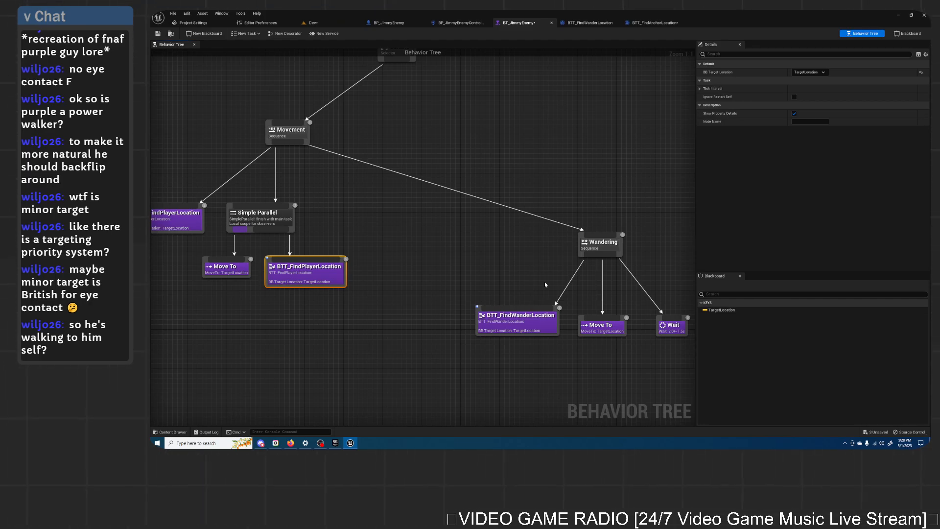
click(676, 23)
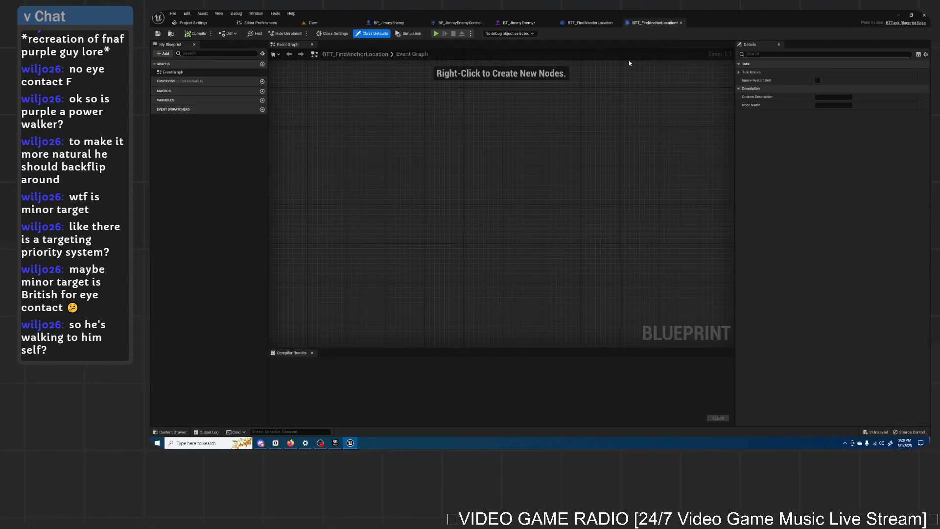
Step: Add an Event Receive Execute AI node to BTT_FindAnchorLocation and a Get Actor Location node fed by its Controlled Pawn
right_click(378, 159)
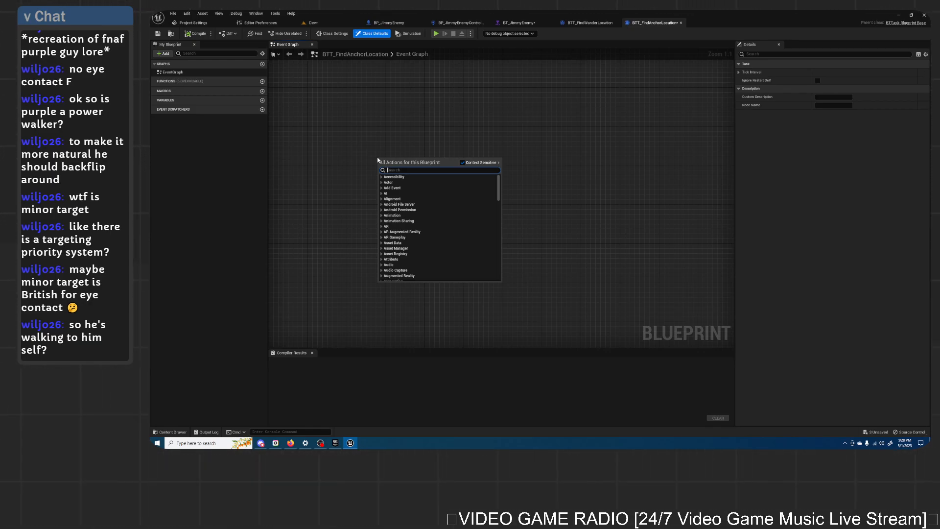
text(execute ai)
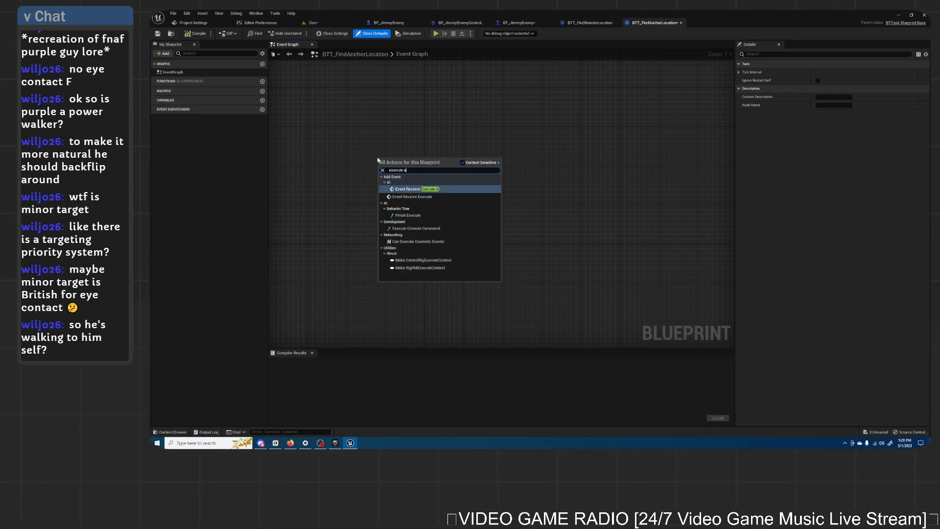
key(Return)
drag(377, 158, 352, 158)
drag(408, 189, 431, 204)
text(get actor locat)
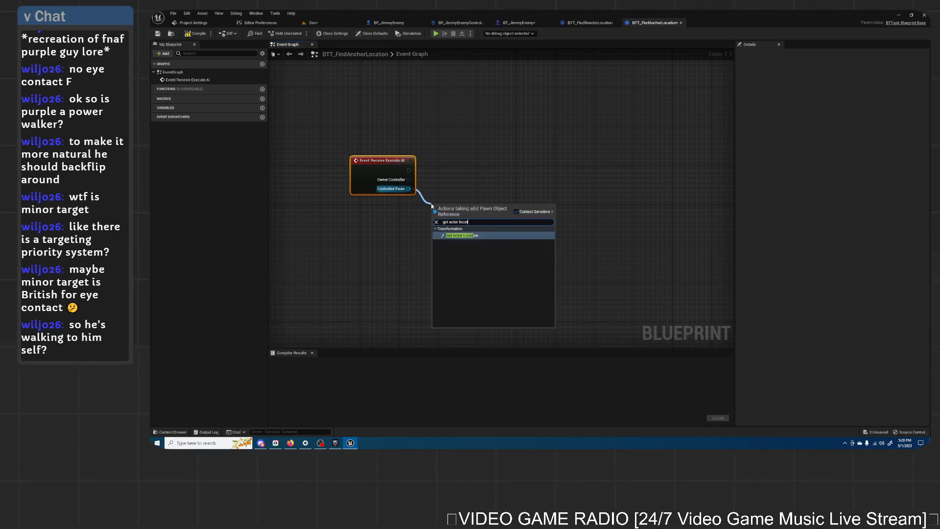
key(Return)
Step: Add a variable named BB_TargetLocation with the type Blackboard Key Selector
click(263, 108)
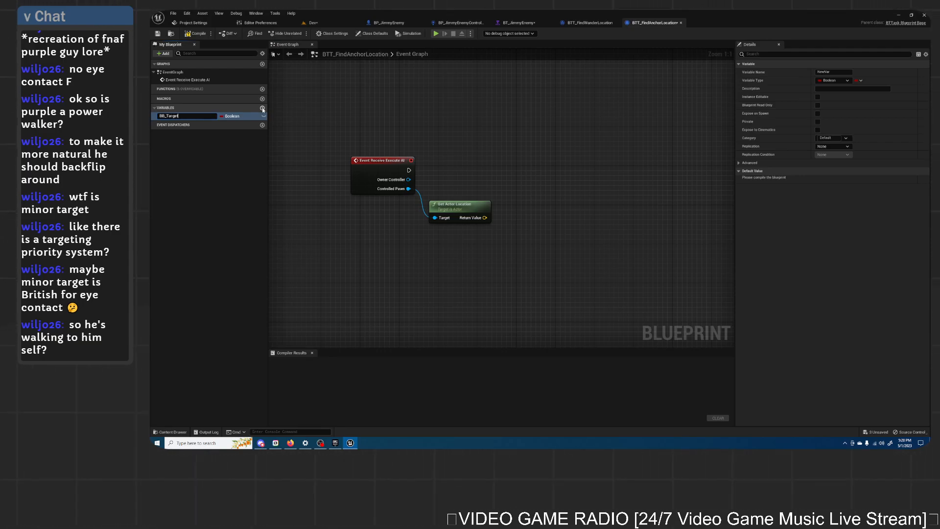
text(BB_TargetLocation)
key(Return)
click(235, 116)
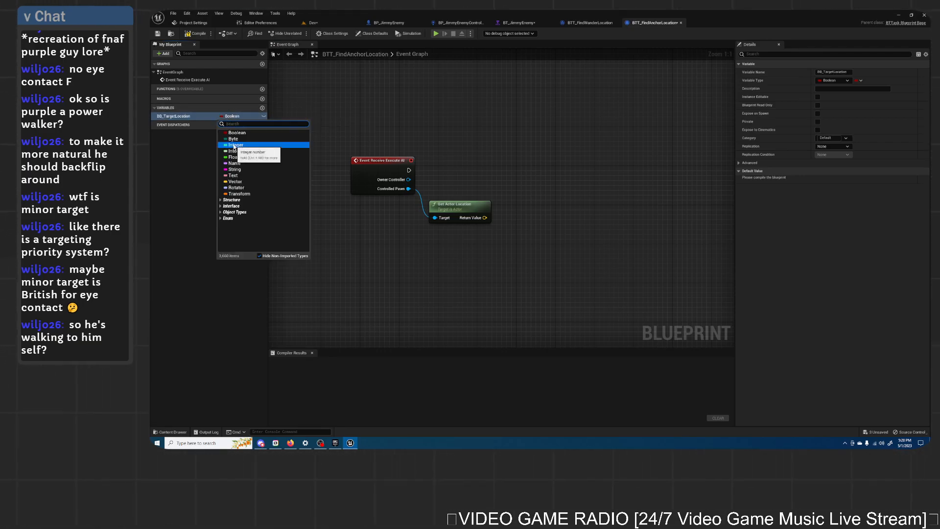
text(black)
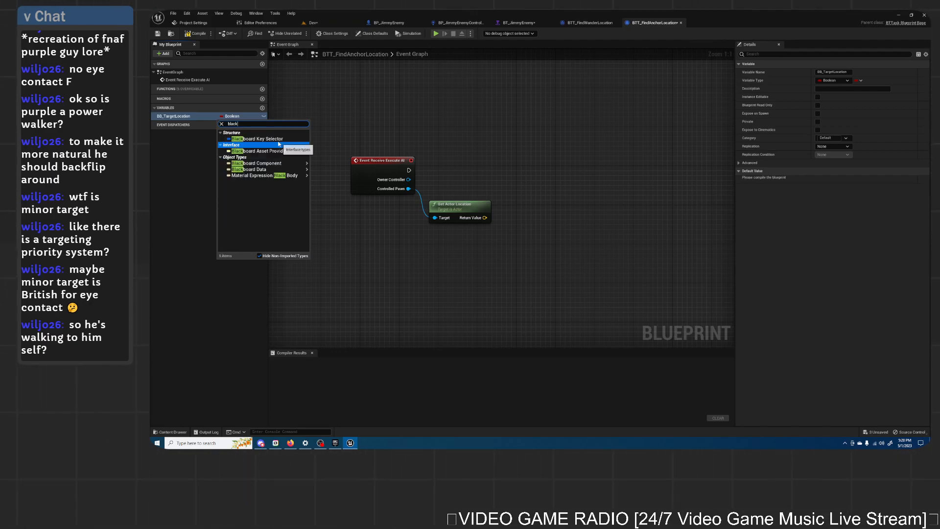
click(257, 139)
Step: Add a Set Blackboard Value as Vector node with BB_TargetLocation as Key and the actor location as Value, executed by the event
drag(186, 116, 471, 184)
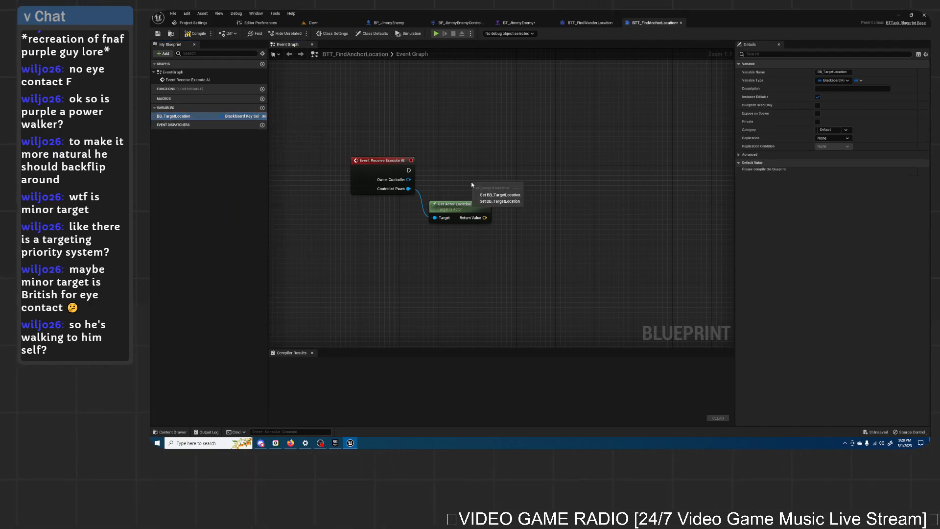
click(492, 188)
right_drag(507, 215, 468, 220)
drag(474, 192, 499, 198)
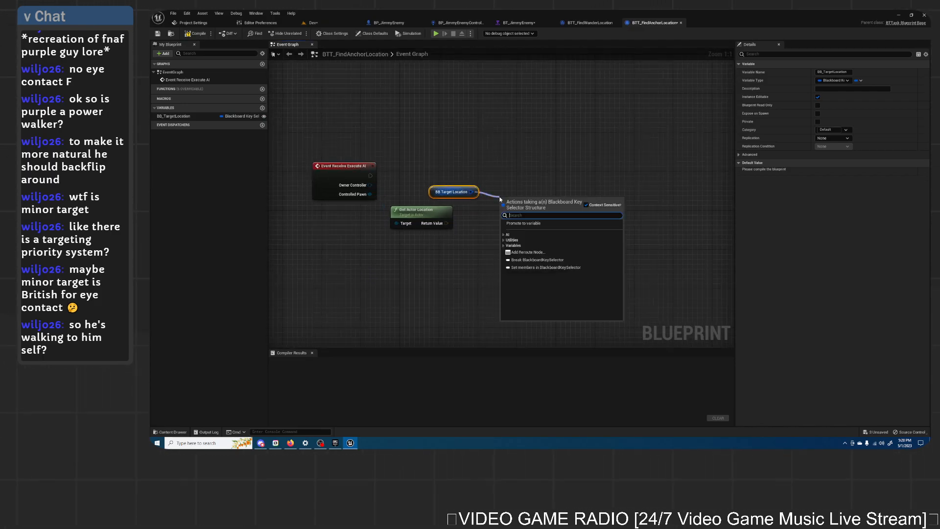
text(set)
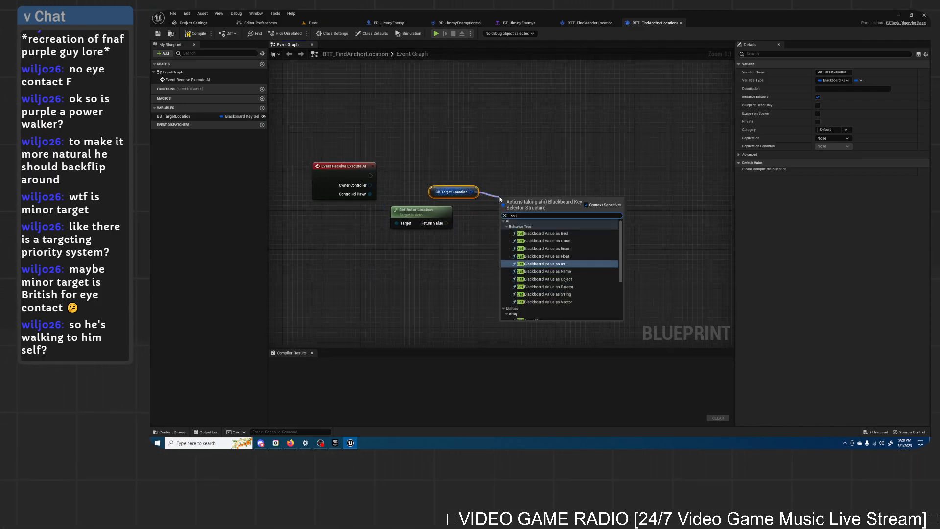
click(543, 301)
drag(446, 223, 371, 176)
drag(517, 201, 517, 166)
Step: Add a Finish Execute node with Success enabled after Set Blackboard Value as Vector, align it, and compile the task
right_drag(517, 166, 398, 171)
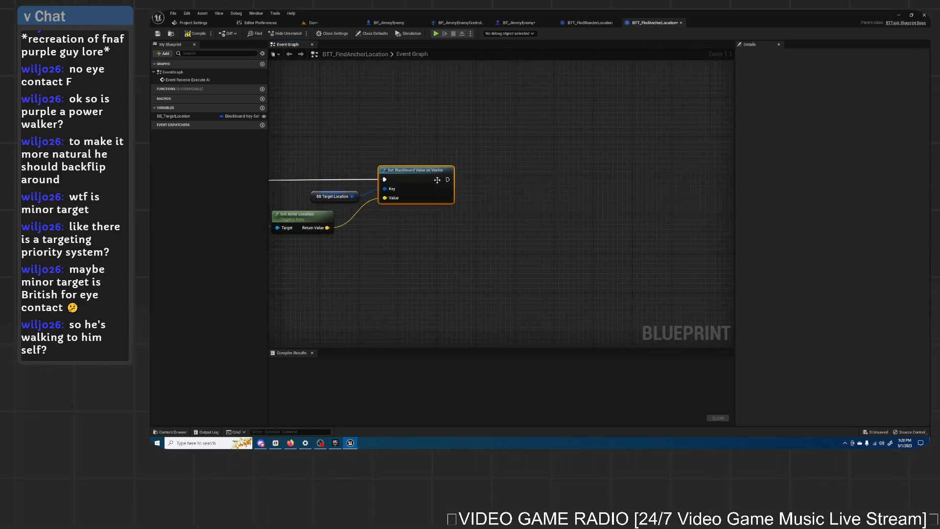
drag(448, 179, 503, 175)
text(finish exe)
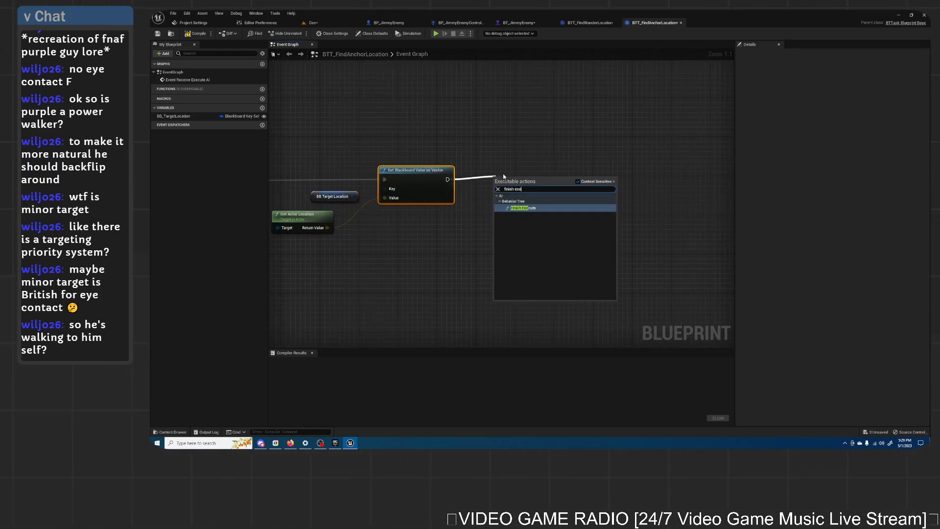
key(Return)
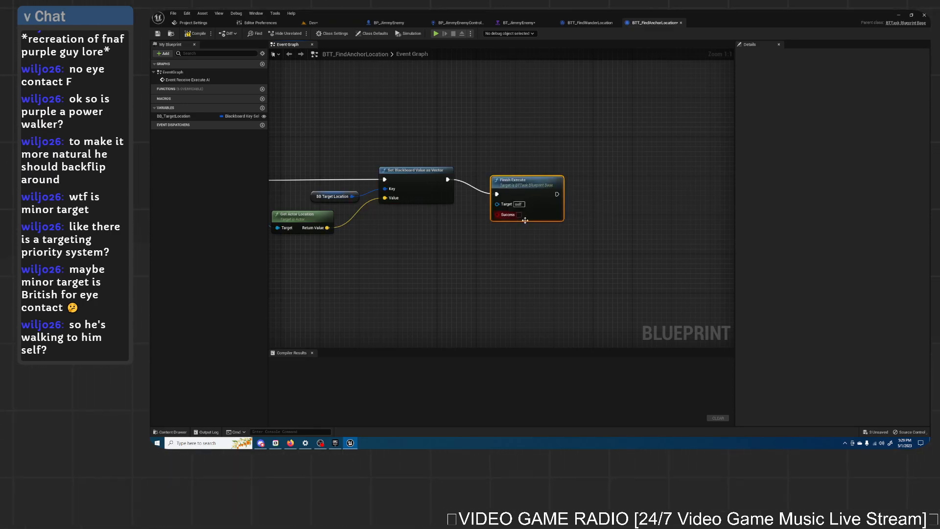
drag(521, 177, 511, 173)
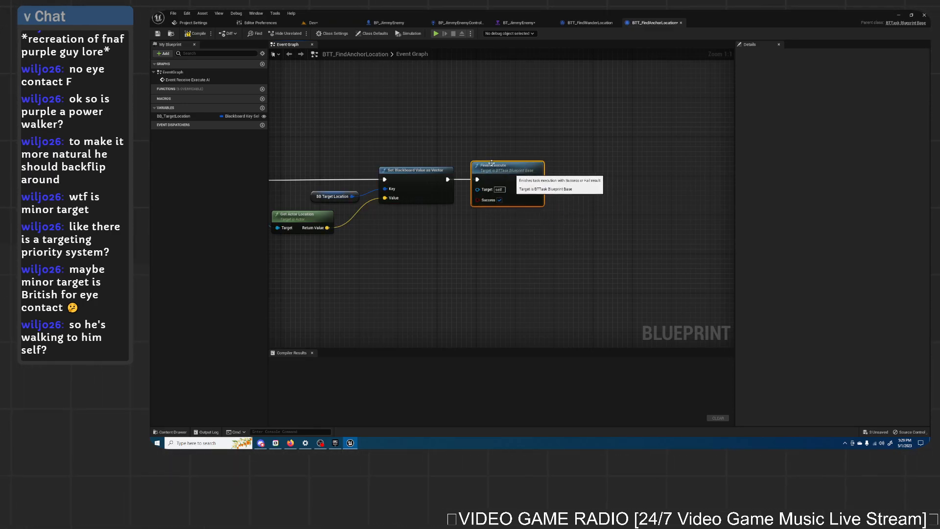
click(193, 34)
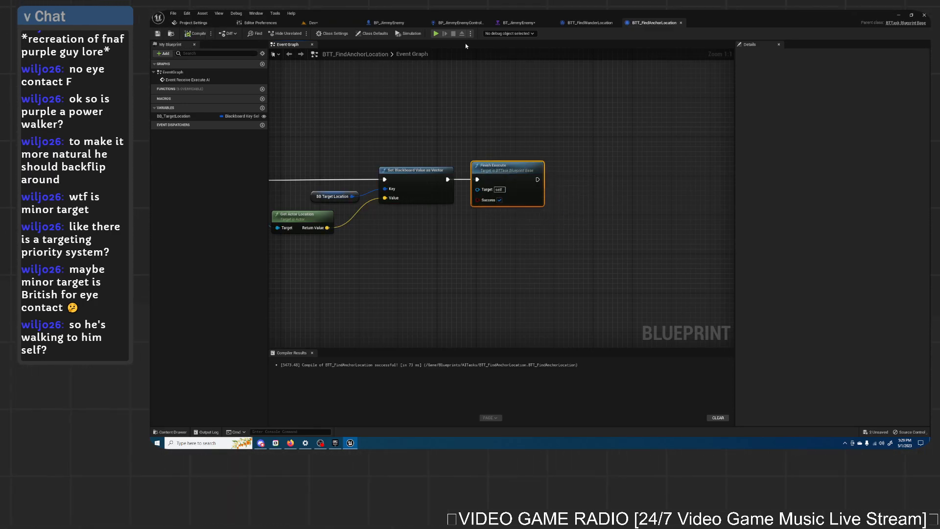
Step: Add the BTT_FindAnchorLocation task under Movement in BT_JimmyEnemy, between Simple Parallel and Wandering
click(518, 22)
right_drag(365, 178, 385, 170)
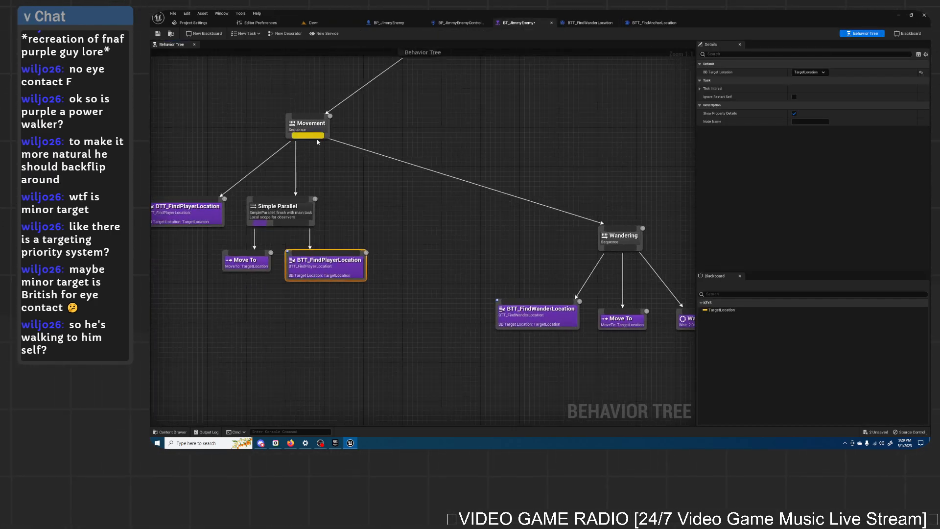
drag(318, 137, 413, 185)
click(430, 203)
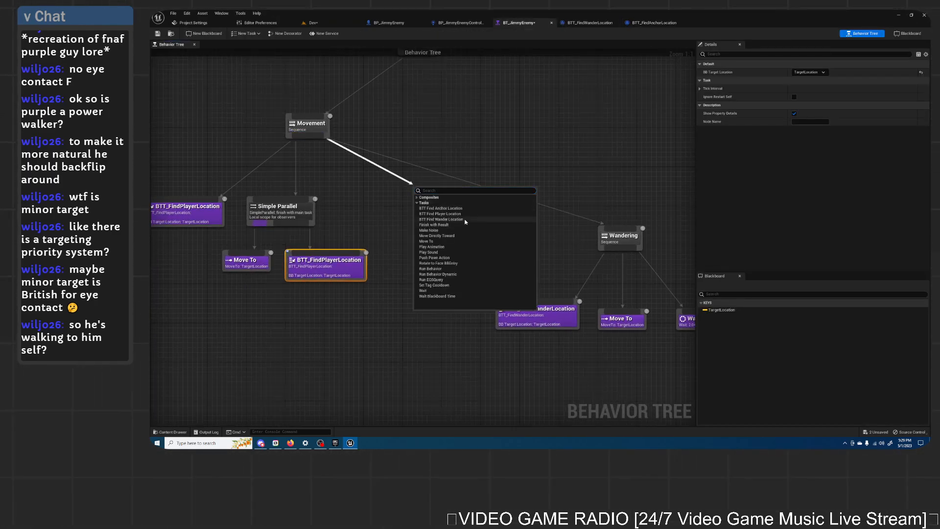
click(441, 208)
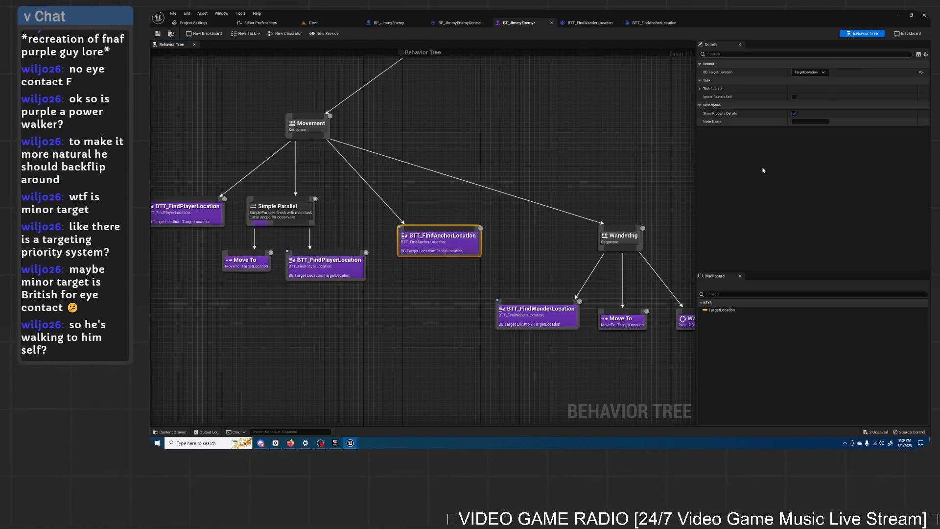
right_drag(606, 252, 544, 236)
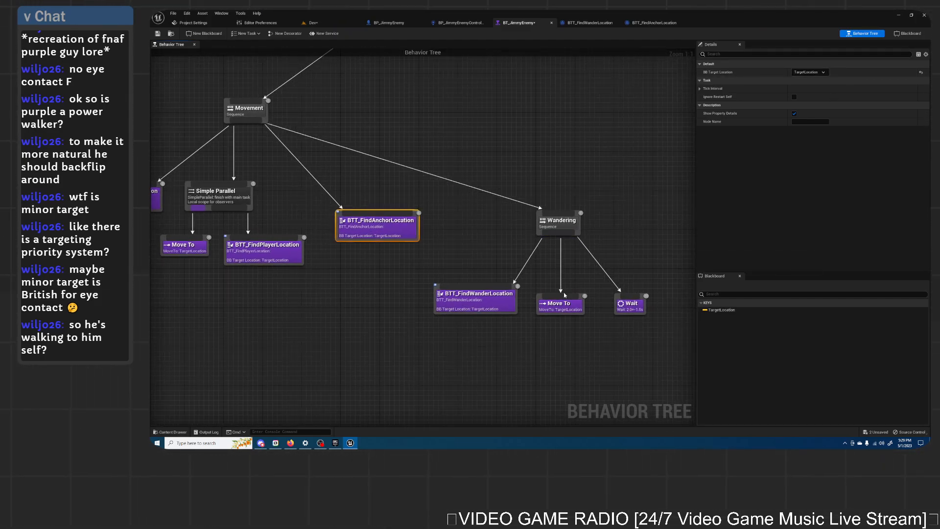
Step: Switch to Firefox, watch the tutorial's behavior tree and play-test of the wandering enemy, and return to Unreal Editor
click(290, 443)
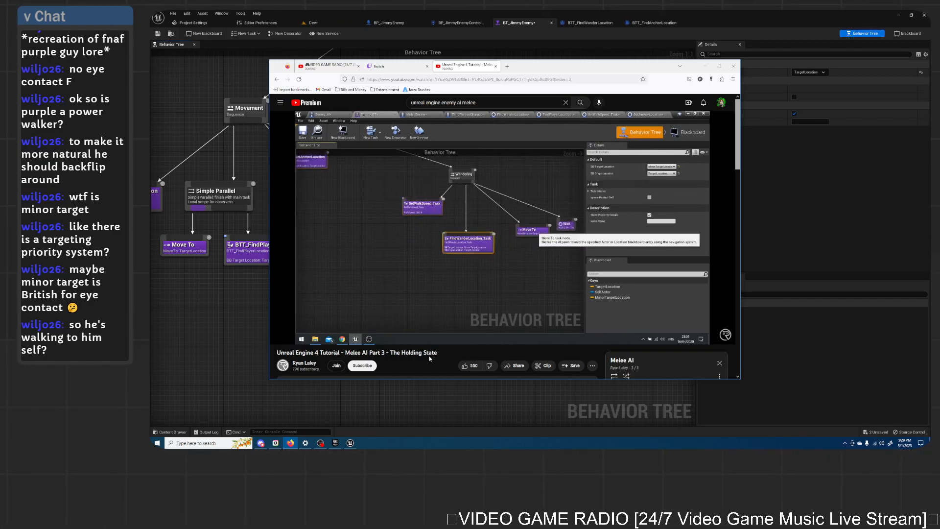
click(423, 209)
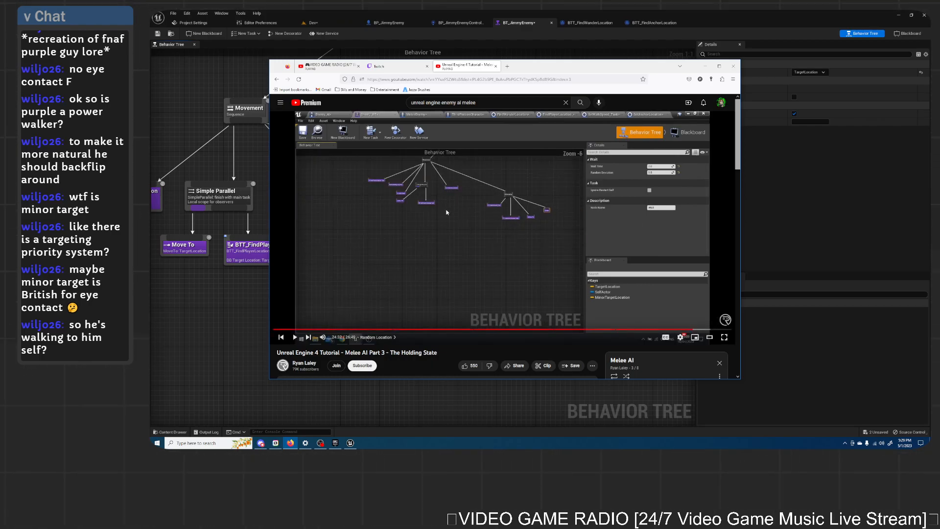
click(423, 209)
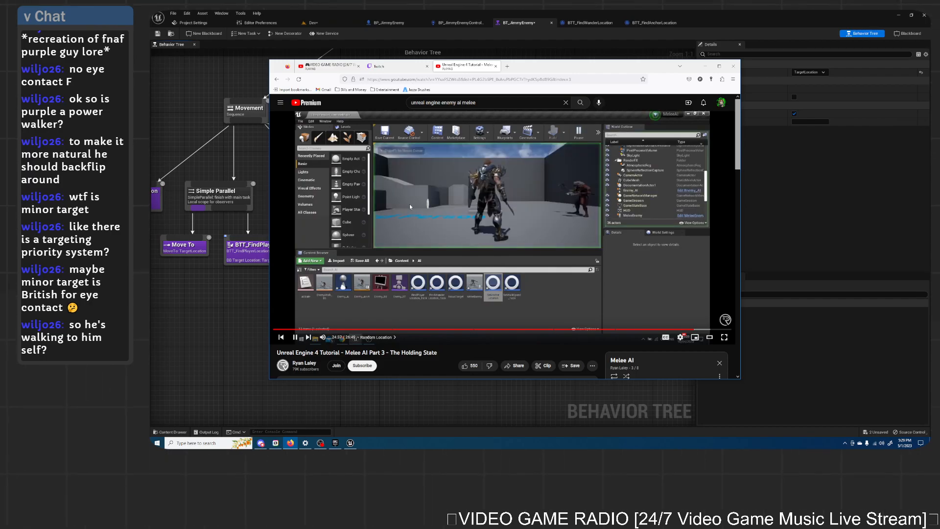
click(291, 443)
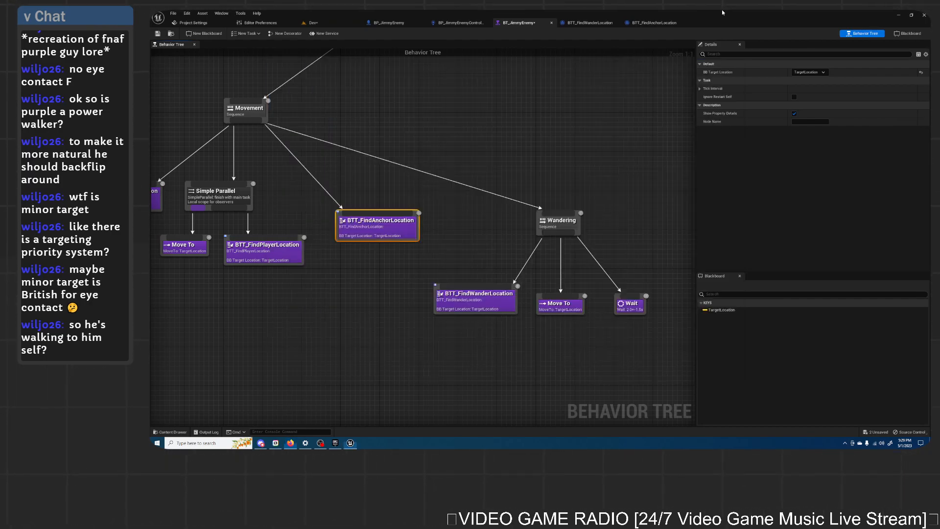
Step: Play the Dev level, run the player to the Jimmy enemy to observe its chase and wandering, and stop the session
click(305, 23)
click(285, 33)
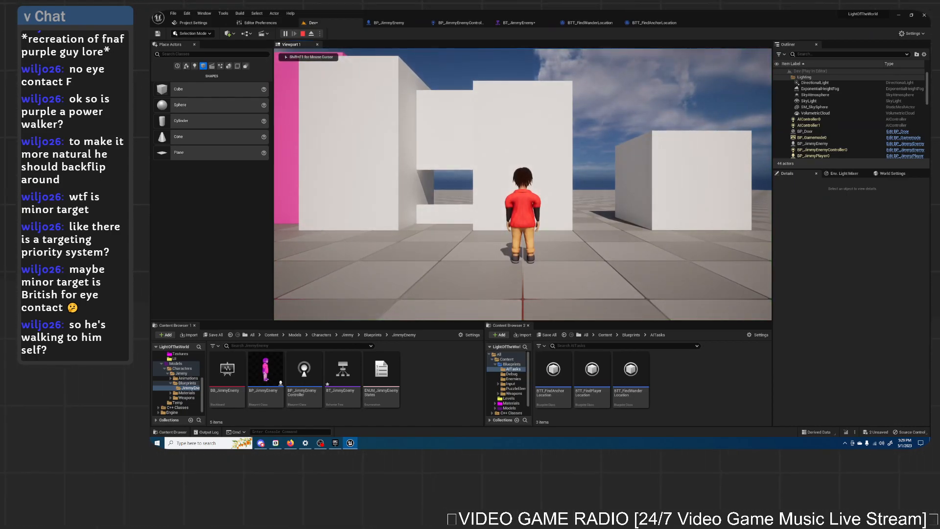
key(d)
key(w)
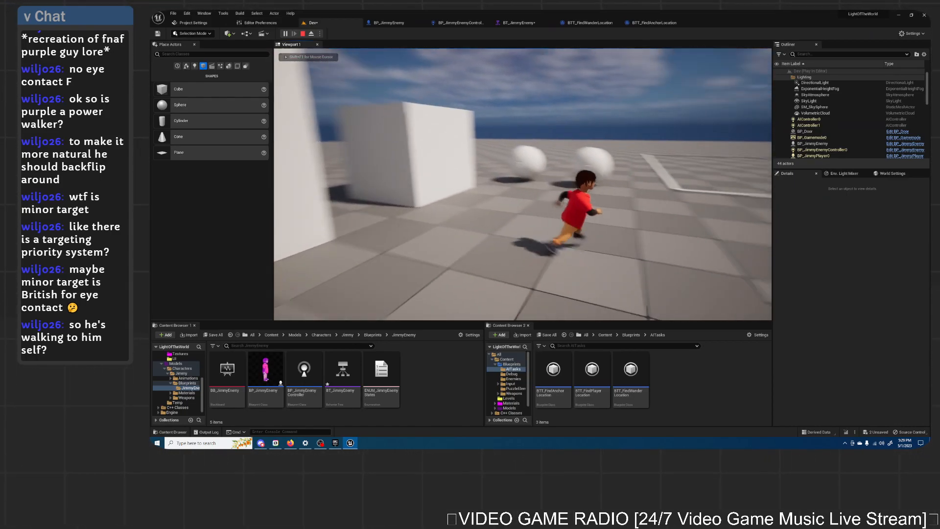
key(w)
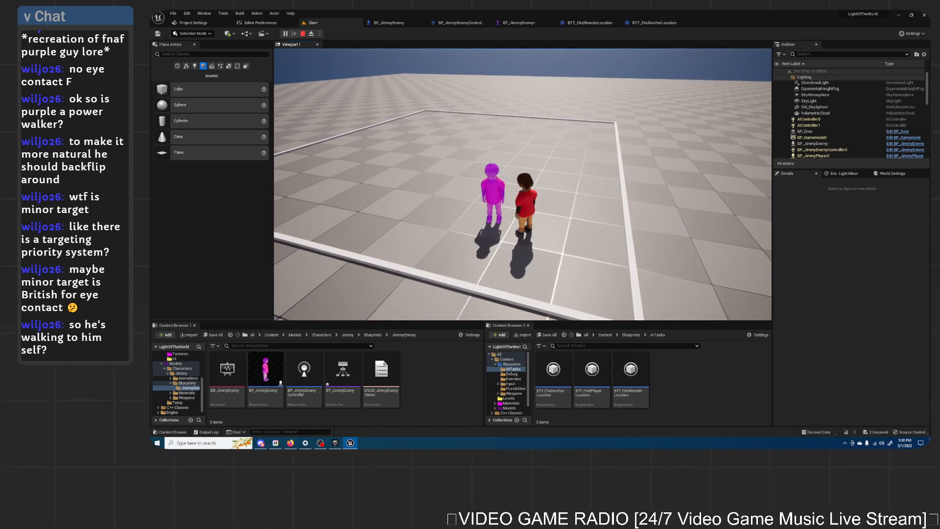
key(Escape)
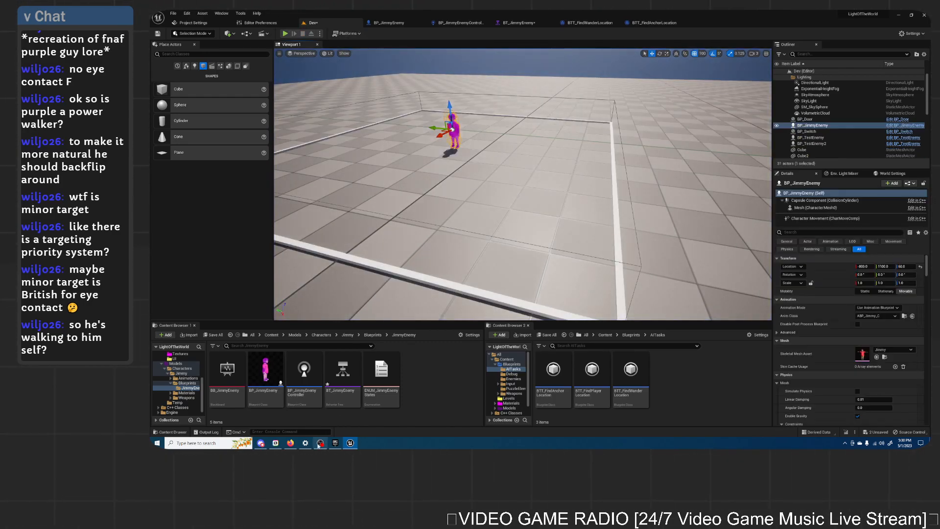
Step: Switch to Firefox and pause the Melee AI Part 3 tutorial during its enemy play-test
click(290, 443)
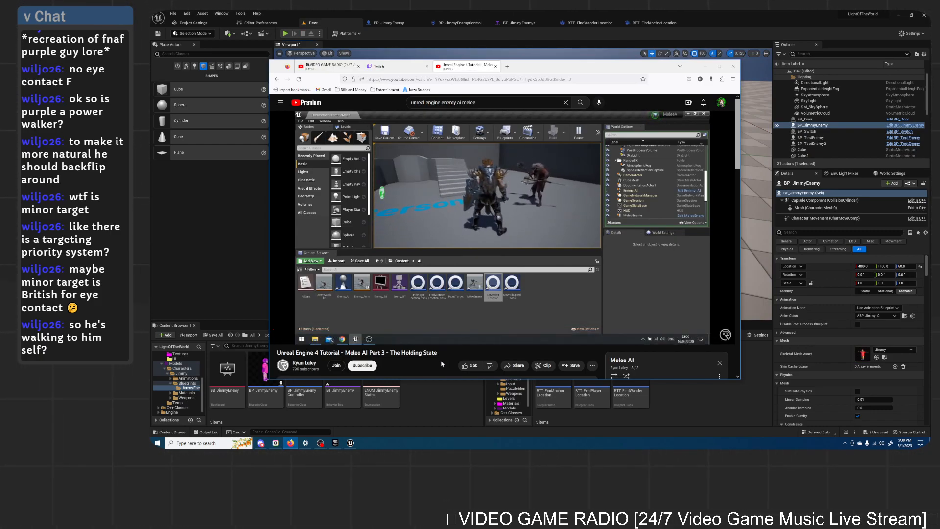
scroll(457, 356, down, 2)
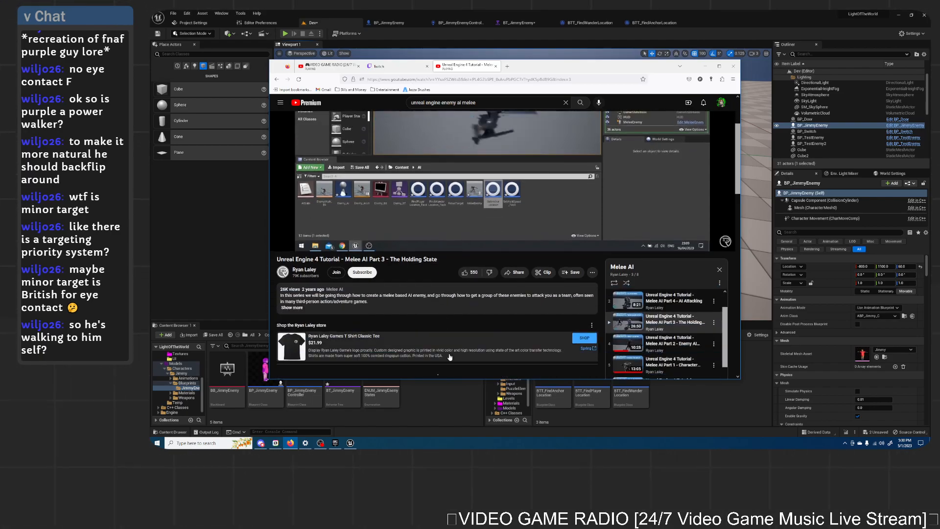
scroll(472, 288, up, 2)
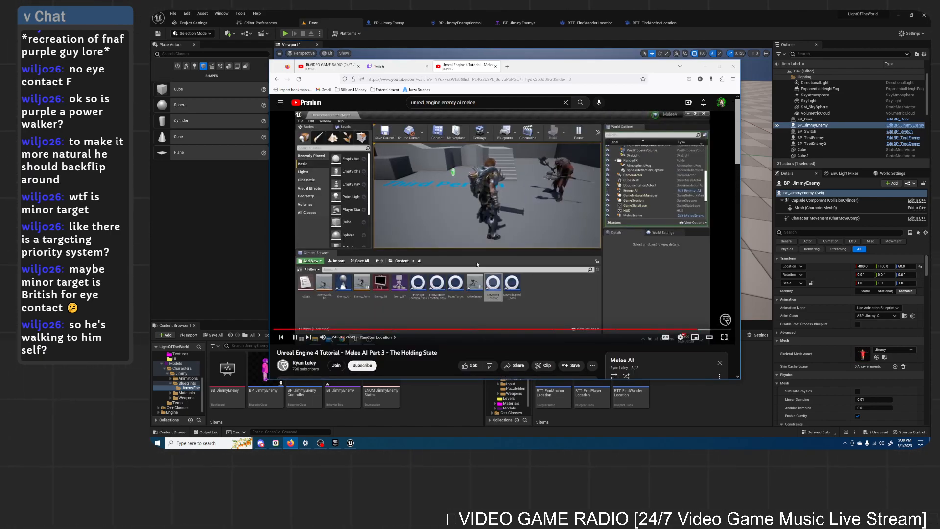
click(515, 266)
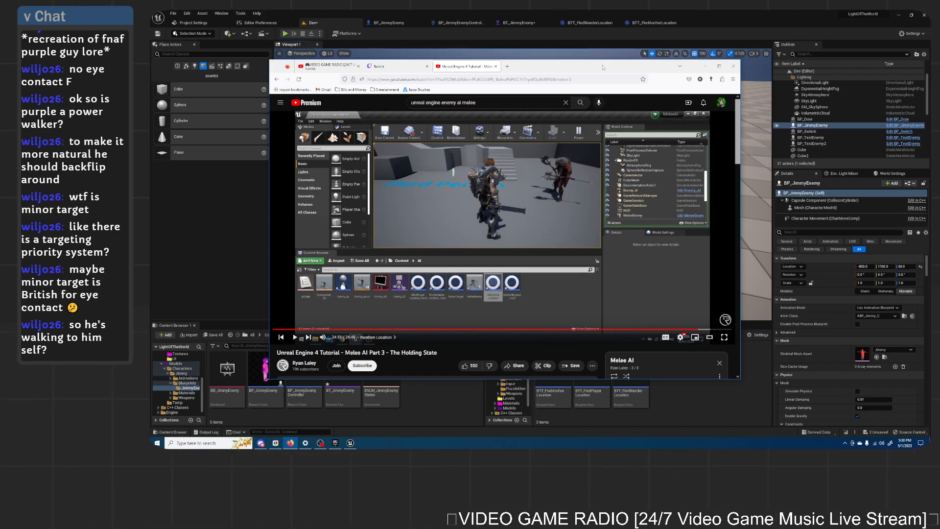
mouse_move(616, 59)
mouse_down()
mouse_move(527, 240)
mouse_move(545, 352)
mouse_move(610, 36)
mouse_move(608, 54)
mouse_up()
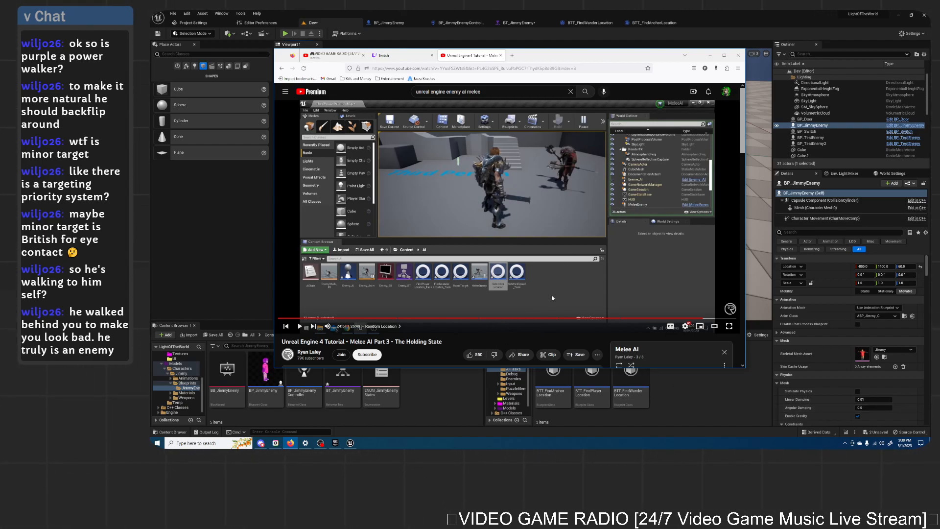
Step: Look through the tutorial's description and comments, skip to near the end of the video, and return to Unreal Editor
scroll(501, 297, down, 3)
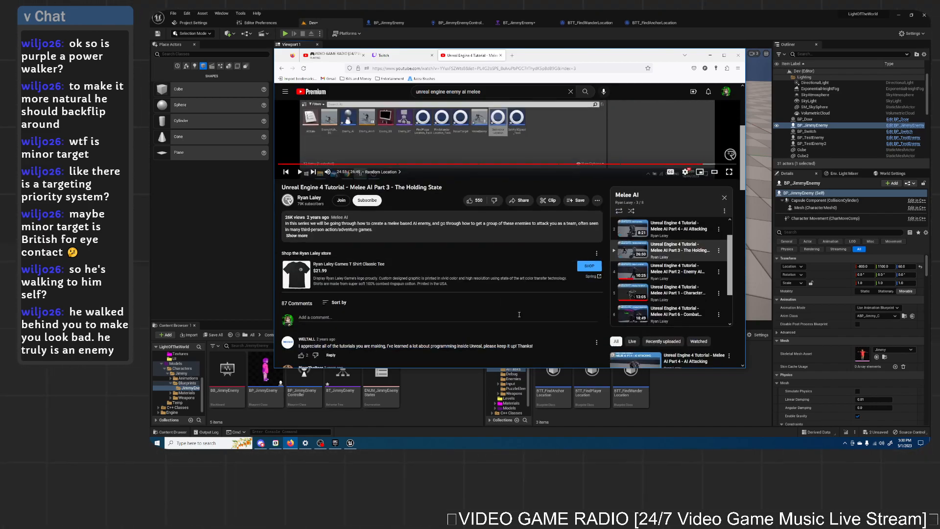
scroll(510, 314, up, 3)
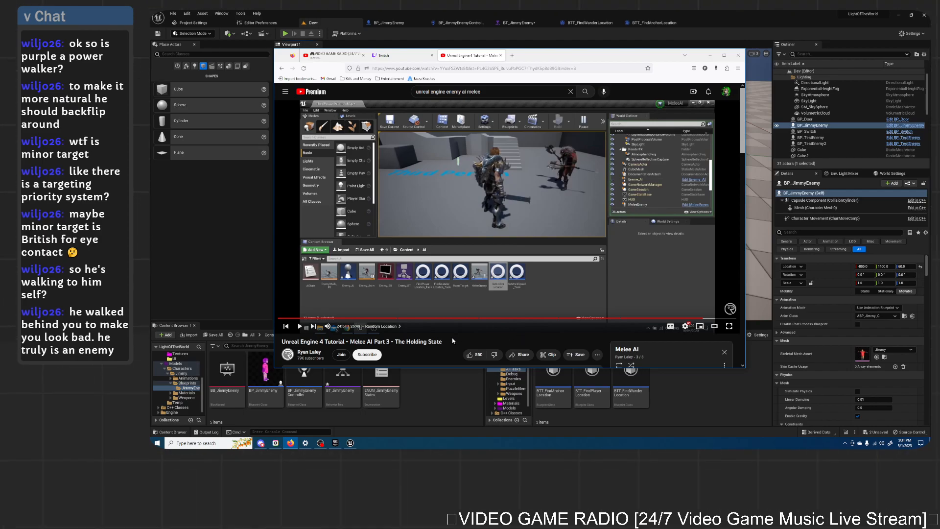
scroll(448, 344, down, 5)
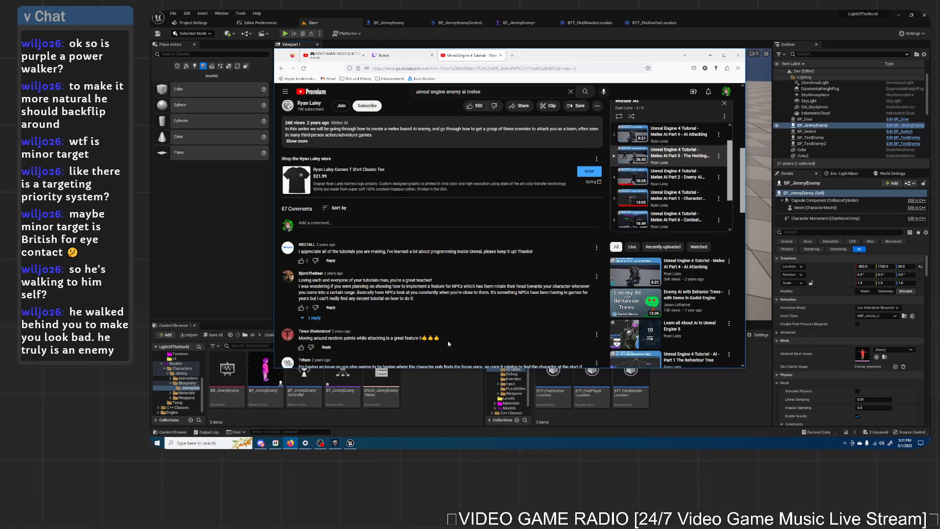
scroll(455, 350, up, 4)
scroll(455, 351, up, 1)
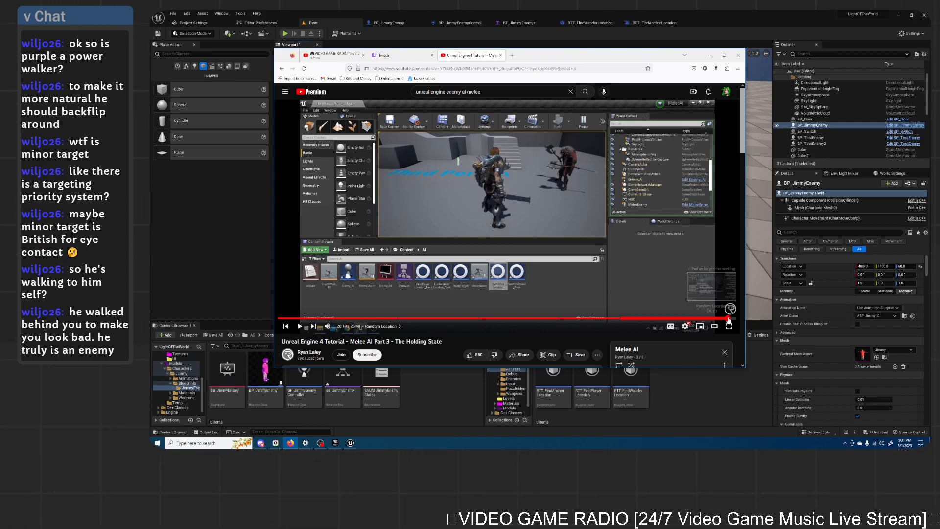
click(728, 318)
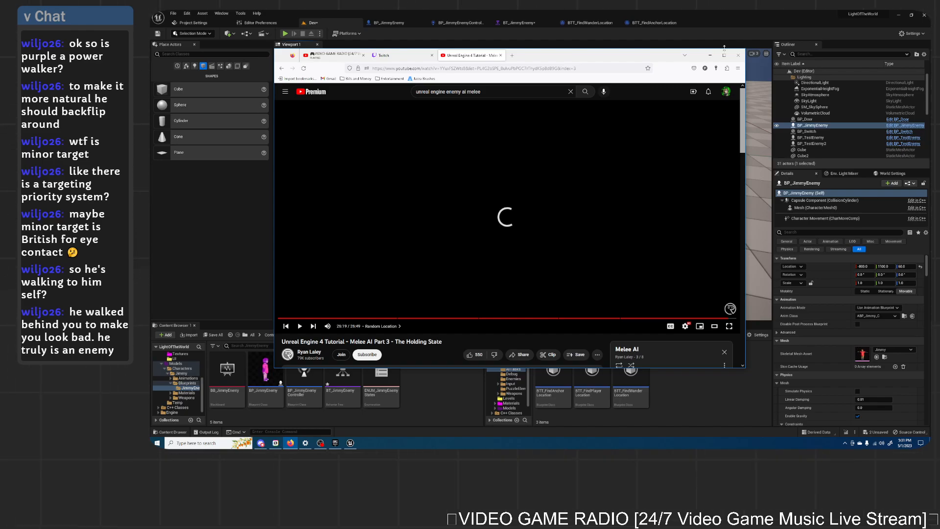
click(710, 55)
Step: Play the Dev level, run the player around the Jimmy enemy inside the white boundary to observe its following and wandering, and stop the session
right_drag(523, 184, 607, 162)
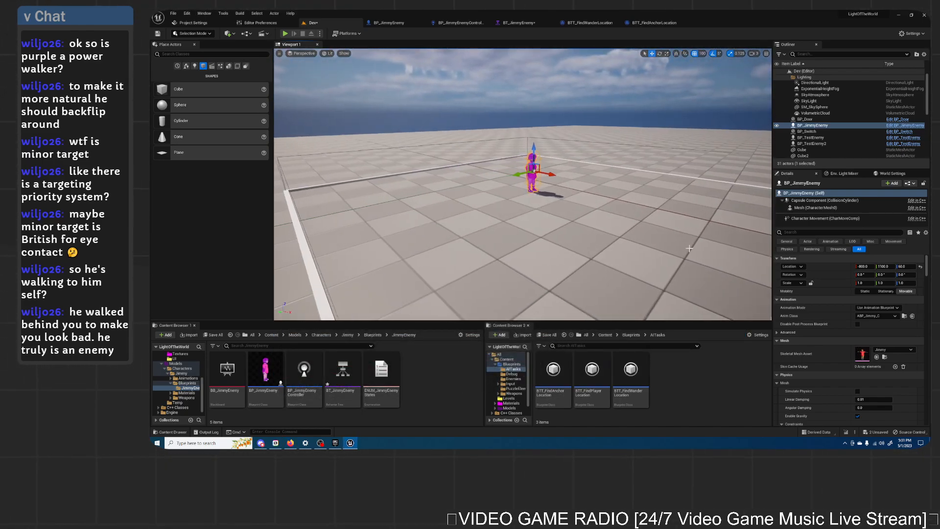
key(alt+p)
click(565, 186)
key(w)
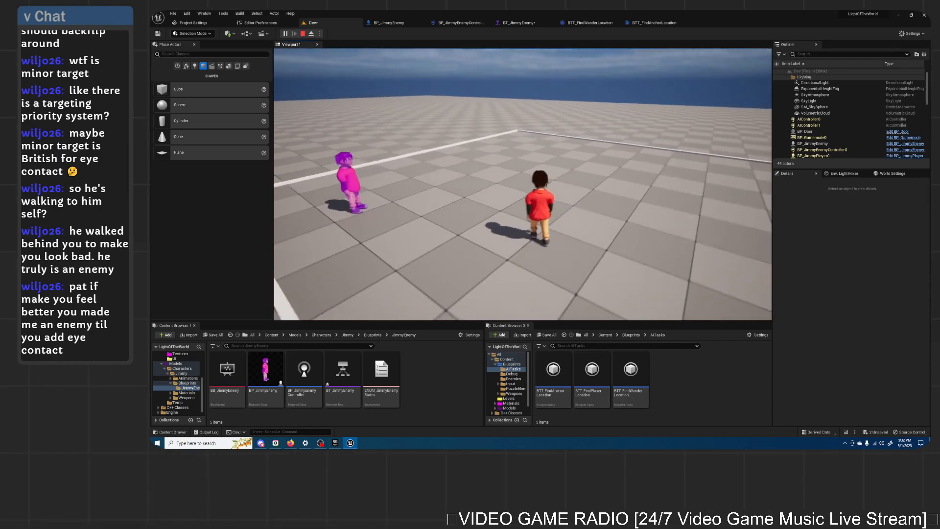
key(d)
key(w)
key(d)
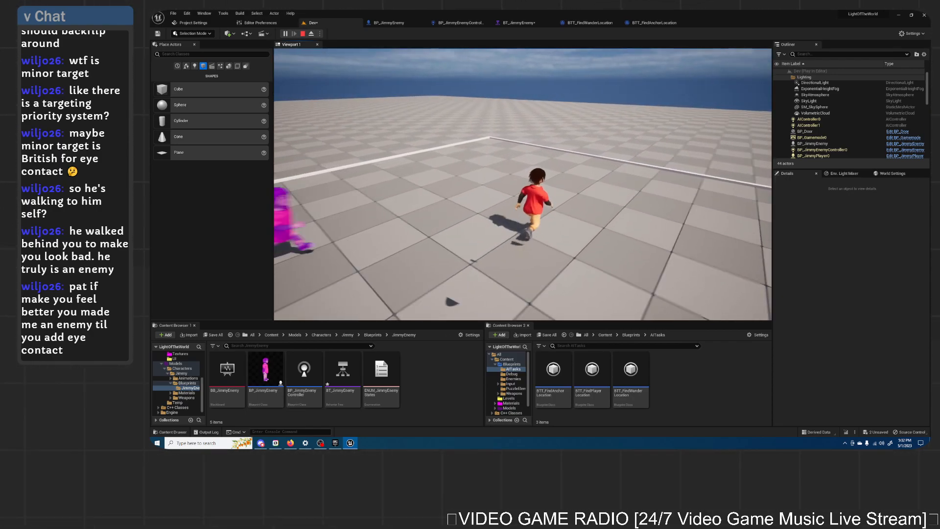
key(d)
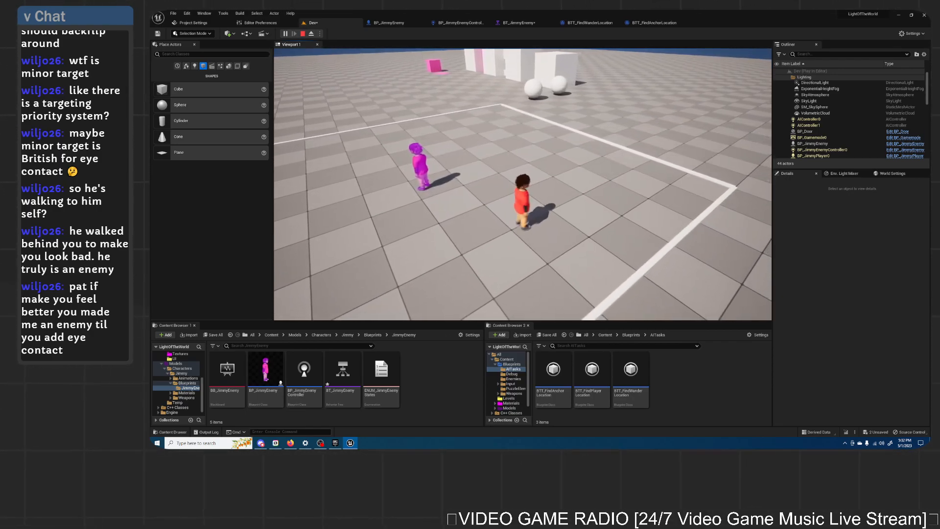
key(a)
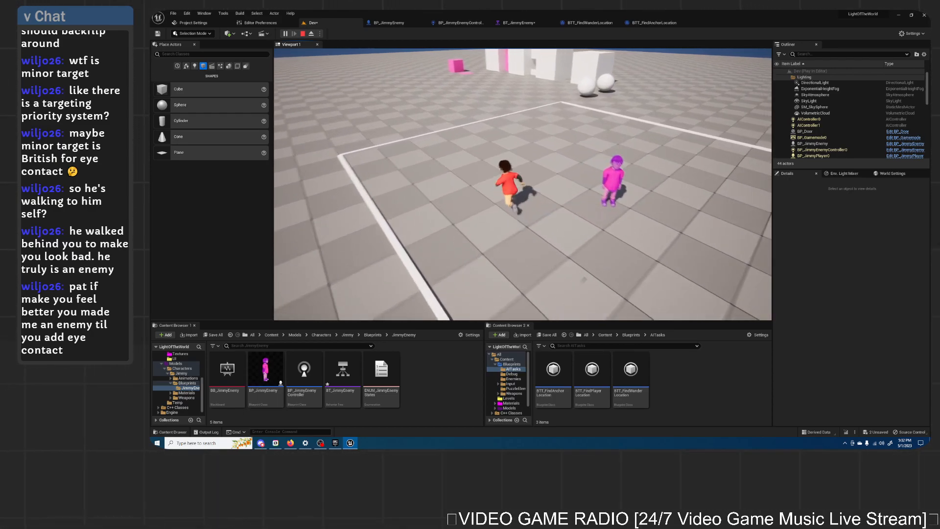
key(s)
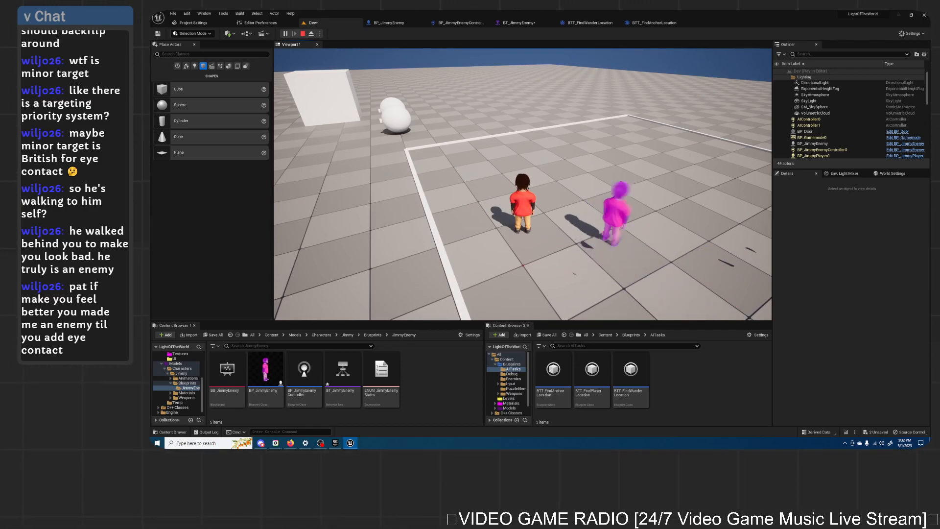
key(a)
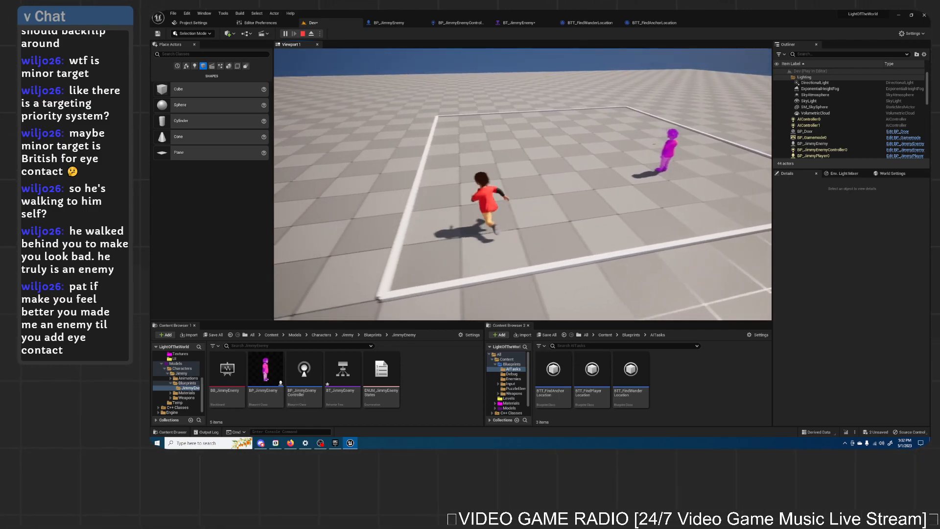
key(w)
key(d)
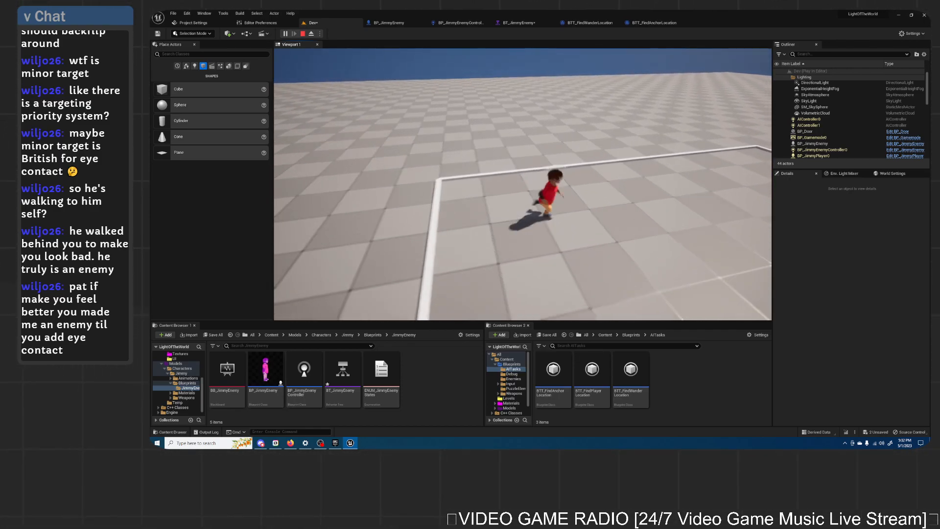
key(s)
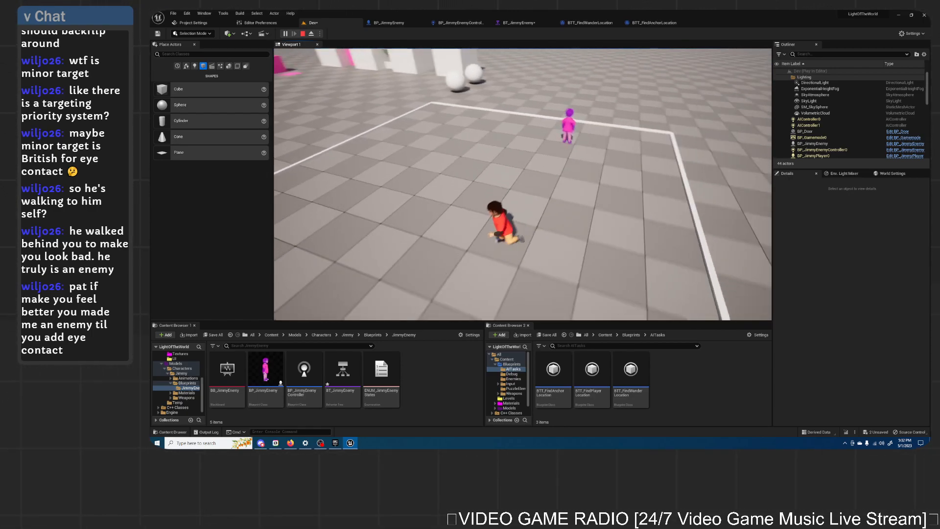
key(w)
key(d)
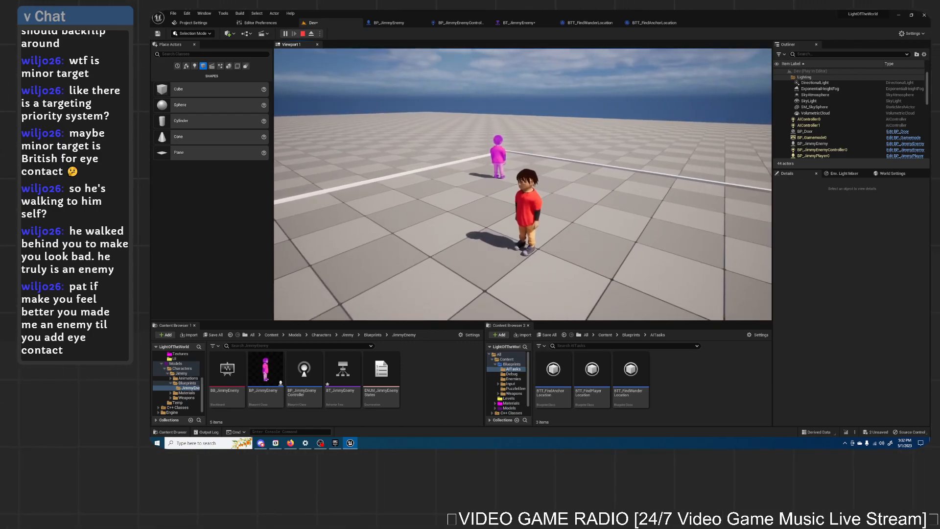
key(w)
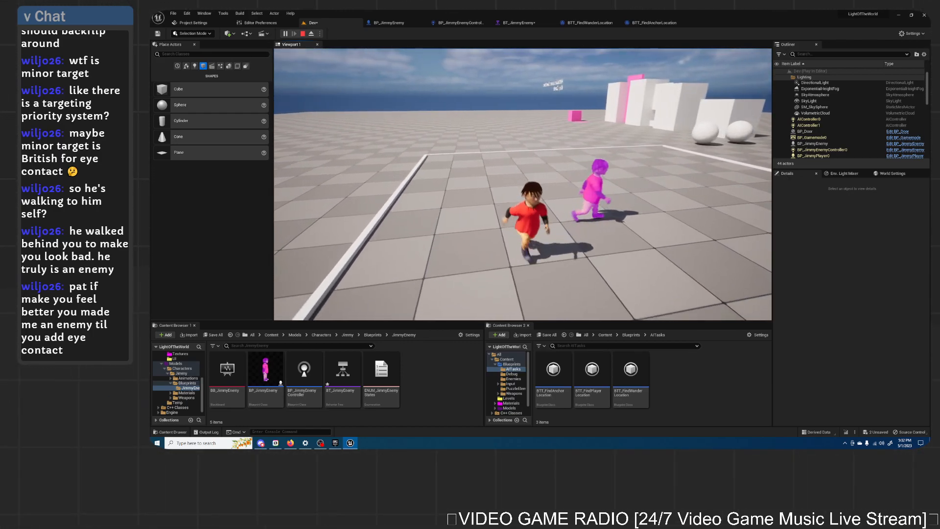
key(a)
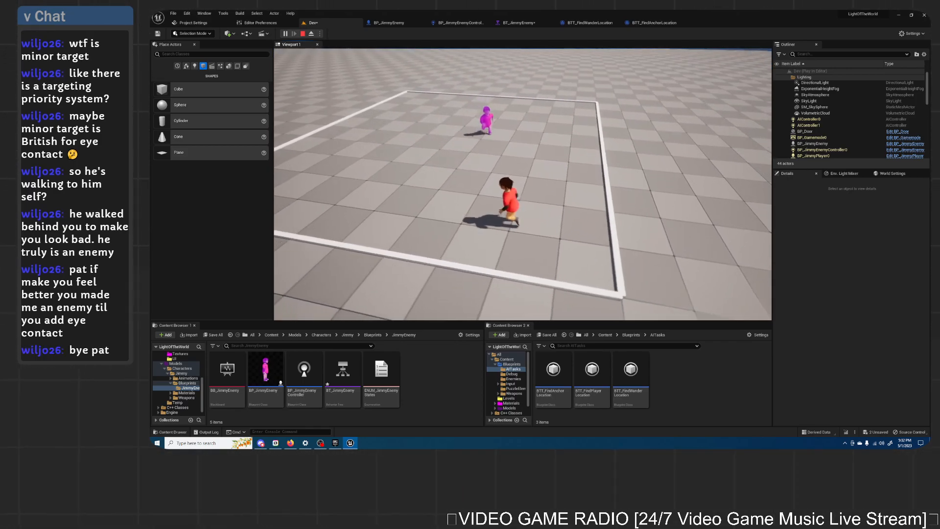
key(a)
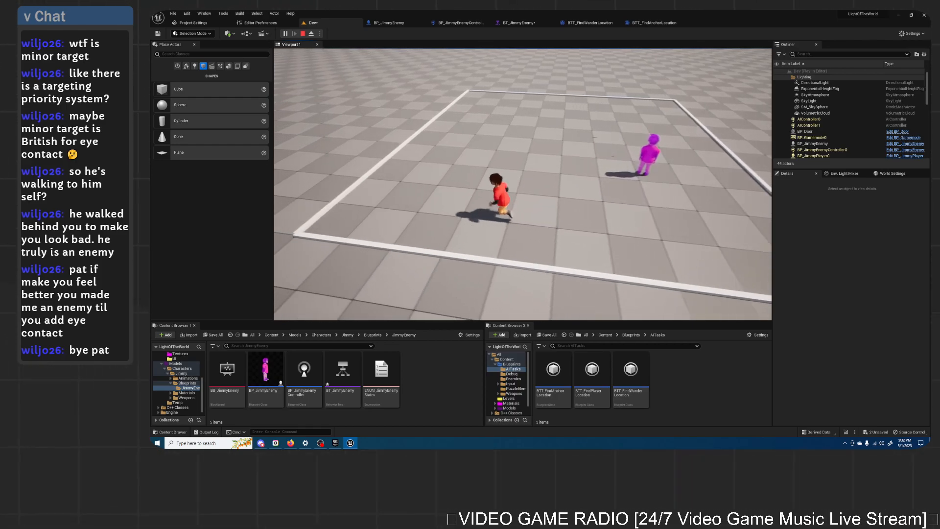
key(a)
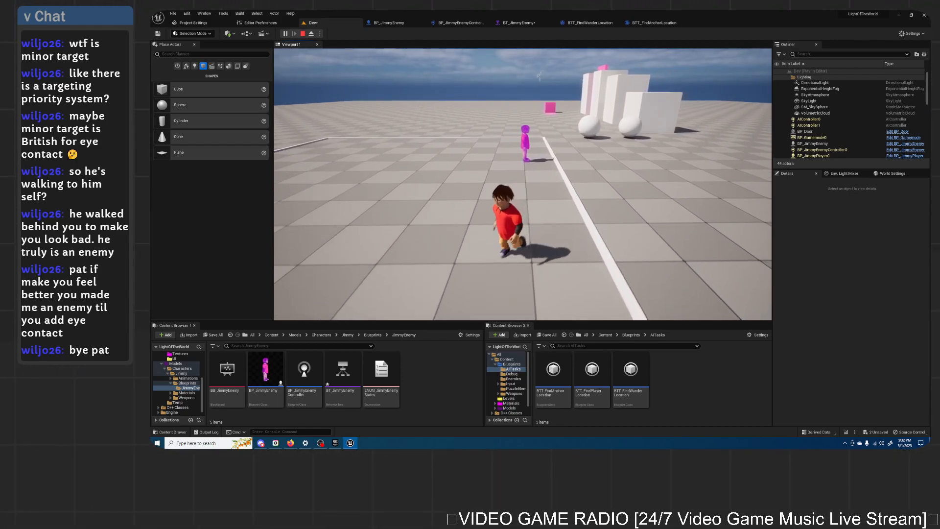
key(a)
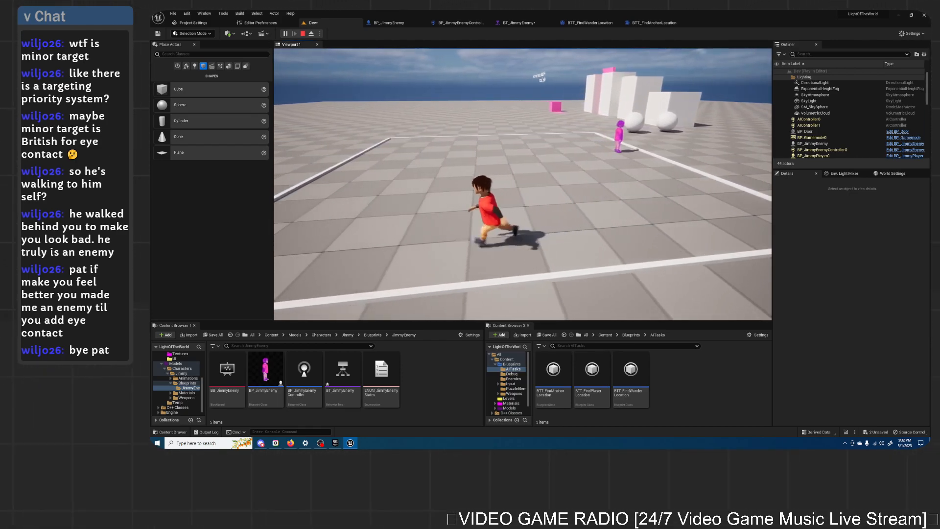
key(a)
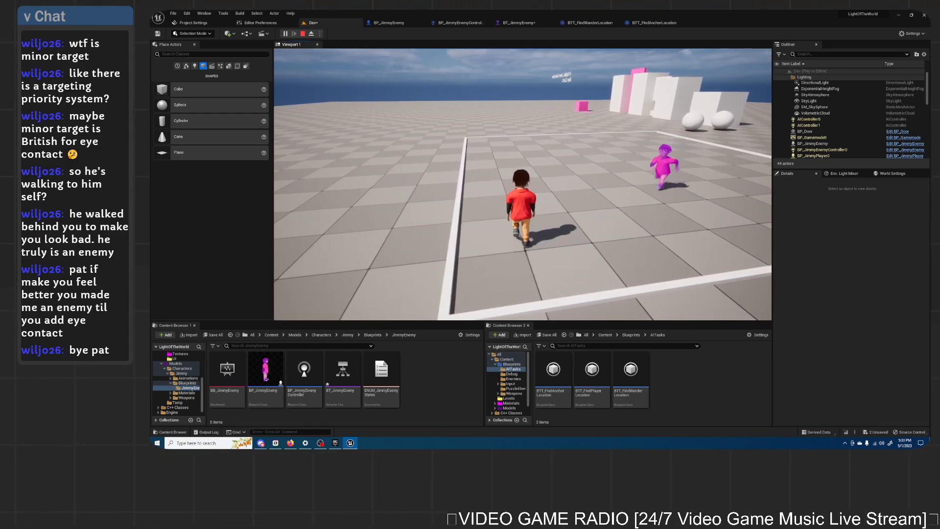
key(w)
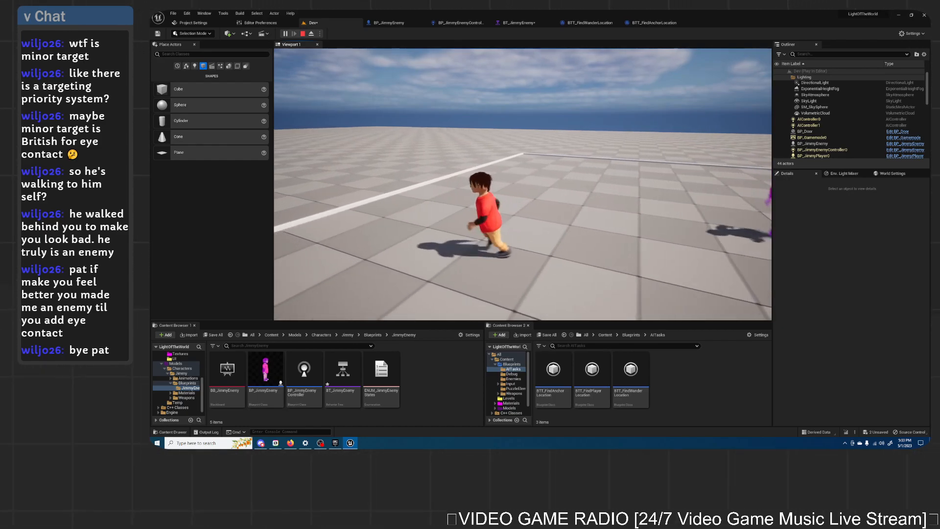
key(w)
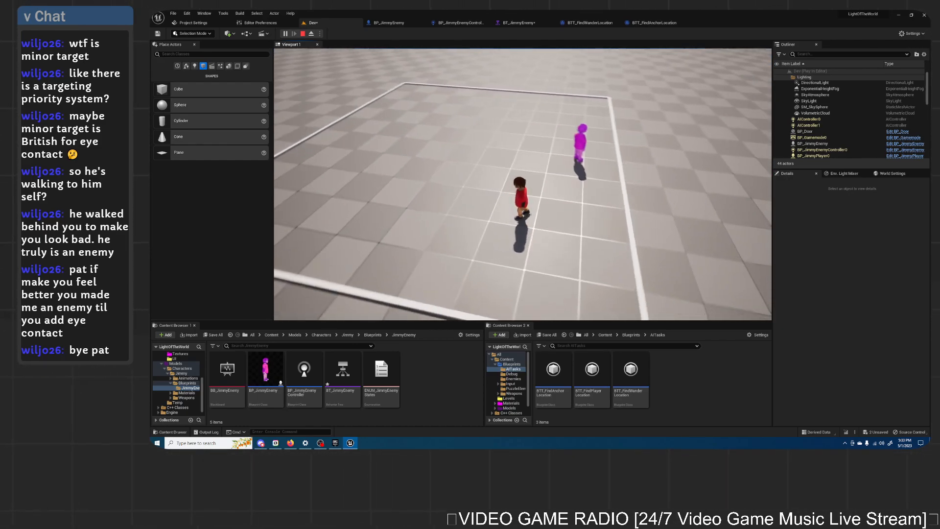
key(s)
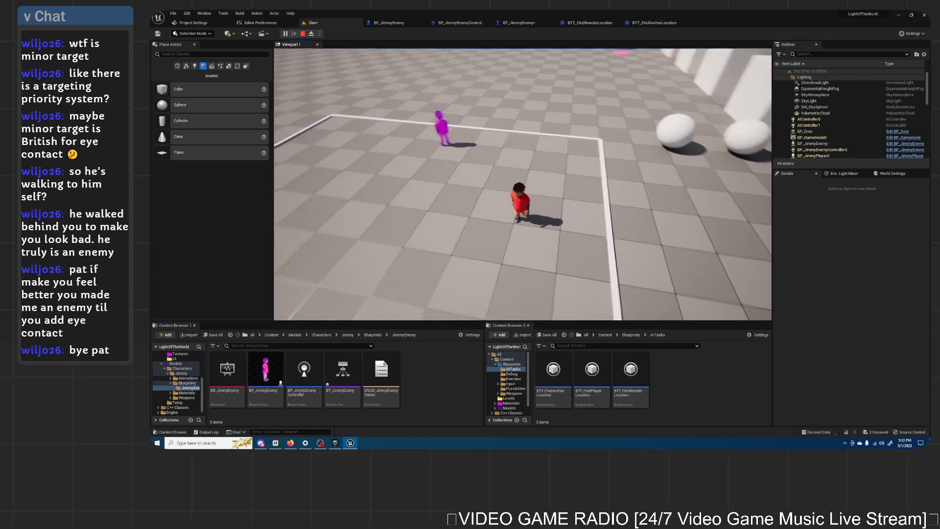
key(s)
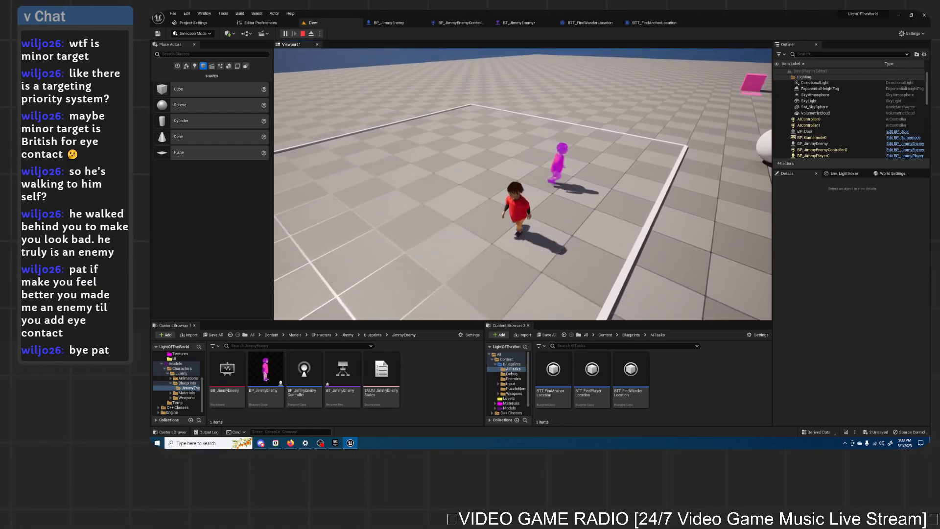
key(s)
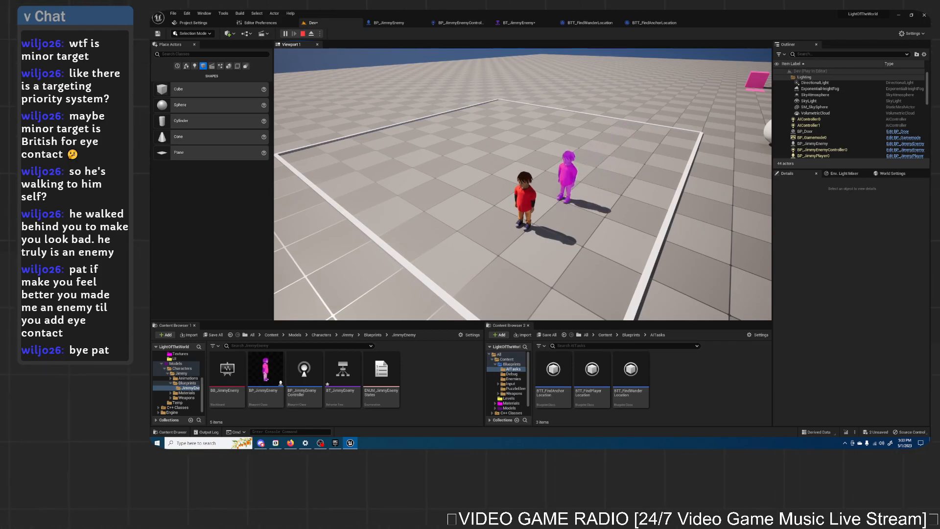
key(Escape)
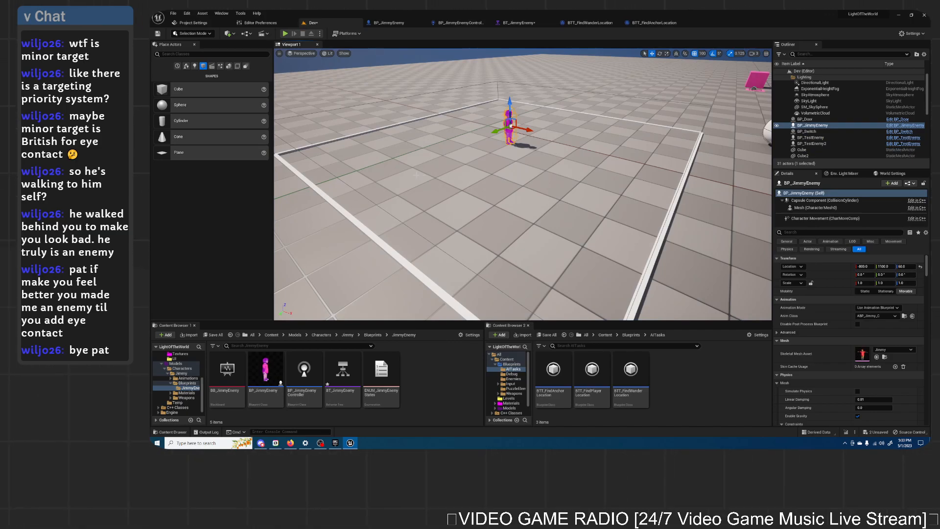